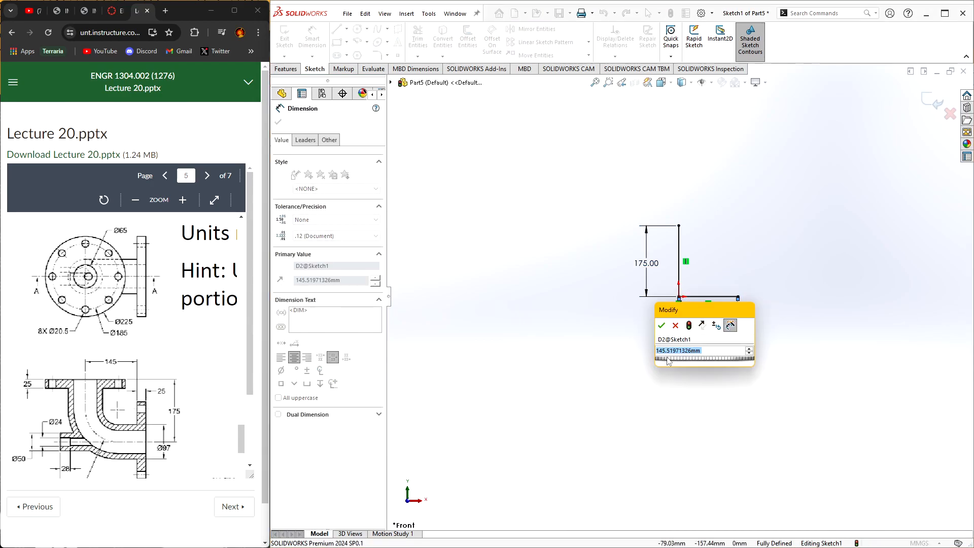
- Set the horizontal line's length dimension to 145+25 mm
{"action": "type", "text": "145+25"}
{"action": "key", "text": "Return"}
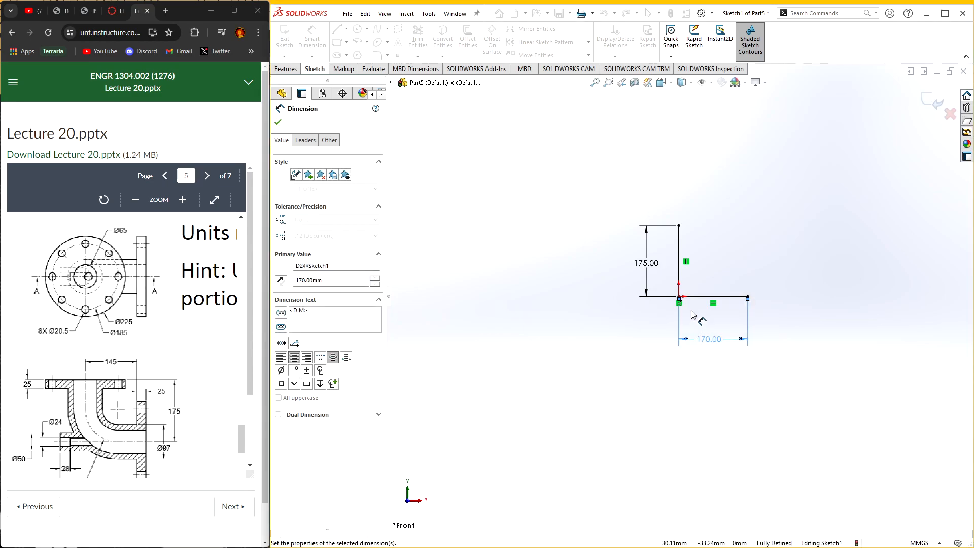
{"action": "left_click", "coordinate": [278, 123]}
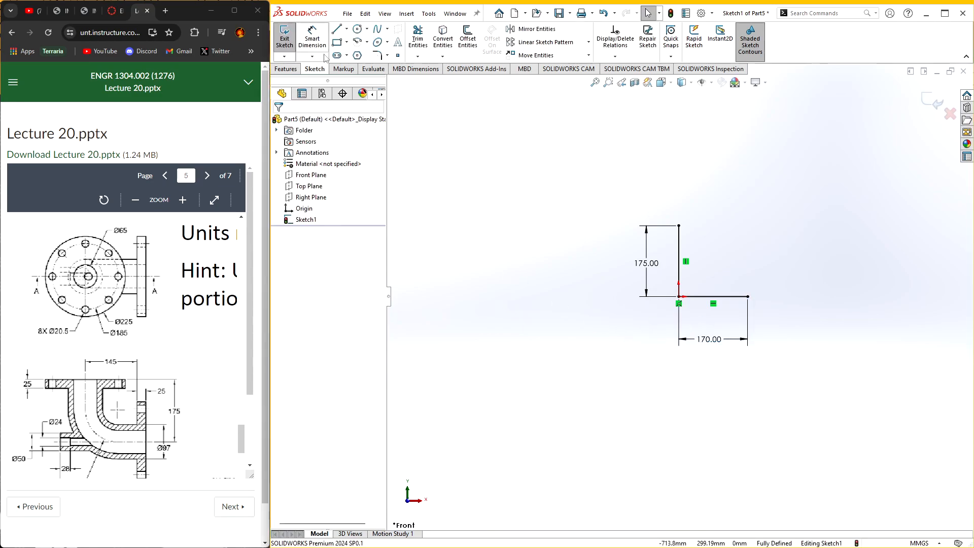
- Fillet the corner between the vertical and horizontal sketch lines with a 90 mm radius
{"action": "left_click", "coordinate": [377, 55]}
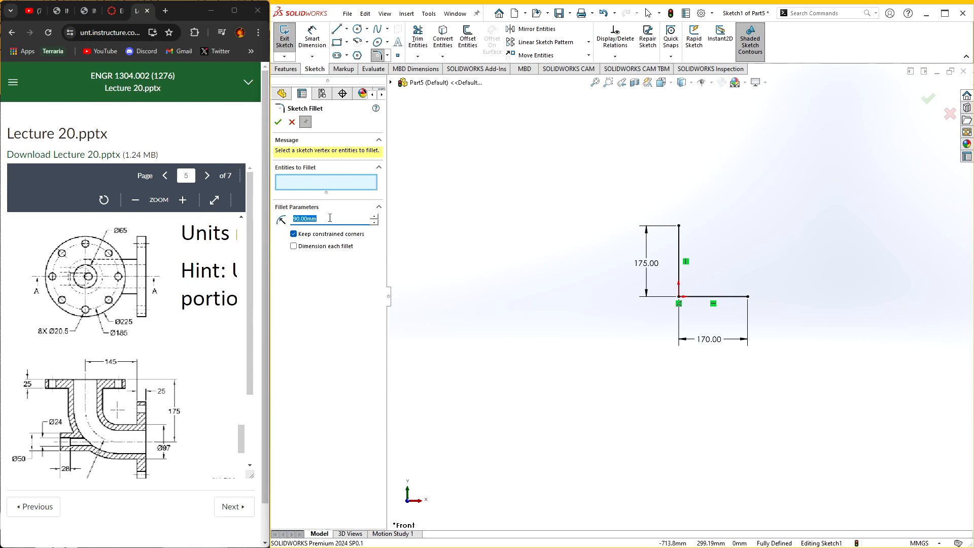
{"action": "left_click", "coordinate": [680, 297]}
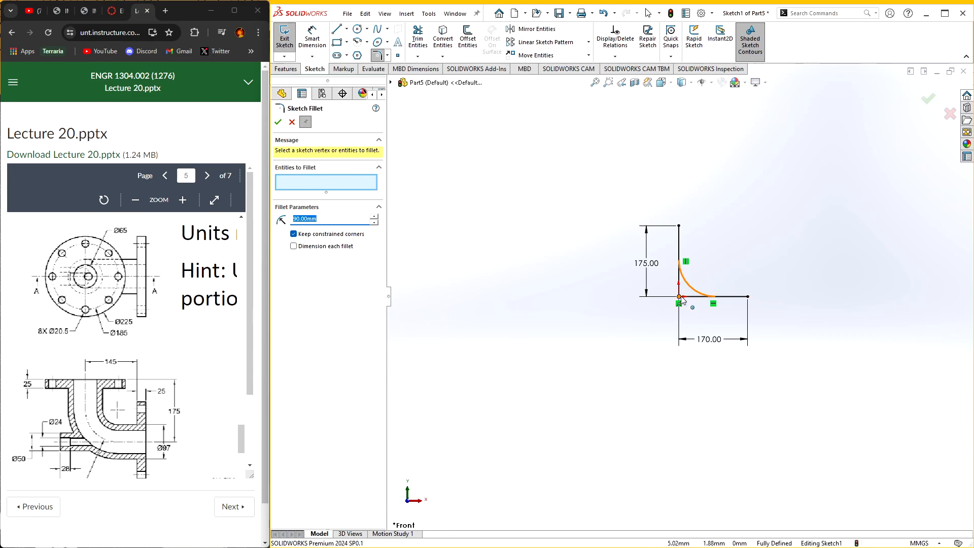
{"action": "left_click", "coordinate": [278, 122]}
{"action": "scroll", "coordinate": [684, 267], "scroll_direction": "down", "scroll_amount": 2}
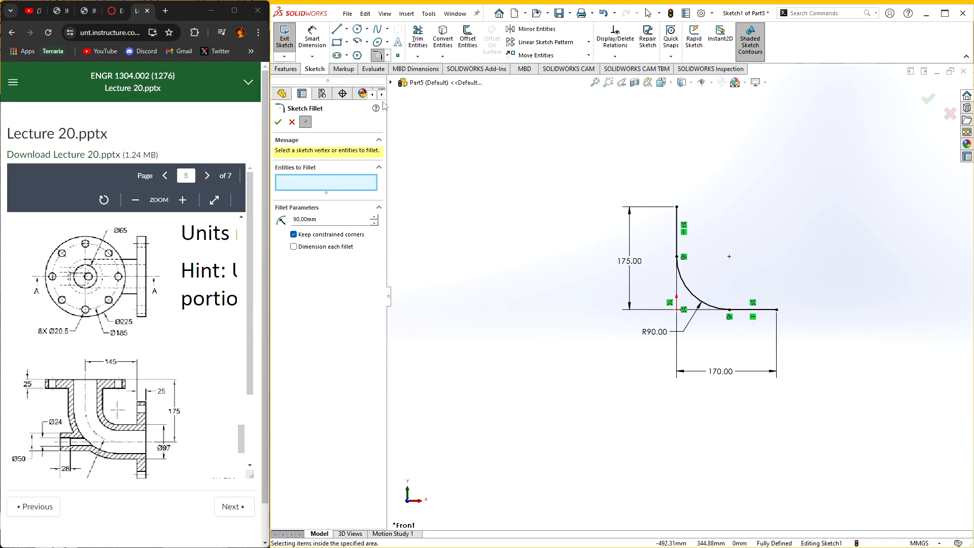
- Sketch a horizontal line about 356 mm long from the right end of the path, leftward past the origin
{"action": "left_click", "coordinate": [338, 31]}
{"action": "left_click", "coordinate": [777, 309]}
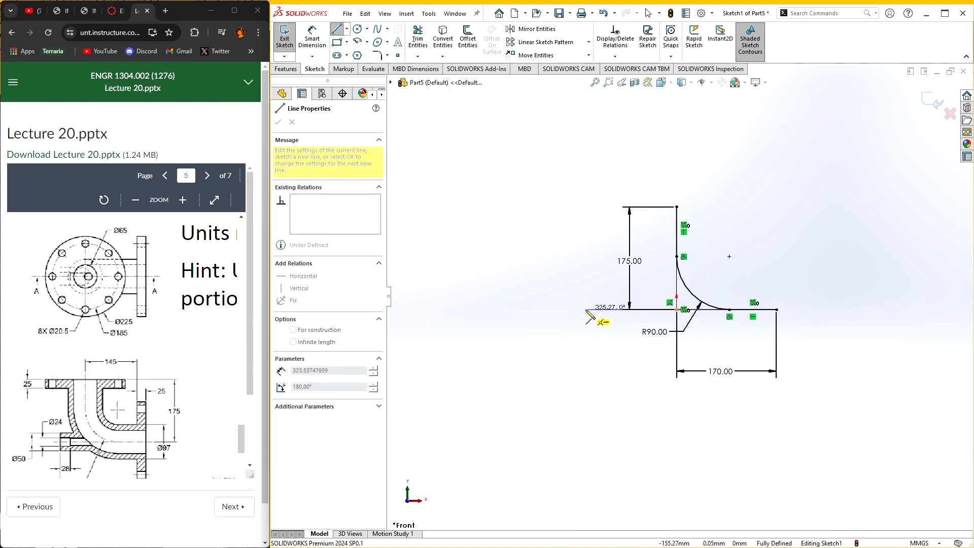
{"action": "left_click", "coordinate": [567, 310]}
{"action": "key", "text": "Escape"}
- Dimension the long horizontal line as 240 mm, move its dimension text clear of the radius dimension, and exit the sketch
{"action": "left_click", "coordinate": [315, 32]}
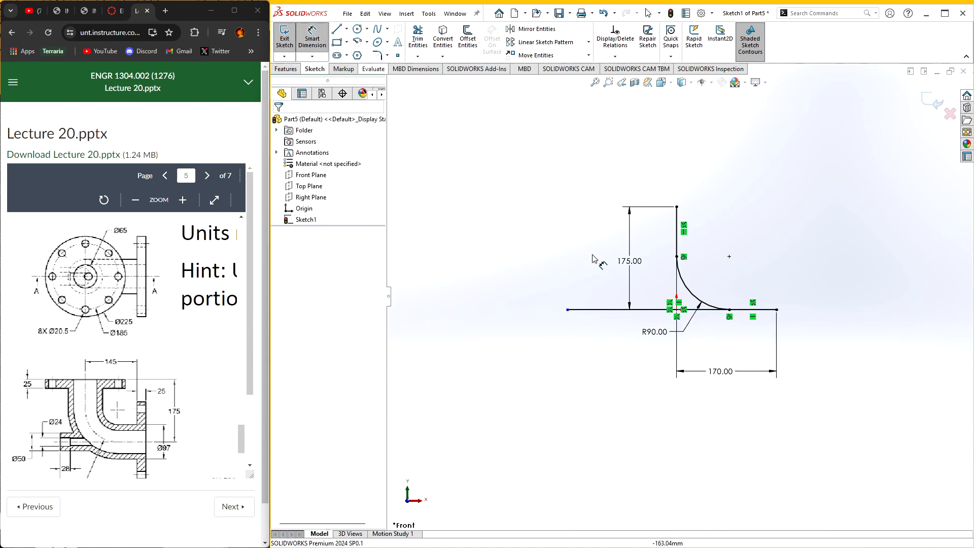
{"action": "left_click", "coordinate": [607, 310]}
{"action": "left_click", "coordinate": [607, 331]}
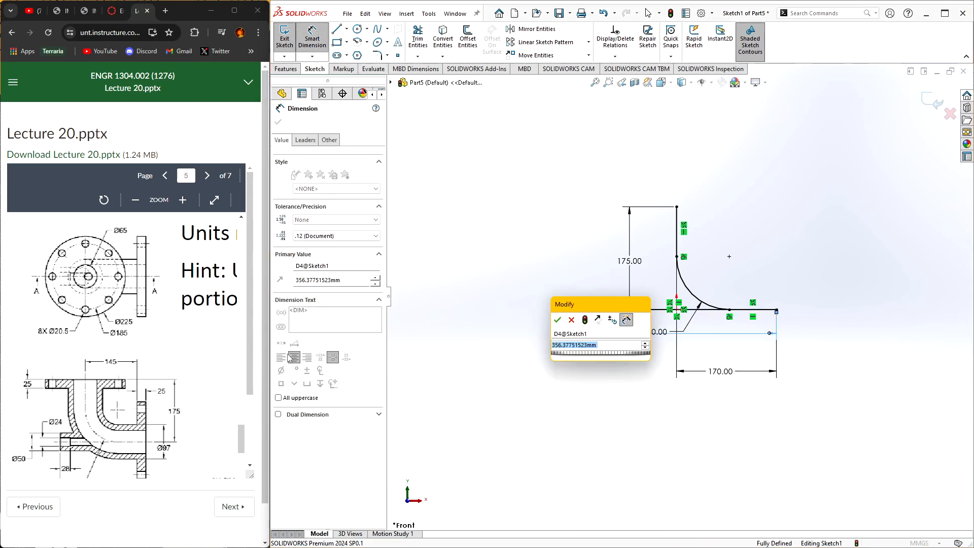
{"action": "left_click", "coordinate": [69, 308]}
{"action": "scroll", "coordinate": [97, 399], "scroll_direction": "down", "scroll_amount": 1}
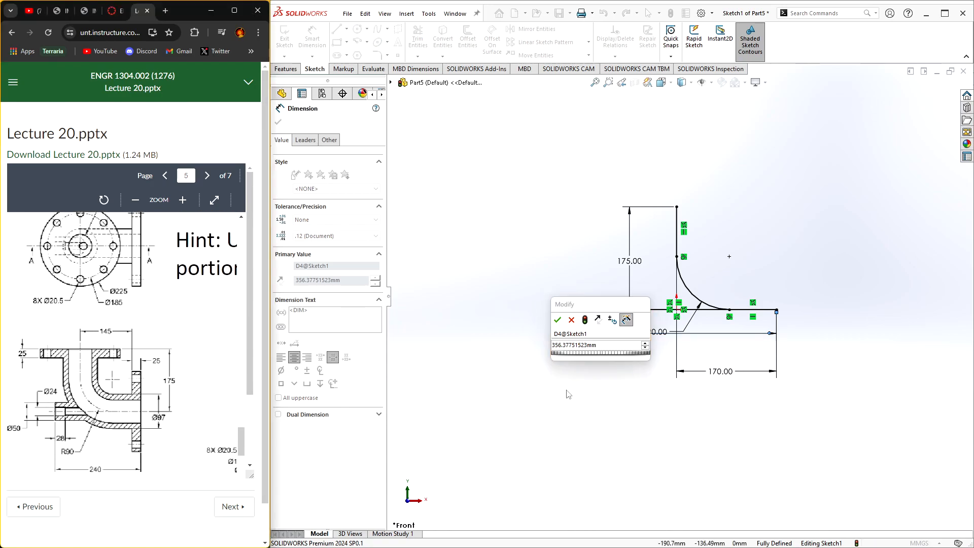
{"action": "left_click", "coordinate": [575, 347]}
{"action": "type", "text": "240"}
{"action": "key", "text": "Return"}
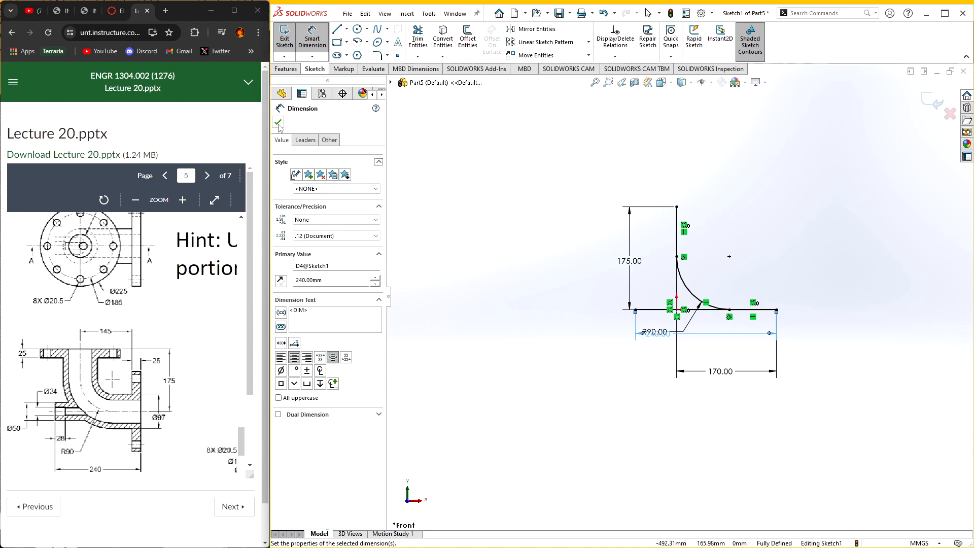
{"action": "left_click", "coordinate": [278, 123]}
{"action": "left_click_drag", "start_coordinate": [648, 332], "coordinate": [661, 357]}
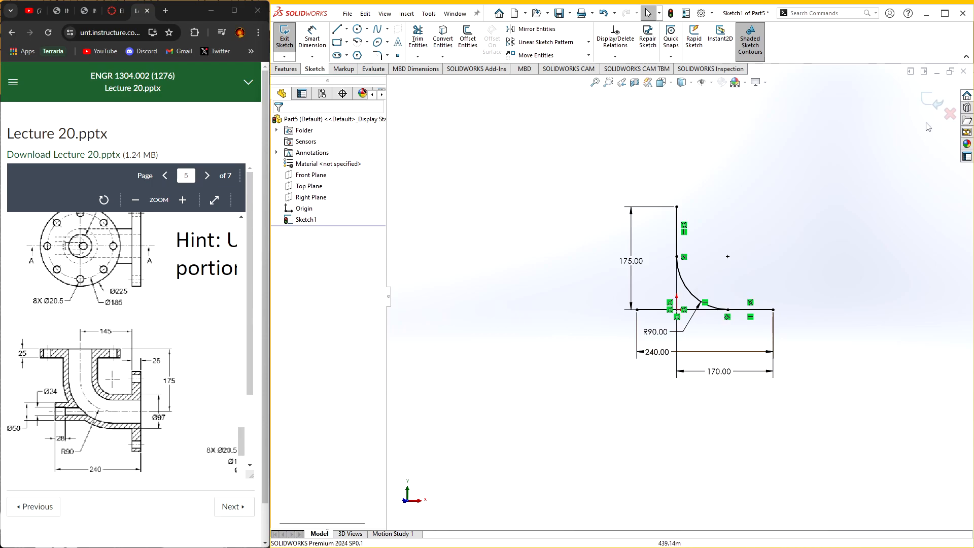
{"action": "left_click", "coordinate": [934, 101]}
- Create a reference plane through the right endpoint of the path, perpendicular to its horizontal line
{"action": "left_click", "coordinate": [787, 329]}
{"action": "right_click", "coordinate": [775, 307]}
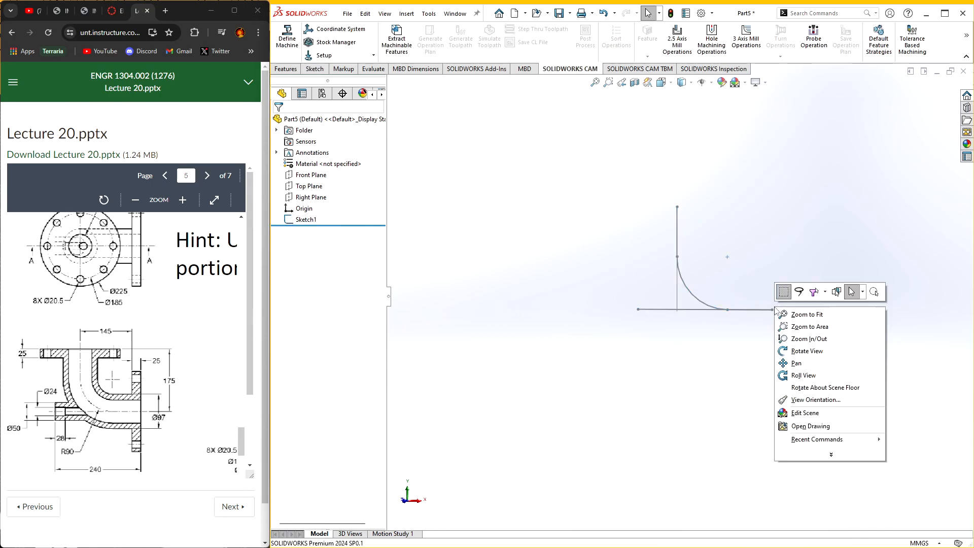
{"action": "left_click", "coordinate": [274, 77]}
{"action": "left_click", "coordinate": [285, 69]}
{"action": "left_click", "coordinate": [676, 56]}
{"action": "left_click", "coordinate": [675, 68]}
{"action": "left_click", "coordinate": [773, 310]}
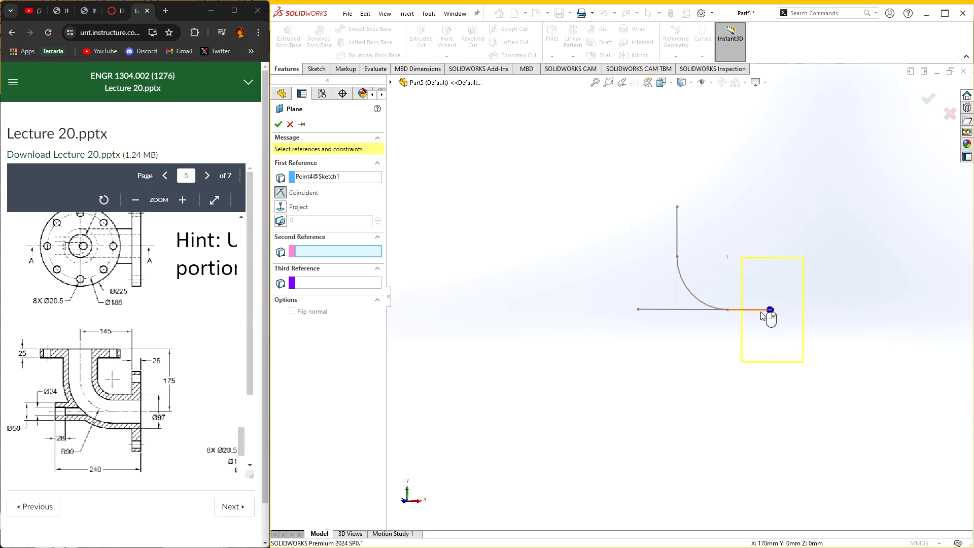
{"action": "left_click", "coordinate": [752, 311]}
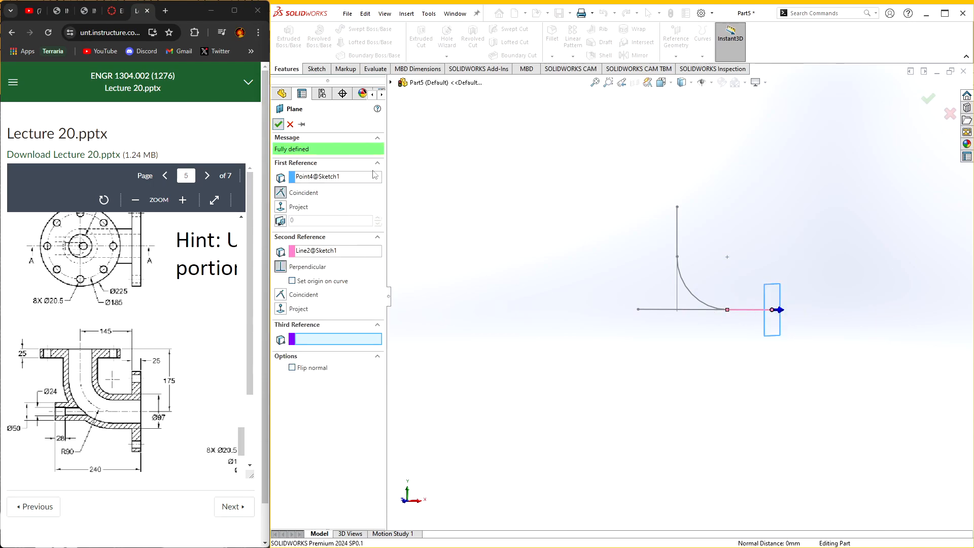
{"action": "left_click", "coordinate": [278, 124]}
- Start a sketch on the new plane and draw a circle about 50 mm in diameter centred on the origin
{"action": "right_click", "coordinate": [772, 287]}
{"action": "left_click", "coordinate": [796, 307]}
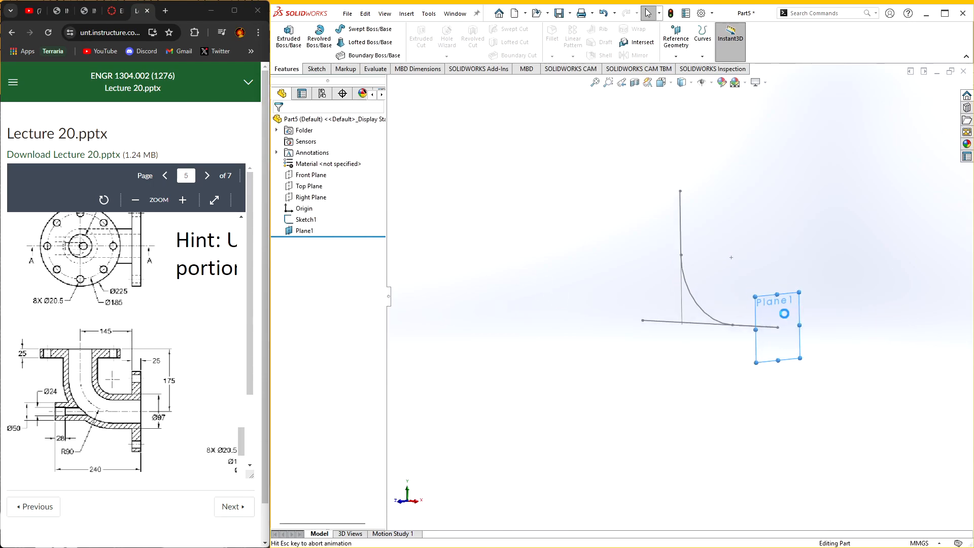
{"action": "left_click", "coordinate": [357, 30]}
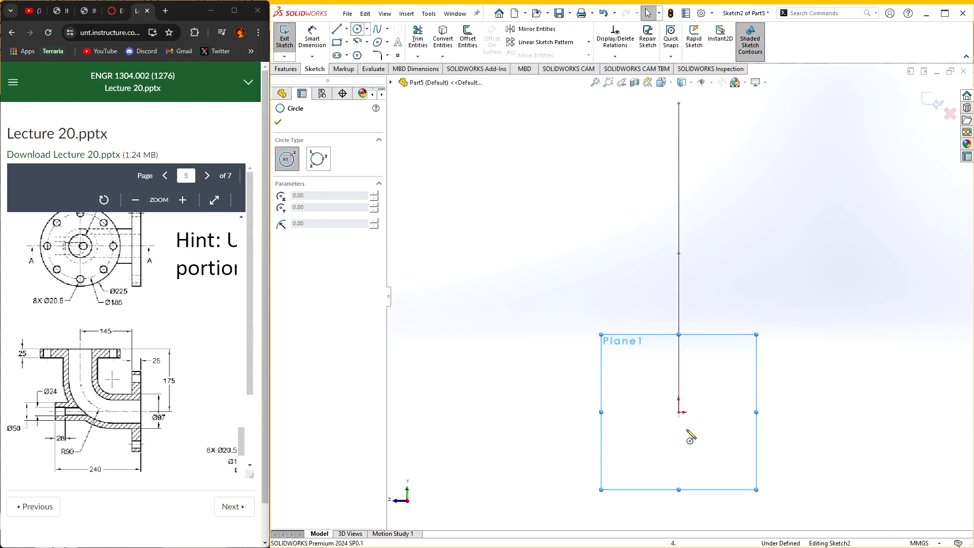
{"action": "left_click", "coordinate": [679, 412]}
{"action": "left_click", "coordinate": [711, 381]}
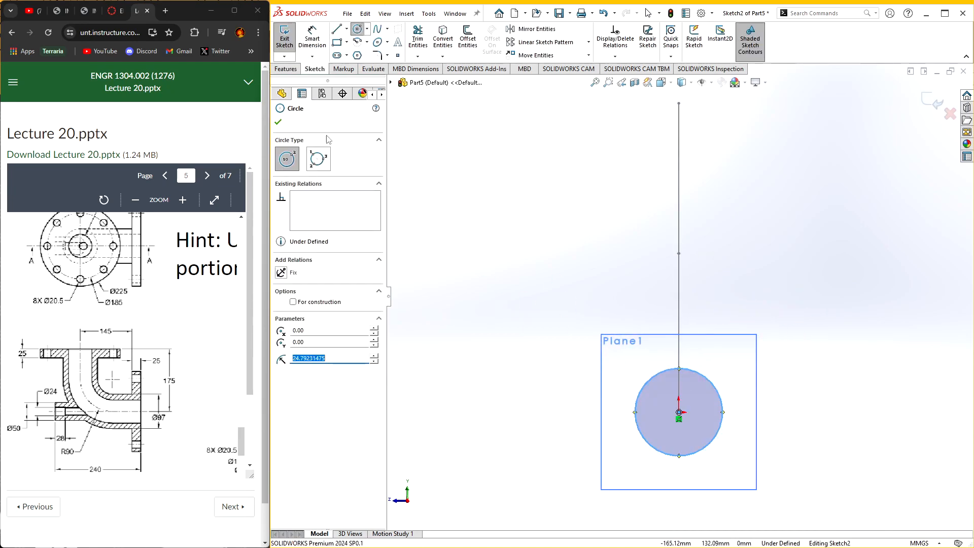
{"action": "left_click", "coordinate": [278, 122]}
- Set the circle's diameter to 65 mm as given in the reference drawing and exit the sketch
{"action": "scroll", "coordinate": [95, 294], "scroll_direction": "up", "scroll_amount": 1}
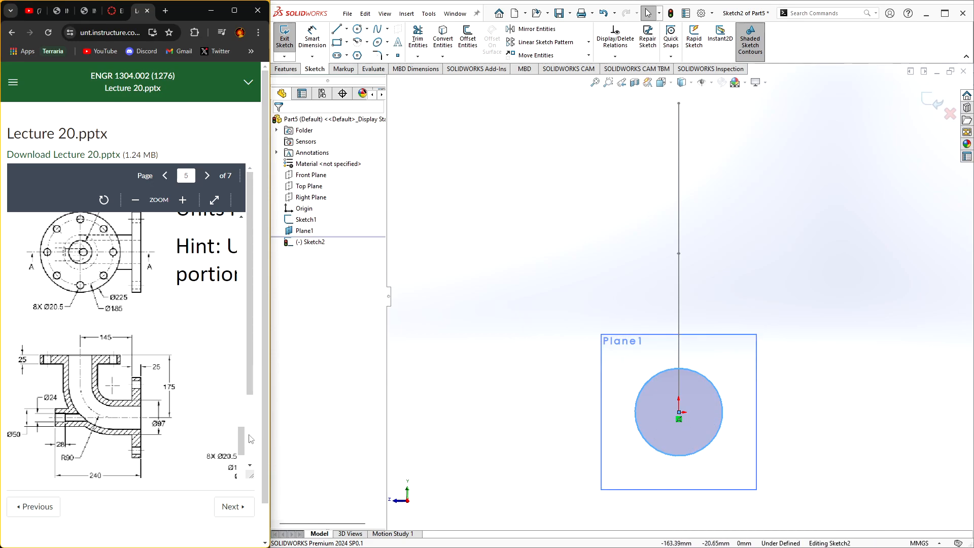
{"action": "scroll", "coordinate": [187, 425], "scroll_direction": "up", "scroll_amount": 3}
{"action": "scroll", "coordinate": [144, 450], "scroll_direction": "down", "scroll_amount": 2}
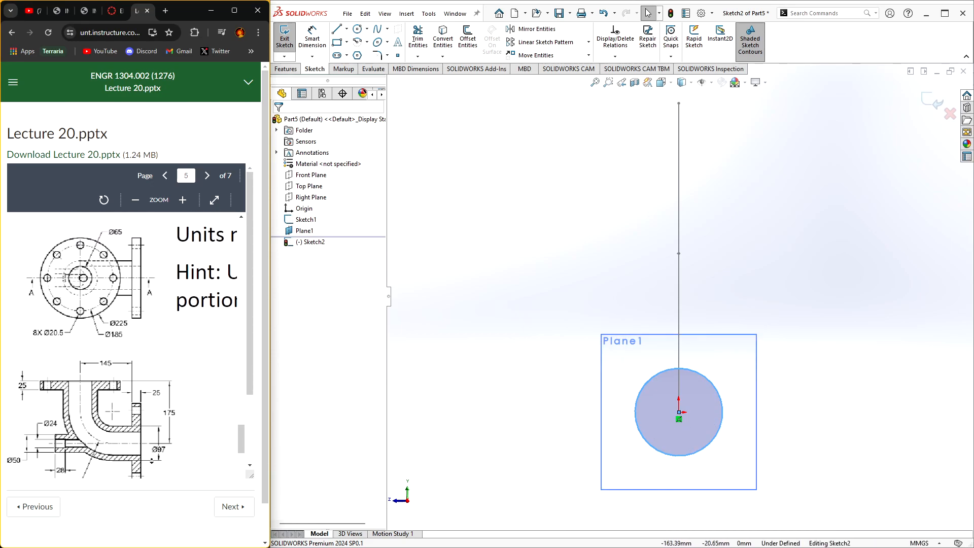
{"action": "scroll", "coordinate": [158, 383], "scroll_direction": "up", "scroll_amount": 2}
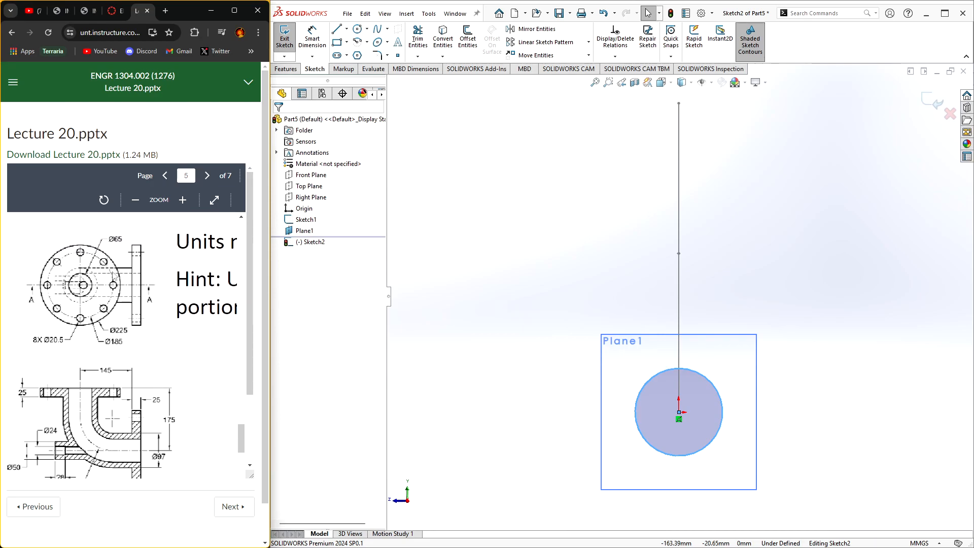
{"action": "left_click", "coordinate": [318, 42]}
{"action": "left_click", "coordinate": [668, 368]}
{"action": "left_click", "coordinate": [406, 386]}
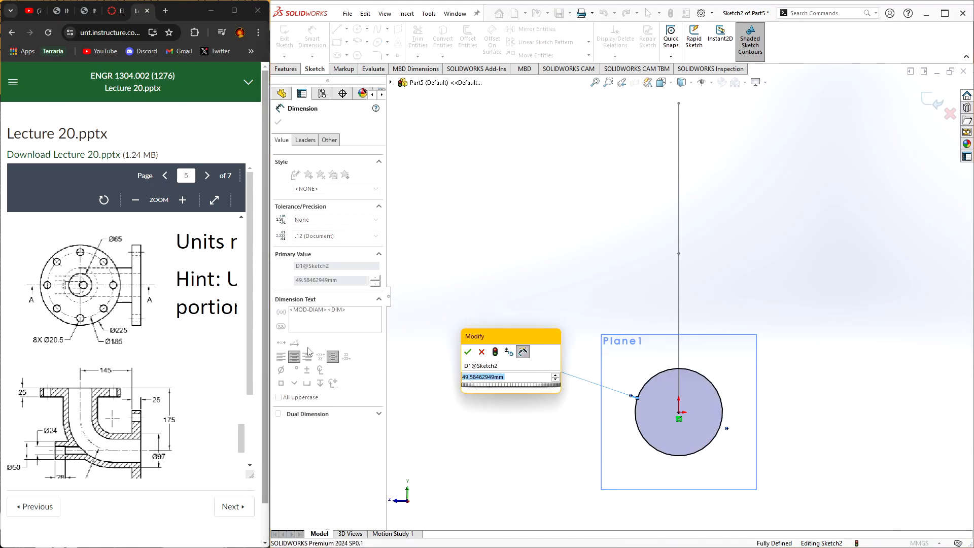
{"action": "type", "text": "65"}
{"action": "key", "text": "Return"}
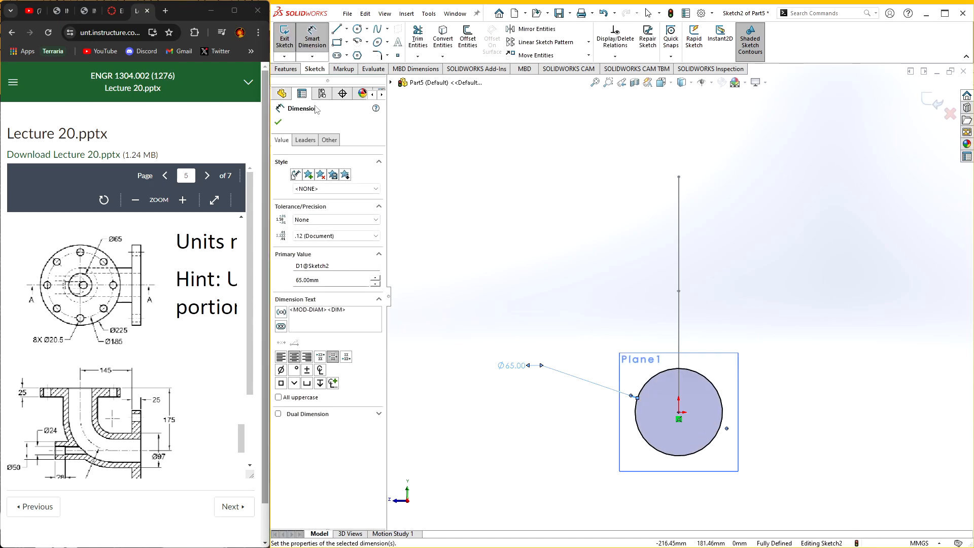
{"action": "left_click", "coordinate": [278, 122]}
{"action": "left_click", "coordinate": [312, 43]}
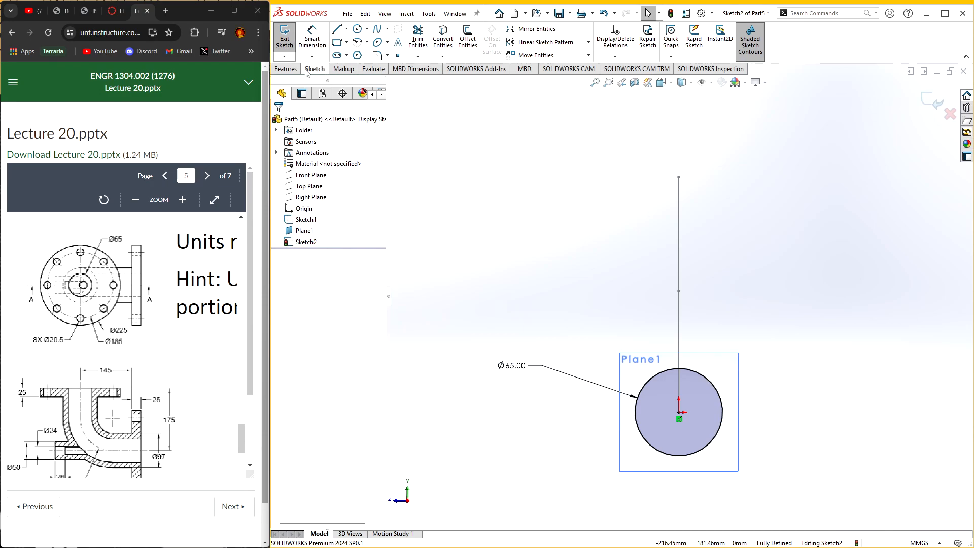
{"action": "left_click", "coordinate": [290, 70]}
{"action": "left_click", "coordinate": [934, 102]}
- Start a Swept Boss/Base with the circle as profile and the filleted vertical-and-horizontal line chain as path
{"action": "left_click", "coordinate": [366, 29]}
{"action": "left_click", "coordinate": [679, 279]}
{"action": "middle_click_drag", "start_coordinate": [628, 319], "coordinate": [679, 333]}
{"action": "left_click", "coordinate": [642, 350]}
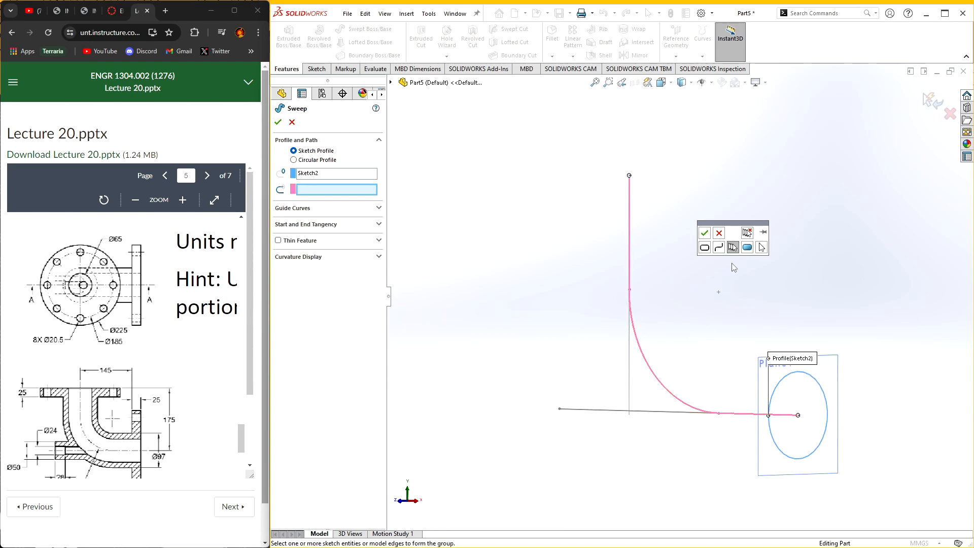
{"action": "left_click", "coordinate": [704, 233]}
{"action": "scroll", "coordinate": [540, 292], "scroll_direction": "up", "scroll_amount": 1}
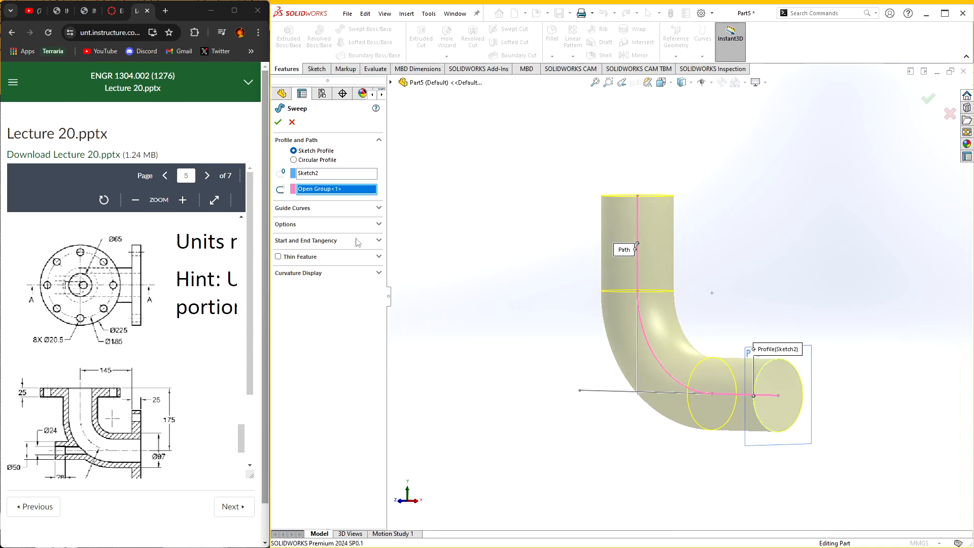
- Make the sweep a one-direction thin feature with a 16 mm wall and create the pipe elbow
{"action": "left_click", "coordinate": [278, 257]}
{"action": "left_click", "coordinate": [304, 286]}
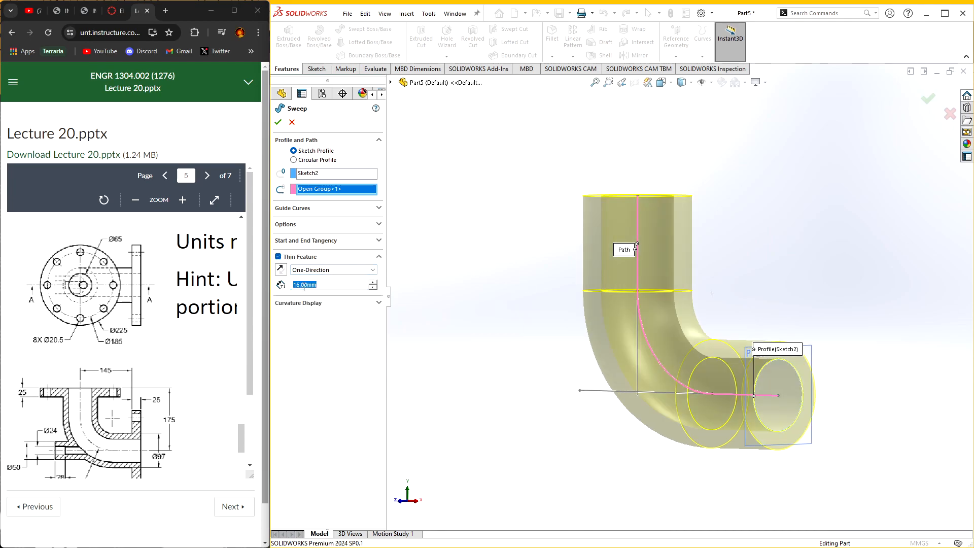
{"action": "left_click", "coordinate": [100, 296]}
{"action": "scroll", "coordinate": [100, 296], "scroll_direction": "down", "scroll_amount": 1}
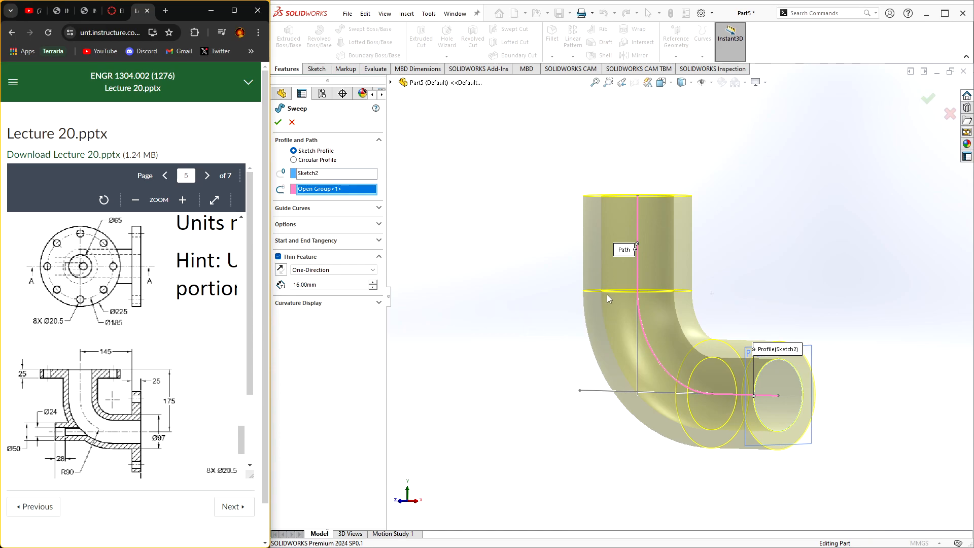
{"action": "middle_click_drag", "start_coordinate": [500, 264], "coordinate": [612, 406]}
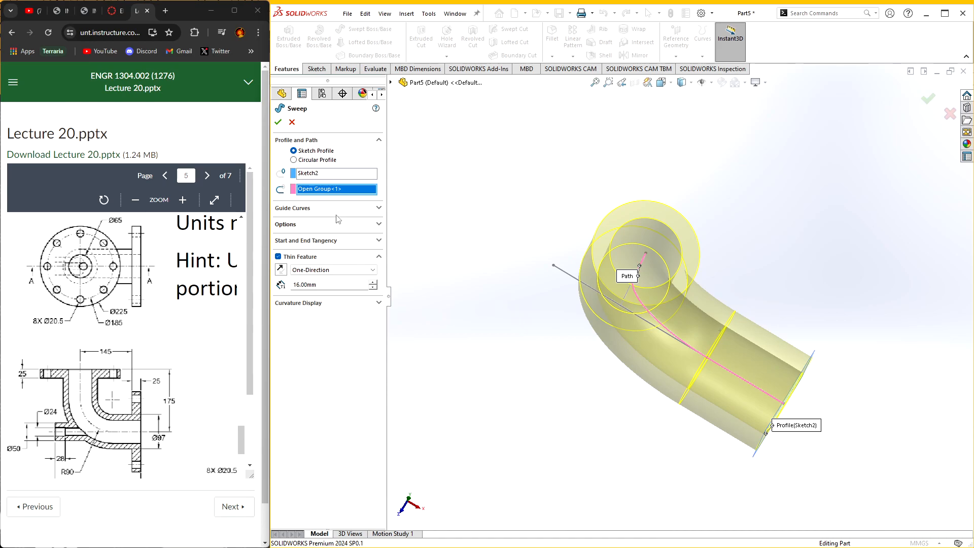
{"action": "left_click", "coordinate": [278, 122]}
- Measure the cylindrical faces at the elbow's vertical end to check the pipe's diameters
{"action": "middle_click_drag", "start_coordinate": [457, 253], "coordinate": [807, 396]}
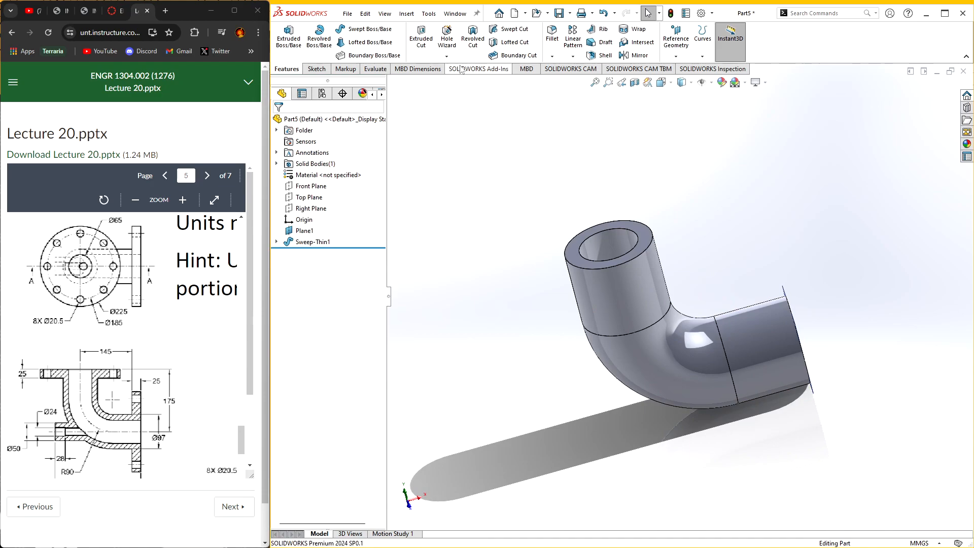
{"action": "left_click", "coordinate": [377, 69]}
{"action": "left_click", "coordinate": [351, 40]}
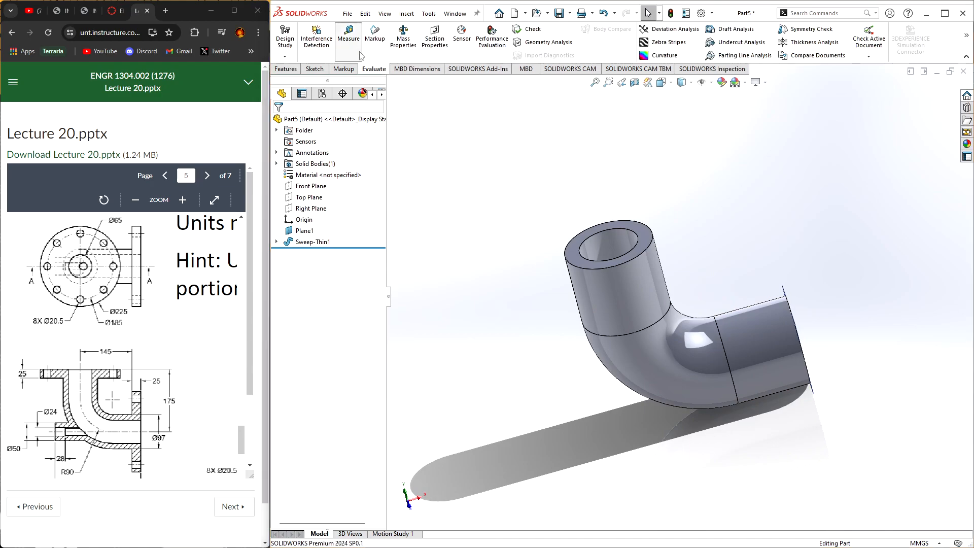
{"action": "left_click", "coordinate": [614, 326]}
{"action": "middle_click_drag", "start_coordinate": [503, 305], "coordinate": [528, 354]}
{"action": "left_click", "coordinate": [613, 330]}
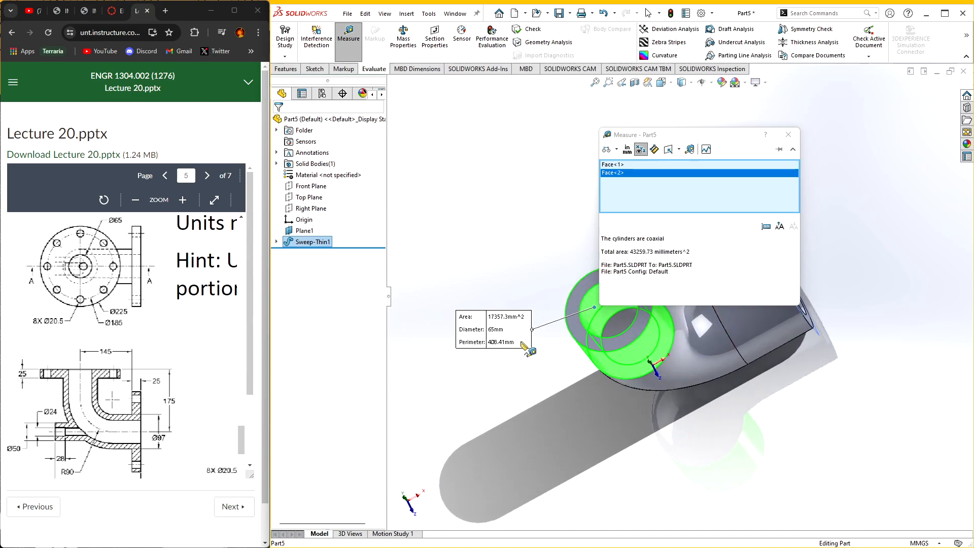
{"action": "left_click", "coordinate": [789, 135]}
- Close the measurement and open a new sketch on the reference plane at the elbow's horizontal end
{"action": "left_click", "coordinate": [723, 213]}
{"action": "middle_click_drag", "start_coordinate": [723, 218], "coordinate": [614, 181]}
{"action": "middle_click_drag", "start_coordinate": [529, 330], "coordinate": [717, 369]}
{"action": "right_click", "coordinate": [766, 296]}
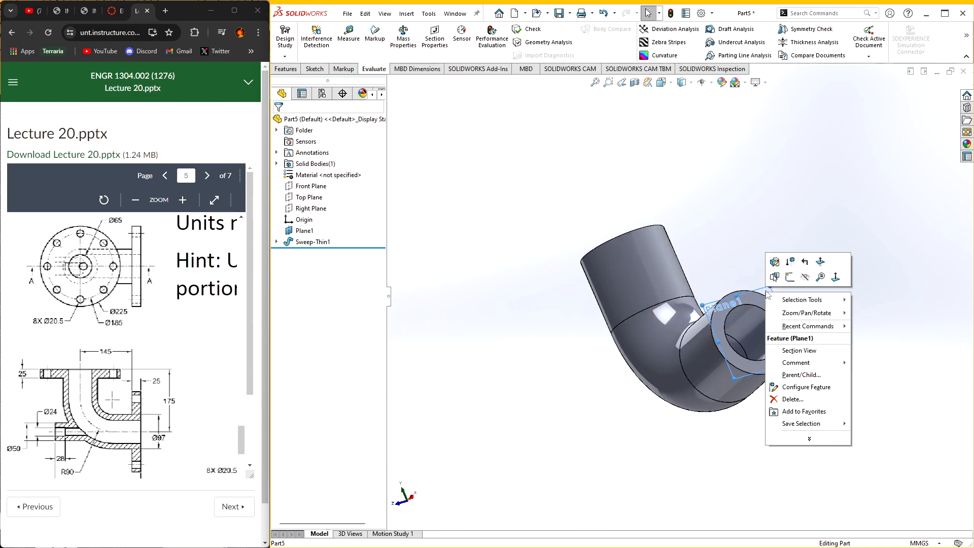
{"action": "left_click", "coordinate": [802, 278]}
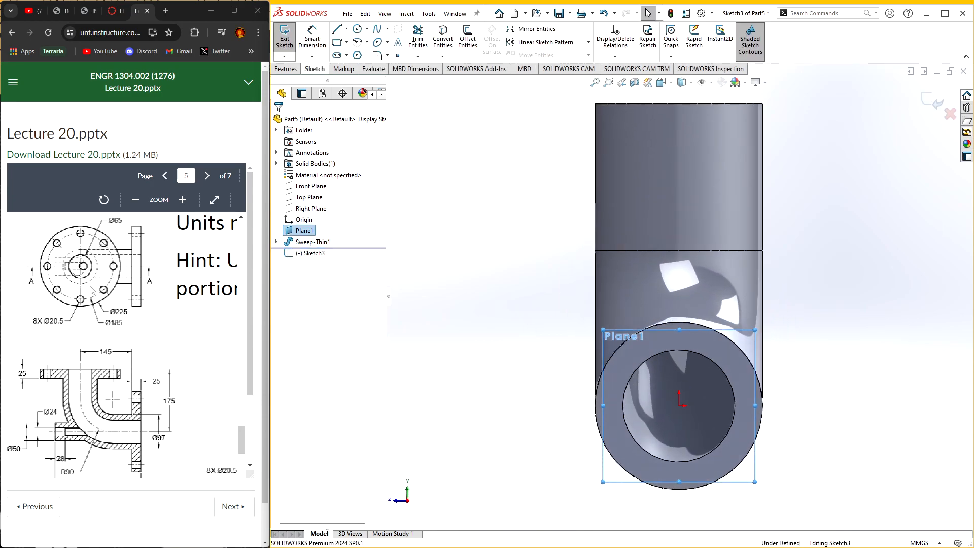
{"action": "left_click_drag", "start_coordinate": [98, 396], "coordinate": [89, 396]}
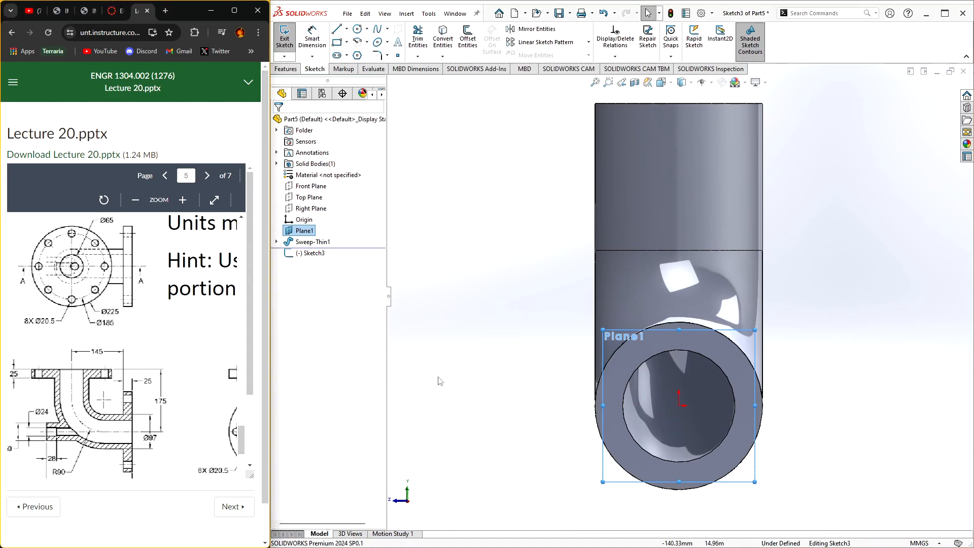
- Draw two circles centred on the origin, one matching the pipe's outer edge and one with a radius of about 128 mm
{"action": "left_click", "coordinate": [357, 29]}
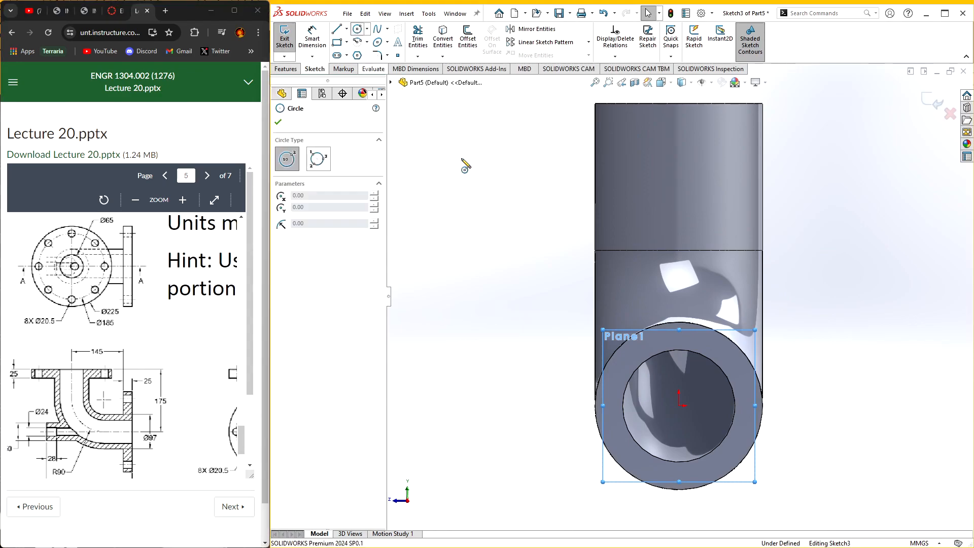
{"action": "left_click", "coordinate": [678, 405]}
{"action": "left_click", "coordinate": [616, 343]}
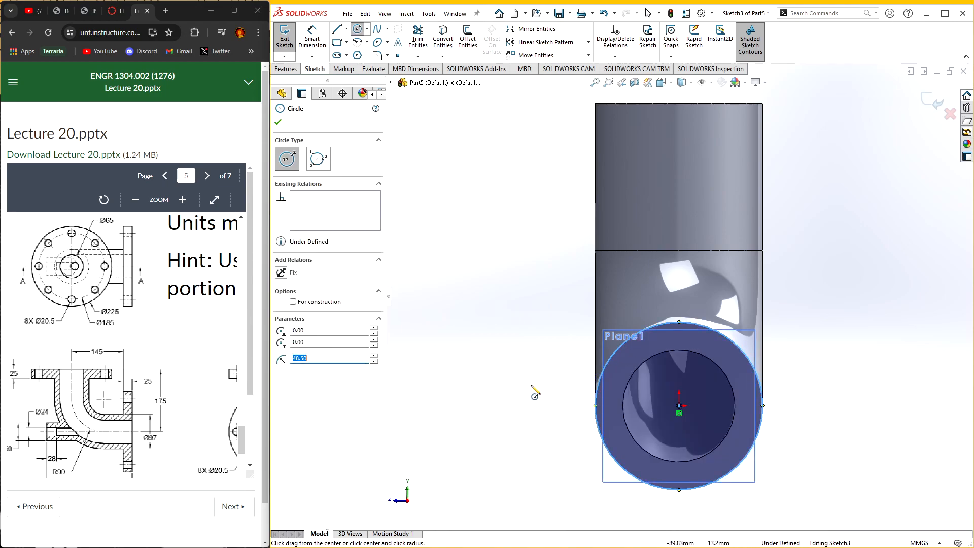
{"action": "left_click", "coordinate": [679, 406]}
{"action": "left_click", "coordinate": [481, 313]}
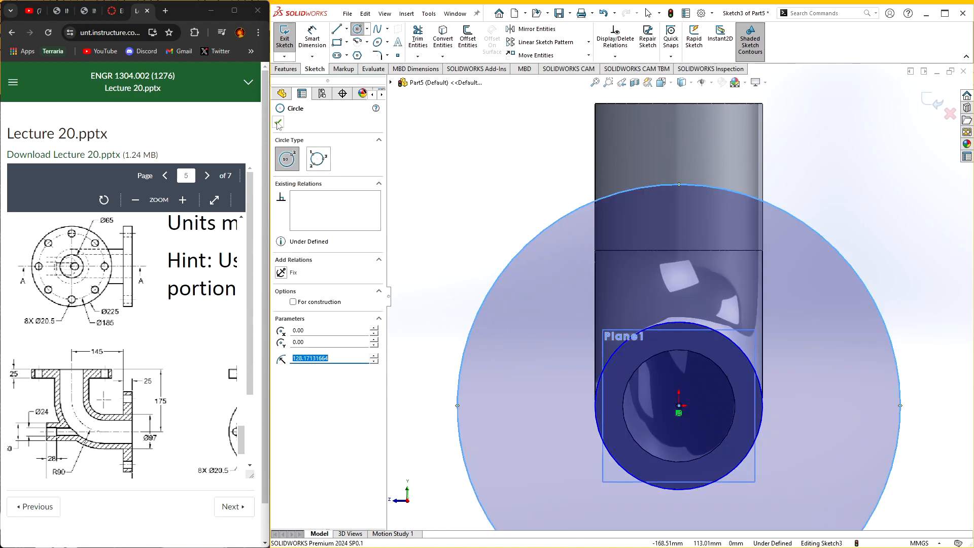
{"action": "key", "text": "Escape"}
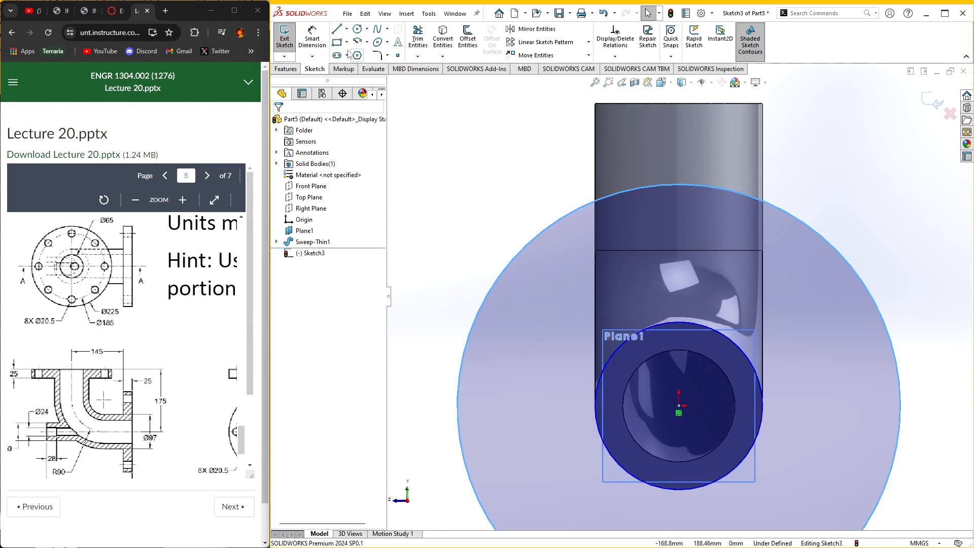
- Dimension the inner circle's diameter as drawn and set the outer flange circle's diameter to 225 mm
{"action": "left_click", "coordinate": [312, 37]}
{"action": "left_click", "coordinate": [619, 349]}
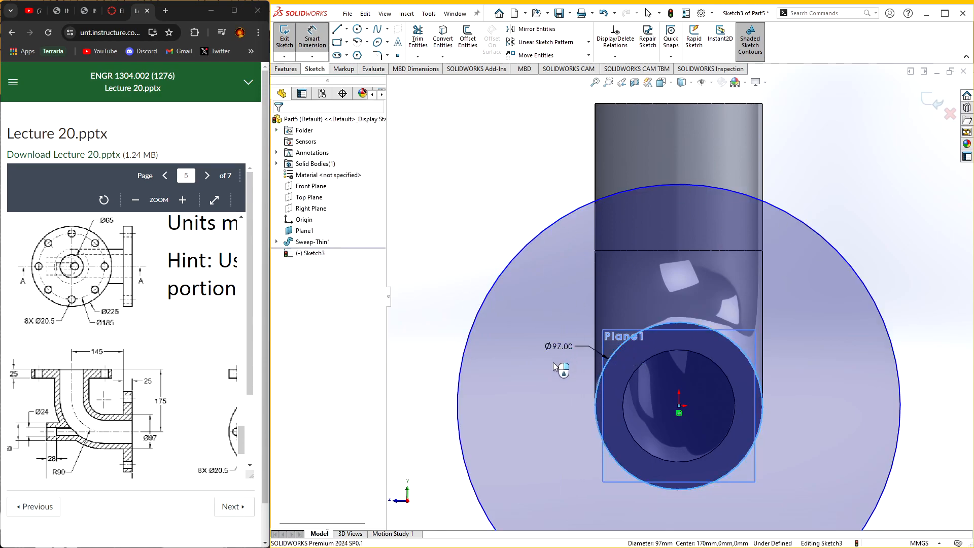
{"action": "left_click", "coordinate": [556, 346]}
{"action": "left_click", "coordinate": [512, 339]}
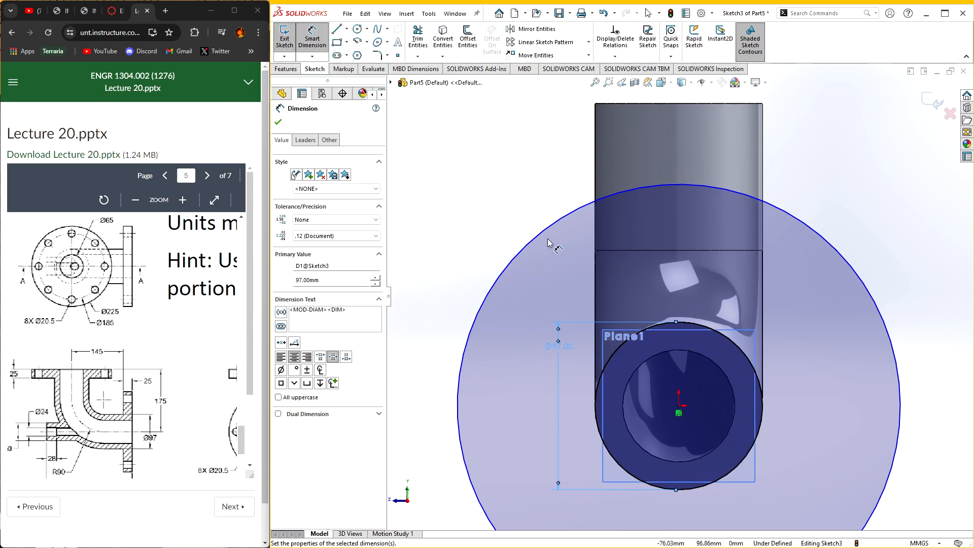
{"action": "left_click", "coordinate": [508, 266]}
{"action": "left_click", "coordinate": [439, 251]}
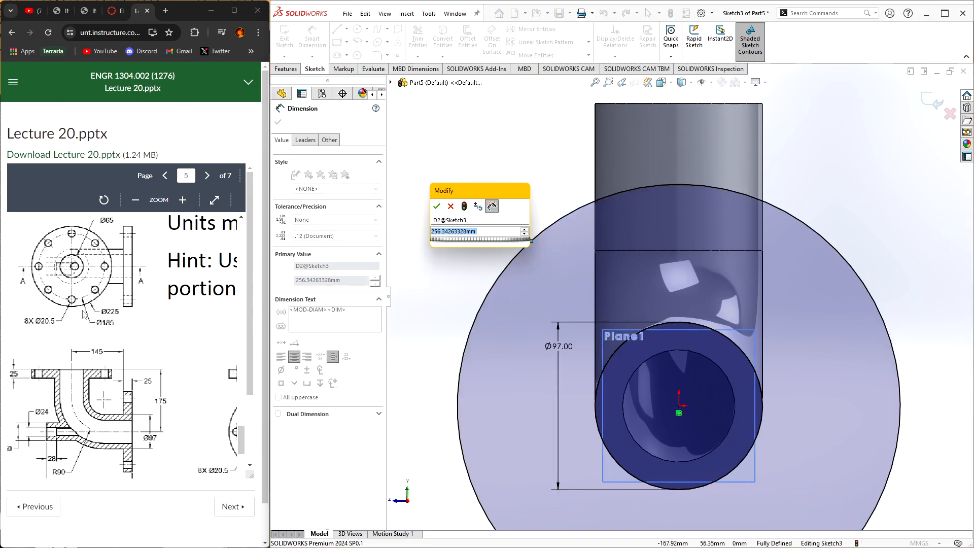
{"action": "type", "text": "225"}
{"action": "key", "text": "Return"}
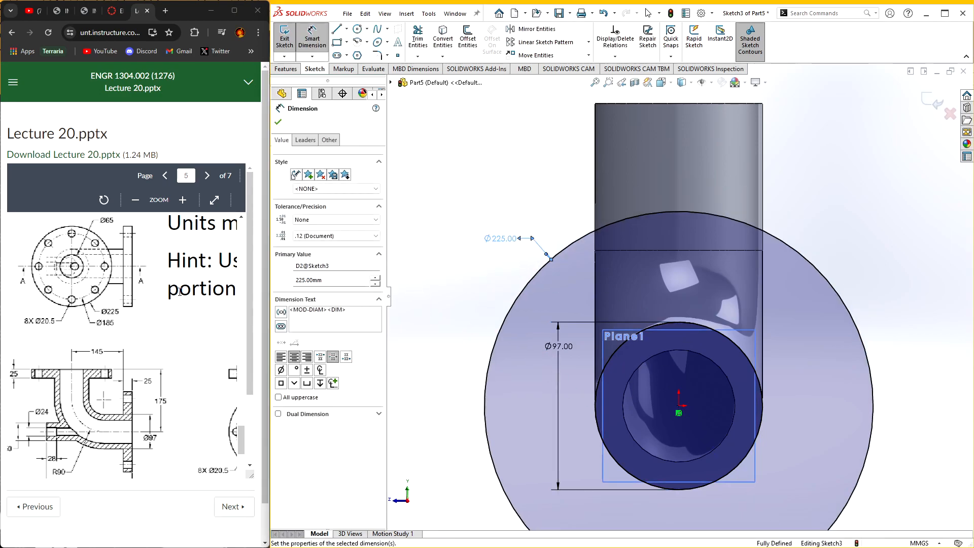
{"action": "left_click", "coordinate": [278, 122]}
- Draw a concentric construction circle between the two flange circles and set its diameter to 185 mm
{"action": "left_click", "coordinate": [358, 29]}
{"action": "left_click", "coordinate": [679, 406]}
{"action": "left_click", "coordinate": [559, 431]}
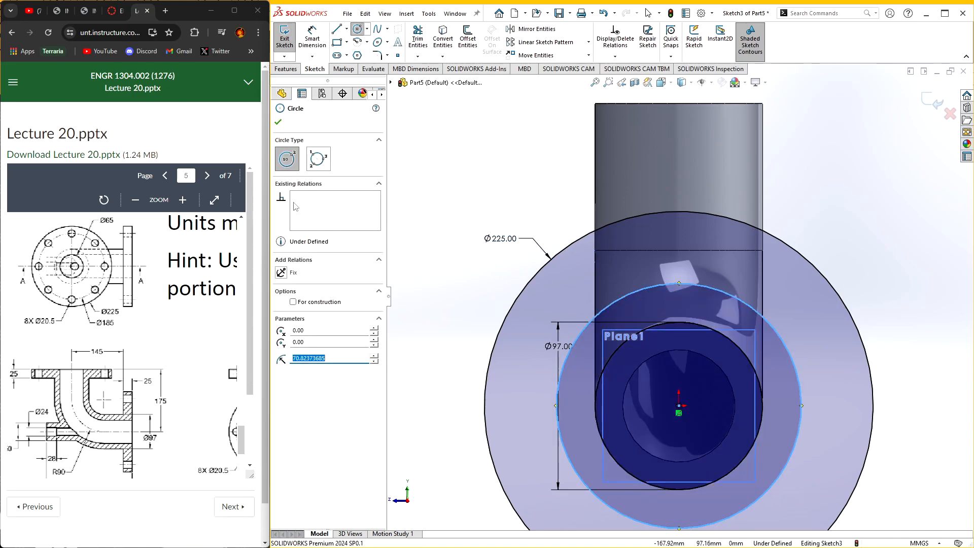
{"action": "left_click", "coordinate": [293, 303]}
{"action": "left_click", "coordinate": [312, 38]}
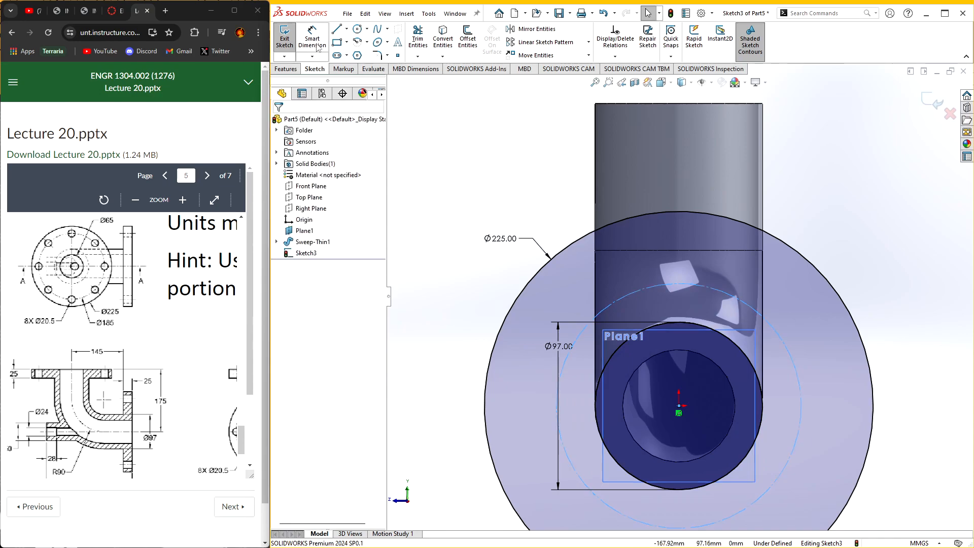
{"action": "left_click", "coordinate": [649, 290]}
{"action": "left_click", "coordinate": [467, 282]}
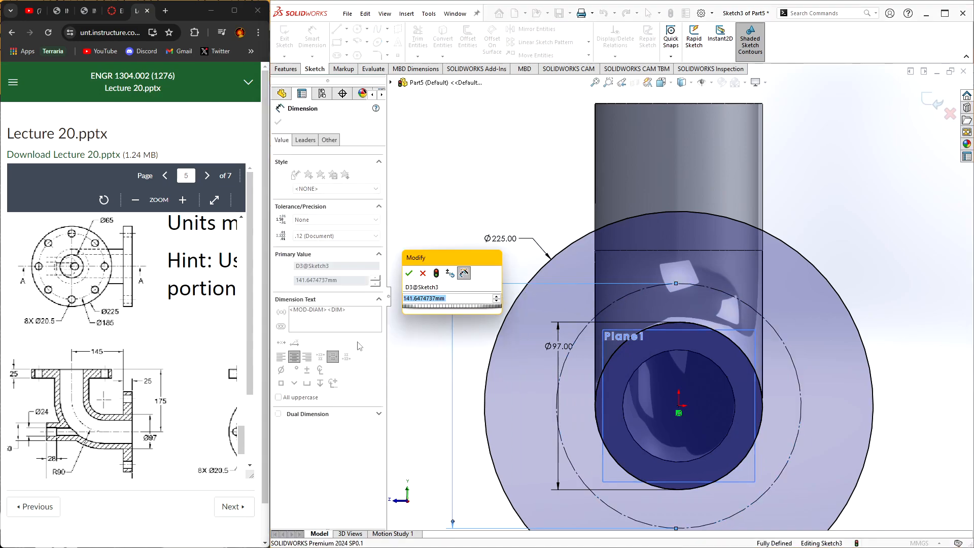
{"action": "type", "text": "185"}
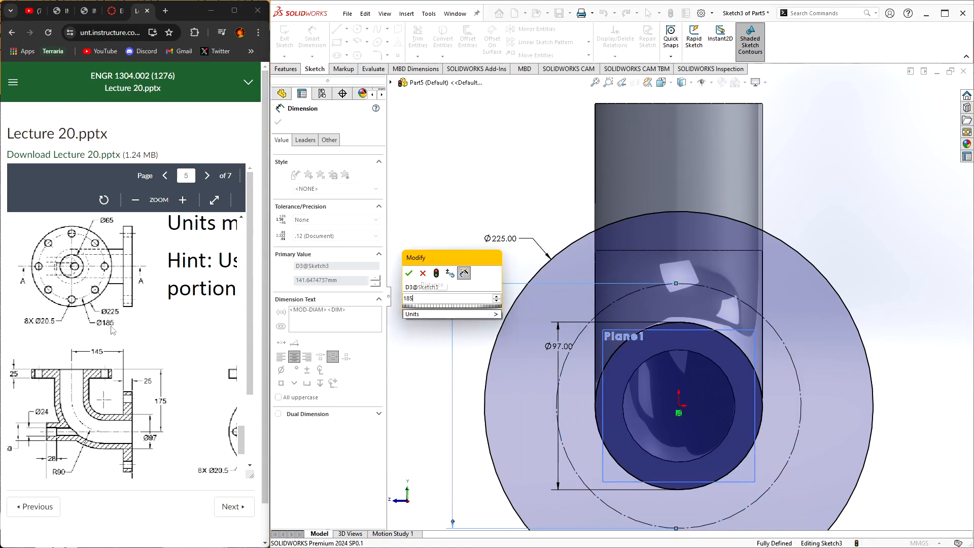
{"action": "key", "text": "Return"}
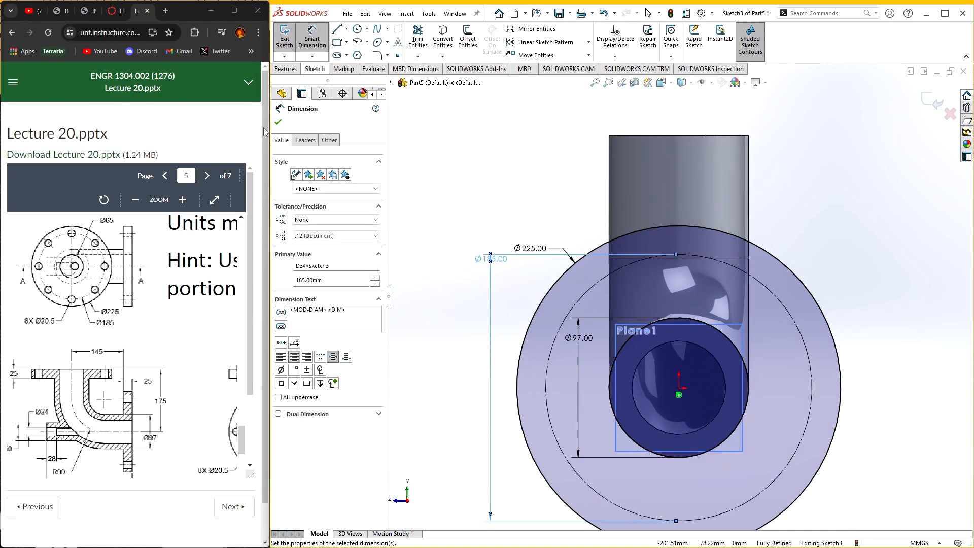
{"action": "key", "text": "Escape"}
- Draw a bolt hole circle at the lowest point of the construction circle and set its diameter to 20.5 mm
{"action": "left_click", "coordinate": [357, 30]}
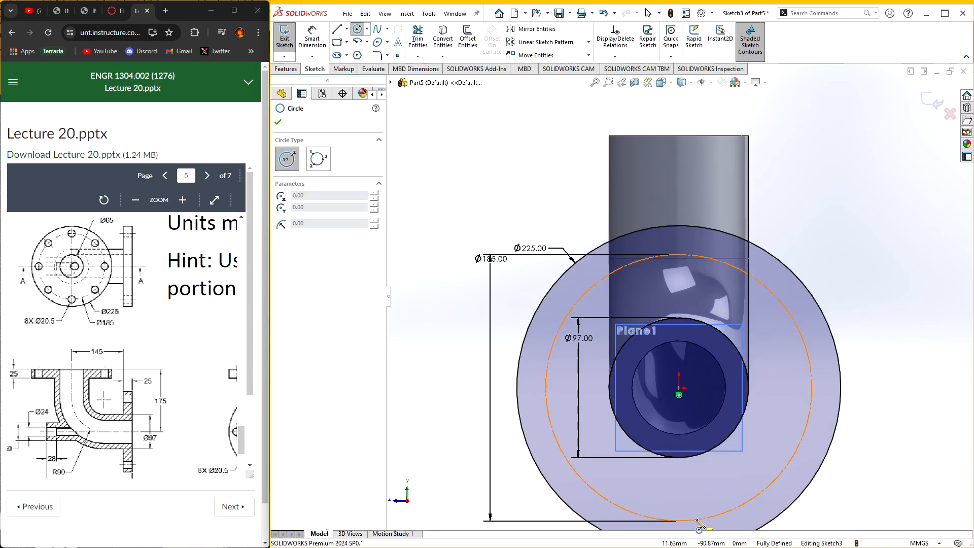
{"action": "left_click_drag", "start_coordinate": [680, 521], "coordinate": [699, 521]}
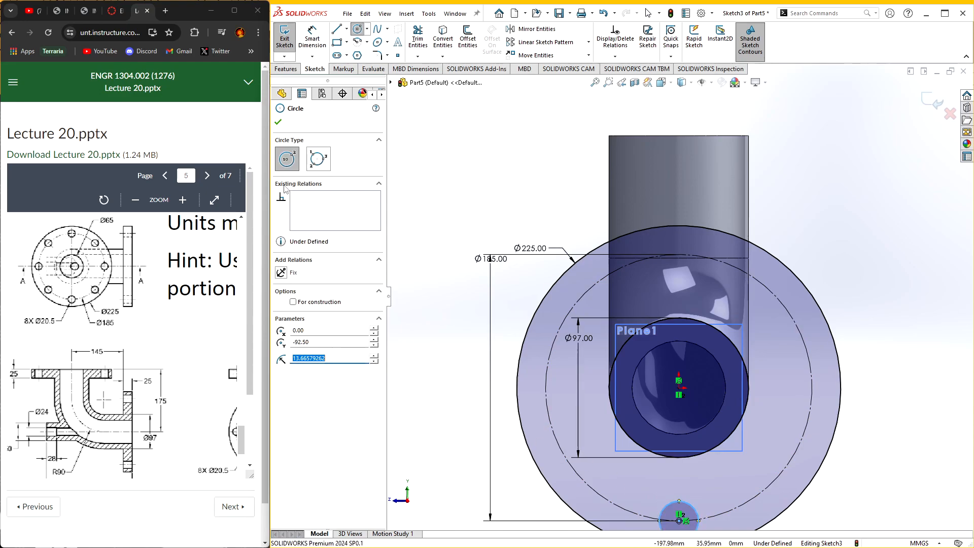
{"action": "left_click", "coordinate": [281, 121]}
{"action": "middle_click_drag", "start_coordinate": [568, 419], "coordinate": [548, 296], "text": "ctrl"}
{"action": "left_click", "coordinate": [315, 44]}
{"action": "left_click", "coordinate": [677, 396]}
{"action": "left_click", "coordinate": [754, 417]}
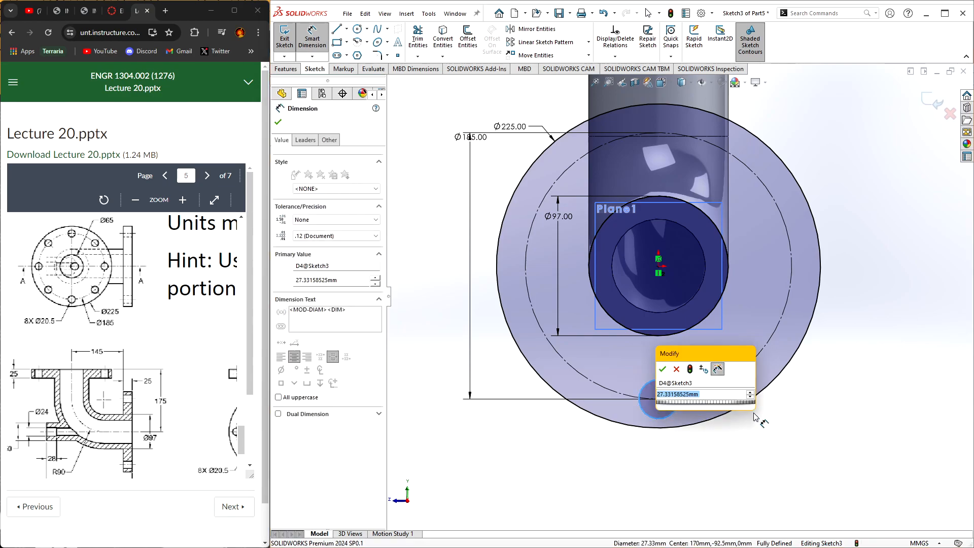
{"action": "type", "text": "20.5"}
{"action": "key", "text": "Return"}
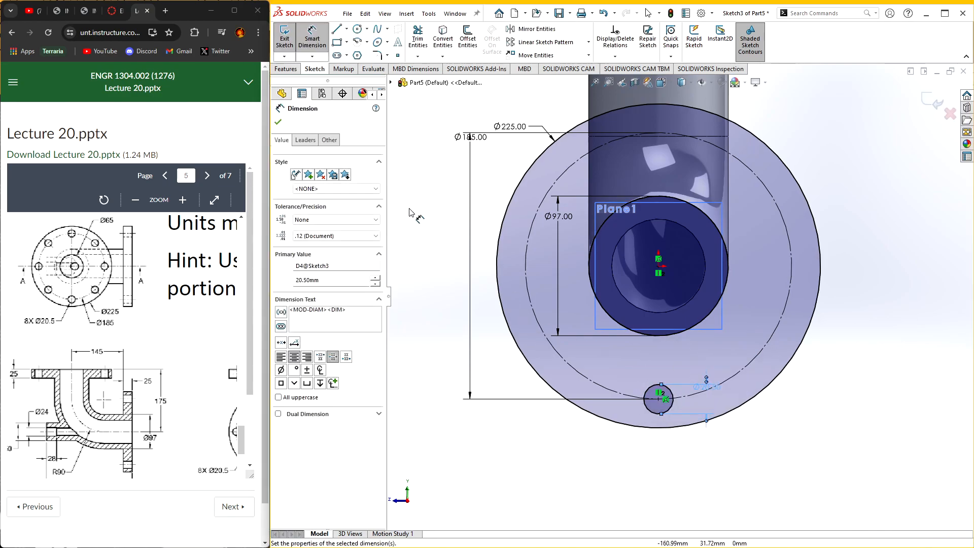
{"action": "left_click", "coordinate": [285, 124]}
- Create a circular sketch pattern of the bolt hole with 8 equally spaced instances over 360 degrees
{"action": "left_click", "coordinate": [589, 43]}
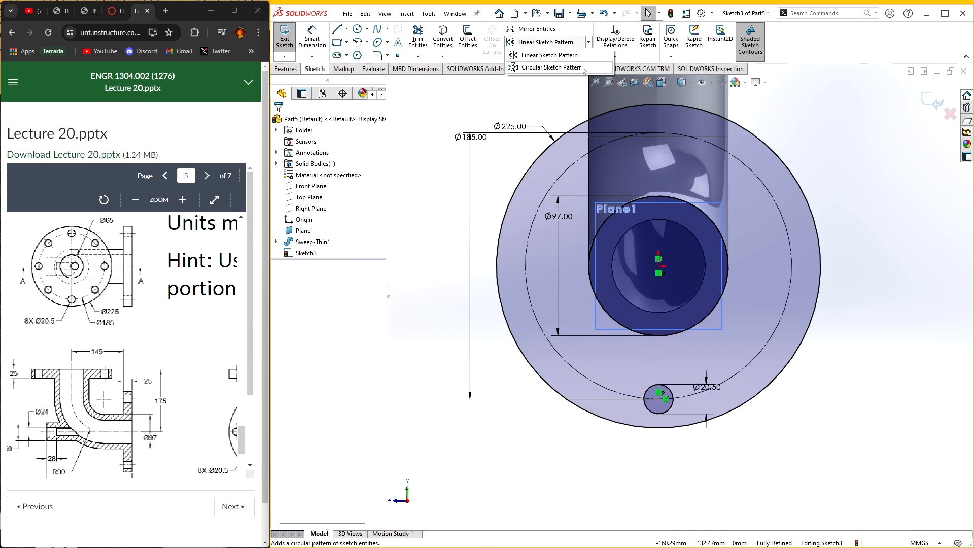
{"action": "left_click", "coordinate": [538, 72]}
{"action": "left_click", "coordinate": [654, 403]}
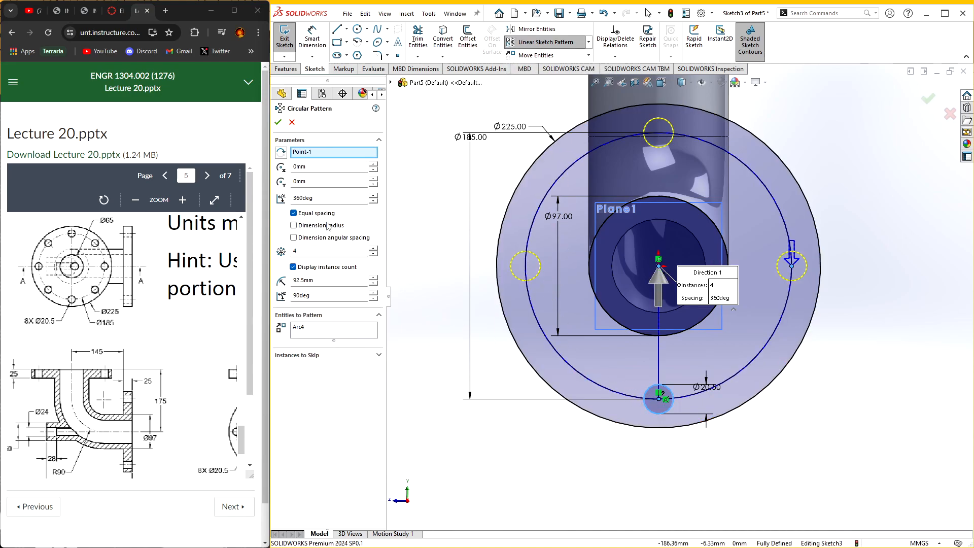
{"action": "left_click", "coordinate": [311, 254]}
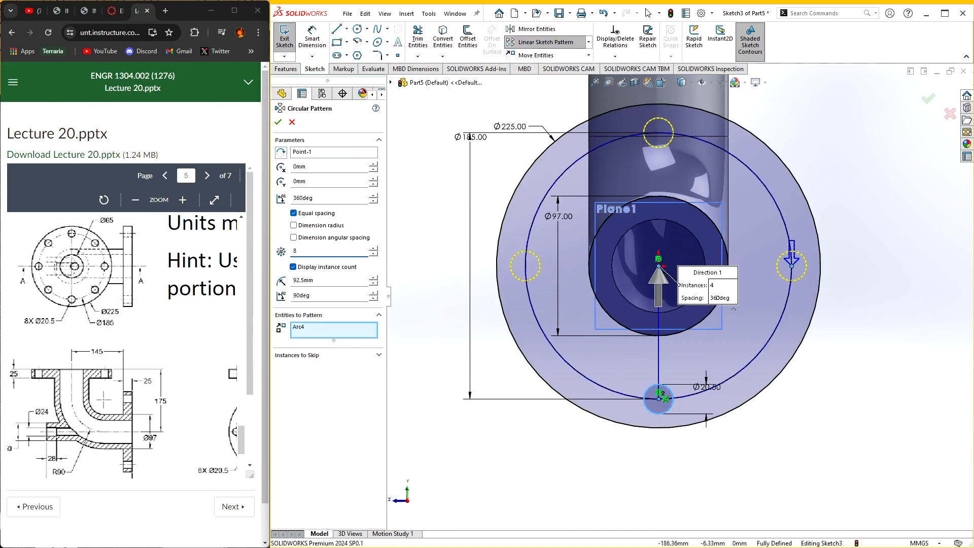
{"action": "left_click", "coordinate": [278, 122]}
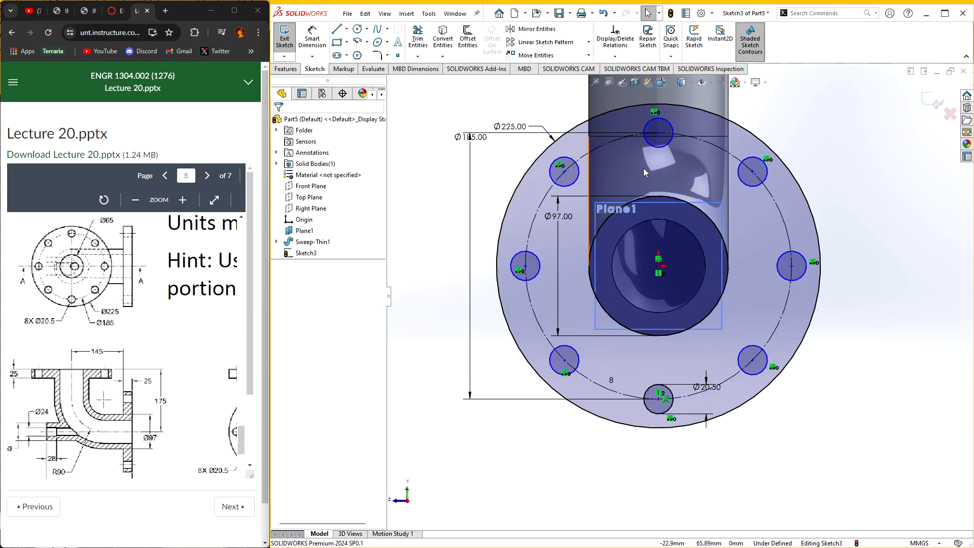
- Make the hole pattern's centre point coincident with the flange circles' centre and exit the sketch
{"action": "left_click_drag", "start_coordinate": [659, 133], "coordinate": [694, 121]}
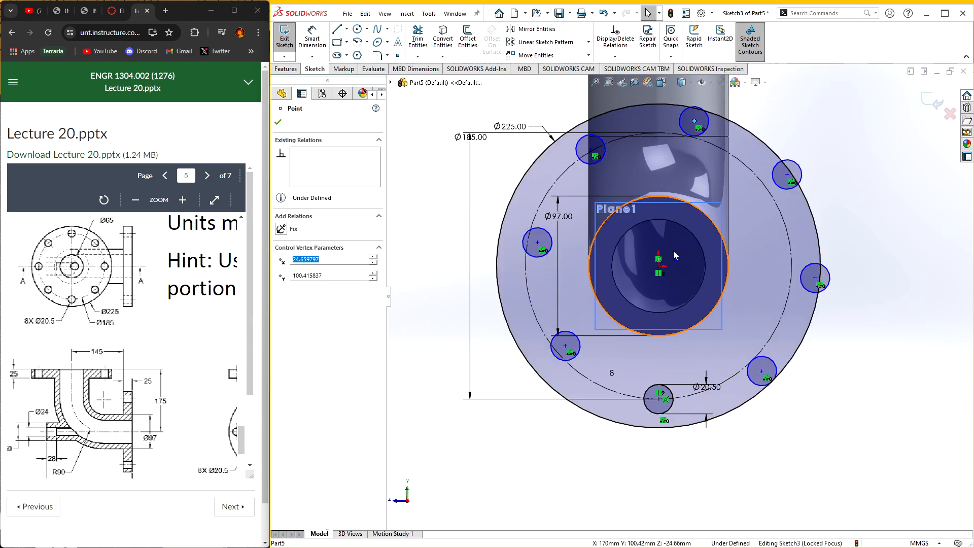
{"action": "left_click", "coordinate": [658, 266], "text": "ctrl"}
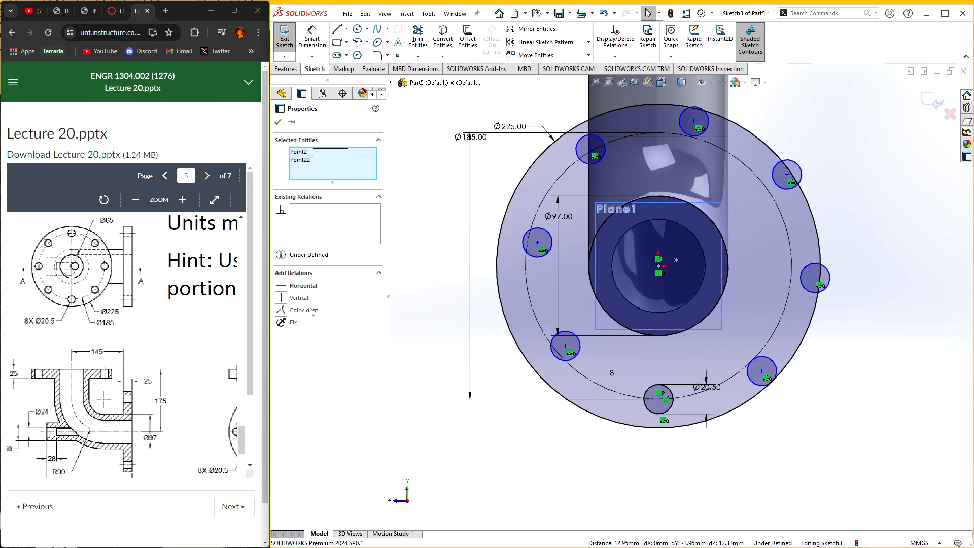
{"action": "left_click", "coordinate": [299, 297]}
{"action": "left_click", "coordinate": [415, 166]}
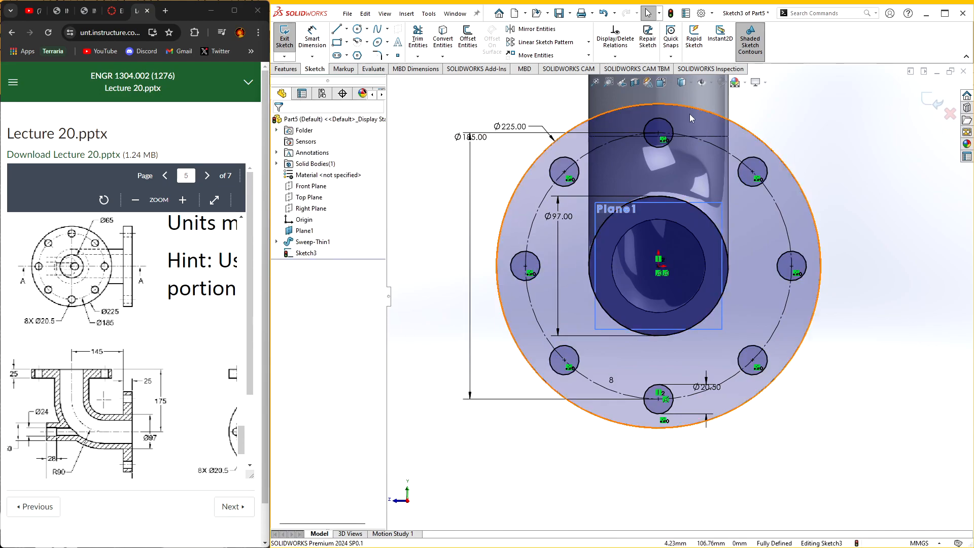
{"action": "left_click", "coordinate": [933, 101]}
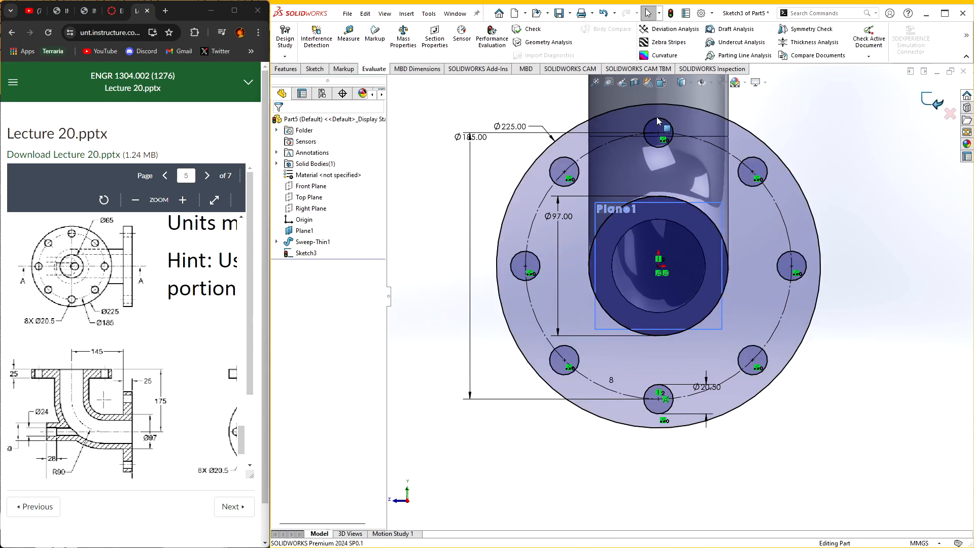
- Extrude the flange sketch 25 mm in the reversed direction, back along the pipe, merged with the elbow
{"action": "left_click", "coordinate": [288, 71]}
{"action": "left_click", "coordinate": [279, 50]}
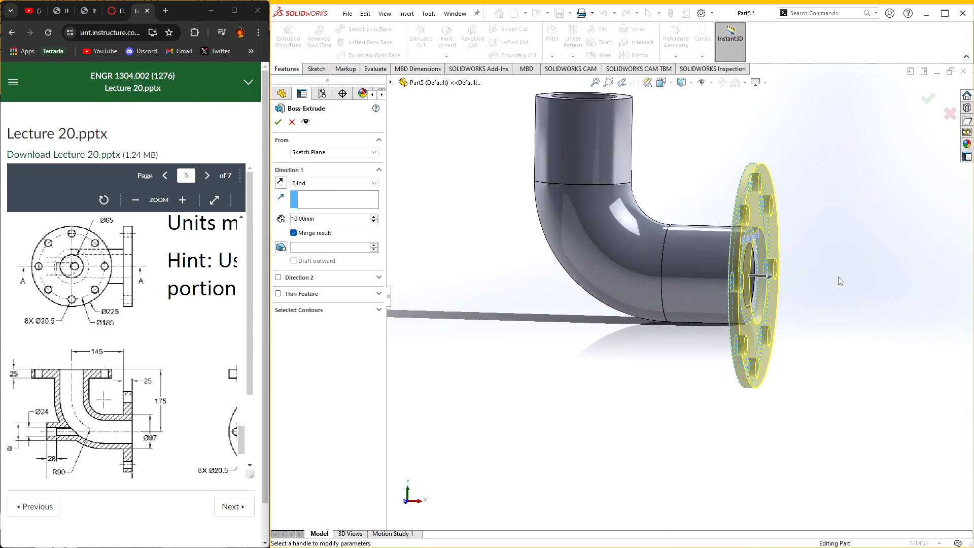
{"action": "left_click", "coordinate": [281, 183]}
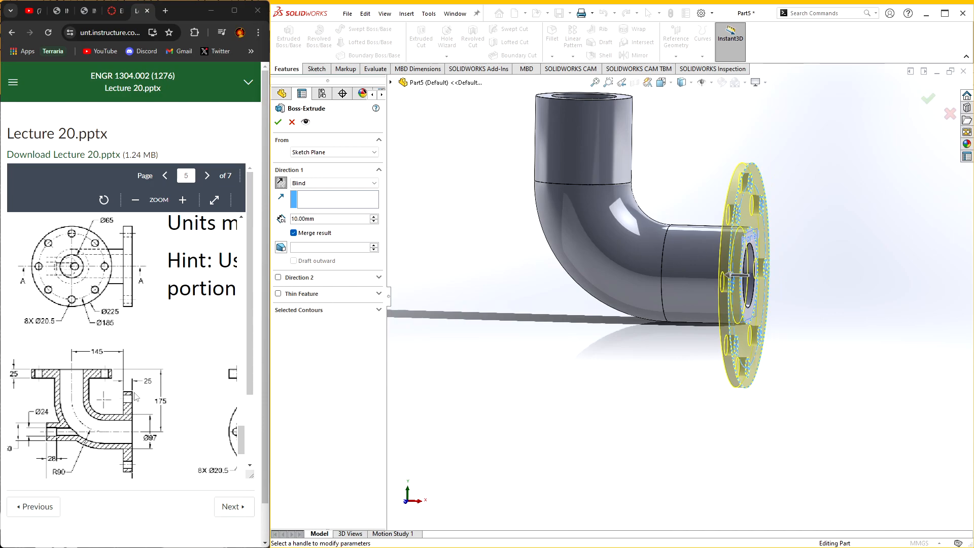
{"action": "left_click", "coordinate": [295, 218]}
{"action": "type", "text": "25"}
{"action": "key", "text": "Return"}
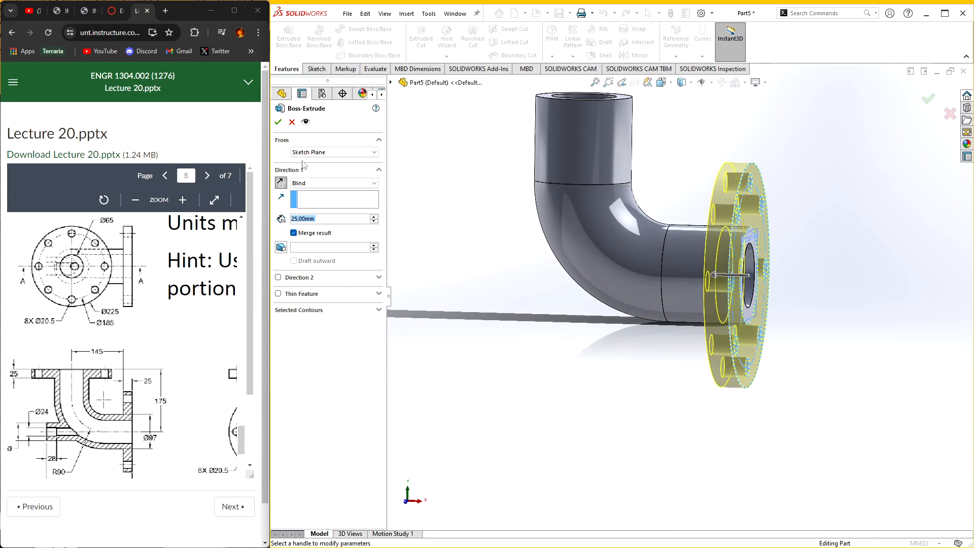
{"action": "left_click", "coordinate": [278, 122]}
- Create a reference plane at 0 mm offset from the ring-shaped end face of the vertical pipe section
{"action": "middle_click_drag", "start_coordinate": [553, 317], "coordinate": [609, 363]}
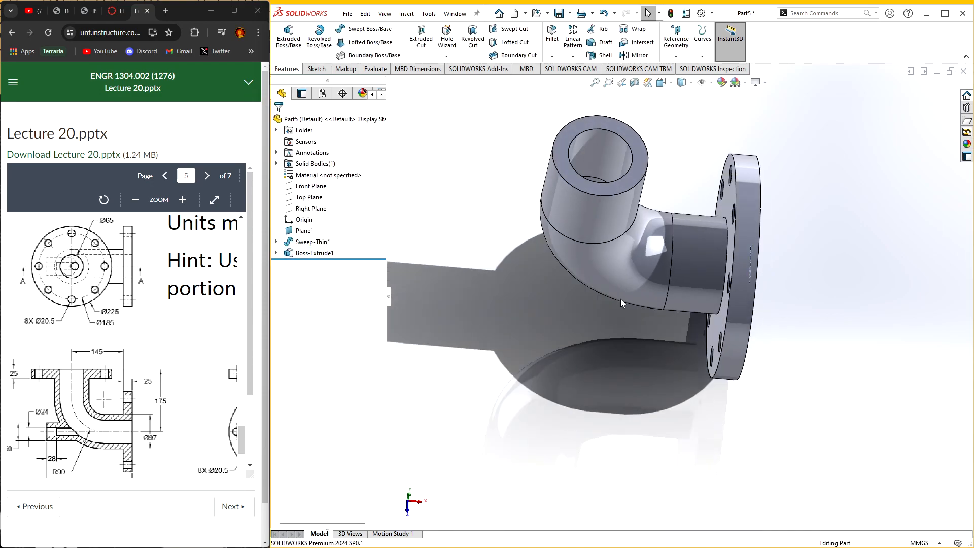
{"action": "left_click", "coordinate": [676, 38]}
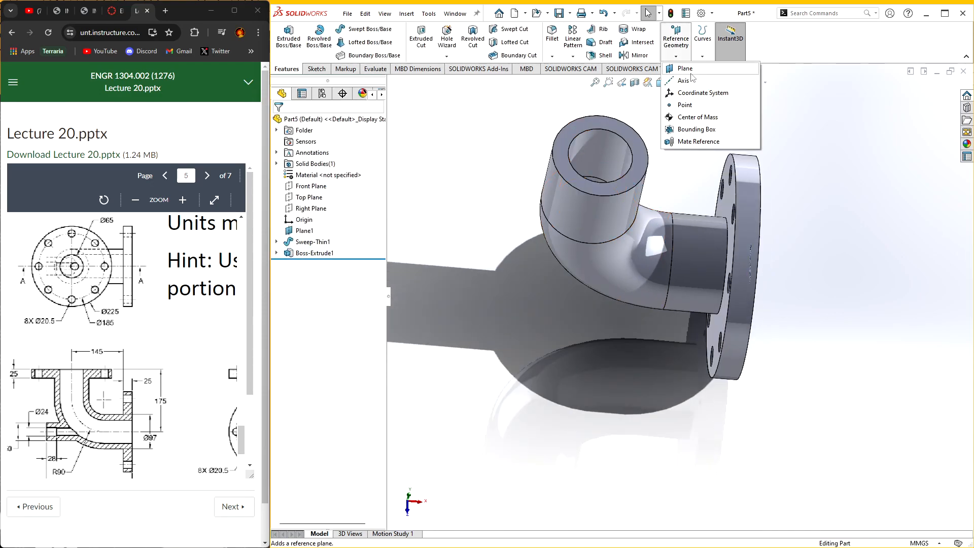
{"action": "left_click", "coordinate": [675, 74]}
{"action": "left_click", "coordinate": [643, 162]}
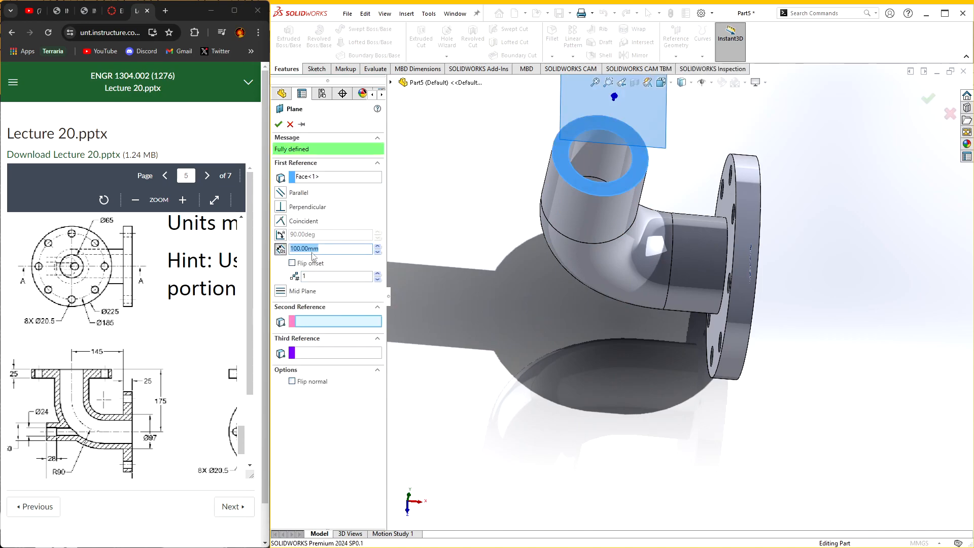
{"action": "type", "text": "0"}
{"action": "key", "text": "Return"}
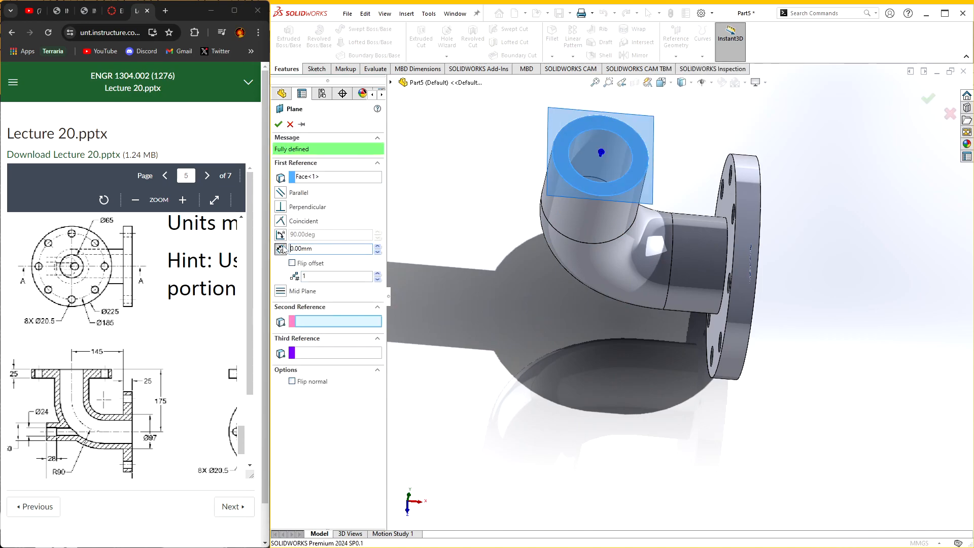
{"action": "left_click", "coordinate": [280, 129]}
- Start a sketch on the new plane and draw two circles centred on the pipe axis, about 97 mm and 178 mm in diameter
{"action": "middle_click_drag", "start_coordinate": [533, 305], "coordinate": [640, 203]}
{"action": "right_click", "coordinate": [663, 128]}
{"action": "left_click", "coordinate": [682, 114]}
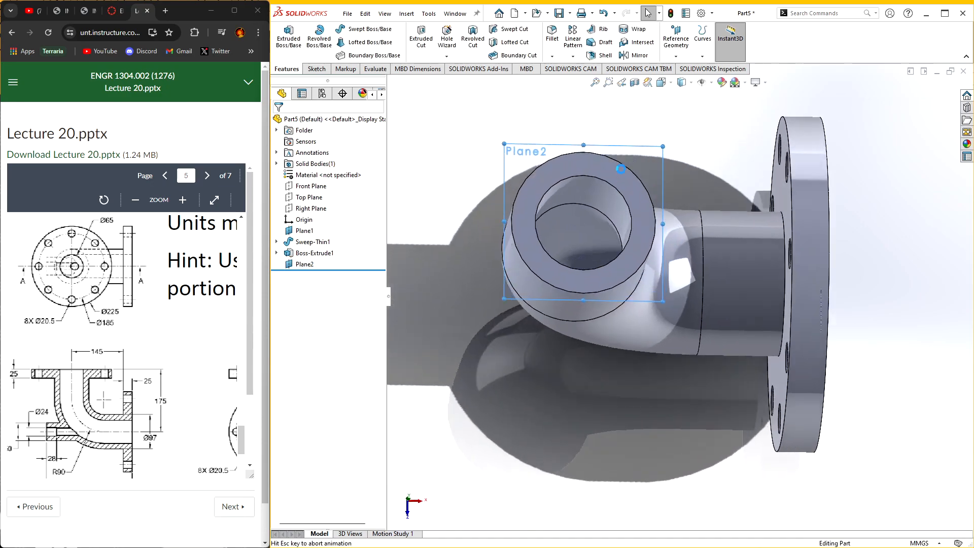
{"action": "left_click", "coordinate": [357, 29]}
{"action": "left_click", "coordinate": [579, 297]}
{"action": "left_click", "coordinate": [582, 219]}
{"action": "left_click", "coordinate": [578, 296]}
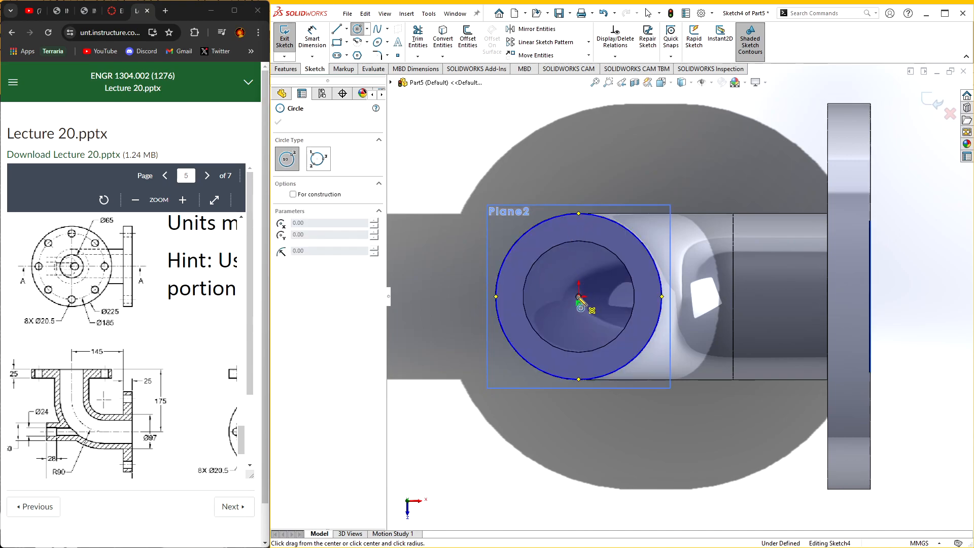
{"action": "left_click", "coordinate": [472, 189]}
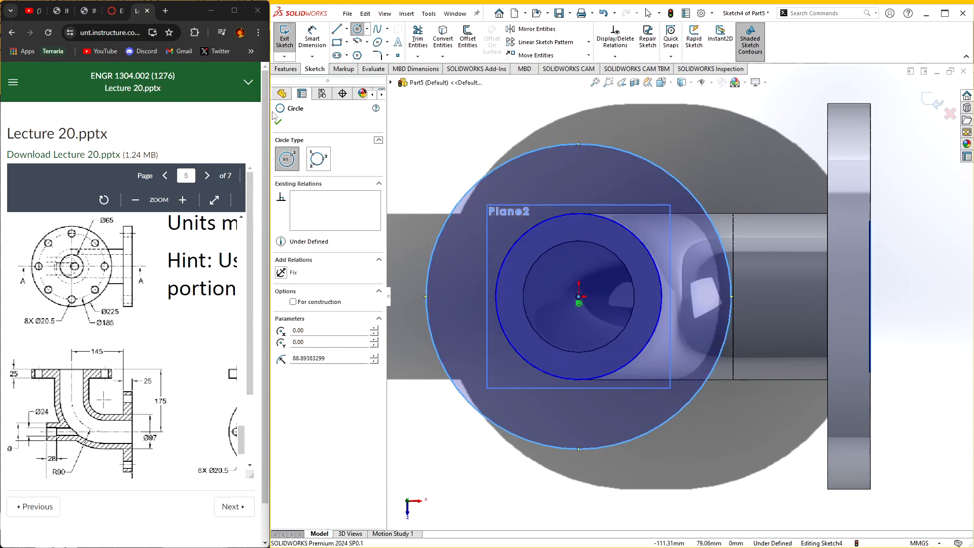
{"action": "left_click", "coordinate": [278, 122]}
- Set the inner circle's diameter to 97 mm and the outer flange circle's diameter to 225 mm
{"action": "left_click", "coordinate": [312, 38]}
{"action": "left_click", "coordinate": [521, 227]}
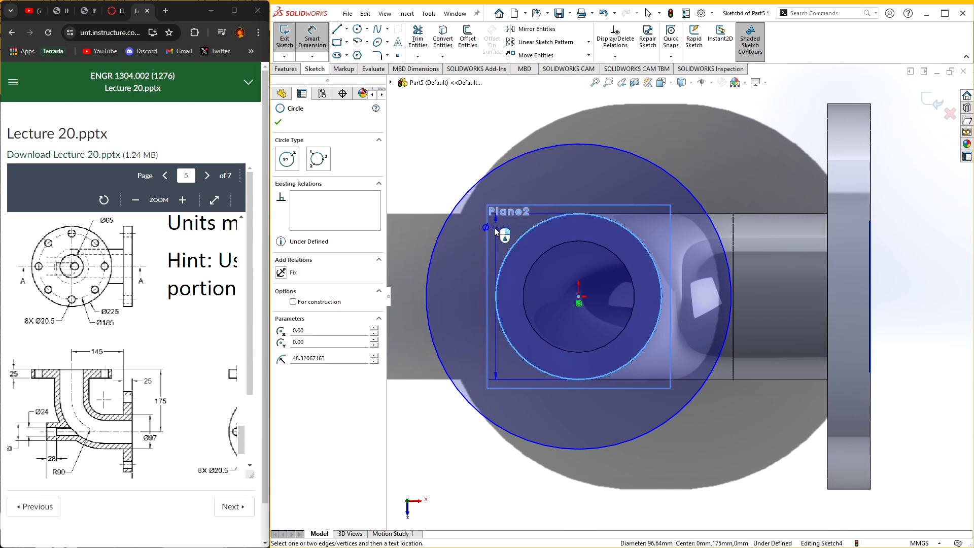
{"action": "left_click", "coordinate": [496, 228]}
{"action": "type", "text": "97"}
{"action": "key", "text": "Return"}
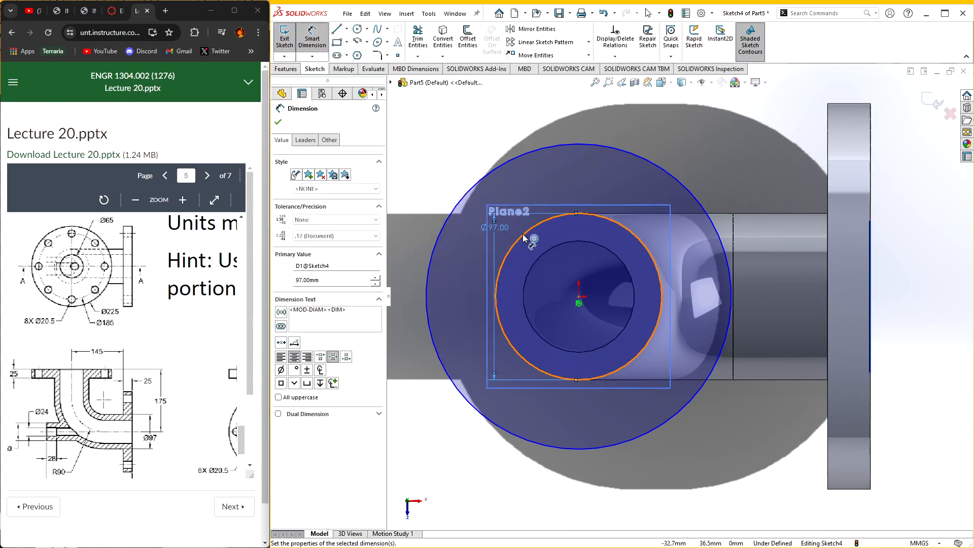
{"action": "left_click", "coordinate": [505, 162]}
{"action": "left_click", "coordinate": [490, 150]}
{"action": "type", "text": "225"}
{"action": "key", "text": "Return"}
- Draw a concentric construction circle between the two flange circles and set its diameter to 185 mm
{"action": "left_click", "coordinate": [358, 29]}
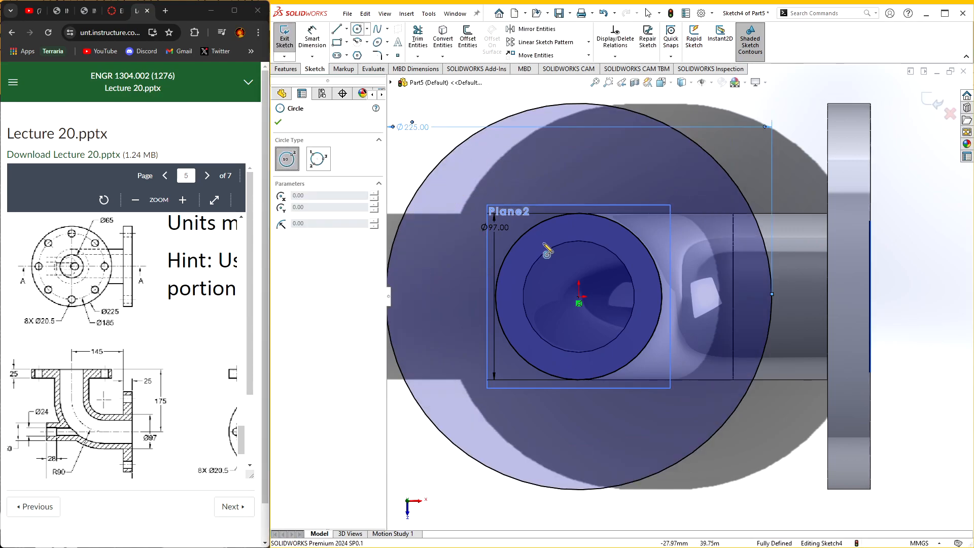
{"action": "left_click", "coordinate": [579, 297]}
{"action": "left_click", "coordinate": [579, 184]}
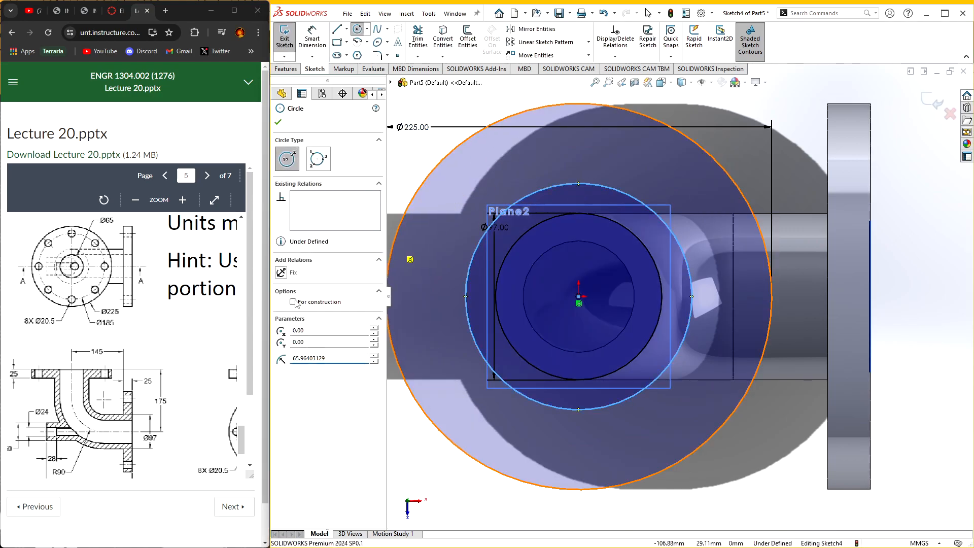
{"action": "left_click", "coordinate": [294, 302]}
{"action": "left_click", "coordinate": [278, 122]}
{"action": "left_click", "coordinate": [312, 38]}
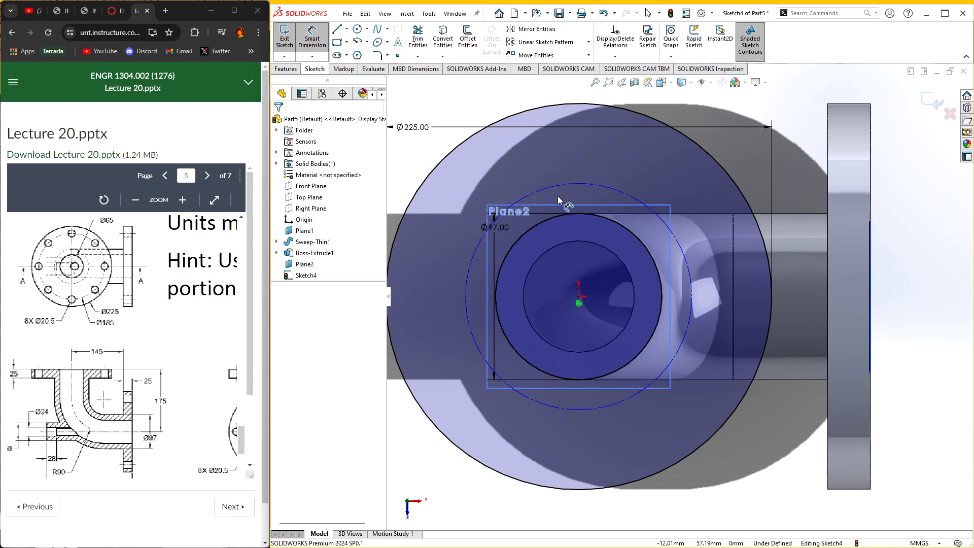
{"action": "left_click", "coordinate": [562, 185]}
{"action": "left_click", "coordinate": [520, 151]}
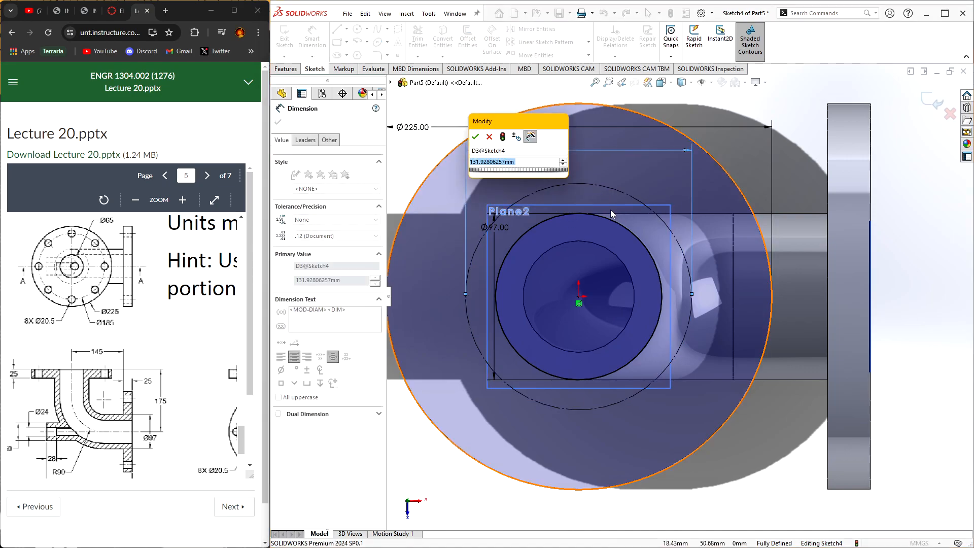
{"action": "type", "text": "185"}
{"action": "key", "text": "Return"}
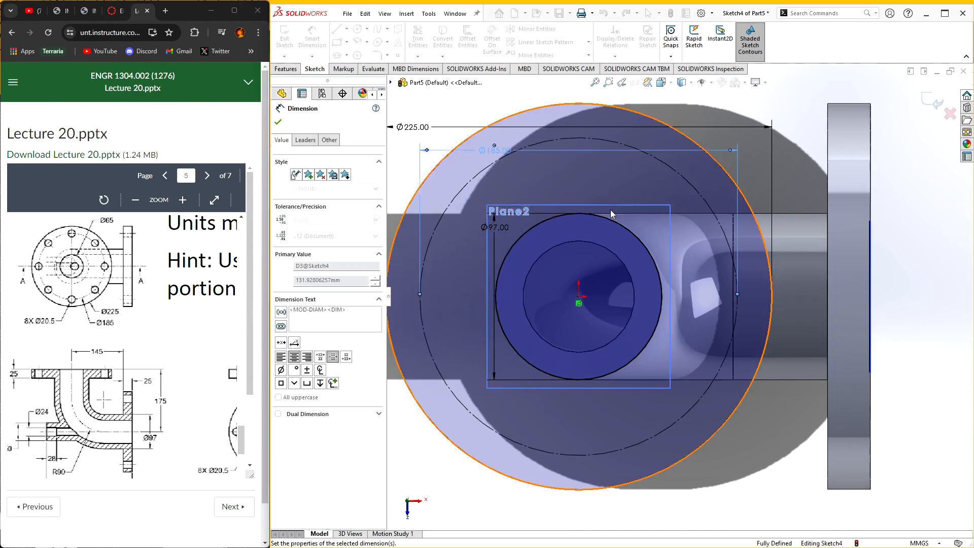
{"action": "key", "text": "Escape"}
- Add a 20.5 mm diameter bolt hole circle centred on the lowest point of the 185 mm construction circle
{"action": "left_click", "coordinate": [357, 29]}
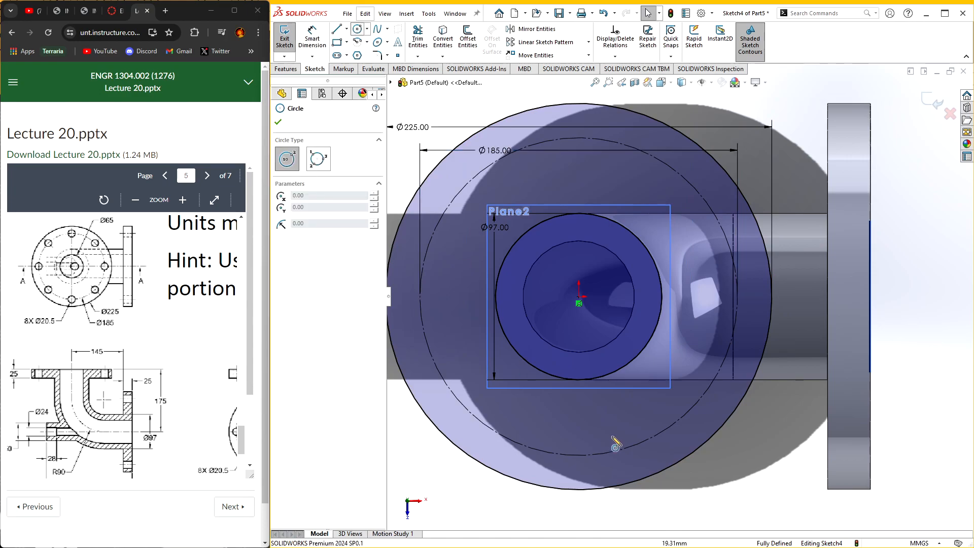
{"action": "left_click", "coordinate": [579, 455]}
{"action": "left_click", "coordinate": [601, 467]}
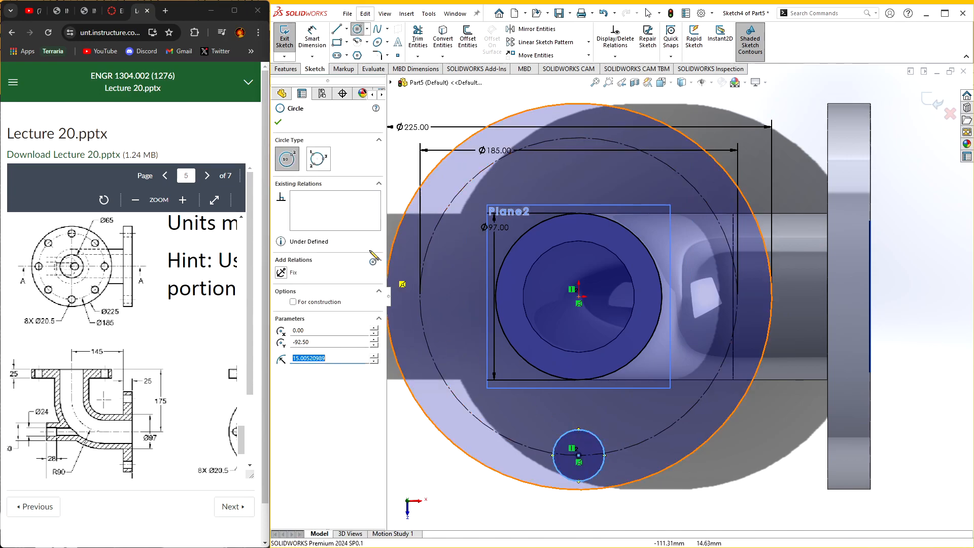
{"action": "left_click", "coordinate": [278, 122]}
{"action": "left_click", "coordinate": [312, 36]}
{"action": "left_click", "coordinate": [589, 432]}
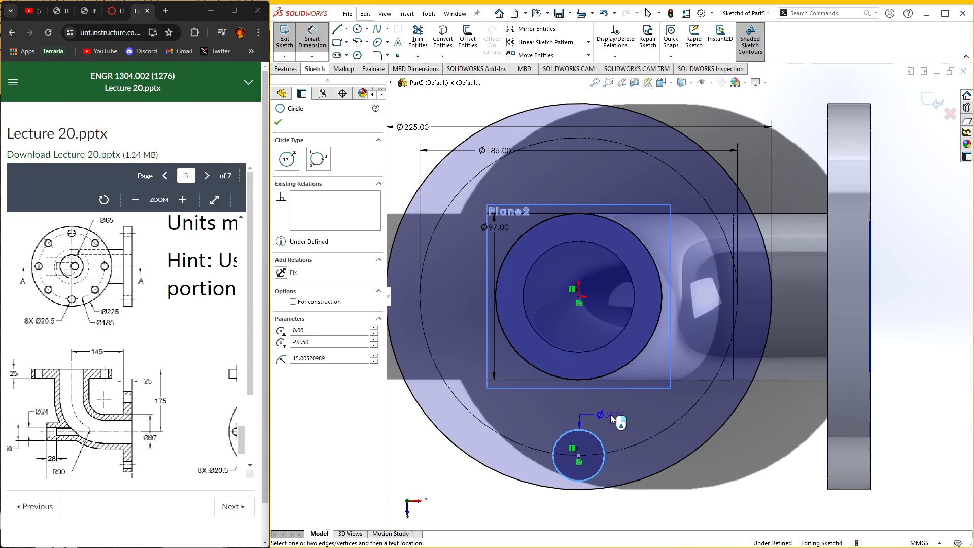
{"action": "left_click", "coordinate": [611, 415]}
{"action": "type", "text": "20.5"}
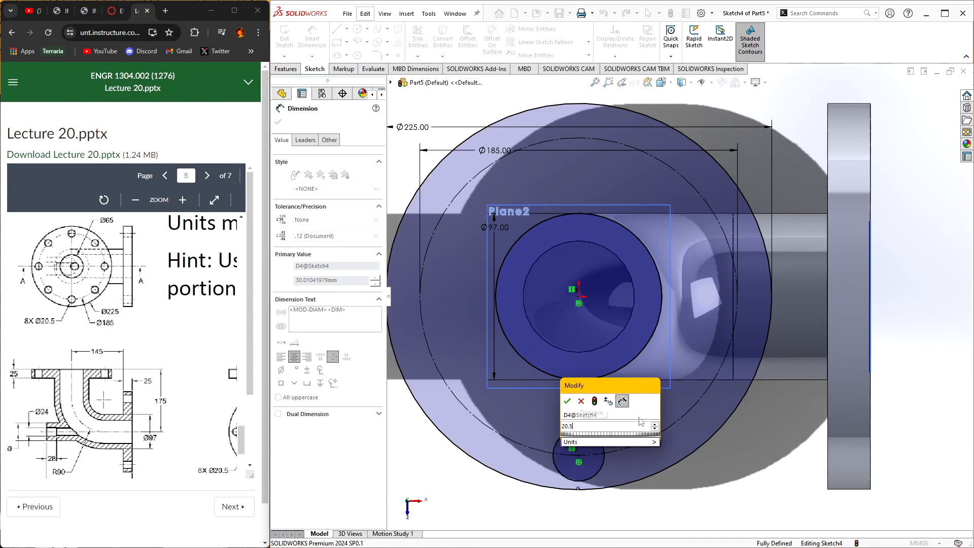
{"action": "key", "text": "Return"}
{"action": "key", "text": "Escape"}
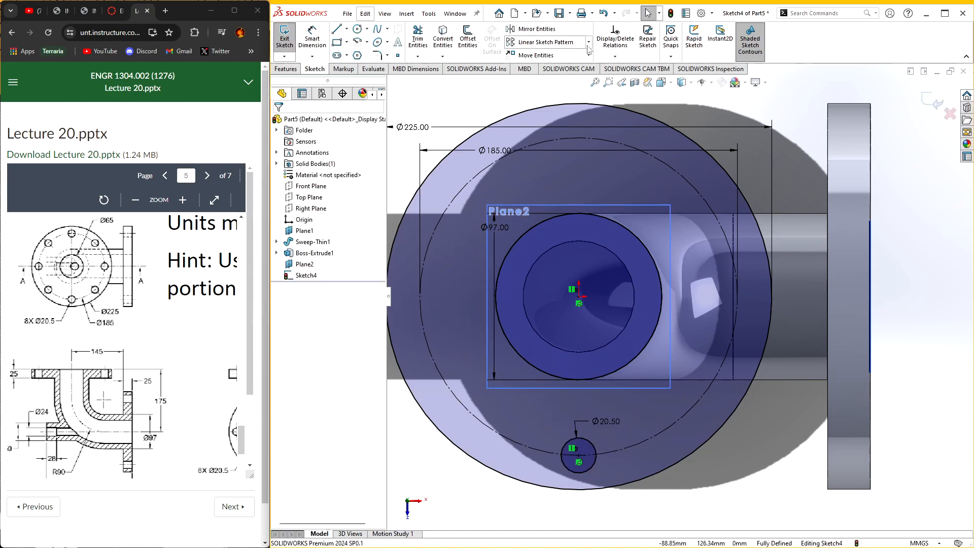
- Pattern the bolt hole circularly into 8 equally spaced instances over 360 degrees
{"action": "left_click", "coordinate": [589, 42]}
{"action": "left_click", "coordinate": [590, 68]}
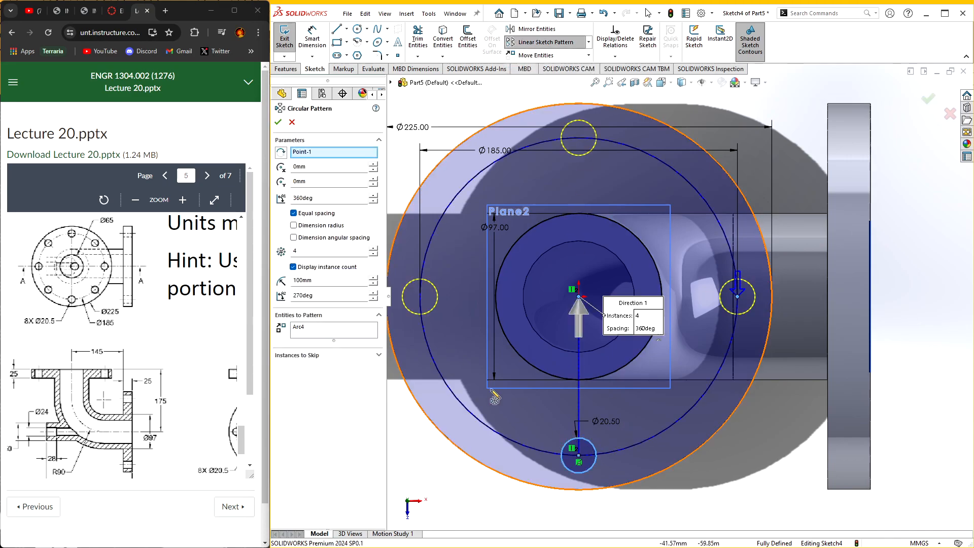
{"action": "left_click", "coordinate": [305, 252]}
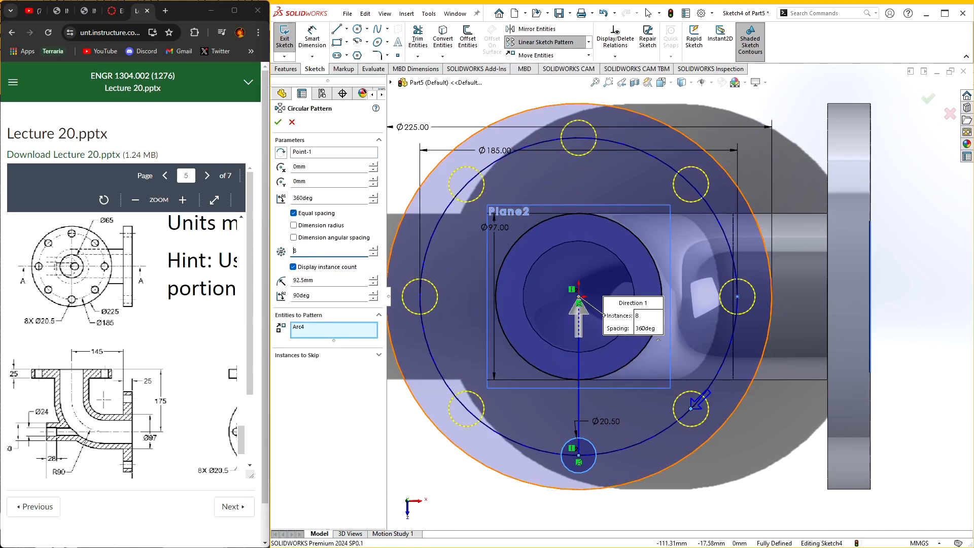
{"action": "left_click", "coordinate": [282, 123]}
- Pull the patterned holes off centre to expose the pattern's centre point, and make that point coincident with the flange circles' centre
{"action": "left_click_drag", "start_coordinate": [578, 137], "coordinate": [599, 118]}
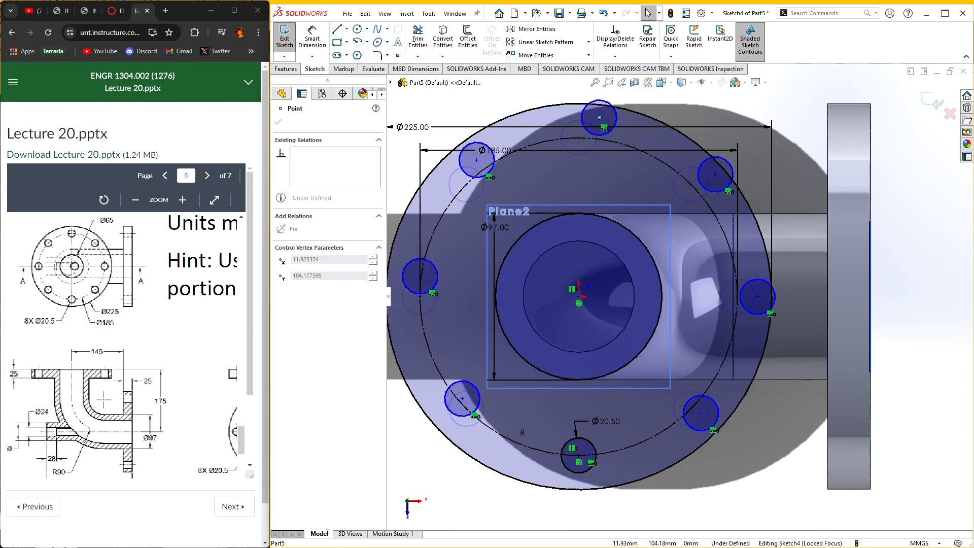
{"action": "left_click", "coordinate": [589, 286]}
{"action": "left_click", "coordinate": [579, 297], "text": "ctrl"}
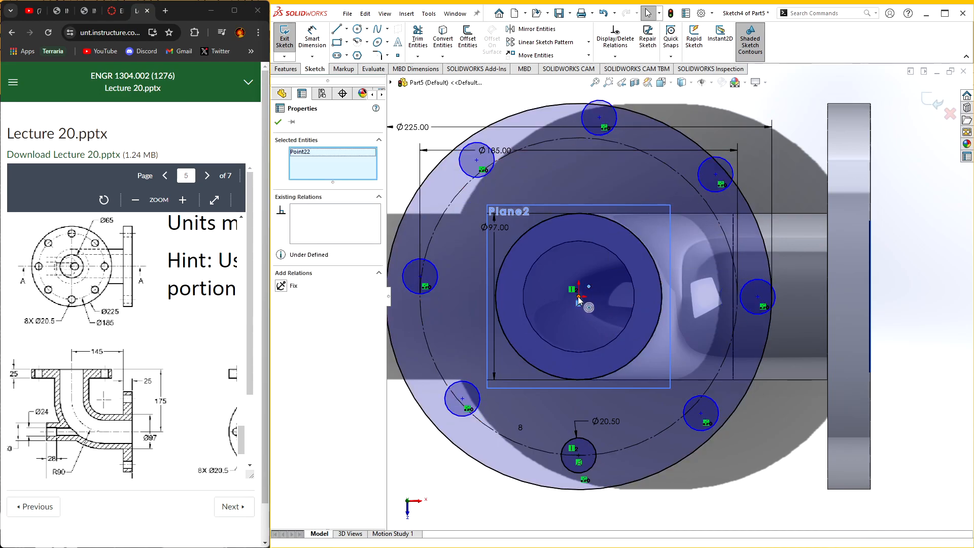
{"action": "left_click", "coordinate": [318, 311]}
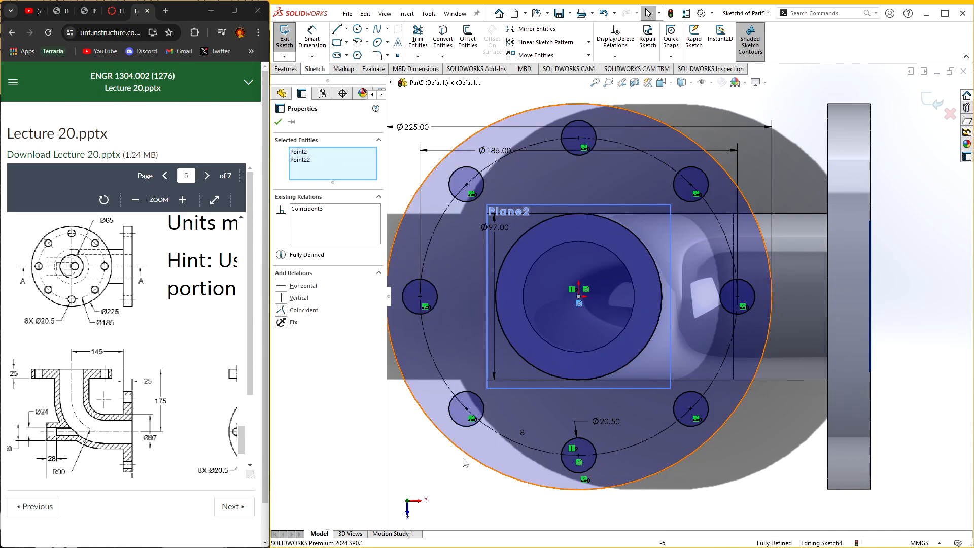
{"action": "left_click", "coordinate": [480, 467]}
- Extrude the vertical end's flange sketch 25 mm in the reversed direction, down along the pipe, with the result merged
{"action": "scroll", "coordinate": [500, 465], "scroll_direction": "up", "scroll_amount": 2}
{"action": "scroll", "coordinate": [499, 466], "scroll_direction": "up", "scroll_amount": 1}
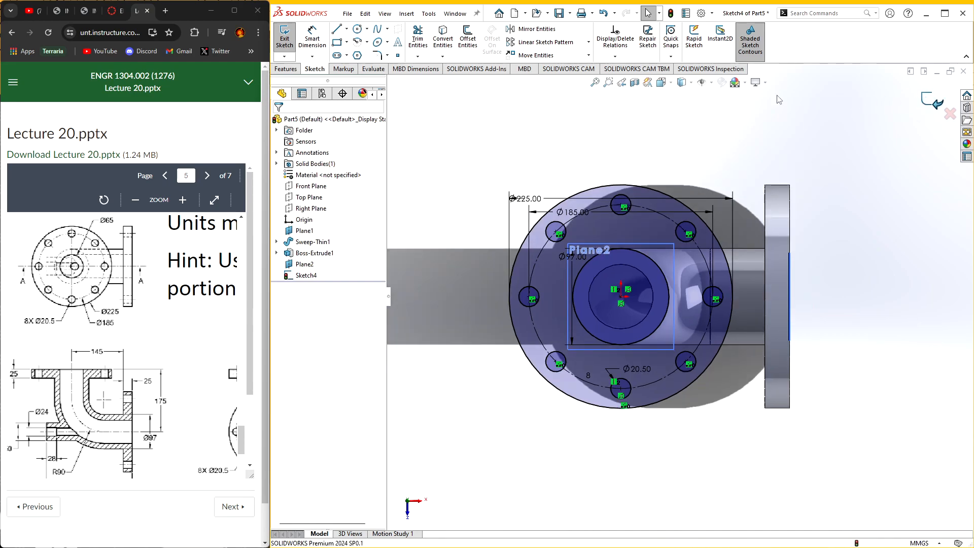
{"action": "left_click", "coordinate": [285, 38]}
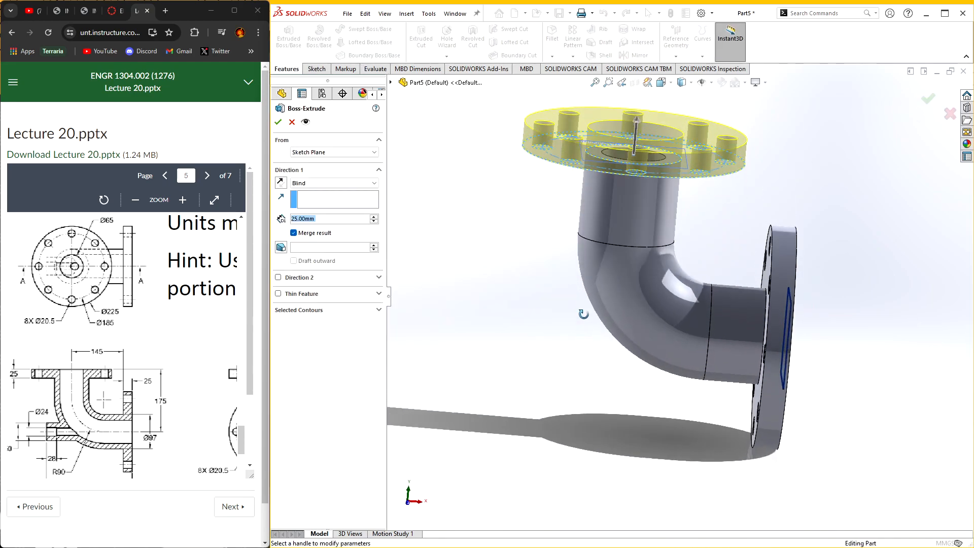
{"action": "left_click", "coordinate": [281, 182]}
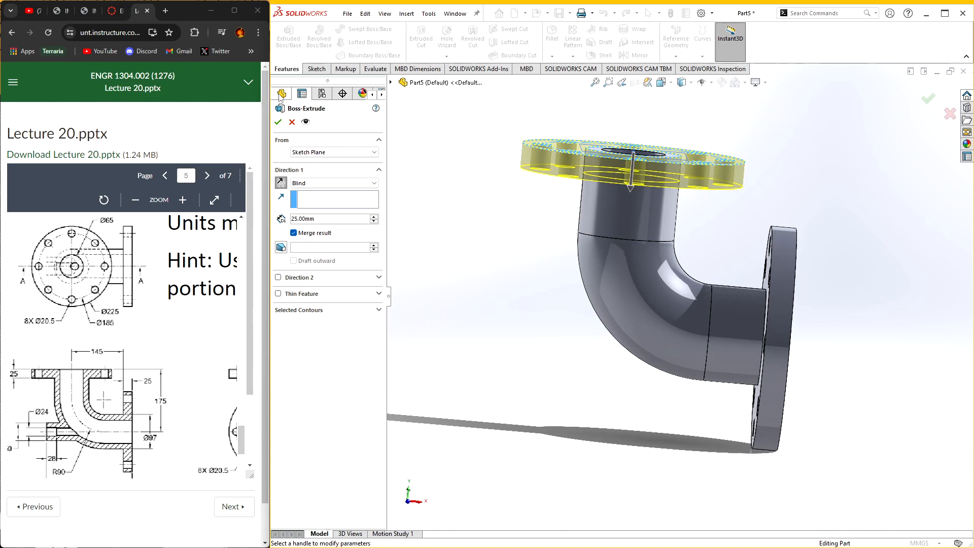
{"action": "left_click", "coordinate": [279, 124]}
{"action": "left_click", "coordinate": [521, 350]}
{"action": "scroll", "coordinate": [533, 362], "scroll_direction": "up", "scroll_amount": 2}
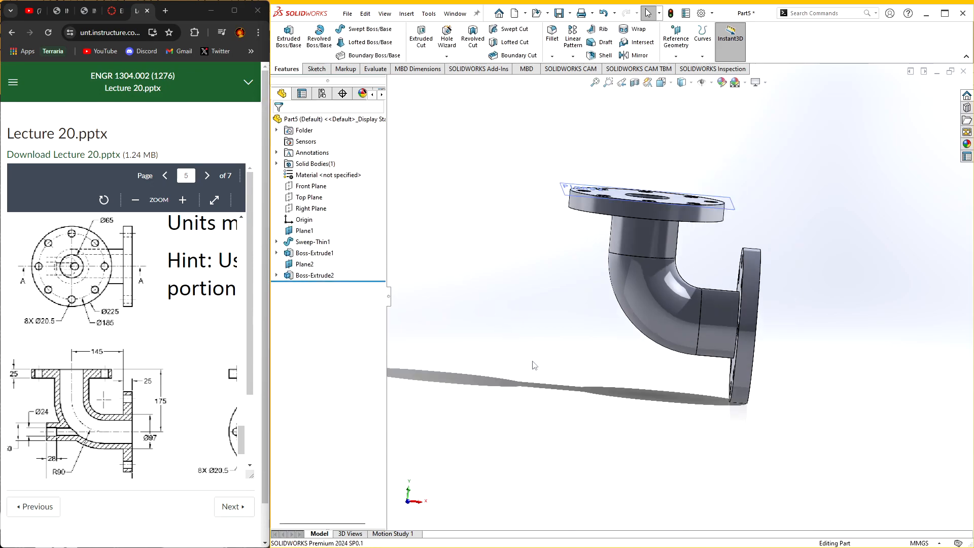
- Hide the two reference planes on the outer faces of the vertical and horizontal flanges
{"action": "middle_click_drag", "start_coordinate": [579, 327], "coordinate": [543, 366]}
{"action": "right_click", "coordinate": [728, 188]}
{"action": "left_click", "coordinate": [753, 177]}
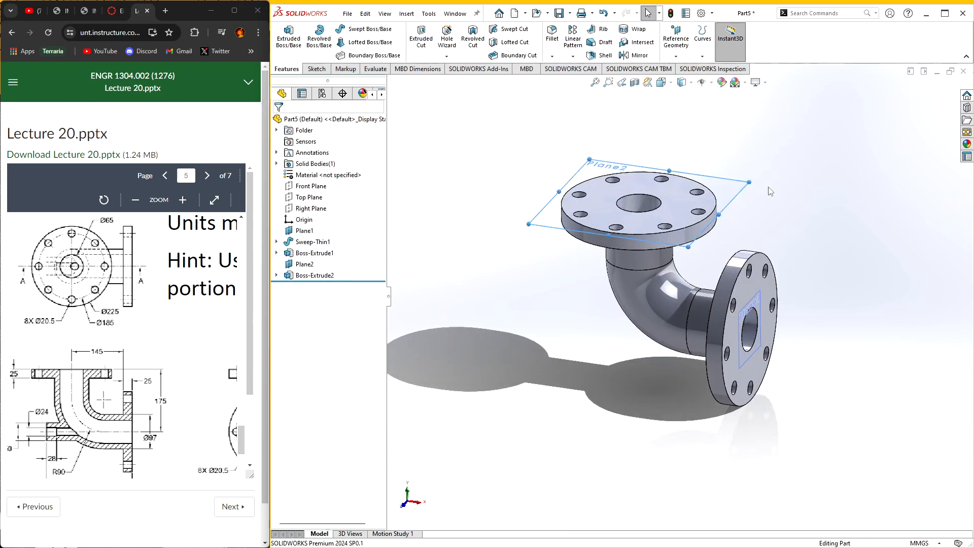
{"action": "middle_click_drag", "start_coordinate": [746, 351], "coordinate": [751, 363]}
{"action": "right_click", "coordinate": [740, 370]}
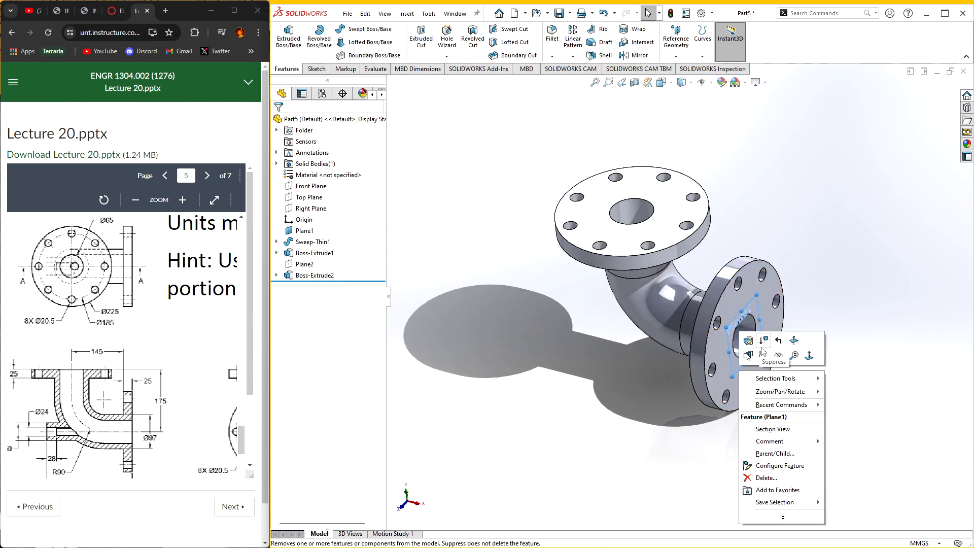
{"action": "left_click", "coordinate": [782, 360]}
{"action": "middle_click_drag", "start_coordinate": [637, 408], "coordinate": [638, 371]}
- Check the side branch dimensions in the section view of the lecture drawing and return to the part
{"action": "middle_click", "coordinate": [227, 409]}
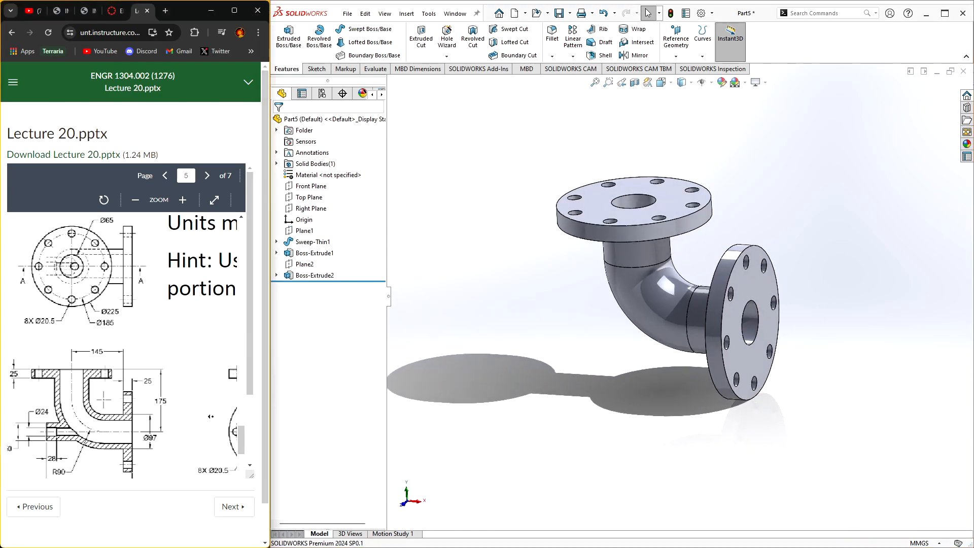
{"action": "middle_click", "coordinate": [197, 436]}
{"action": "left_click", "coordinate": [530, 370]}
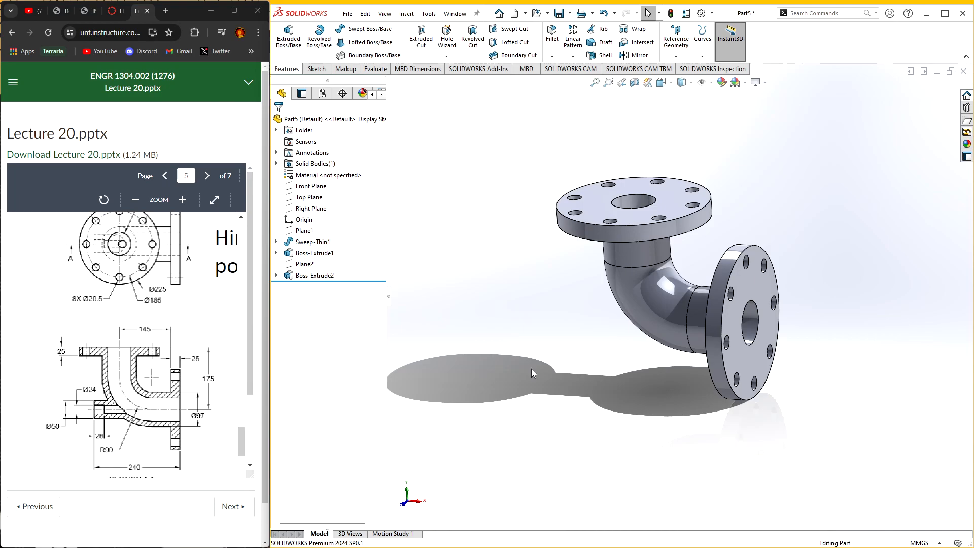
- Open the path sketch of the elbow's sweep feature for editing and exit it
{"action": "left_click", "coordinate": [277, 242]}
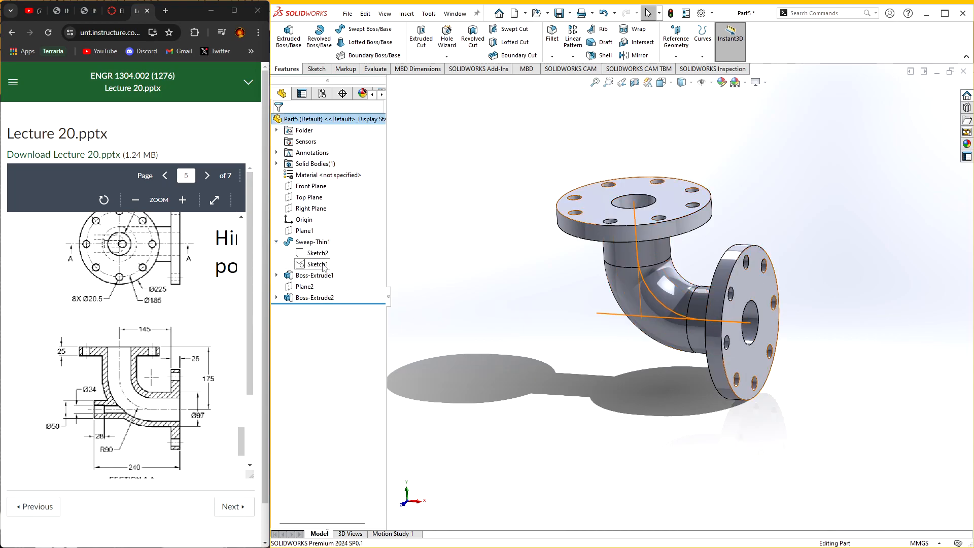
{"action": "left_click", "coordinate": [319, 265]}
{"action": "left_click", "coordinate": [357, 246]}
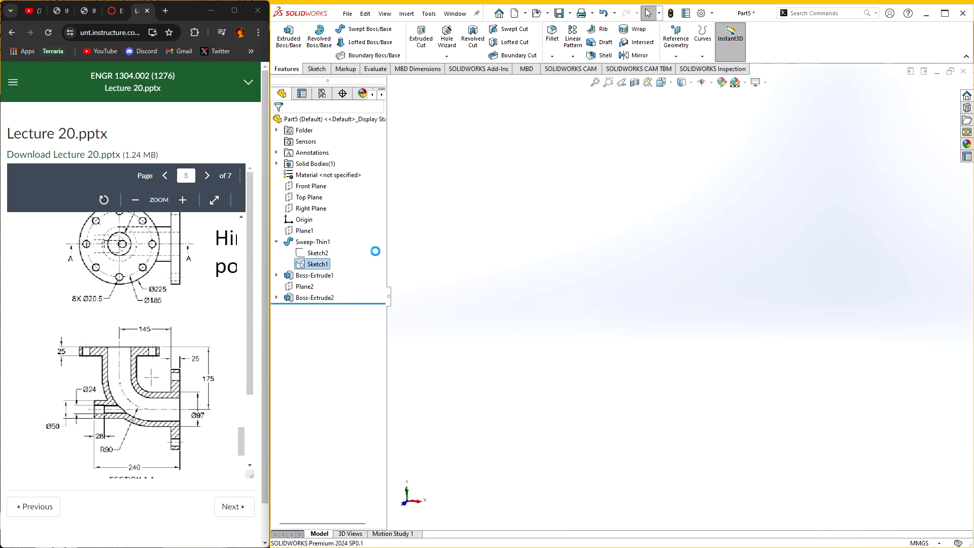
{"action": "left_click", "coordinate": [934, 101]}
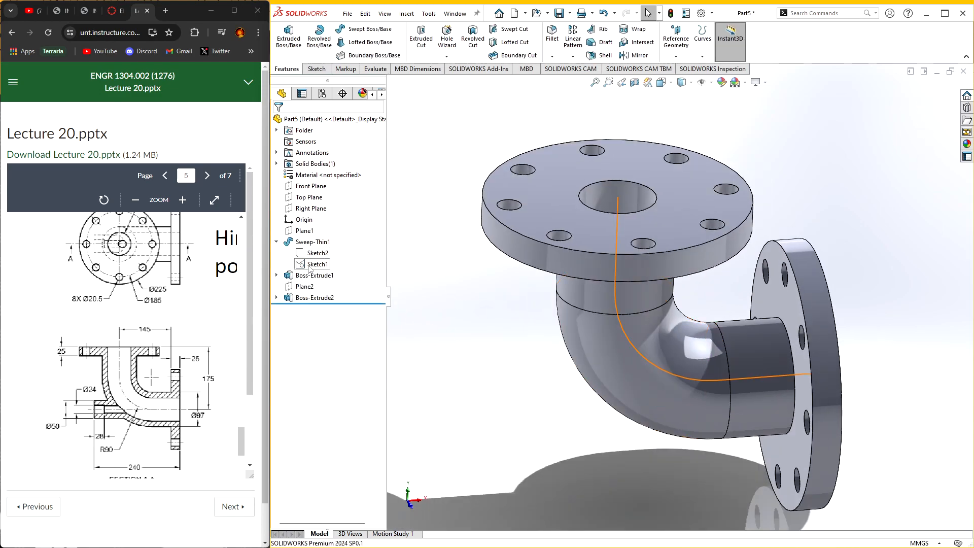
- Show the elbow sweep's path sketch in the model
{"action": "left_click", "coordinate": [312, 264]}
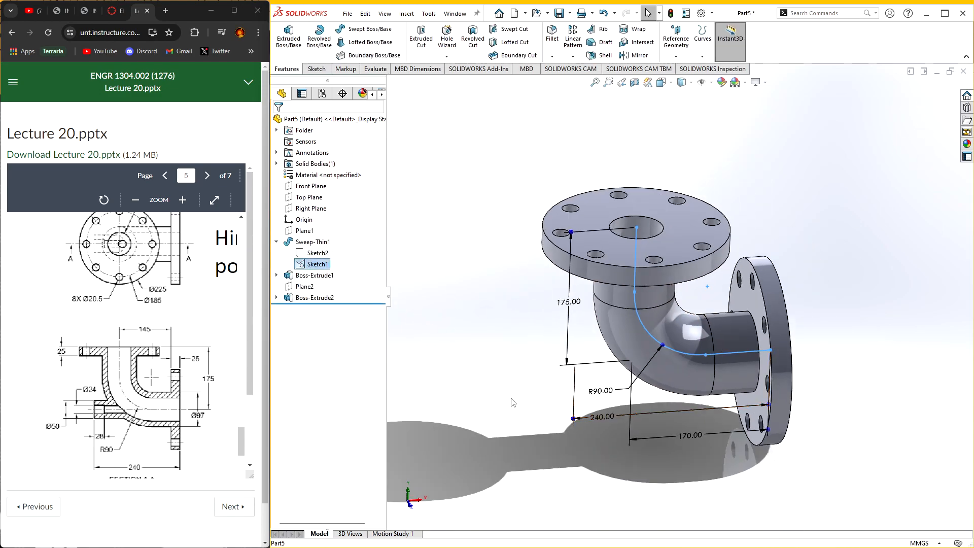
{"action": "right_click", "coordinate": [327, 265]}
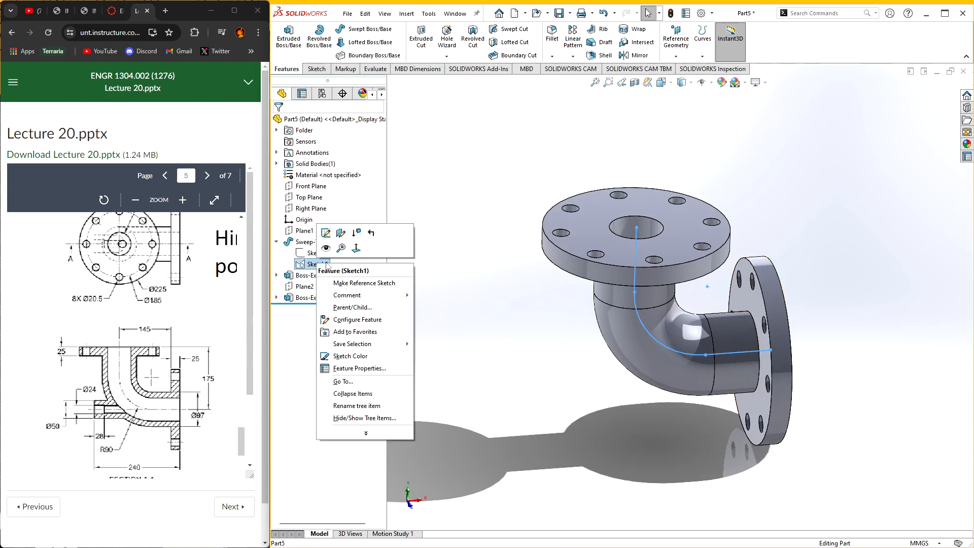
{"action": "left_click", "coordinate": [516, 345]}
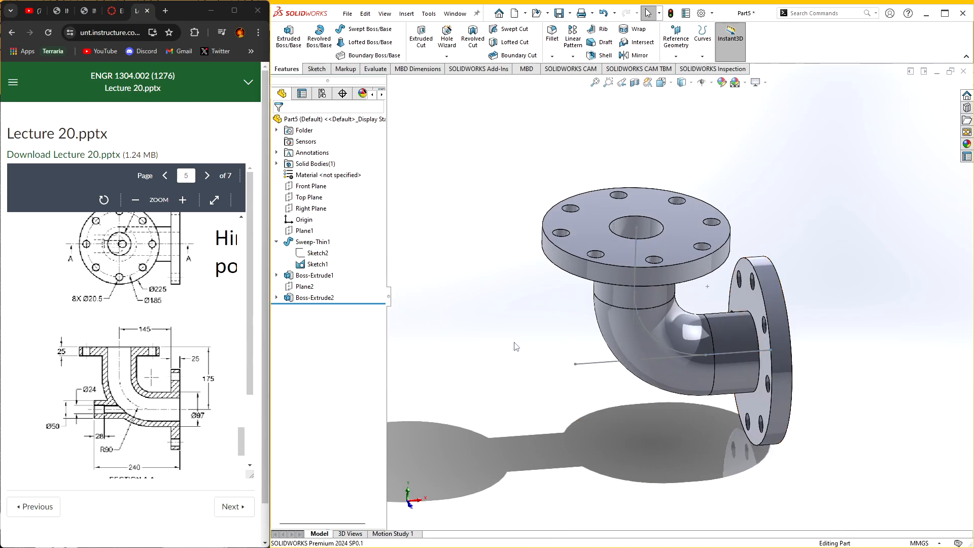
- Create a reference plane through the free end point of the path sketch's horizontal line, perpendicular to that line
{"action": "middle_click_drag", "start_coordinate": [516, 384], "coordinate": [573, 378]}
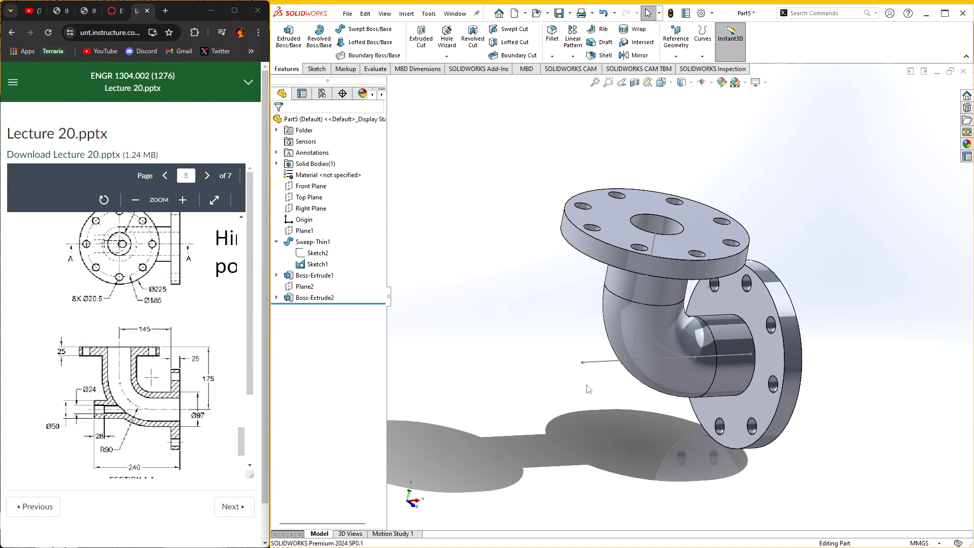
{"action": "scroll", "coordinate": [594, 371], "scroll_direction": "down", "scroll_amount": 4}
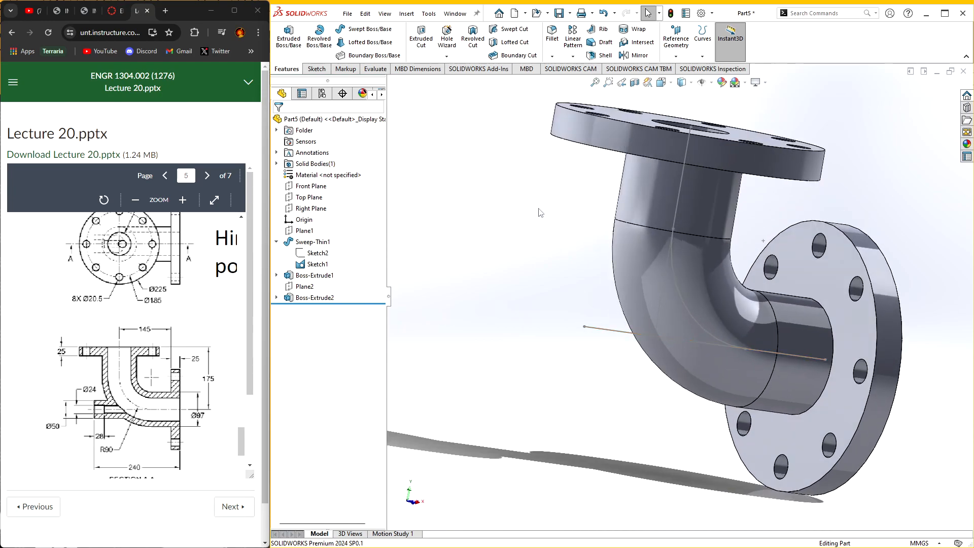
{"action": "left_click", "coordinate": [676, 56]}
{"action": "left_click", "coordinate": [680, 70]}
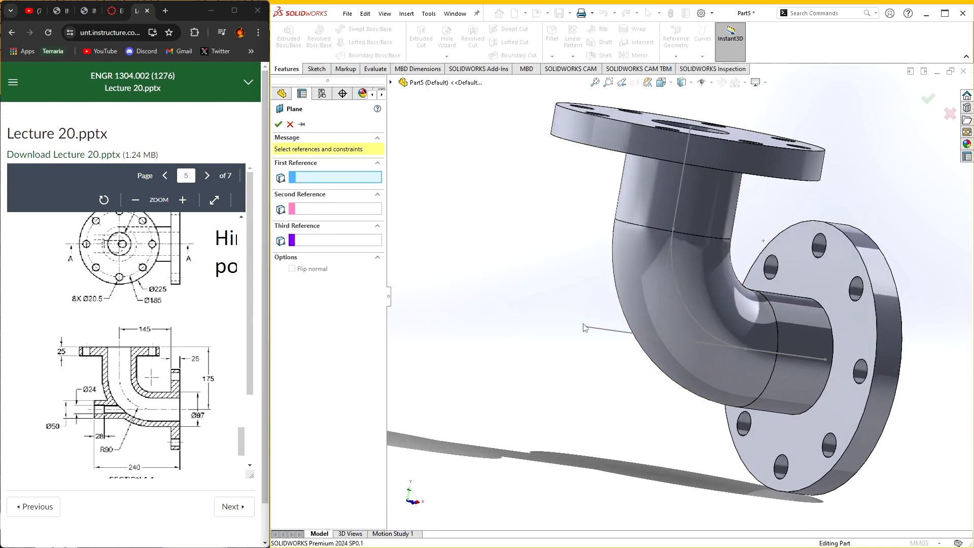
{"action": "left_click", "coordinate": [584, 327]}
{"action": "left_click", "coordinate": [611, 331]}
{"action": "middle_click_drag", "start_coordinate": [535, 353], "coordinate": [487, 383]}
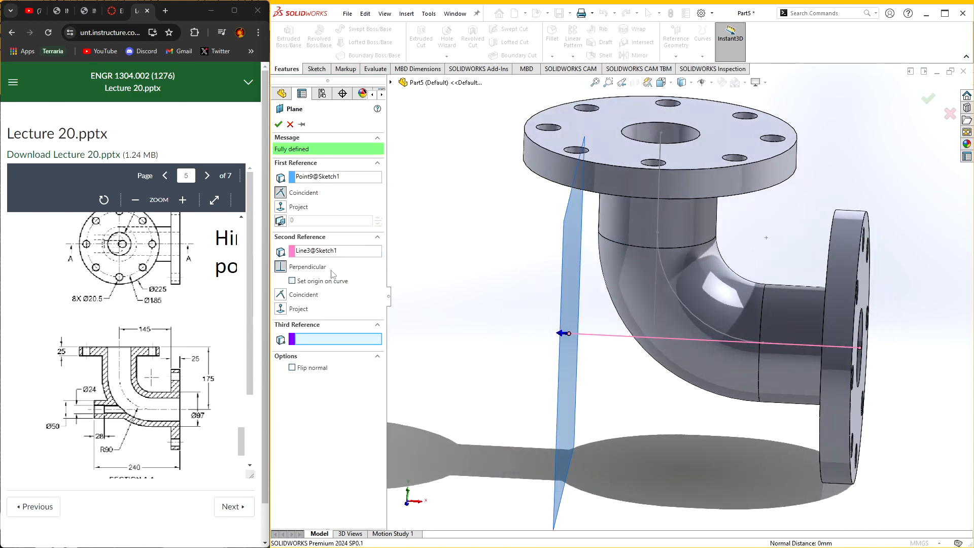
{"action": "left_click", "coordinate": [278, 124]}
- Sketch three concentric circles about 26, 36 and 63 mm in diameter on the new plane, centred on the origin
{"action": "middle_click_drag", "start_coordinate": [452, 254], "coordinate": [571, 340]}
{"action": "right_click", "coordinate": [588, 303]}
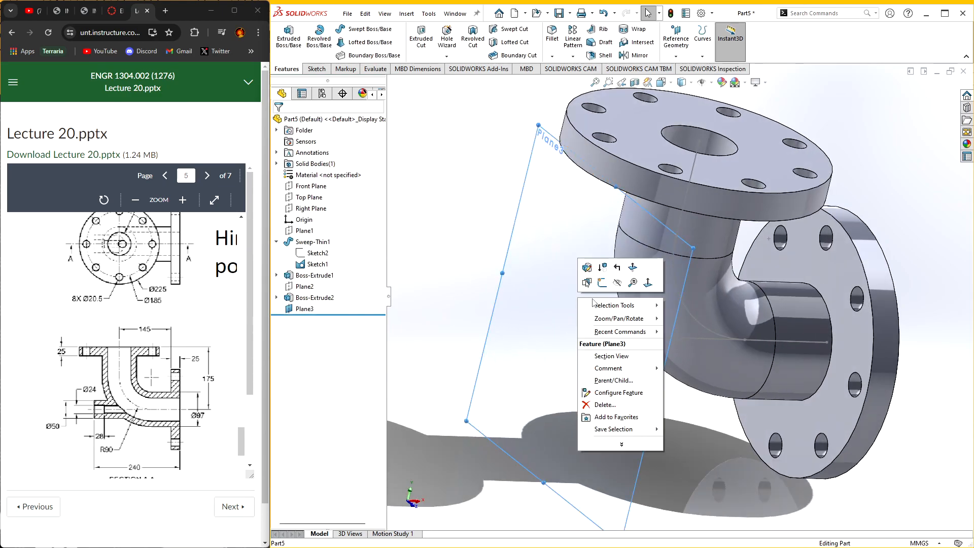
{"action": "left_click", "coordinate": [602, 285]}
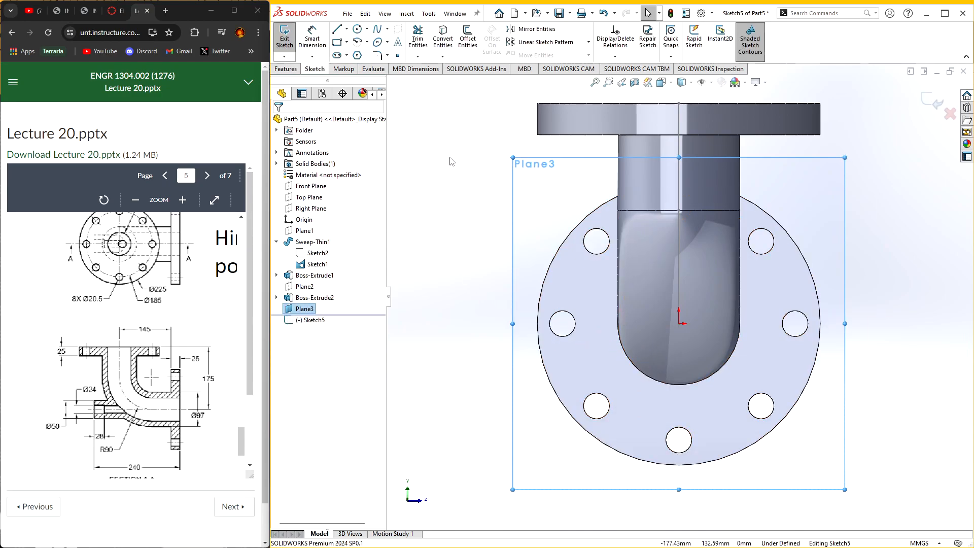
{"action": "left_click", "coordinate": [359, 29]}
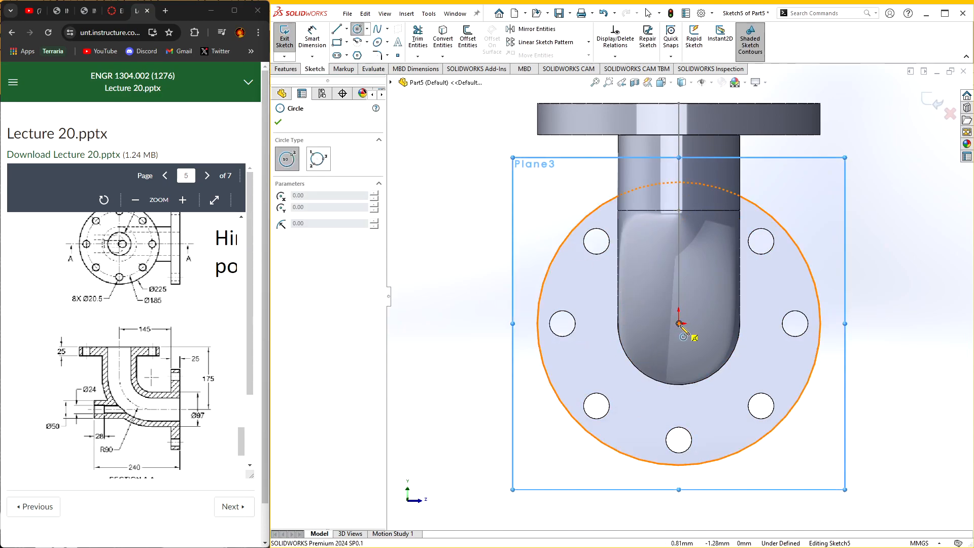
{"action": "left_click", "coordinate": [679, 324]}
{"action": "left_click", "coordinate": [695, 323]}
{"action": "left_click", "coordinate": [678, 323]}
{"action": "left_click", "coordinate": [691, 304]}
{"action": "left_click", "coordinate": [679, 323]}
{"action": "left_click", "coordinate": [707, 296]}
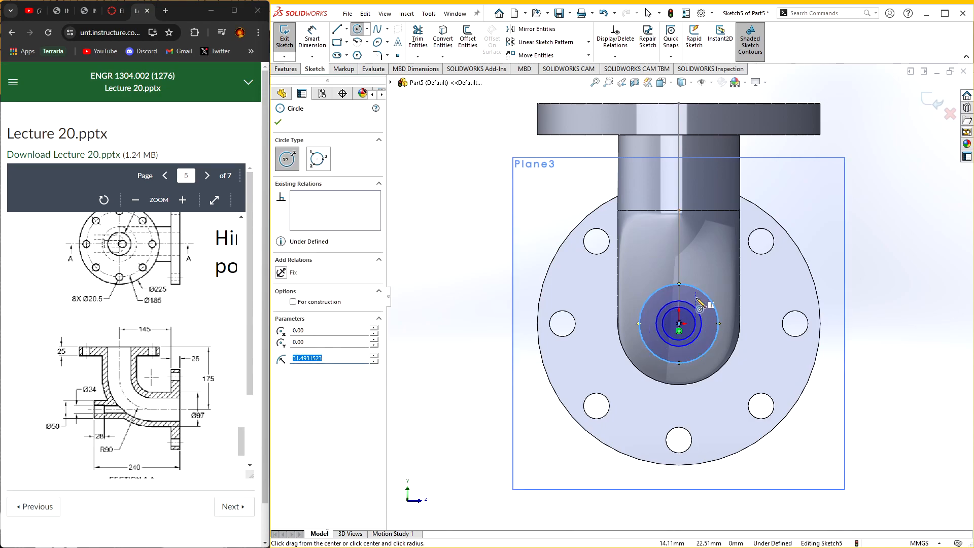
{"action": "scroll", "coordinate": [679, 331], "scroll_direction": "down", "scroll_amount": 2}
{"action": "key", "text": "Escape"}
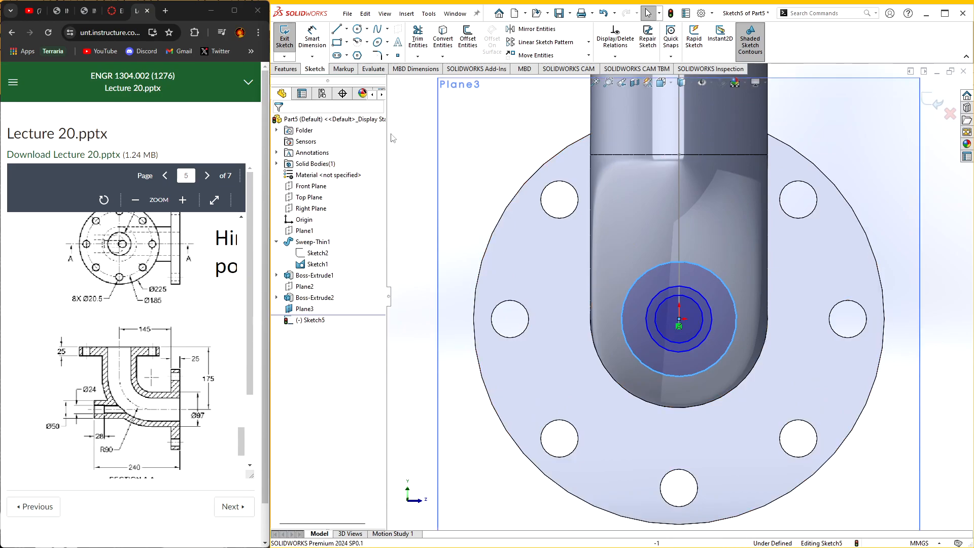
- Look up the bore size in the lecture drawing and set the innermost circle's diameter to 20 mm
{"action": "left_click", "coordinate": [312, 39]}
{"action": "scroll", "coordinate": [174, 403], "scroll_direction": "down", "scroll_amount": 1}
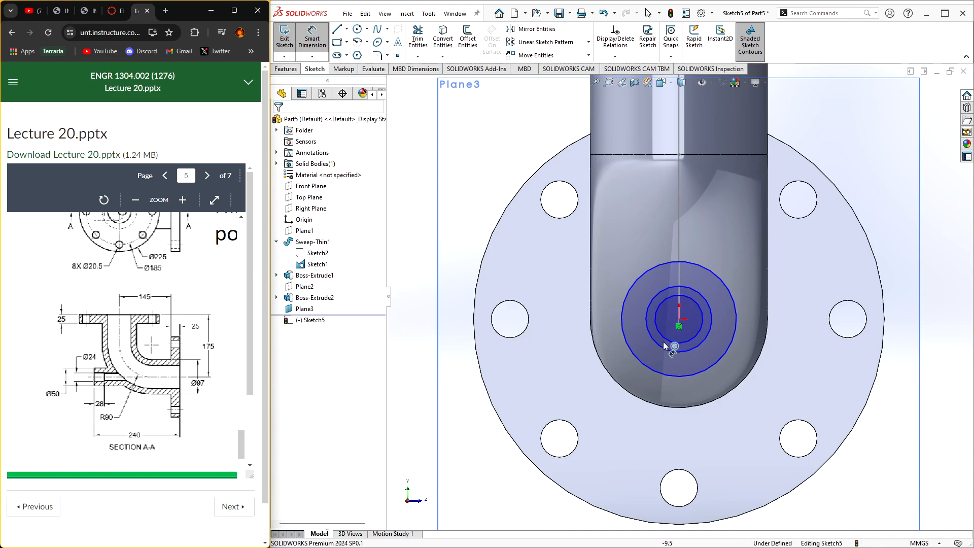
{"action": "left_click", "coordinate": [667, 295]}
{"action": "left_click", "coordinate": [569, 307]}
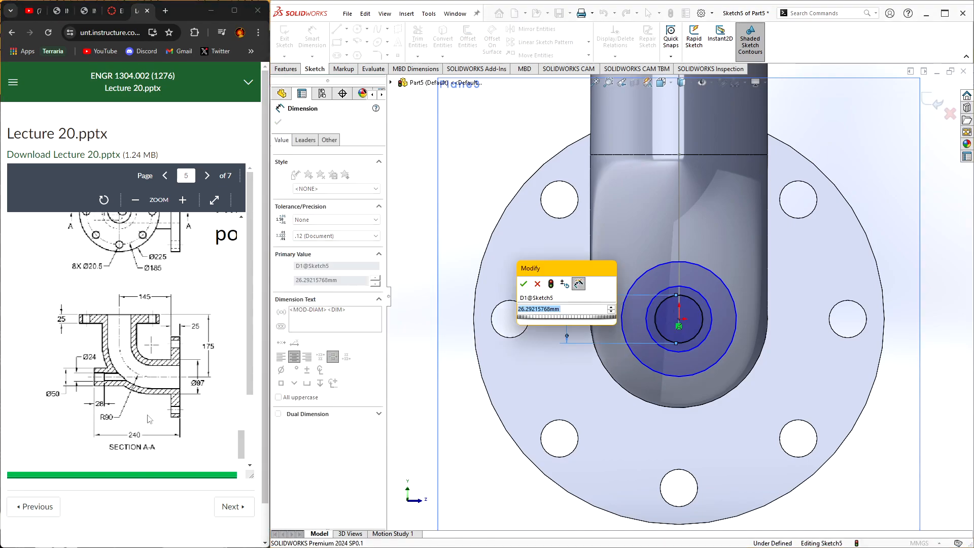
{"action": "left_click", "coordinate": [99, 383]}
{"action": "scroll", "coordinate": [116, 396], "scroll_direction": "down", "scroll_amount": 10}
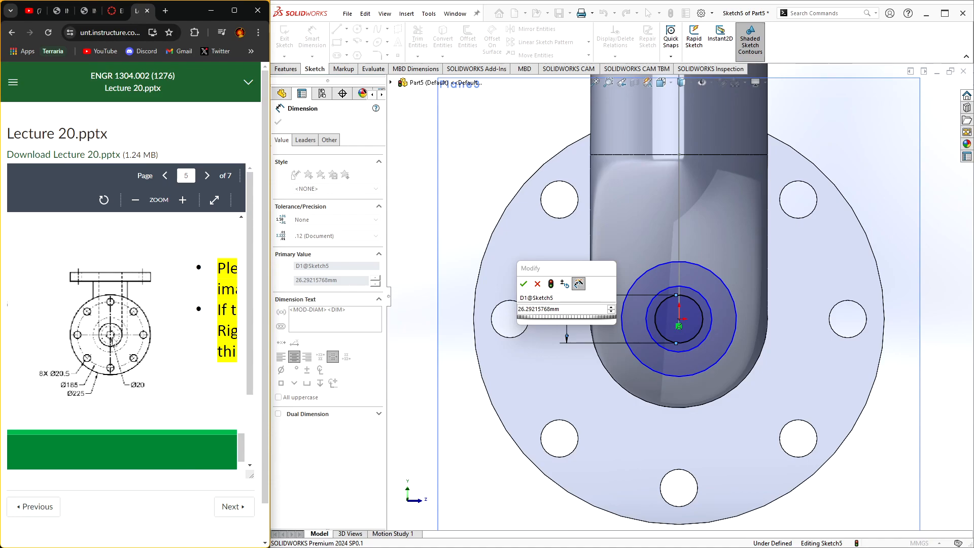
{"action": "left_click", "coordinate": [526, 309]}
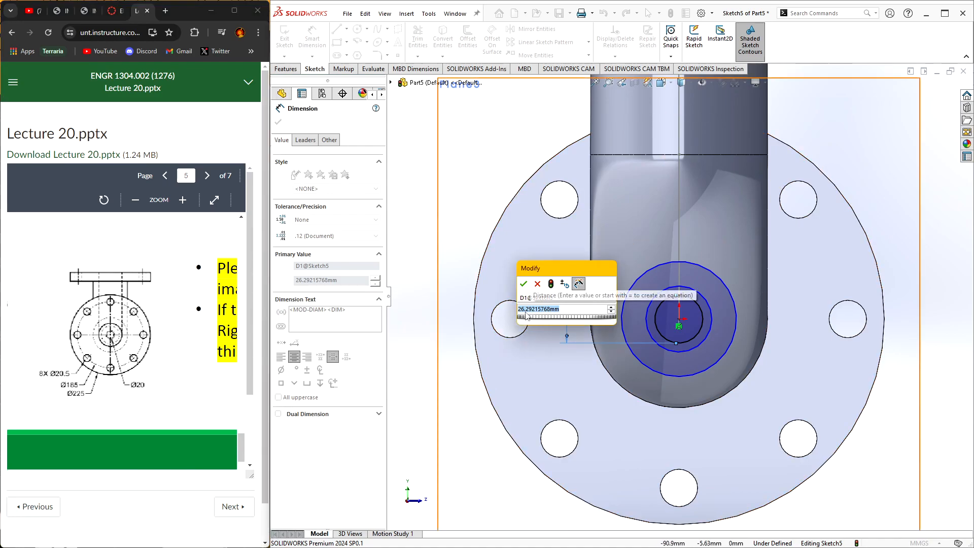
{"action": "key", "text": "Return"}
- Dimension the middle circle to 24 mm and the outer circle to 50 mm in diameter, and exit the sketch
{"action": "scroll", "coordinate": [174, 362], "scroll_direction": "down", "scroll_amount": 3}
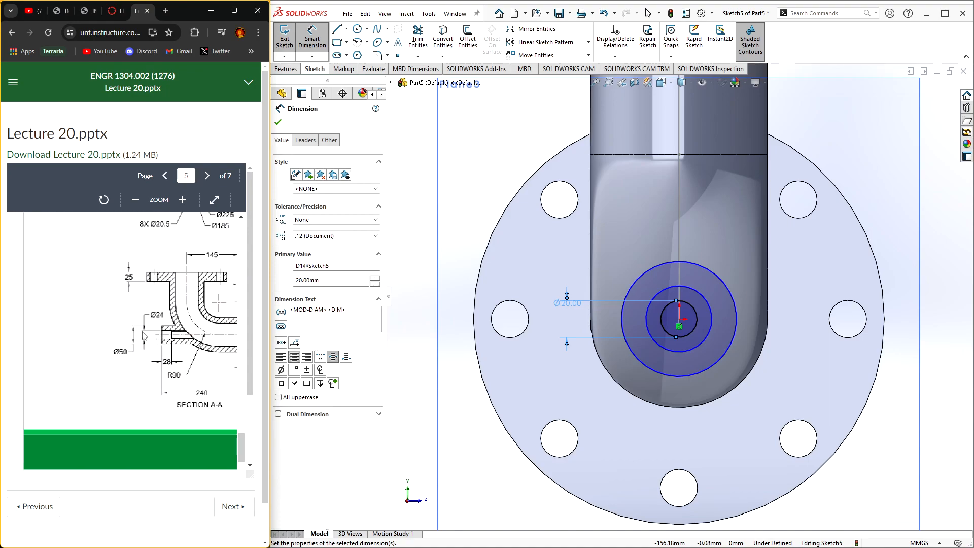
{"action": "left_click", "coordinate": [662, 292]}
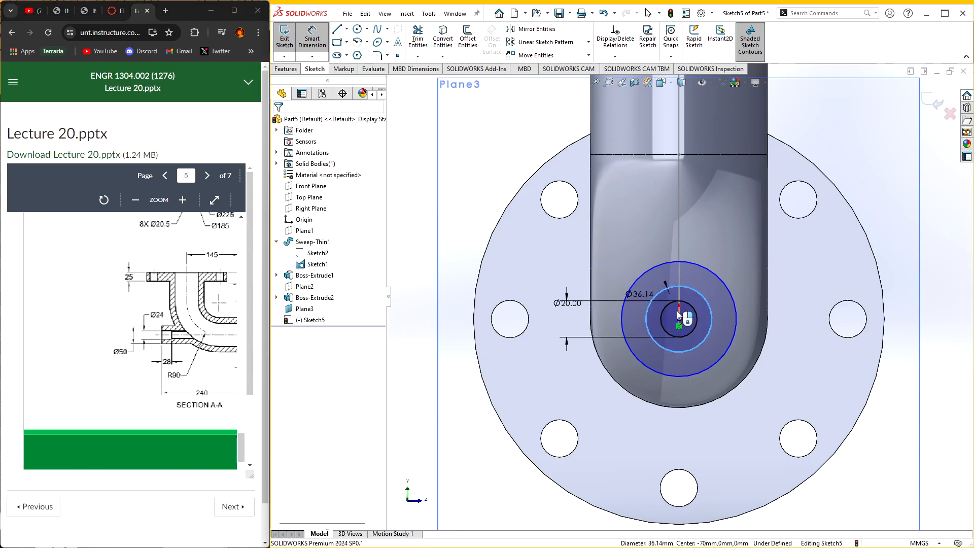
{"action": "left_click", "coordinate": [639, 294]}
{"action": "type", "text": "24"}
{"action": "key", "text": "Return"}
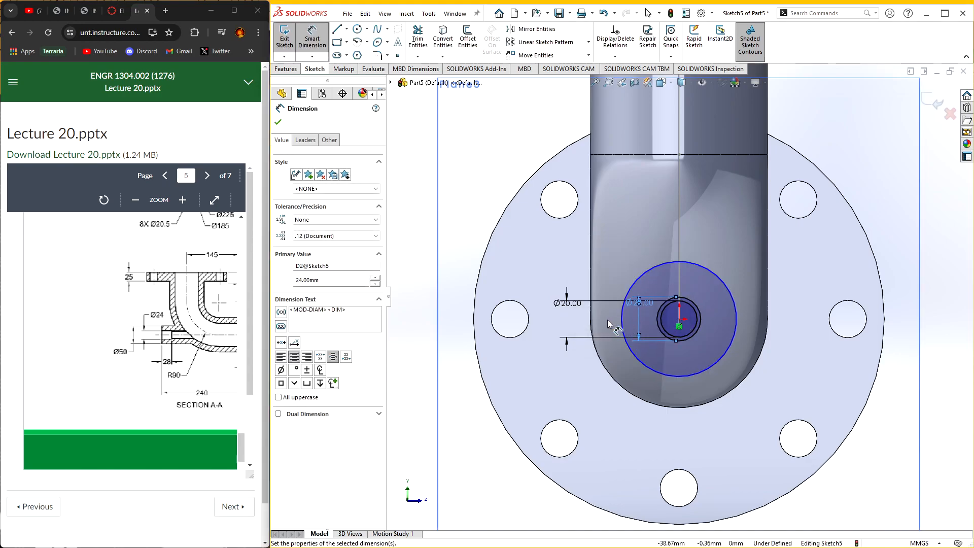
{"action": "left_click", "coordinate": [644, 276]}
{"action": "left_click", "coordinate": [555, 312]}
{"action": "type", "text": "50"}
{"action": "key", "text": "Return"}
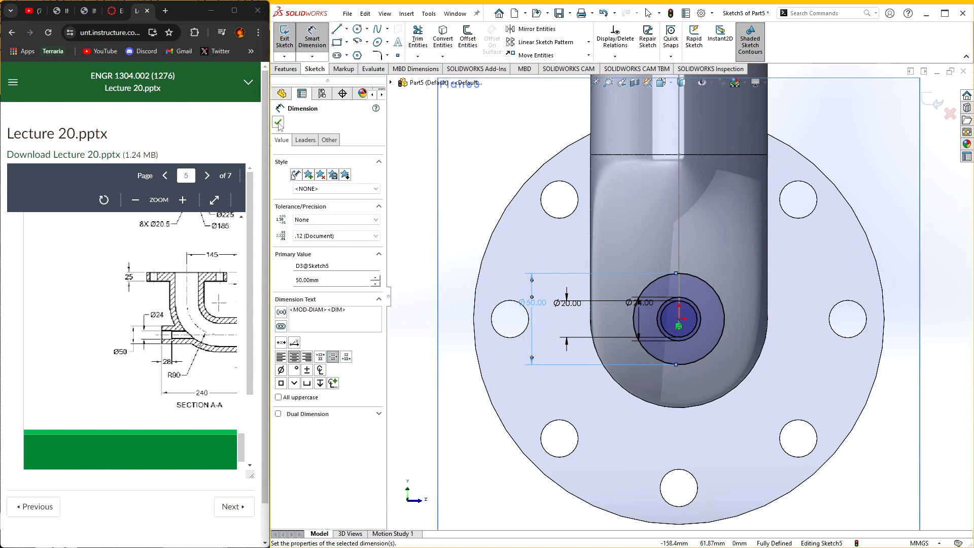
{"action": "left_click", "coordinate": [278, 125]}
{"action": "middle_click_drag", "start_coordinate": [733, 325], "coordinate": [680, 330]}
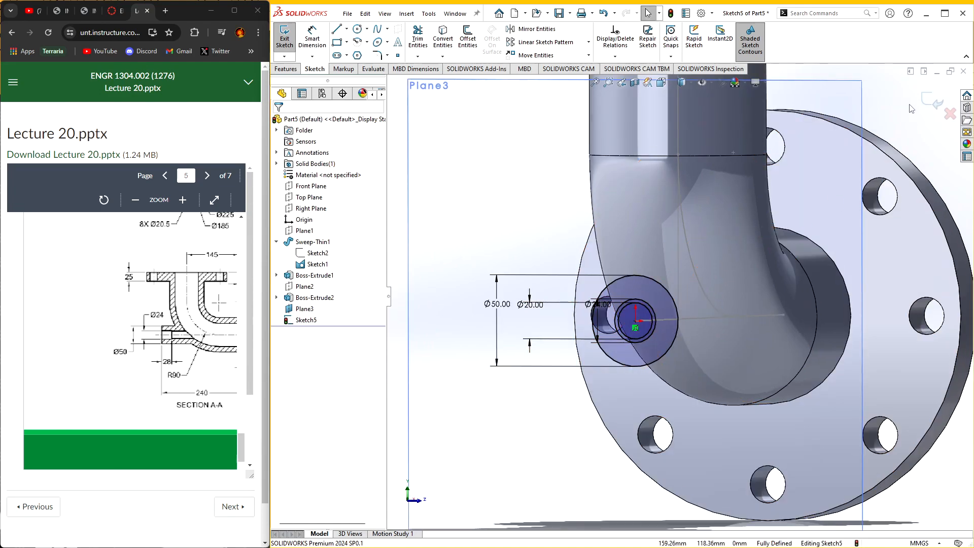
{"action": "left_click", "coordinate": [936, 104]}
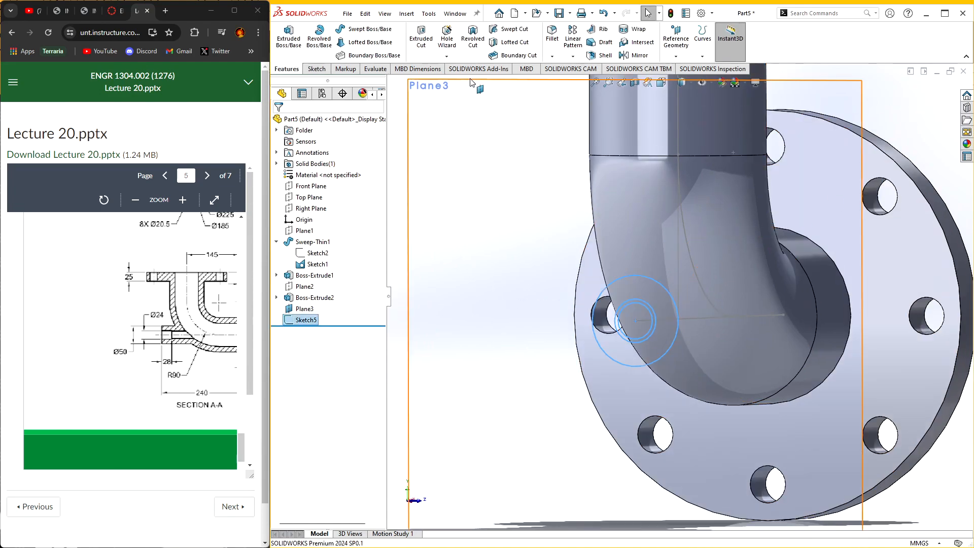
- Cut the 20 mm circle region through the elbow wall with an Extruded Cut using the Up To Next end condition
{"action": "left_click", "coordinate": [421, 40]}
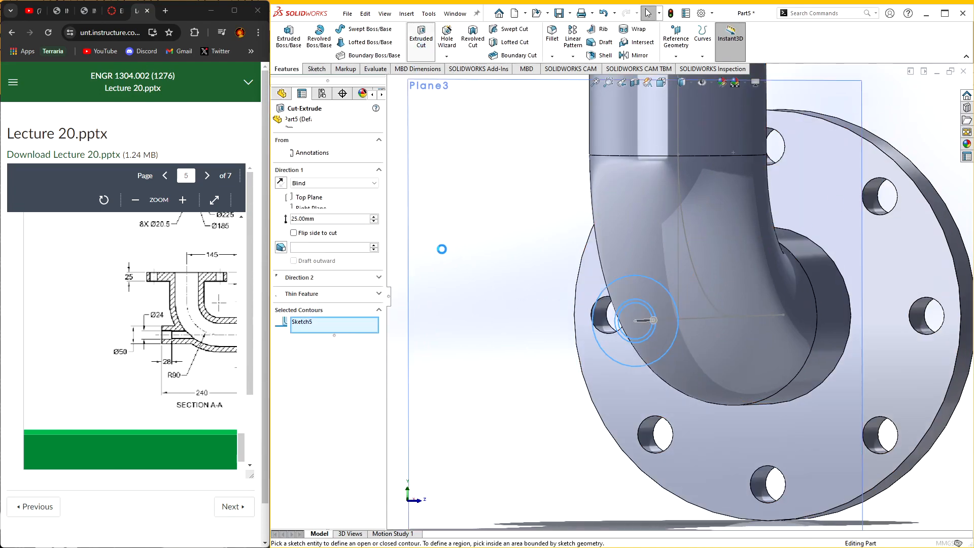
{"action": "left_click", "coordinate": [626, 324]}
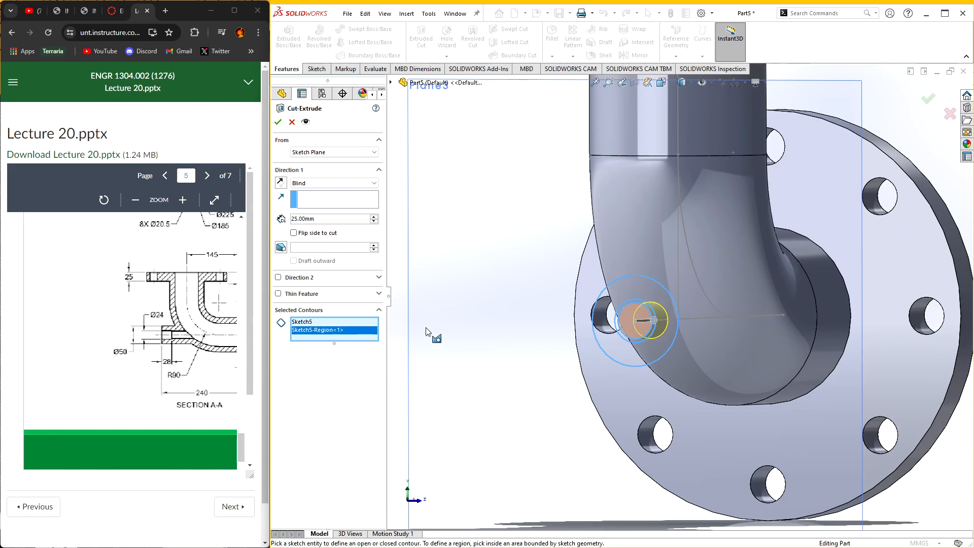
{"action": "middle_click_drag", "start_coordinate": [430, 333], "coordinate": [411, 329]}
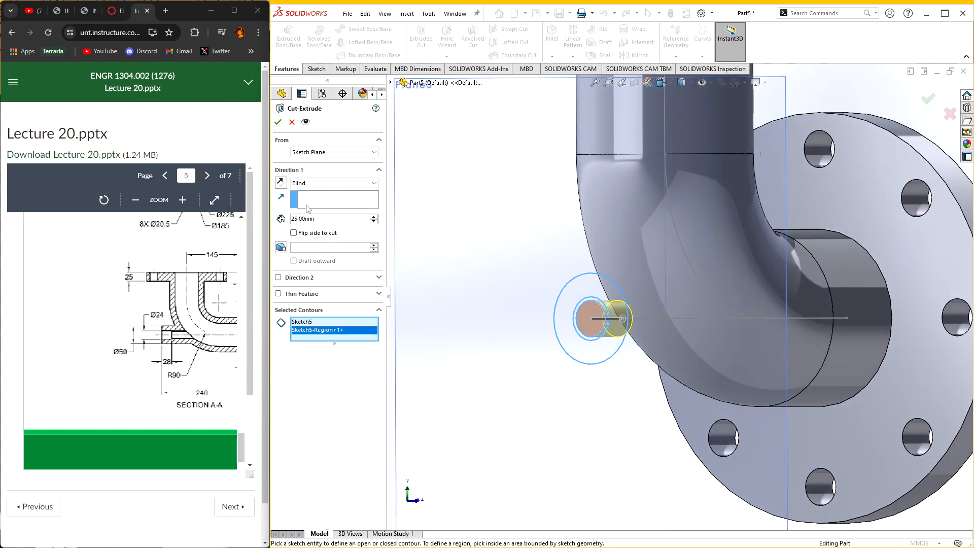
{"action": "left_click", "coordinate": [332, 182]}
{"action": "left_click", "coordinate": [315, 216]}
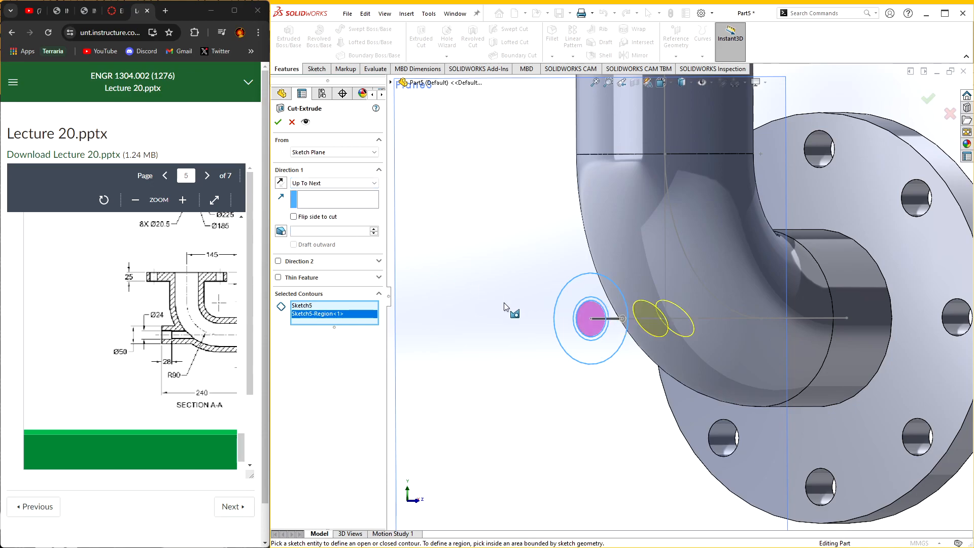
{"action": "scroll", "coordinate": [495, 298], "scroll_direction": "up", "scroll_amount": 1}
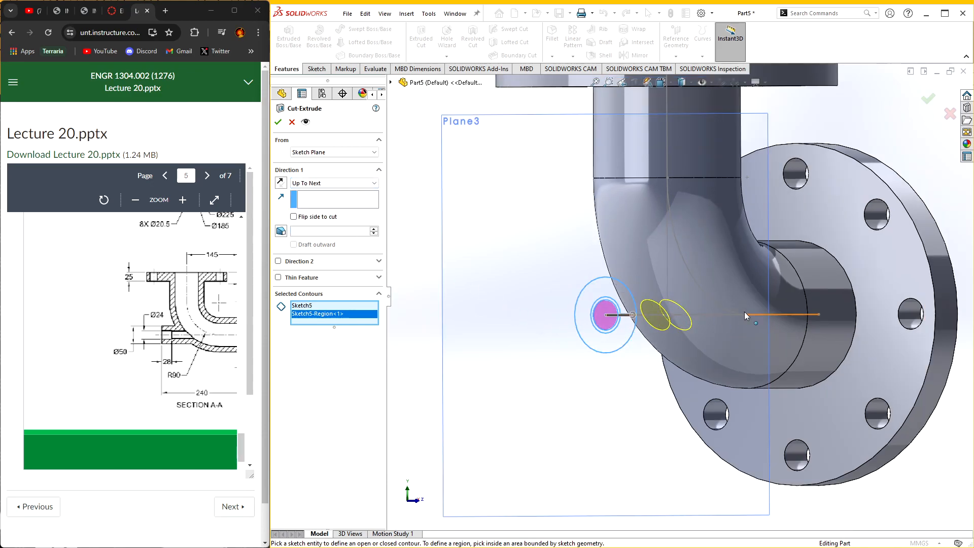
{"action": "left_click", "coordinate": [278, 124]}
- Start an Extruded Boss from the branch circle sketch, selecting the ring regions between the 20, 24 and 50 mm circles
{"action": "middle_click_drag", "start_coordinate": [496, 237], "coordinate": [374, 308]}
{"action": "left_click", "coordinate": [314, 323]}
{"action": "left_click", "coordinate": [276, 321]}
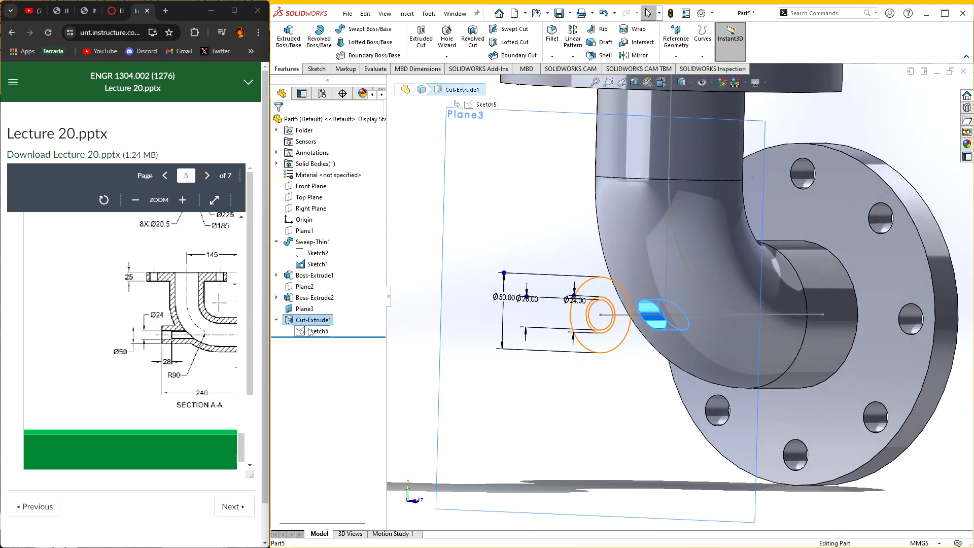
{"action": "left_click", "coordinate": [309, 331]}
{"action": "left_click", "coordinate": [298, 47]}
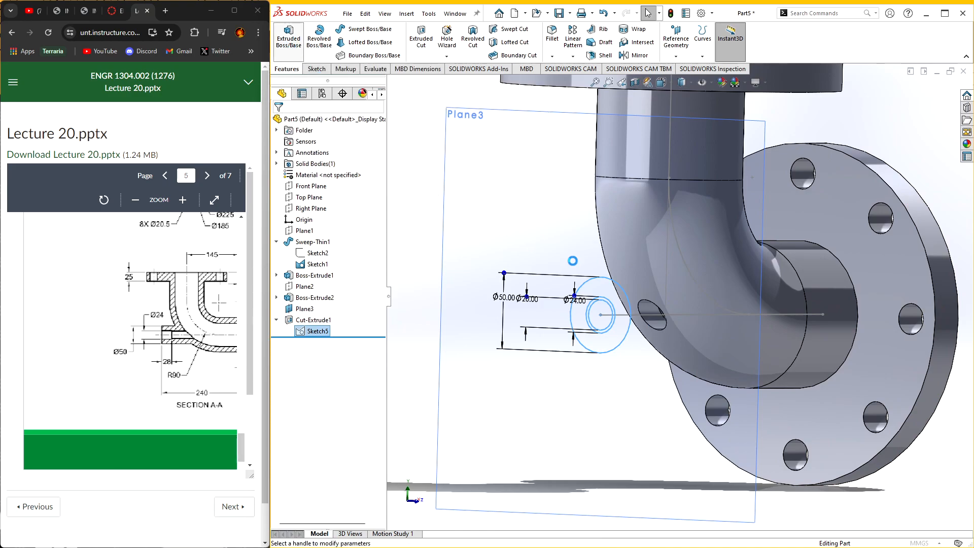
{"action": "left_click", "coordinate": [608, 295]}
{"action": "scroll", "coordinate": [613, 298], "scroll_direction": "down", "scroll_amount": 3}
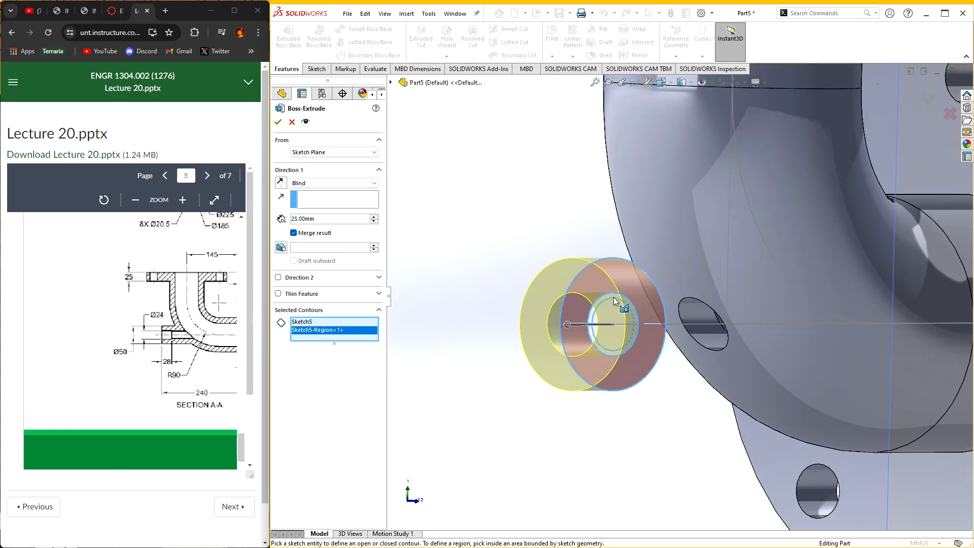
{"action": "left_click", "coordinate": [610, 295]}
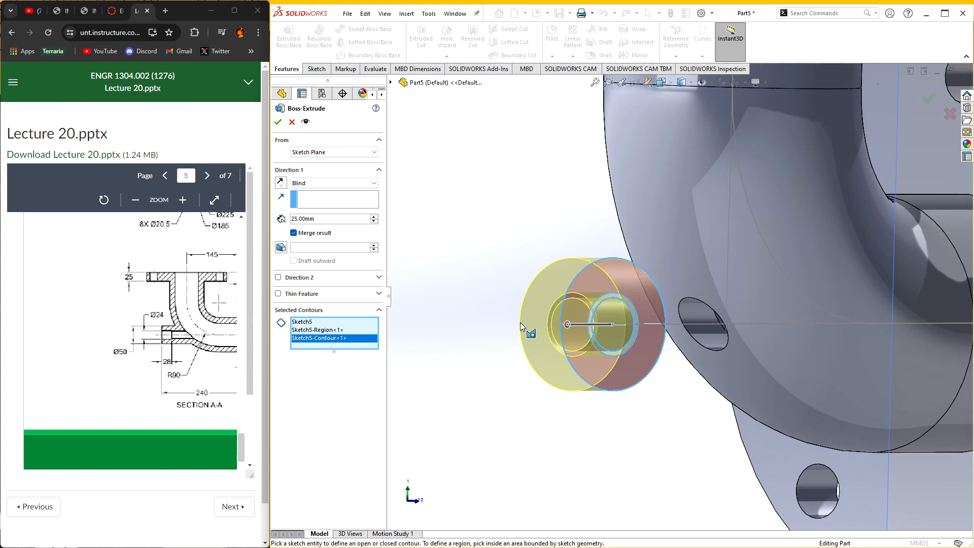
{"action": "key", "text": "Delete"}
{"action": "scroll", "coordinate": [610, 296], "scroll_direction": "down", "scroll_amount": 2}
{"action": "left_click", "coordinate": [611, 294]}
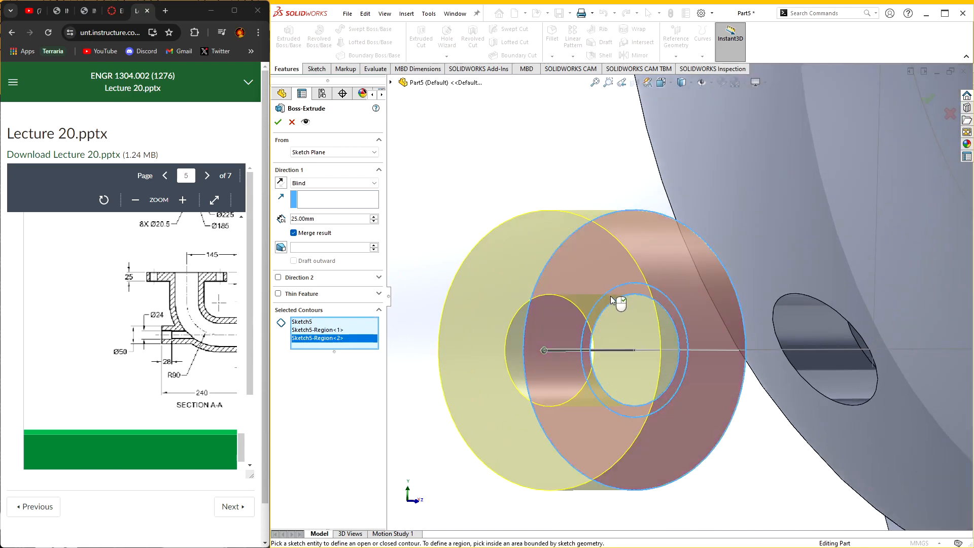
{"action": "scroll", "coordinate": [477, 305], "scroll_direction": "up", "scroll_amount": 2}
- Reverse the side branch extrusion towards the elbow and extrude it Up To Next with the result merged
{"action": "left_click", "coordinate": [281, 183]}
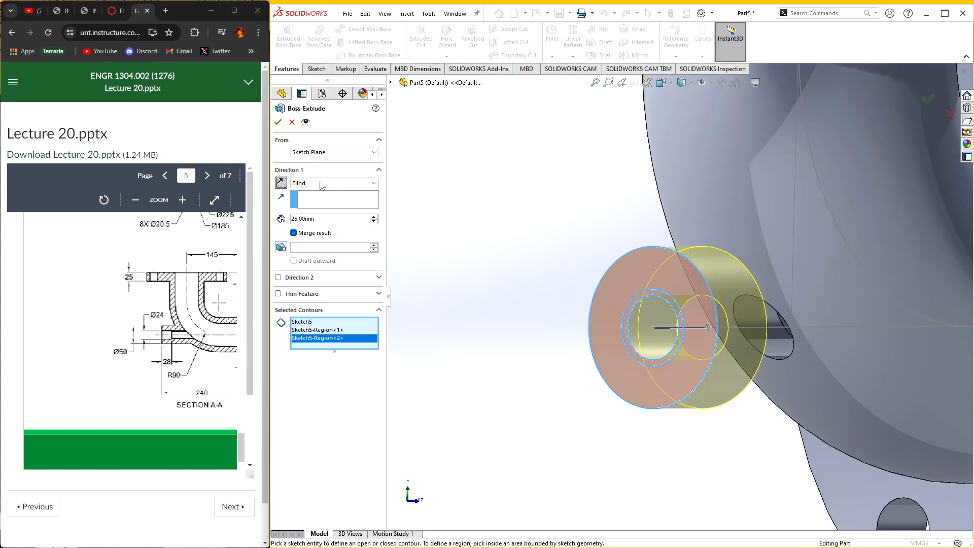
{"action": "left_click", "coordinate": [325, 184]}
{"action": "left_click", "coordinate": [341, 208]}
{"action": "scroll", "coordinate": [587, 302], "scroll_direction": "up", "scroll_amount": 2}
{"action": "middle_click_drag", "start_coordinate": [587, 303], "coordinate": [637, 322]}
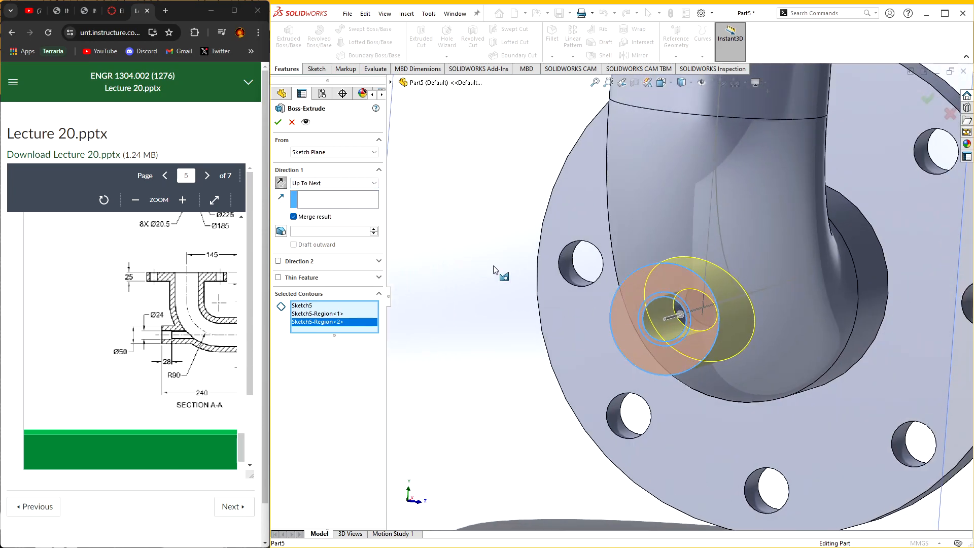
{"action": "left_click", "coordinate": [279, 122]}
- Start an Extruded Cut from the side branch sketch, selecting the ring region between the 20 mm and 24 mm circles
{"action": "middle_click_drag", "start_coordinate": [487, 264], "coordinate": [523, 291]}
{"action": "left_click", "coordinate": [277, 342]}
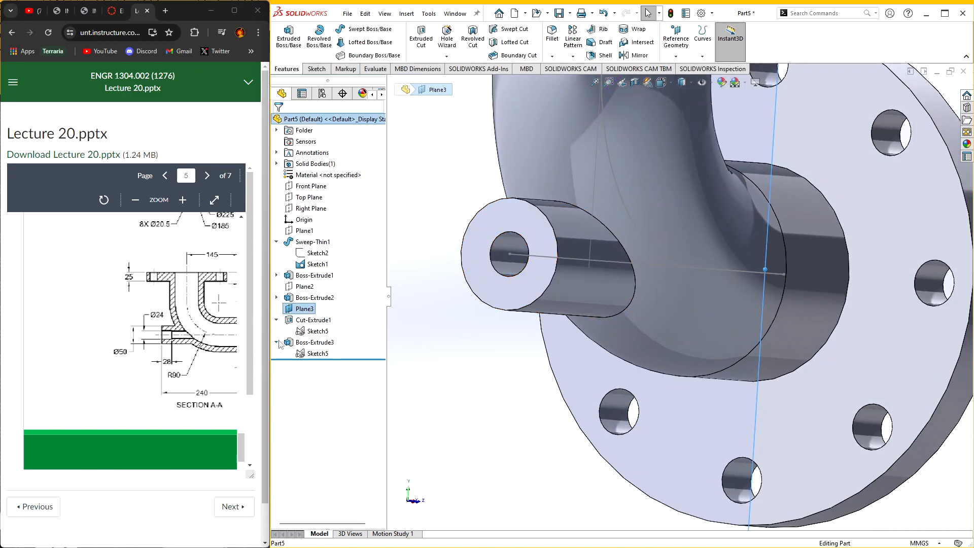
{"action": "left_click", "coordinate": [313, 354]}
{"action": "left_click", "coordinate": [421, 38]}
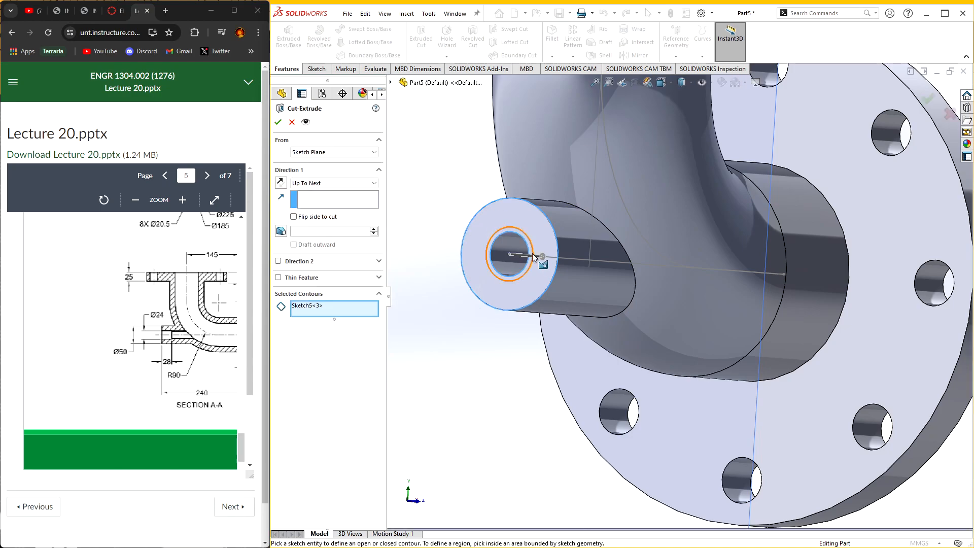
{"action": "scroll", "coordinate": [534, 254], "scroll_direction": "down", "scroll_amount": 5}
{"action": "left_click", "coordinate": [559, 248]}
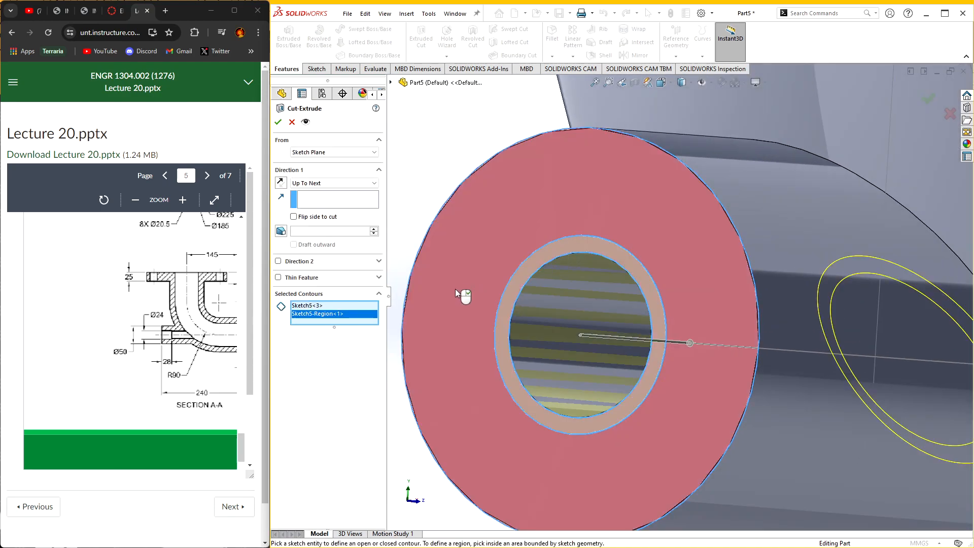
{"action": "middle_click_drag", "start_coordinate": [455, 289], "coordinate": [398, 285]}
- Set the counterbore cut to Blind with a depth of 28 mm and apply it
{"action": "left_click", "coordinate": [318, 183]}
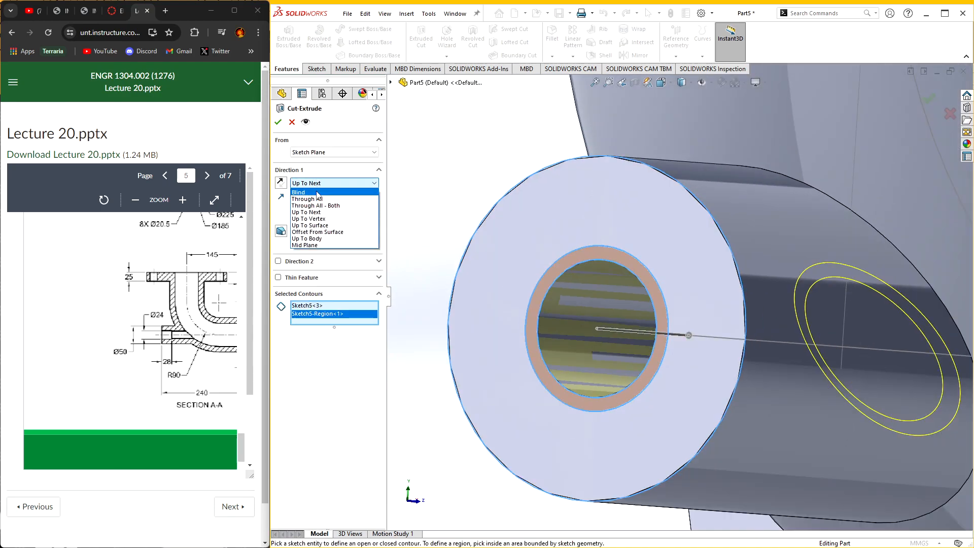
{"action": "left_click", "coordinate": [295, 192]}
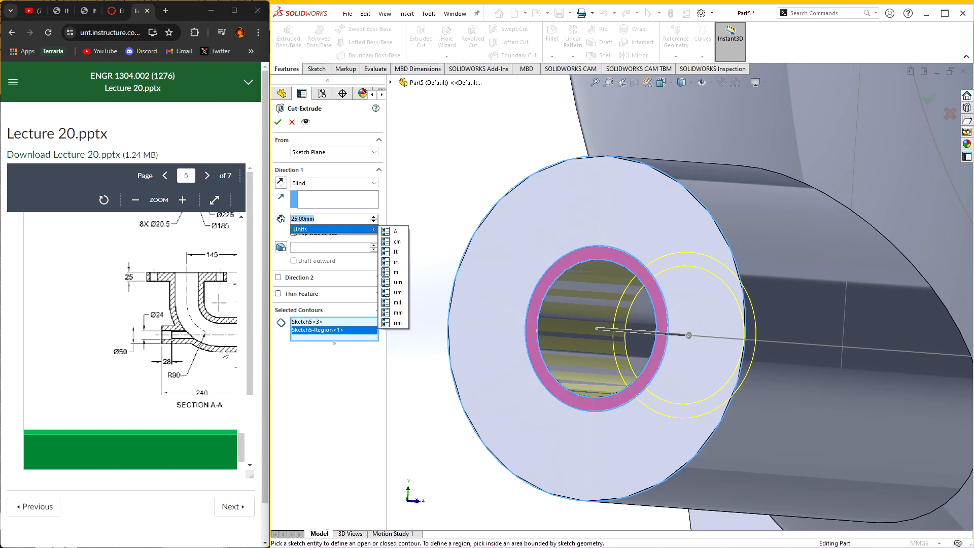
{"action": "type", "text": "28"}
{"action": "key", "text": "Return"}
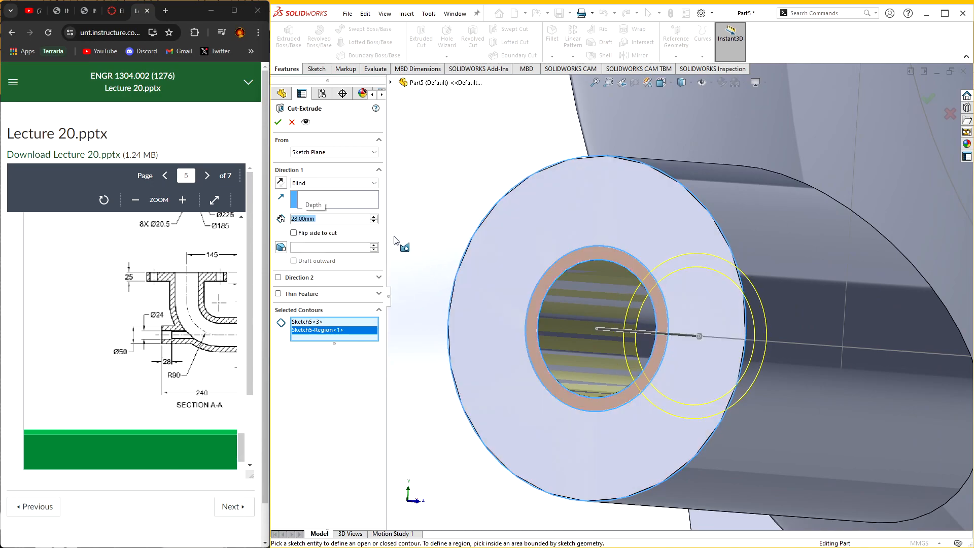
{"action": "left_click", "coordinate": [278, 121]}
- Hide the side branch reference plane and the sweep path sketch, and show the elbow in isometric view
{"action": "middle_click_drag", "start_coordinate": [456, 211], "coordinate": [628, 289]}
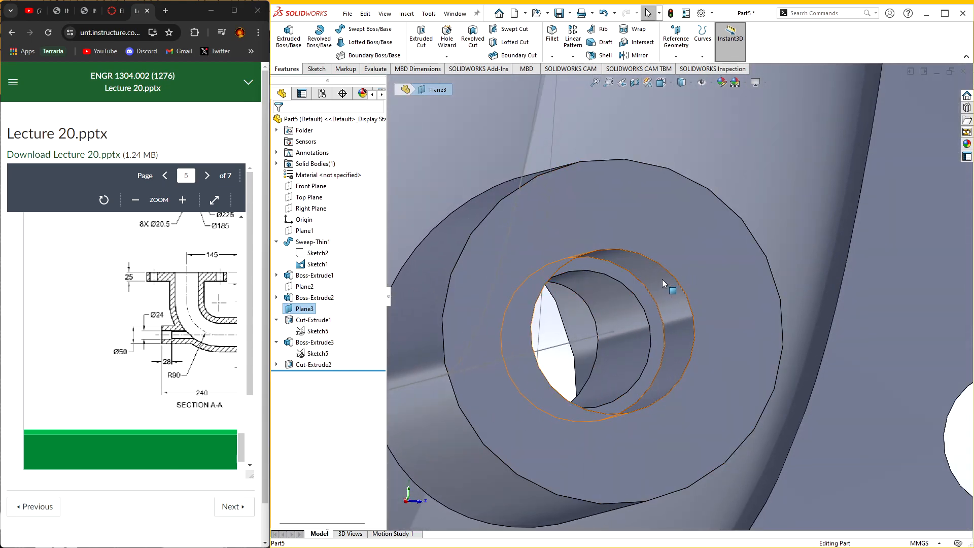
{"action": "scroll", "coordinate": [646, 359], "scroll_direction": "up", "scroll_amount": 4}
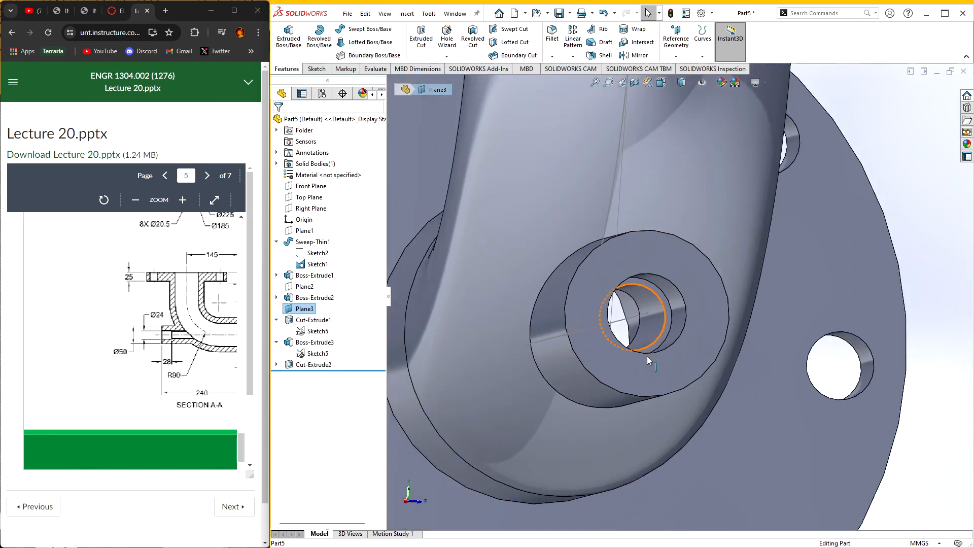
{"action": "scroll", "coordinate": [645, 359], "scroll_direction": "up", "scroll_amount": 10}
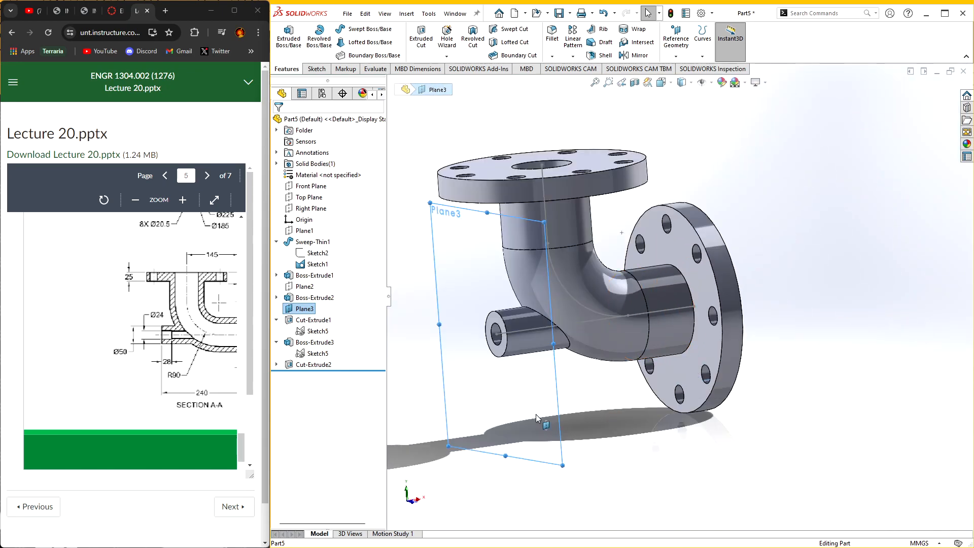
{"action": "right_click", "coordinate": [549, 419]}
{"action": "left_click", "coordinate": [569, 383]}
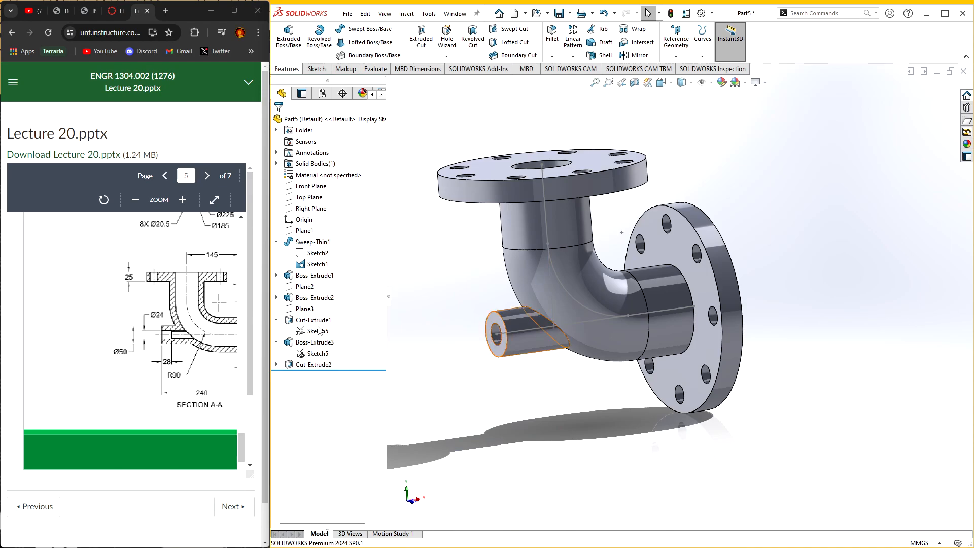
{"action": "right_click", "coordinate": [312, 264]}
{"action": "left_click", "coordinate": [327, 253]}
{"action": "mouse_move", "coordinate": [533, 399]}
{"action": "middle_mouse_down"}
{"action": "mouse_move", "coordinate": [420, 446]}
{"action": "mouse_move", "coordinate": [467, 414]}
{"action": "mouse_move", "coordinate": [446, 416]}
{"action": "mouse_move", "coordinate": [499, 445]}
{"action": "mouse_move", "coordinate": [501, 421]}
{"action": "middle_mouse_up"}
{"action": "key", "text": "ctrl+7"}
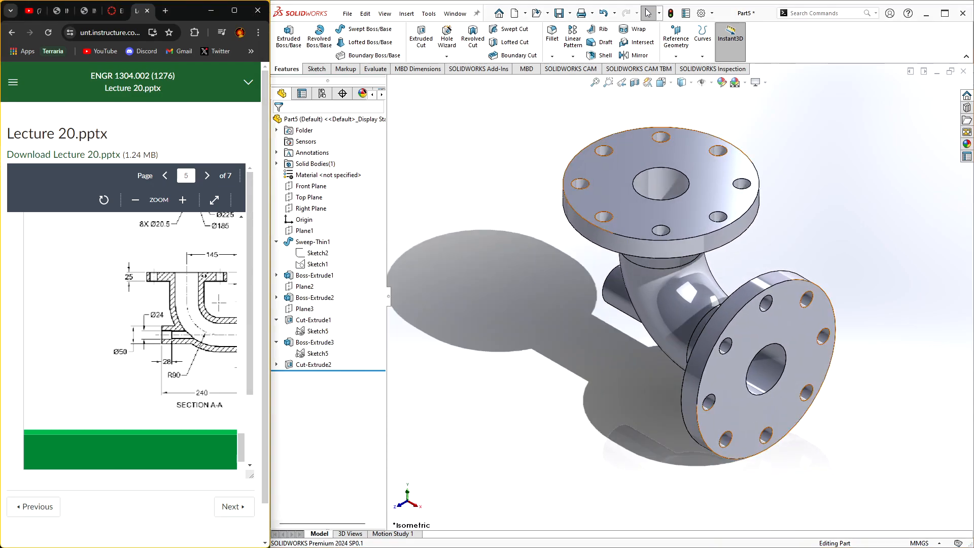
- Check the required material in the lecture slides, and search the part's material library for "plastic"
{"action": "scroll", "coordinate": [198, 269], "scroll_direction": "right", "scroll_amount": 5}
{"action": "scroll", "coordinate": [198, 269], "scroll_direction": "right", "scroll_amount": 3}
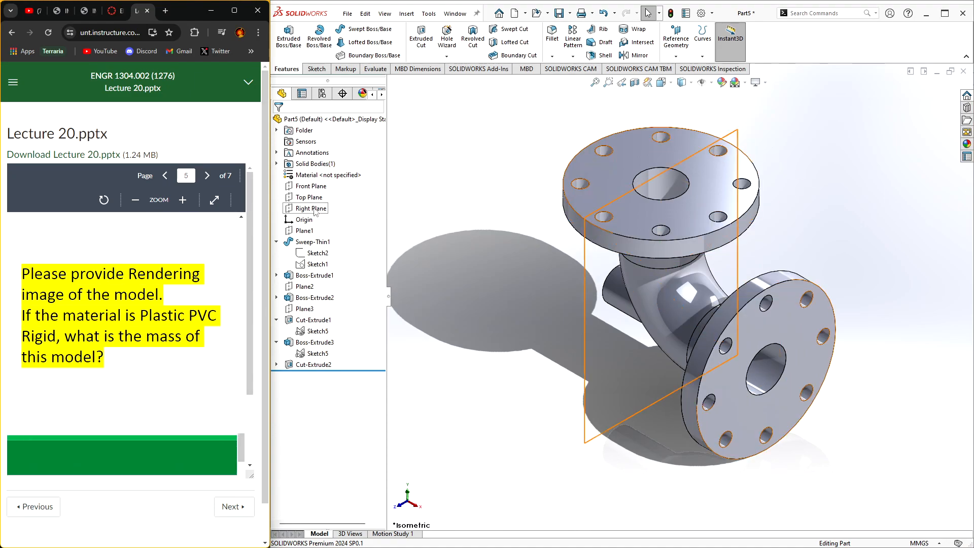
{"action": "right_click", "coordinate": [314, 175]}
{"action": "left_click", "coordinate": [346, 180]}
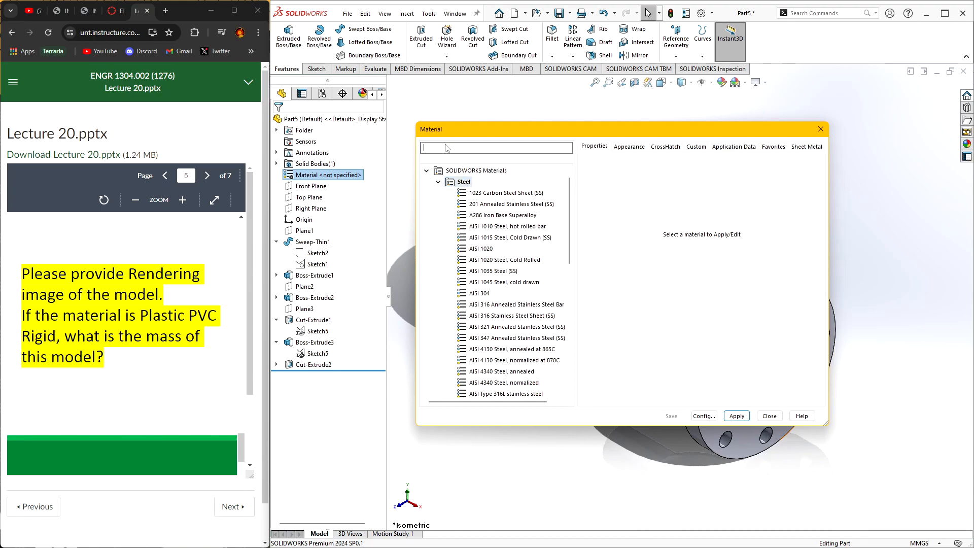
{"action": "type", "text": "plastic"}
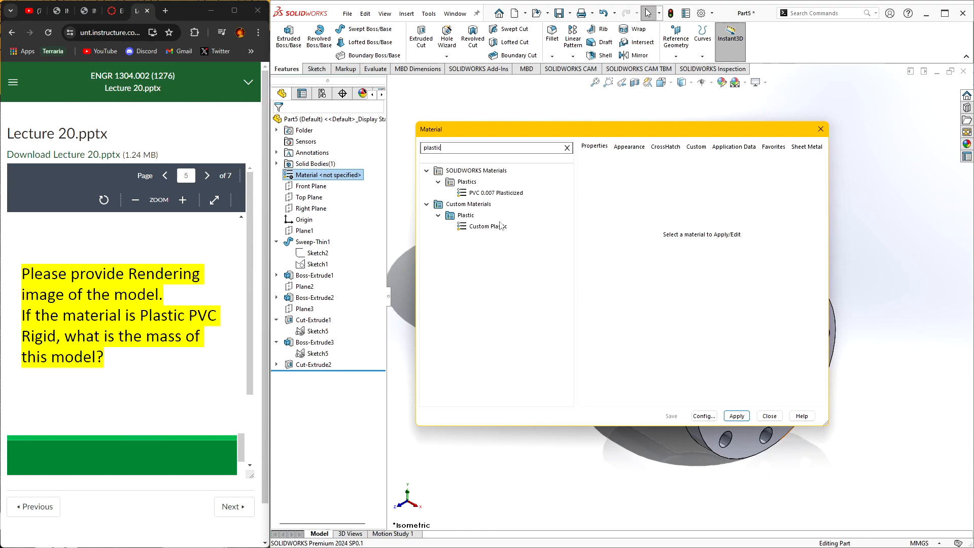
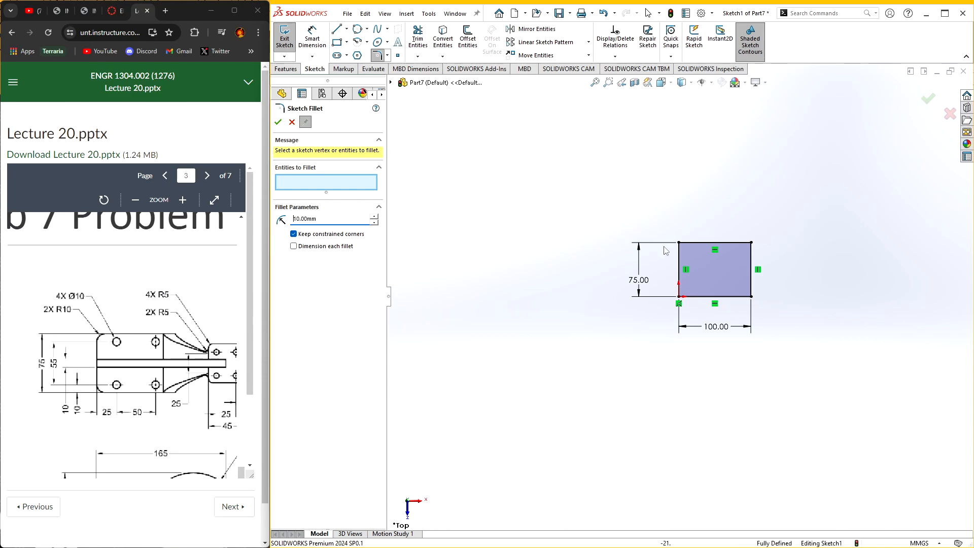
- Round the two left corners of the 100 by 75 mm rectangle with 10 mm sketch fillets
{"action": "left_click", "coordinate": [680, 244]}
{"action": "left_click", "coordinate": [680, 296]}
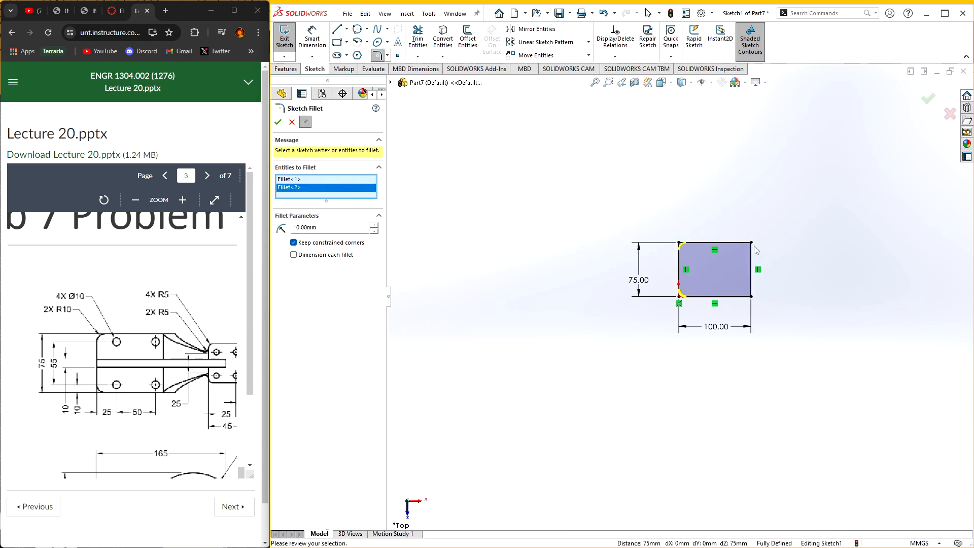
{"action": "left_click", "coordinate": [278, 123]}
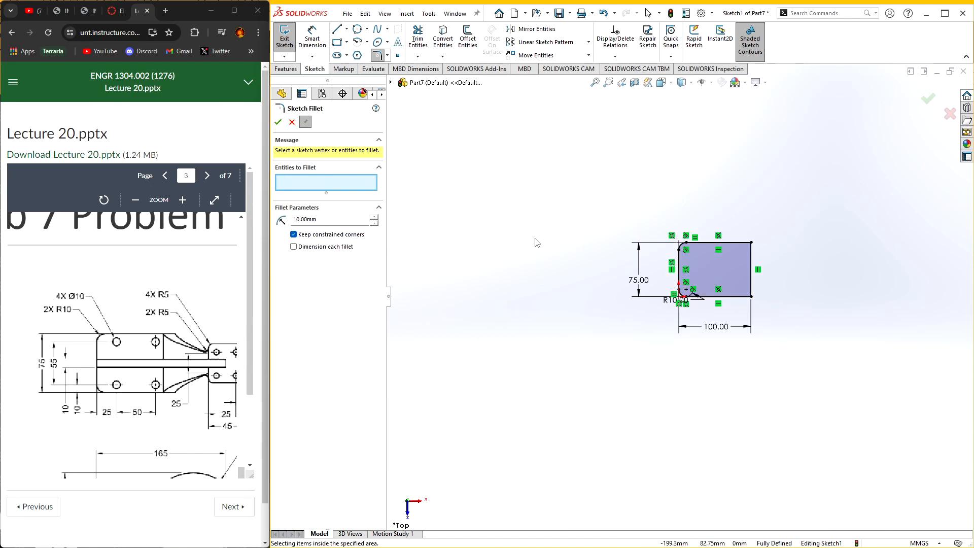
{"action": "key", "text": "ctrl+1"}
{"action": "key", "text": "ctrl+5"}
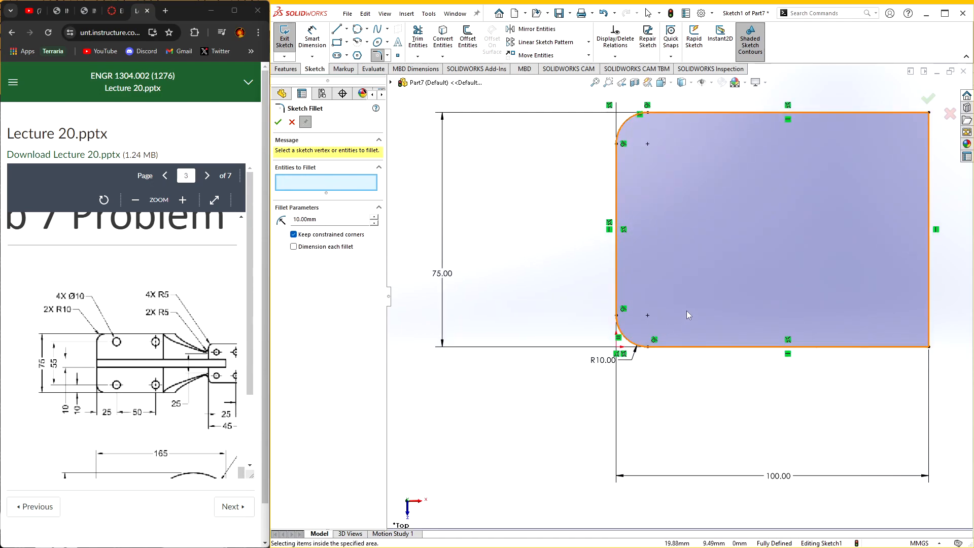
{"action": "scroll", "coordinate": [680, 297], "scroll_direction": "up", "scroll_amount": 2}
{"action": "left_click", "coordinate": [293, 123]}
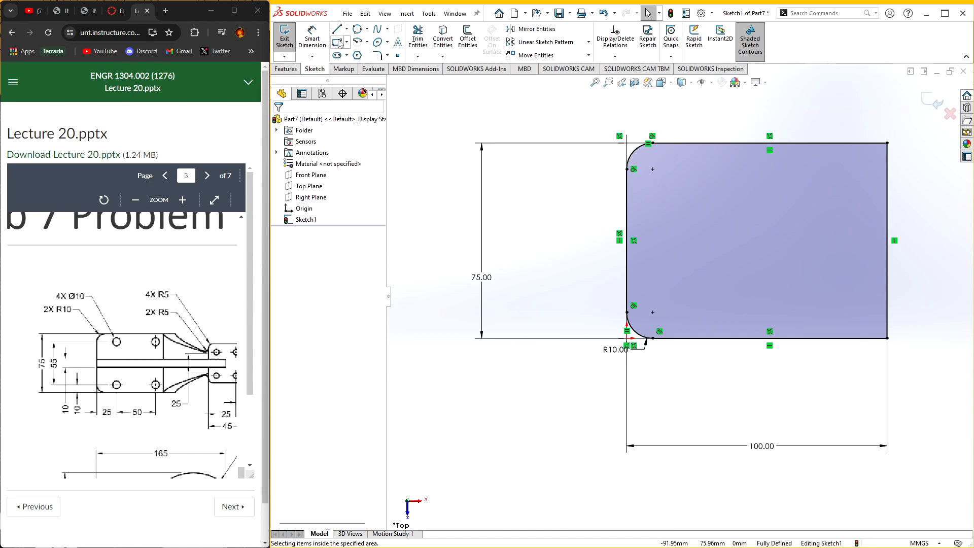
- Sketch a horizontal centerline between the midpoints of the rectangle's left and right edges
{"action": "mouse_move", "coordinate": [153, 348]}
{"action": "left_mouse_down"}
{"action": "mouse_move", "coordinate": [244, 351]}
{"action": "mouse_move", "coordinate": [198, 360]}
{"action": "left_mouse_up"}
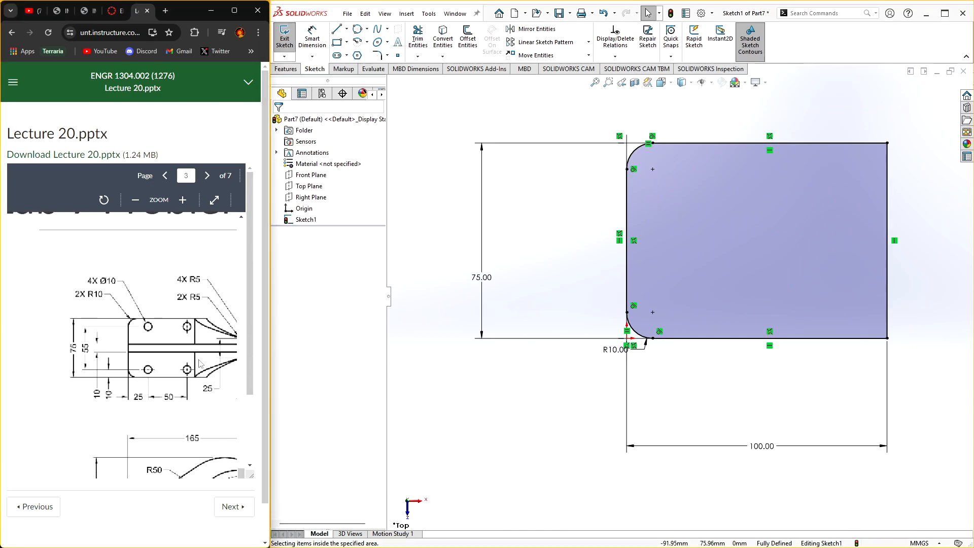
{"action": "left_click", "coordinate": [346, 29]}
{"action": "left_click", "coordinate": [356, 75]}
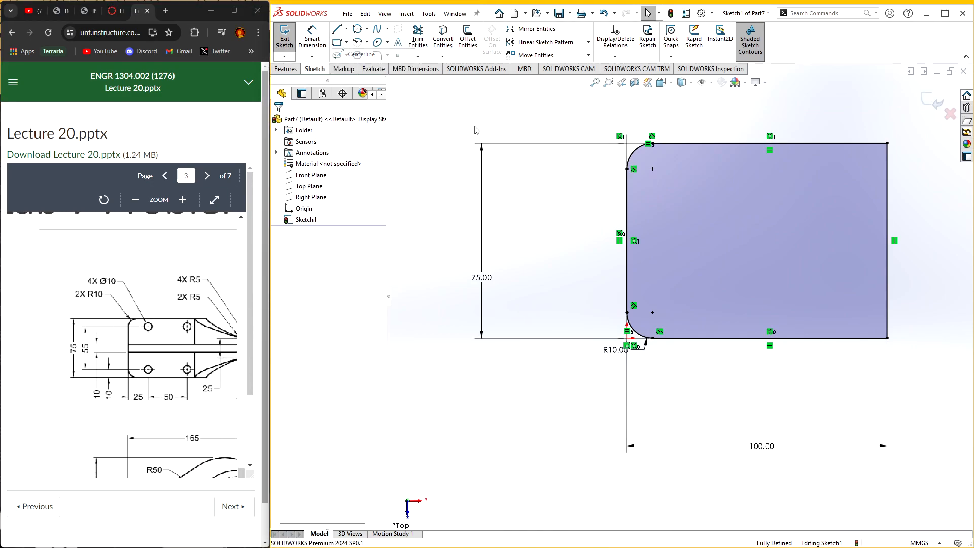
{"action": "left_click", "coordinate": [628, 241]}
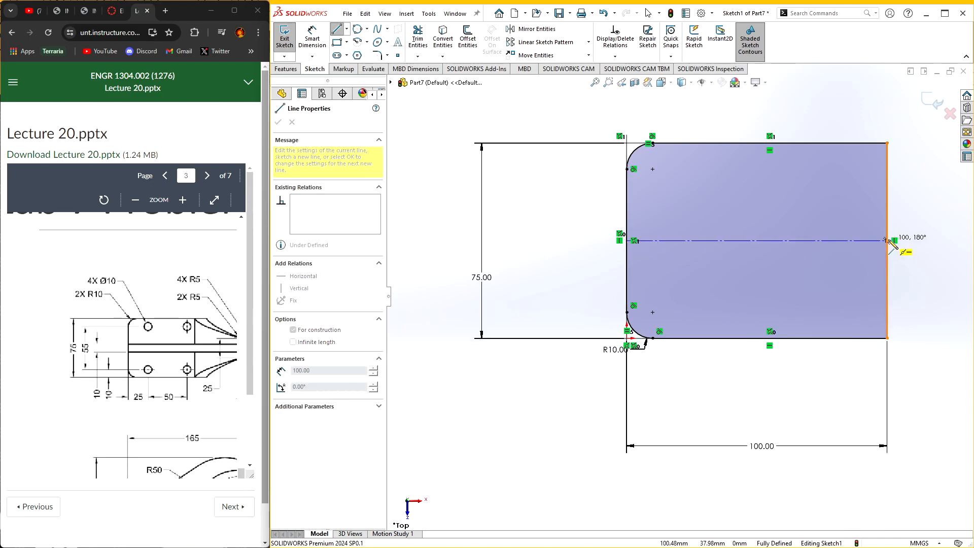
{"action": "left_click", "coordinate": [887, 241]}
{"action": "key", "text": "Escape"}
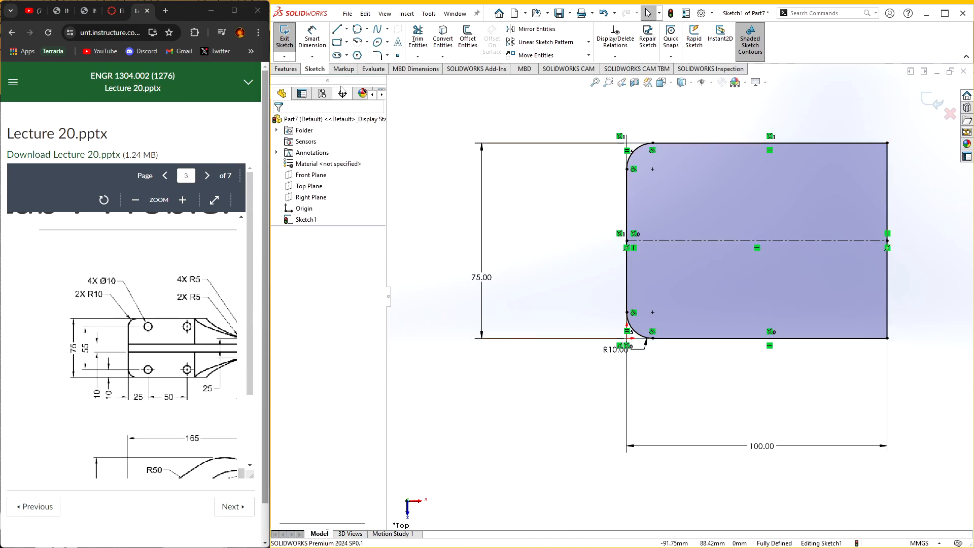
- Sketch two circles about 10 mm and 14 mm in diameter above the centerline, centred level with the upper fillet's centre
{"action": "left_click", "coordinate": [357, 31]}
{"action": "left_click", "coordinate": [367, 28]}
{"action": "left_click", "coordinate": [376, 42]}
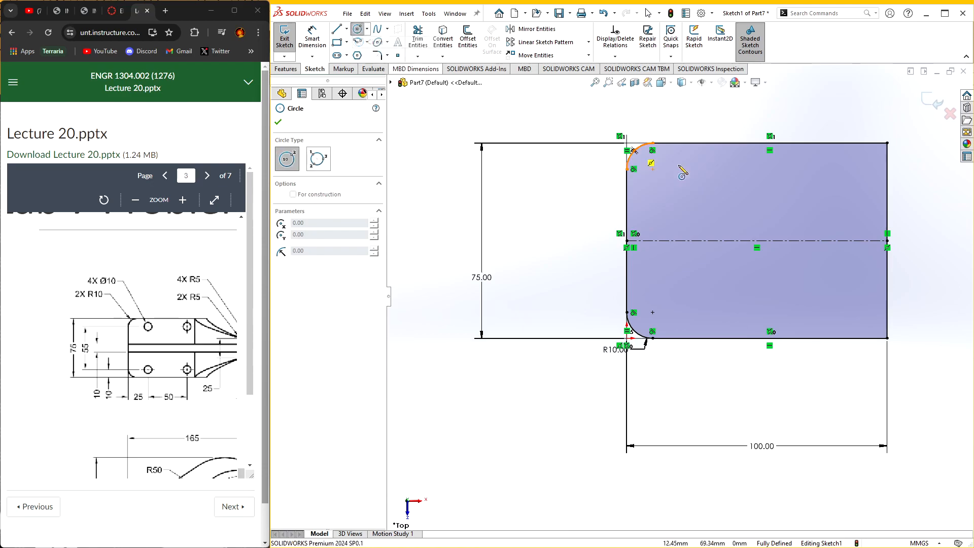
{"action": "left_click", "coordinate": [708, 169]}
{"action": "left_click", "coordinate": [725, 176]}
{"action": "left_click", "coordinate": [818, 169]}
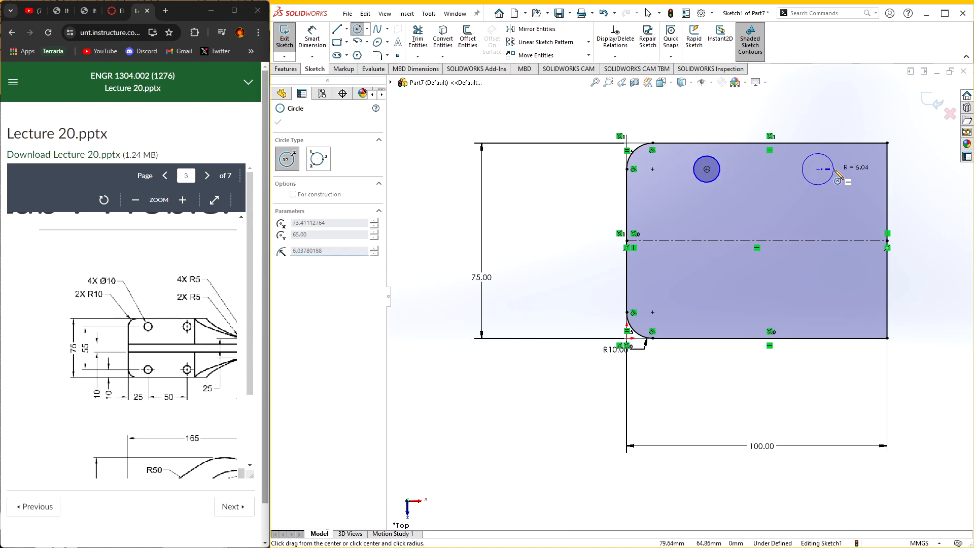
{"action": "left_click", "coordinate": [835, 176]}
{"action": "key", "text": "Escape"}
- Dimension the left circle's diameter to 10 mm
{"action": "left_click", "coordinate": [317, 45]}
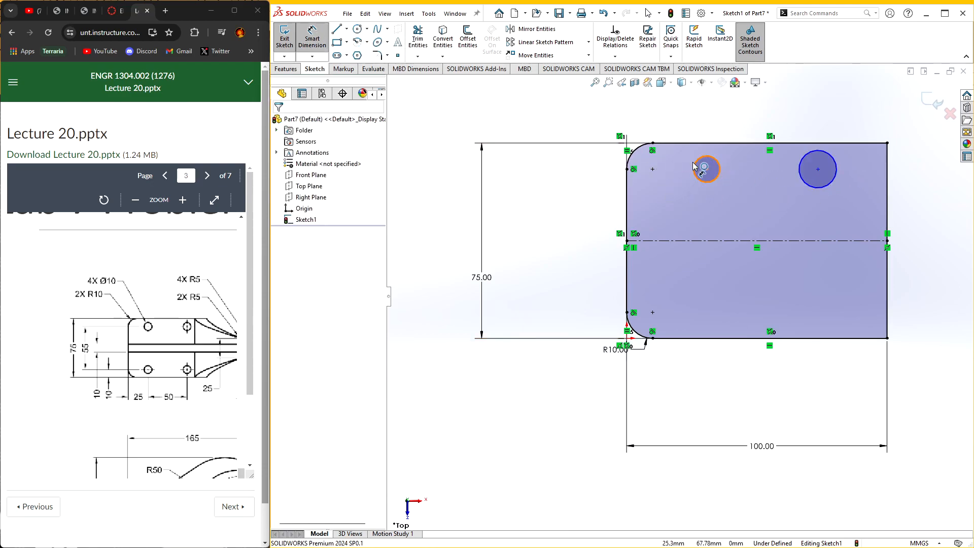
{"action": "left_click", "coordinate": [693, 182]}
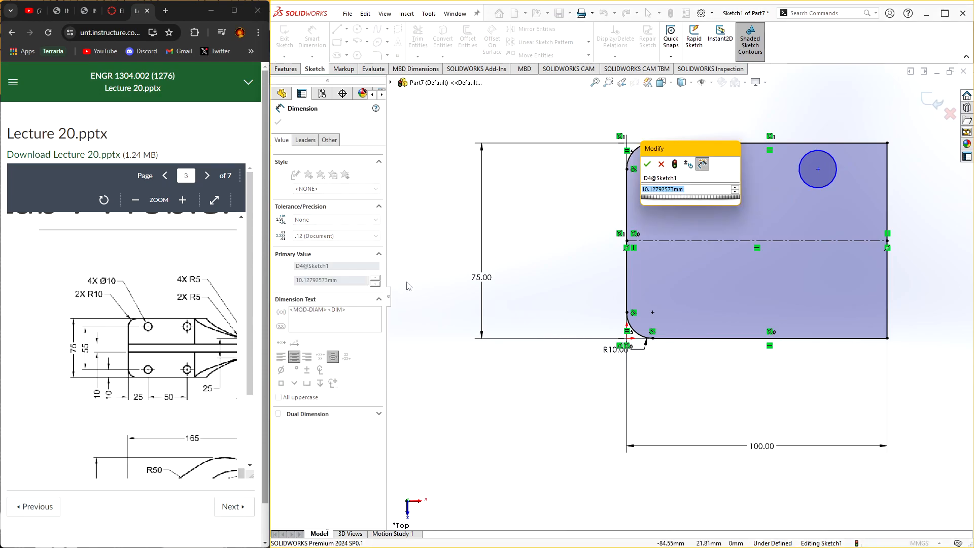
{"action": "type", "text": "1"}
{"action": "key", "text": "Return"}
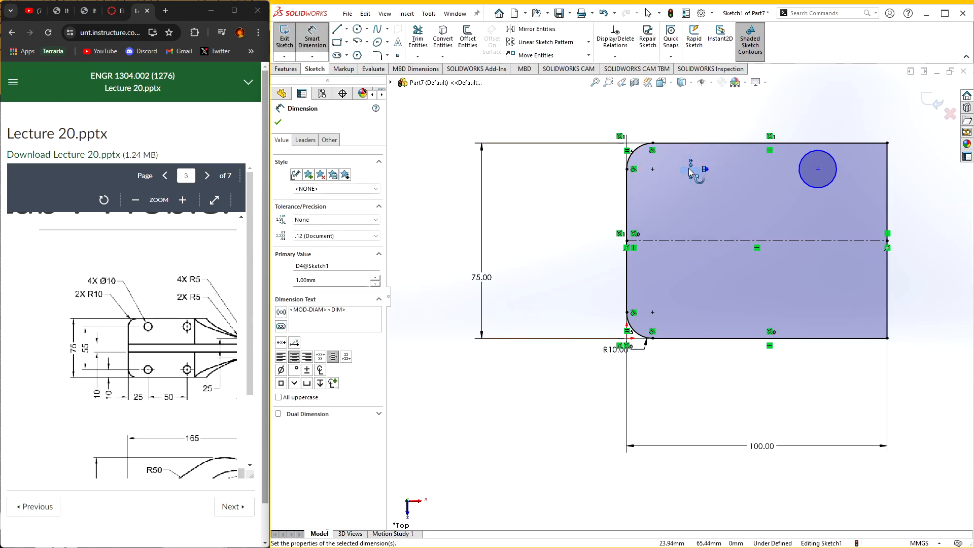
{"action": "double_click", "coordinate": [689, 172]}
{"action": "type", "text": "10"}
{"action": "key", "text": "Return"}
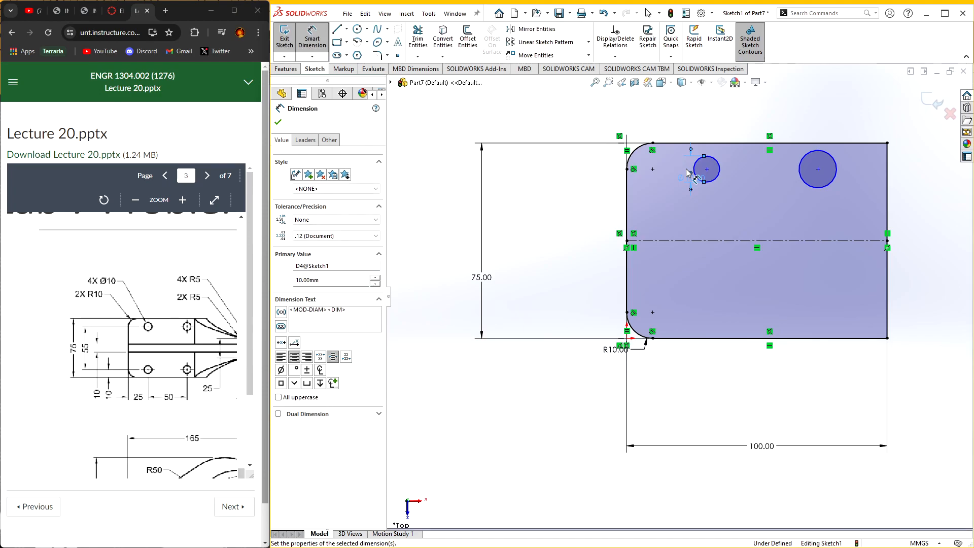
- Dimension the right circle's diameter to 10 mm
{"action": "left_click", "coordinate": [805, 178]}
{"action": "left_click", "coordinate": [761, 181]}
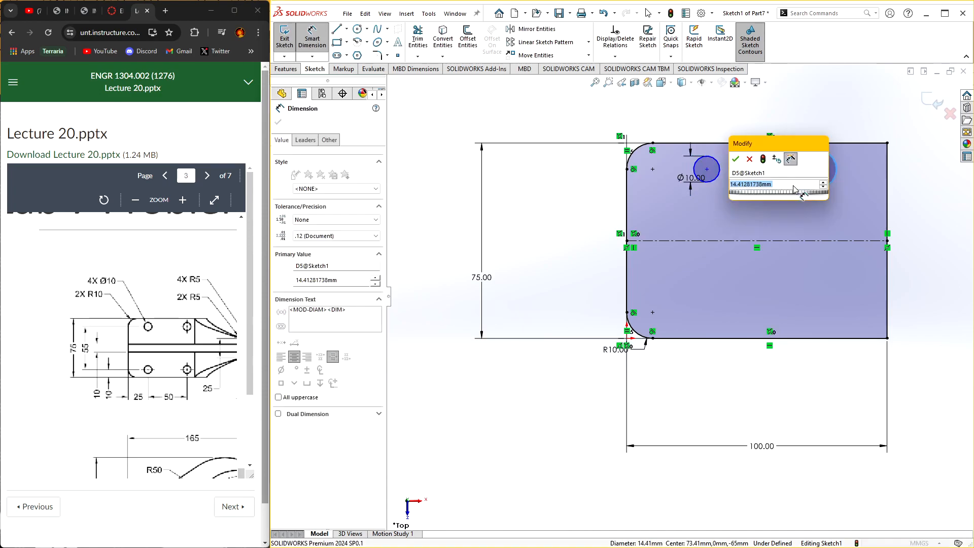
{"action": "type", "text": "1"}
{"action": "key", "text": "Return"}
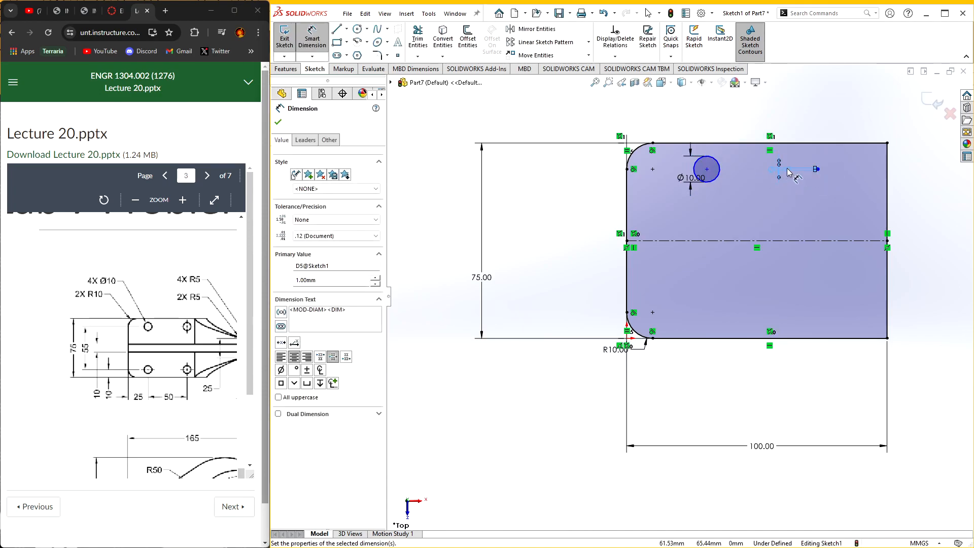
{"action": "double_click", "coordinate": [790, 173]}
{"action": "type", "text": "10"}
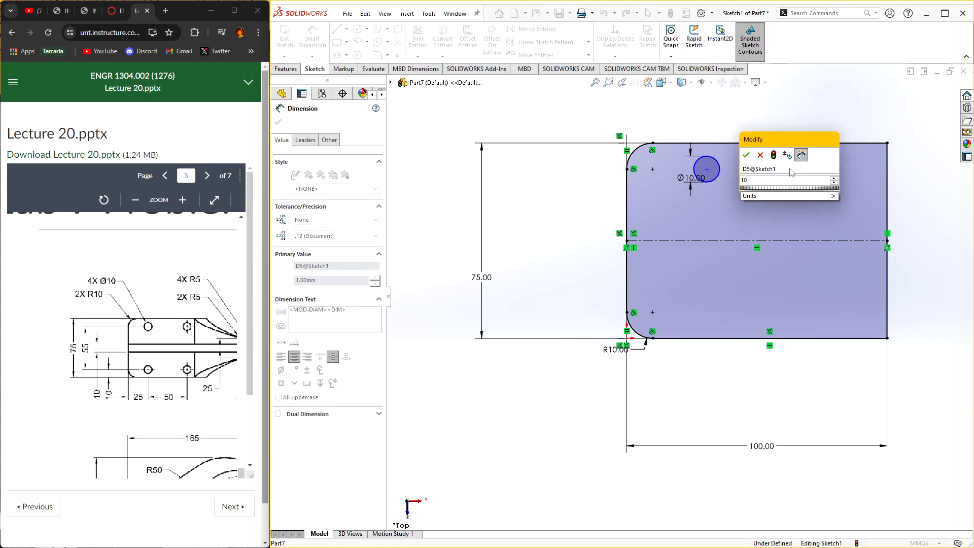
{"action": "key", "text": "Return"}
- Dimension the horizontal spacing between the two circles' centres to 50 mm
{"action": "left_click", "coordinate": [708, 171]}
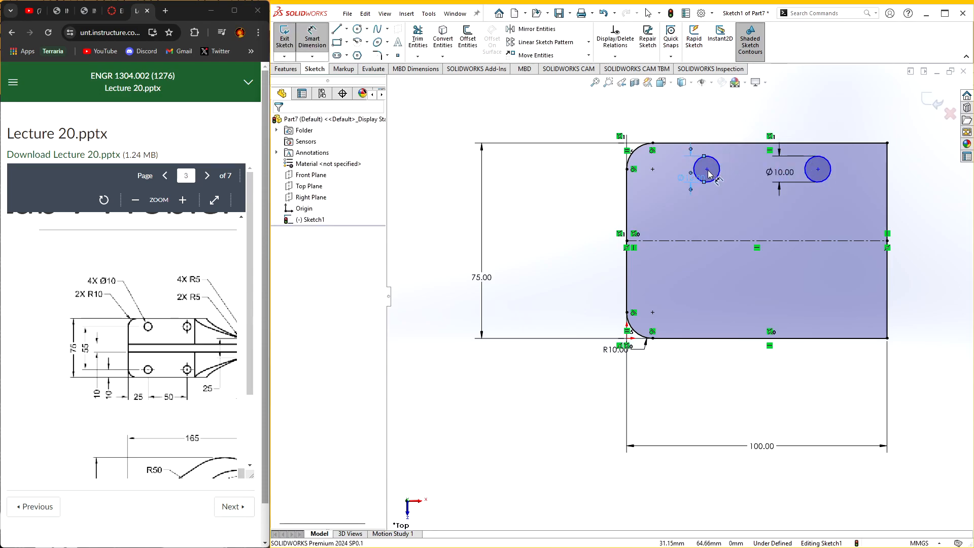
{"action": "left_click", "coordinate": [679, 110]}
{"action": "left_click", "coordinate": [707, 175]}
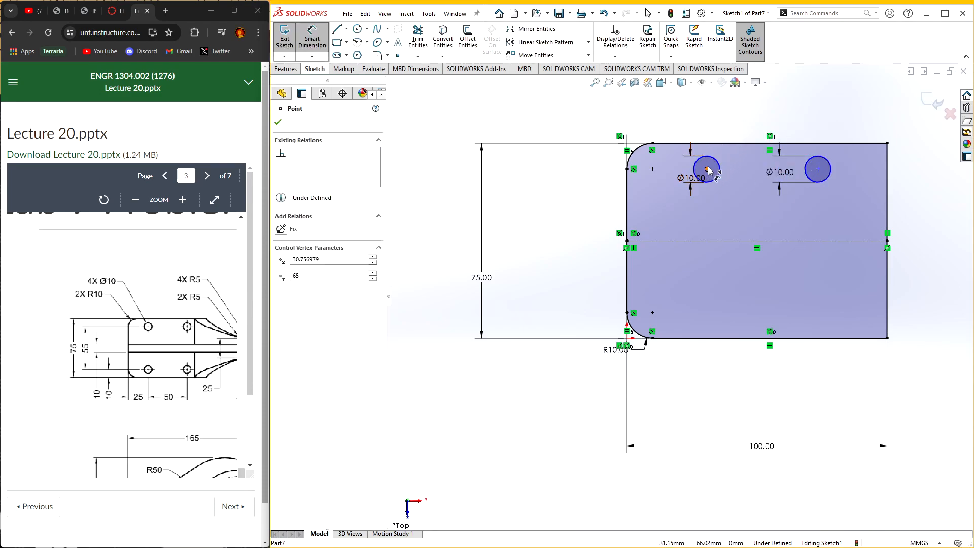
{"action": "left_click", "coordinate": [818, 173]}
{"action": "left_click", "coordinate": [764, 117]}
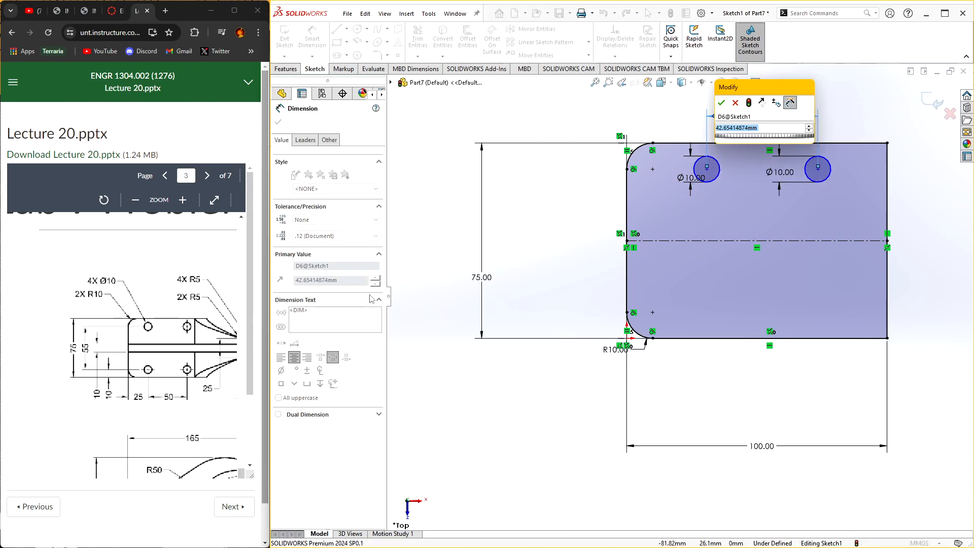
{"action": "type", "text": "50"}
{"action": "key", "text": "Return"}
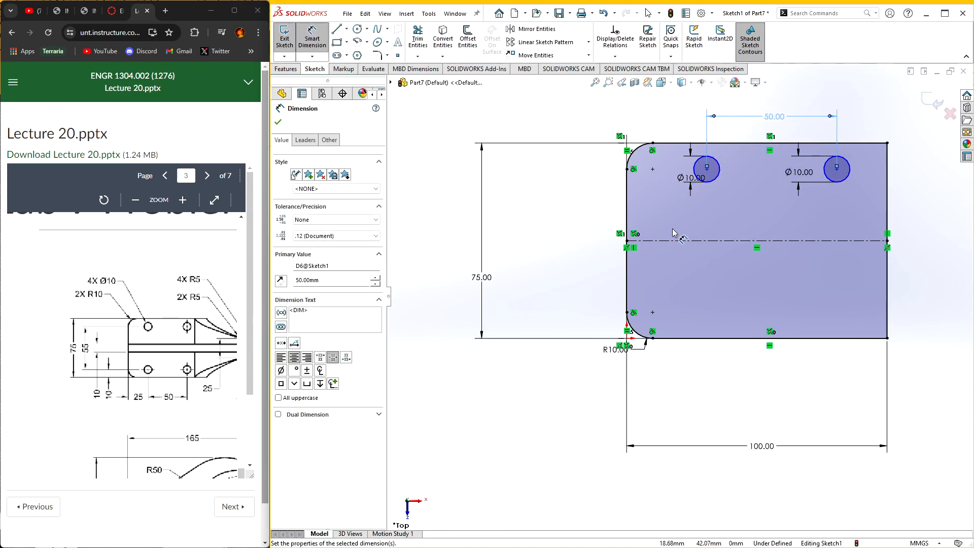
- Dimension the left circle's centre 25 mm from the rectangle's left edge
{"action": "left_click", "coordinate": [707, 169]}
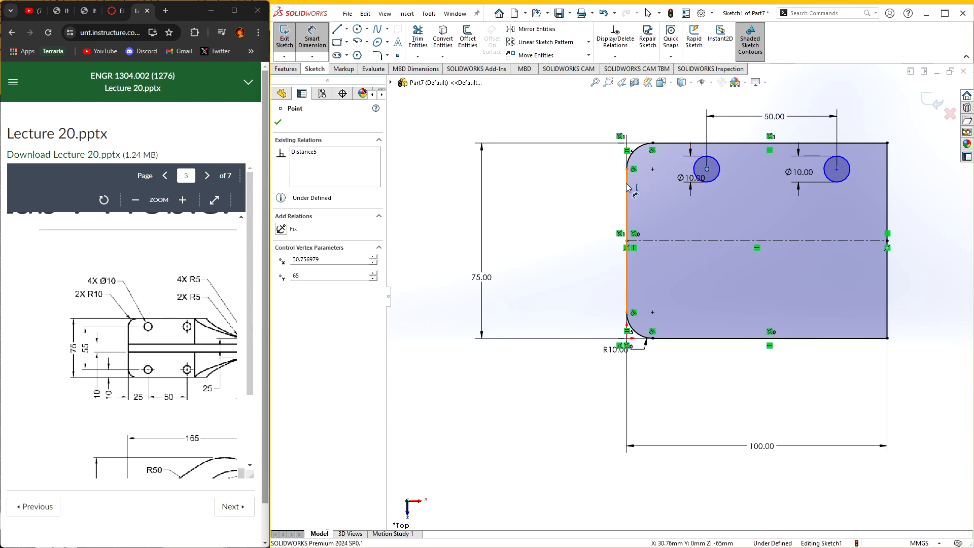
{"action": "left_click", "coordinate": [627, 188]}
{"action": "left_click", "coordinate": [633, 118]}
{"action": "type", "text": "25"}
{"action": "key", "text": "Return"}
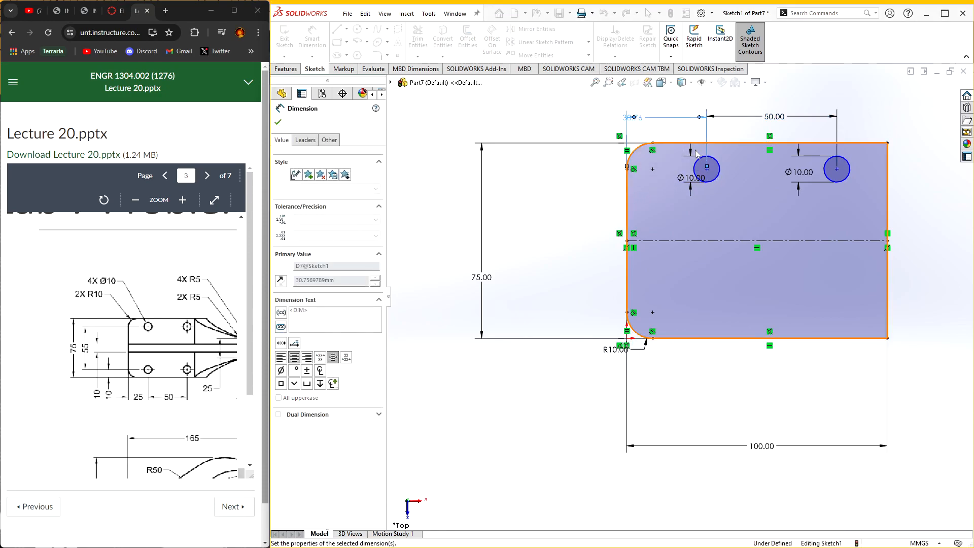
{"action": "key", "text": "Escape"}
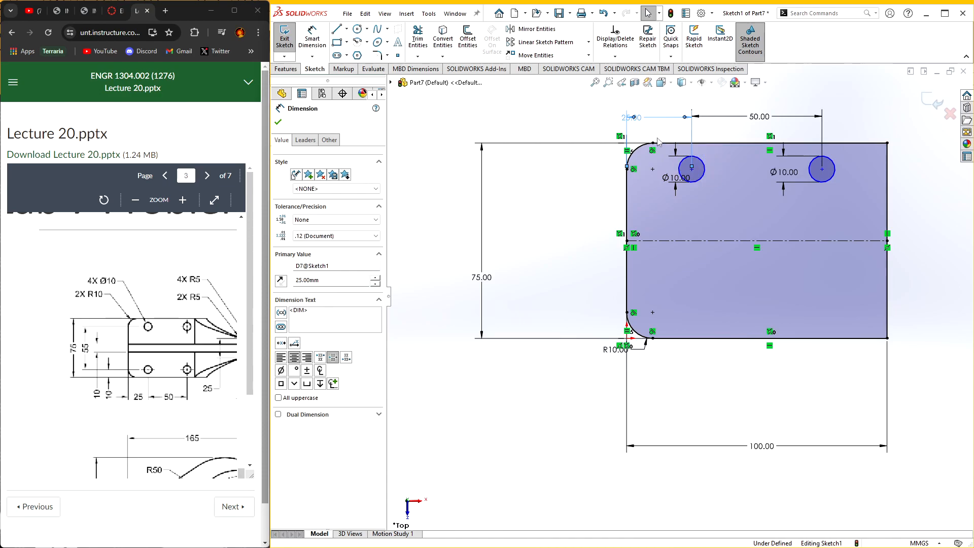
- Dimension the left circle's centre 10 mm from the rectangle's upper edge
{"action": "left_click", "coordinate": [313, 39]}
{"action": "left_click", "coordinate": [692, 169]}
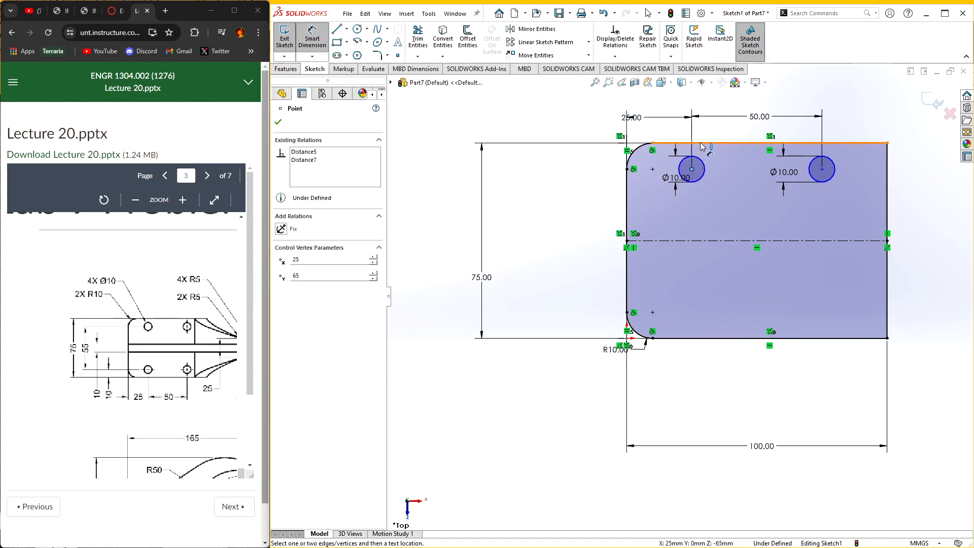
{"action": "left_click", "coordinate": [660, 143]}
{"action": "left_click", "coordinate": [517, 159]}
{"action": "left_click", "coordinate": [527, 154]}
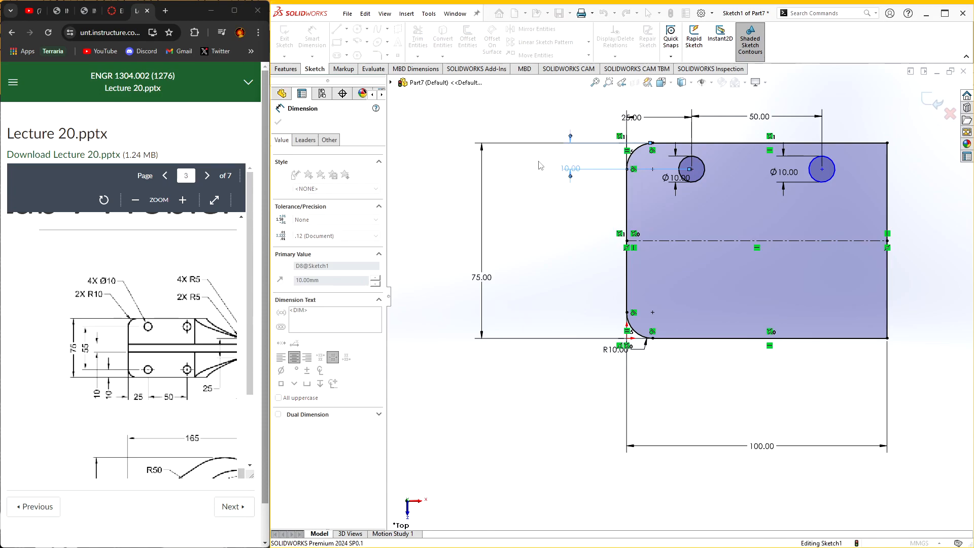
{"action": "key", "text": "Escape"}
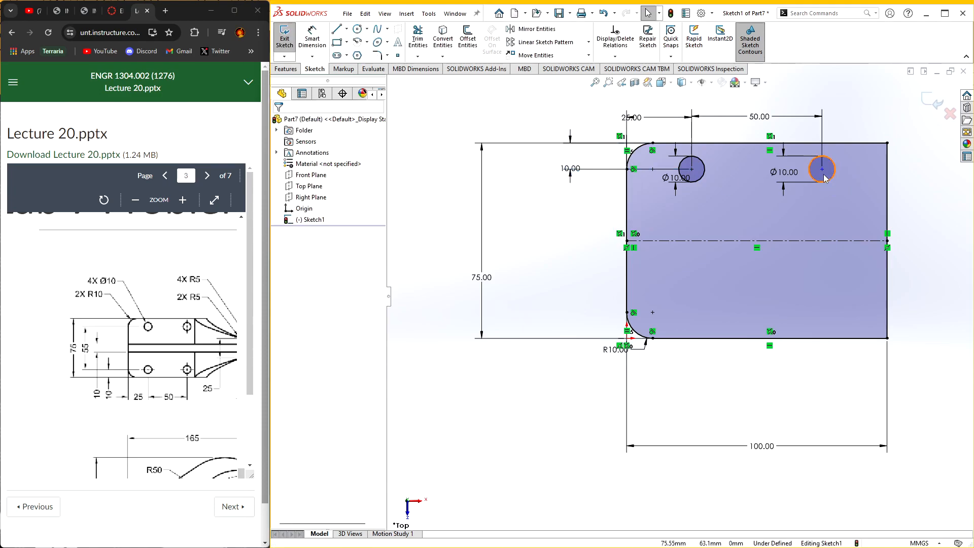
- Add a Horizontal relation between the centres of the two circles
{"action": "left_click_drag", "start_coordinate": [822, 169], "coordinate": [817, 202]}
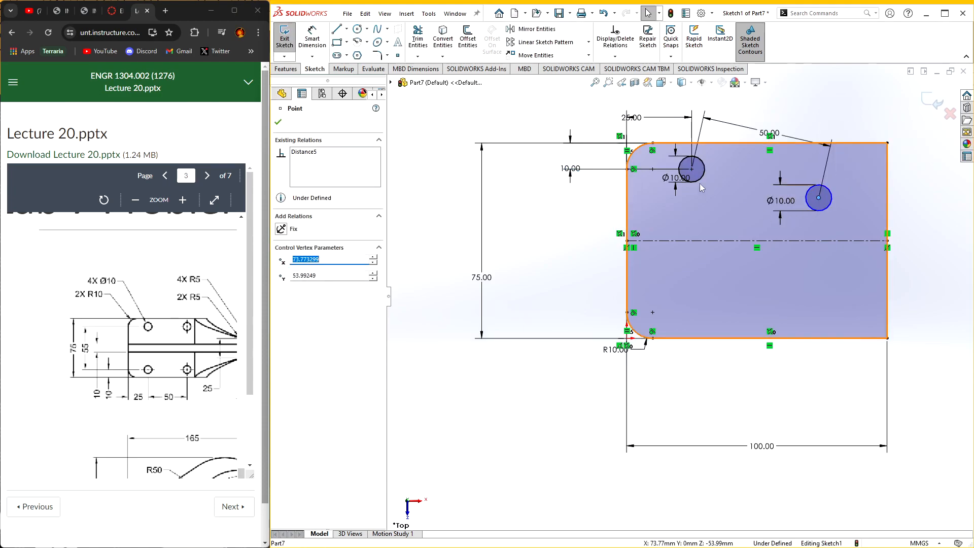
{"action": "left_click", "coordinate": [693, 177]}
{"action": "left_click", "coordinate": [772, 125]}
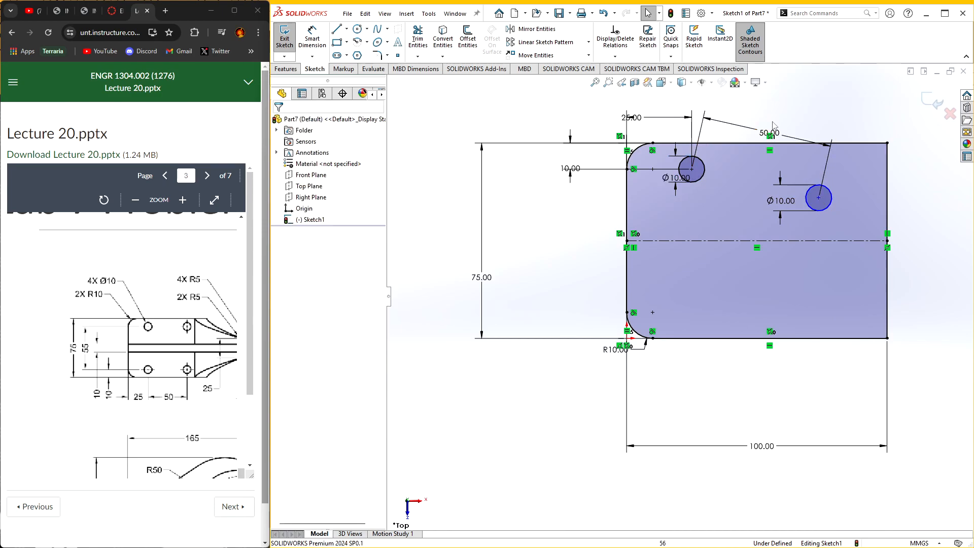
{"action": "left_click", "coordinate": [692, 170]}
{"action": "left_click", "coordinate": [819, 198], "text": "ctrl"}
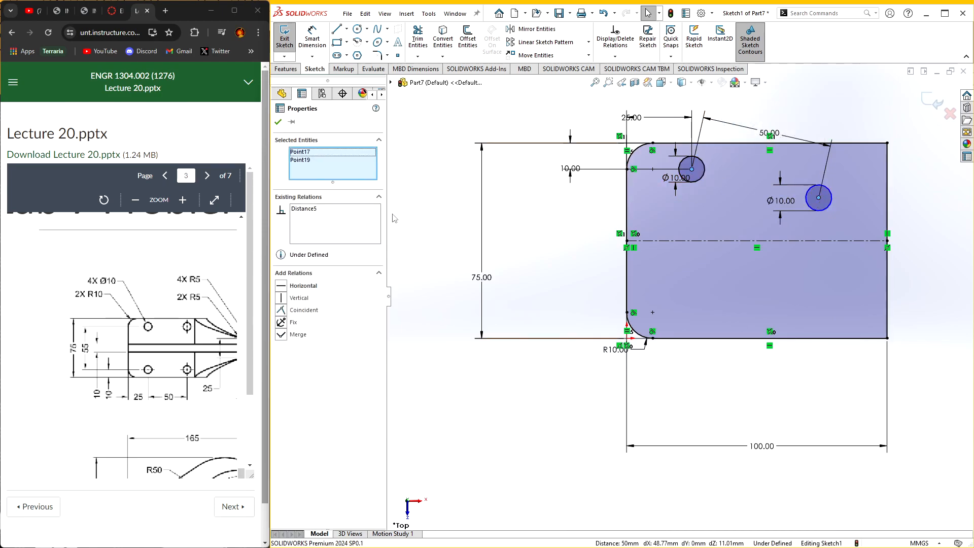
{"action": "left_click", "coordinate": [304, 286]}
{"action": "left_click", "coordinate": [495, 130]}
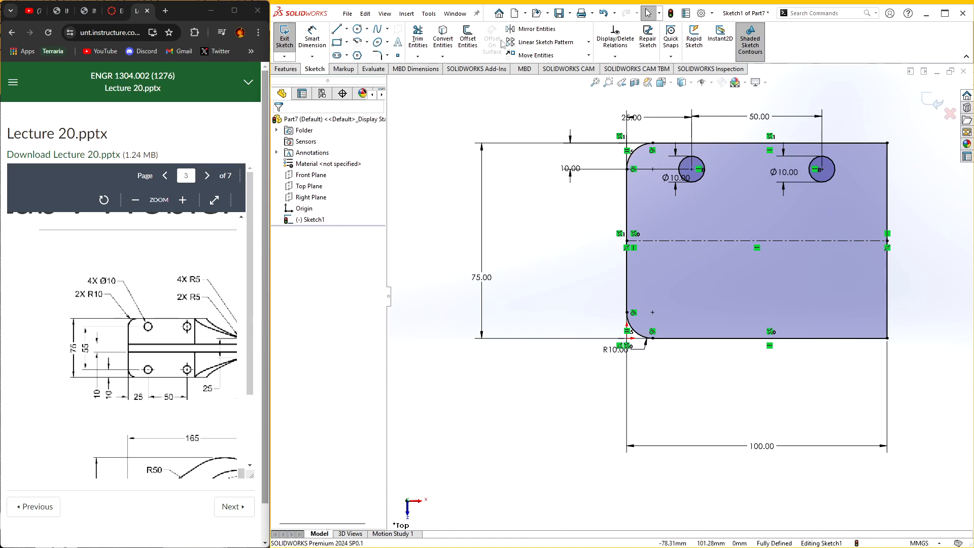
- Mirror both circles about the horizontal centerline as copies to complete the four-hole pattern
{"action": "left_click", "coordinate": [533, 29]}
{"action": "left_click", "coordinate": [683, 179]}
{"action": "left_click", "coordinate": [811, 180]}
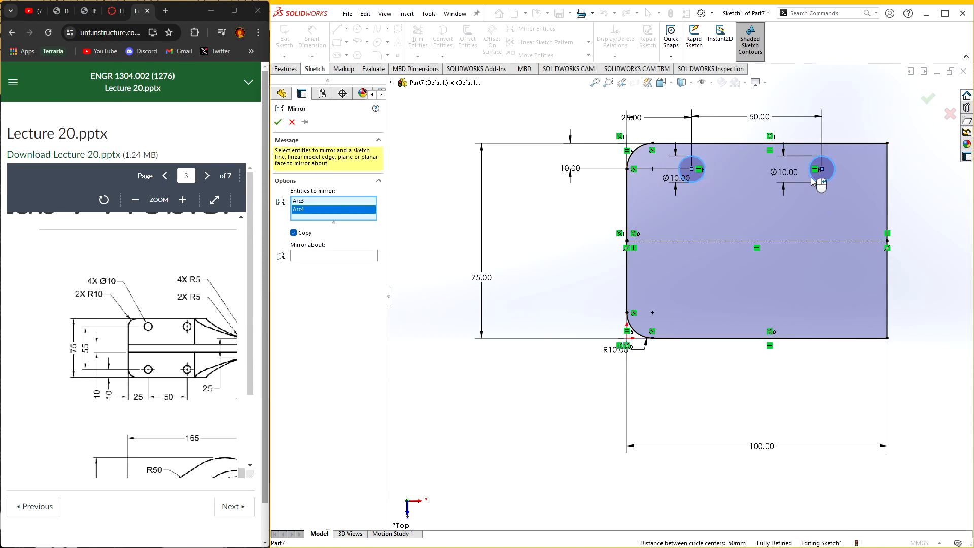
{"action": "left_click", "coordinate": [371, 258]}
{"action": "left_click", "coordinate": [700, 241]}
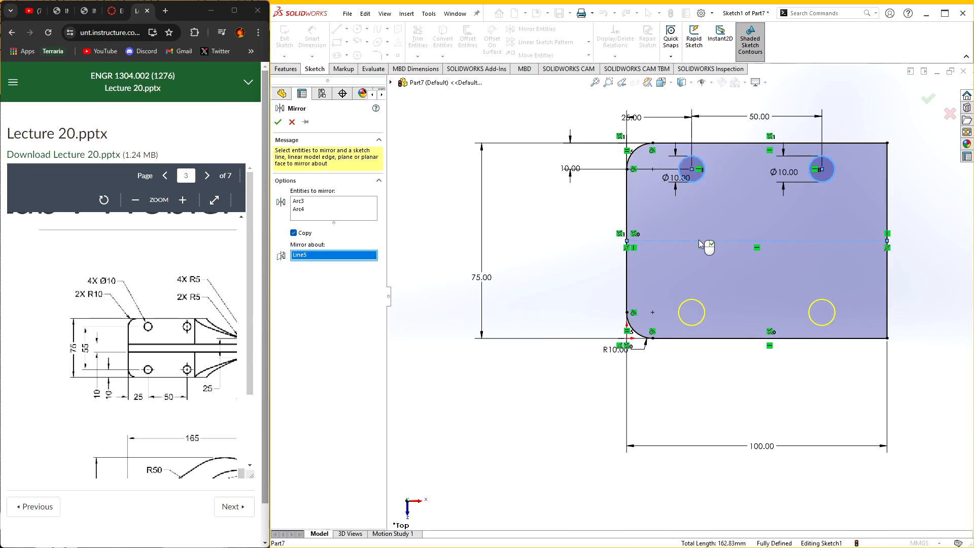
{"action": "left_click", "coordinate": [278, 122]}
{"action": "key", "text": "z"}
- Extrude the plate sketch as a boss with a Blind depth of 20 mm
{"action": "left_click", "coordinate": [300, 68]}
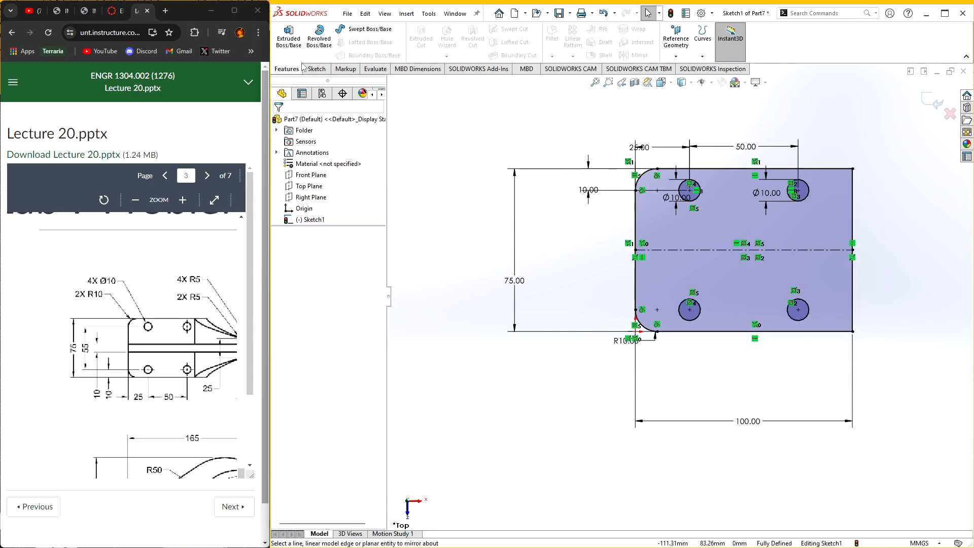
{"action": "left_click", "coordinate": [300, 42]}
{"action": "mouse_move", "coordinate": [656, 393]}
{"action": "middle_mouse_down"}
{"action": "mouse_move", "coordinate": [657, 320]}
{"action": "mouse_move", "coordinate": [683, 355]}
{"action": "mouse_move", "coordinate": [672, 357]}
{"action": "middle_mouse_up"}
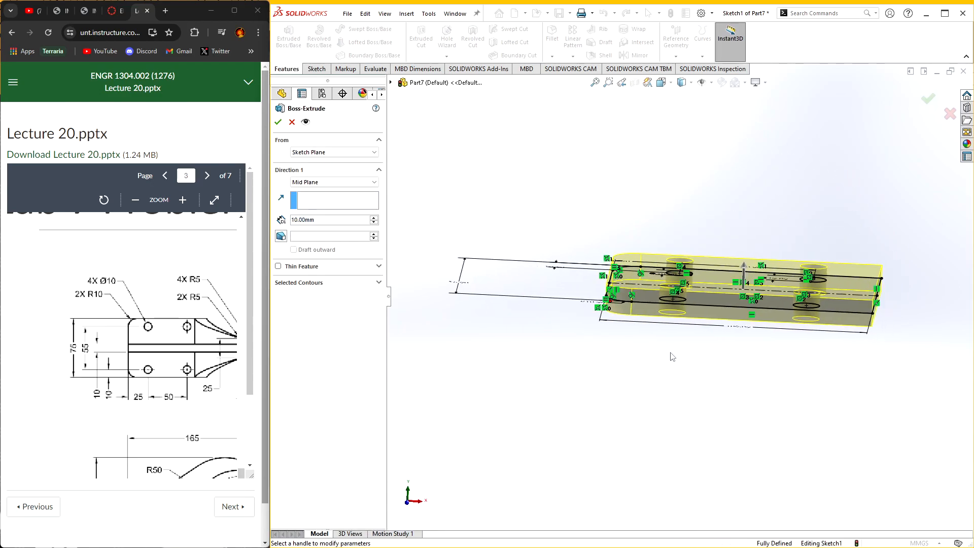
{"action": "left_click", "coordinate": [333, 181]}
{"action": "left_click", "coordinate": [307, 191]}
{"action": "scroll", "coordinate": [188, 292], "scroll_direction": "down", "scroll_amount": 2}
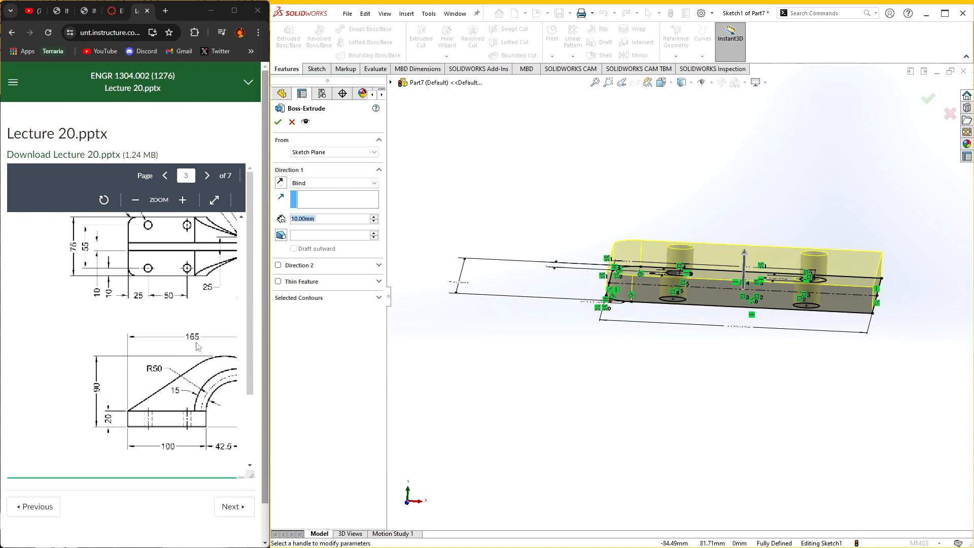
{"action": "scroll", "coordinate": [198, 346], "scroll_direction": "down", "scroll_amount": 1}
{"action": "scroll", "coordinate": [160, 432], "scroll_direction": "up", "scroll_amount": 3}
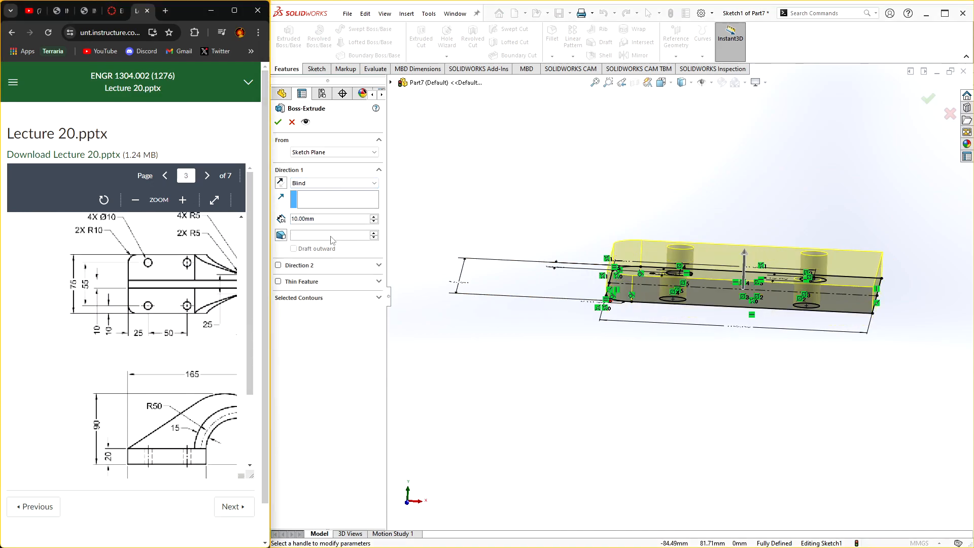
{"action": "left_click", "coordinate": [332, 222]}
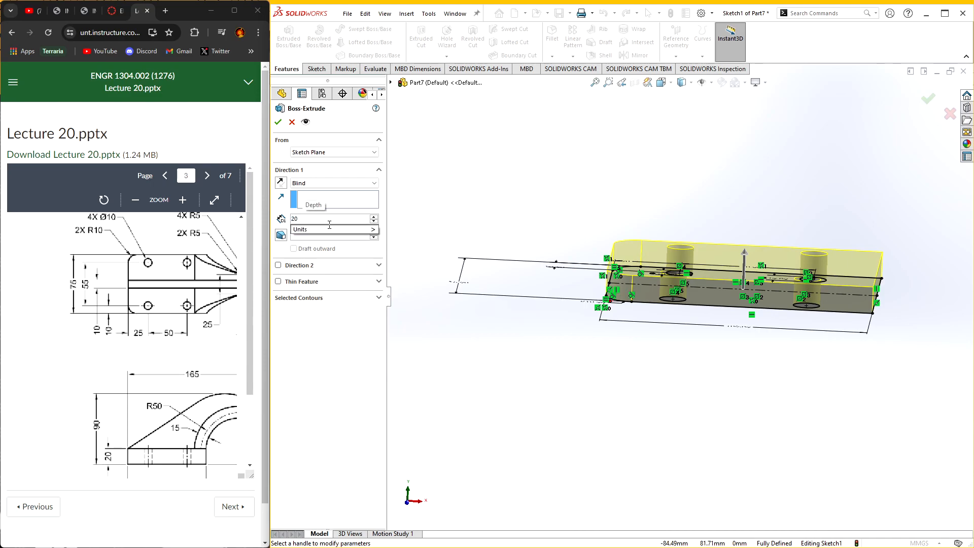
{"action": "key", "text": "Return"}
{"action": "left_click", "coordinate": [278, 122]}
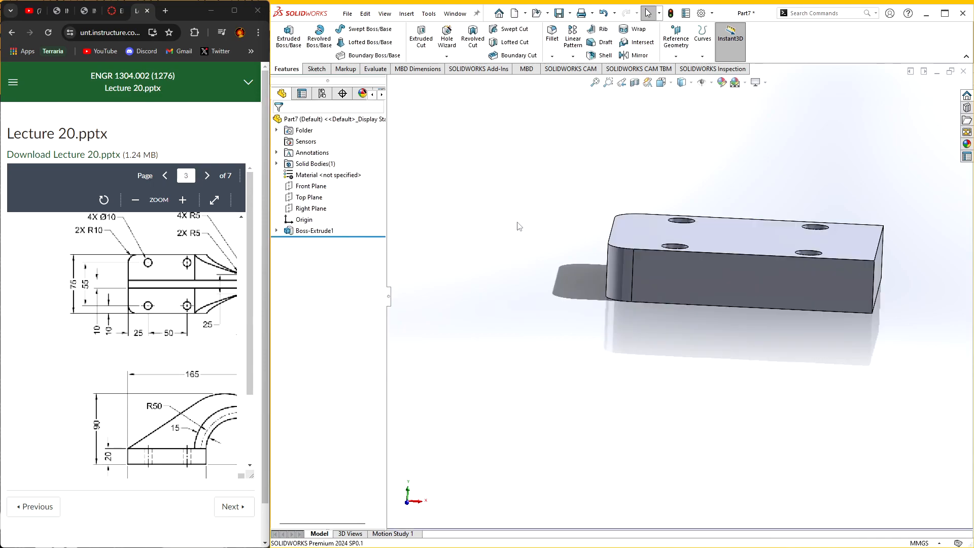
- Create a reference plane midway between the plate's two long side faces
{"action": "middle_click_drag", "start_coordinate": [867, 288], "coordinate": [615, 316], "text": "ctrl"}
{"action": "scroll", "coordinate": [247, 337], "scroll_direction": "right", "scroll_amount": 5}
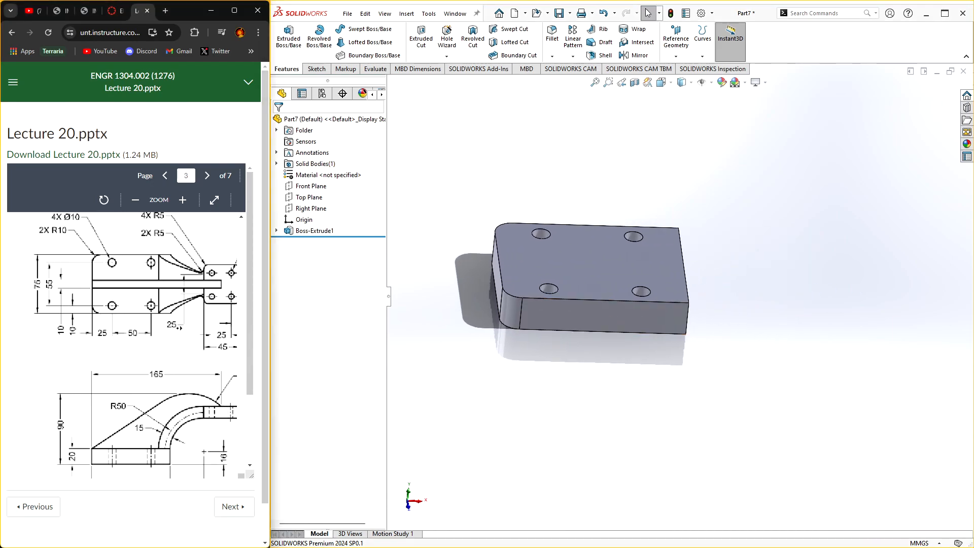
{"action": "left_click", "coordinate": [675, 55]}
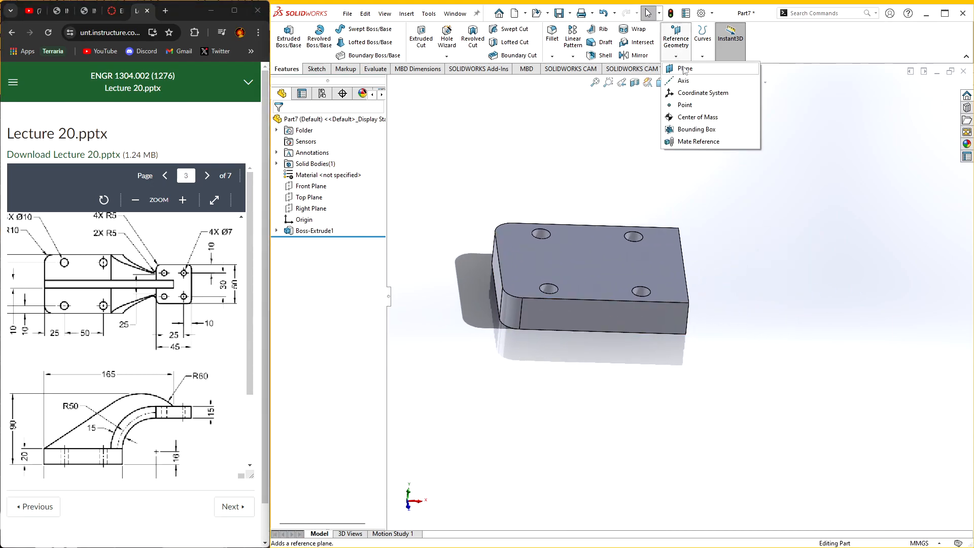
{"action": "left_click", "coordinate": [670, 126]}
{"action": "left_click", "coordinate": [576, 325]}
{"action": "middle_click_drag", "start_coordinate": [597, 308], "coordinate": [571, 236]}
{"action": "left_click", "coordinate": [556, 219]}
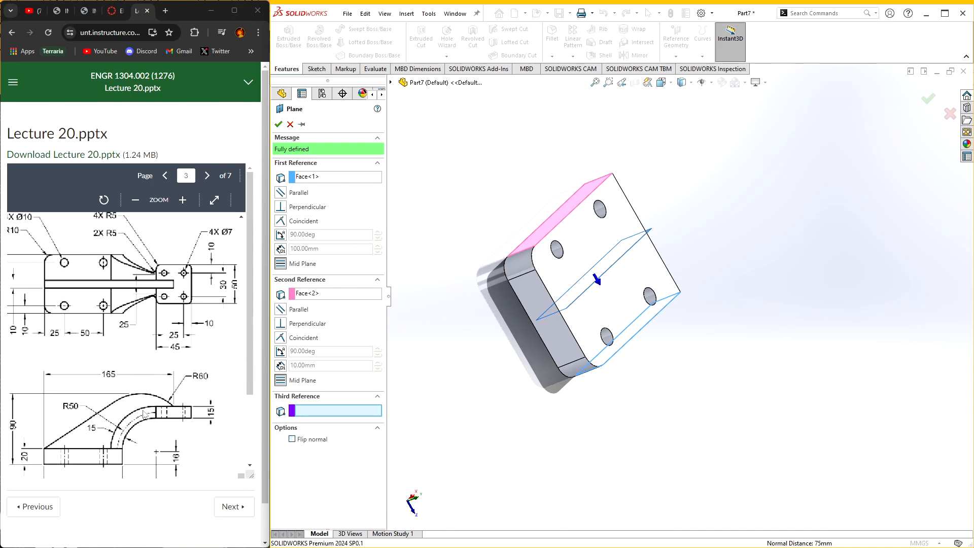
{"action": "middle_click_drag", "start_coordinate": [575, 425], "coordinate": [536, 384]}
{"action": "left_click", "coordinate": [277, 123]}
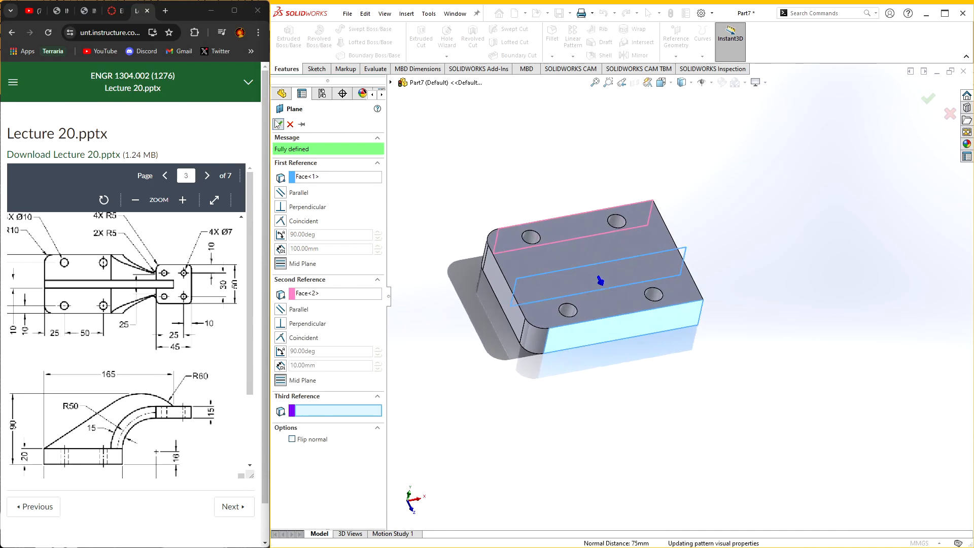
- Enlarge the mid plane's border so it extends above the plate and past its square-cornered end
{"action": "middle_click_drag", "start_coordinate": [716, 278], "coordinate": [685, 268]}
{"action": "left_click", "coordinate": [689, 254]}
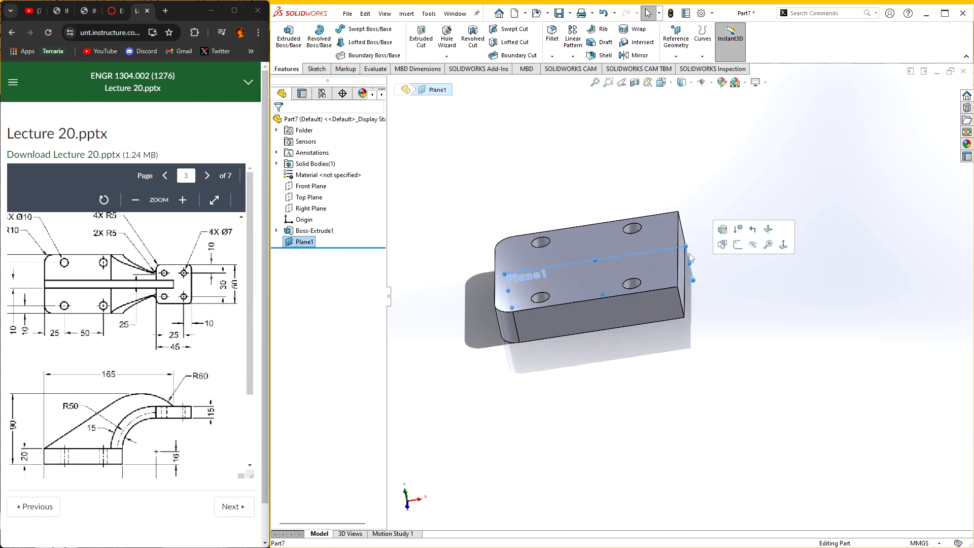
{"action": "left_click_drag", "start_coordinate": [687, 247], "coordinate": [782, 147]}
{"action": "left_click", "coordinate": [847, 243]}
- Start a sketch on the mid plane and draw a 90° centre-point arc about 39.3 mm in radius, rising from the plate's upper edge
{"action": "middle_click_drag", "start_coordinate": [761, 351], "coordinate": [775, 387]}
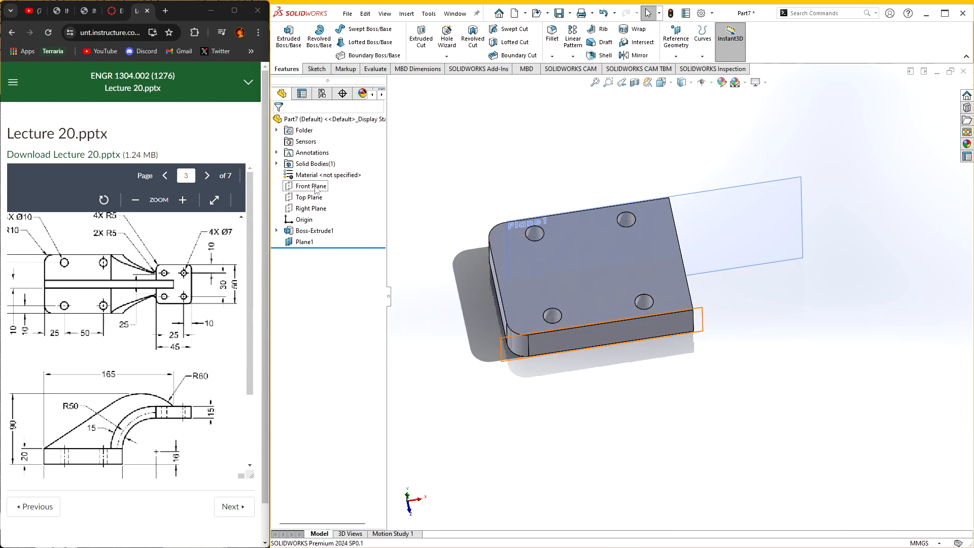
{"action": "right_click", "coordinate": [732, 243]}
{"action": "left_click", "coordinate": [720, 222]}
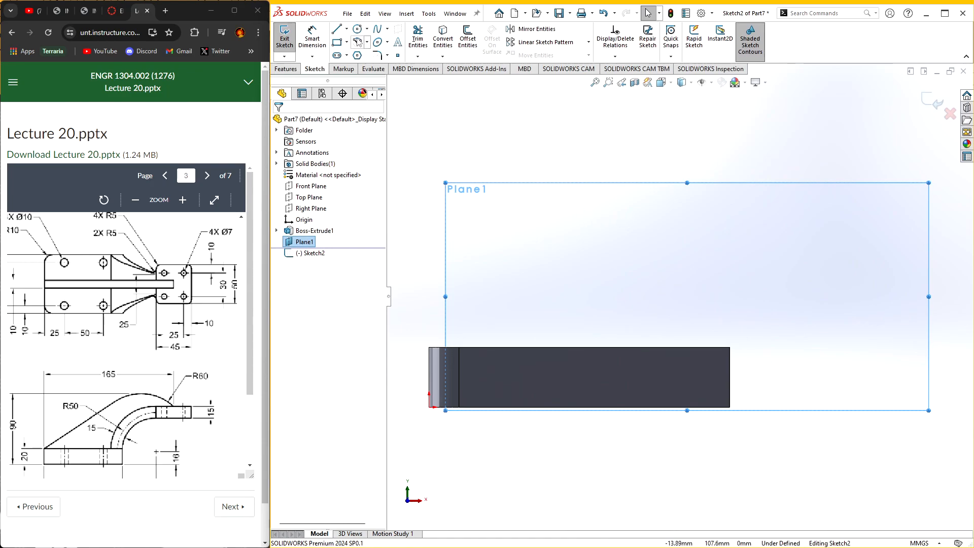
{"action": "left_click", "coordinate": [358, 41]}
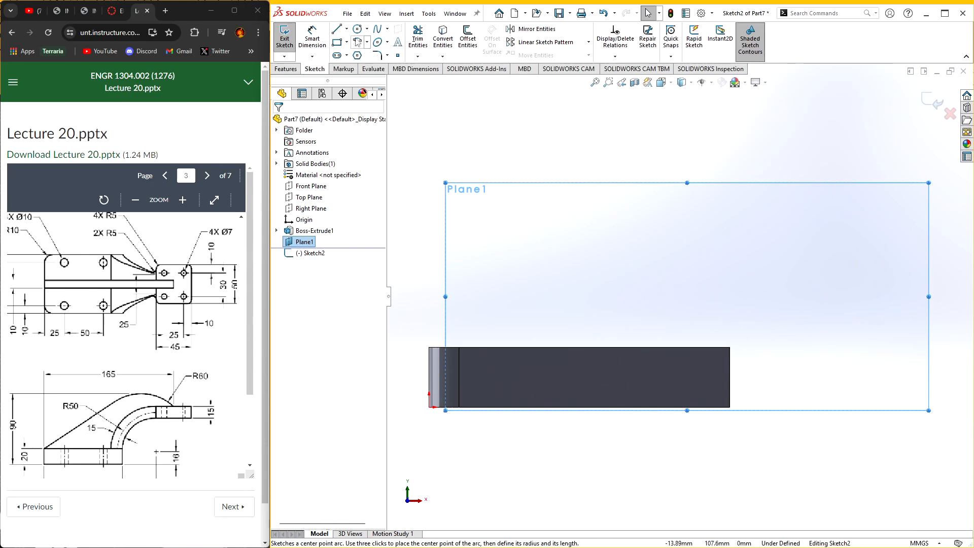
{"action": "left_click", "coordinate": [807, 350]}
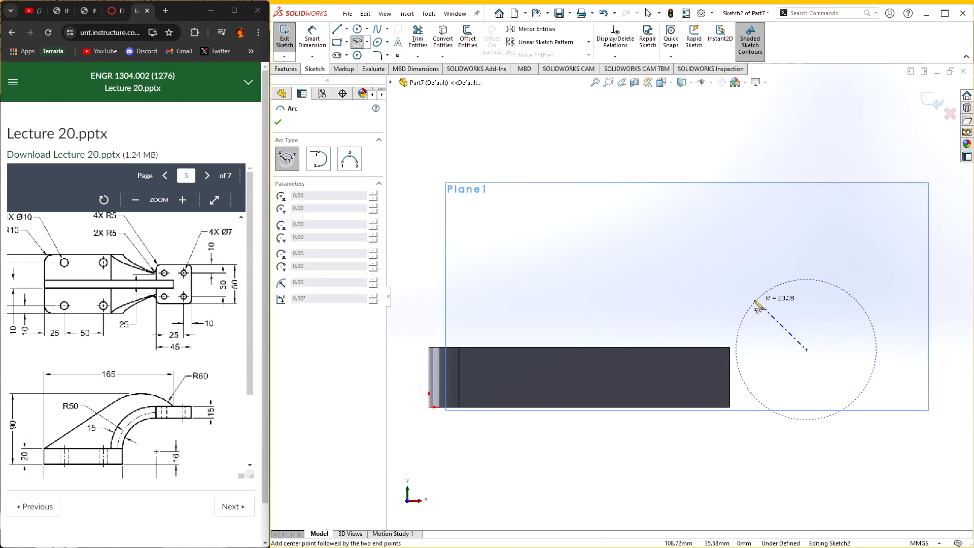
{"action": "left_click", "coordinate": [689, 348]}
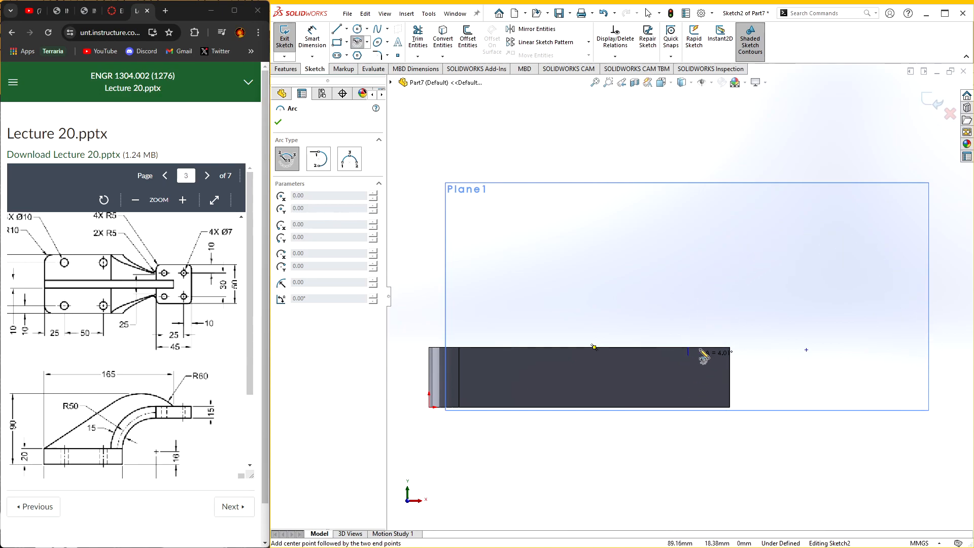
{"action": "left_click", "coordinate": [811, 262]}
{"action": "key", "text": "Escape"}
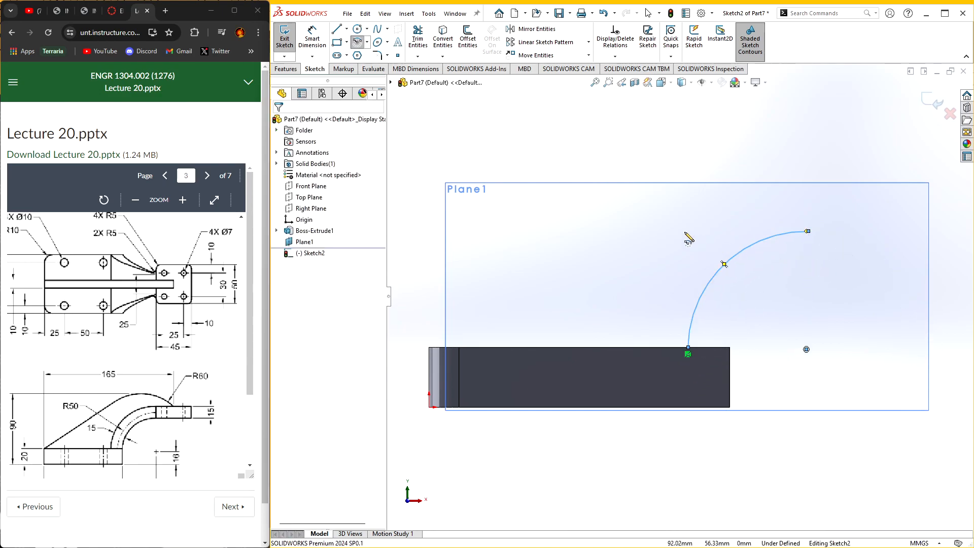
- Dimension the sketched arc's radius and set it to 50 mm
{"action": "left_click", "coordinate": [322, 43]}
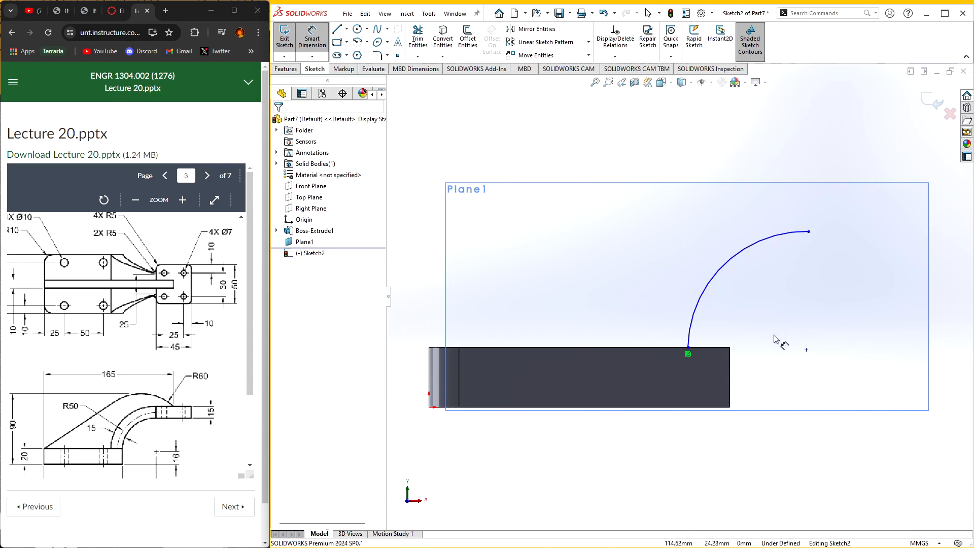
{"action": "left_click", "coordinate": [712, 282]}
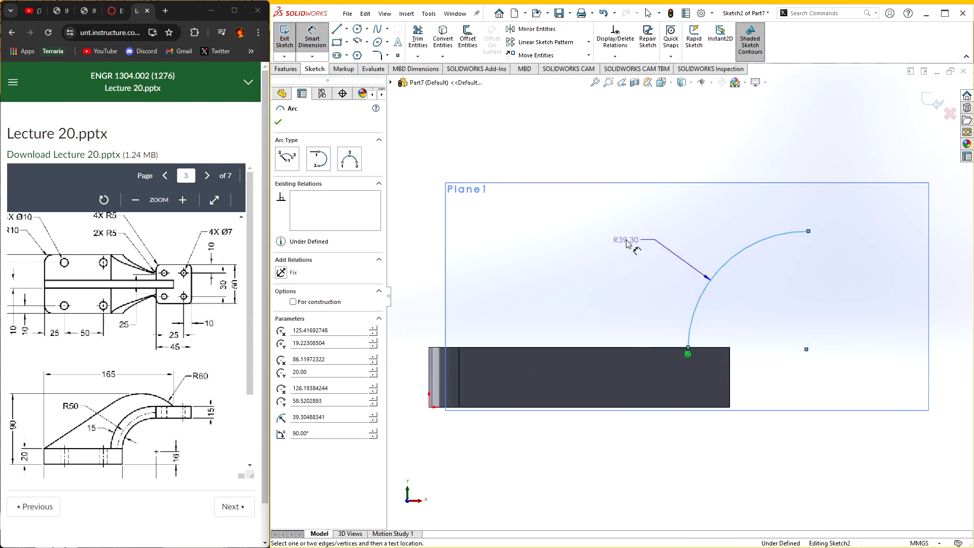
{"action": "left_click", "coordinate": [632, 239]}
{"action": "key", "text": "Return"}
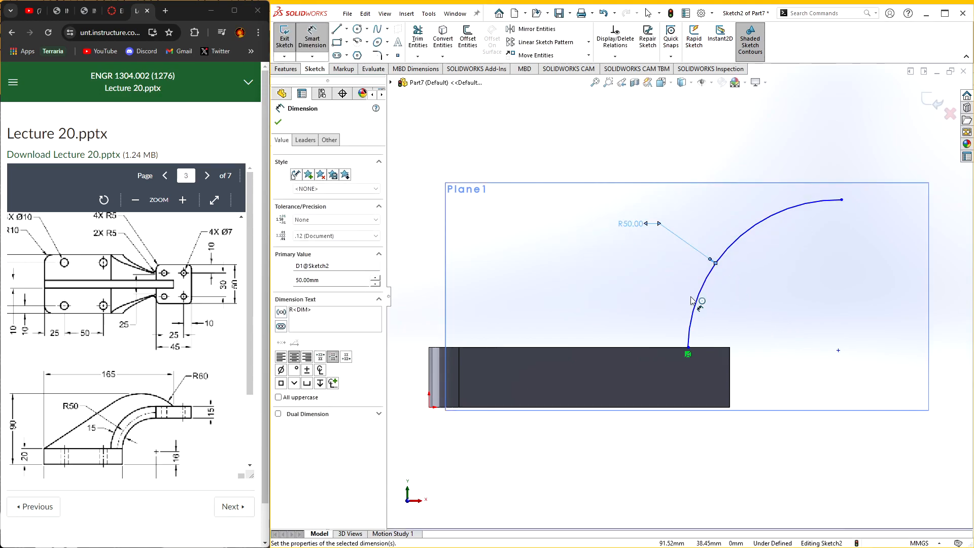
{"action": "left_click", "coordinate": [278, 123]}
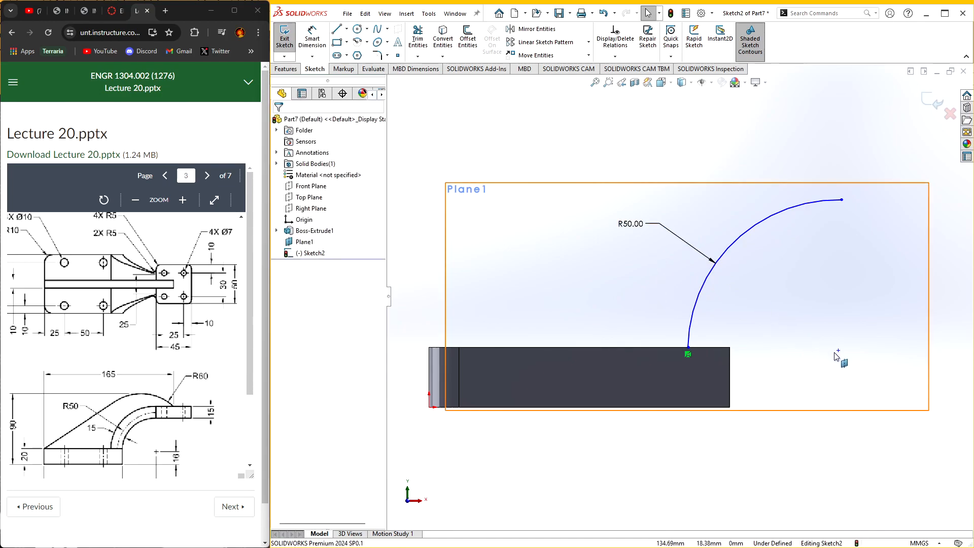
- Move the arc's centre point upward and dimension its height above the plate's lower corner at the origin as 16 mm
{"action": "left_click_drag", "start_coordinate": [838, 350], "coordinate": [841, 321]}
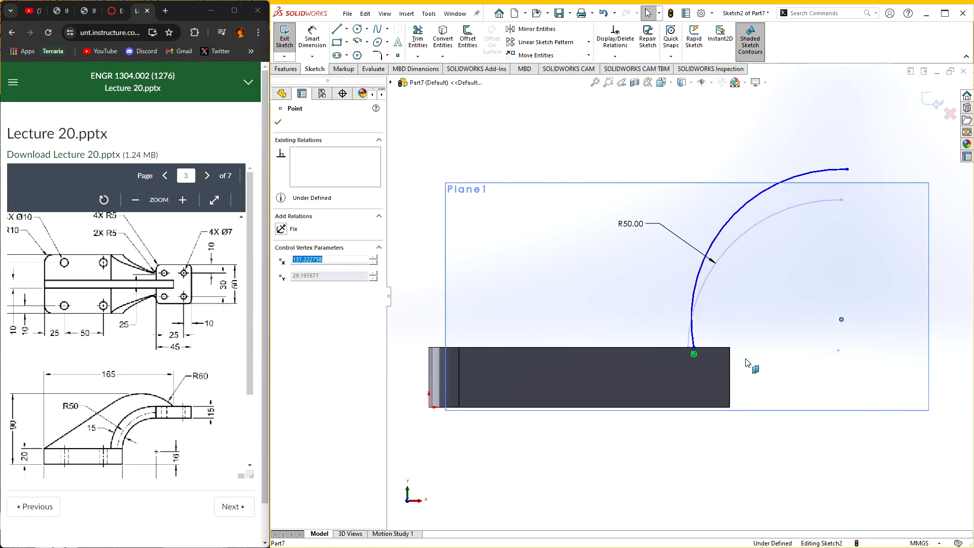
{"action": "left_click", "coordinate": [659, 348], "text": "ctrl"}
{"action": "left_click", "coordinate": [538, 289]}
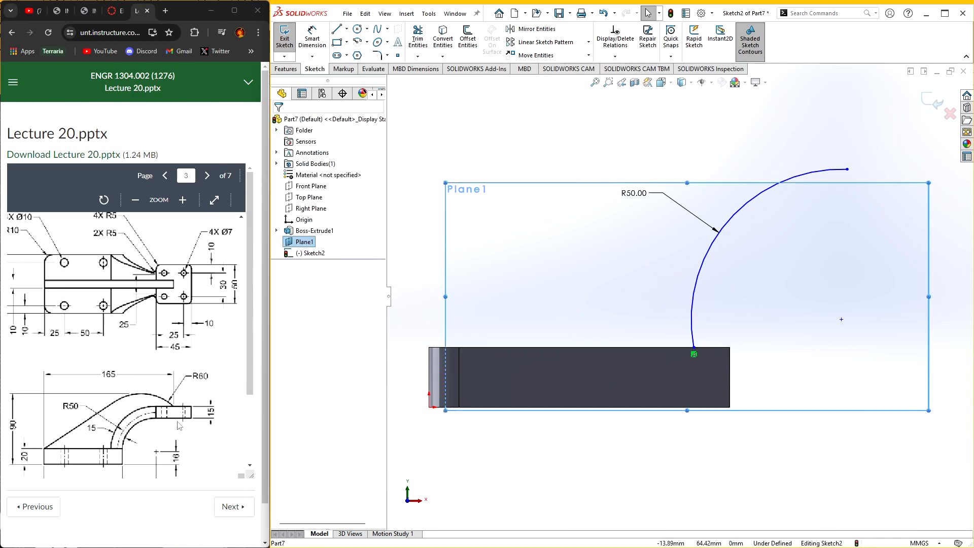
{"action": "scroll", "coordinate": [179, 426], "scroll_direction": "down", "scroll_amount": 1}
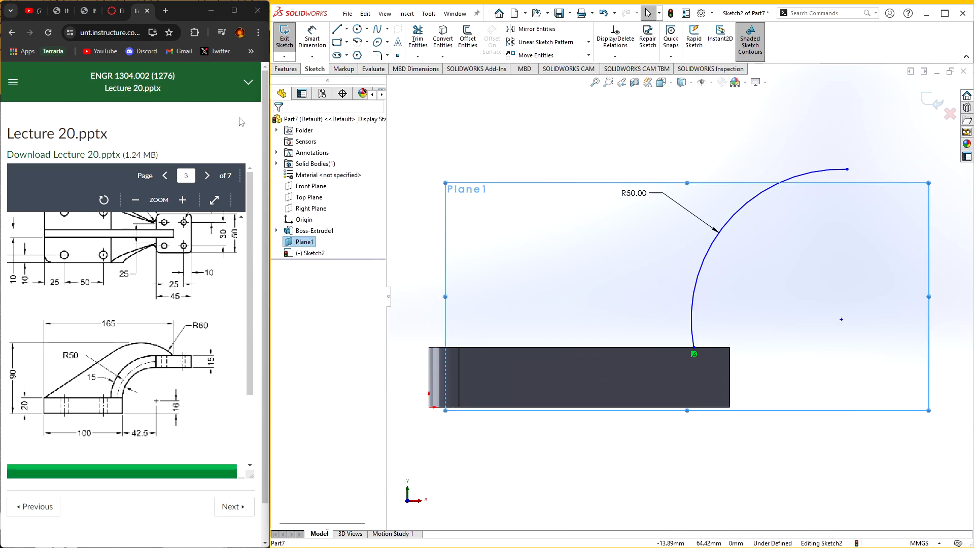
{"action": "left_click", "coordinate": [841, 319]}
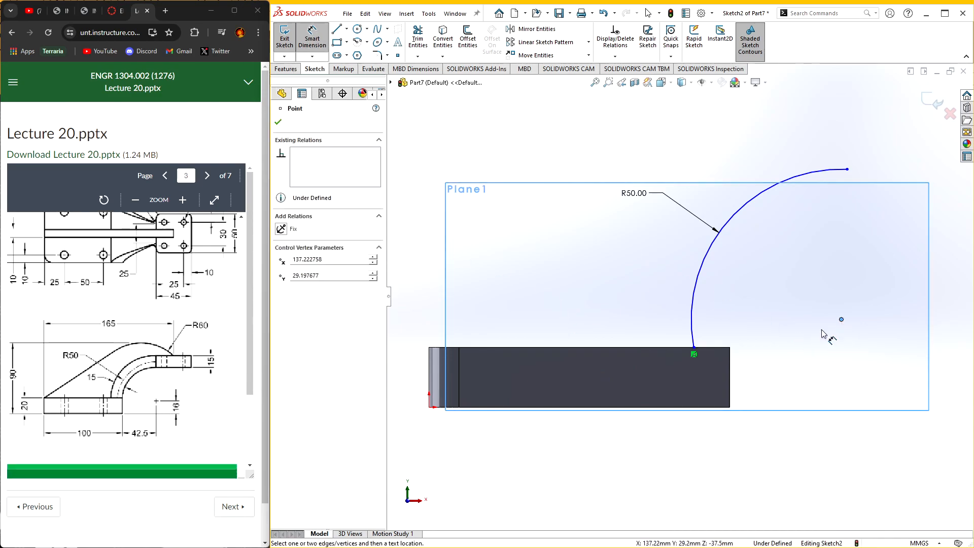
{"action": "left_click", "coordinate": [430, 408]}
{"action": "left_click", "coordinate": [885, 388]}
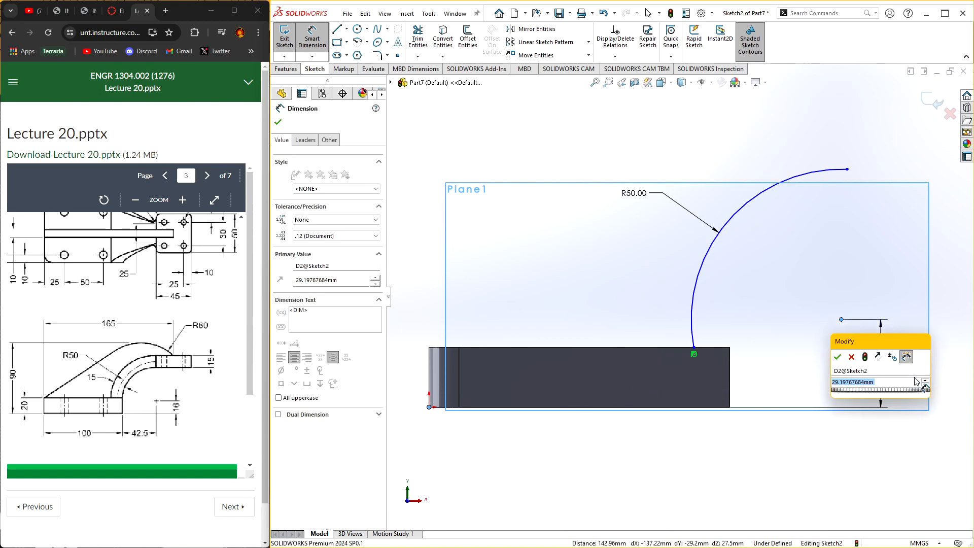
{"action": "type", "text": "16"}
{"action": "key", "text": "Return"}
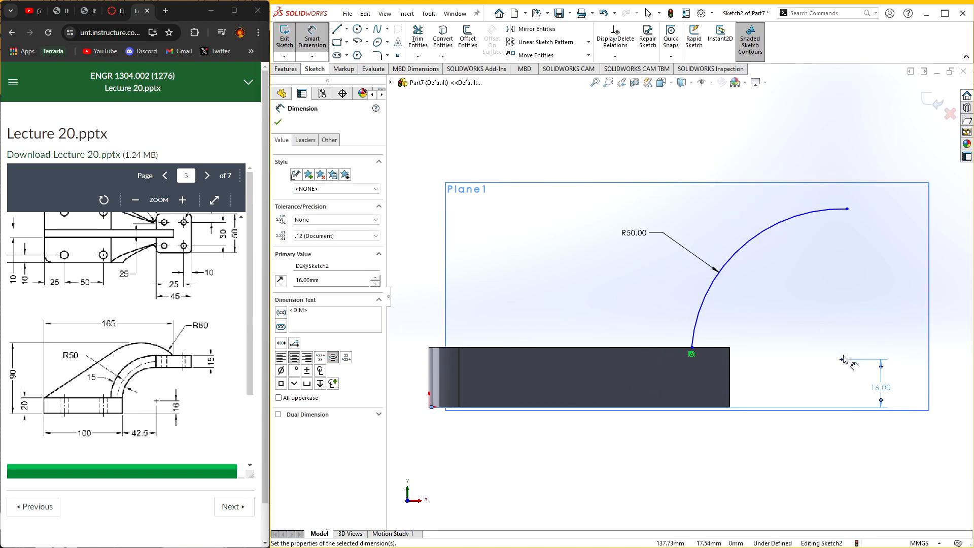
- Dimension the horizontal distance from the plate's origin corner to the arc's centre point as 142.5 mm
{"action": "left_click", "coordinate": [842, 360]}
{"action": "left_click", "coordinate": [430, 407]}
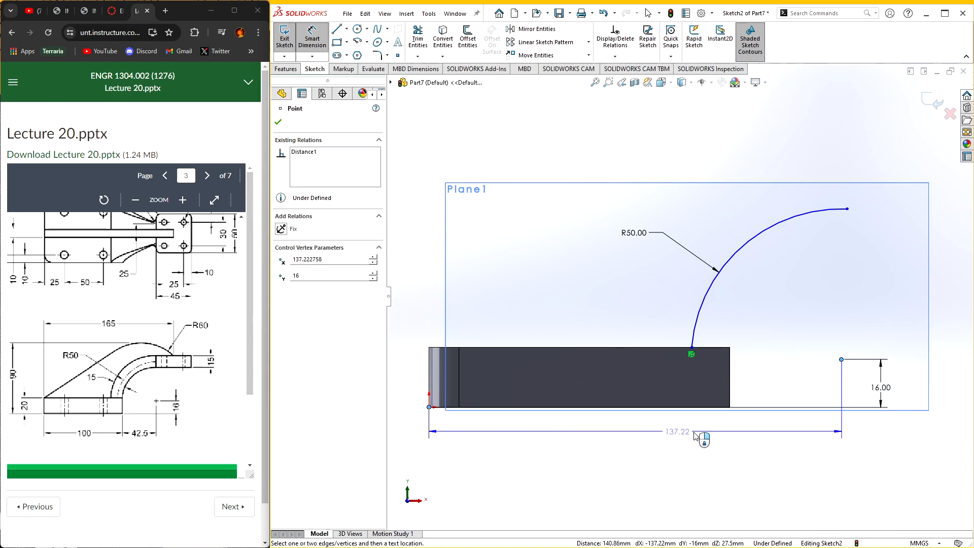
{"action": "left_click", "coordinate": [717, 439]}
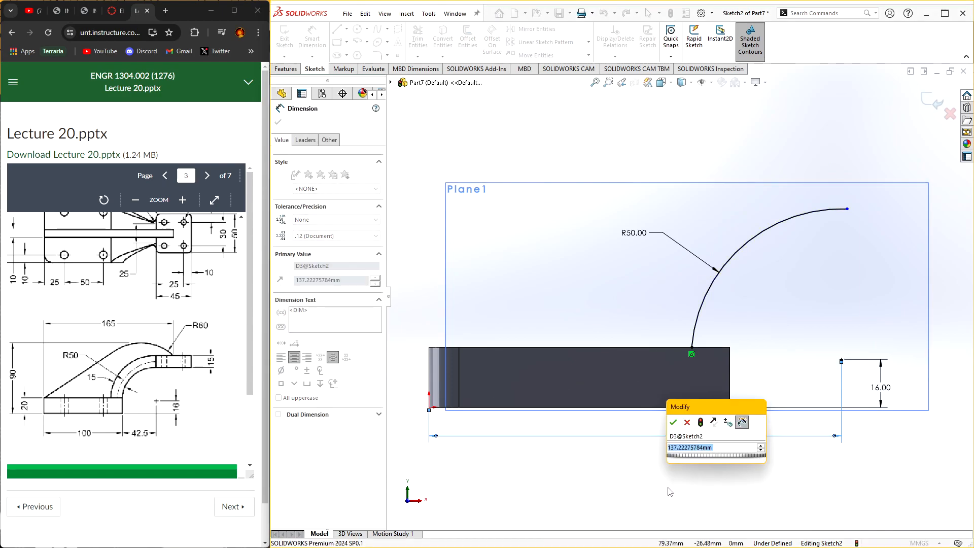
{"action": "type", "text": "142.5"}
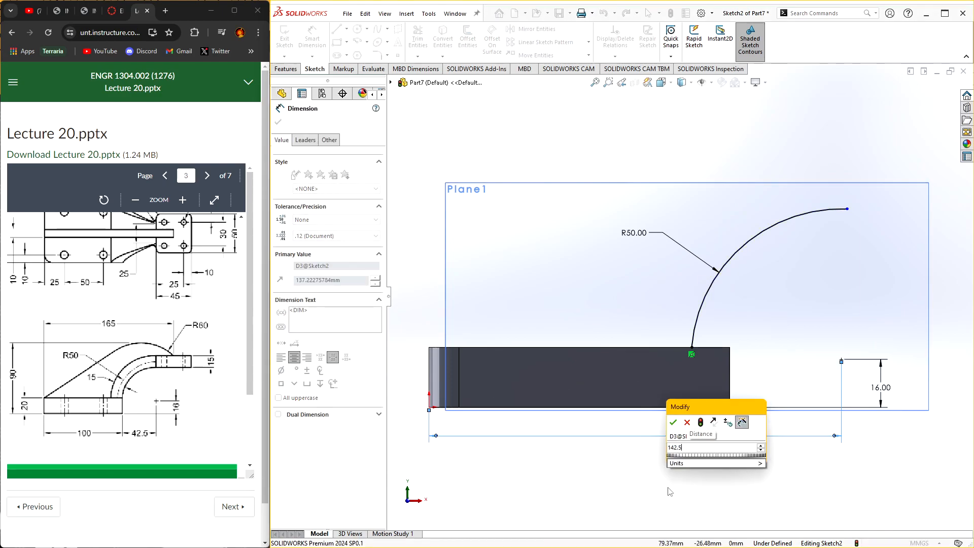
{"action": "key", "text": "Return"}
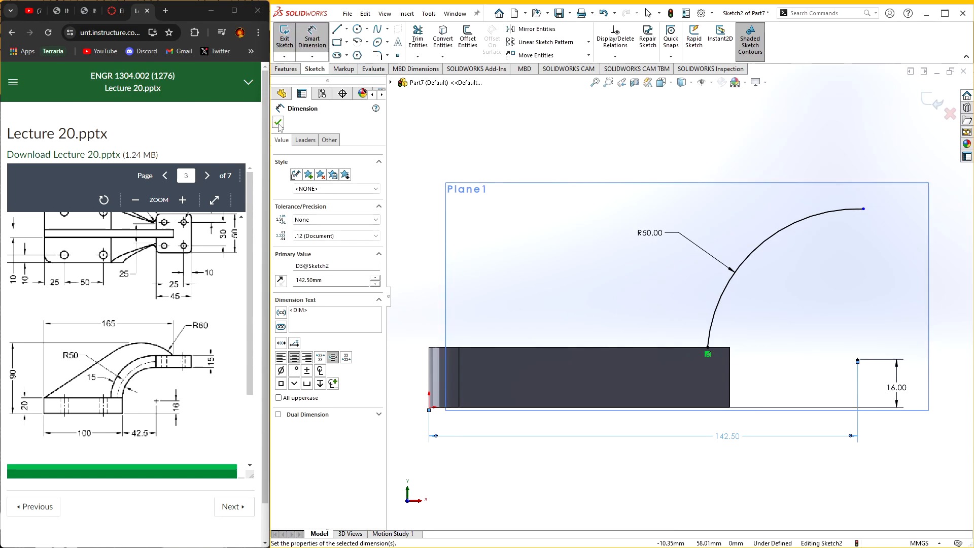
{"action": "left_click", "coordinate": [278, 123]}
- Add a Vertical relation between the arc's upper endpoint and its centre point
{"action": "left_click_drag", "start_coordinate": [863, 208], "coordinate": [837, 210]}
{"action": "left_click", "coordinate": [858, 359], "text": "ctrl"}
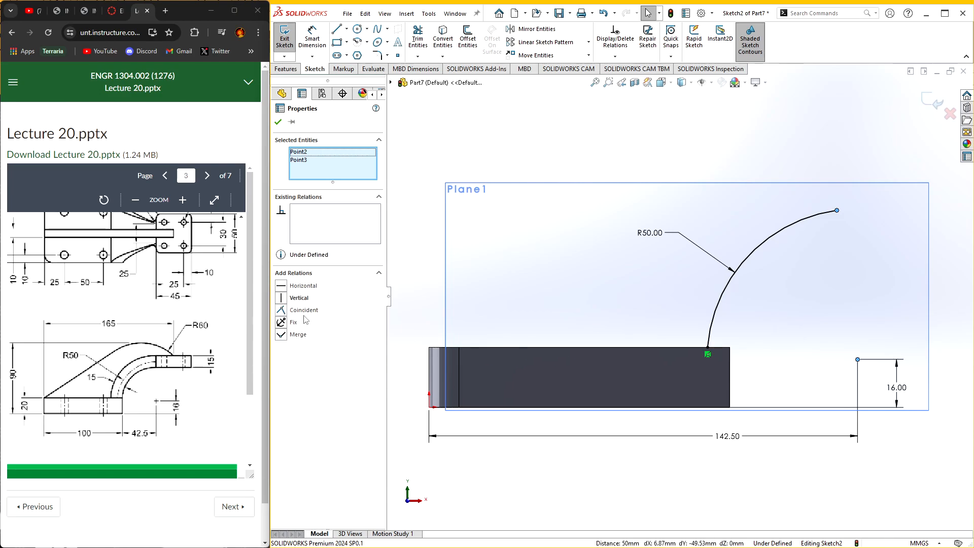
{"action": "left_click", "coordinate": [281, 298]}
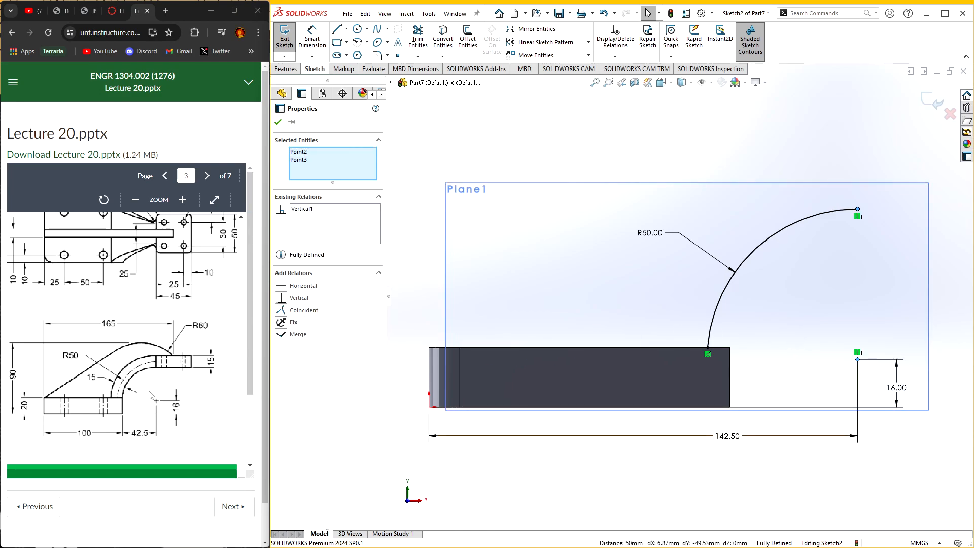
{"action": "left_click", "coordinate": [736, 135]}
- Exit the arc sketch and hide the mid plane, Plane1
{"action": "middle_click_drag", "start_coordinate": [843, 213], "coordinate": [714, 223], "text": "ctrl"}
{"action": "scroll", "coordinate": [715, 222], "scroll_direction": "up", "scroll_amount": 1}
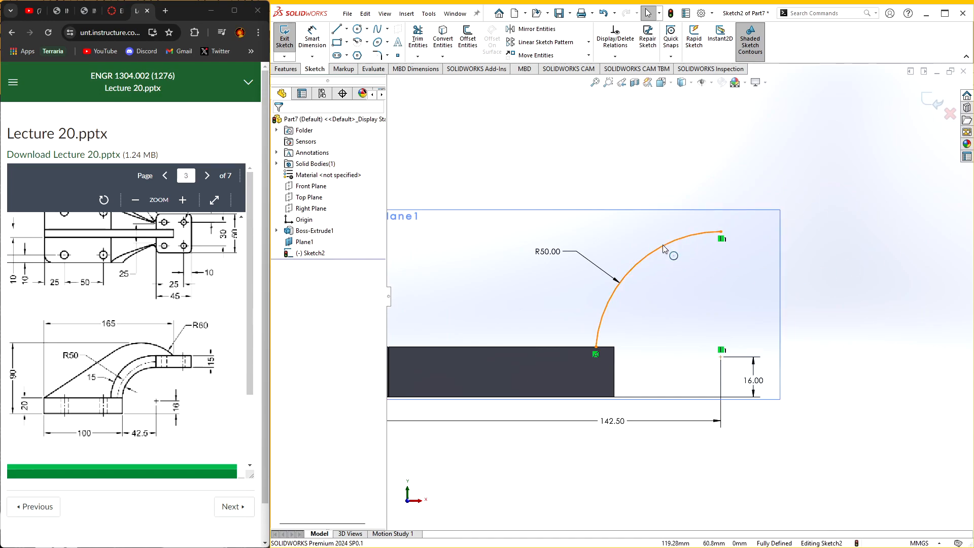
{"action": "middle_click_drag", "start_coordinate": [663, 244], "coordinate": [720, 207]}
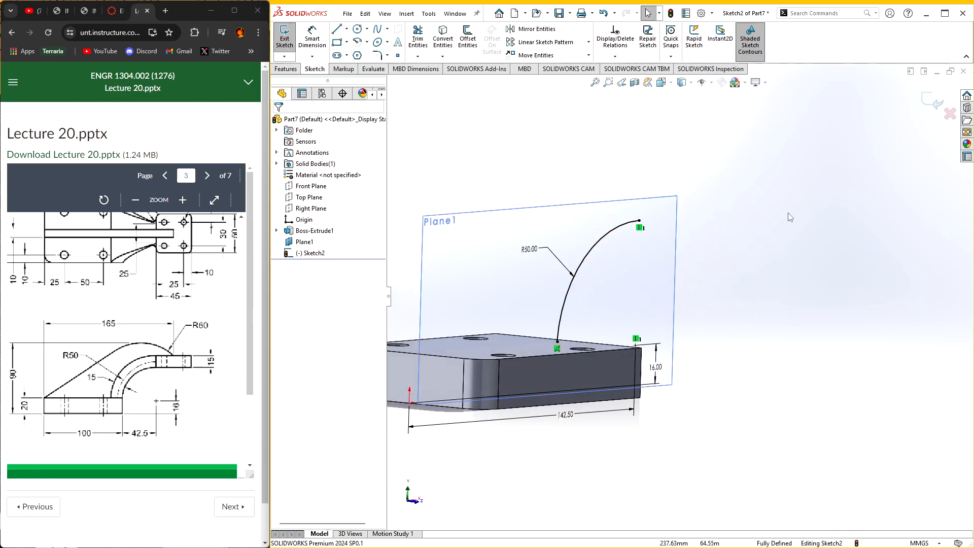
{"action": "left_click", "coordinate": [938, 105]}
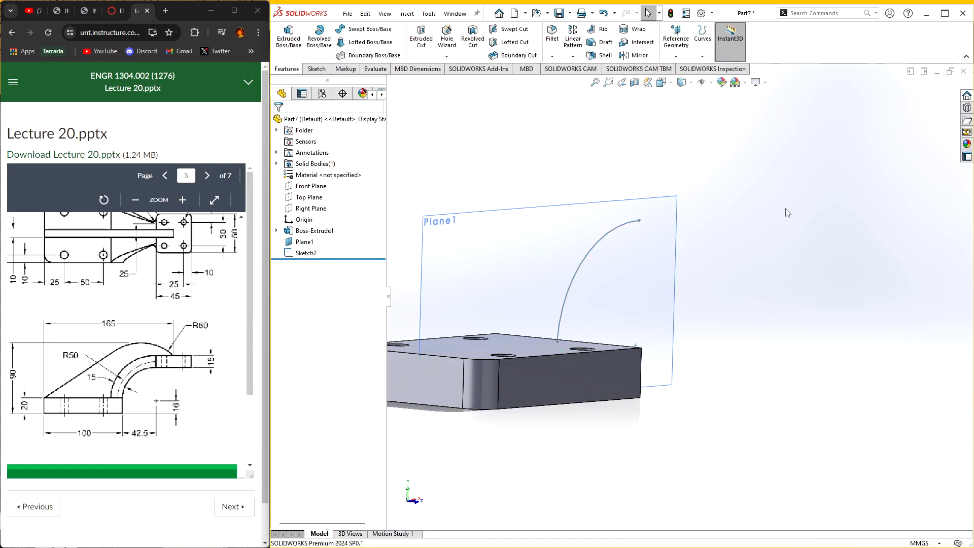
{"action": "mouse_move", "coordinate": [787, 212]}
{"action": "middle_mouse_down"}
{"action": "mouse_move", "coordinate": [699, 283]}
{"action": "mouse_move", "coordinate": [739, 246]}
{"action": "middle_mouse_up"}
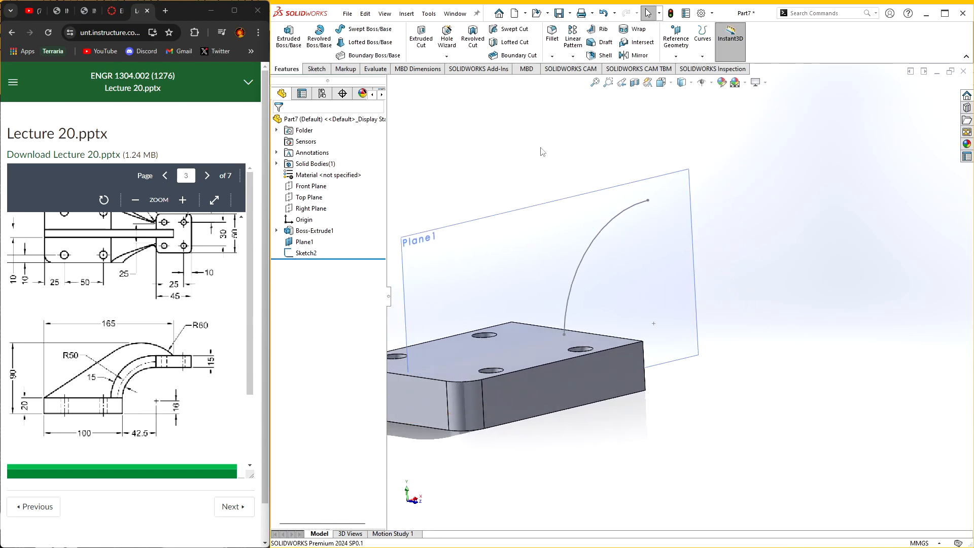
{"action": "scroll", "coordinate": [173, 369], "scroll_direction": "up", "scroll_amount": 3}
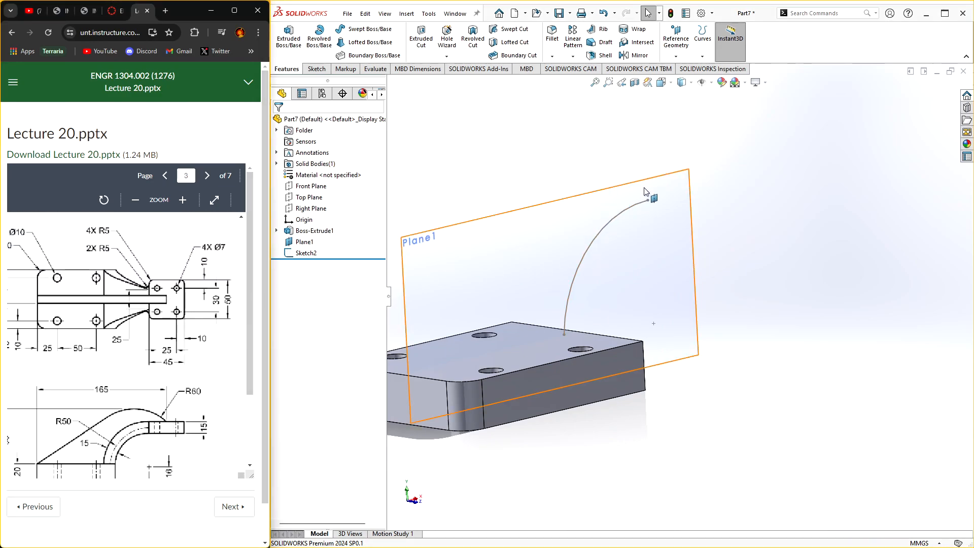
{"action": "right_click", "coordinate": [680, 183]}
{"action": "left_click", "coordinate": [722, 173]}
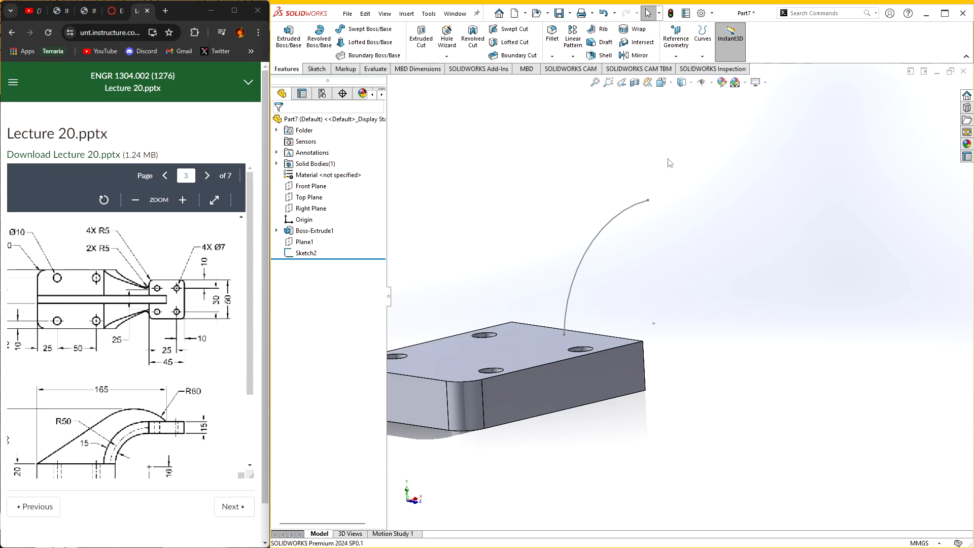
- Try to create a reference plane through the arc's upper endpoint and parallel to the Top Plane
{"action": "left_click", "coordinate": [676, 38]}
{"action": "left_click", "coordinate": [682, 67]}
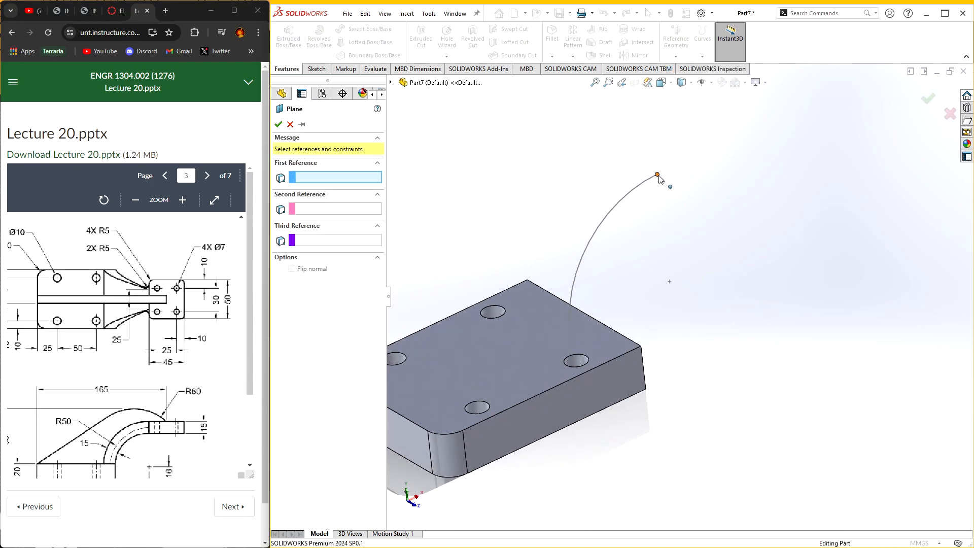
{"action": "left_click", "coordinate": [658, 175]}
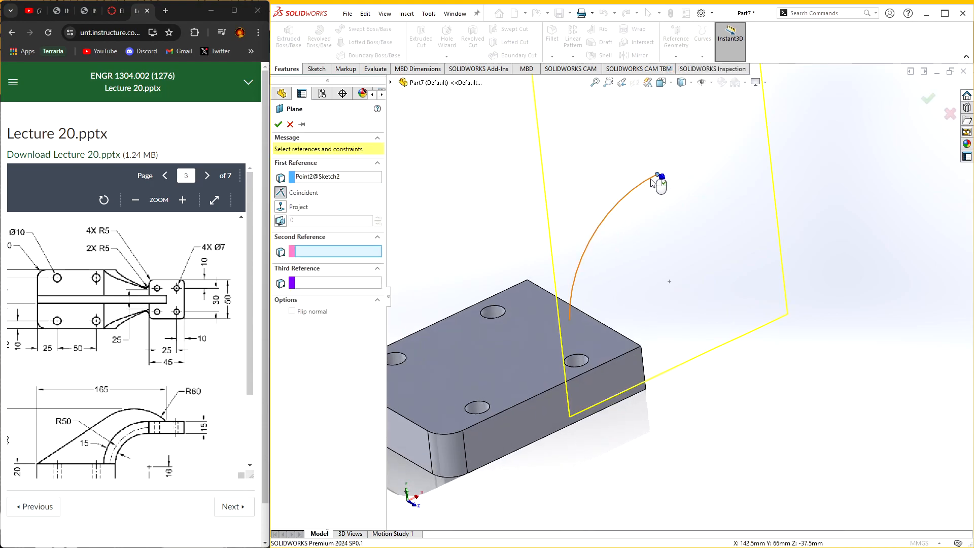
{"action": "left_click", "coordinate": [391, 83]}
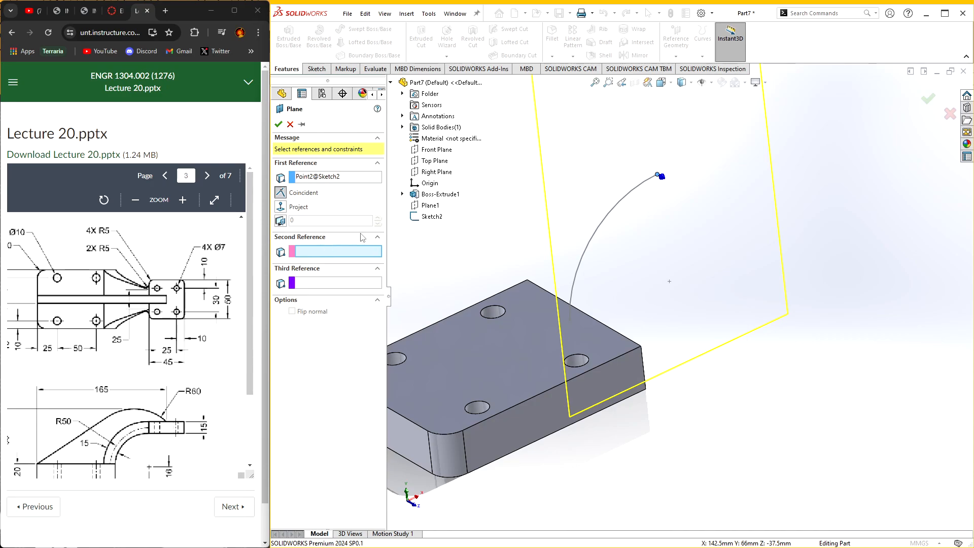
{"action": "left_click", "coordinate": [435, 160]}
{"action": "left_click", "coordinate": [278, 124]}
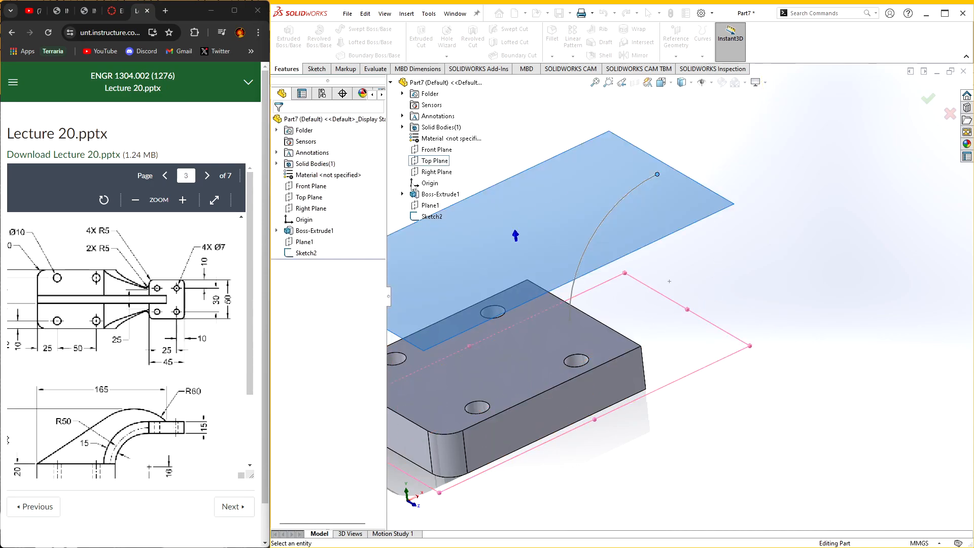
- Create a reference plane parallel to the Top Plane and coincident with the arc's upper endpoint
{"action": "middle_click_drag", "start_coordinate": [700, 239], "coordinate": [723, 252]}
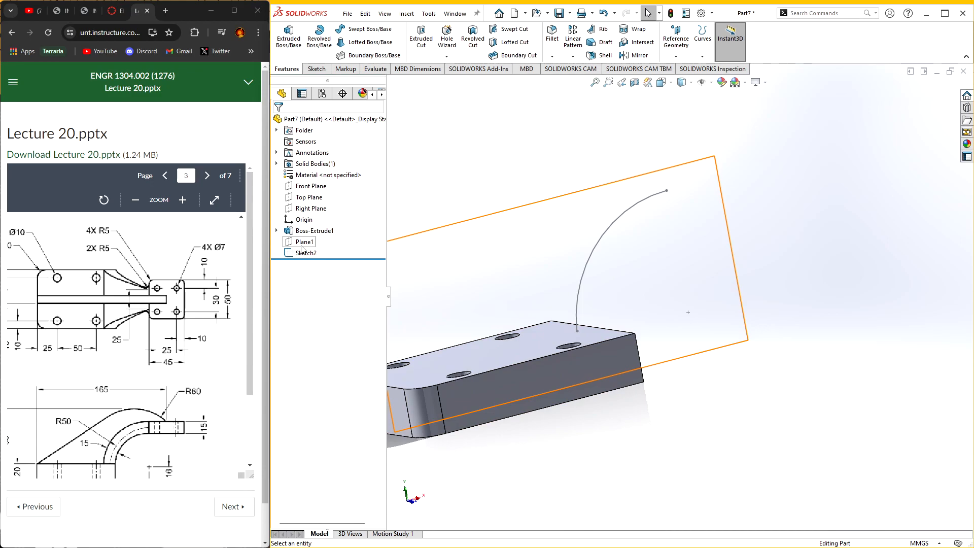
{"action": "left_click", "coordinate": [675, 38]}
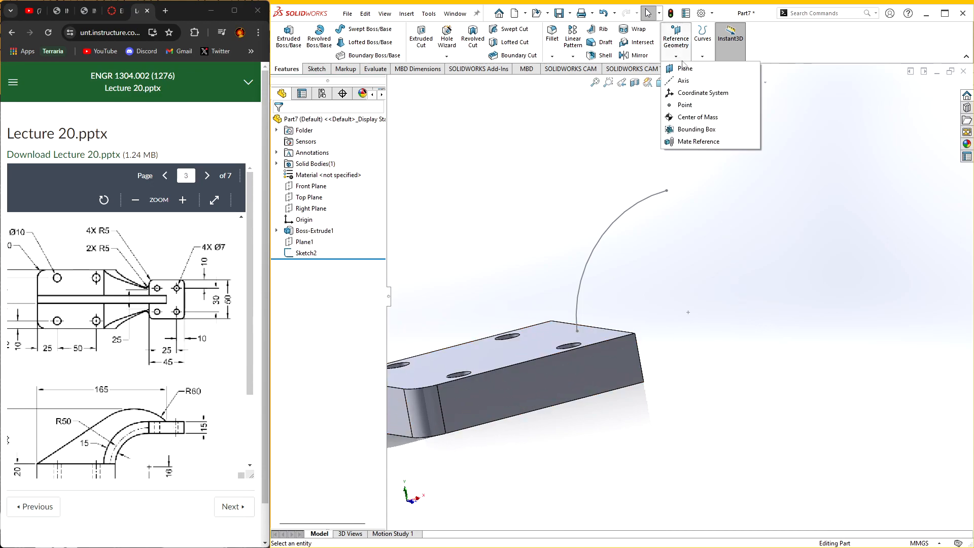
{"action": "left_click", "coordinate": [680, 67]}
{"action": "left_click", "coordinate": [666, 191]}
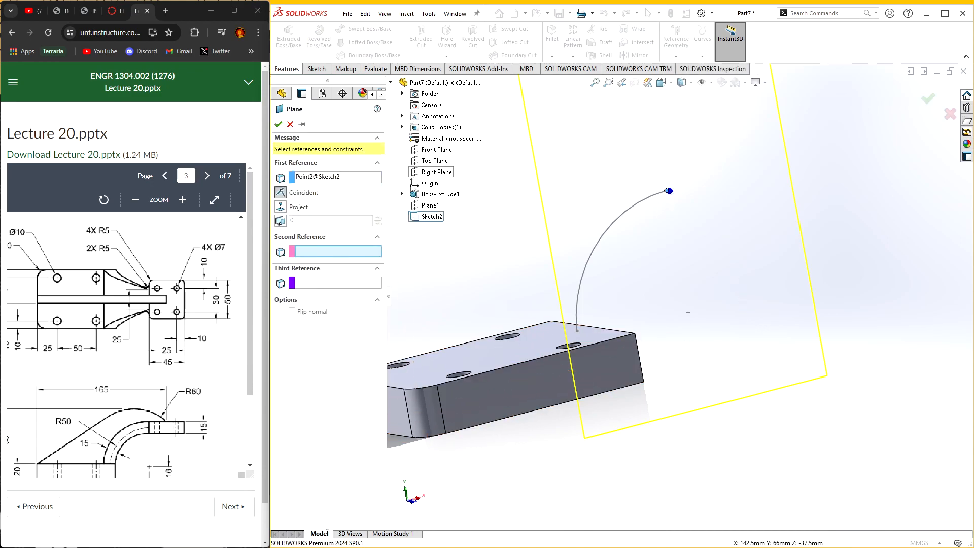
{"action": "left_click", "coordinate": [435, 160]}
{"action": "left_click", "coordinate": [278, 125]}
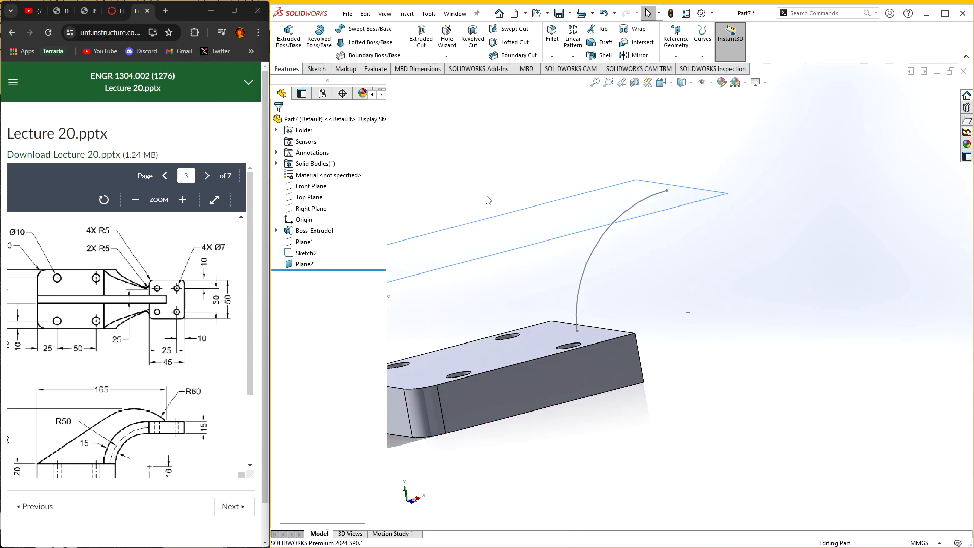
- Resize the new horizontal plane's border so it surrounds the arc's upper endpoint and extends outward beyond the plate
{"action": "middle_click_drag", "start_coordinate": [487, 197], "coordinate": [552, 224]}
{"action": "scroll", "coordinate": [553, 225], "scroll_direction": "up", "scroll_amount": 2}
{"action": "left_click", "coordinate": [547, 288]}
{"action": "left_click_drag", "start_coordinate": [533, 304], "coordinate": [683, 131]}
{"action": "left_click", "coordinate": [718, 223]}
{"action": "middle_click_drag", "start_coordinate": [726, 236], "coordinate": [676, 266]}
{"action": "left_click", "coordinate": [653, 201]}
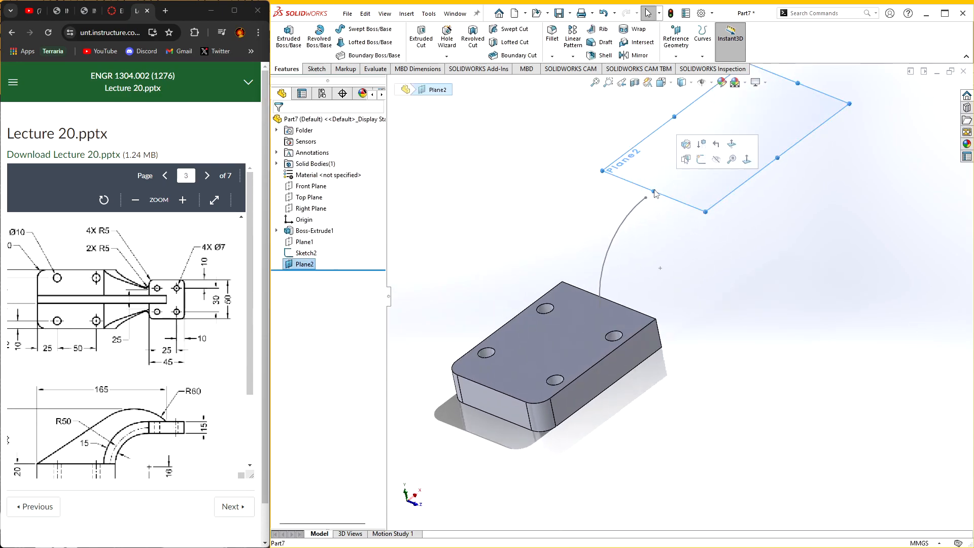
{"action": "middle_click_drag", "start_coordinate": [654, 208], "coordinate": [707, 234]}
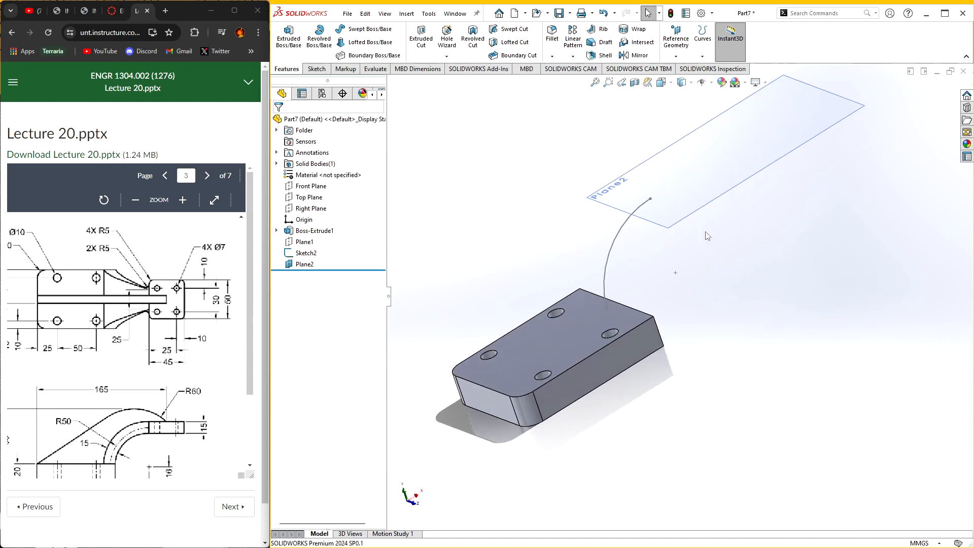
- Start a sketch on Plane2 and draw a corner rectangle just beyond the arc's endpoint, spanning both sides of the arc's line
{"action": "right_click", "coordinate": [682, 179]}
{"action": "left_click", "coordinate": [691, 166]}
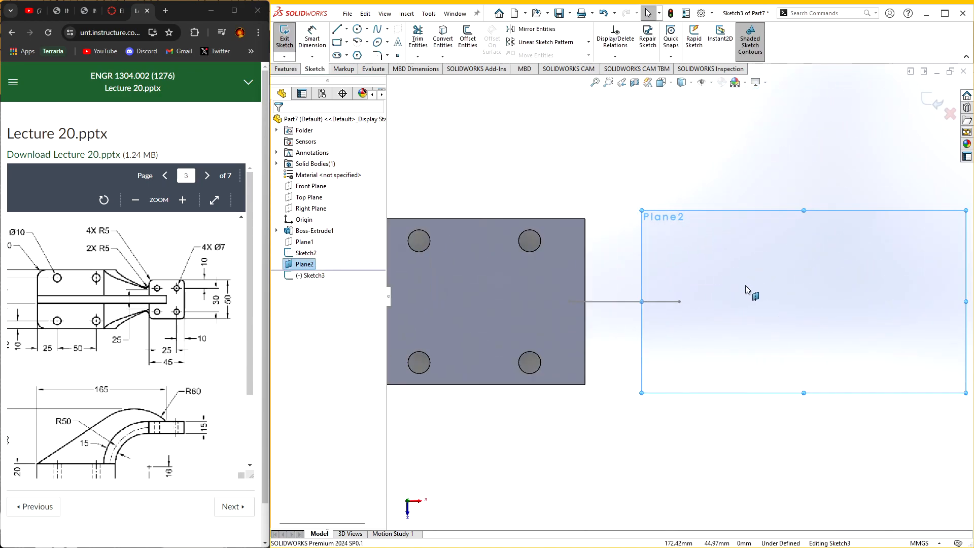
{"action": "left_click", "coordinate": [341, 45]}
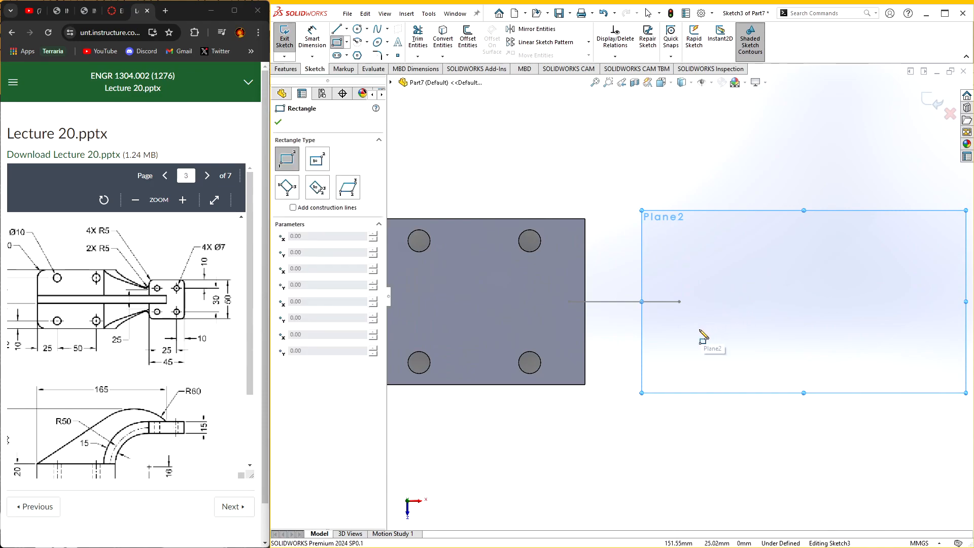
{"action": "left_click_drag", "start_coordinate": [700, 330], "coordinate": [800, 244]}
{"action": "left_click", "coordinate": [277, 122]}
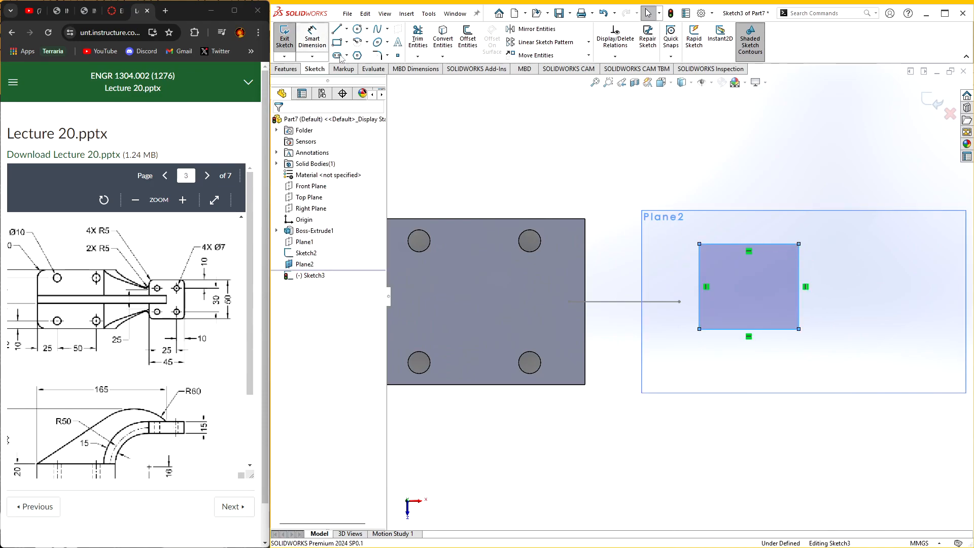
- Dimension the rectangle on Plane2 to 45 mm wide and 50 mm high
{"action": "key", "text": "d"}
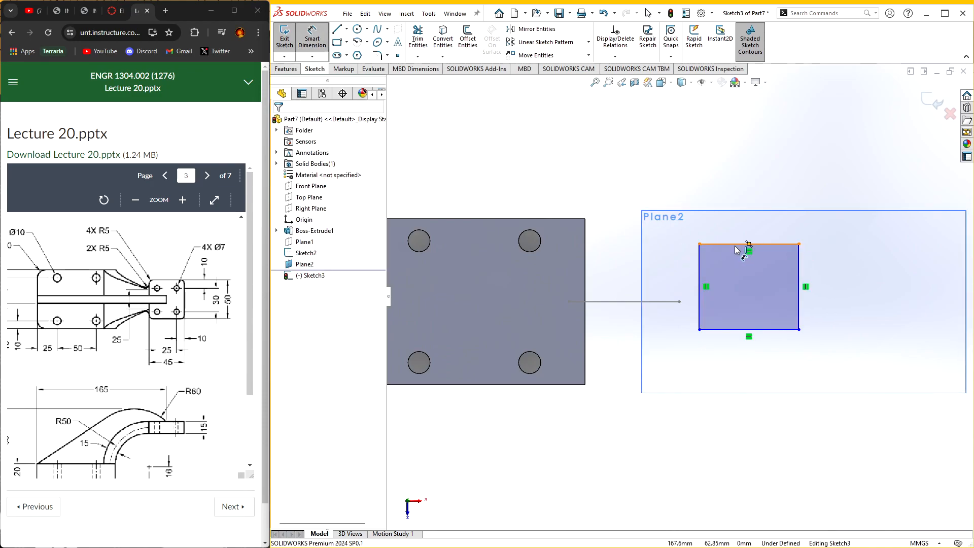
{"action": "left_click", "coordinate": [740, 245]}
{"action": "left_click", "coordinate": [741, 202]}
{"action": "type", "text": "45"}
{"action": "key", "text": "Return"}
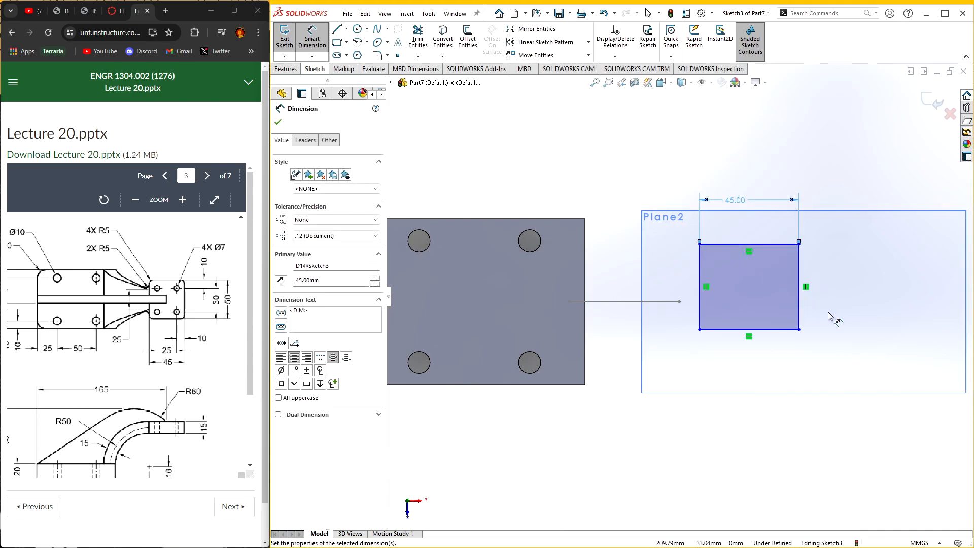
{"action": "left_click", "coordinate": [800, 310]}
{"action": "left_click", "coordinate": [834, 305]}
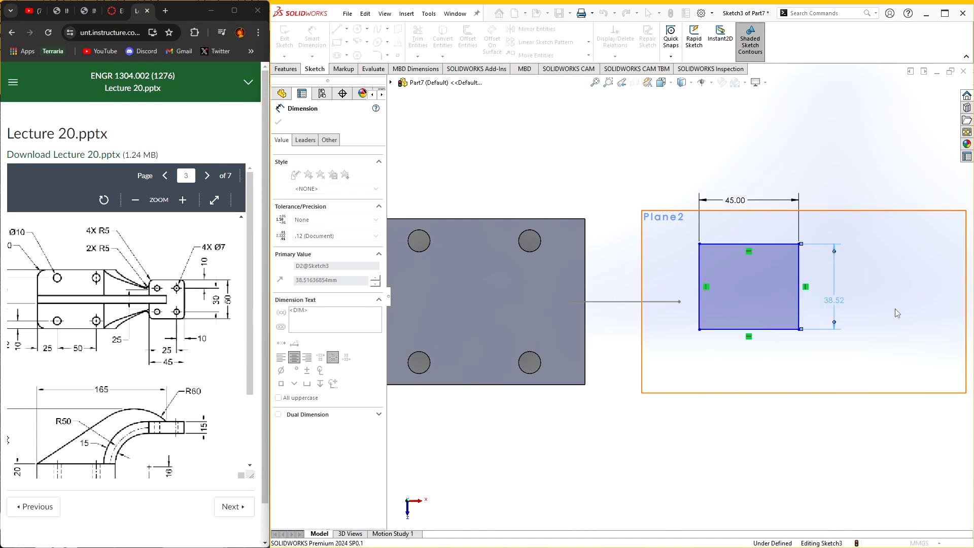
{"action": "type", "text": "50"}
{"action": "key", "text": "Return"}
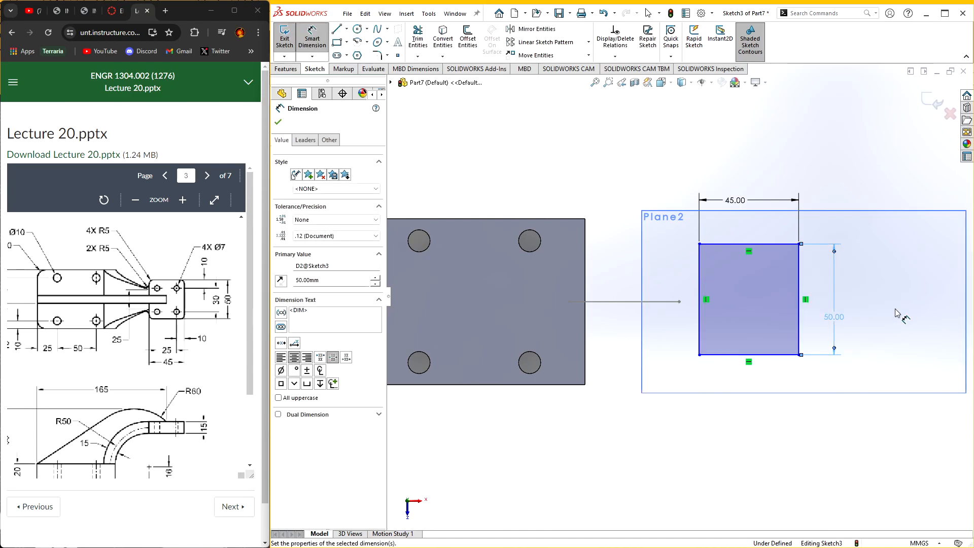
- Set the rectangle's height dimension to 60 mm
{"action": "double_click", "coordinate": [835, 317]}
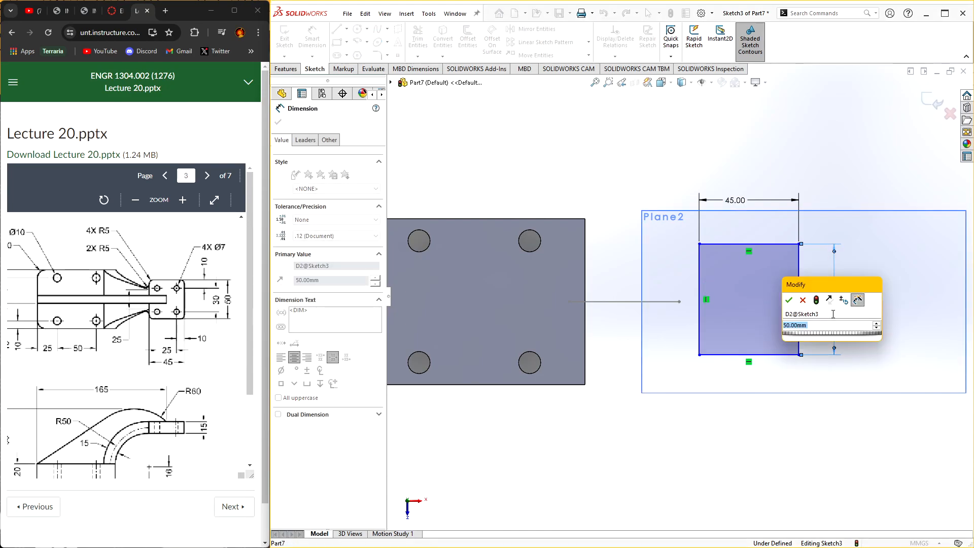
{"action": "type", "text": "60"}
{"action": "key", "text": "Return"}
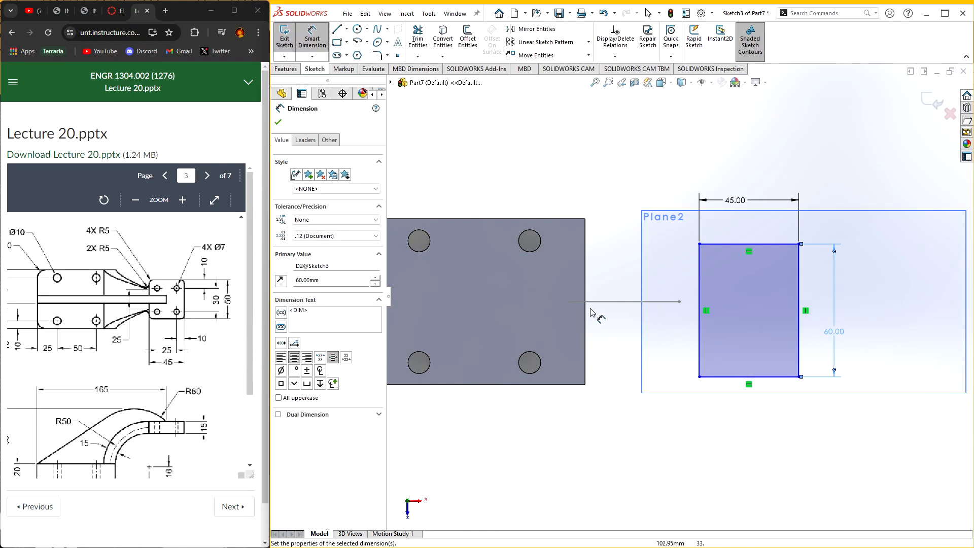
{"action": "left_click", "coordinate": [279, 123]}
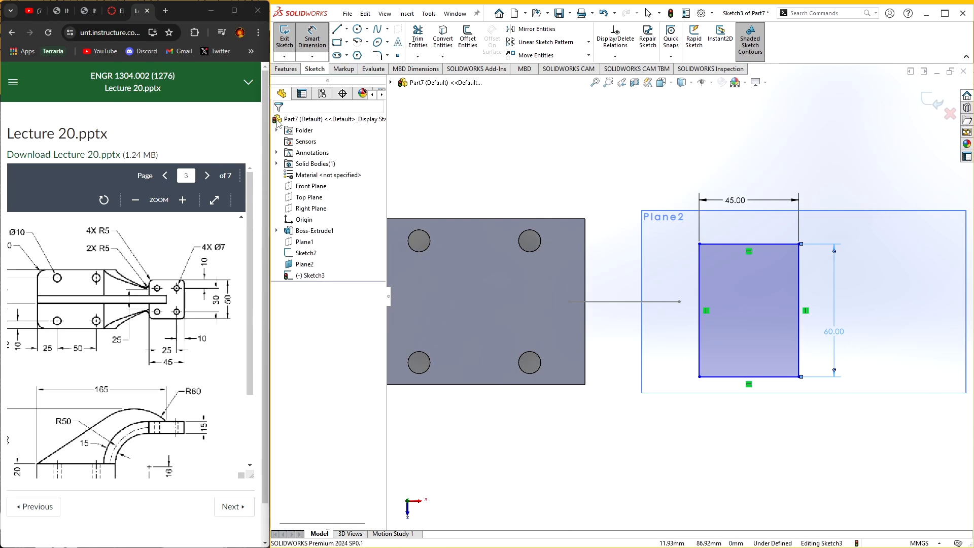
- Round all four corners of the rectangle with 5 mm sketch fillets
{"action": "left_click", "coordinate": [377, 54]}
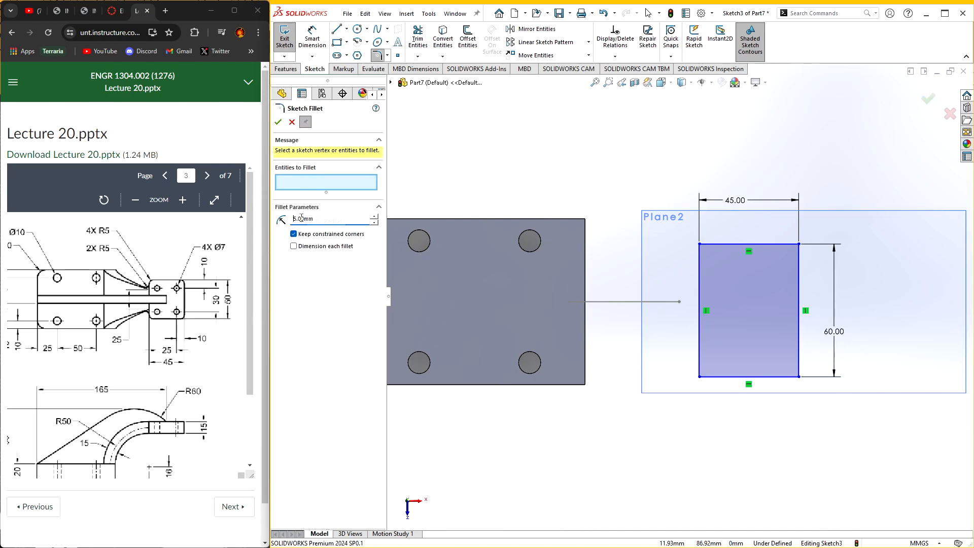
{"action": "left_click", "coordinate": [278, 122]}
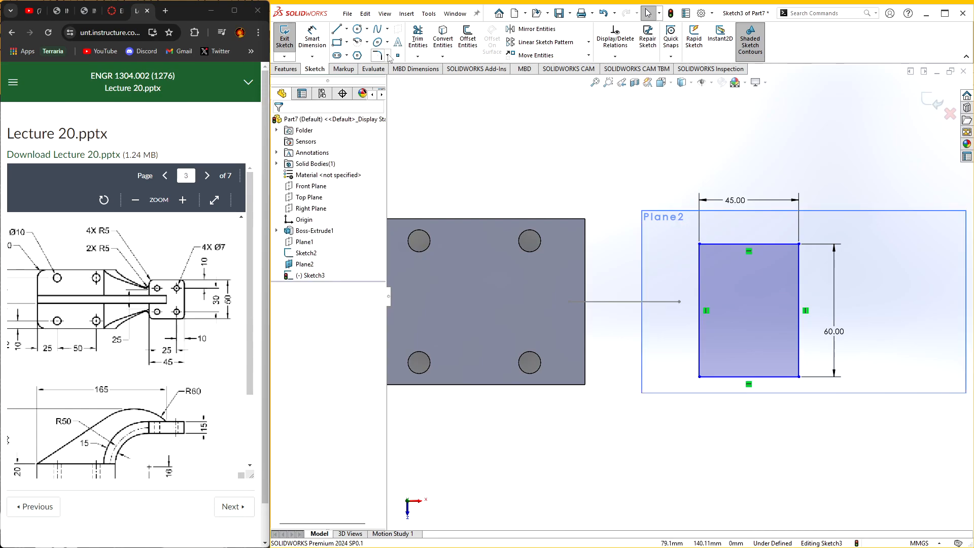
{"action": "left_click", "coordinate": [378, 54]}
{"action": "left_click", "coordinate": [699, 245]}
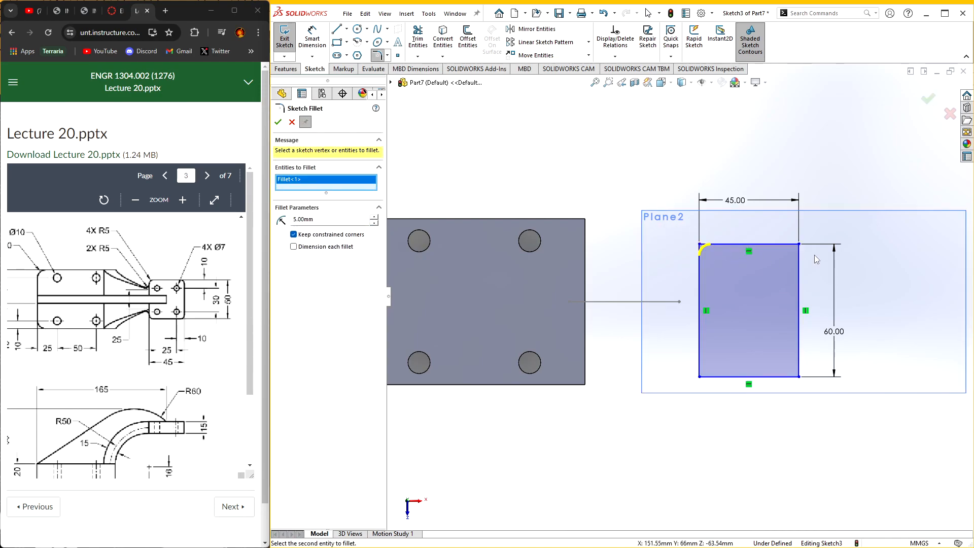
{"action": "left_click", "coordinate": [799, 245]}
{"action": "left_click", "coordinate": [799, 376]}
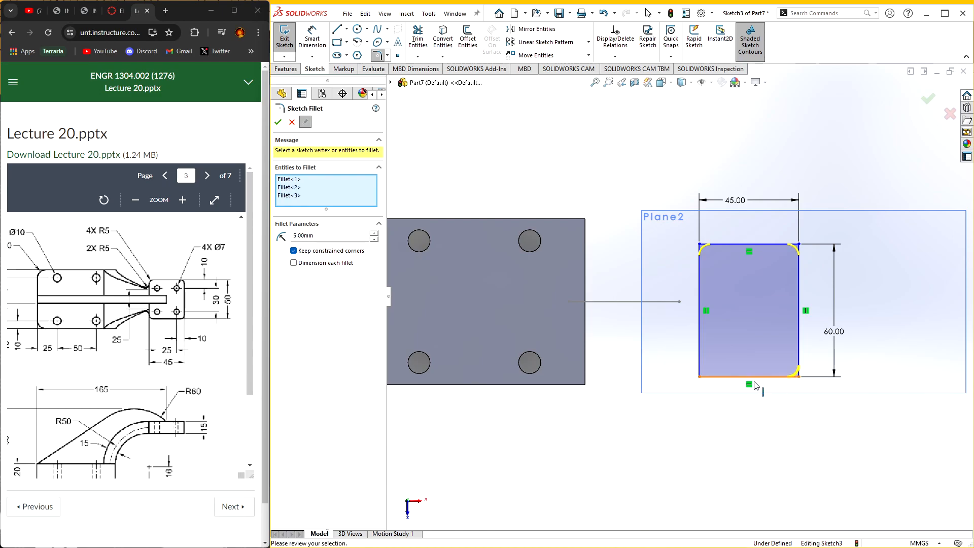
{"action": "left_click", "coordinate": [700, 377]}
{"action": "left_click", "coordinate": [277, 123]}
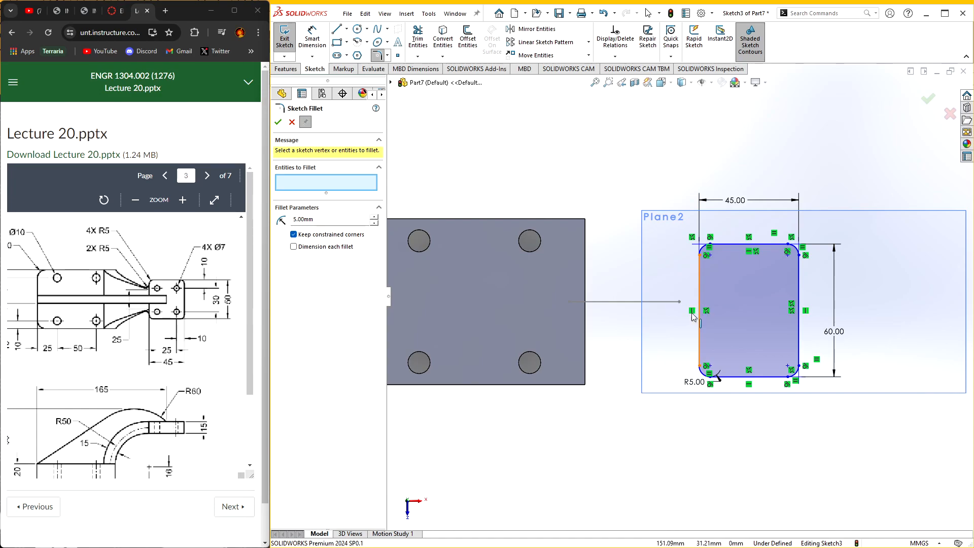
{"action": "left_click", "coordinate": [292, 122]}
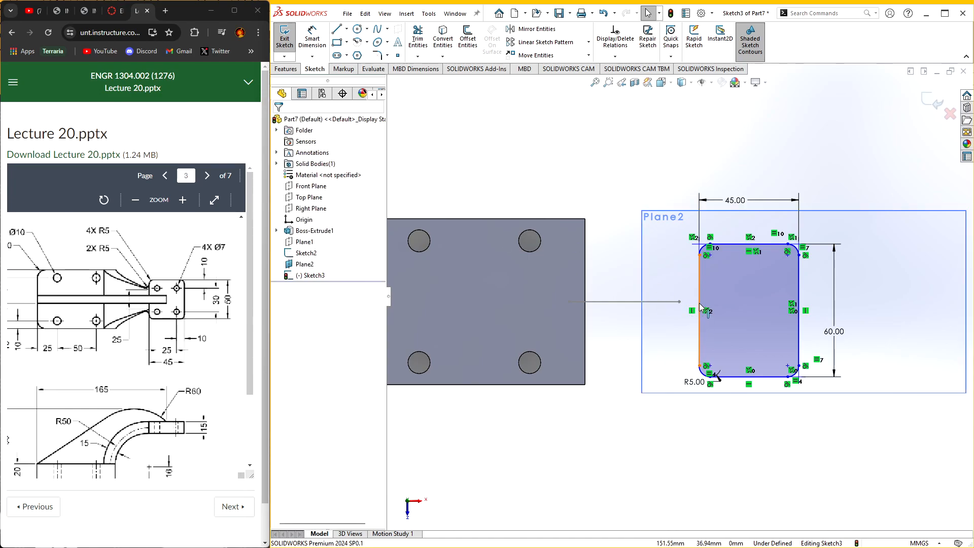
{"action": "left_click", "coordinate": [701, 312]}
{"action": "scroll", "coordinate": [703, 311], "scroll_direction": "down", "scroll_amount": 3}
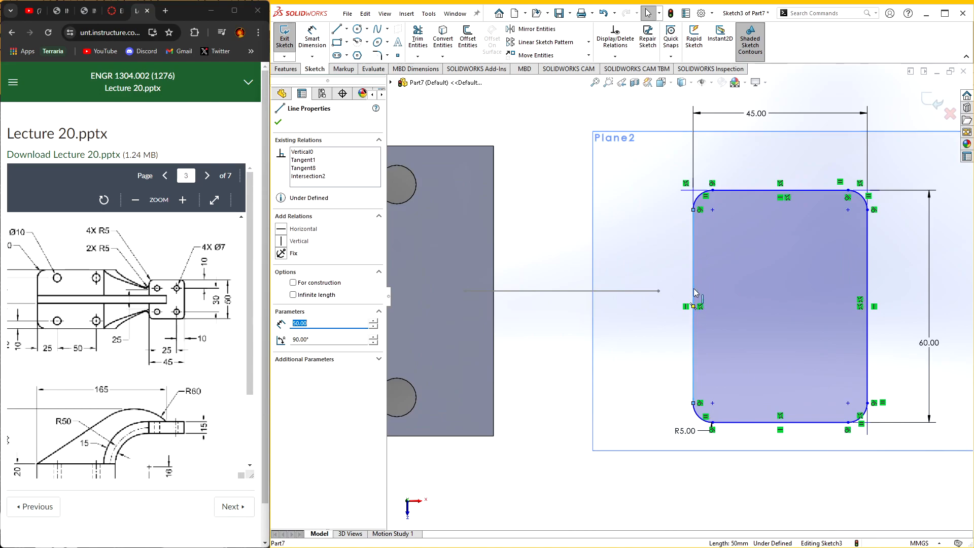
{"action": "left_click", "coordinate": [694, 306]}
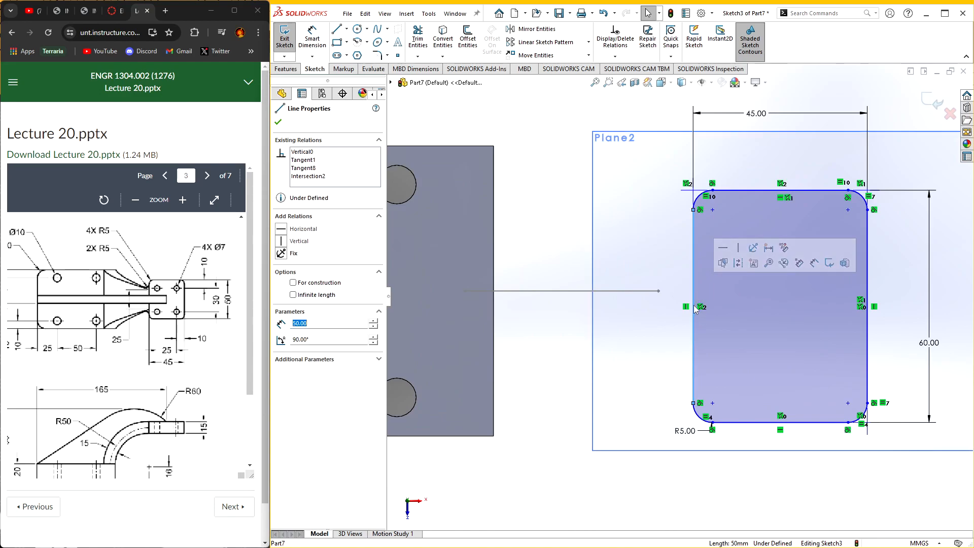
{"action": "left_click", "coordinate": [659, 293]}
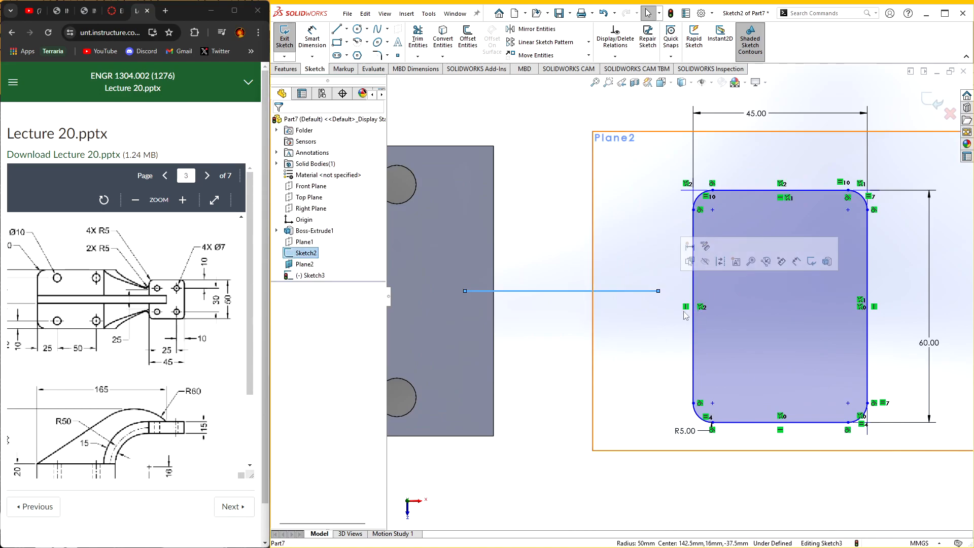
{"action": "middle_click_drag", "start_coordinate": [681, 376], "coordinate": [683, 355]}
{"action": "left_click", "coordinate": [683, 354]}
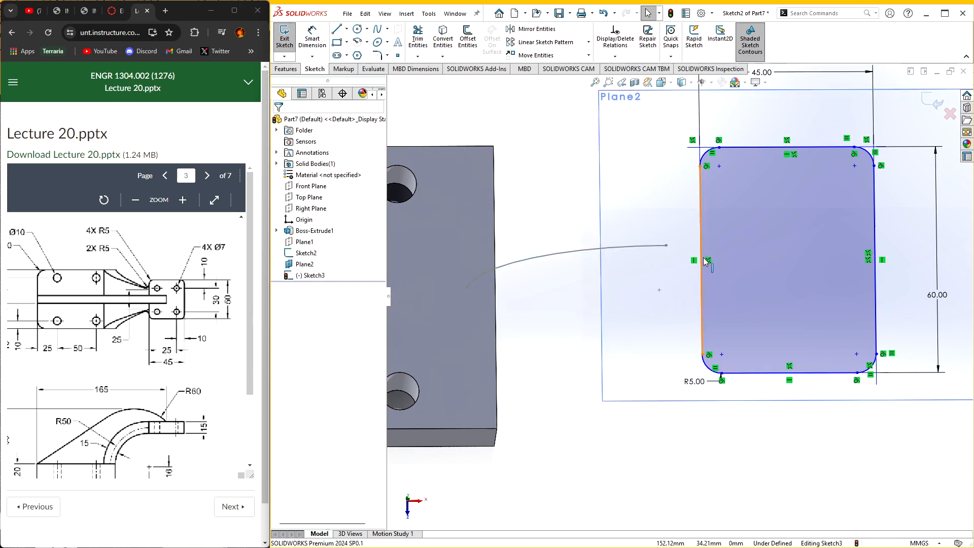
- Draw a horizontal centerline across the rounded rectangle from the midpoint of its near side to the midpoint of the opposite side
{"action": "left_click", "coordinate": [346, 29]}
{"action": "left_click", "coordinate": [361, 55]}
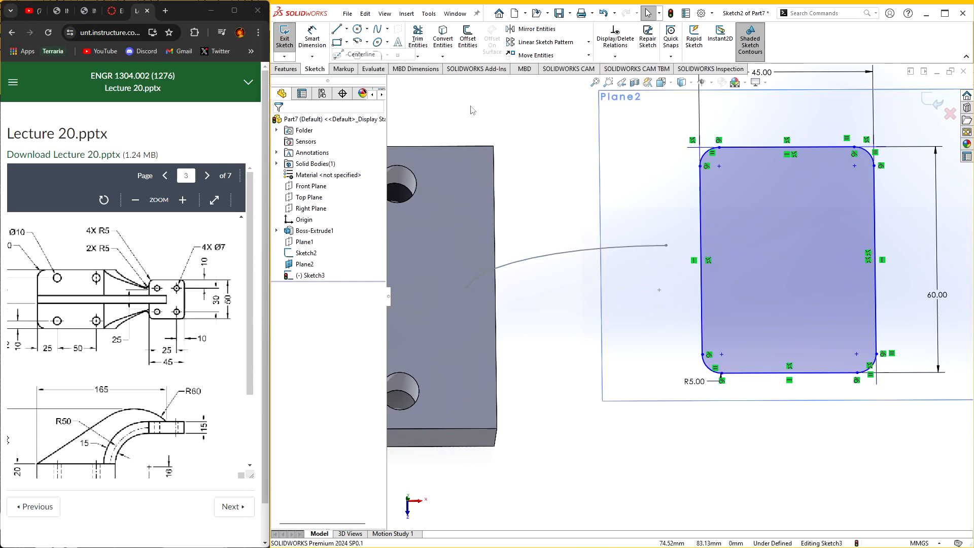
{"action": "left_click", "coordinate": [700, 260]}
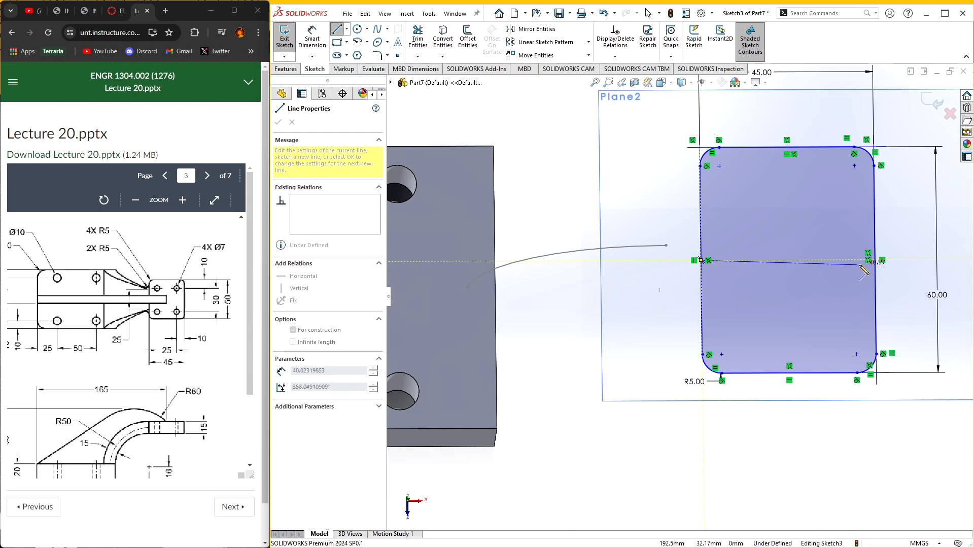
{"action": "left_click", "coordinate": [875, 260]}
{"action": "key", "text": "Escape"}
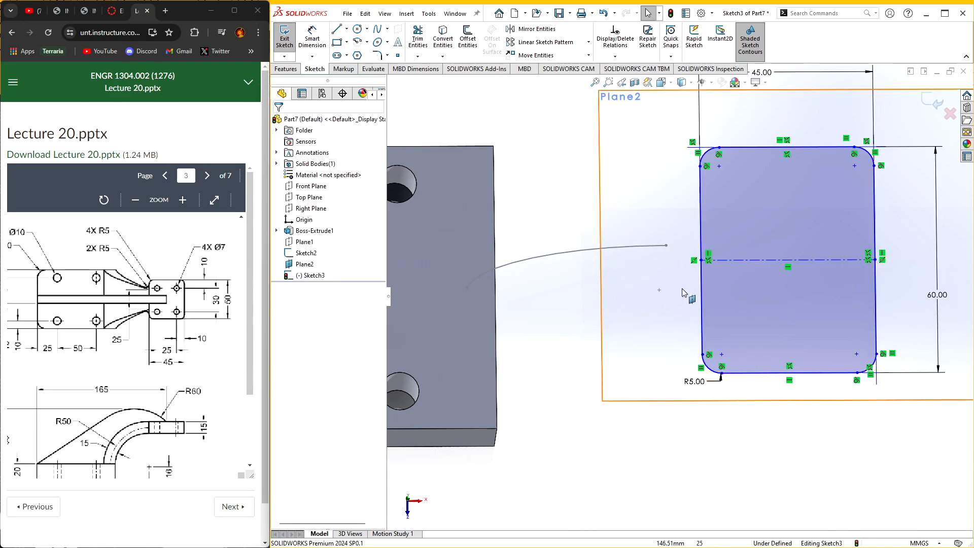
- Attach the centerline's near endpoint to the arc's upper endpoint so the pad profile is centred on the arc
{"action": "left_click", "coordinate": [701, 260]}
{"action": "left_click", "coordinate": [667, 245], "text": "ctrl"}
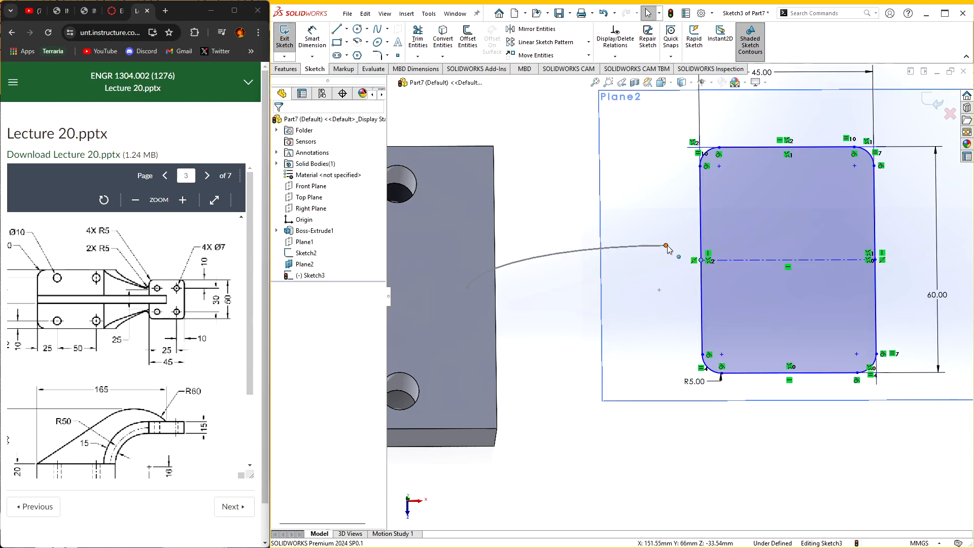
{"action": "left_click", "coordinate": [306, 310]}
{"action": "left_click", "coordinate": [704, 418]}
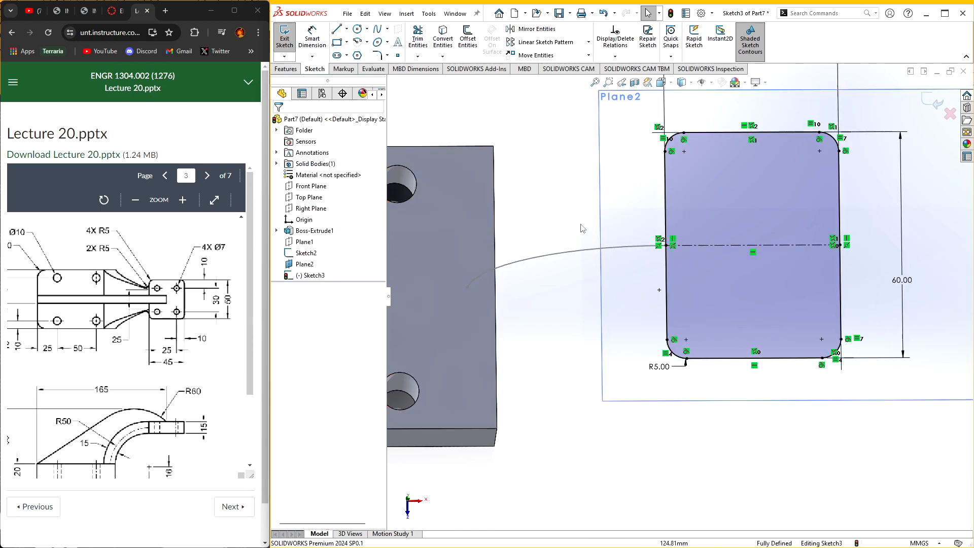
- Draw two horizontally aligned circles, about 4.3 mm and 4.2 mm in radius, inside the pad above the centerline
{"action": "left_click", "coordinate": [357, 29]}
{"action": "left_click", "coordinate": [713, 174]}
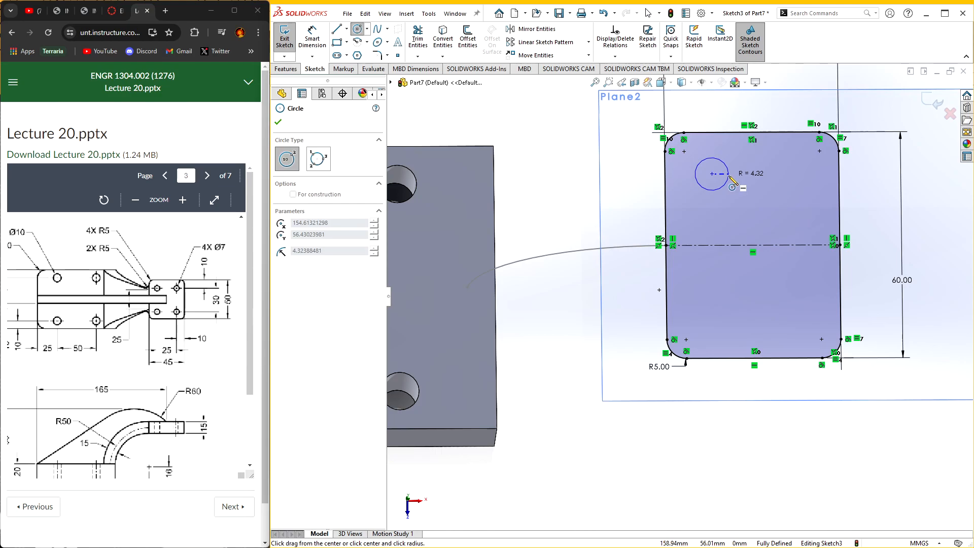
{"action": "left_click", "coordinate": [727, 167]}
{"action": "left_click", "coordinate": [787, 174]}
{"action": "left_click", "coordinate": [802, 174]}
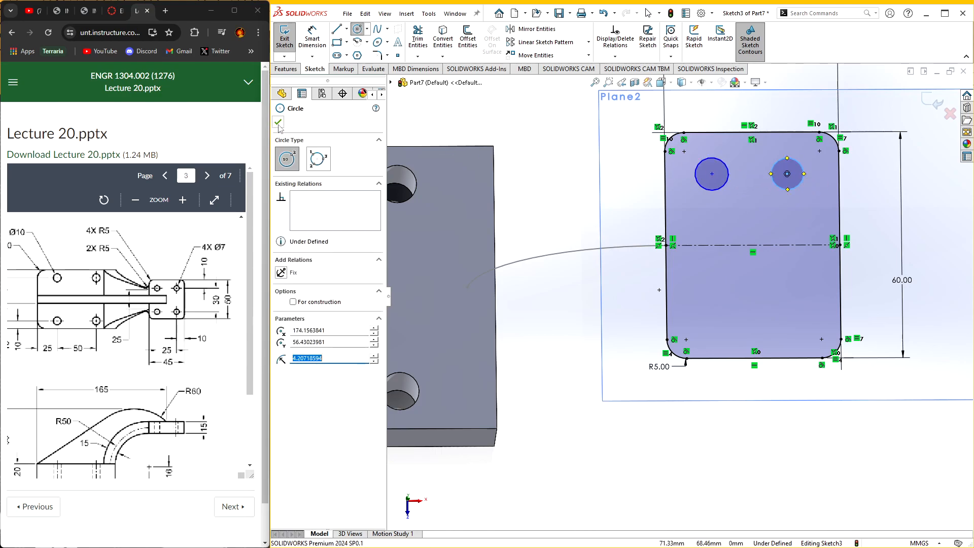
{"action": "key", "text": "Escape"}
- Dimension both circles to a diameter of 7 mm
{"action": "left_click", "coordinate": [322, 43]}
{"action": "left_click", "coordinate": [700, 185]}
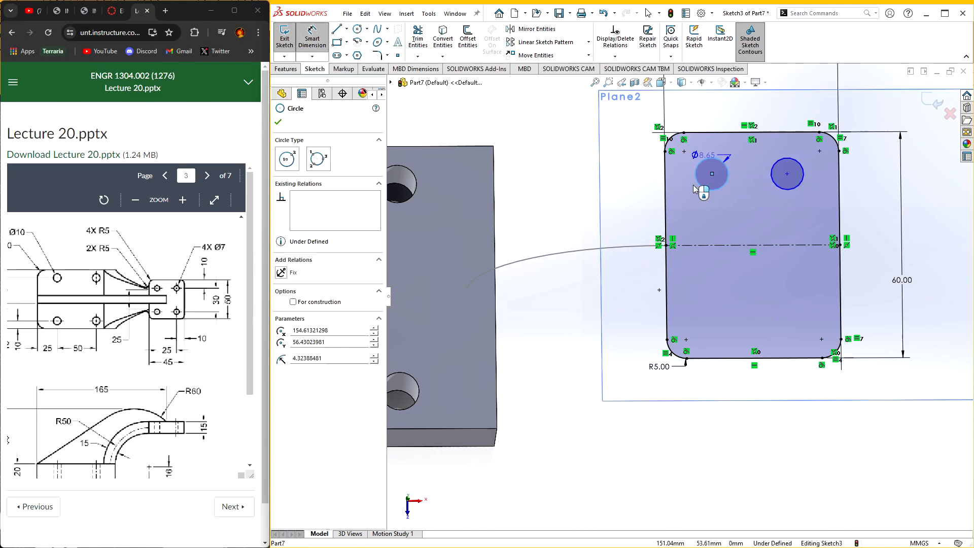
{"action": "left_click", "coordinate": [627, 223]}
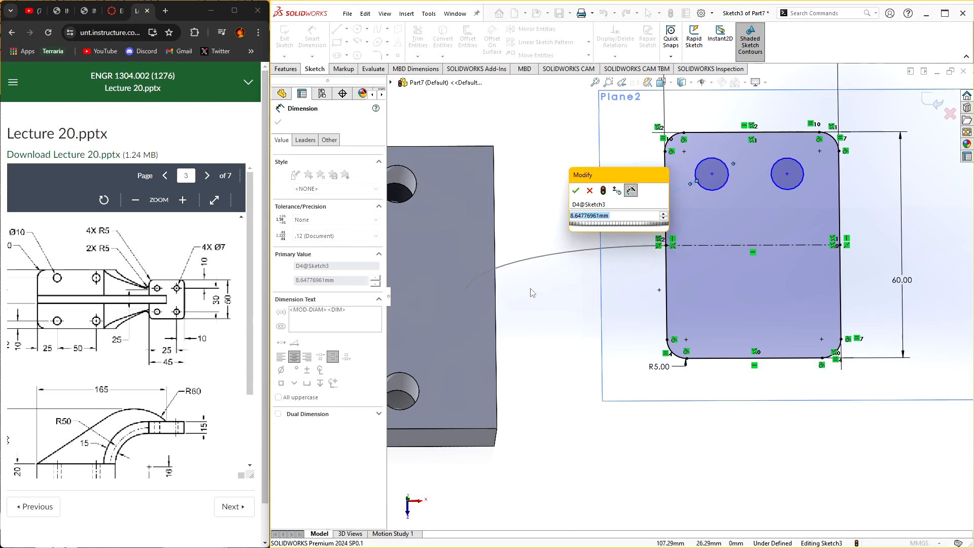
{"action": "type", "text": "7"}
{"action": "key", "text": "Return"}
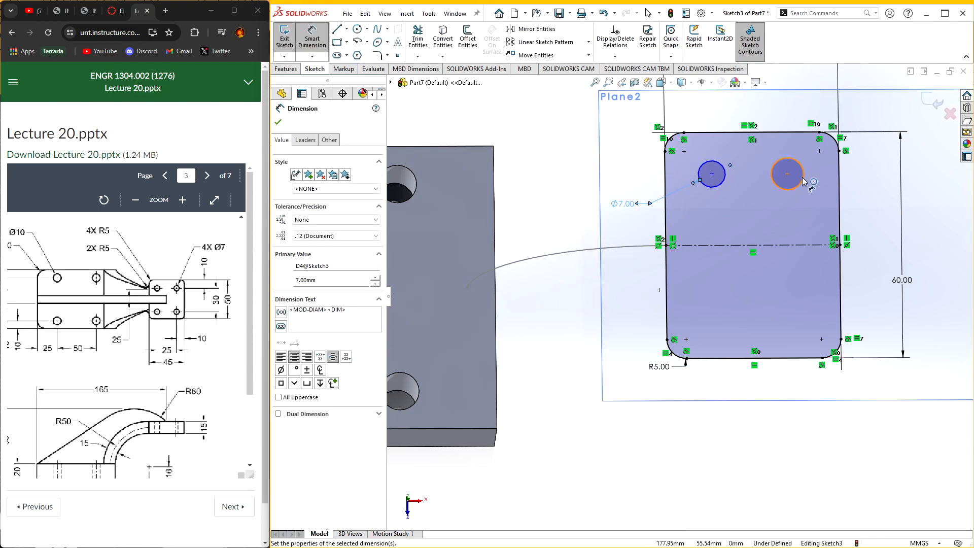
{"action": "left_click", "coordinate": [802, 179]}
{"action": "left_click", "coordinate": [820, 183]}
{"action": "type", "text": "7188"}
{"action": "key", "text": "Return"}
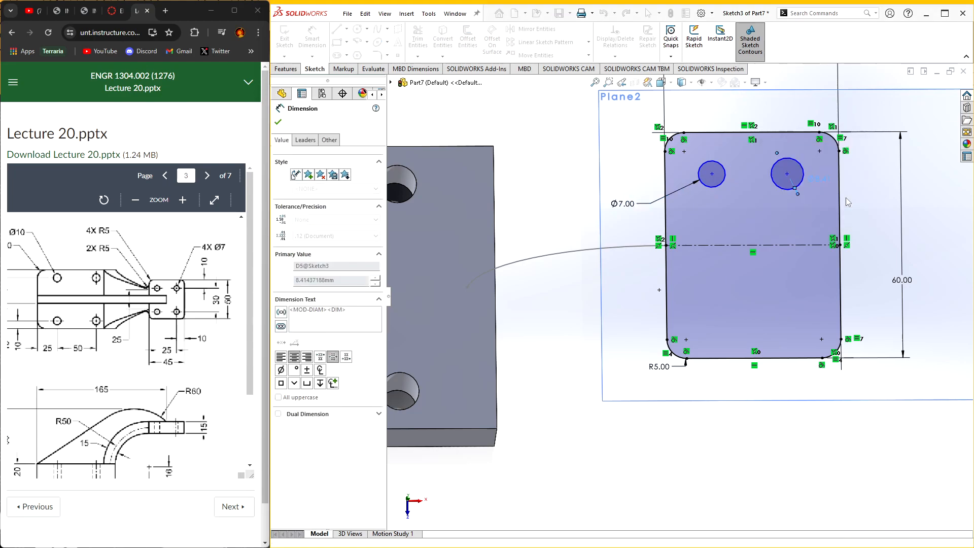
- Dimension the horizontal distance between the two circle centers as 255 mm
{"action": "left_click", "coordinate": [711, 174]}
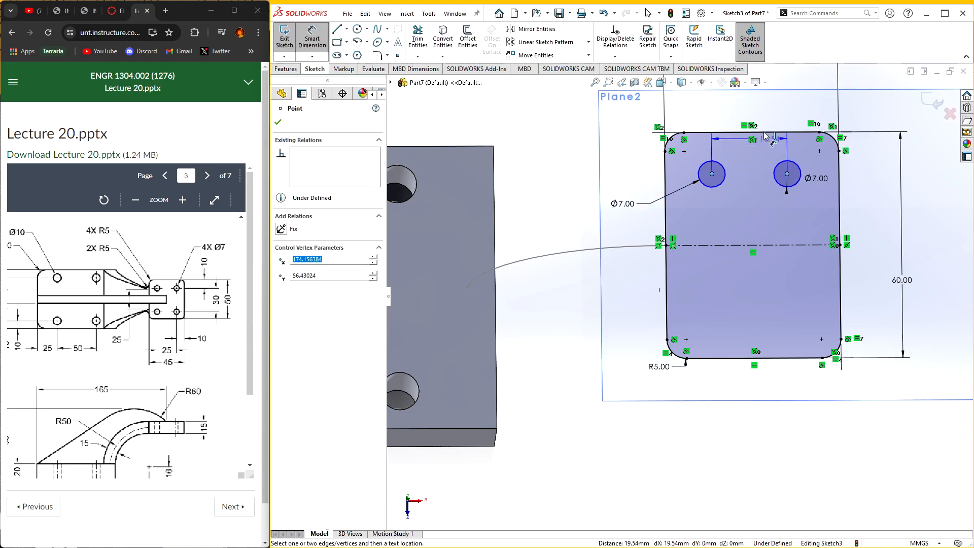
{"action": "left_click", "coordinate": [787, 173]}
{"action": "left_click", "coordinate": [751, 113]}
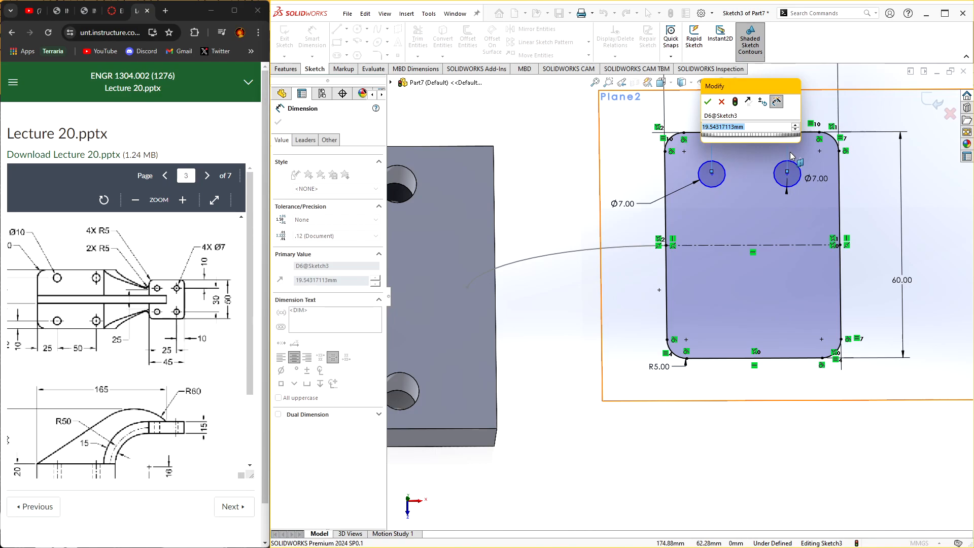
{"action": "type", "text": "255"}
{"action": "key", "text": "Return"}
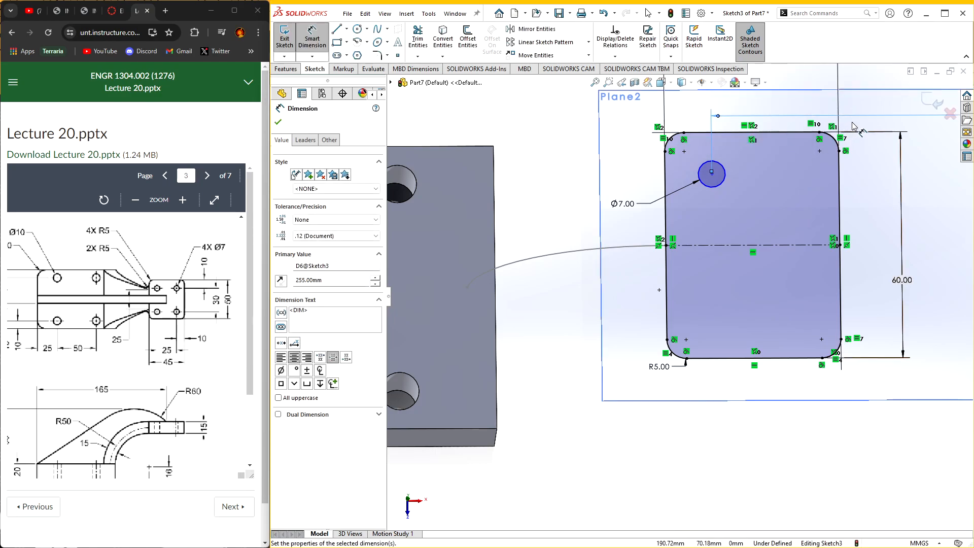
- Set the spacing between the two circle centers to 25 mm
{"action": "scroll", "coordinate": [909, 170], "scroll_direction": "up", "scroll_amount": 5}
{"action": "double_click", "coordinate": [900, 223]}
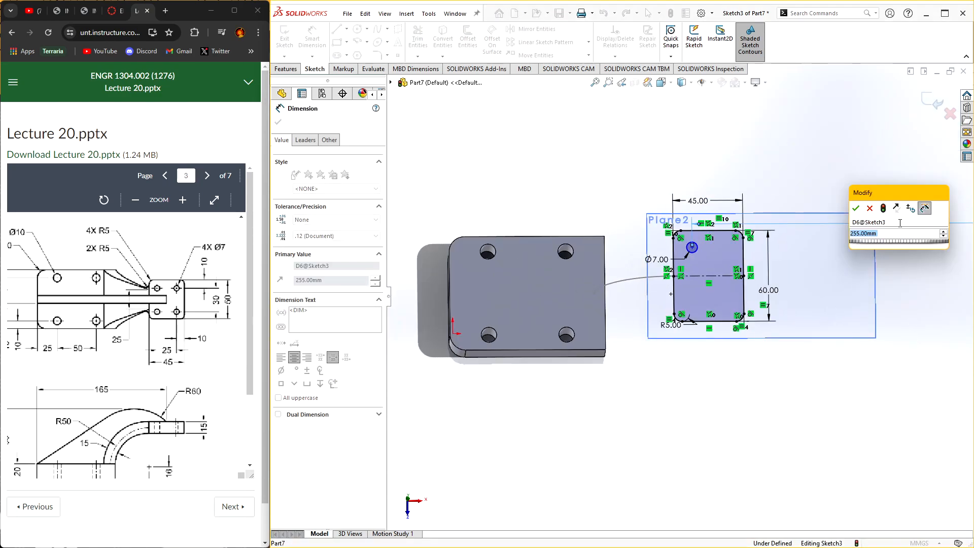
{"action": "type", "text": "25"}
{"action": "key", "text": "Return"}
- Dimension the outer circle's center 10 mm from the pad's far vertical edge
{"action": "scroll", "coordinate": [729, 231], "scroll_direction": "up", "scroll_amount": 5}
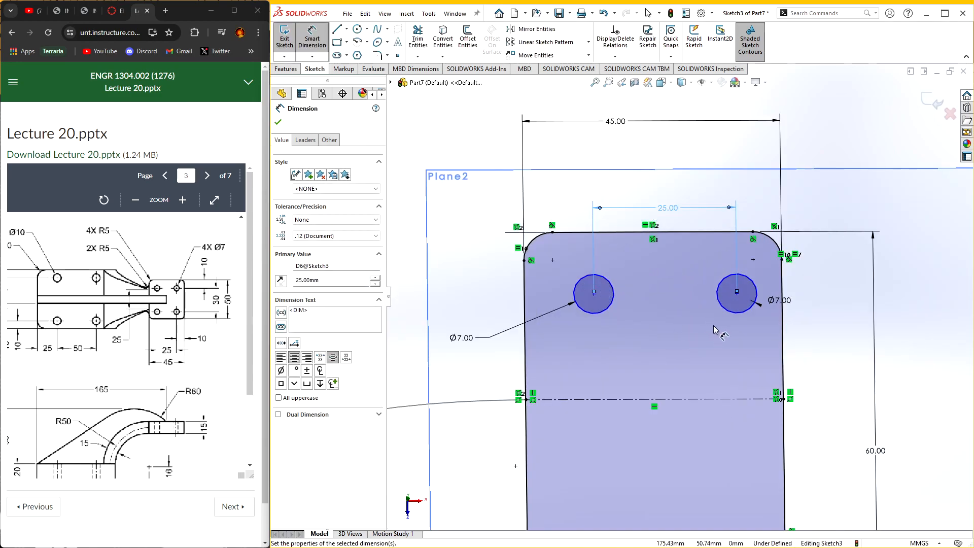
{"action": "left_click", "coordinate": [736, 293]}
{"action": "left_click", "coordinate": [783, 292]}
{"action": "left_click", "coordinate": [757, 190]}
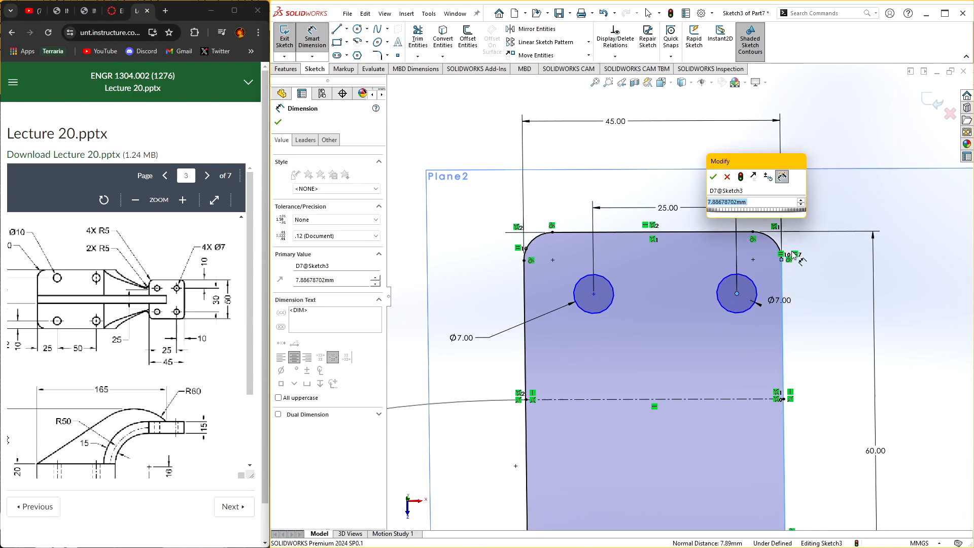
{"action": "type", "text": "10"}
{"action": "key", "text": "Return"}
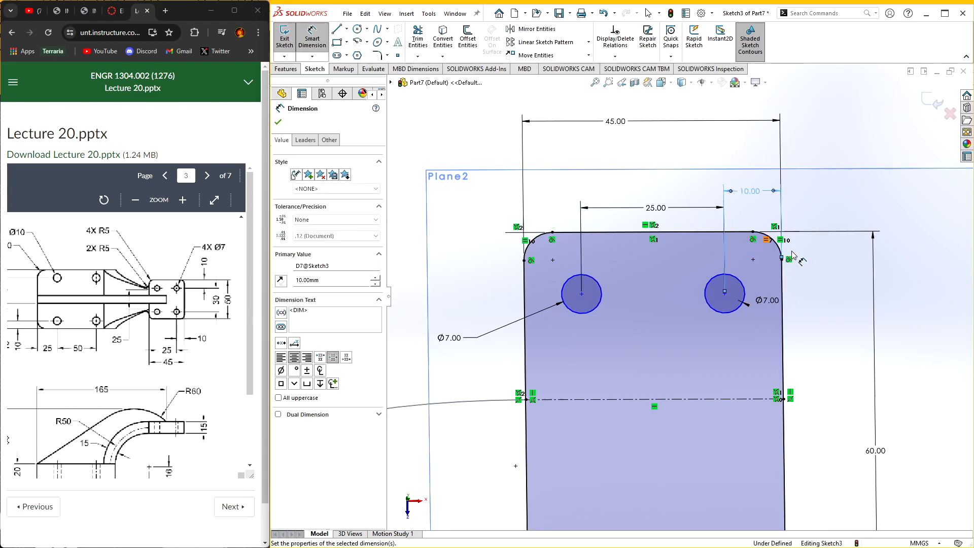
- Dimension the outer circle's center 10 mm vertically from the pad's upper horizontal edge
{"action": "left_click", "coordinate": [724, 293]}
{"action": "left_click", "coordinate": [749, 232]}
{"action": "left_click", "coordinate": [823, 282]}
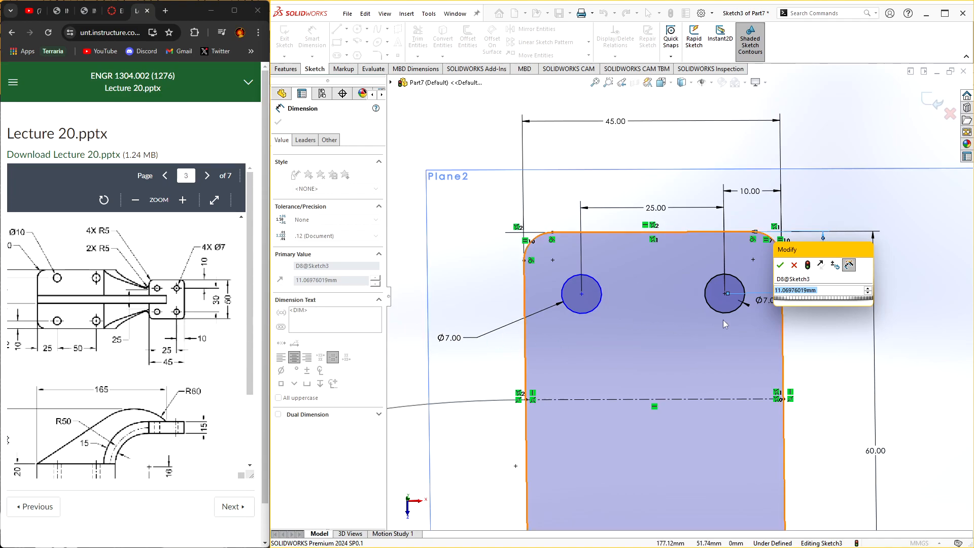
{"action": "type", "text": "1"}
{"action": "key", "text": "Return"}
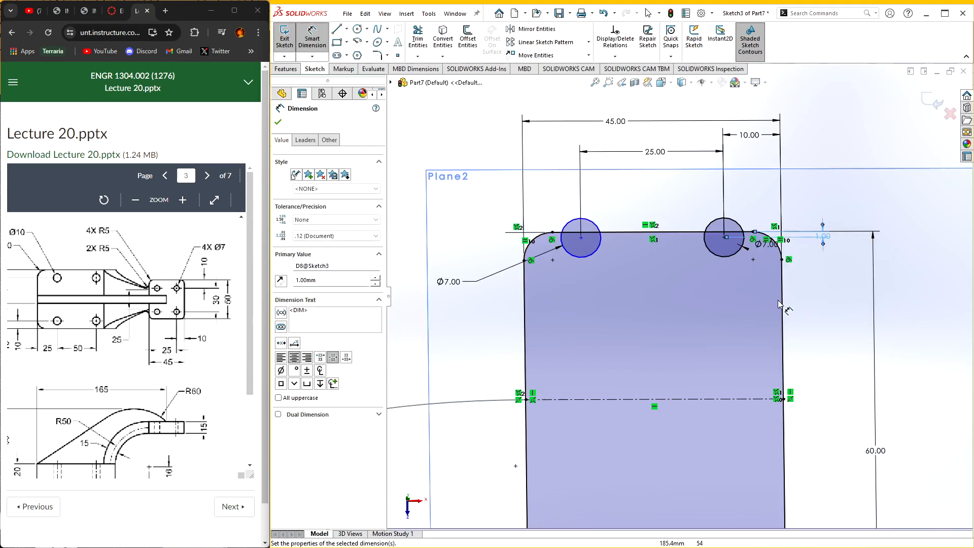
{"action": "double_click", "coordinate": [824, 239]}
{"action": "type", "text": "10"}
{"action": "key", "text": "Return"}
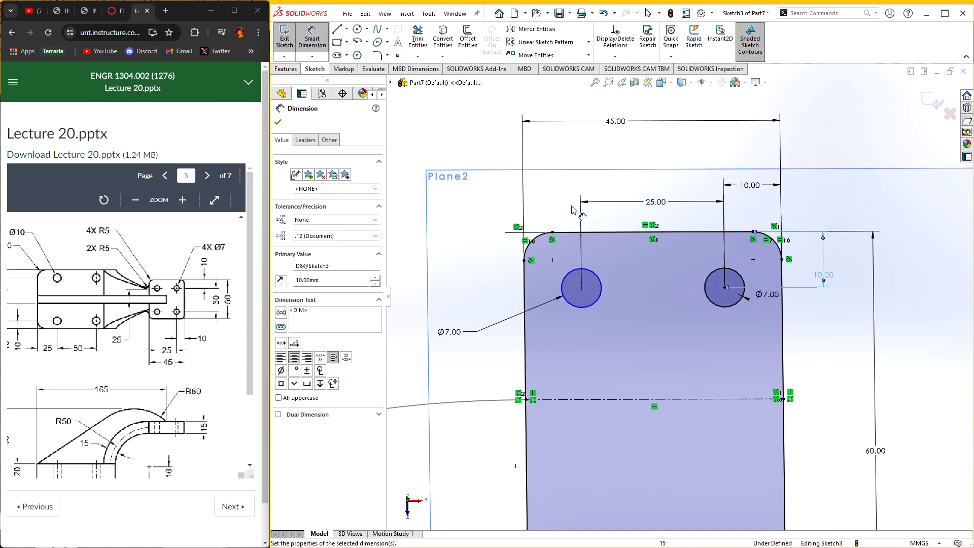
{"action": "left_click", "coordinate": [278, 121]}
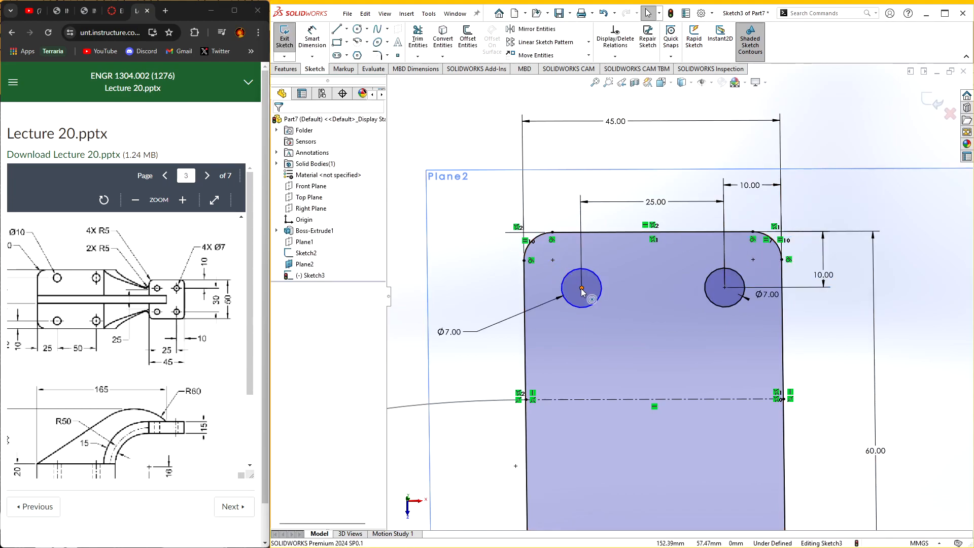
- Add a horizontal relation between the two 7 mm circle centers
{"action": "left_click_drag", "start_coordinate": [582, 288], "coordinate": [584, 309]}
{"action": "left_click", "coordinate": [724, 288], "text": "ctrl"}
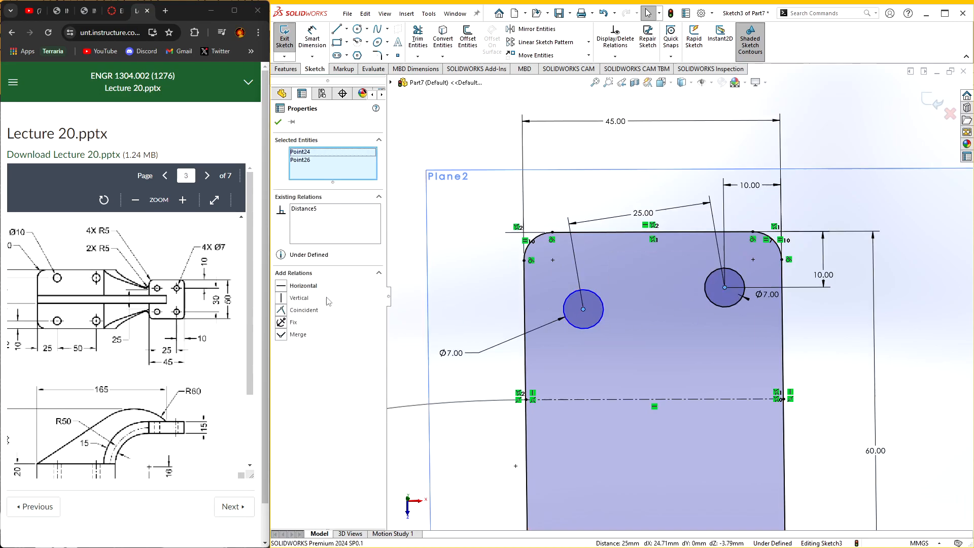
{"action": "left_click", "coordinate": [303, 286]}
{"action": "left_click", "coordinate": [441, 281]}
- Mirror both 7 mm circles about the pad's horizontal centerline, keeping the originals
{"action": "scroll", "coordinate": [486, 295], "scroll_direction": "up", "scroll_amount": 2}
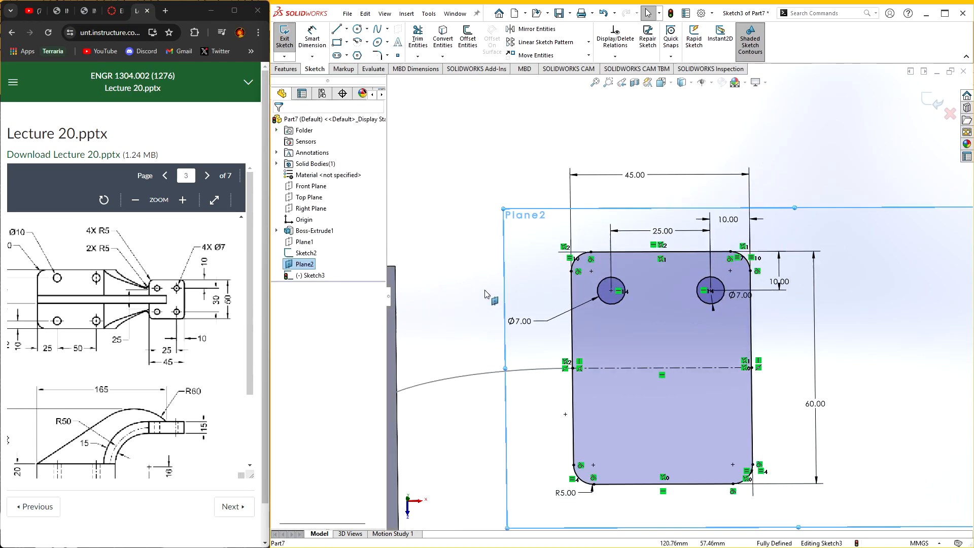
{"action": "left_click", "coordinate": [537, 30]}
{"action": "left_click", "coordinate": [599, 291]}
{"action": "left_click", "coordinate": [701, 285]}
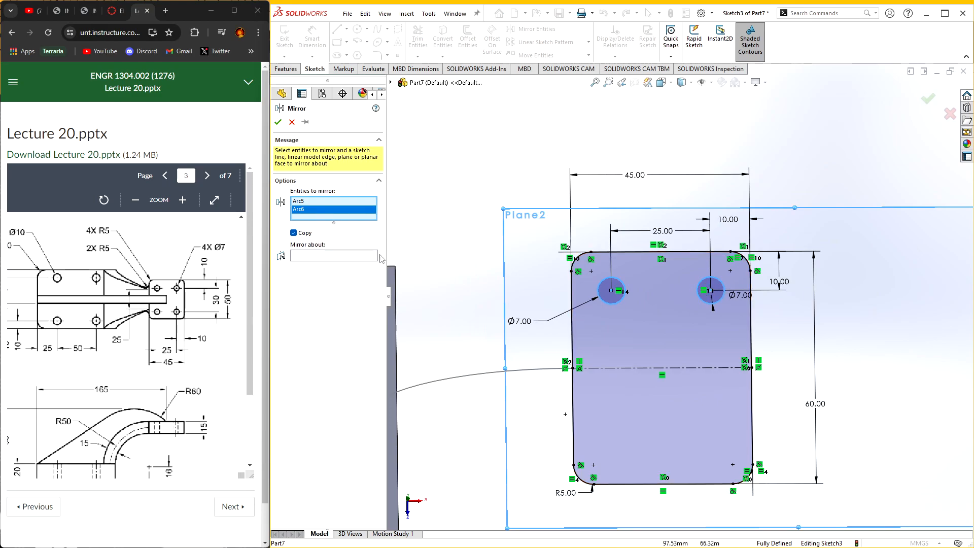
{"action": "left_click", "coordinate": [373, 256]}
{"action": "left_click", "coordinate": [641, 369]}
{"action": "left_click", "coordinate": [278, 122]}
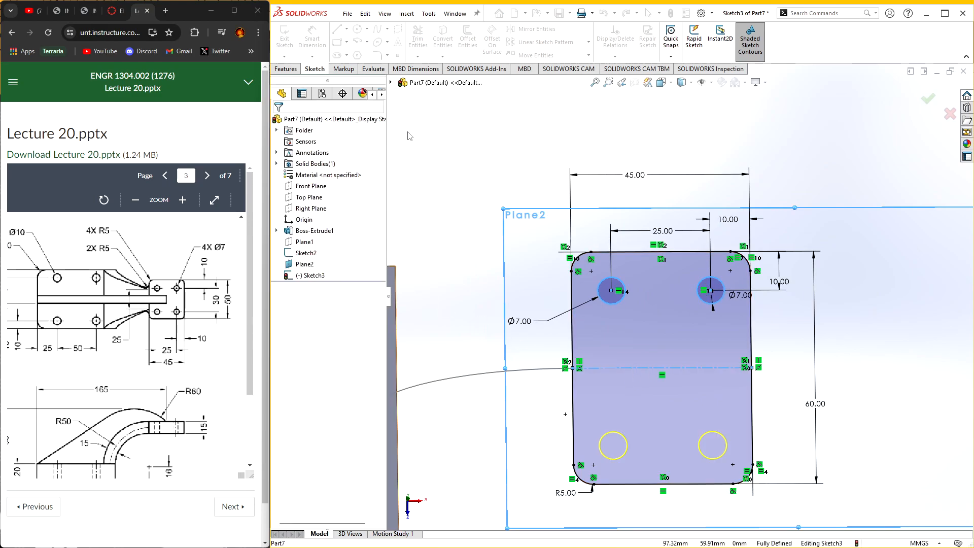
- Extrude the pad sketch as a boss with the Mid Plane end condition and a depth of 15 mm
{"action": "middle_click_drag", "start_coordinate": [611, 335], "coordinate": [627, 264]}
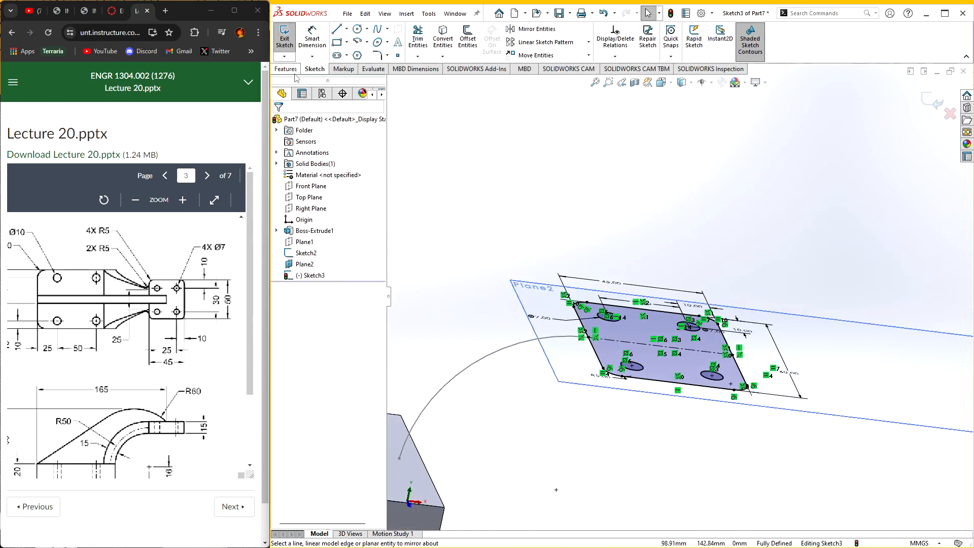
{"action": "left_click", "coordinate": [286, 70]}
{"action": "left_click", "coordinate": [289, 37]}
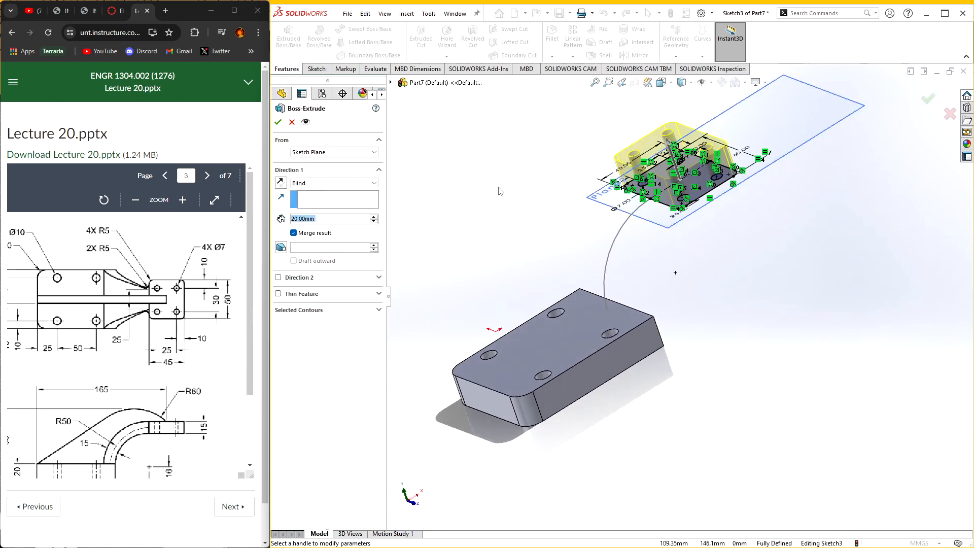
{"action": "left_click", "coordinate": [327, 183]}
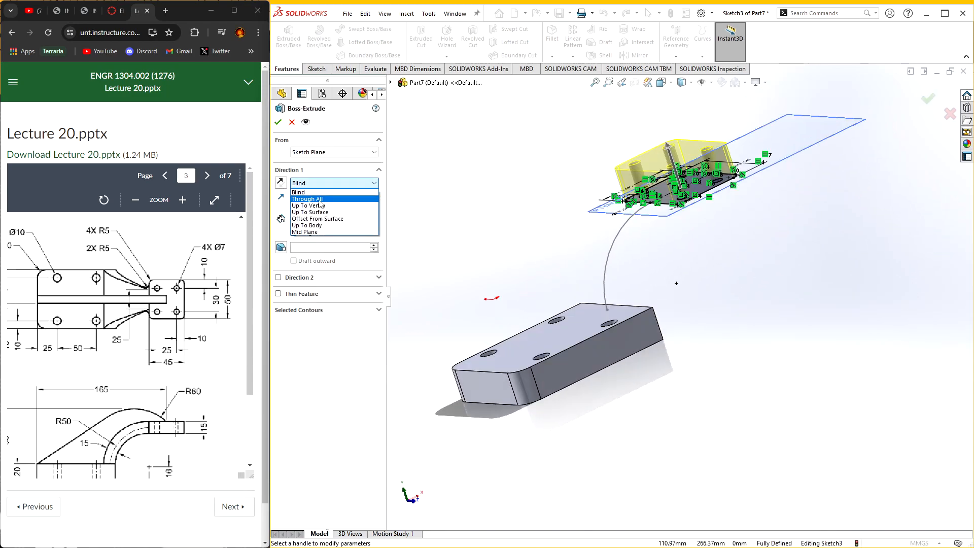
{"action": "left_click", "coordinate": [318, 232]}
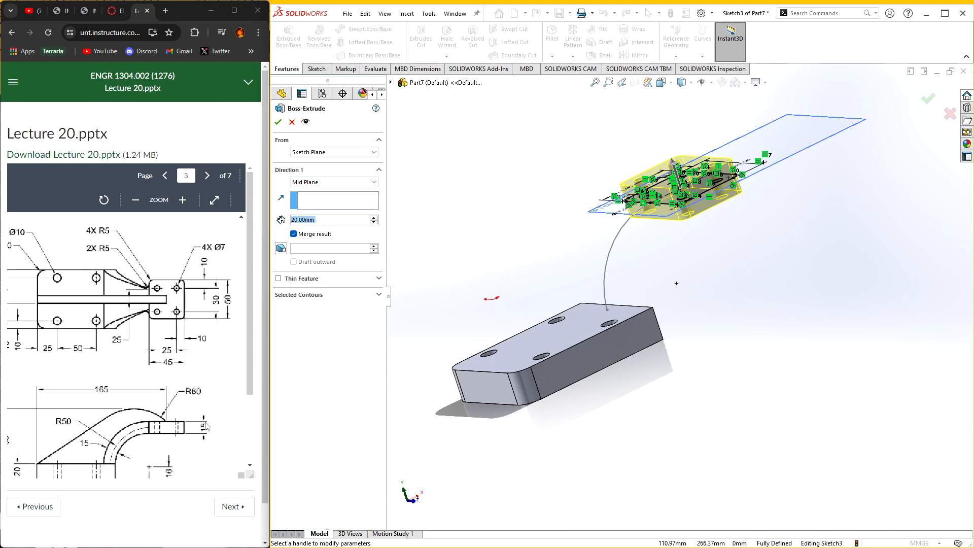
{"action": "middle_click_drag", "start_coordinate": [603, 244], "coordinate": [591, 178]}
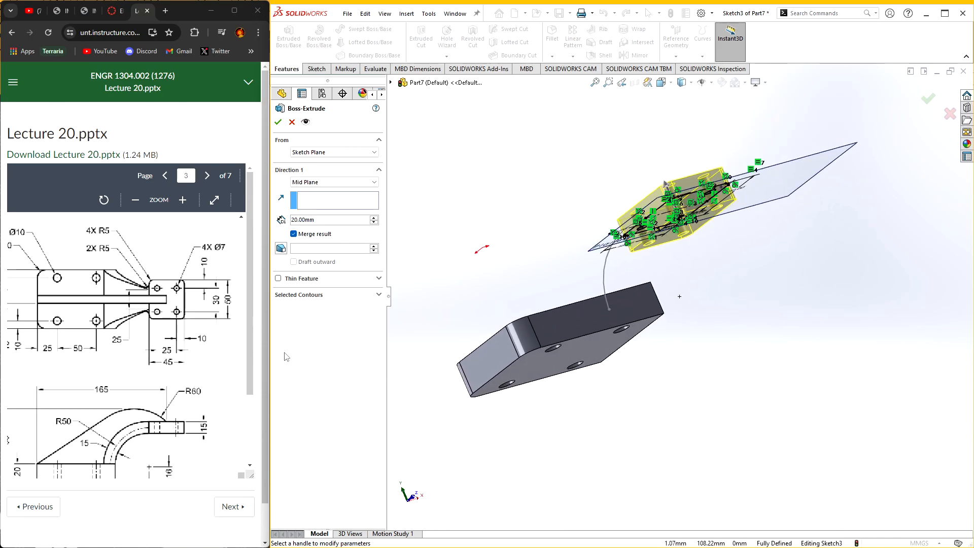
{"action": "left_click_drag", "start_coordinate": [173, 325], "coordinate": [149, 322]}
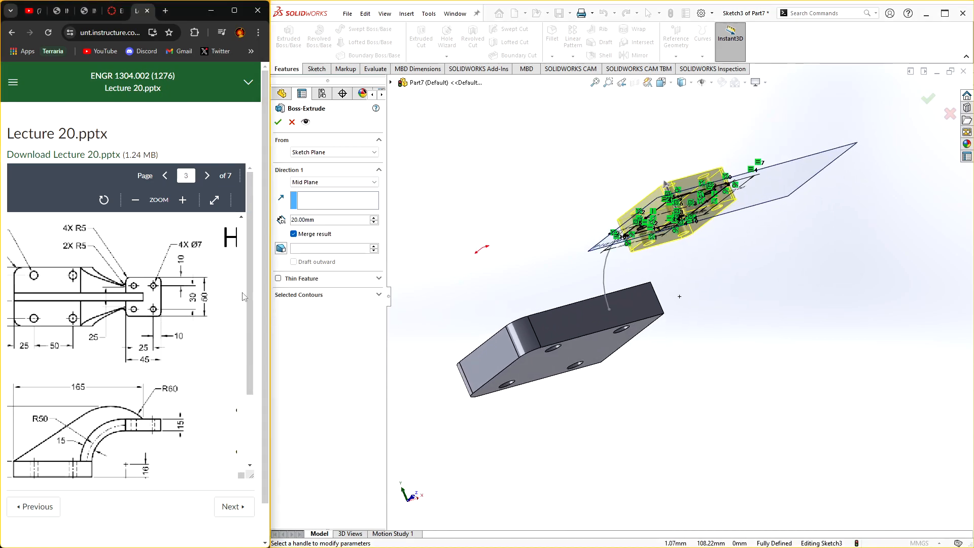
{"action": "double_click", "coordinate": [305, 221]}
{"action": "type", "text": "15"}
{"action": "key", "text": "Return"}
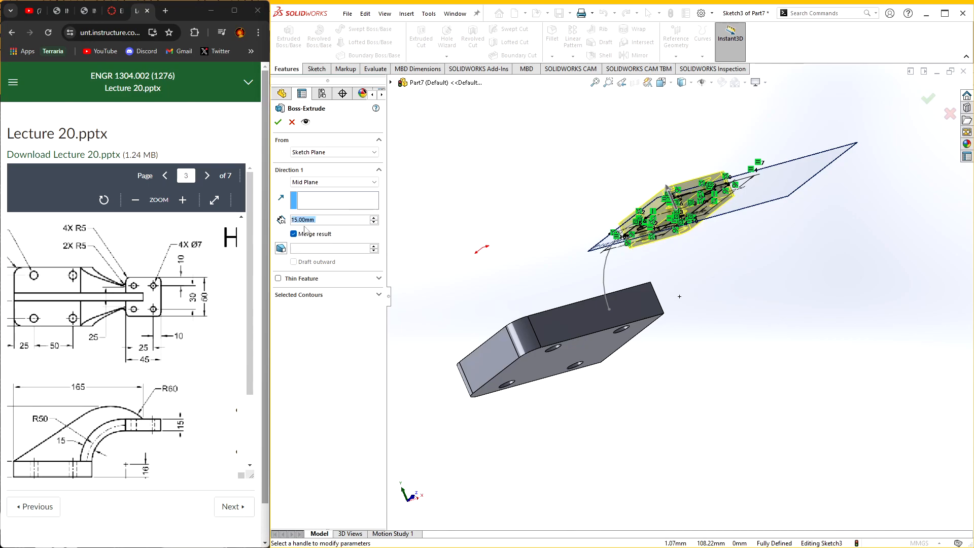
{"action": "left_click", "coordinate": [278, 122]}
- Hide the Plane2 reference plane running through the upper pad
{"action": "middle_click_drag", "start_coordinate": [598, 264], "coordinate": [623, 271]}
{"action": "right_click", "coordinate": [617, 189]}
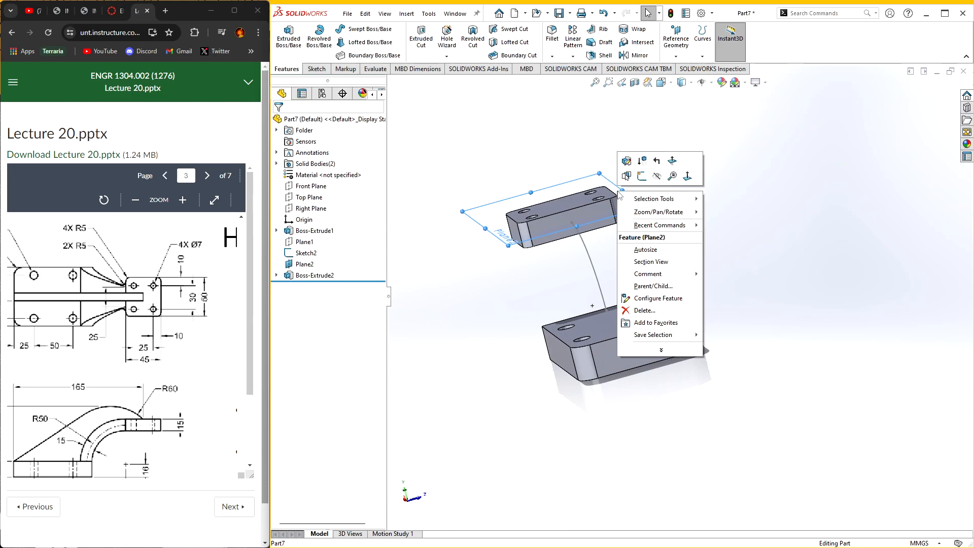
{"action": "left_click", "coordinate": [657, 177]}
{"action": "middle_click_drag", "start_coordinate": [692, 242], "coordinate": [616, 236]}
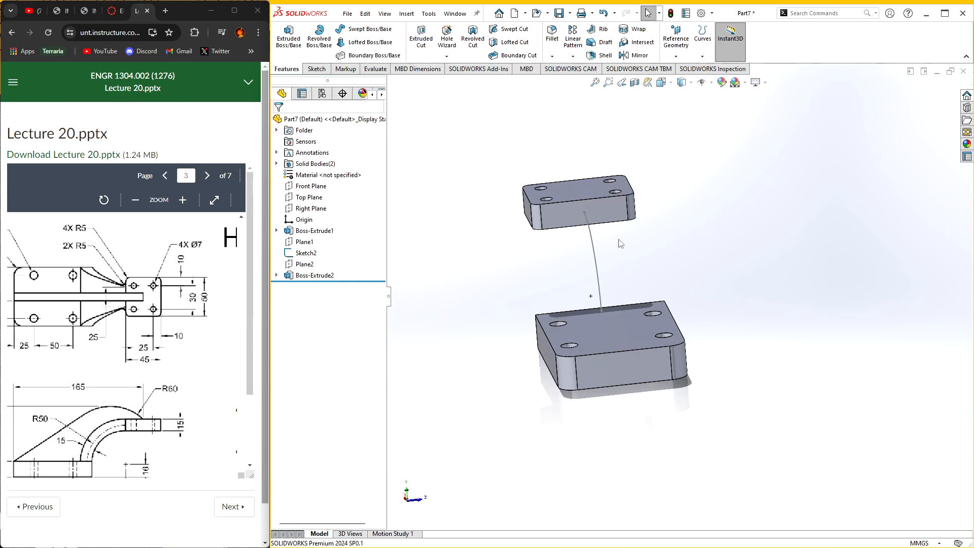
- Start a sketch on the upper pad's end face at the arc and draw a full-height rectangle about 27.5 mm wide
{"action": "right_click", "coordinate": [601, 218]}
{"action": "left_click", "coordinate": [624, 204]}
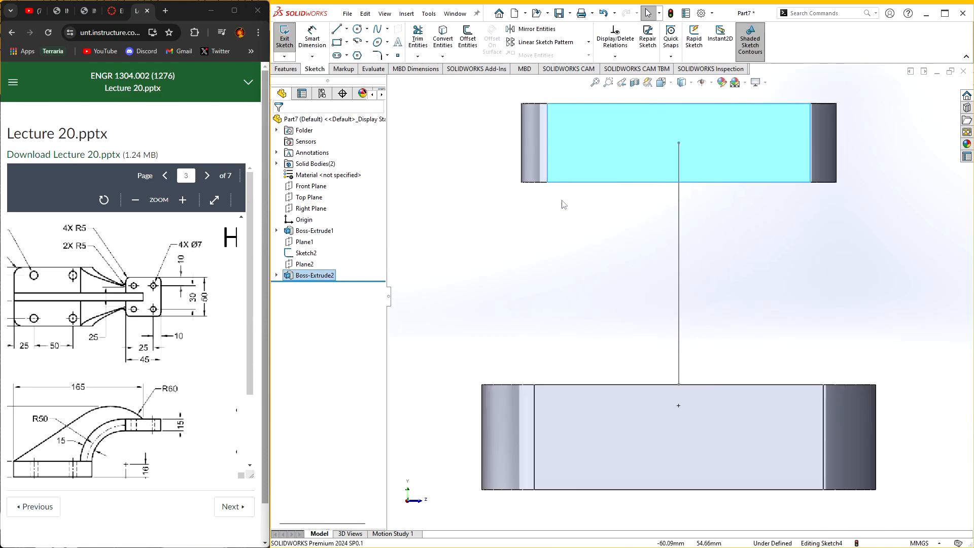
{"action": "scroll", "coordinate": [137, 315], "scroll_direction": "down", "scroll_amount": 1}
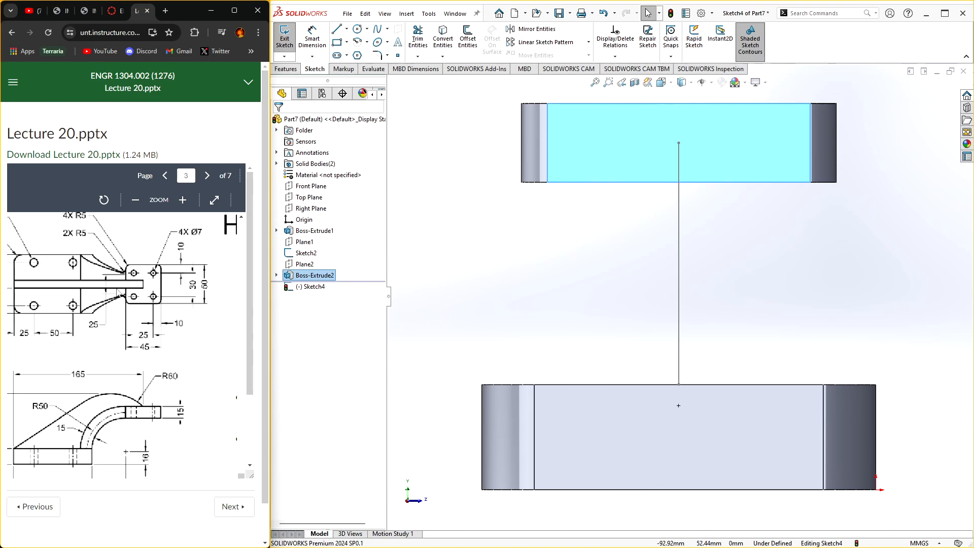
{"action": "left_click", "coordinate": [337, 42]}
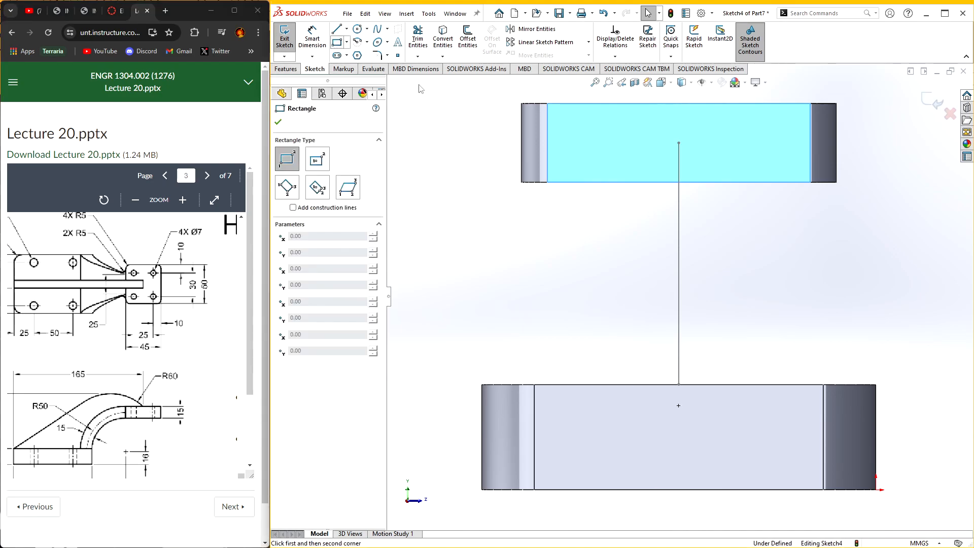
{"action": "mouse_move", "coordinate": [600, 103]}
{"action": "left_mouse_down"}
{"action": "mouse_move", "coordinate": [739, 189]}
{"action": "mouse_move", "coordinate": [744, 182]}
{"action": "left_mouse_up"}
{"action": "key", "text": "Escape"}
- Dimension the rectangle's width on the pad's end face as 25 mm
{"action": "left_click", "coordinate": [312, 38]}
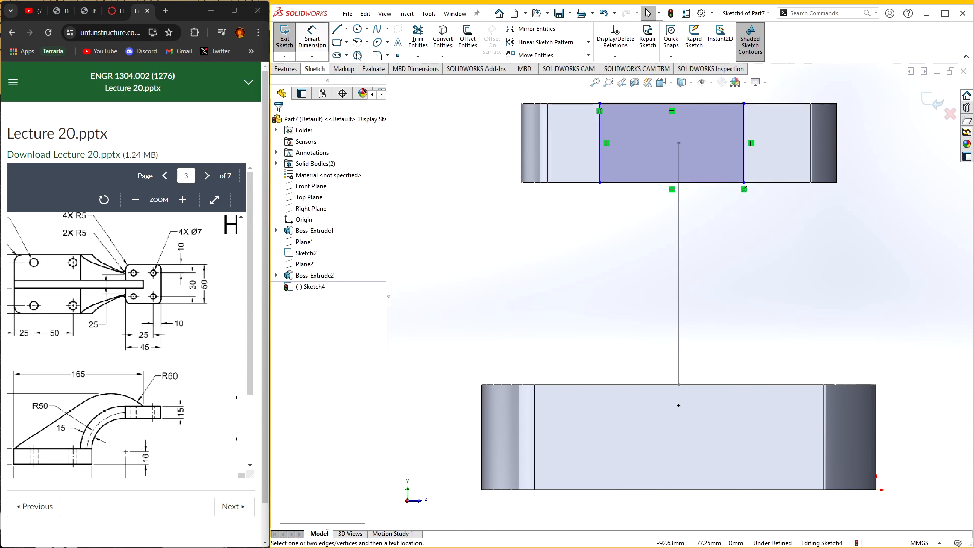
{"action": "left_click", "coordinate": [642, 104]}
{"action": "left_click", "coordinate": [654, 94]}
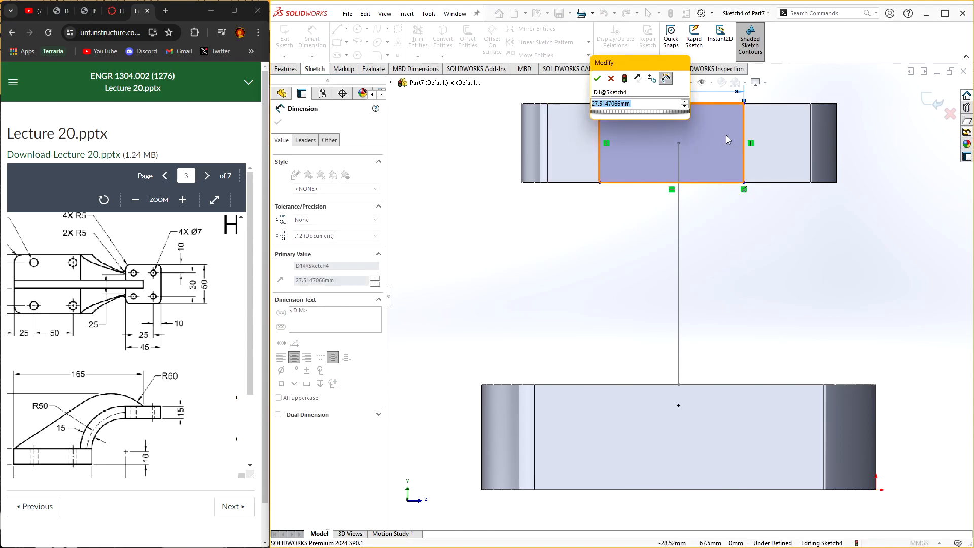
{"action": "type", "text": "25"}
{"action": "key", "text": "Return"}
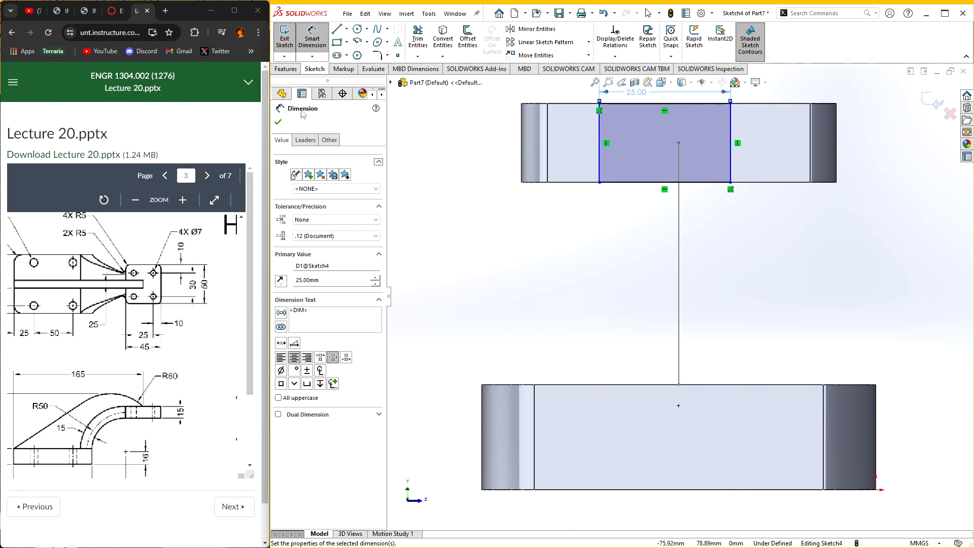
{"action": "left_click", "coordinate": [278, 122]}
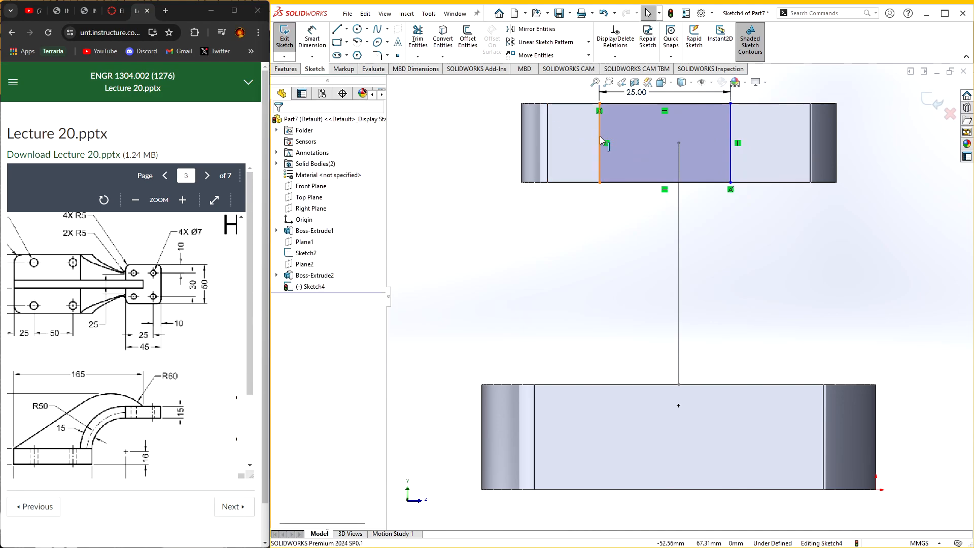
- Move the rectangle aside and draw a 15 mm vertical centerline through the arc's end, across the pad face's full height
{"action": "left_click_drag", "start_coordinate": [600, 136], "coordinate": [723, 145]}
{"action": "left_click", "coordinate": [470, 76]}
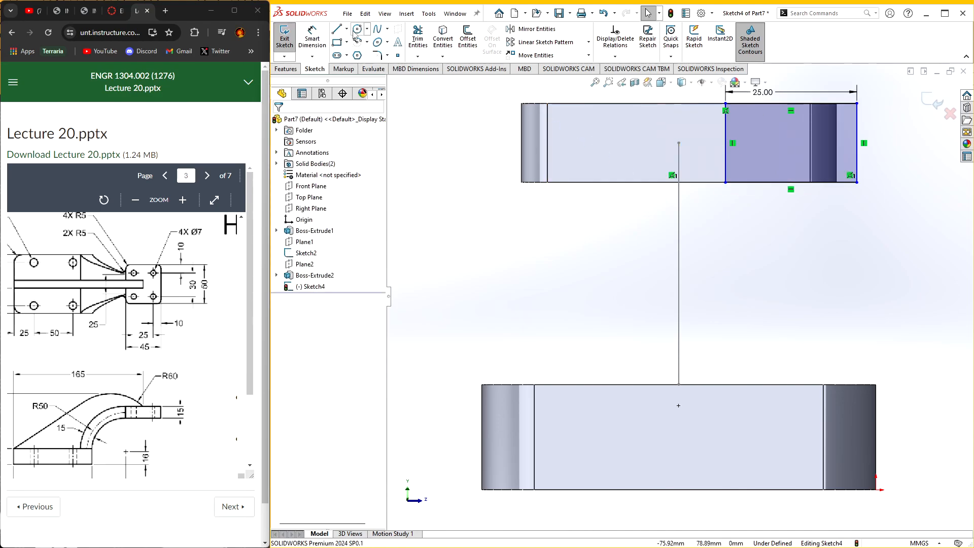
{"action": "left_click", "coordinate": [337, 28]}
{"action": "left_click", "coordinate": [346, 29]}
{"action": "left_click", "coordinate": [356, 66]}
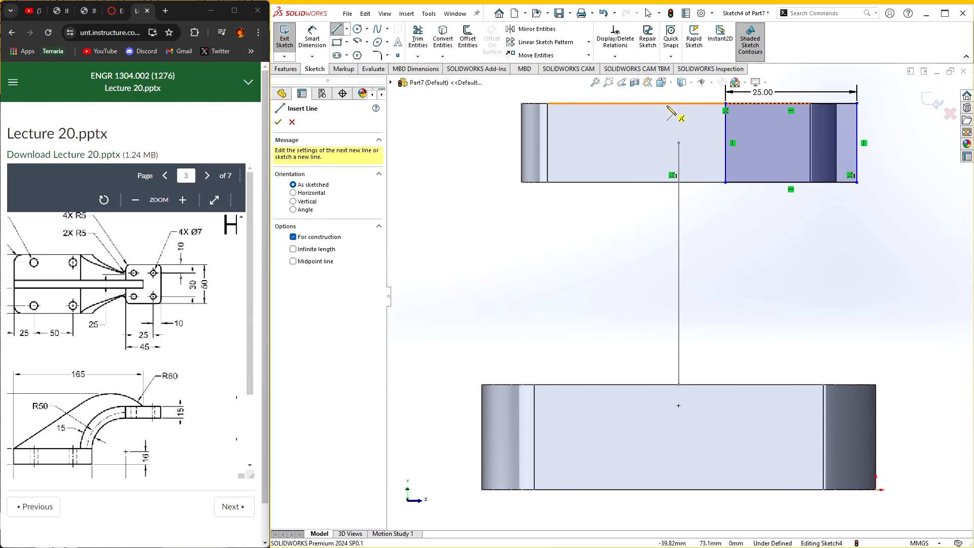
{"action": "left_click", "coordinate": [679, 103]}
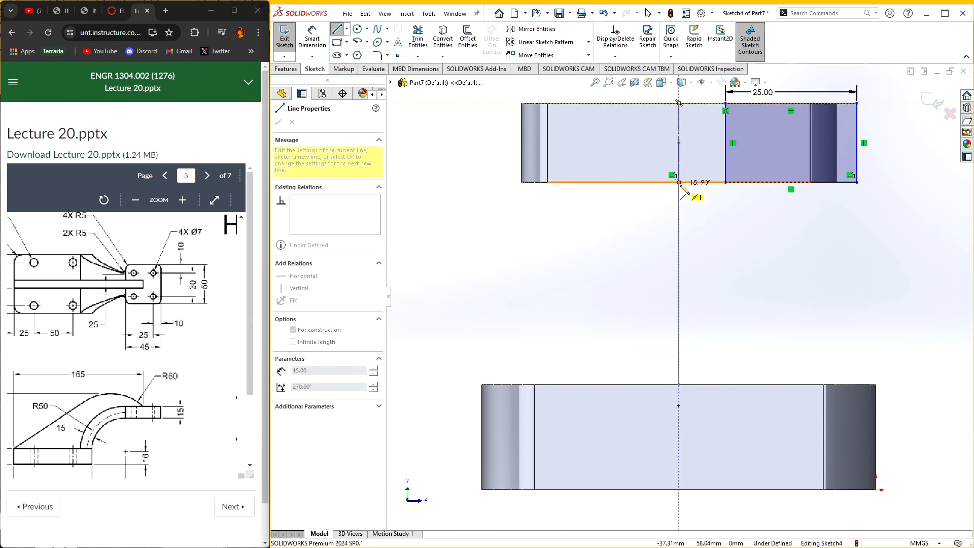
{"action": "left_click", "coordinate": [679, 385]}
{"action": "key", "text": "Escape"}
- Move the rectangle back over the centerline, make its vertical sides symmetric about it, and exit the sketch
{"action": "left_click_drag", "start_coordinate": [725, 149], "coordinate": [611, 166]}
{"action": "left_click", "coordinate": [679, 165]}
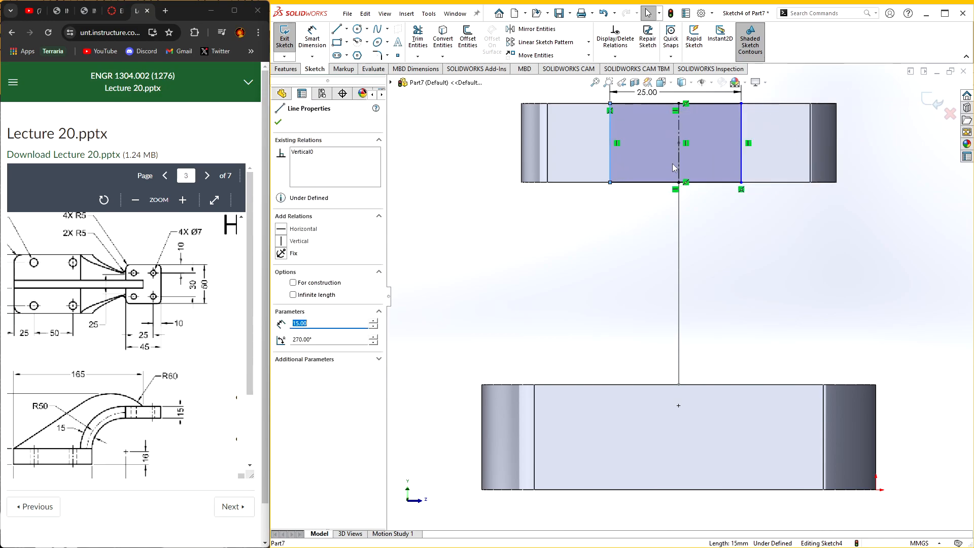
{"action": "left_click", "coordinate": [679, 165], "text": "ctrl"}
{"action": "left_click", "coordinate": [741, 162], "text": "ctrl"}
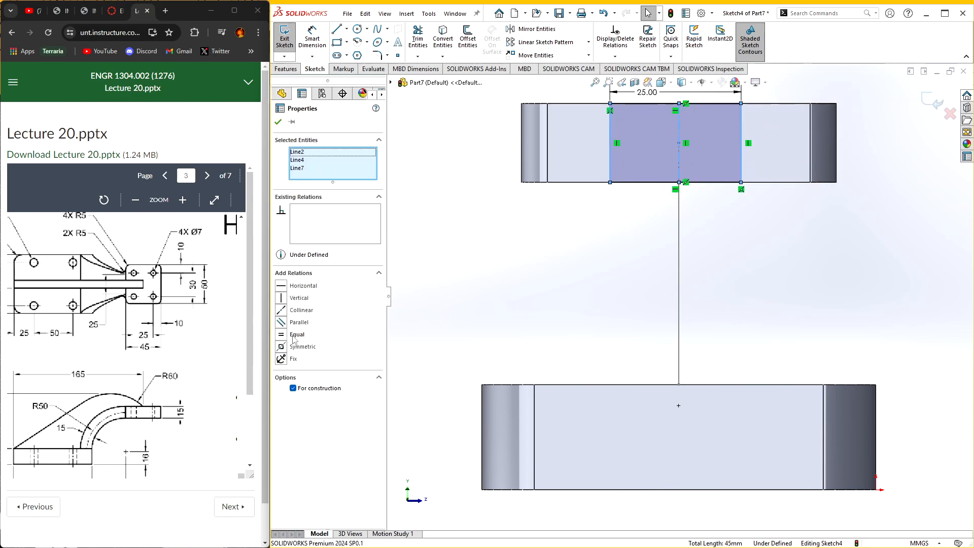
{"action": "left_click", "coordinate": [284, 347]}
{"action": "key", "text": "Escape"}
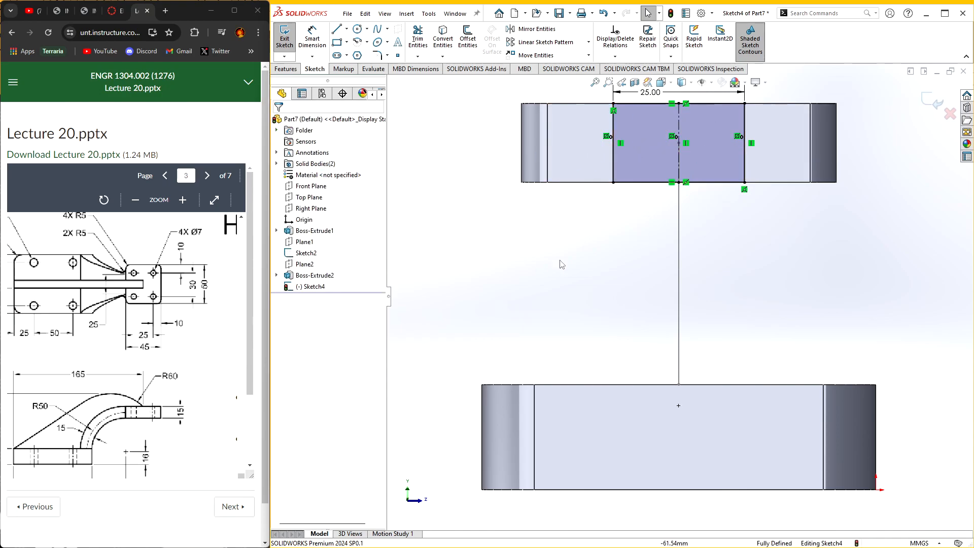
{"action": "middle_click_drag", "start_coordinate": [562, 264], "coordinate": [583, 305]}
{"action": "scroll", "coordinate": [865, 168], "scroll_direction": "up", "scroll_amount": 1}
{"action": "left_click", "coordinate": [934, 102]}
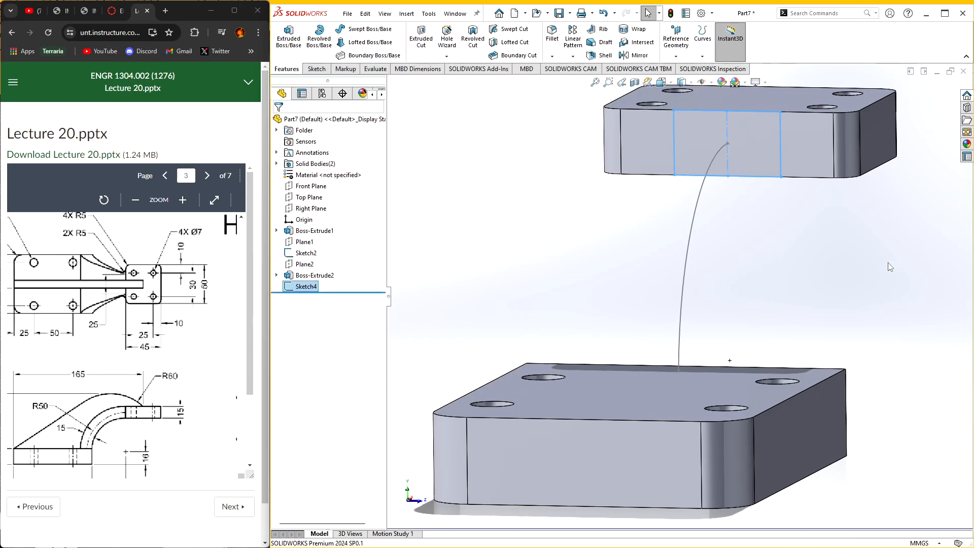
- Start a sketch on the base plate's top face and draw a full-width rectangle along its straight edge facing the upper pad
{"action": "middle_click_drag", "start_coordinate": [890, 265], "coordinate": [835, 355]}
{"action": "right_click", "coordinate": [716, 371]}
{"action": "left_click", "coordinate": [730, 305]}
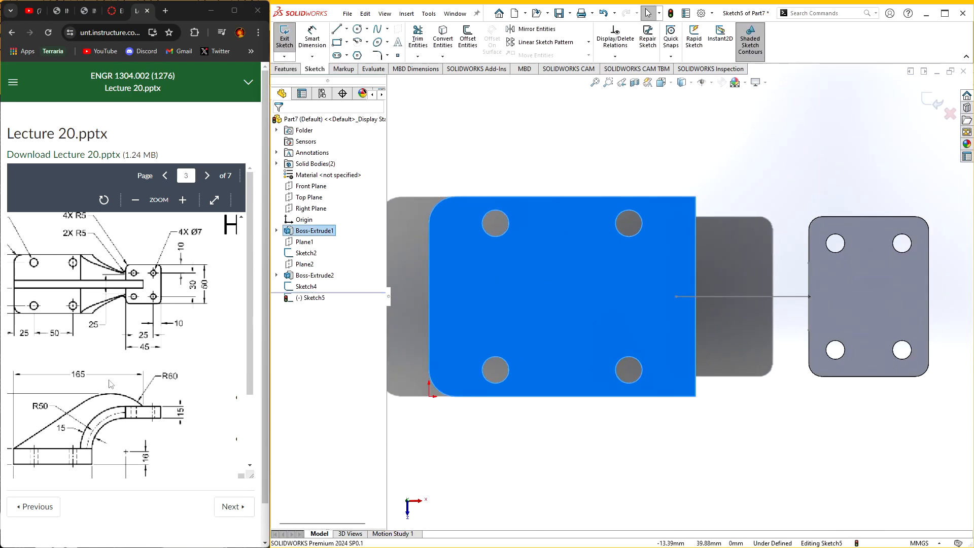
{"action": "scroll", "coordinate": [111, 384], "scroll_direction": "left", "scroll_amount": 3}
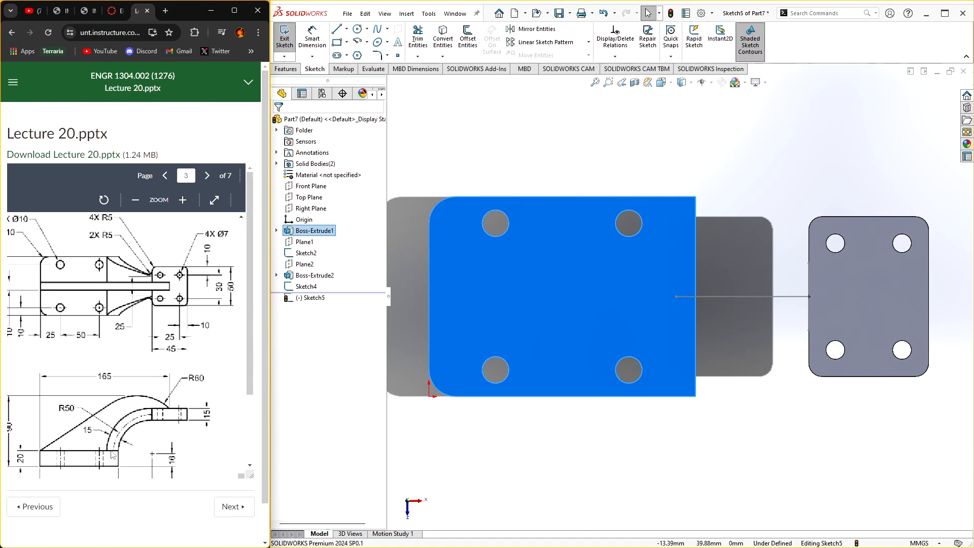
{"action": "left_click", "coordinate": [337, 43]}
{"action": "left_click", "coordinate": [695, 196]}
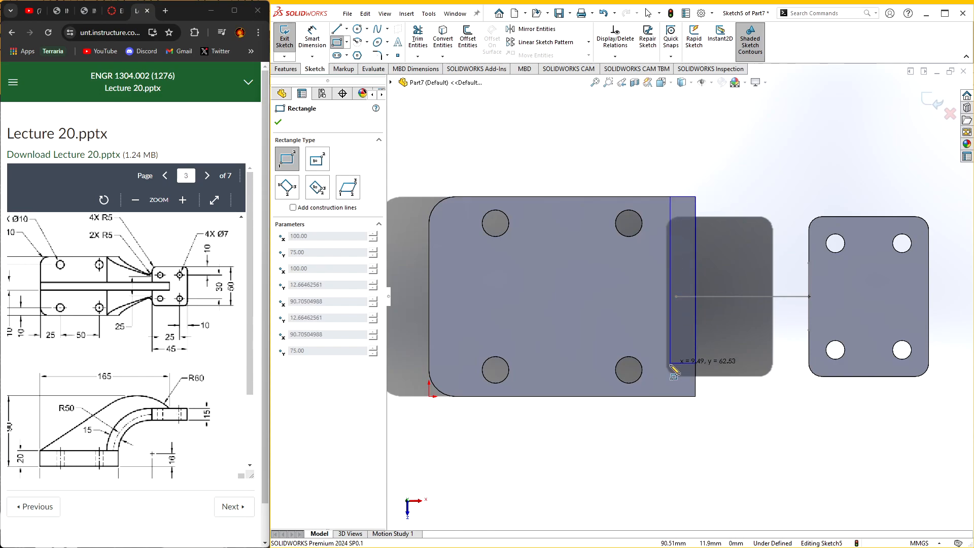
{"action": "left_click", "coordinate": [660, 396]}
{"action": "key", "text": "Escape"}
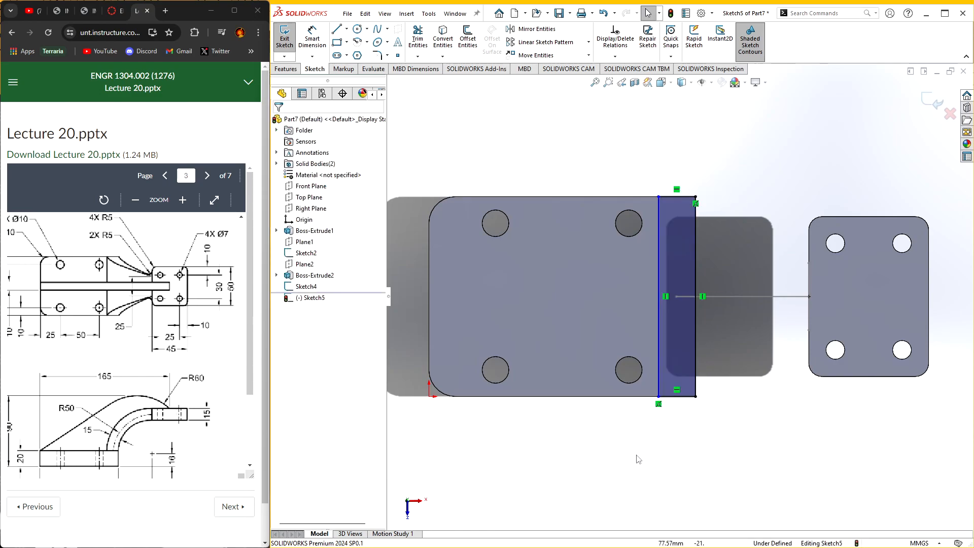
- Dimension the base rectangle's width as 15 mm and exit the sketch
{"action": "left_click", "coordinate": [313, 39]}
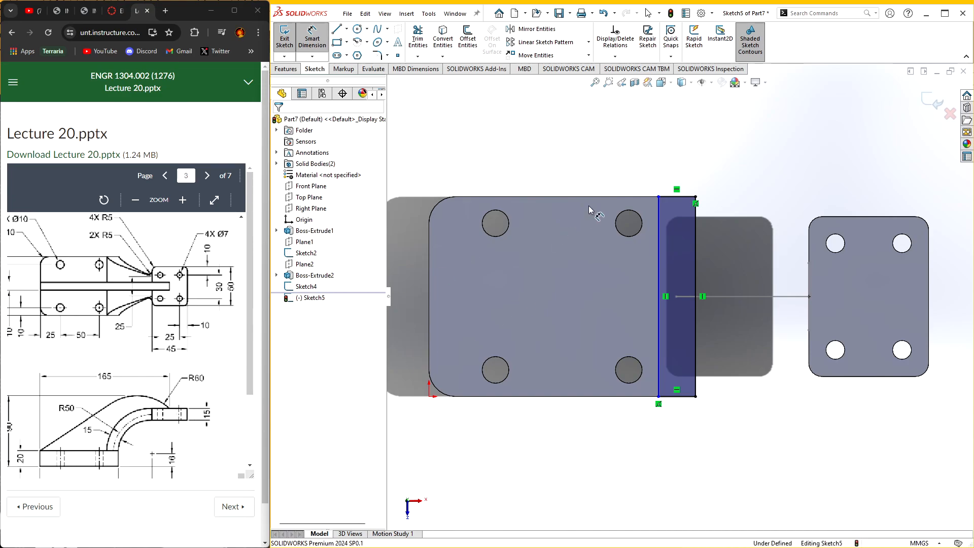
{"action": "left_click", "coordinate": [680, 200]}
{"action": "left_click", "coordinate": [683, 169]}
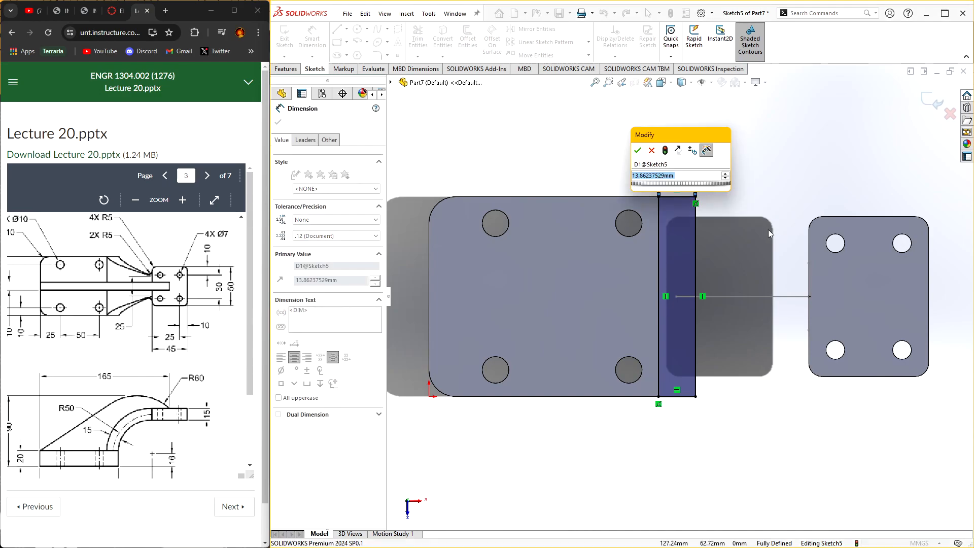
{"action": "type", "text": "15"}
{"action": "key", "text": "Return"}
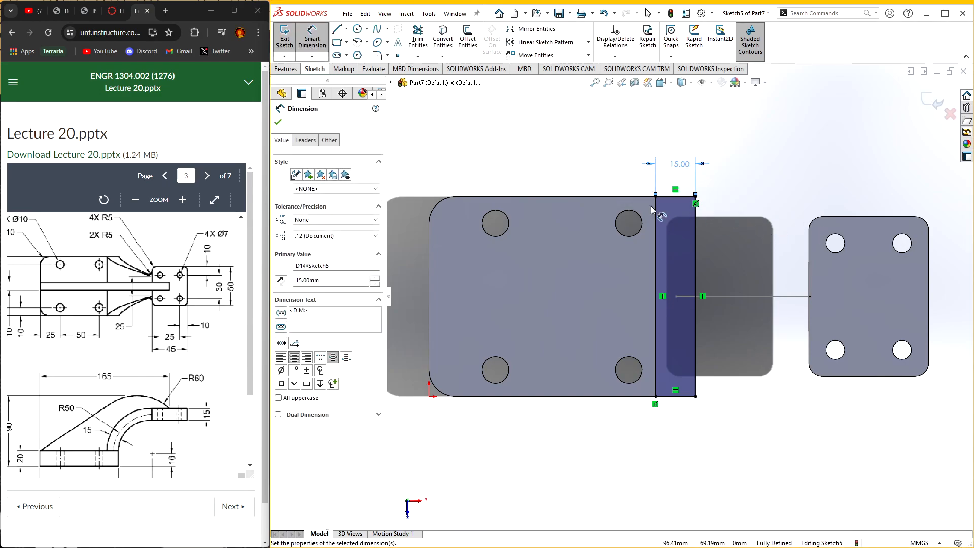
{"action": "key", "text": "Escape"}
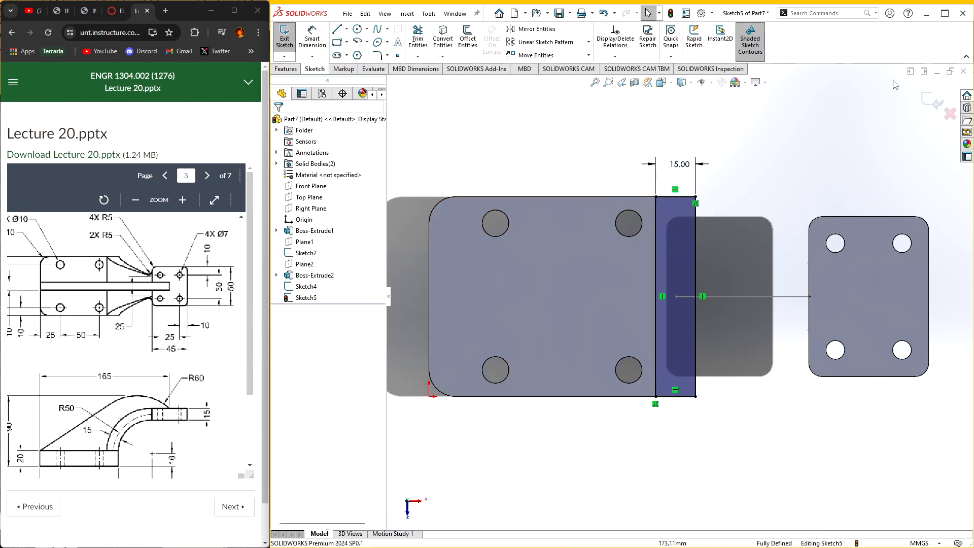
{"action": "left_click", "coordinate": [933, 102]}
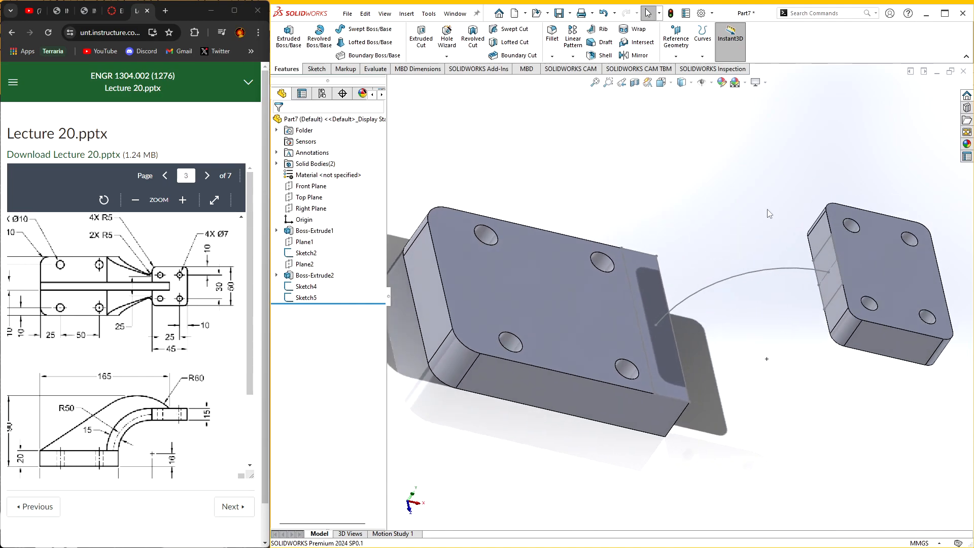
- Start a Lofted Boss/Base using the rectangle on the base plate and the rectangle on the upper pad as profiles
{"action": "mouse_move", "coordinate": [770, 215]}
{"action": "middle_mouse_down"}
{"action": "mouse_move", "coordinate": [793, 230]}
{"action": "mouse_move", "coordinate": [778, 229]}
{"action": "middle_mouse_up"}
{"action": "left_click", "coordinate": [374, 44]}
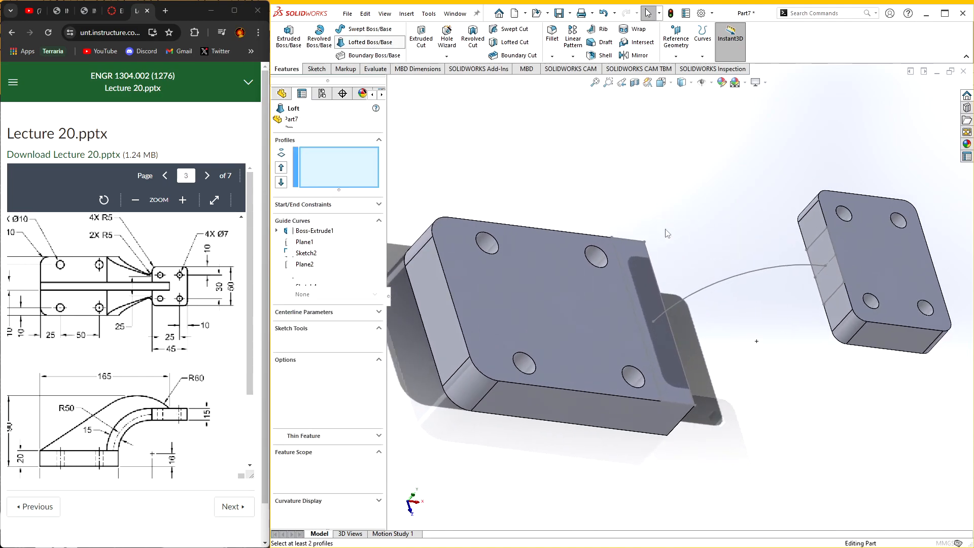
{"action": "left_click", "coordinate": [661, 400]}
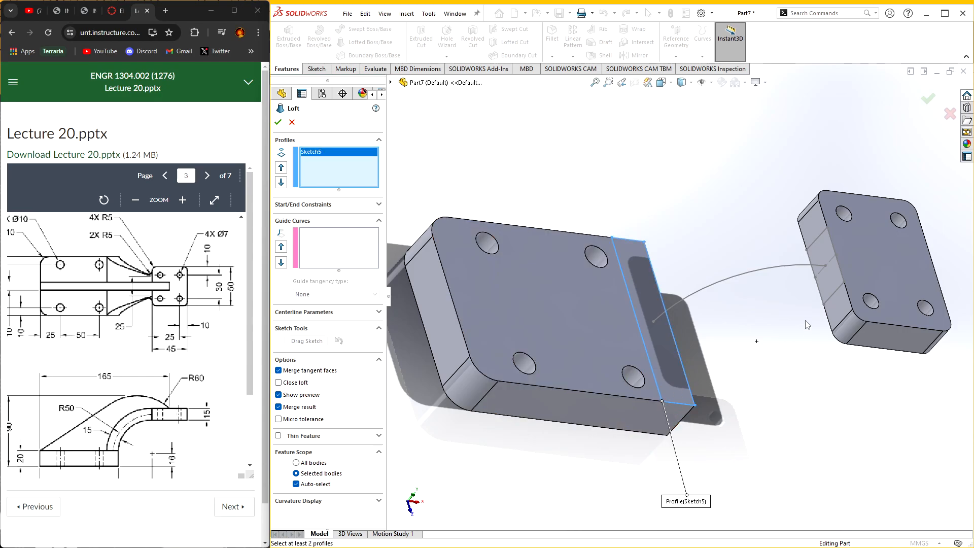
{"action": "left_click", "coordinate": [847, 279]}
{"action": "mouse_move", "coordinate": [756, 355]}
{"action": "middle_mouse_down"}
{"action": "mouse_move", "coordinate": [772, 374]}
{"action": "mouse_move", "coordinate": [782, 365]}
{"action": "middle_mouse_up"}
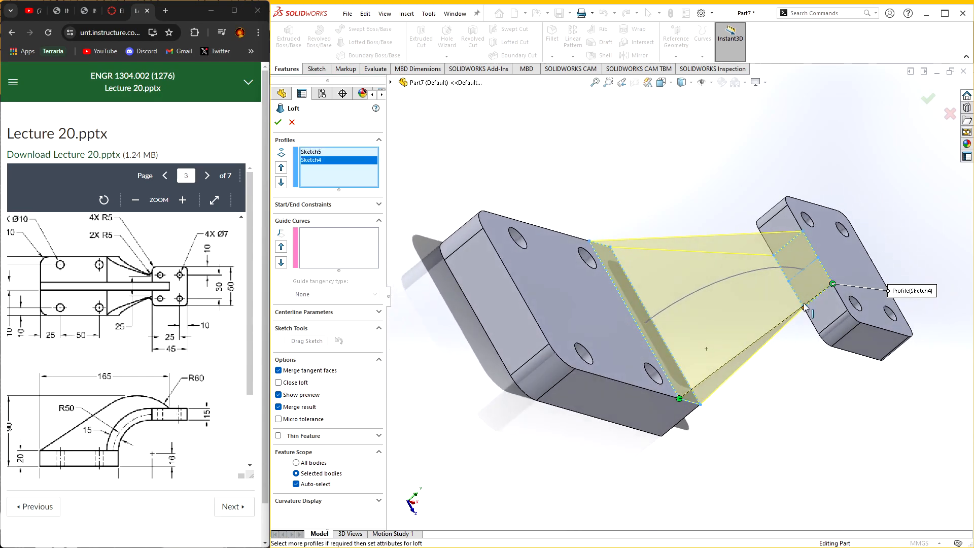
- Try the loft's pad-side connector at other corners of the pad profile and return it to its original corner
{"action": "left_click_drag", "start_coordinate": [833, 283], "coordinate": [804, 231]}
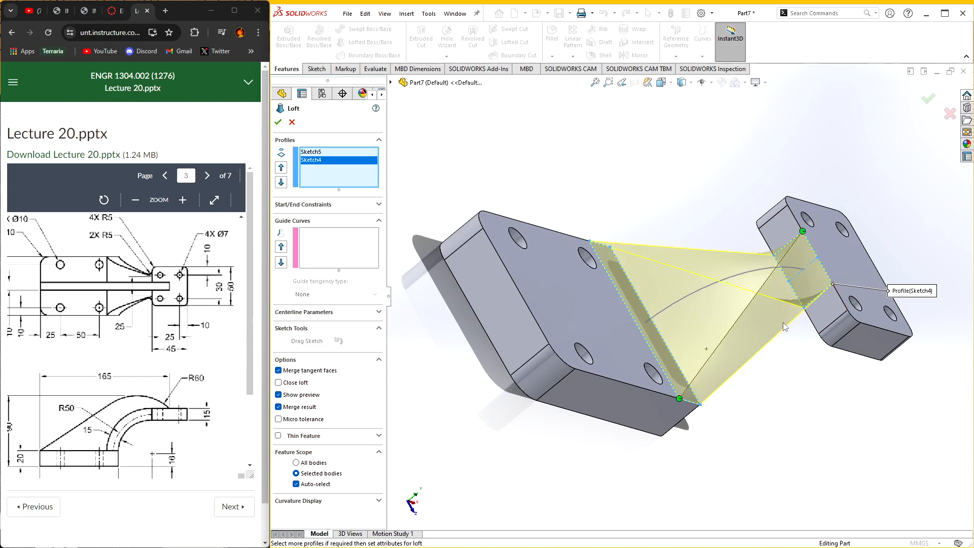
{"action": "mouse_move", "coordinate": [780, 353]}
{"action": "middle_mouse_down"}
{"action": "mouse_move", "coordinate": [759, 329]}
{"action": "mouse_move", "coordinate": [766, 341]}
{"action": "middle_mouse_up"}
{"action": "mouse_move", "coordinate": [820, 231]}
{"action": "left_mouse_down"}
{"action": "mouse_move", "coordinate": [805, 260]}
{"action": "mouse_move", "coordinate": [793, 253]}
{"action": "left_mouse_up"}
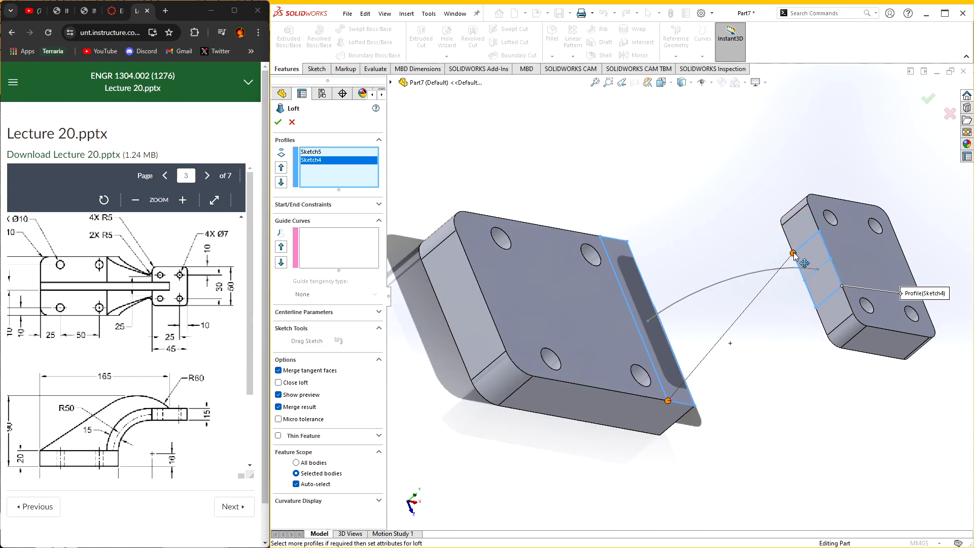
{"action": "left_click_drag", "start_coordinate": [795, 256], "coordinate": [843, 286]}
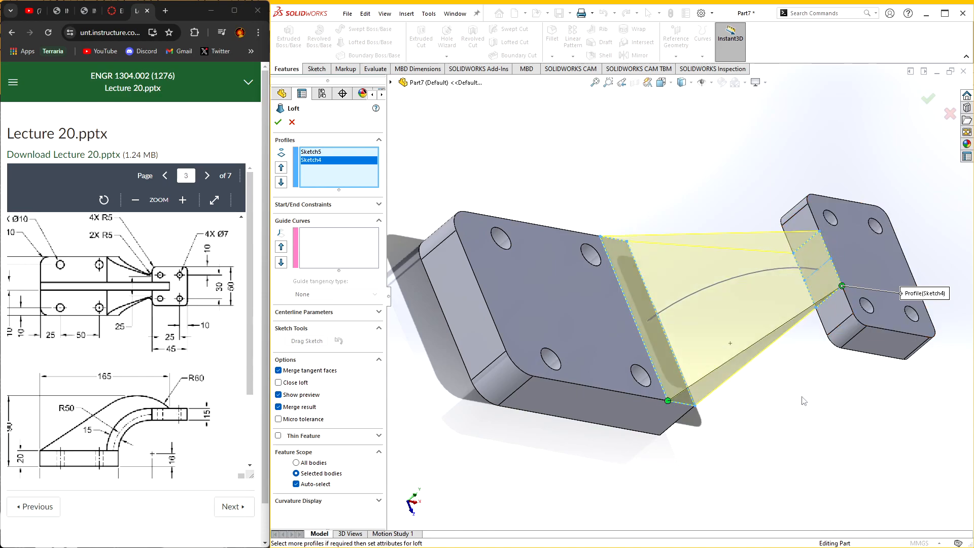
- Try to create the loft between the two profiles with the arc sketch as its guide curve
{"action": "middle_click_drag", "start_coordinate": [804, 401], "coordinate": [799, 370]}
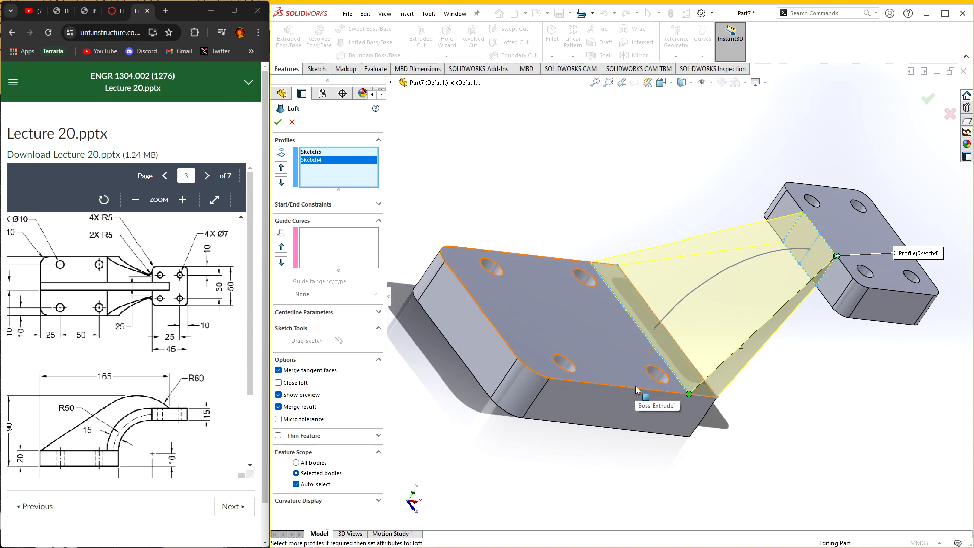
{"action": "left_click", "coordinate": [336, 247]}
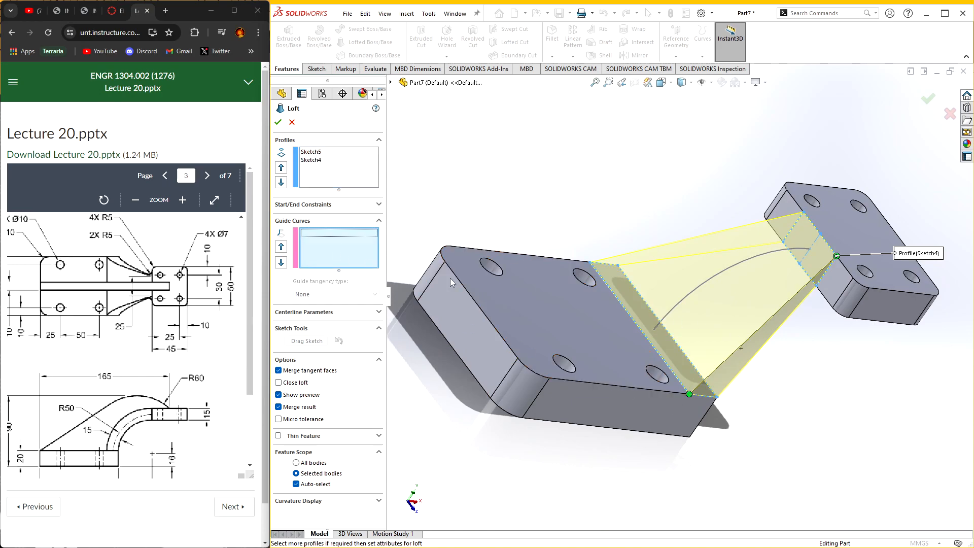
{"action": "left_click", "coordinate": [695, 290]}
{"action": "middle_click_drag", "start_coordinate": [734, 328], "coordinate": [693, 276]}
{"action": "left_click", "coordinate": [279, 122]}
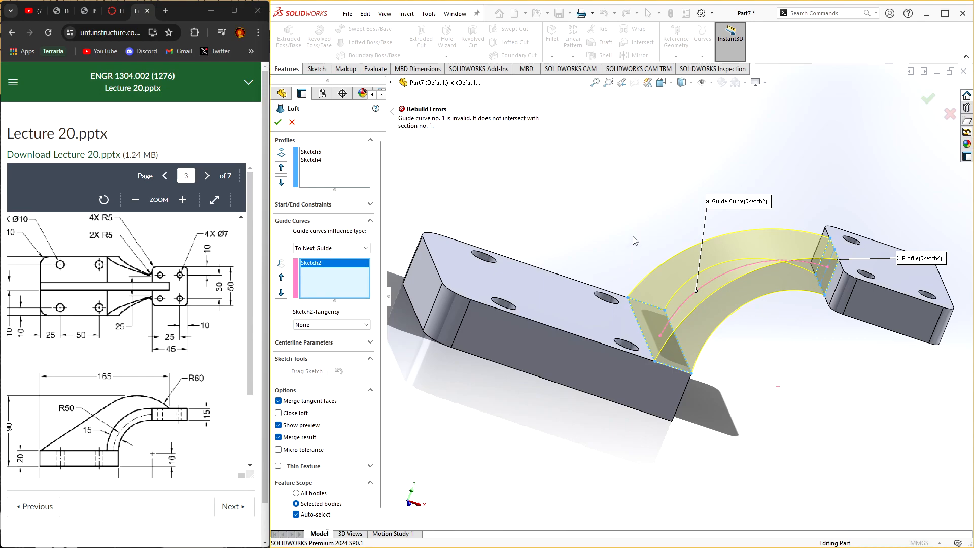
{"action": "middle_click_drag", "start_coordinate": [635, 240], "coordinate": [656, 325]}
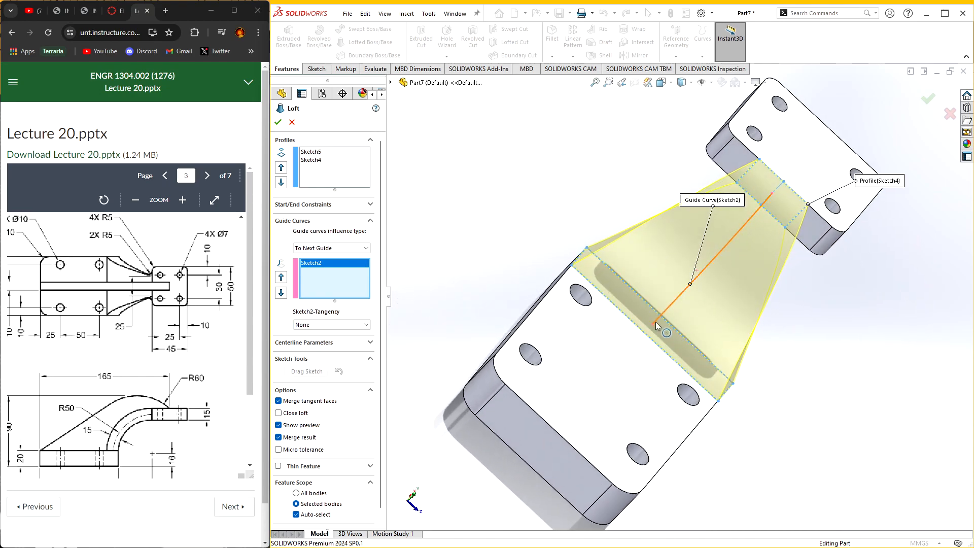
{"action": "mouse_move", "coordinate": [765, 212]}
{"action": "middle_mouse_down"}
{"action": "mouse_move", "coordinate": [752, 186]}
{"action": "mouse_move", "coordinate": [754, 198]}
{"action": "middle_mouse_up"}
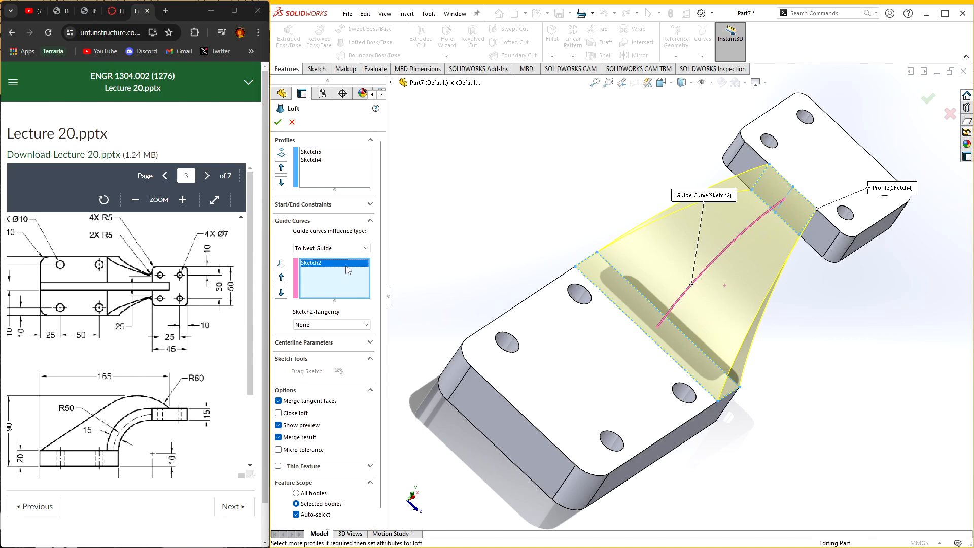
- Remove the arc from the loft's guide curves, use it as the centerline instead, and finish the loft
{"action": "left_click", "coordinate": [315, 343]}
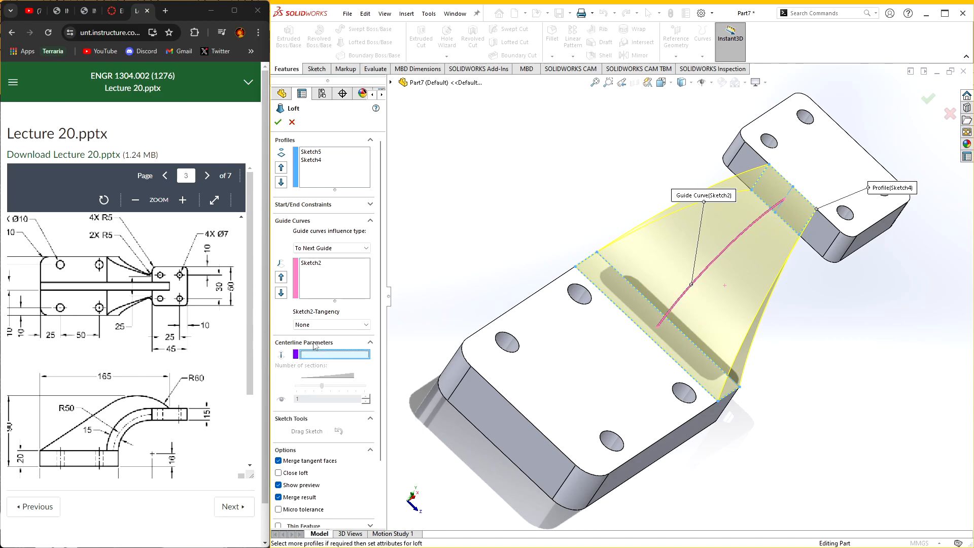
{"action": "left_click", "coordinate": [326, 267]}
{"action": "key", "text": "Delete"}
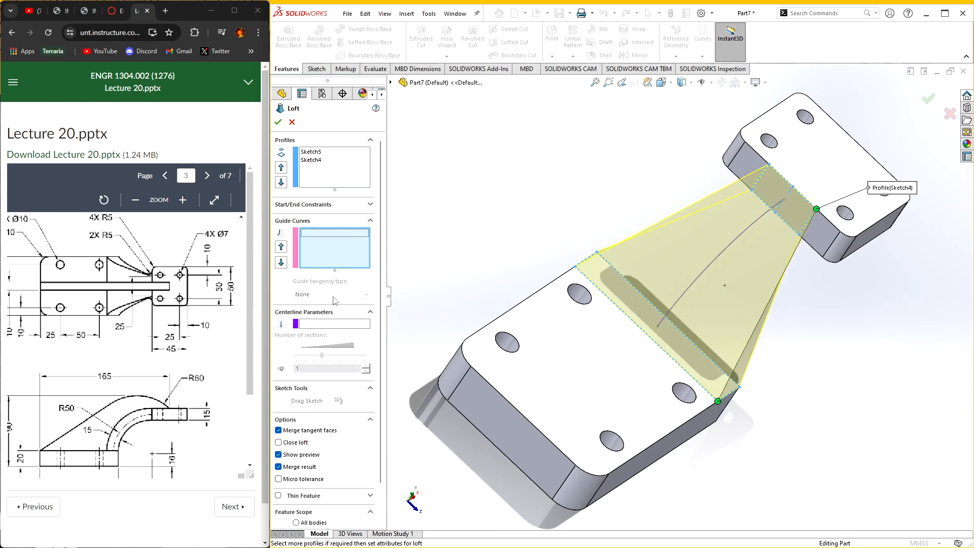
{"action": "left_click", "coordinate": [342, 324]}
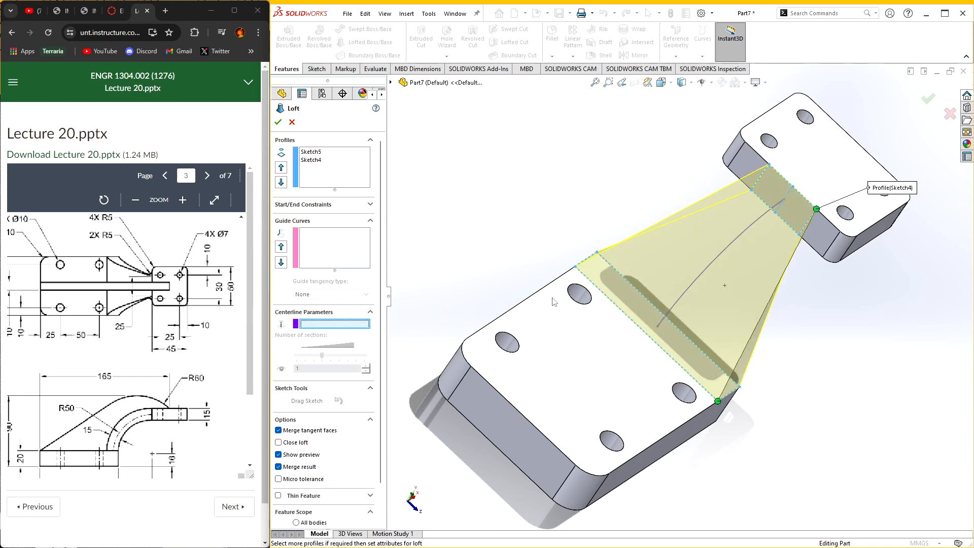
{"action": "left_click", "coordinate": [701, 275]}
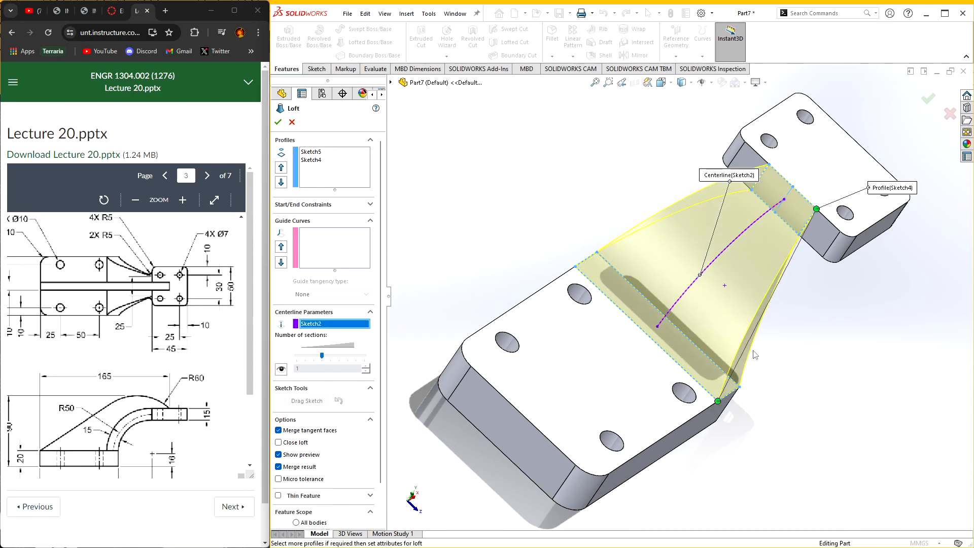
{"action": "mouse_move", "coordinate": [701, 275]}
{"action": "middle_mouse_down"}
{"action": "mouse_move", "coordinate": [723, 306]}
{"action": "mouse_move", "coordinate": [718, 290]}
{"action": "middle_mouse_up"}
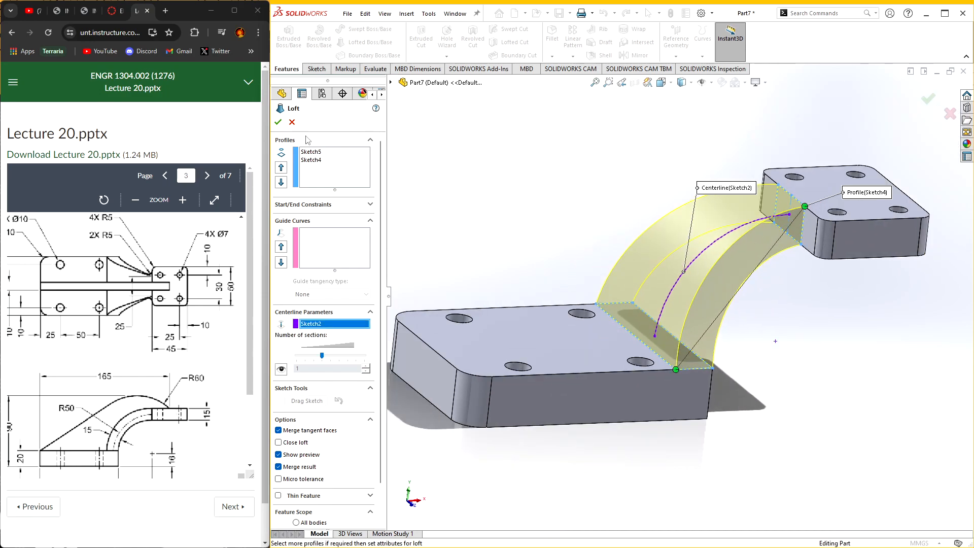
{"action": "left_click", "coordinate": [278, 122]}
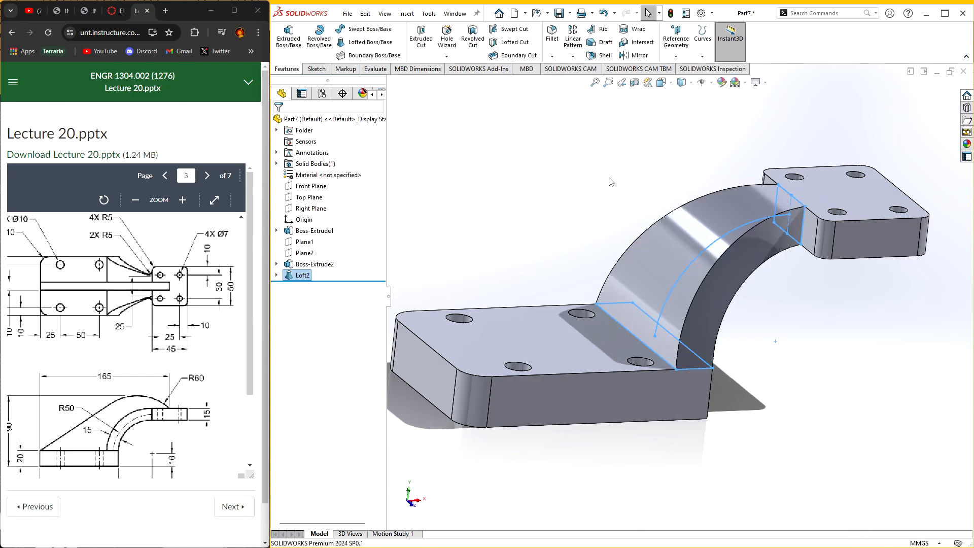
- Fillet the two edges where the curved arm's sides meet the upper pad with a 5 mm radius
{"action": "mouse_move", "coordinate": [581, 190]}
{"action": "middle_mouse_down"}
{"action": "mouse_move", "coordinate": [533, 170]}
{"action": "mouse_move", "coordinate": [577, 189]}
{"action": "mouse_move", "coordinate": [577, 179]}
{"action": "middle_mouse_up"}
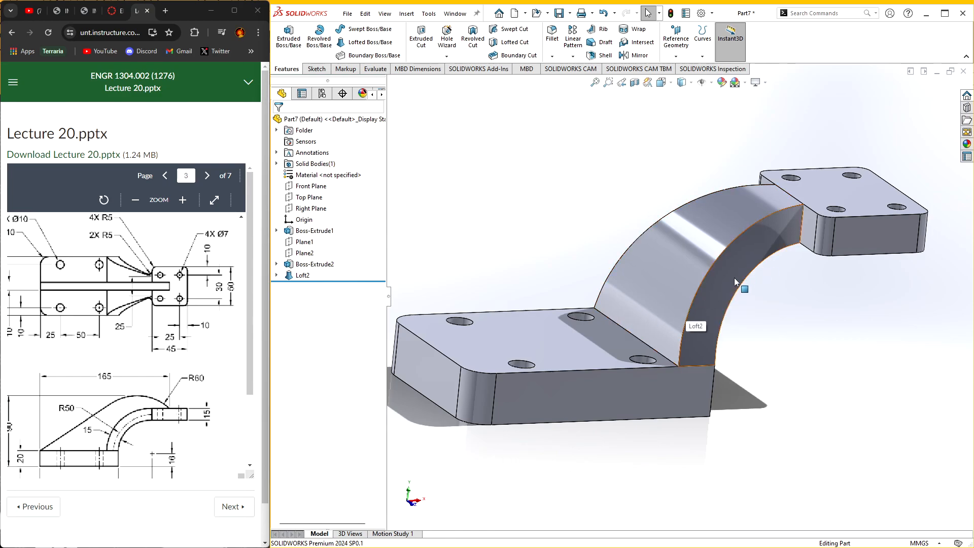
{"action": "middle_click_drag", "start_coordinate": [739, 287], "coordinate": [722, 273]}
{"action": "middle_click_drag", "start_coordinate": [773, 316], "coordinate": [557, 227]}
{"action": "scroll", "coordinate": [178, 302], "scroll_direction": "up", "scroll_amount": 1}
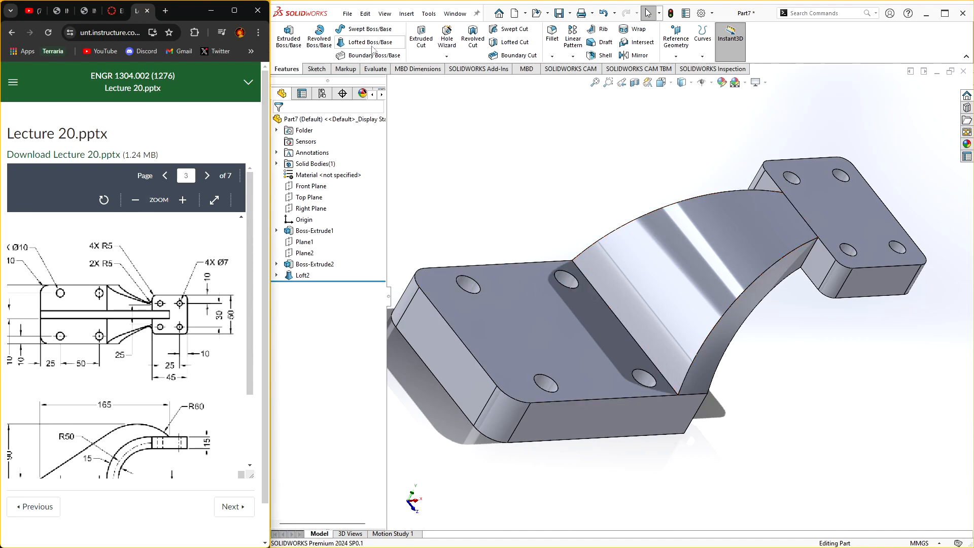
{"action": "left_click", "coordinate": [552, 35]}
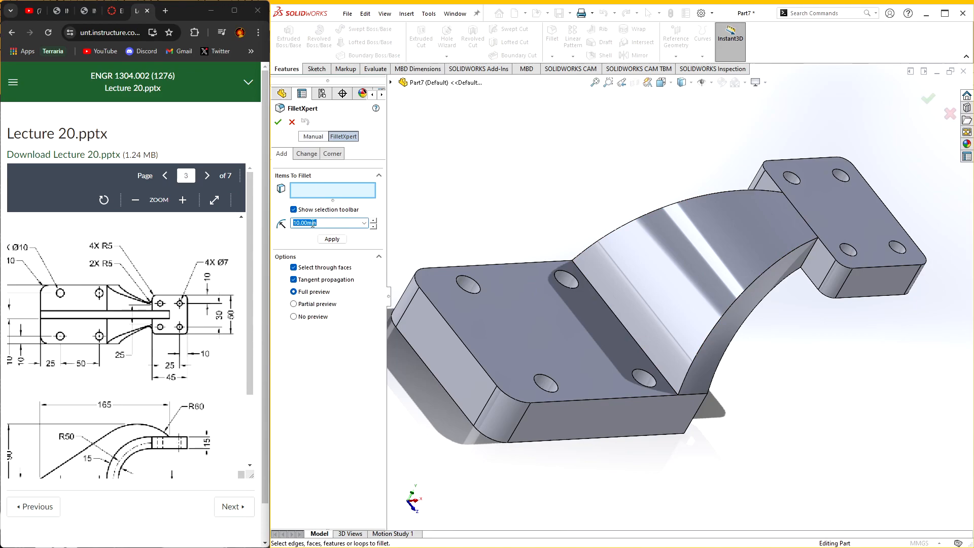
{"action": "left_click", "coordinate": [810, 252]}
{"action": "middle_click_drag", "start_coordinate": [748, 252], "coordinate": [714, 163]}
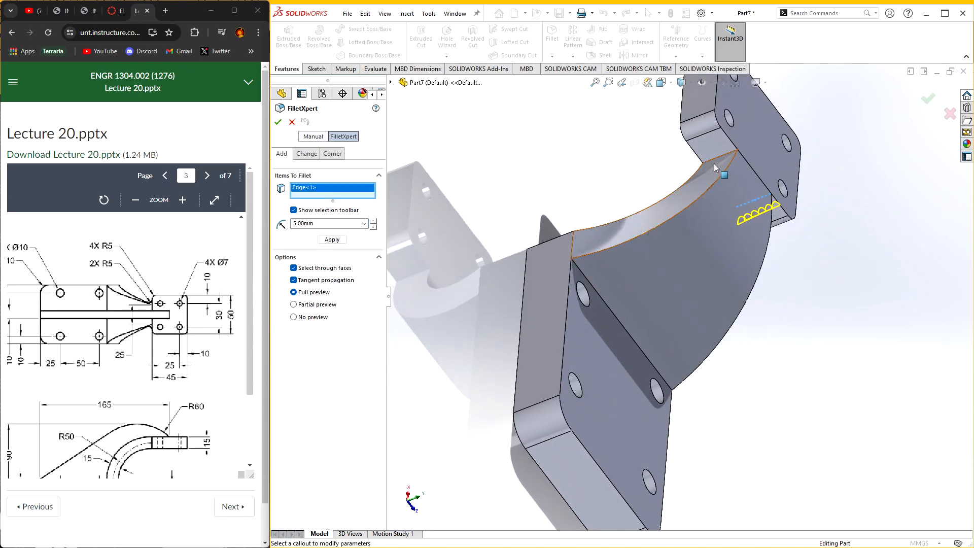
{"action": "left_click", "coordinate": [715, 159]}
{"action": "left_click", "coordinate": [278, 122]}
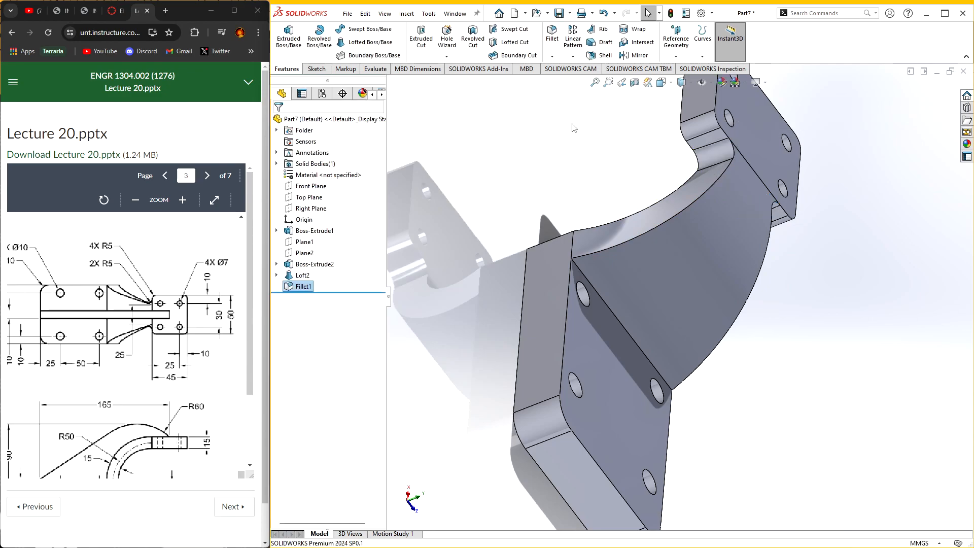
{"action": "key", "text": "ctrl+7"}
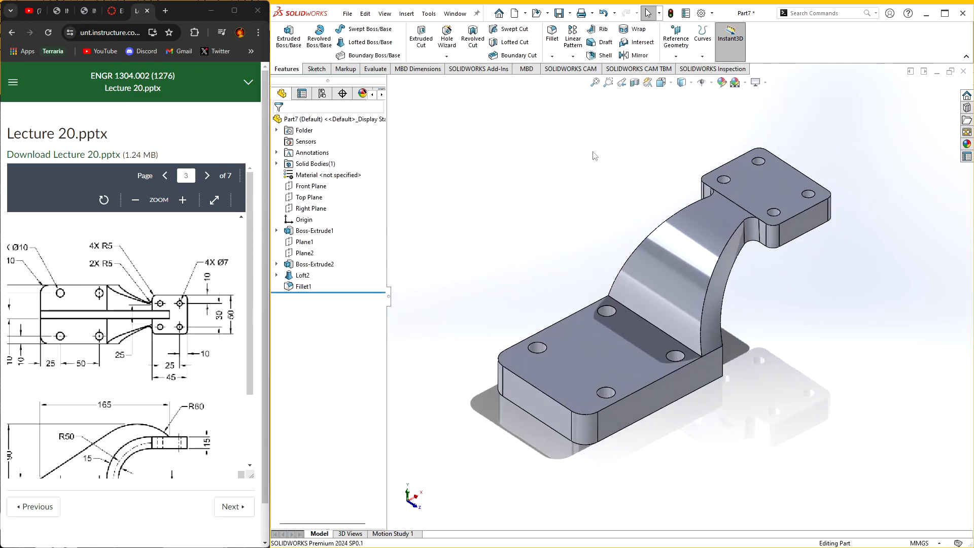
{"action": "left_click", "coordinate": [676, 56]}
{"action": "left_click", "coordinate": [683, 65]}
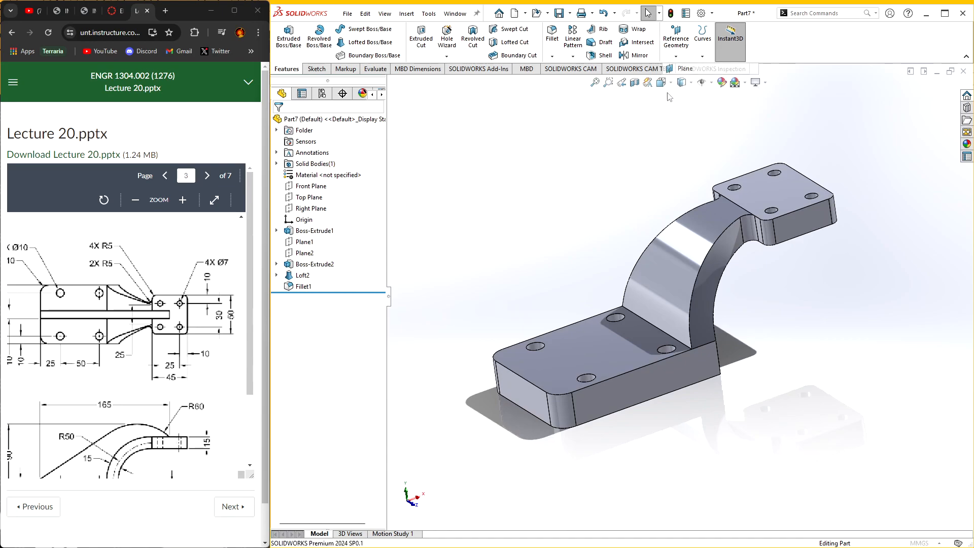
{"action": "left_click", "coordinate": [290, 124]}
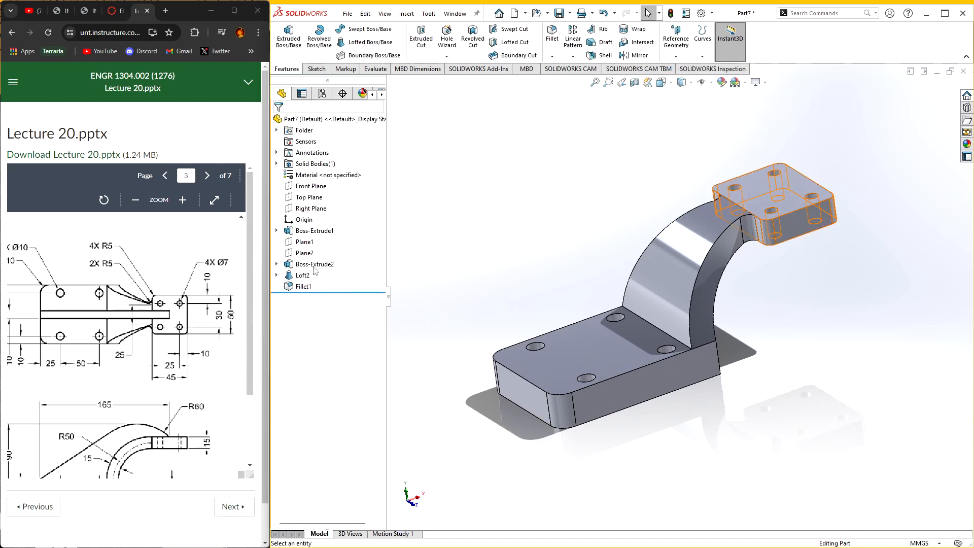
- Check the lecture drawing's views and review the definition of Plane1, the lengthwise plane through the middle of the bracket
{"action": "scroll", "coordinate": [136, 354], "scroll_direction": "down", "scroll_amount": 2}
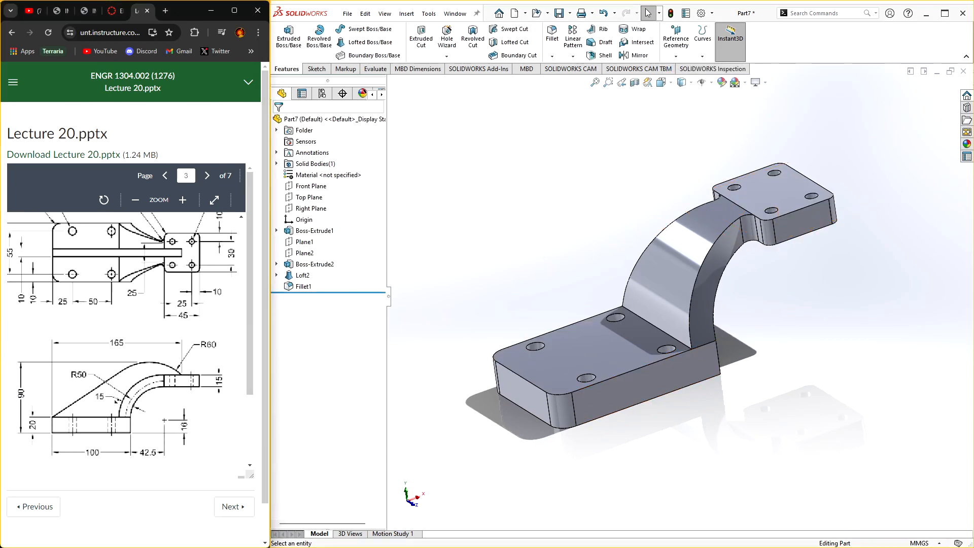
{"action": "scroll", "coordinate": [136, 354], "scroll_direction": "up", "scroll_amount": 1}
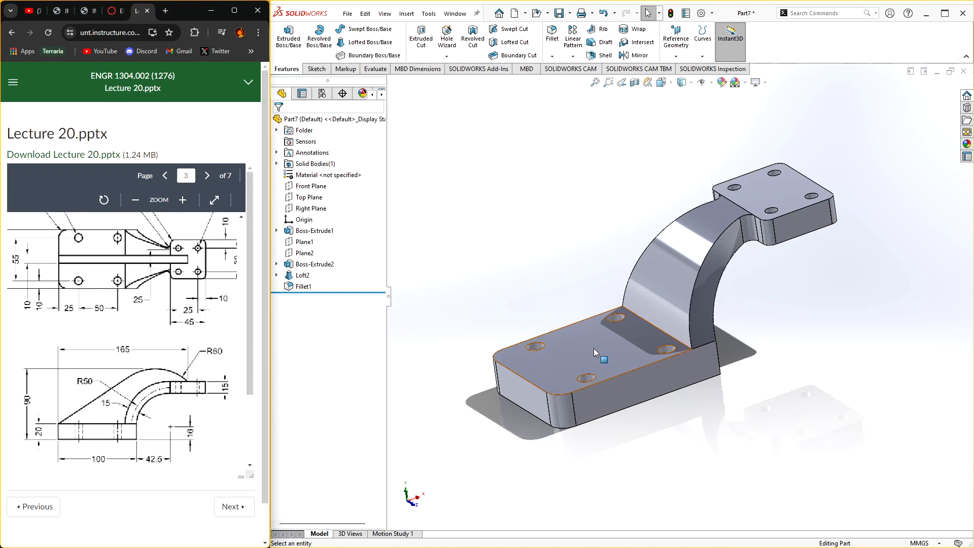
{"action": "right_click", "coordinate": [297, 245]}
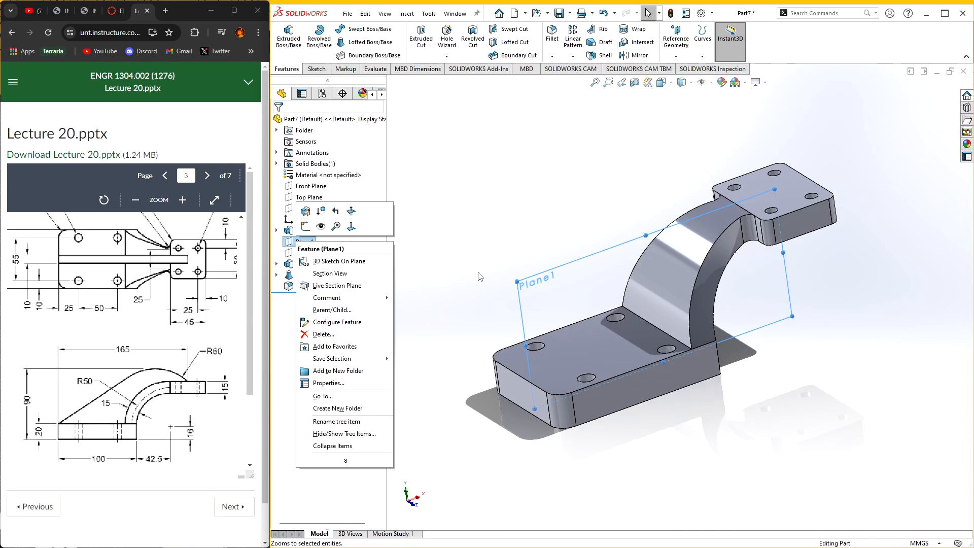
{"action": "middle_click_drag", "start_coordinate": [479, 276], "coordinate": [537, 286]}
{"action": "right_click", "coordinate": [304, 242]}
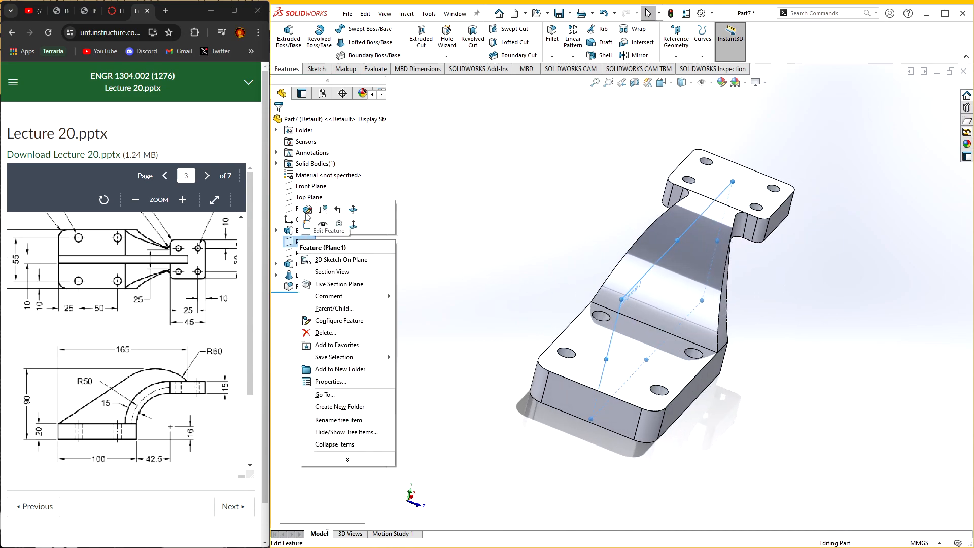
{"action": "left_click", "coordinate": [307, 215]}
{"action": "left_click", "coordinate": [279, 124]}
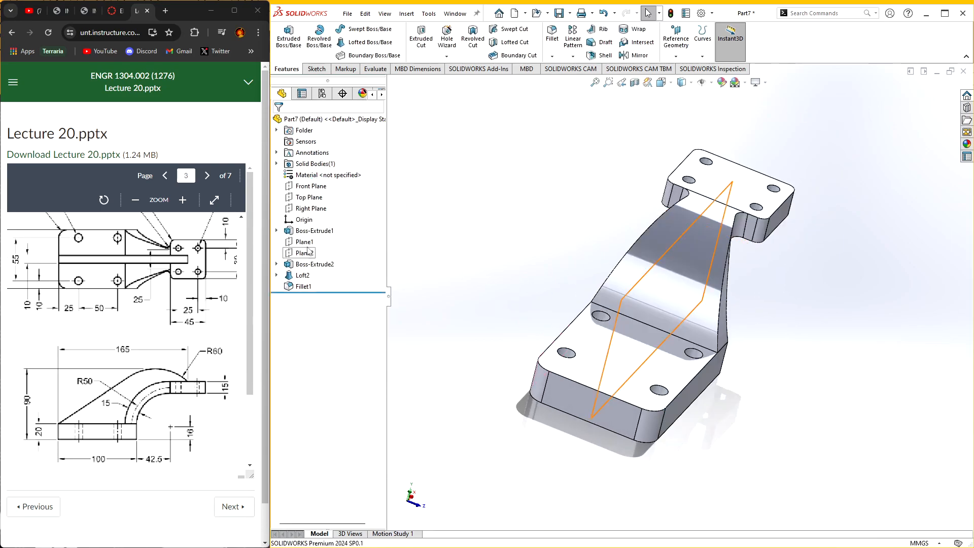
- Start a sketch on Plane1 and draw a line sloping upward from the upper outer corner of the base
{"action": "right_click", "coordinate": [303, 243]}
{"action": "left_click", "coordinate": [320, 229]}
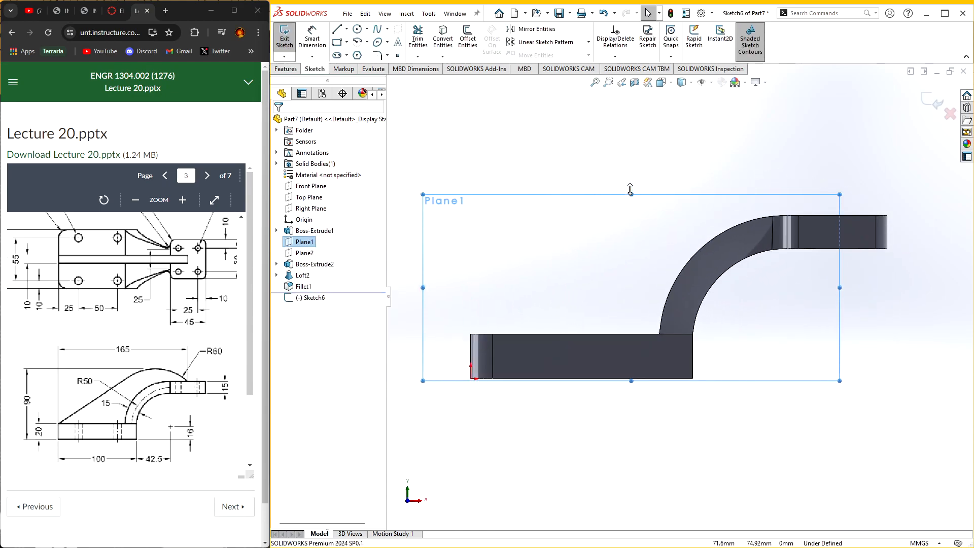
{"action": "left_click", "coordinate": [590, 223]}
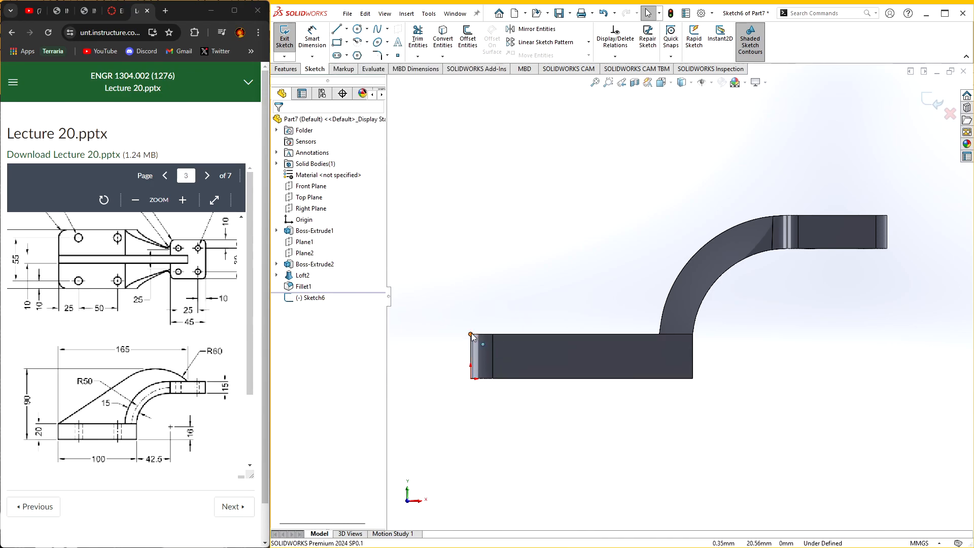
{"action": "key", "text": "l"}
{"action": "left_click", "coordinate": [471, 333]}
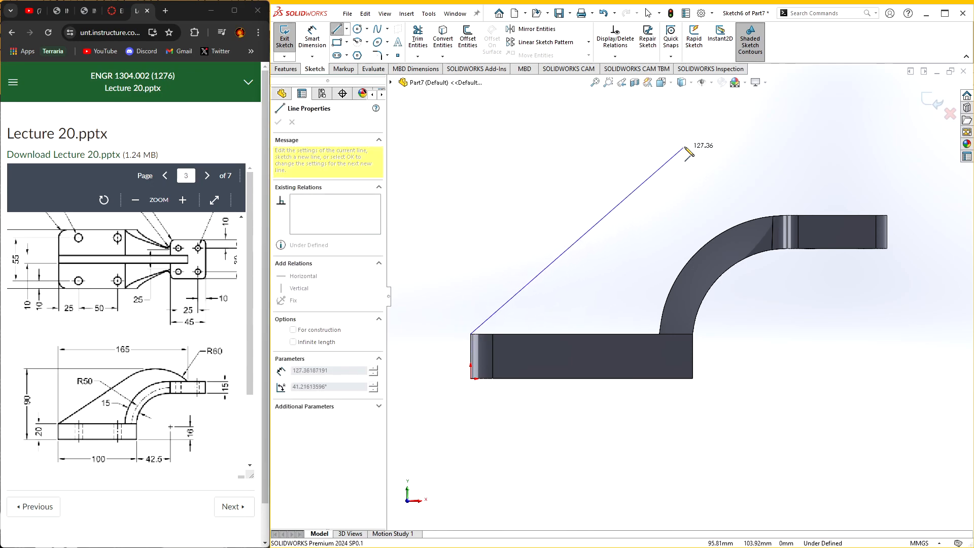
{"action": "left_click", "coordinate": [620, 203]}
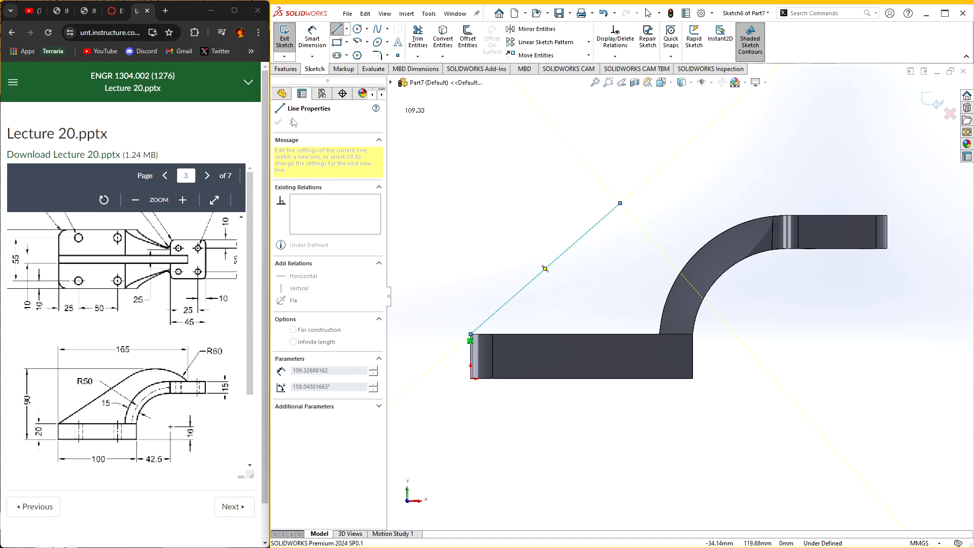
- Draw a centerpoint arc curving over from the upper end of the sloped line toward the upper pad
{"action": "left_click", "coordinate": [358, 42]}
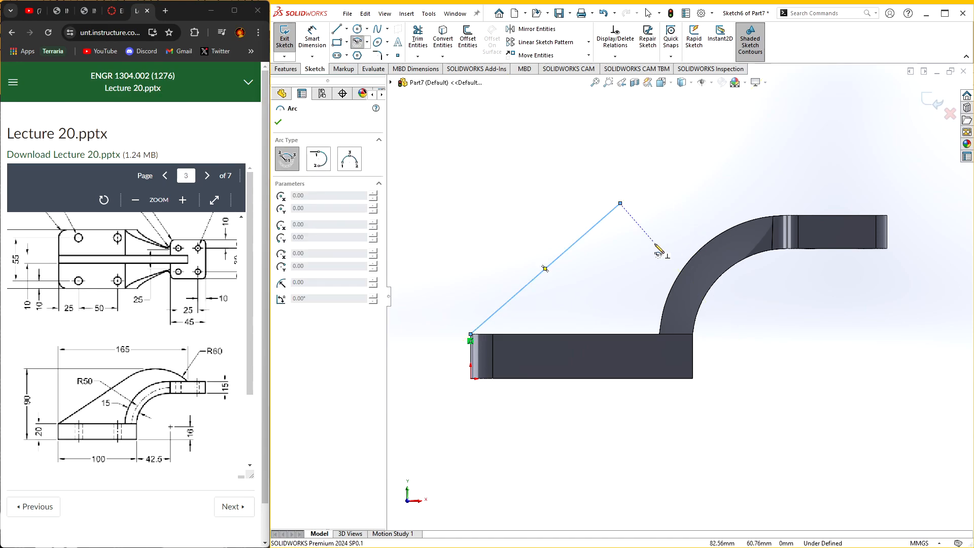
{"action": "left_click", "coordinate": [654, 243]}
{"action": "left_click", "coordinate": [620, 203]}
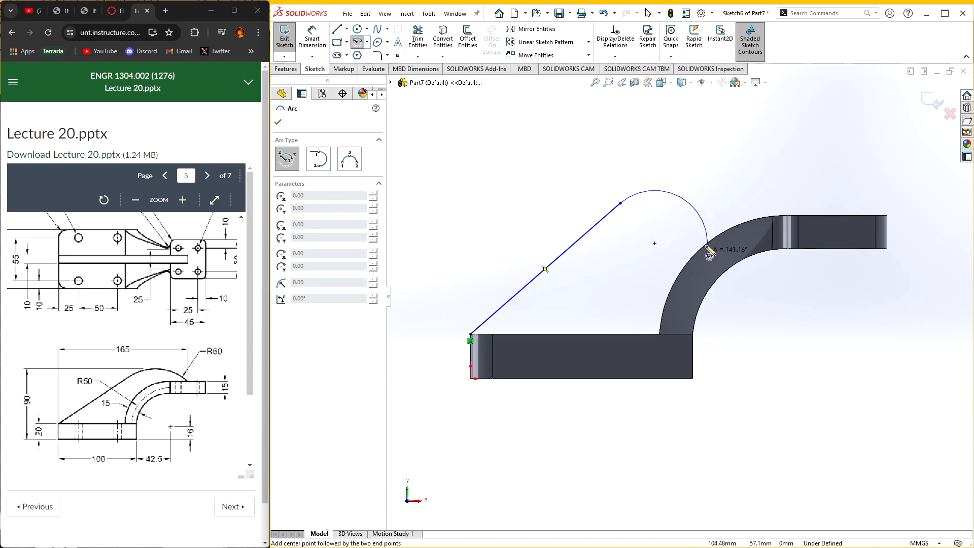
{"action": "left_click", "coordinate": [695, 208]}
{"action": "key", "text": "Escape"}
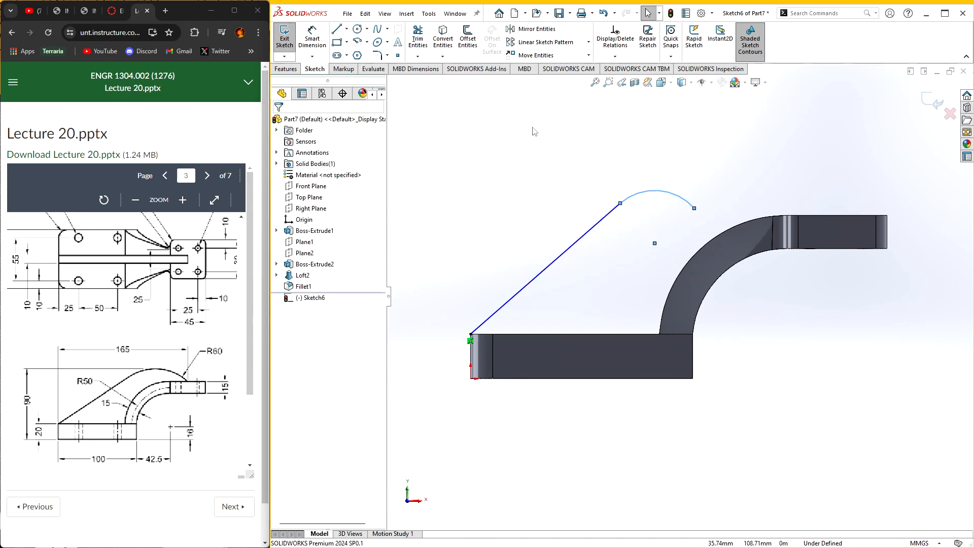
{"action": "left_click", "coordinate": [591, 156]}
- Constrain the arc's free end to the midpoint of the upper pad's top edge
{"action": "left_click", "coordinate": [694, 209]}
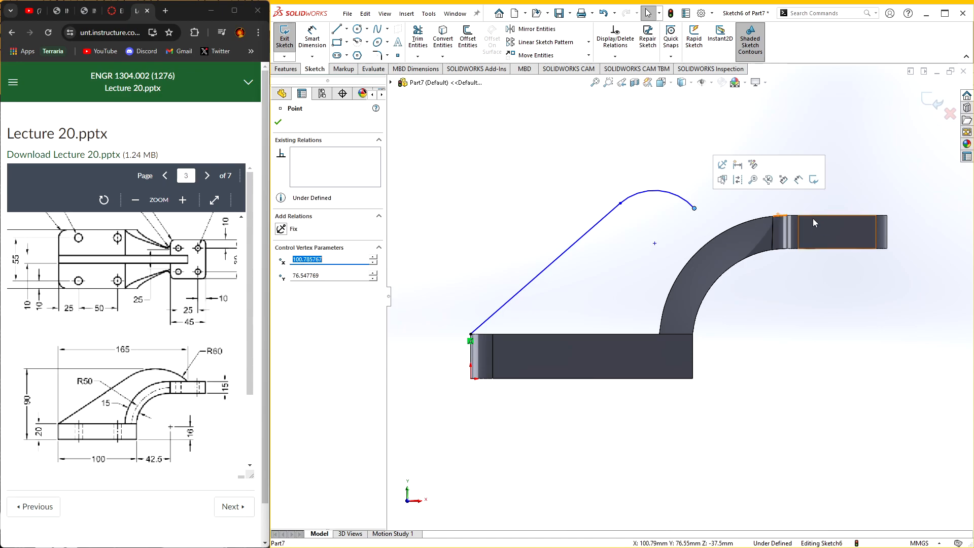
{"action": "left_click", "coordinate": [822, 215], "text": "ctrl"}
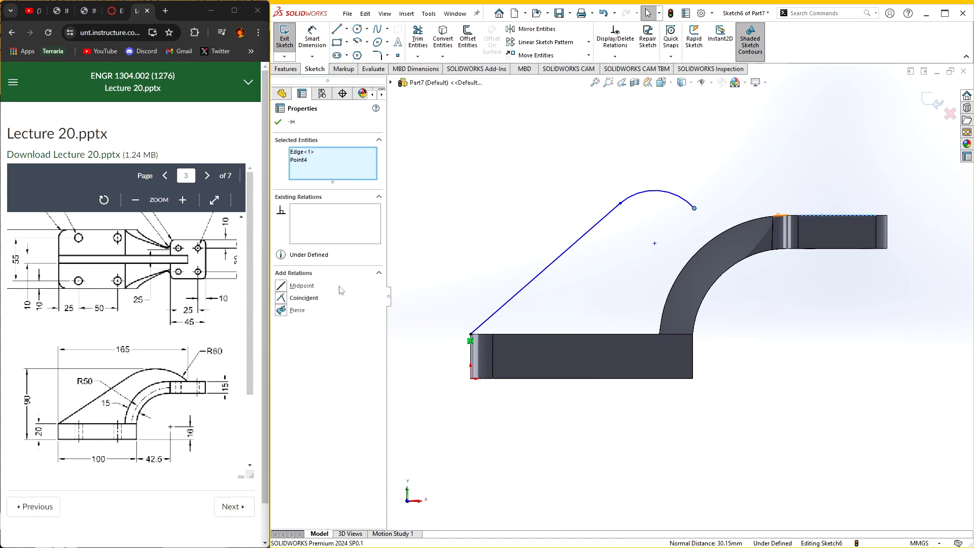
{"action": "left_click", "coordinate": [302, 286]}
{"action": "key", "text": "Escape"}
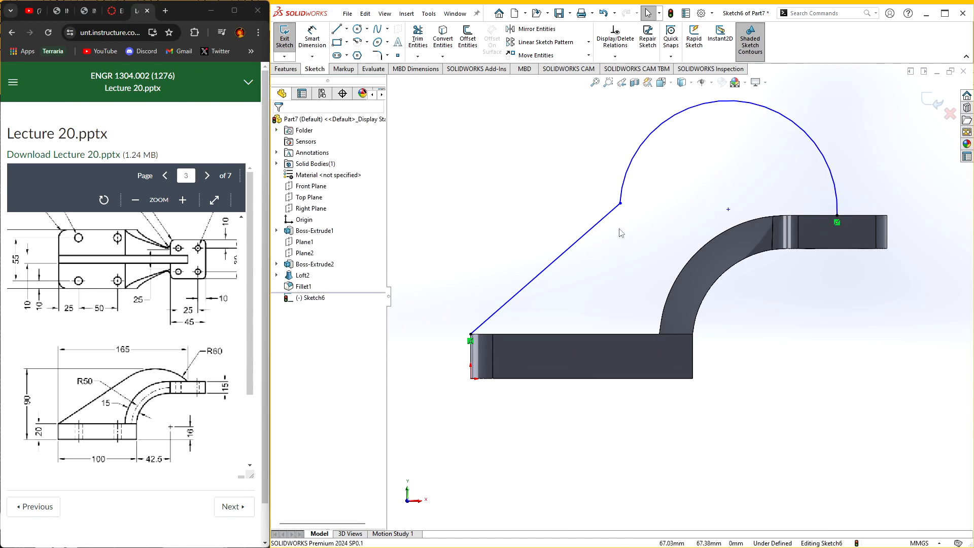
- Make the sloped line and the arc tangent
{"action": "left_click", "coordinate": [605, 221]}
{"action": "left_click", "coordinate": [630, 177], "text": "ctrl"}
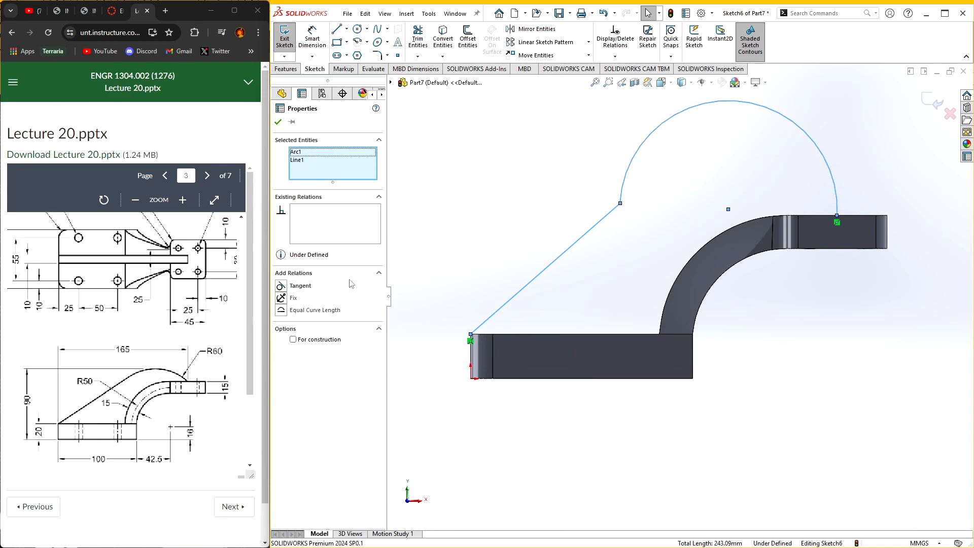
{"action": "left_click", "coordinate": [304, 287]}
{"action": "key", "text": "Escape"}
{"action": "key", "text": "d"}
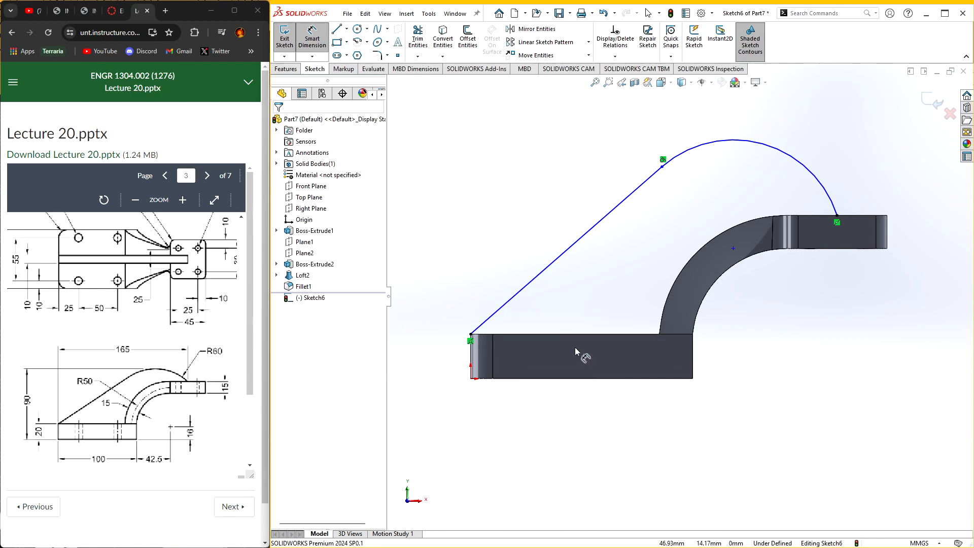
{"action": "left_click", "coordinate": [471, 335]}
{"action": "left_click", "coordinate": [836, 215]}
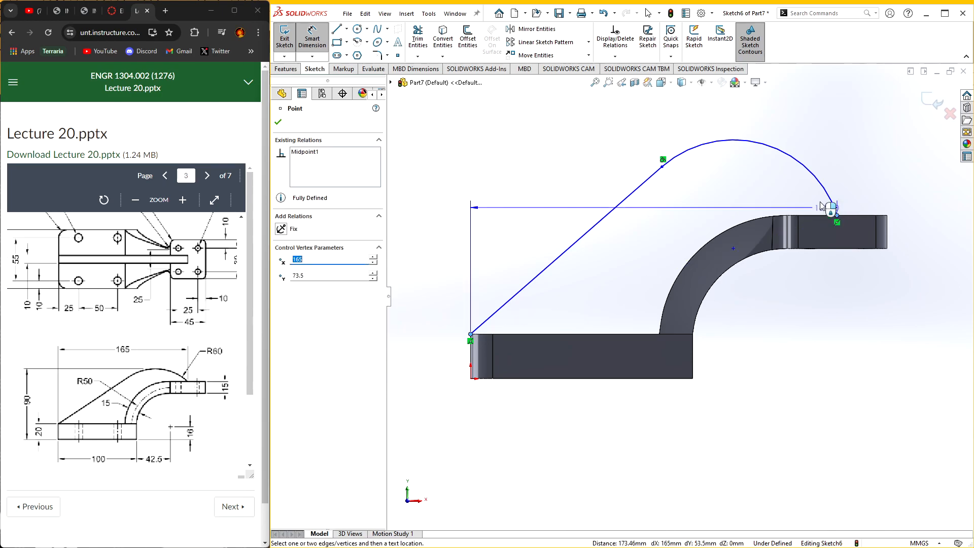
{"action": "key", "text": "Escape"}
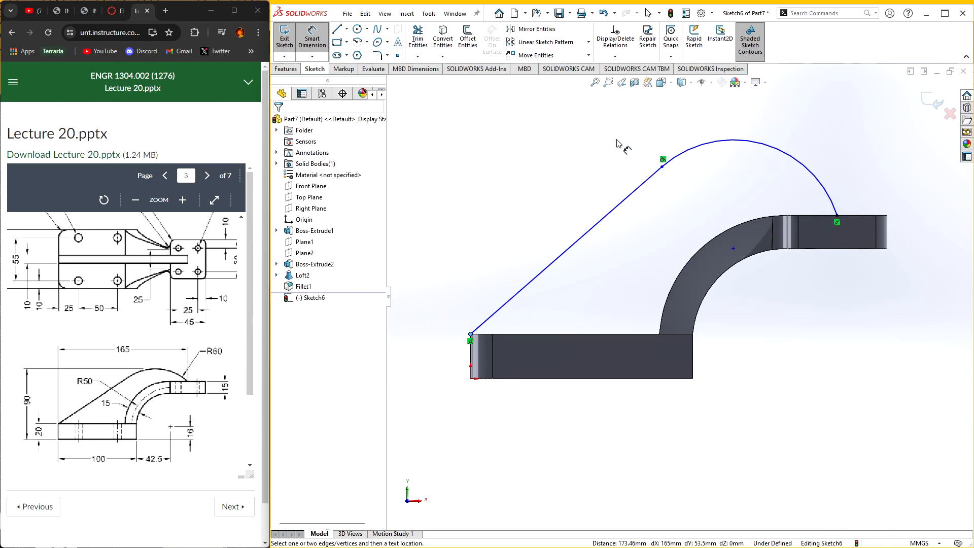
{"action": "left_click", "coordinate": [701, 150]}
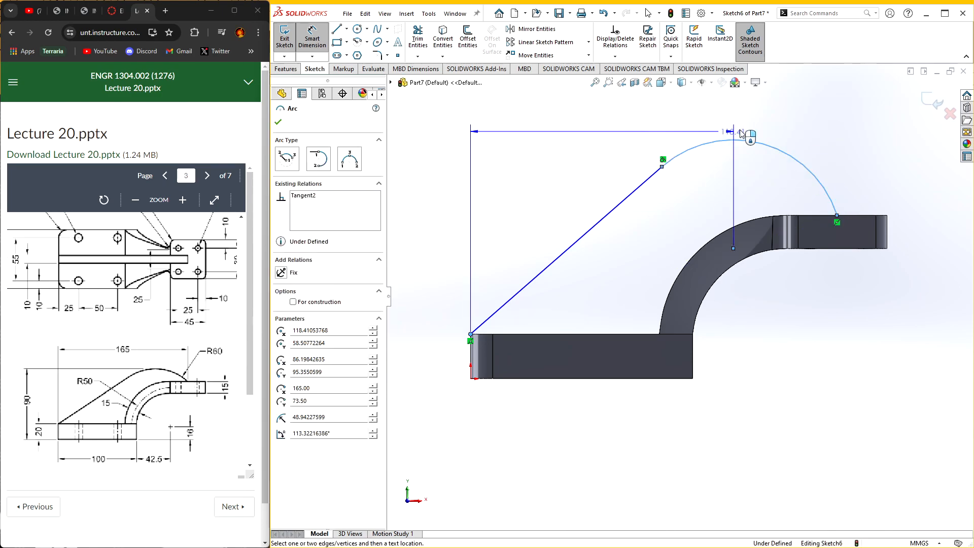
{"action": "key", "text": "Escape"}
{"action": "left_click", "coordinate": [769, 149]}
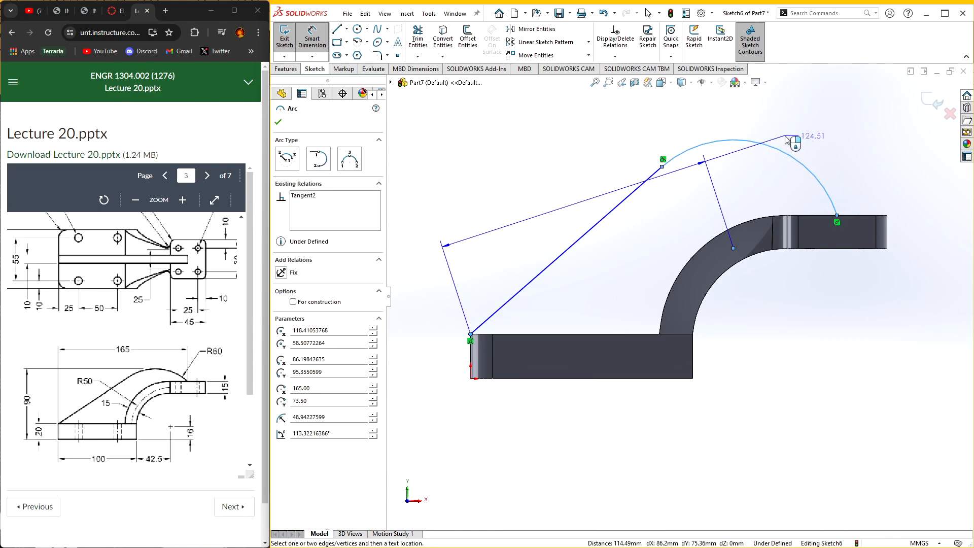
{"action": "key", "text": "Escape"}
- Dimension the arc with a radius of 60 mm
{"action": "left_click", "coordinate": [776, 147]}
{"action": "left_click", "coordinate": [802, 135]}
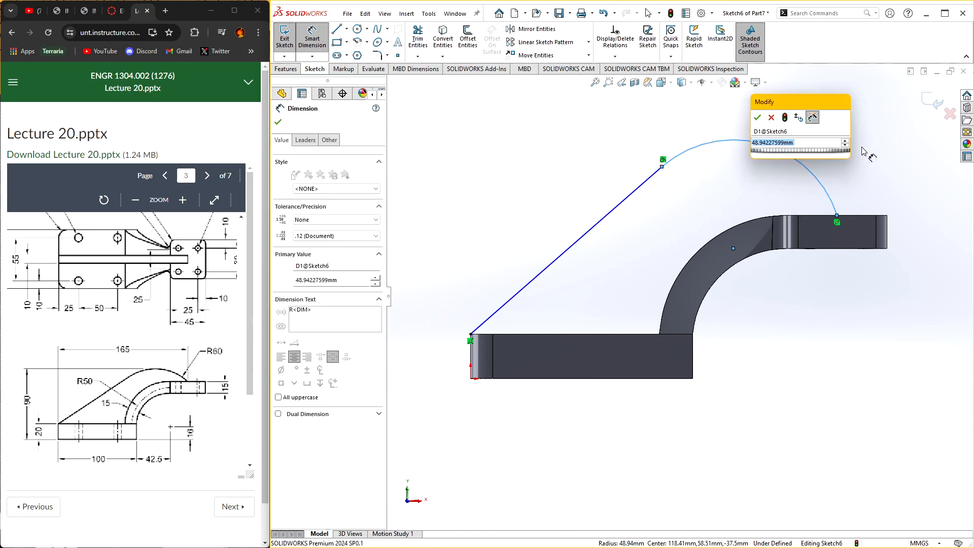
{"action": "type", "text": "60"}
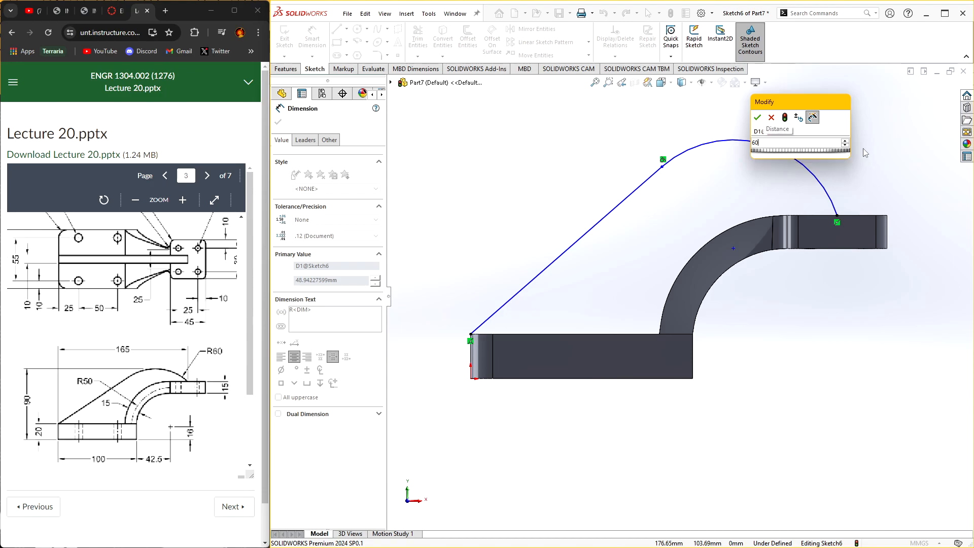
{"action": "key", "text": "Return"}
{"action": "left_click", "coordinate": [278, 122]}
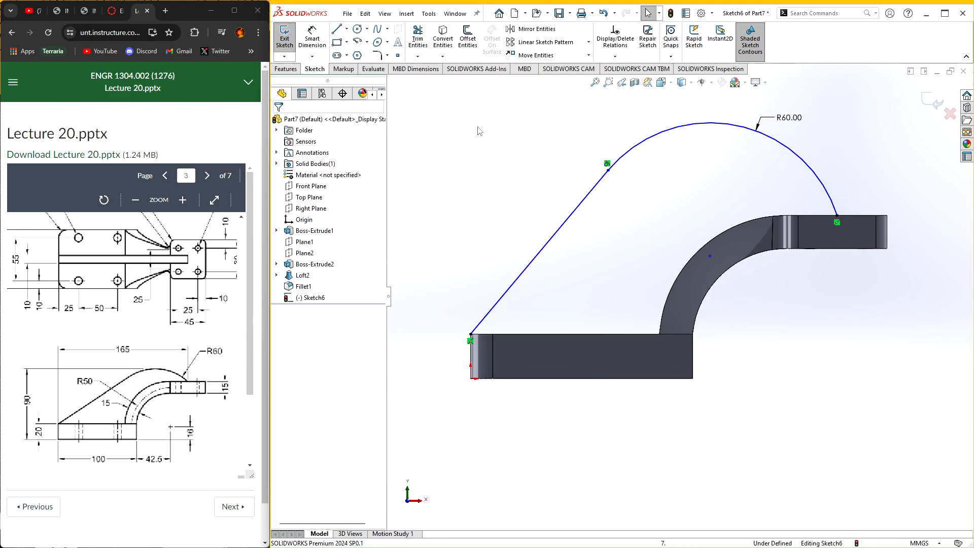
- Add a vertical dimension between the arc and the origin at the base's lower corner, keeping its current value
{"action": "left_click", "coordinate": [731, 123]}
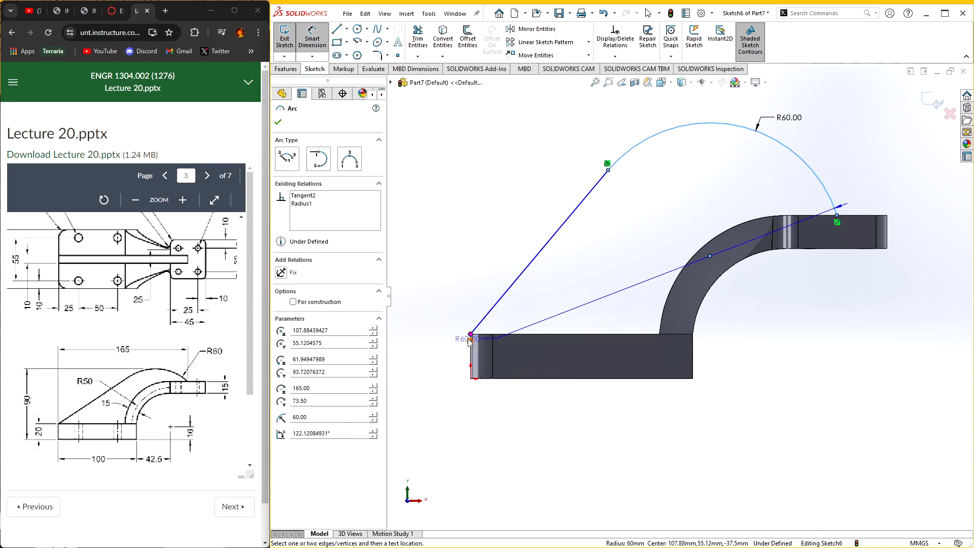
{"action": "left_click", "coordinate": [472, 379]}
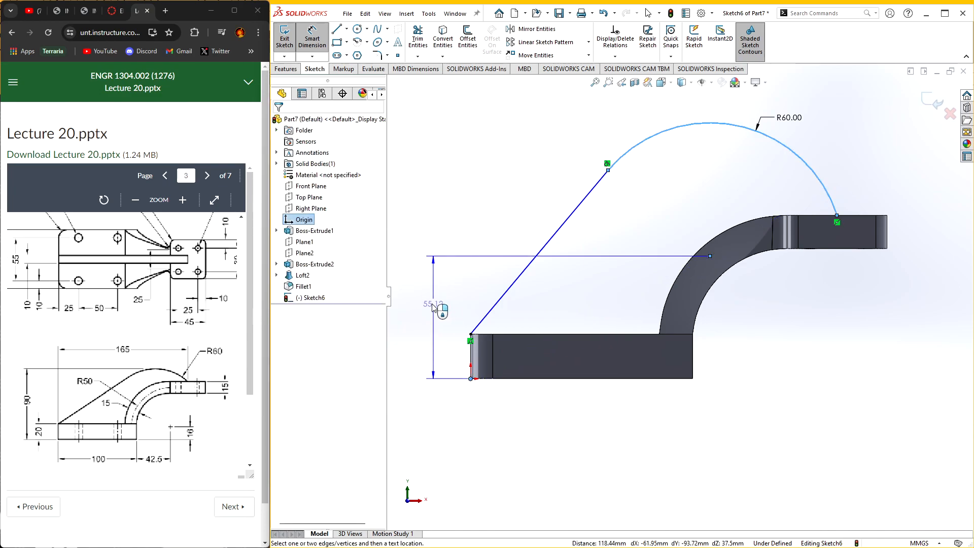
{"action": "left_click", "coordinate": [432, 325]}
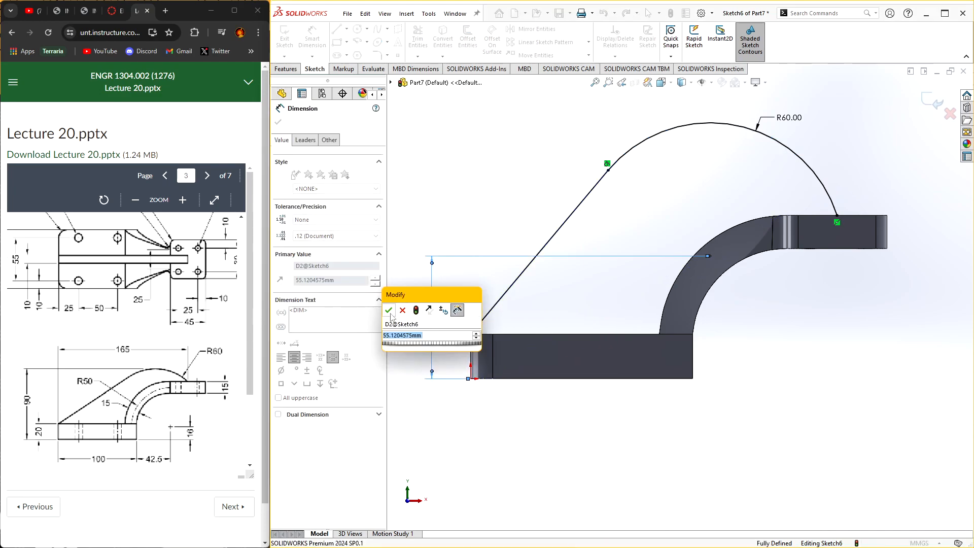
{"action": "left_click", "coordinate": [390, 311]}
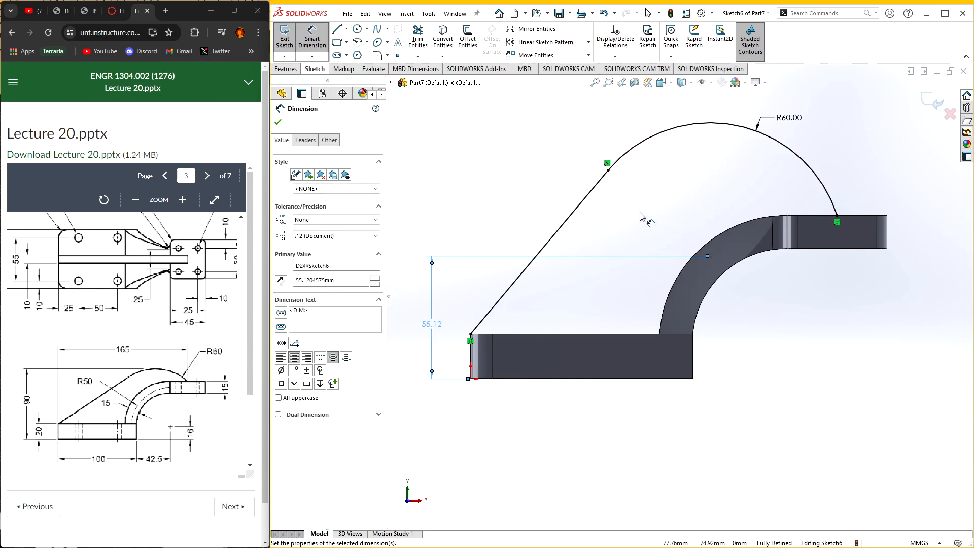
- Change the vertical dimension's arc condition to Max and set the height to the arc's peak to 90 mm
{"action": "left_click", "coordinate": [306, 140]}
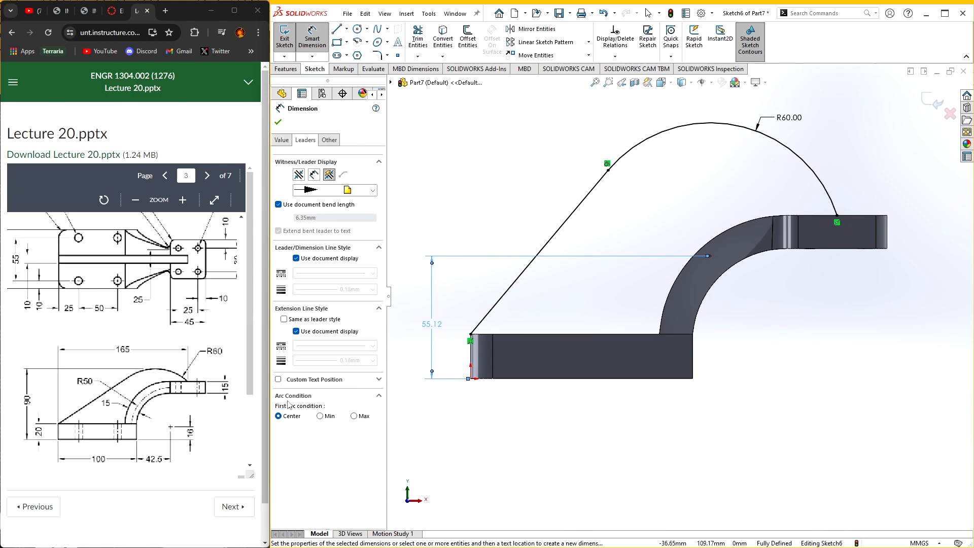
{"action": "left_click", "coordinate": [320, 416]}
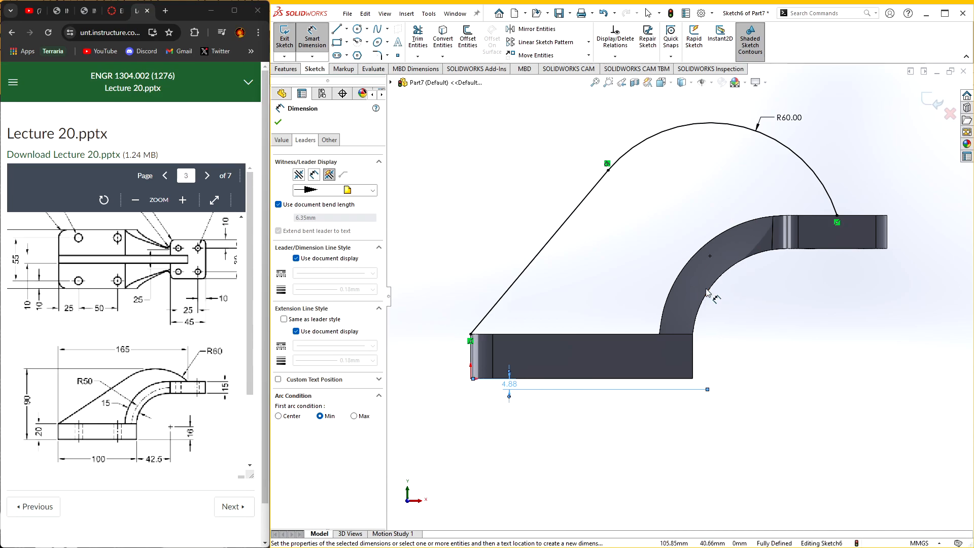
{"action": "left_click", "coordinate": [354, 416]}
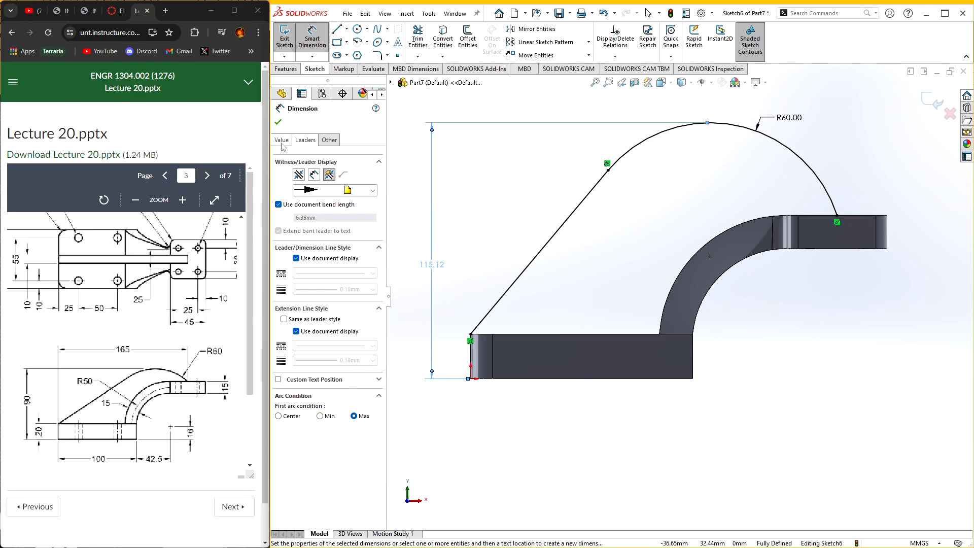
{"action": "left_click", "coordinate": [434, 261]}
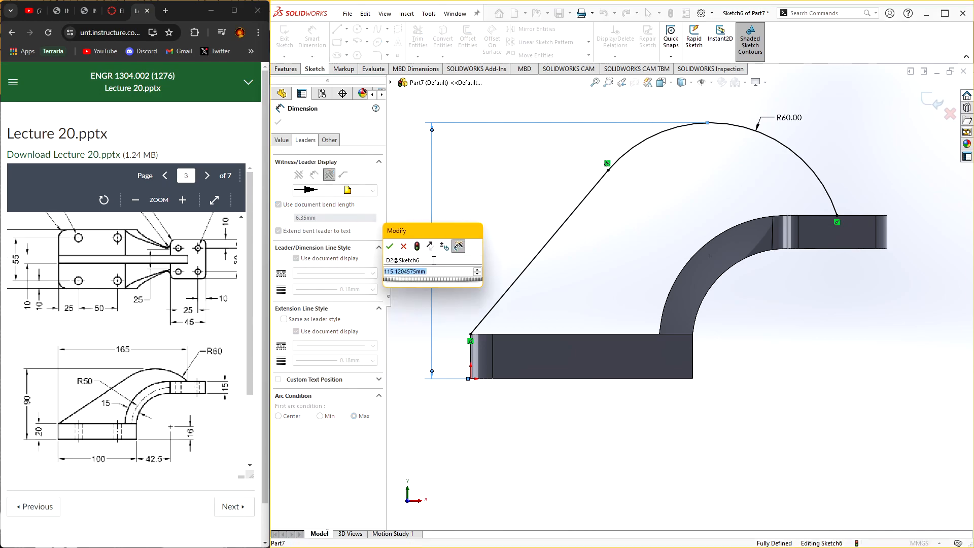
{"action": "type", "text": "90"}
{"action": "key", "text": "Return"}
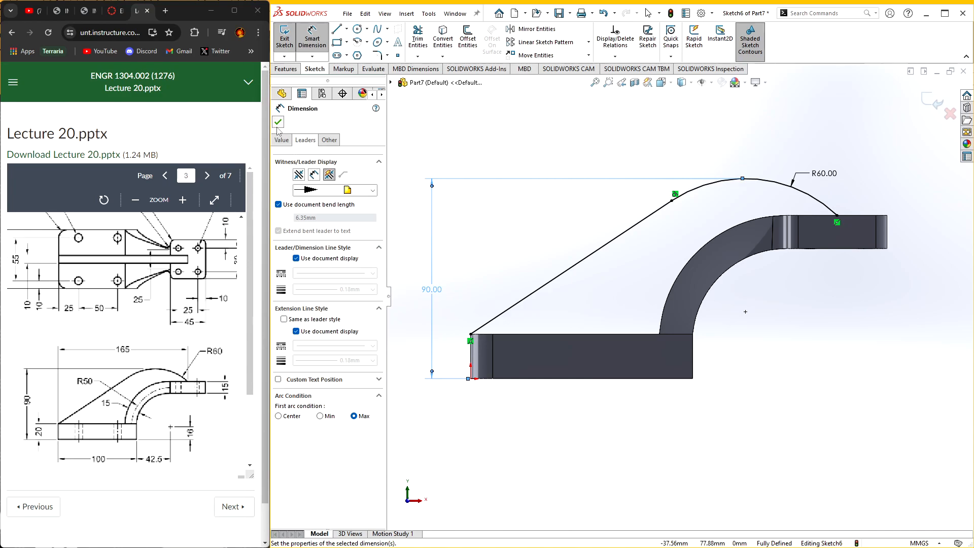
- Accept the overall height dimension to the top of the R60 arc and exit the rib profile sketch
{"action": "left_click", "coordinate": [278, 122]}
{"action": "mouse_move", "coordinate": [559, 192]}
{"action": "middle_mouse_down"}
{"action": "mouse_move", "coordinate": [599, 213]}
{"action": "mouse_move", "coordinate": [563, 183]}
{"action": "middle_mouse_up"}
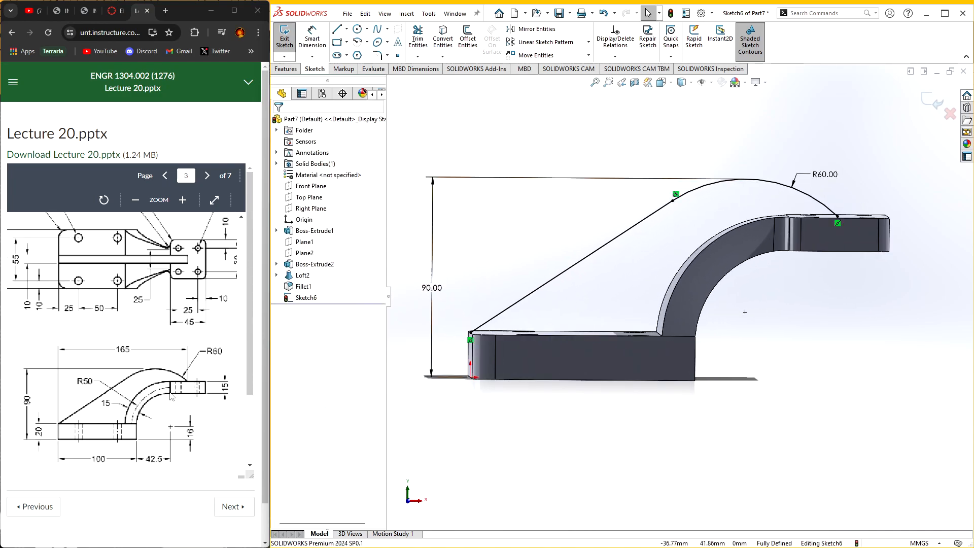
{"action": "middle_click_drag", "start_coordinate": [772, 154], "coordinate": [816, 151]}
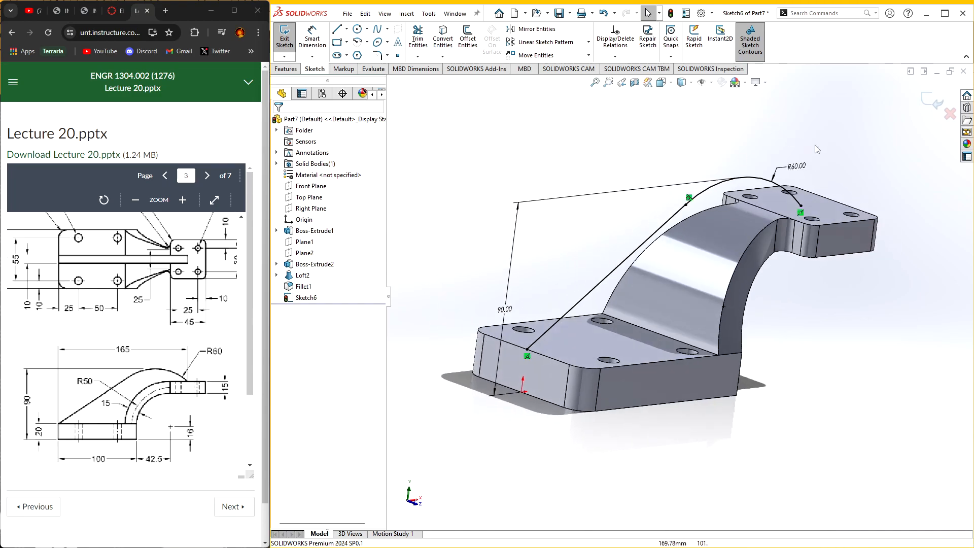
{"action": "left_click", "coordinate": [288, 70]}
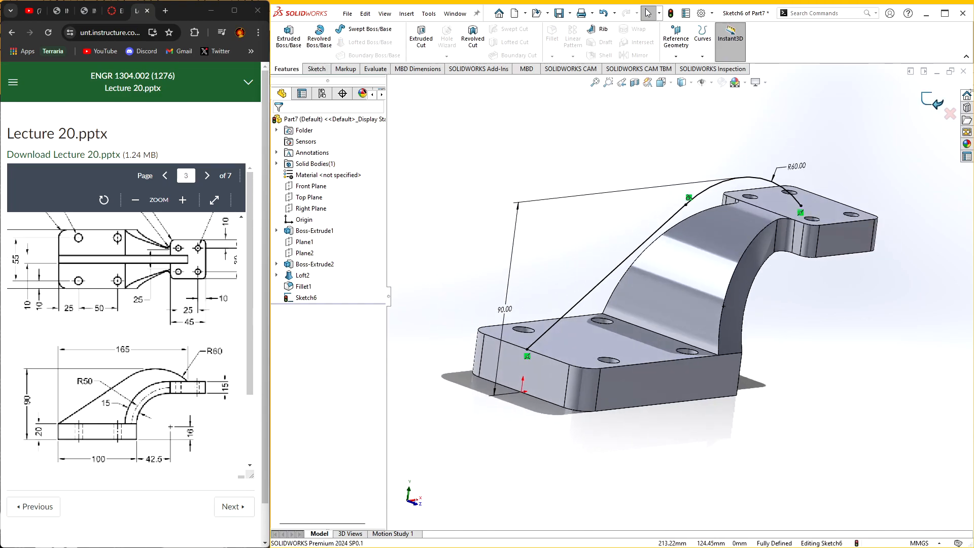
{"action": "left_click", "coordinate": [933, 101]}
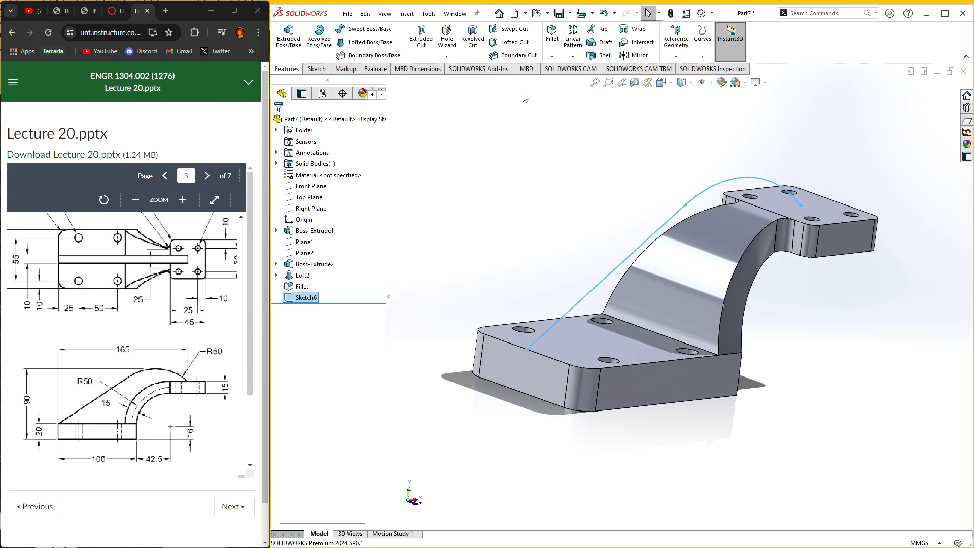
- Reopen the rib profile sketch for editing
{"action": "right_click", "coordinate": [332, 301]}
{"action": "left_click", "coordinate": [300, 300]}
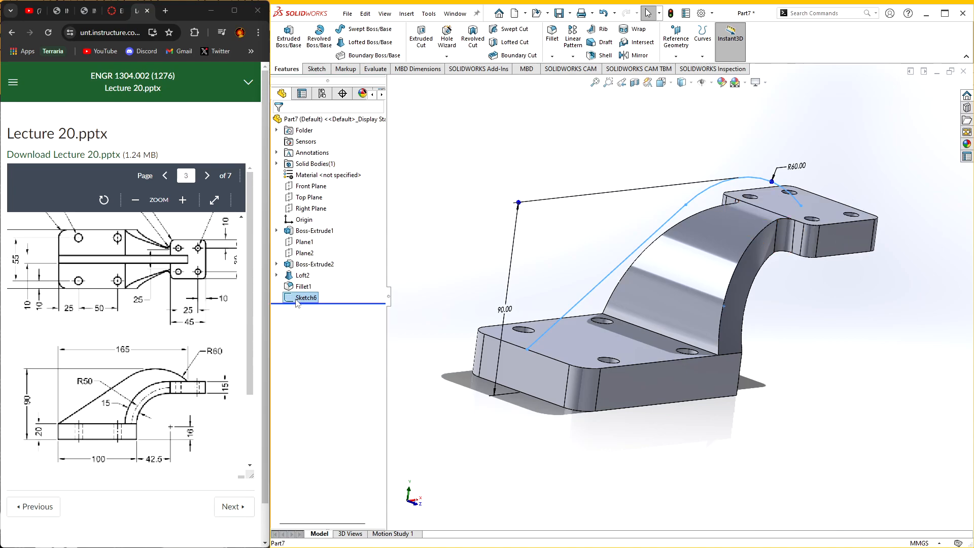
{"action": "right_click", "coordinate": [300, 298]}
{"action": "left_click", "coordinate": [304, 290]}
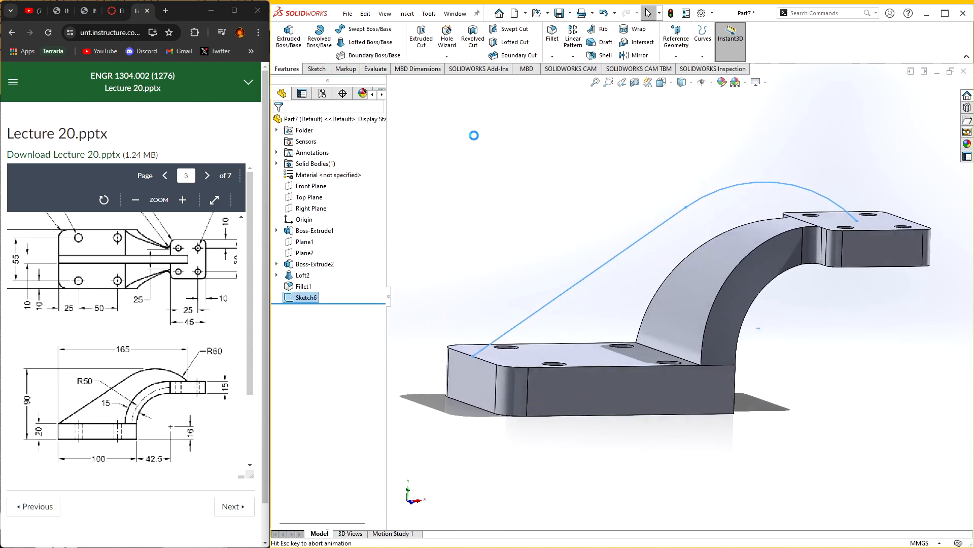
{"action": "middle_click_drag", "start_coordinate": [502, 131], "coordinate": [527, 133]}
{"action": "left_click", "coordinate": [290, 69]}
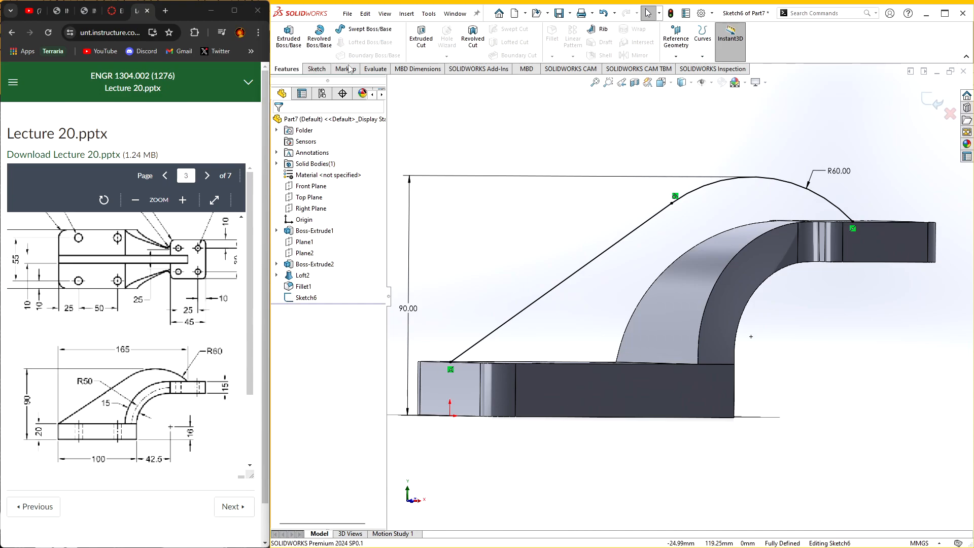
- Create a rib from the open profile sketch, 10 mm thick on both sides, filling down to the base and curved arm
{"action": "left_click", "coordinate": [600, 32]}
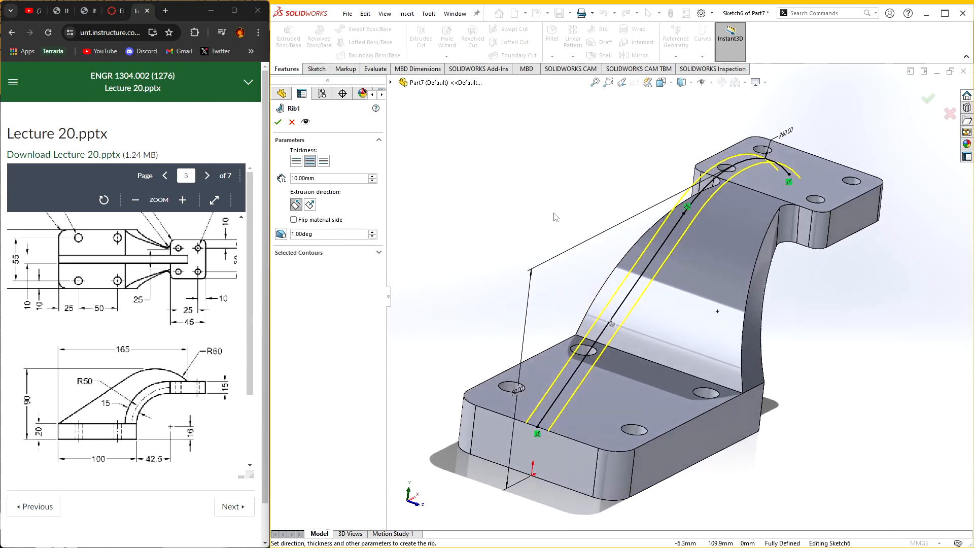
{"action": "left_click_drag", "start_coordinate": [47, 315], "coordinate": [101, 341]}
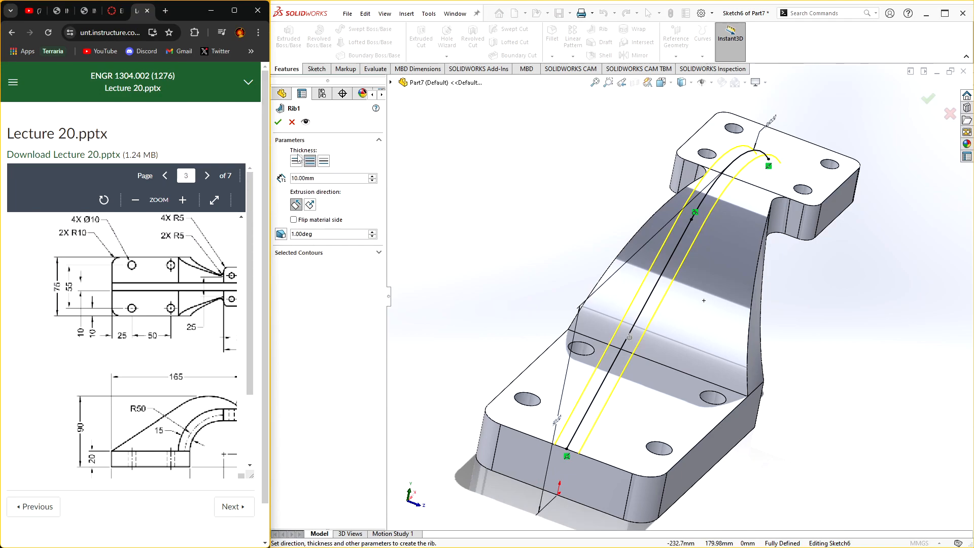
{"action": "middle_click_drag", "start_coordinate": [531, 300], "coordinate": [523, 266]}
{"action": "left_click", "coordinate": [278, 123]}
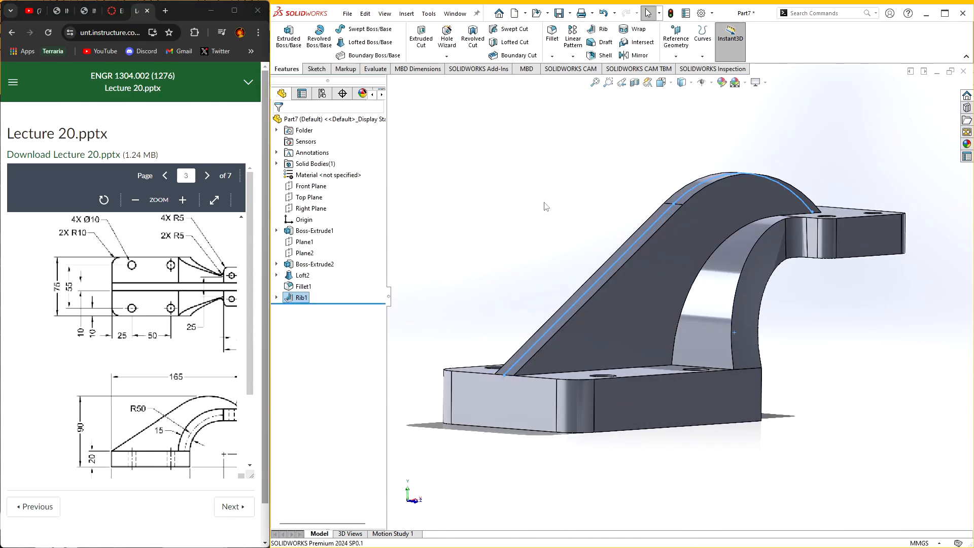
{"action": "middle_click_drag", "start_coordinate": [545, 205], "coordinate": [561, 243]}
{"action": "middle_click_drag", "start_coordinate": [579, 295], "coordinate": [592, 334]}
{"action": "key", "text": "ctrl+7"}
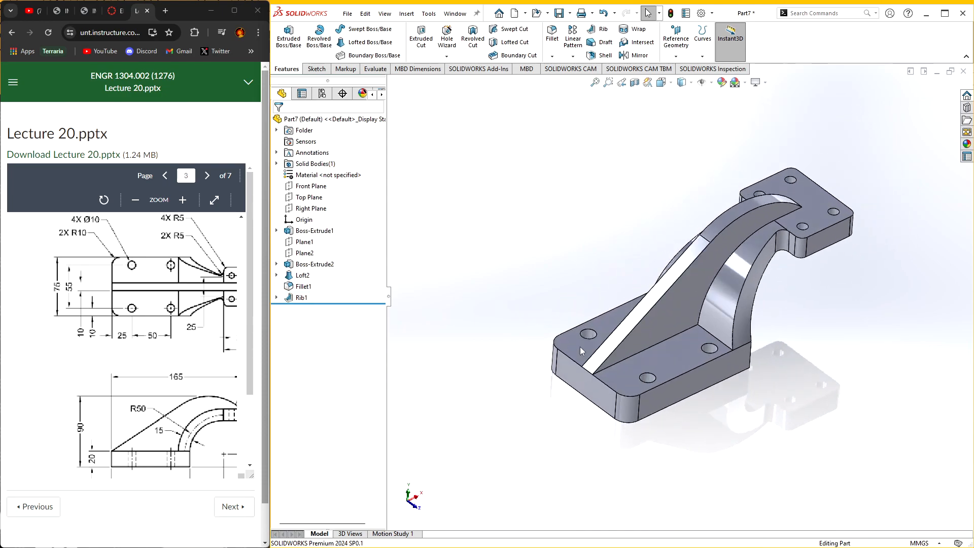
- Assign the AISI 304 steel material from the SOLIDWORKS Materials library to the part
{"action": "scroll", "coordinate": [133, 396], "scroll_direction": "down", "scroll_amount": 5}
{"action": "middle_click_drag", "start_coordinate": [132, 396], "coordinate": [128, 361]}
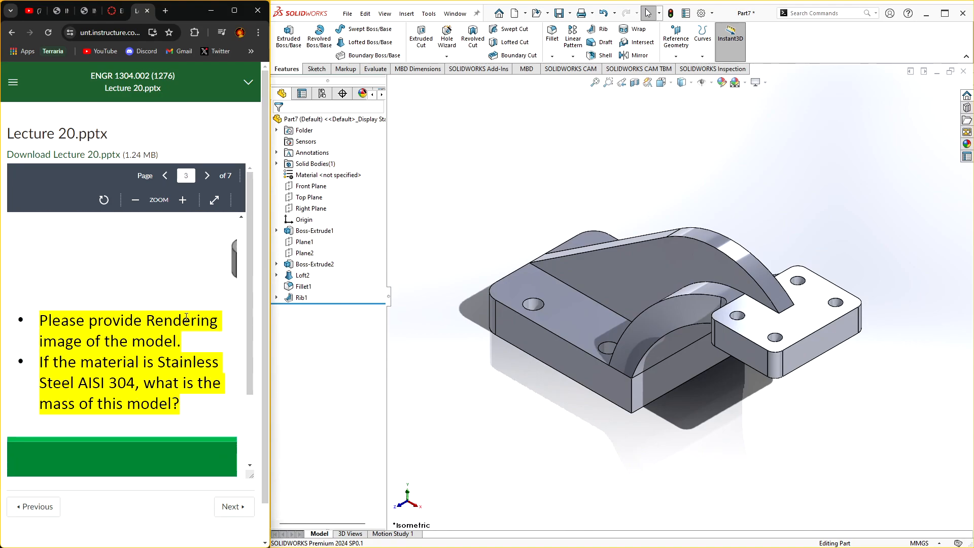
{"action": "right_click", "coordinate": [327, 174]}
{"action": "left_click", "coordinate": [355, 181]}
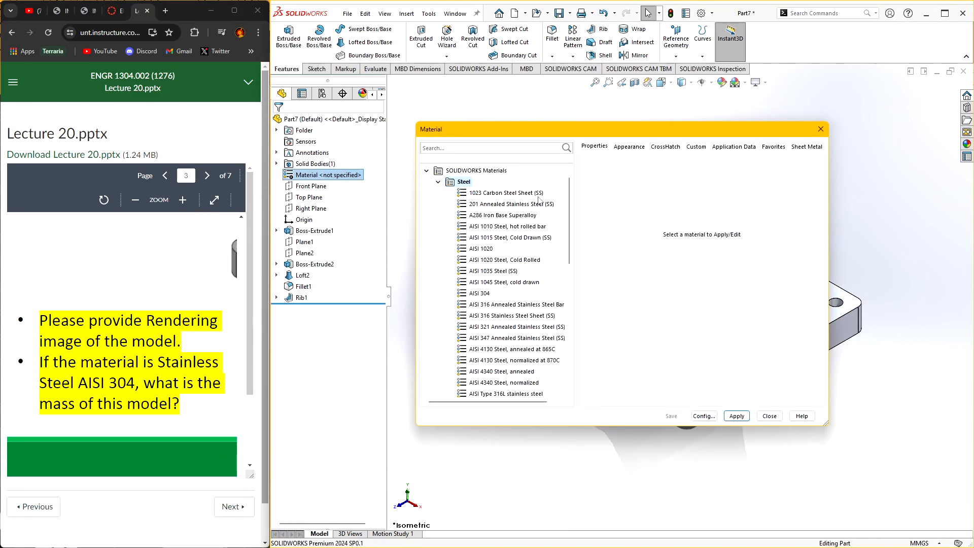
{"action": "type", "text": "ai"}
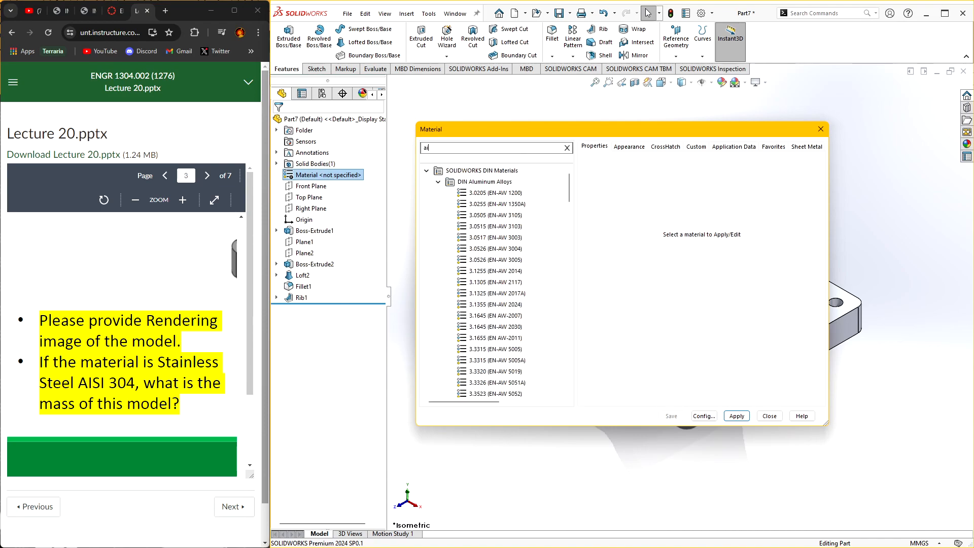
{"action": "type", "text": "si 304"}
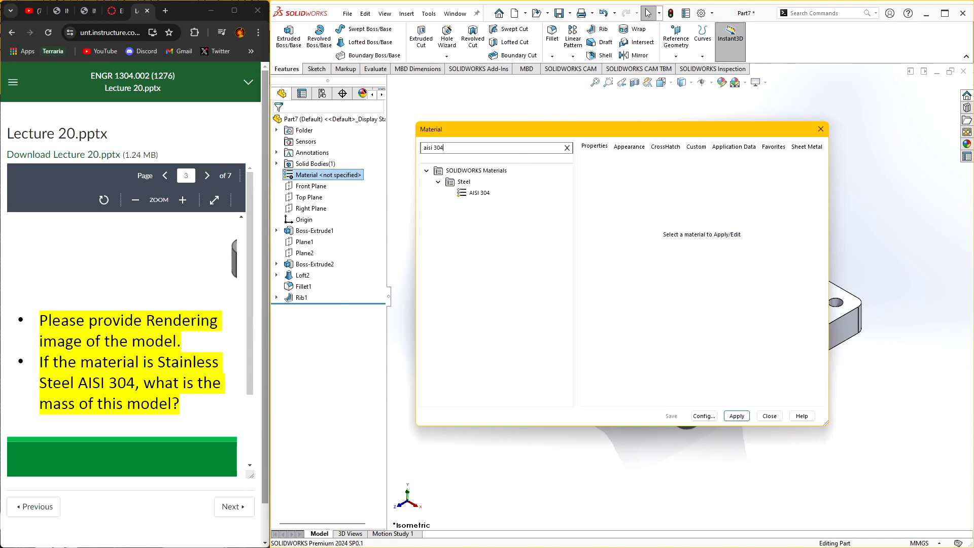
{"action": "left_click", "coordinate": [482, 193]}
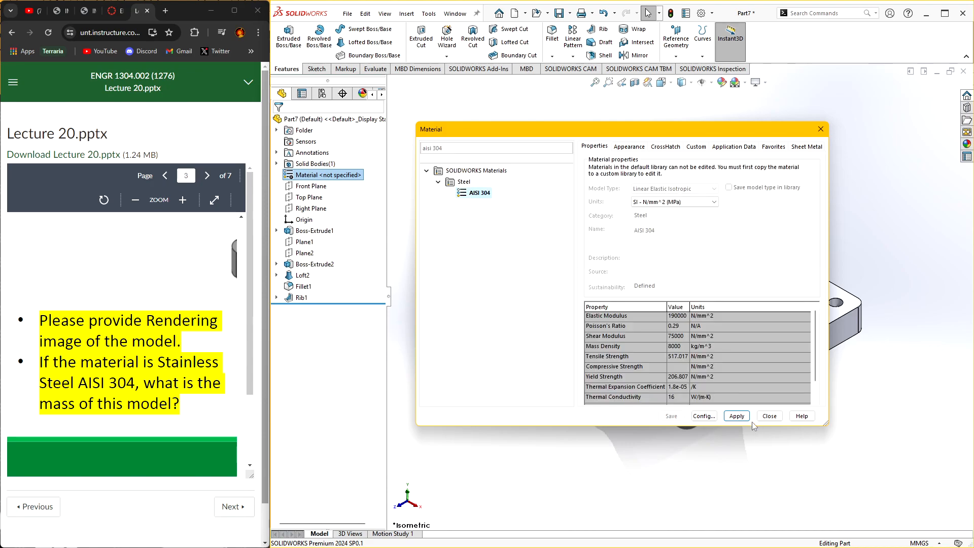
{"action": "left_click", "coordinate": [737, 416]}
{"action": "left_click", "coordinate": [769, 416]}
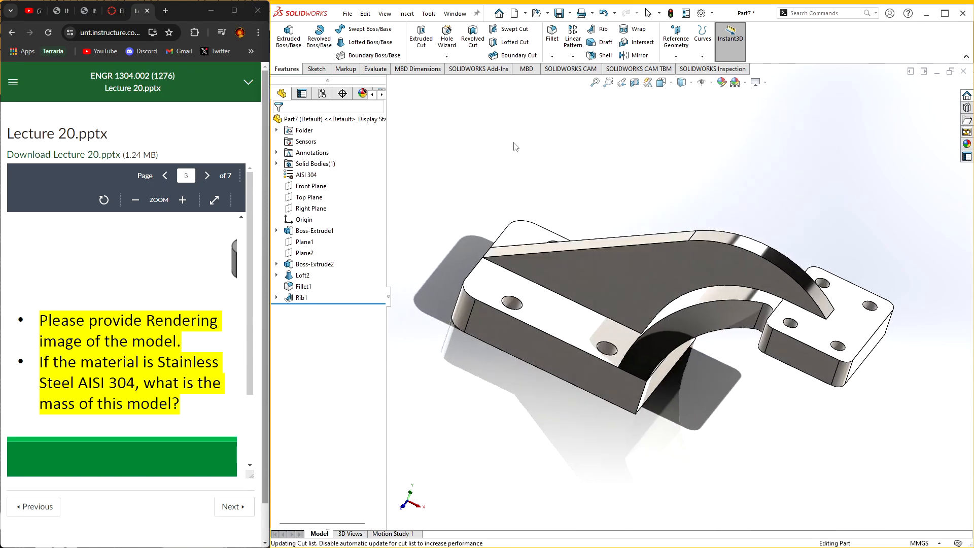
- Evaluate the part's mass properties to read its mass, and close the report
{"action": "left_click", "coordinate": [376, 68]}
{"action": "left_click", "coordinate": [403, 38]}
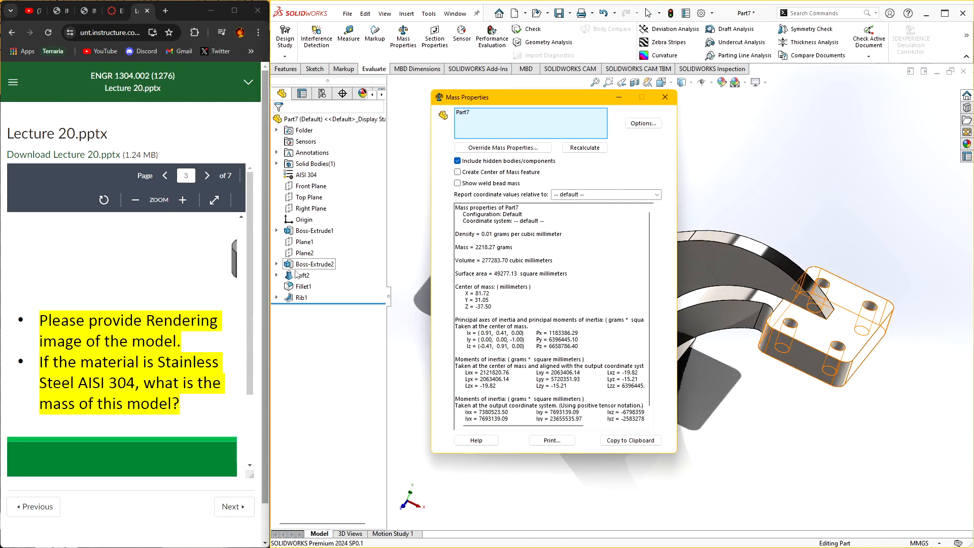
{"action": "middle_click_drag", "start_coordinate": [163, 290], "coordinate": [214, 296]}
{"action": "left_click", "coordinate": [562, 273]}
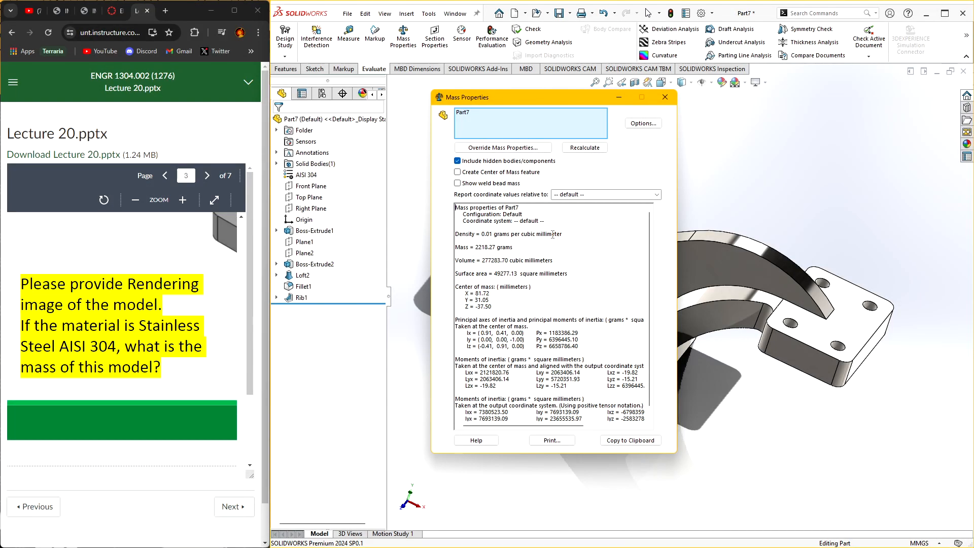
{"action": "left_click", "coordinate": [661, 97]}
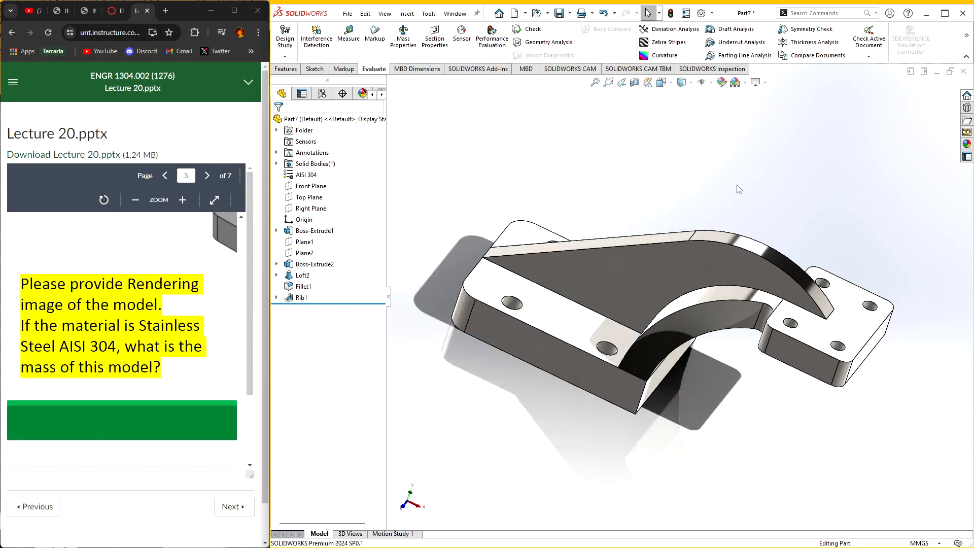
{"action": "middle_click_drag", "start_coordinate": [738, 187], "coordinate": [683, 170]}
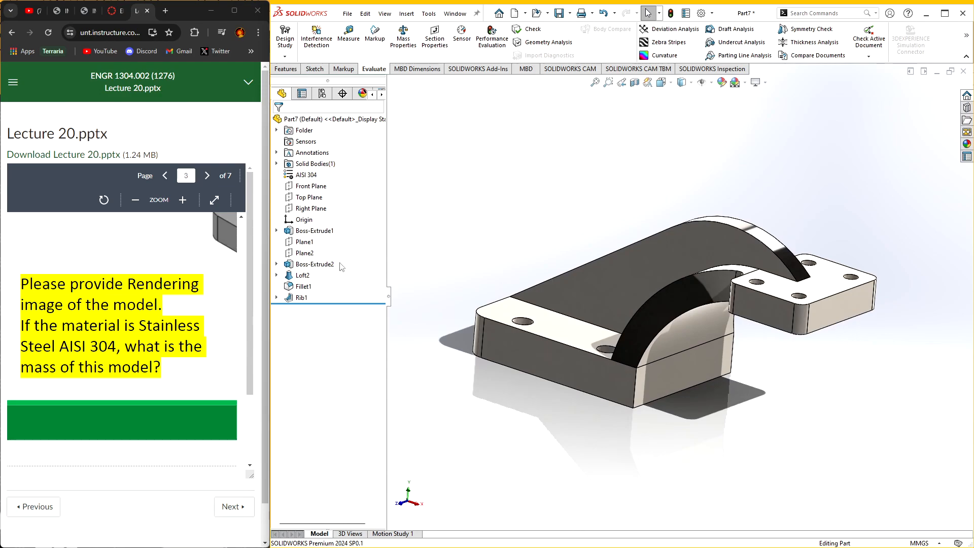
{"action": "scroll", "coordinate": [152, 299], "scroll_direction": "up", "scroll_amount": 5}
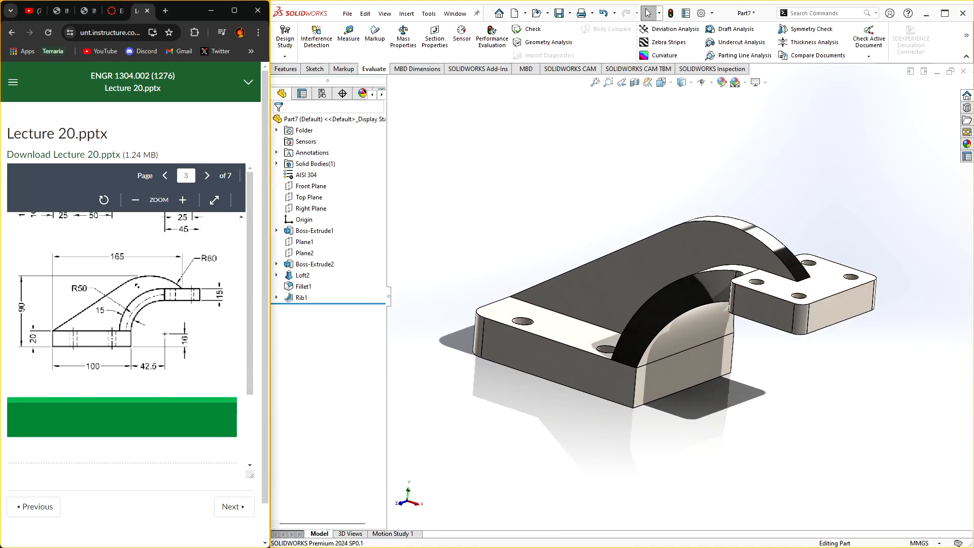
{"action": "scroll", "coordinate": [137, 288], "scroll_direction": "up", "scroll_amount": 2}
{"action": "scroll", "coordinate": [175, 322], "scroll_direction": "right", "scroll_amount": 2}
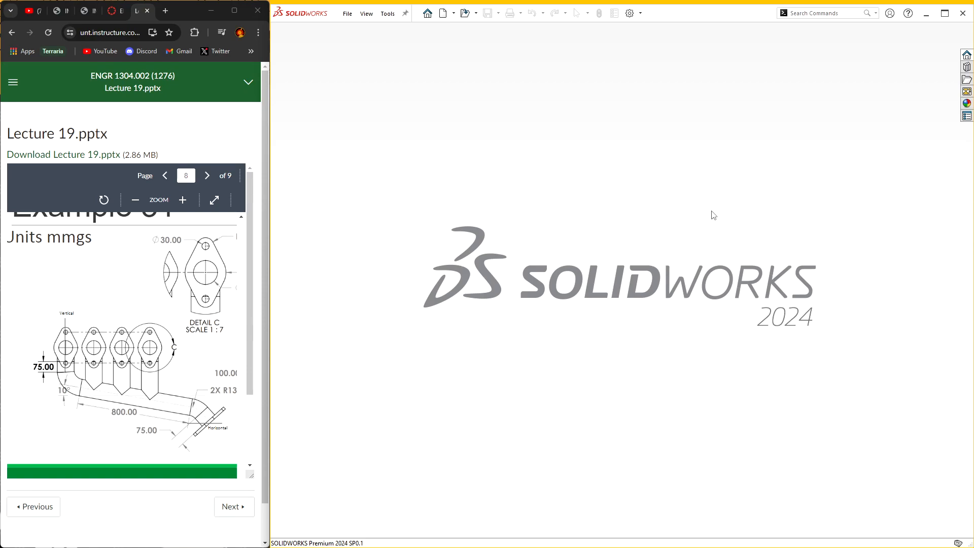
- Create a new part document for the Example 31 manifold
{"action": "middle_click", "coordinate": [123, 302]}
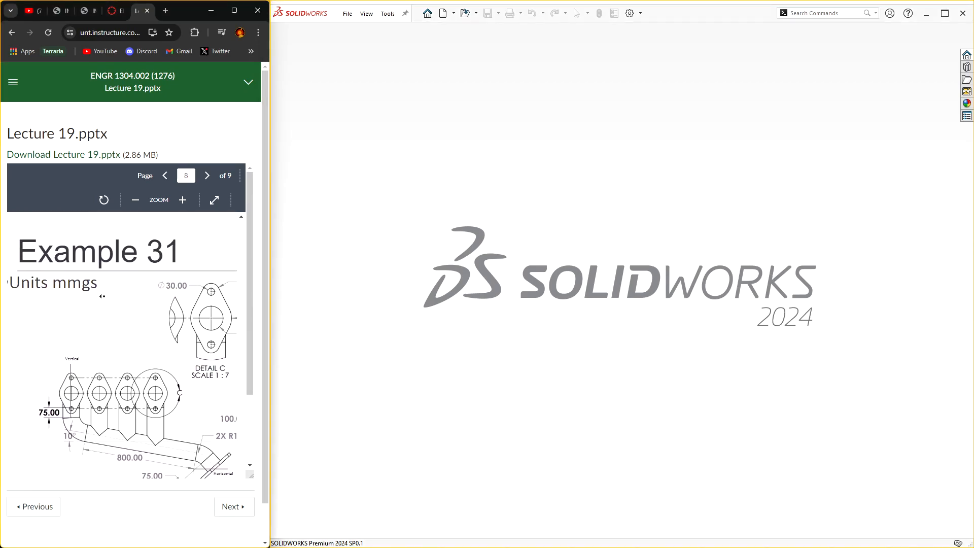
{"action": "middle_click", "coordinate": [140, 316]}
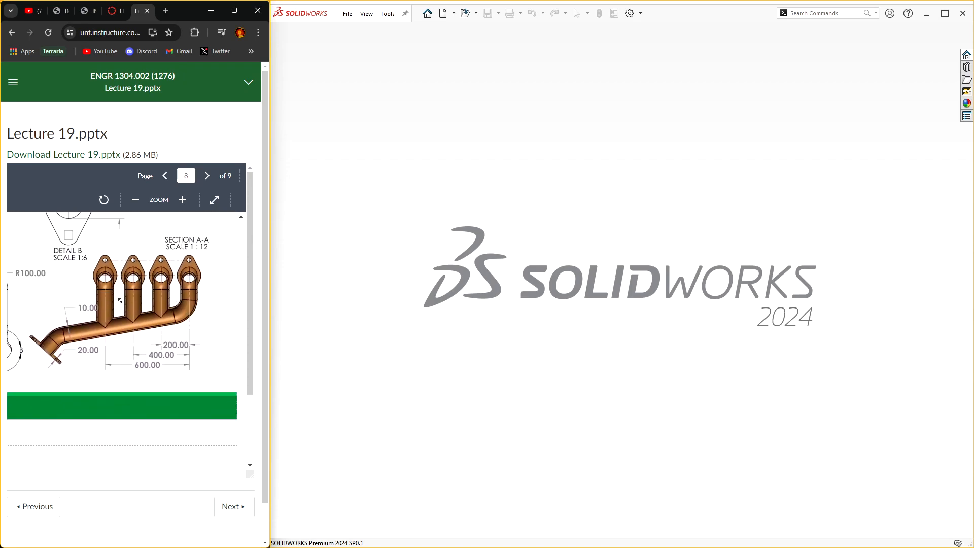
{"action": "middle_click", "coordinate": [126, 315]}
{"action": "middle_click", "coordinate": [208, 301]}
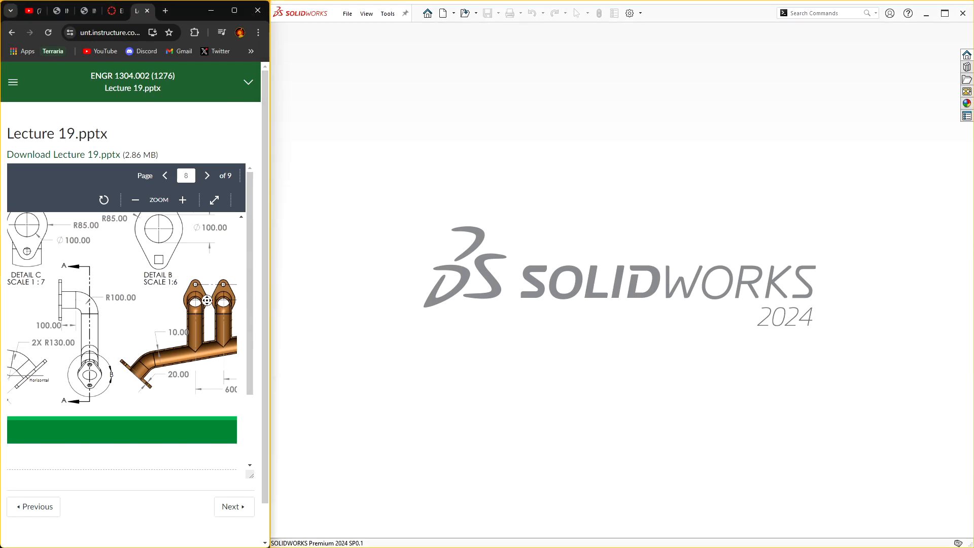
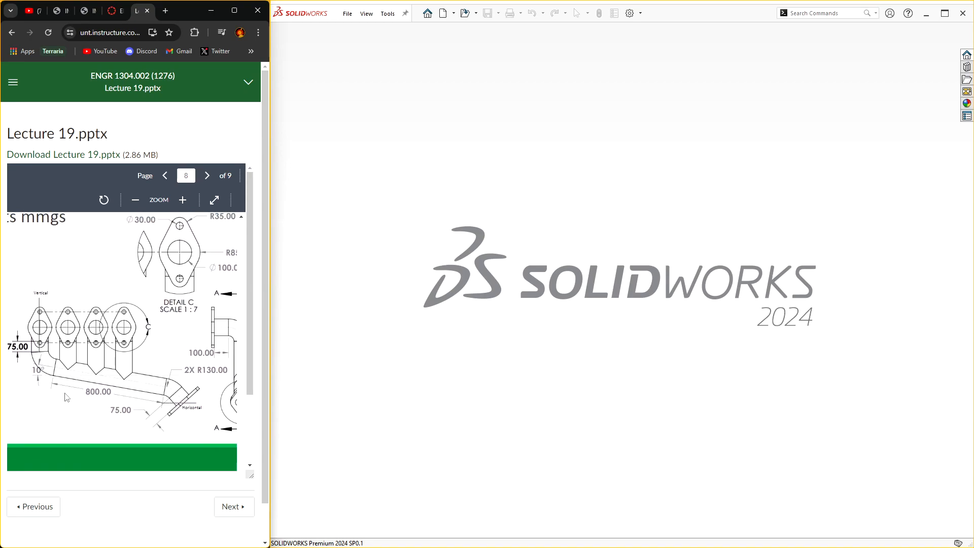
{"action": "left_click", "coordinate": [348, 13]}
{"action": "left_click", "coordinate": [358, 29]}
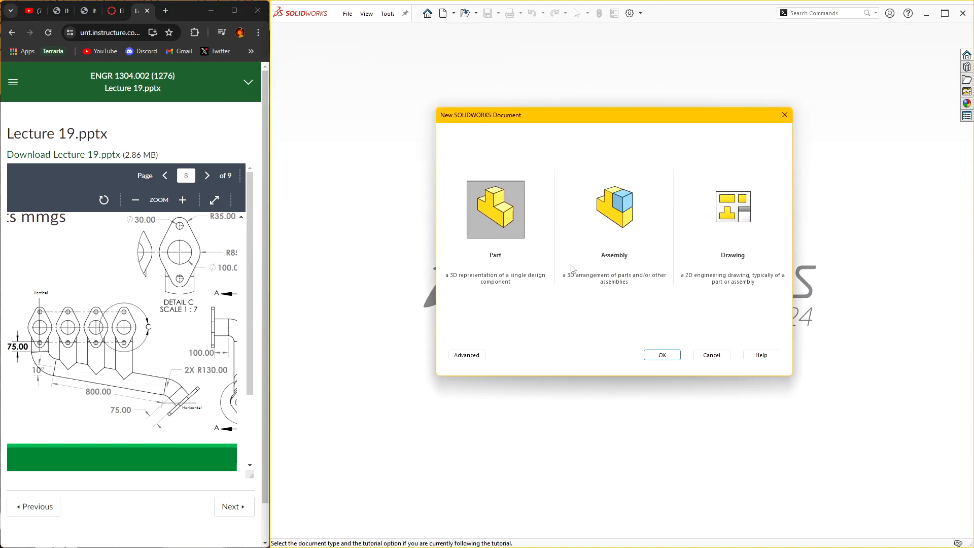
{"action": "left_click", "coordinate": [678, 355]}
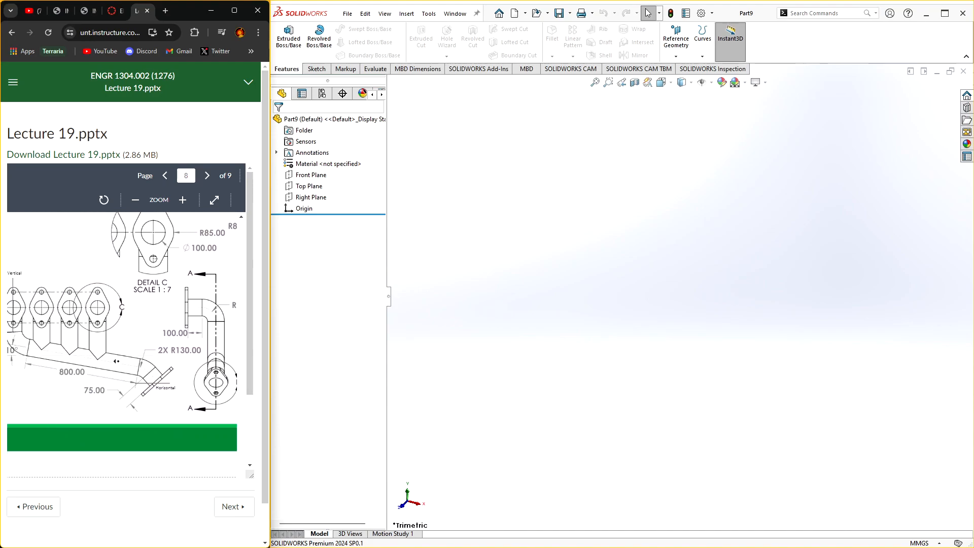
- Sketch three connected lines on the Front Plane: a short slanted line up-left from the origin, a long gently rising line, and a vertical line upward
{"action": "left_click_drag", "start_coordinate": [236, 389], "coordinate": [222, 388]}
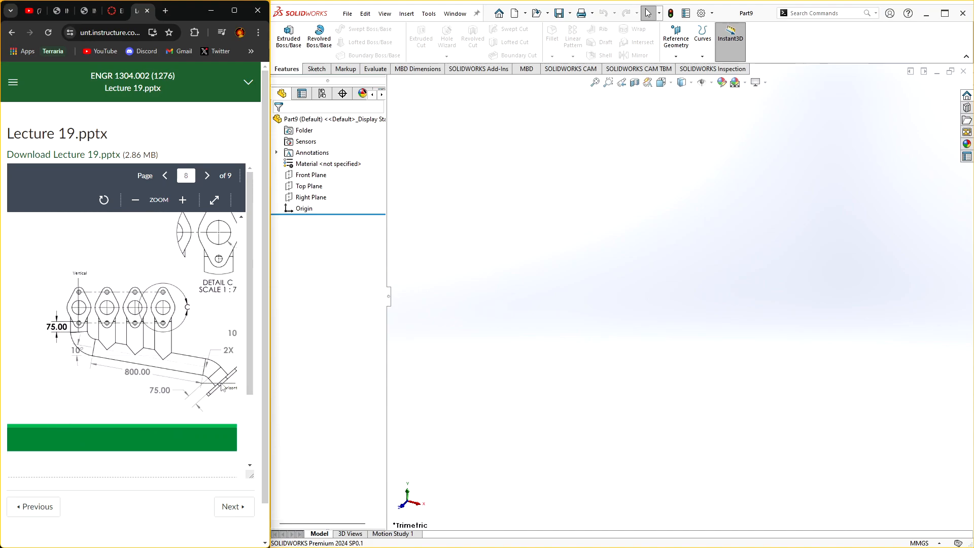
{"action": "right_click", "coordinate": [311, 175]}
{"action": "left_click", "coordinate": [323, 165]}
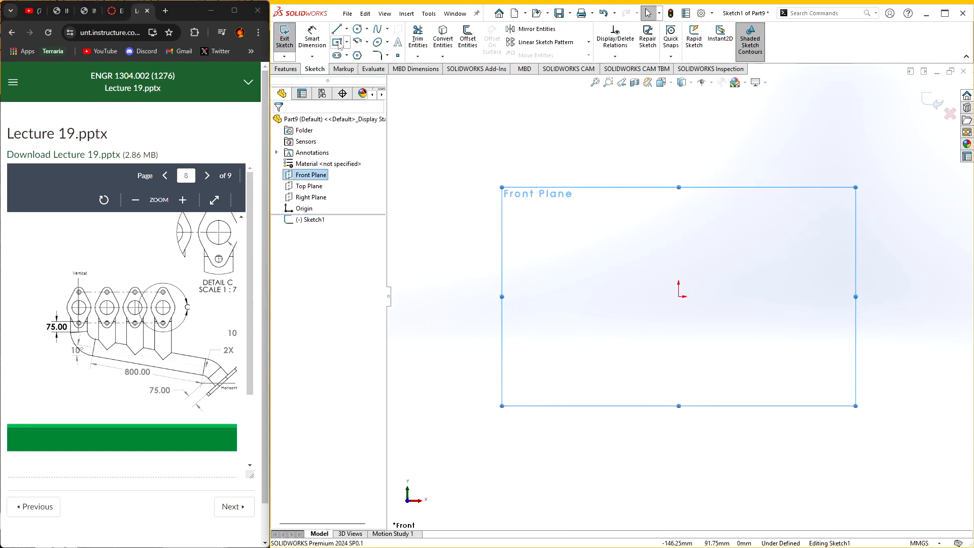
{"action": "left_click", "coordinate": [338, 30]}
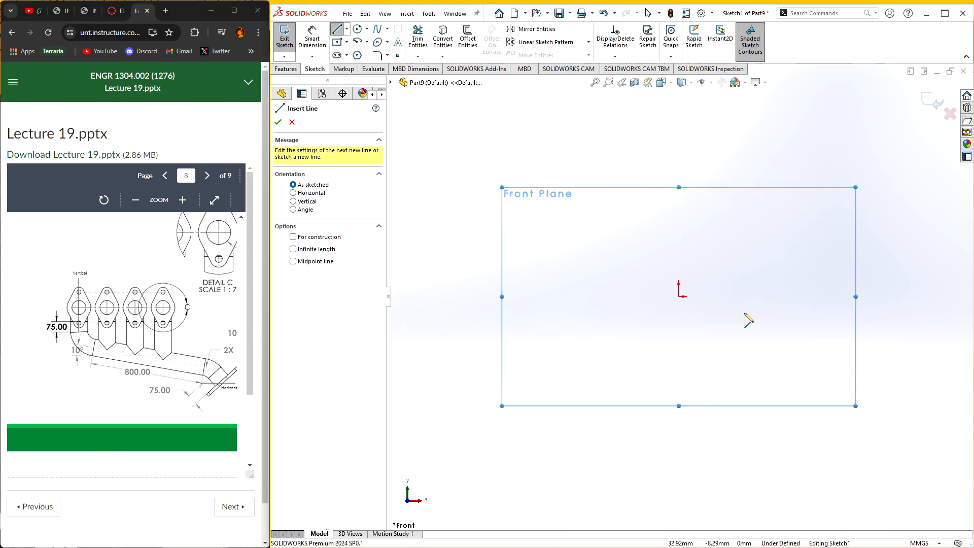
{"action": "left_click", "coordinate": [679, 297]}
{"action": "left_click", "coordinate": [656, 266]}
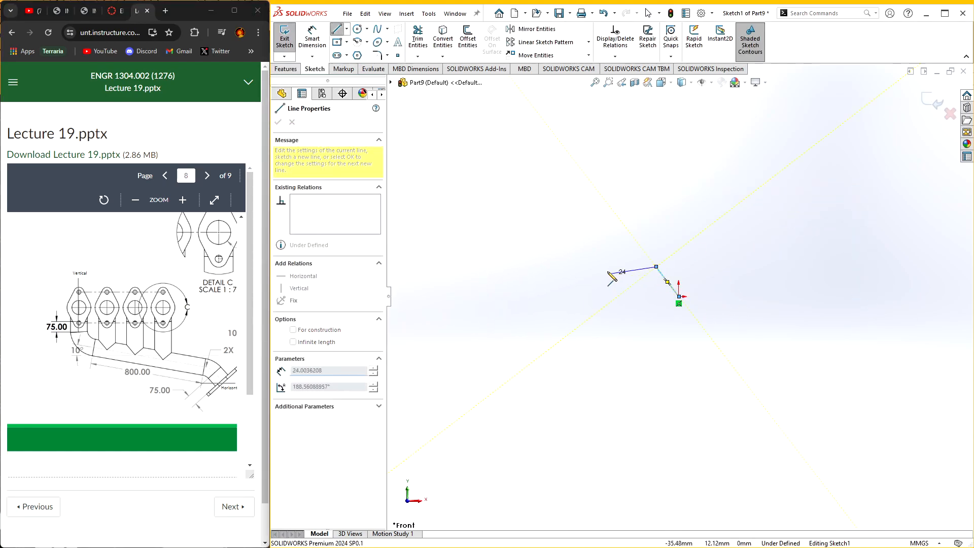
{"action": "left_click", "coordinate": [537, 244]}
{"action": "left_click", "coordinate": [537, 197]}
{"action": "key", "text": "Escape"}
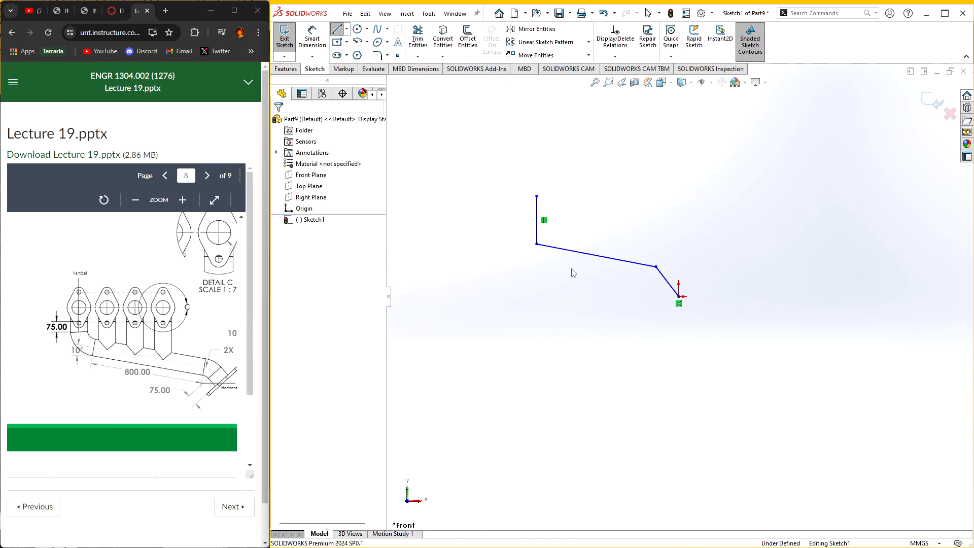
{"action": "key", "text": "Escape"}
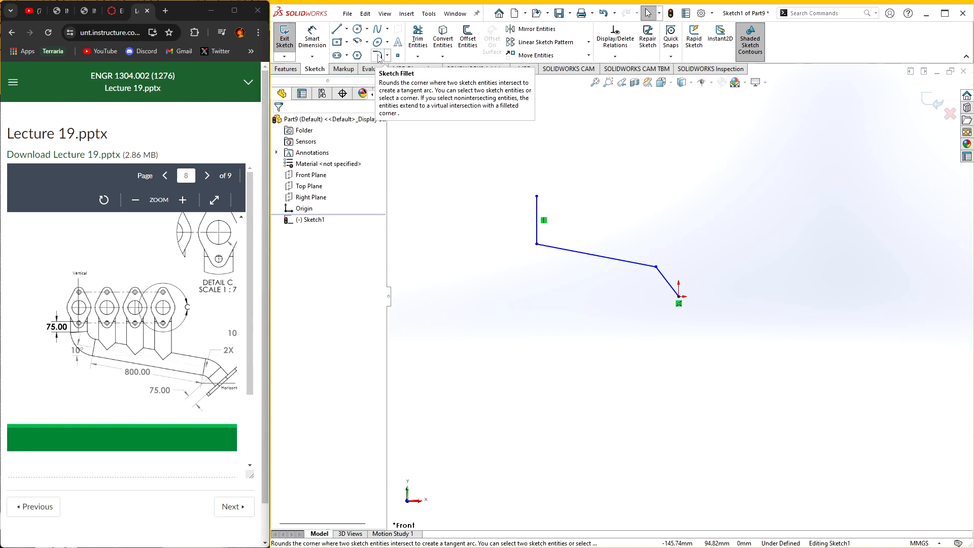
- Dimension the length of the long sloped line as 800 mm
{"action": "left_click", "coordinate": [313, 40]}
{"action": "left_click", "coordinate": [570, 253]}
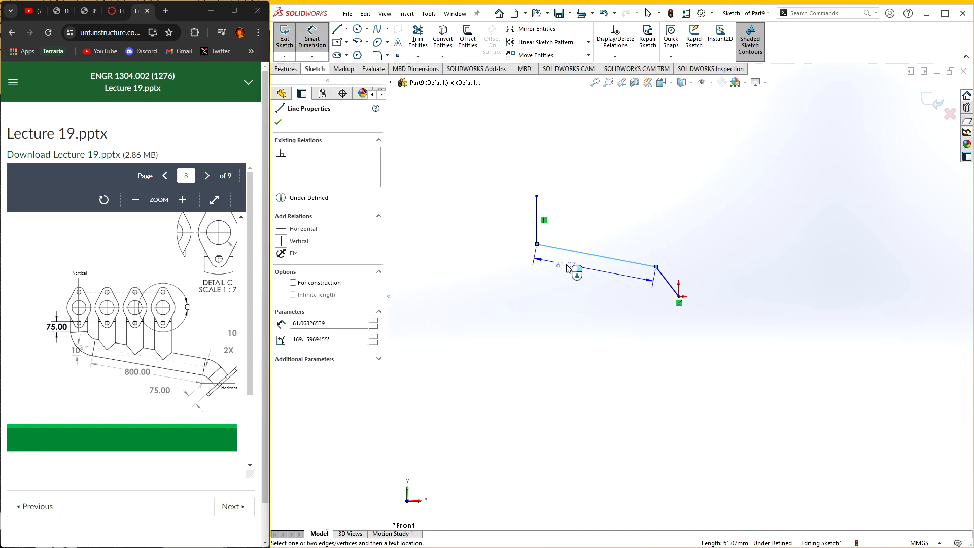
{"action": "left_click", "coordinate": [648, 299]}
{"action": "type", "text": "800"}
{"action": "key", "text": "Return"}
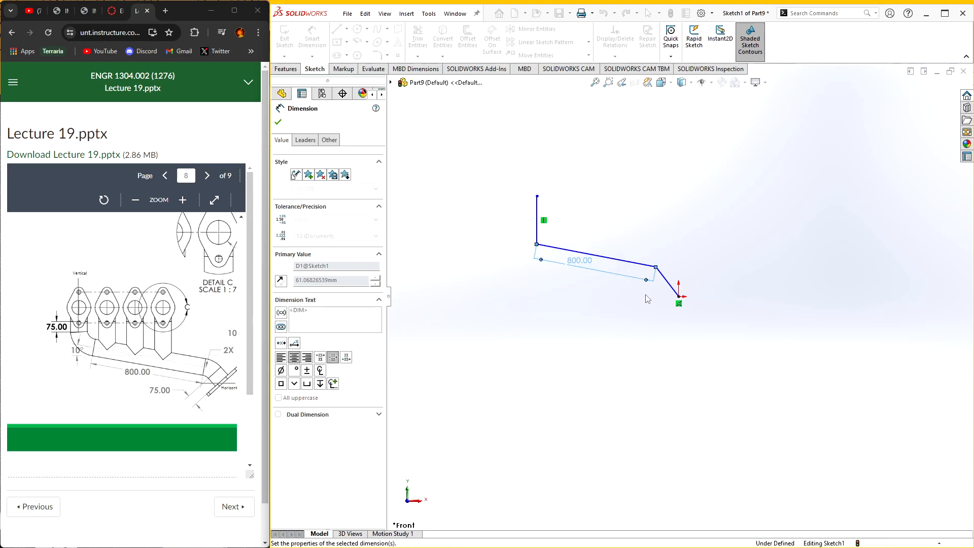
{"action": "left_click_drag", "start_coordinate": [500, 259], "coordinate": [506, 264]}
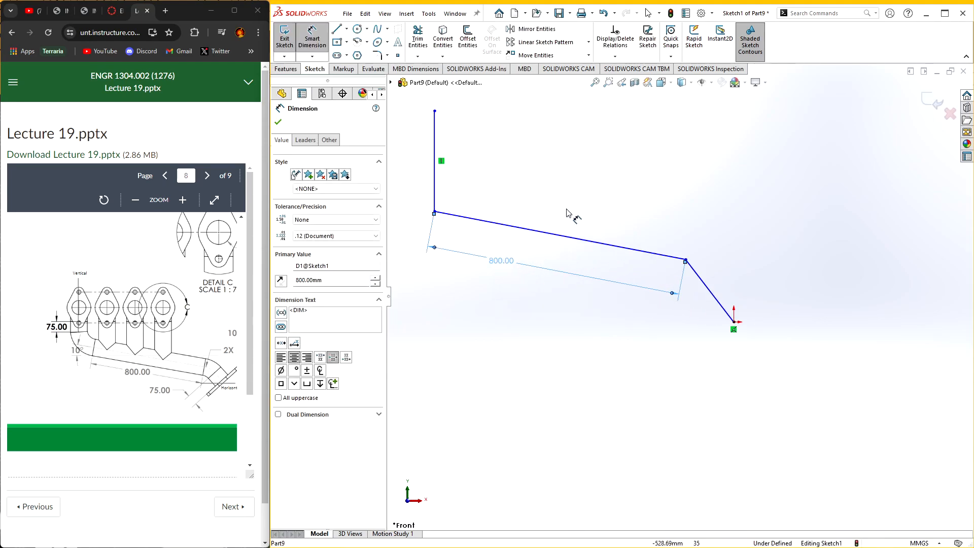
{"action": "left_click", "coordinate": [278, 122]}
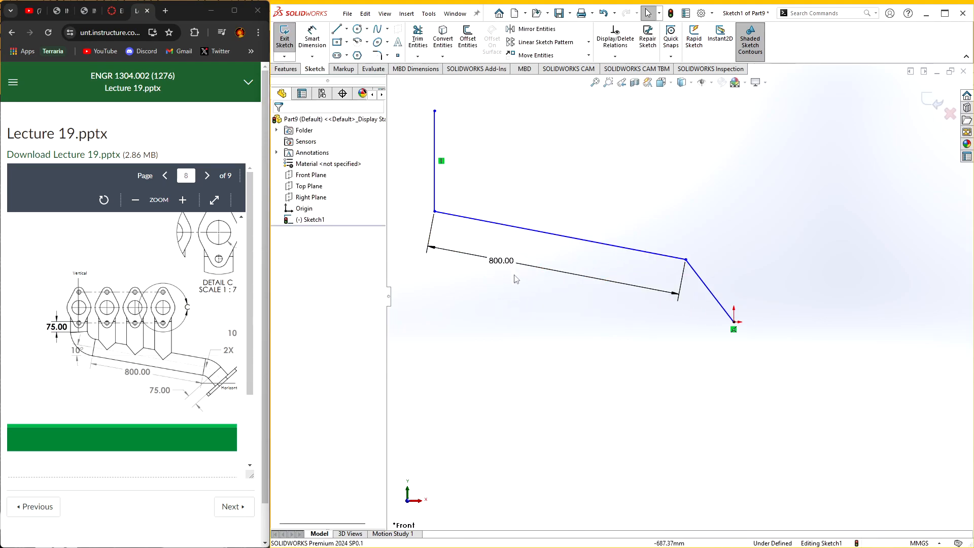
{"action": "left_click", "coordinate": [515, 235]}
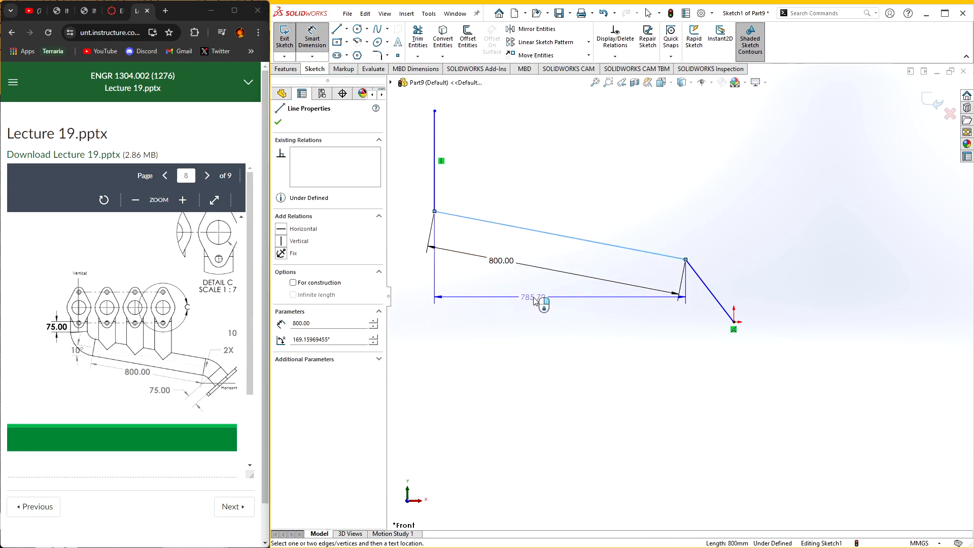
{"action": "key", "text": "Escape"}
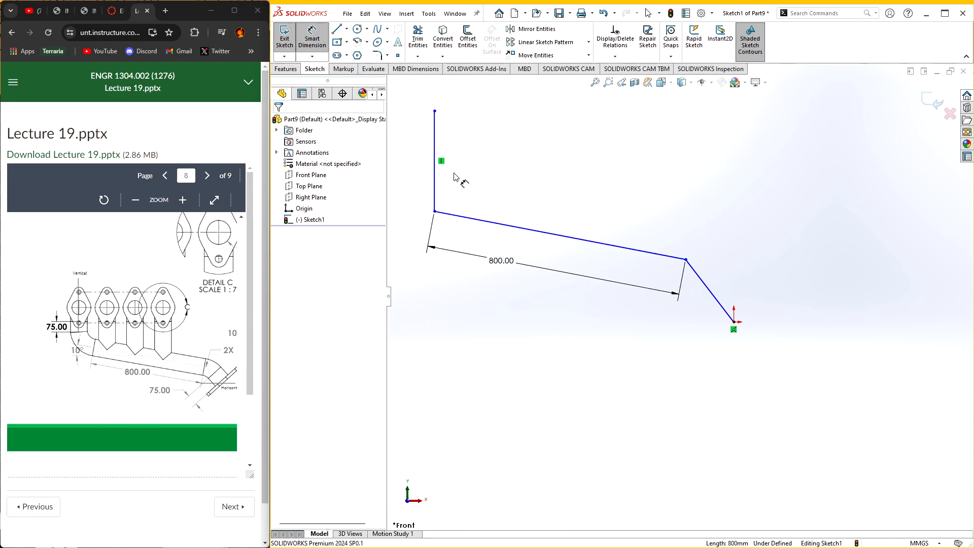
- Round both corners between the three lines with 130 mm radius sketch fillets
{"action": "left_click", "coordinate": [377, 55]}
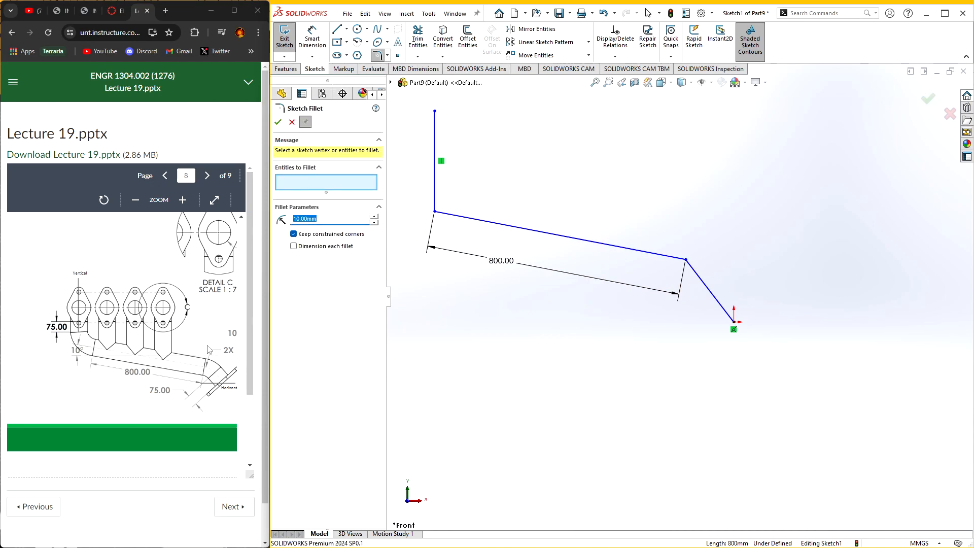
{"action": "middle_click", "coordinate": [191, 363]}
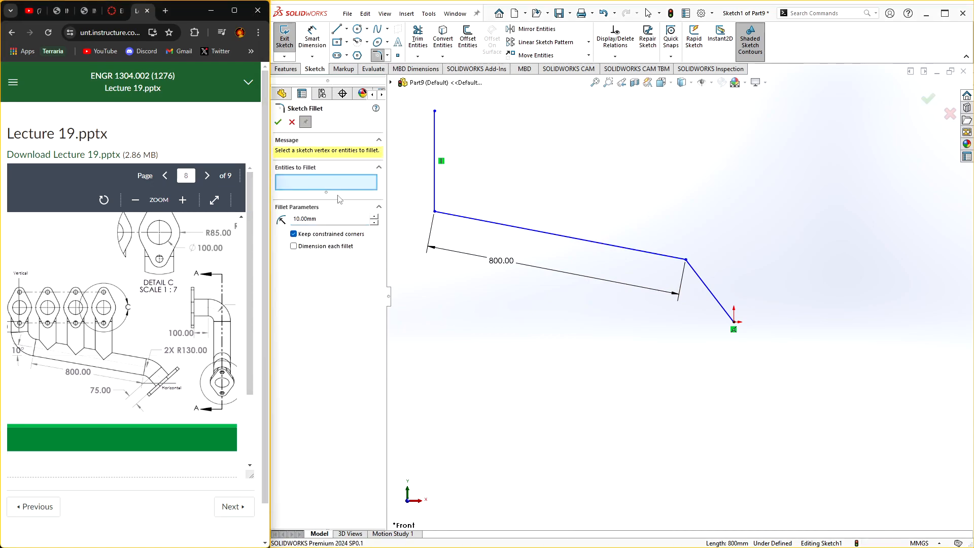
{"action": "left_click", "coordinate": [335, 218]}
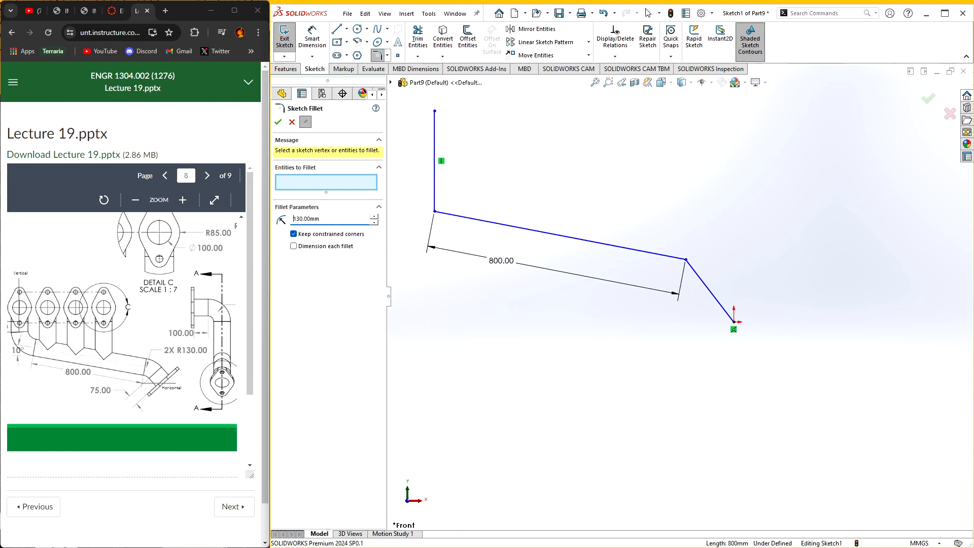
{"action": "left_click", "coordinate": [686, 259]}
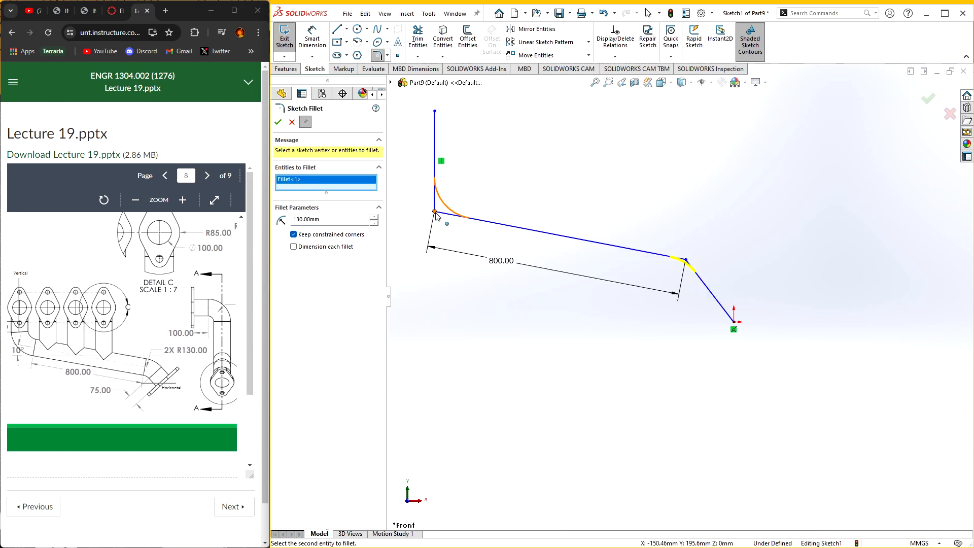
{"action": "left_click", "coordinate": [434, 212]}
{"action": "key", "text": "Return"}
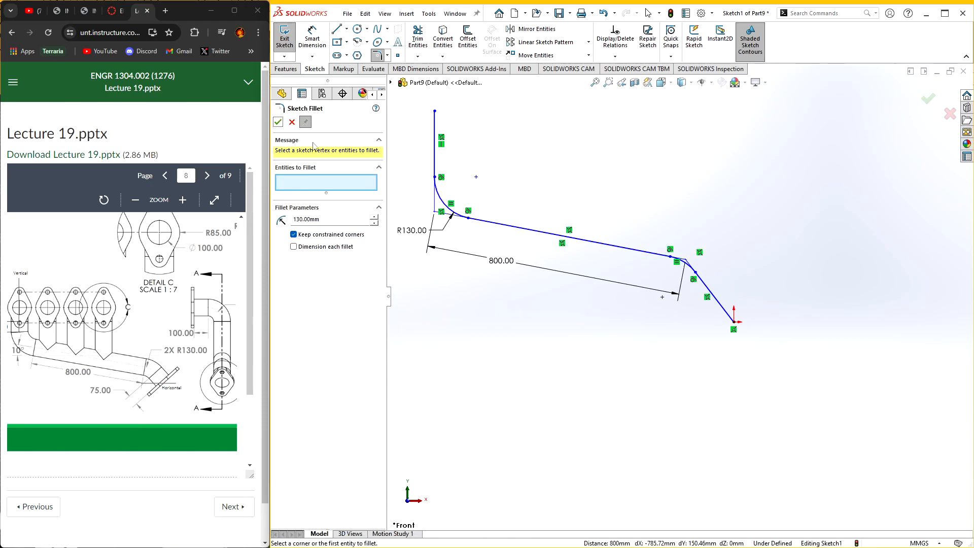
{"action": "scroll", "coordinate": [447, 227], "scroll_direction": "down", "scroll_amount": 1}
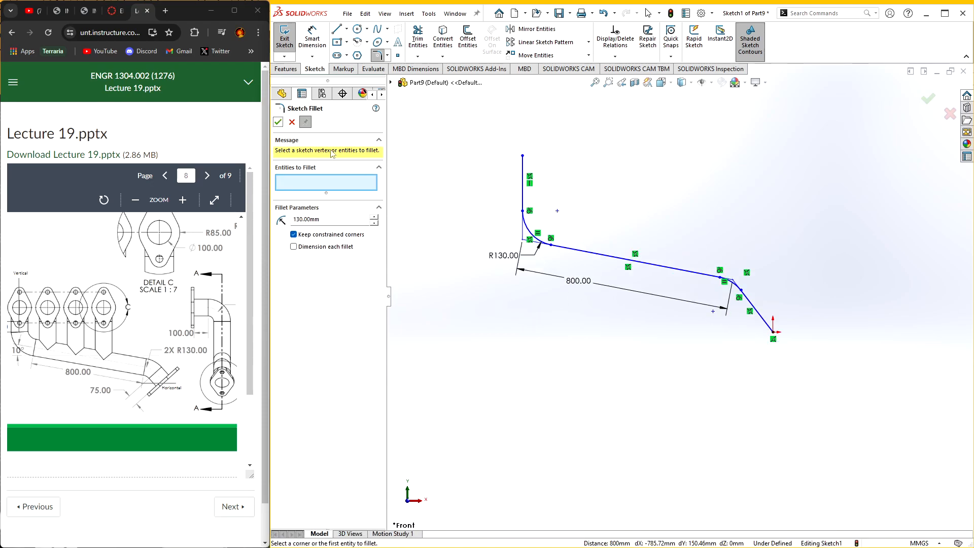
{"action": "left_click", "coordinate": [291, 123]}
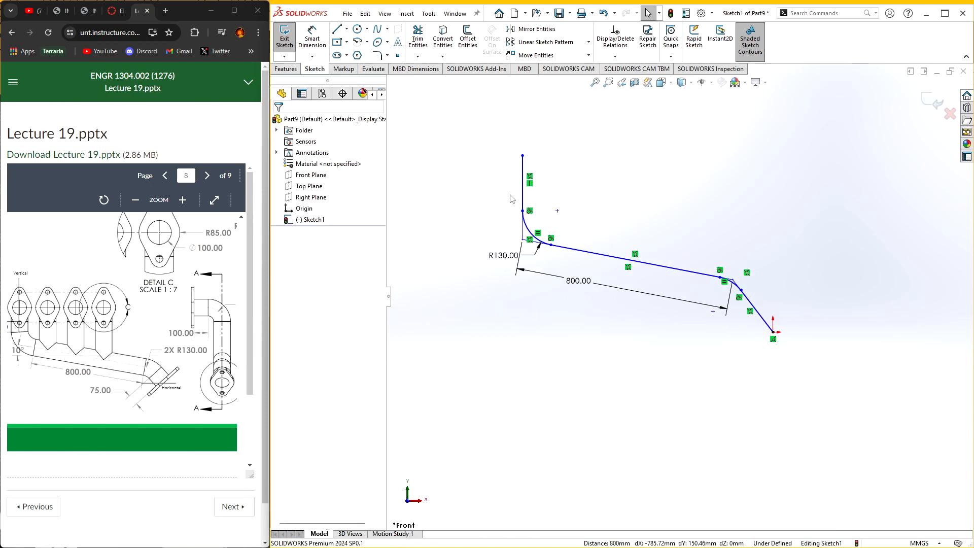
{"action": "left_click", "coordinate": [313, 40]}
{"action": "left_click", "coordinate": [759, 314]}
{"action": "left_click", "coordinate": [722, 334]}
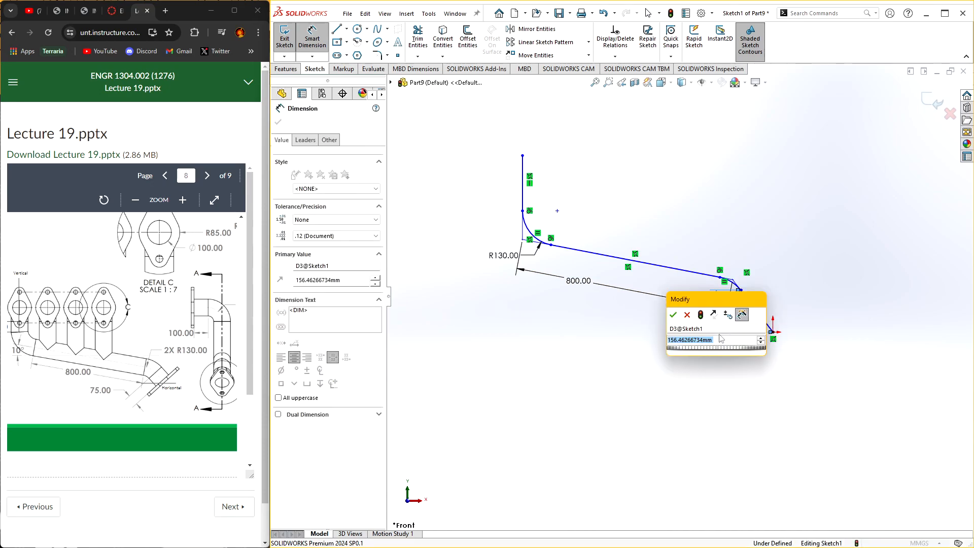
{"action": "left_click", "coordinate": [687, 315]}
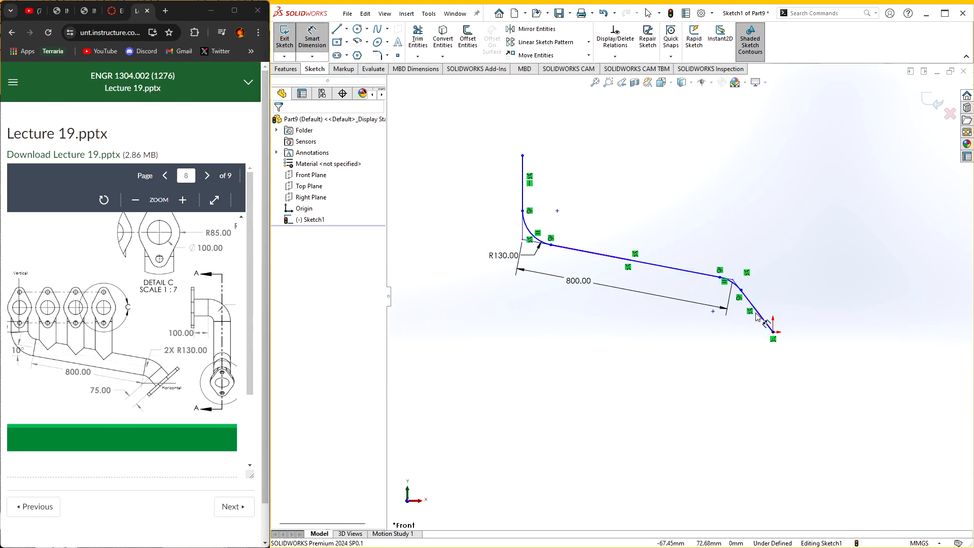
- Dimension the aligned length of the short slanted line at the origin as 75 mm
{"action": "left_click", "coordinate": [758, 316]}
{"action": "left_click", "coordinate": [787, 346]}
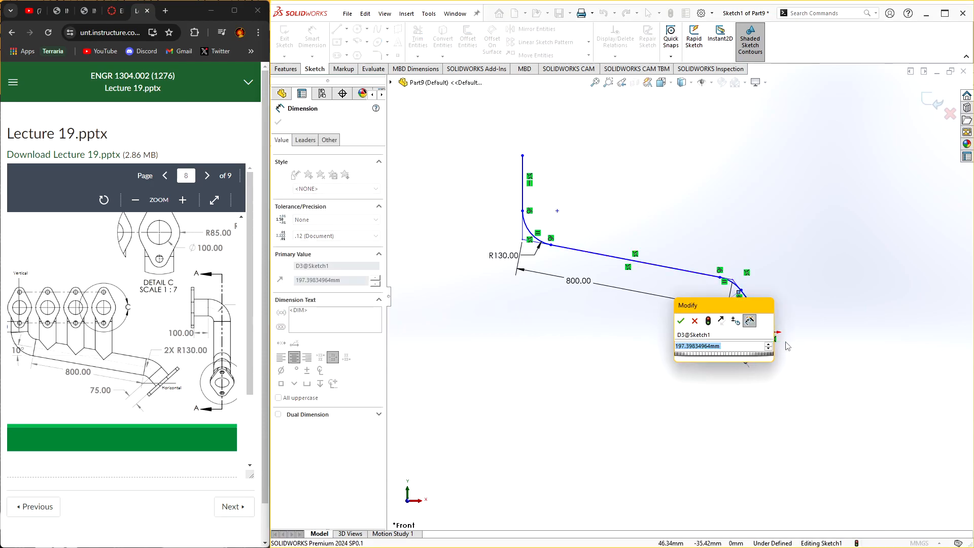
{"action": "type", "text": "75"}
{"action": "key", "text": "Return"}
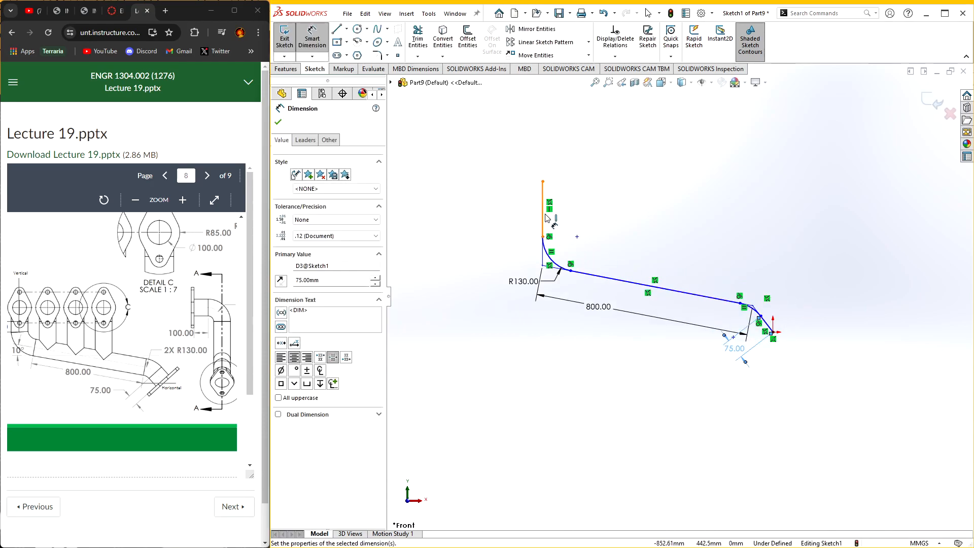
- Dimension the length of the vertical line as 75 mm, following the lecture drawing
{"action": "left_click", "coordinate": [546, 219]}
{"action": "left_click", "coordinate": [603, 222]}
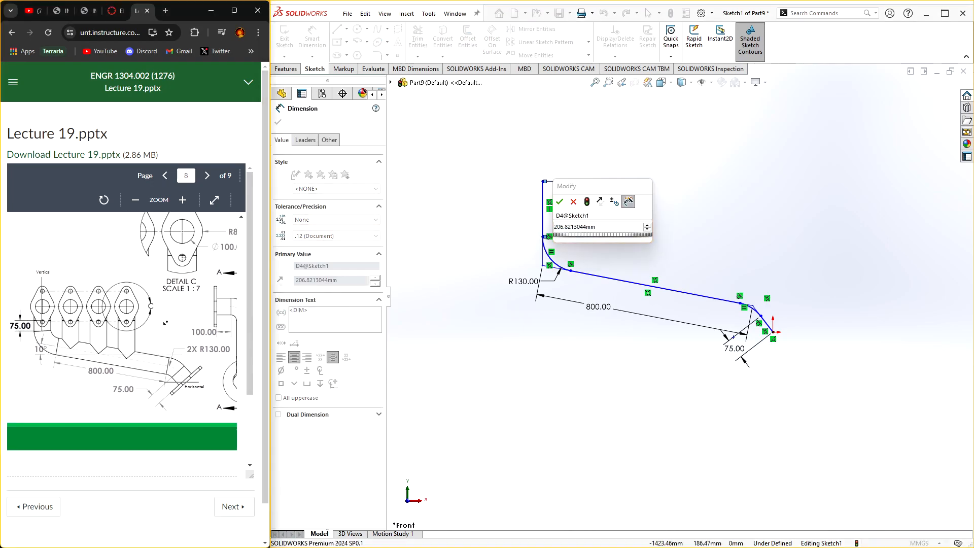
{"action": "left_click_drag", "start_coordinate": [165, 323], "coordinate": [223, 320]}
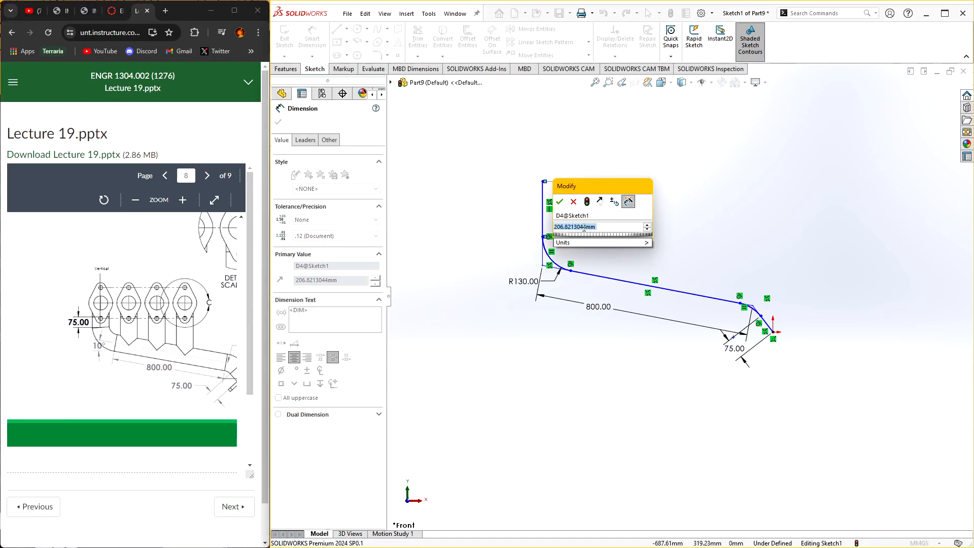
{"action": "type", "text": "75"}
{"action": "key", "text": "Return"}
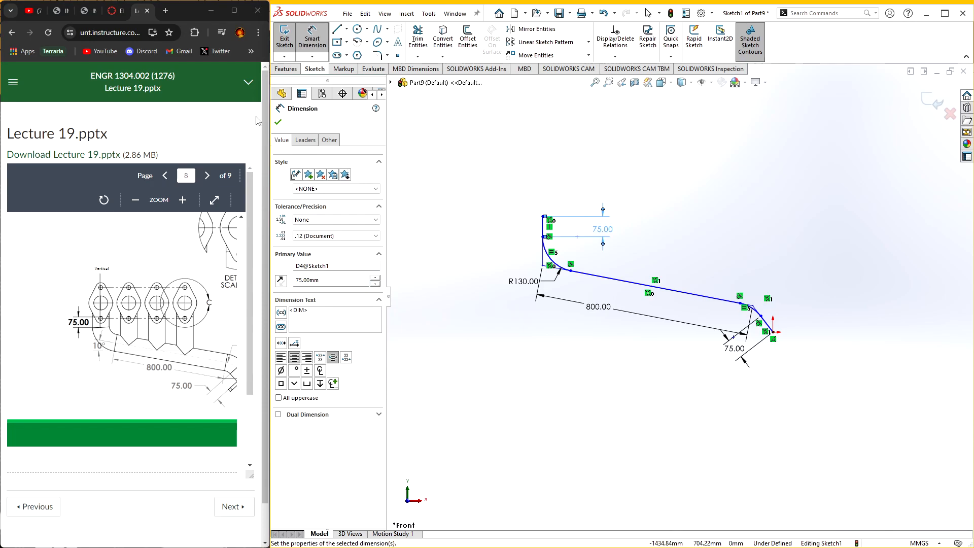
{"action": "left_click", "coordinate": [278, 122]}
- Draw a horizontal construction centerline about 1164 mm long across the long sloped line
{"action": "left_click", "coordinate": [347, 29]}
{"action": "left_click", "coordinate": [356, 48]}
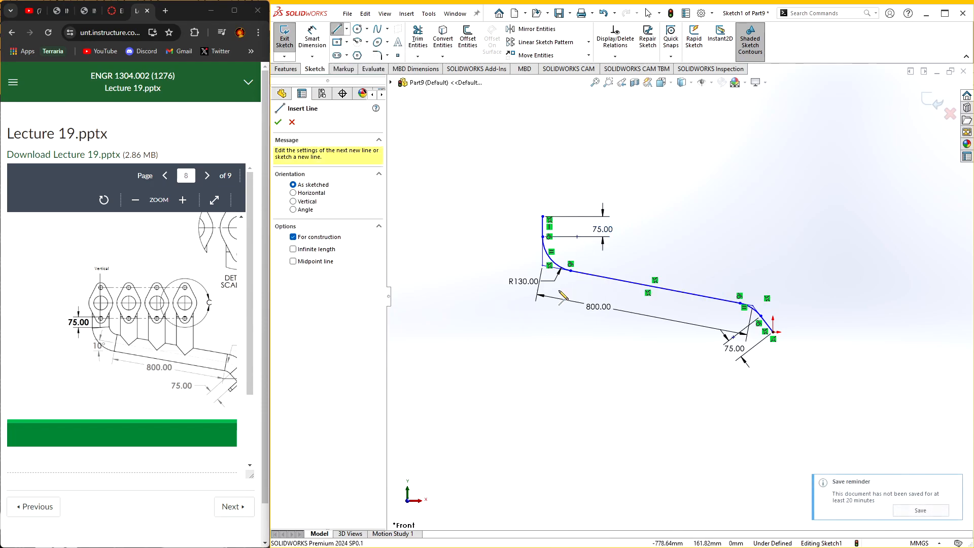
{"action": "left_click", "coordinate": [528, 294]}
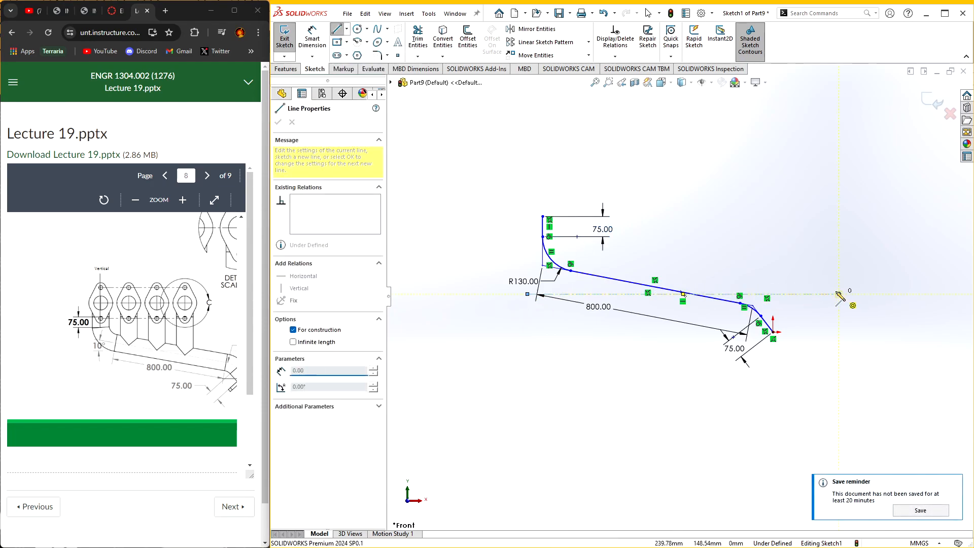
{"action": "key", "text": "Escape"}
- Dimension the angle between the long sloped line and the horizontal centerline as 10 degrees
{"action": "left_click", "coordinate": [313, 39]}
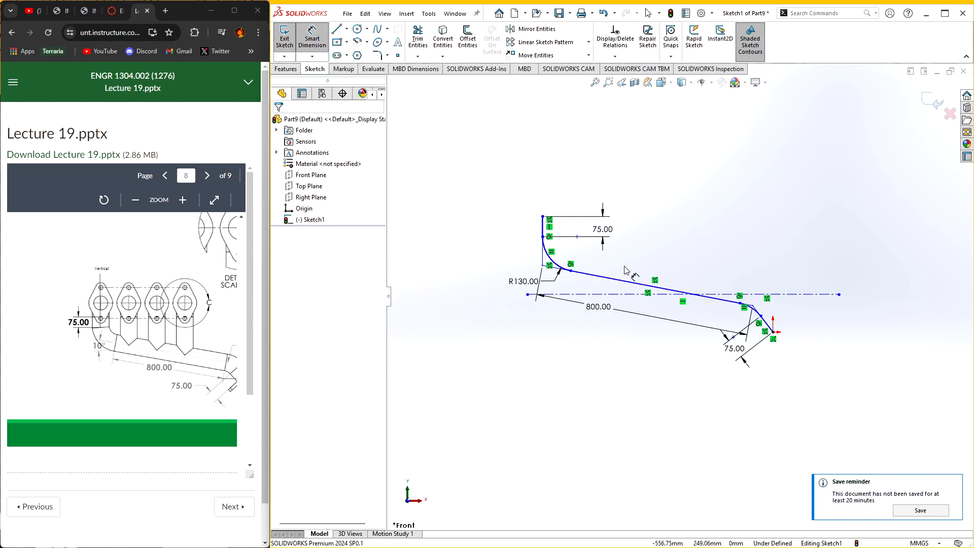
{"action": "left_click", "coordinate": [629, 282]}
{"action": "left_click", "coordinate": [579, 295]}
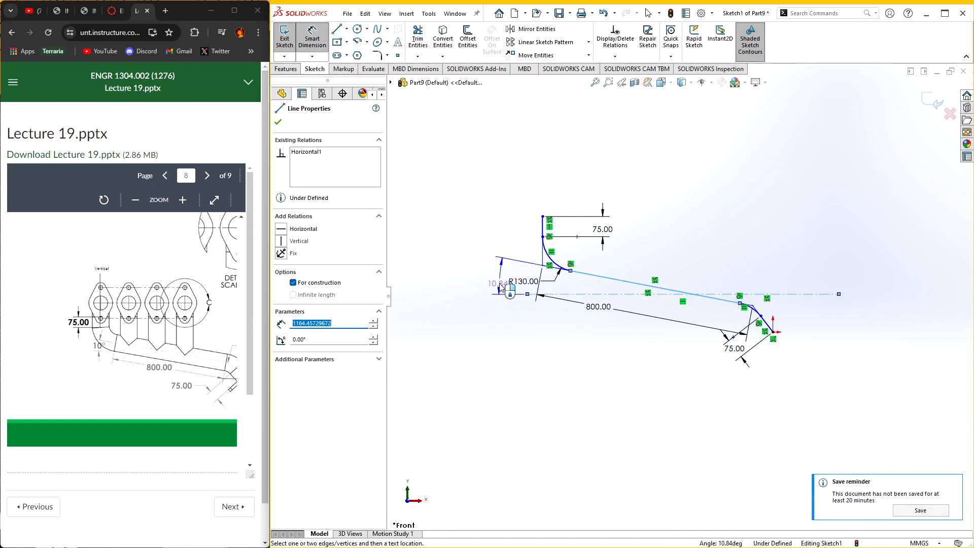
{"action": "left_click", "coordinate": [500, 287]}
{"action": "type", "text": "10.00deg"}
{"action": "key", "text": "Return"}
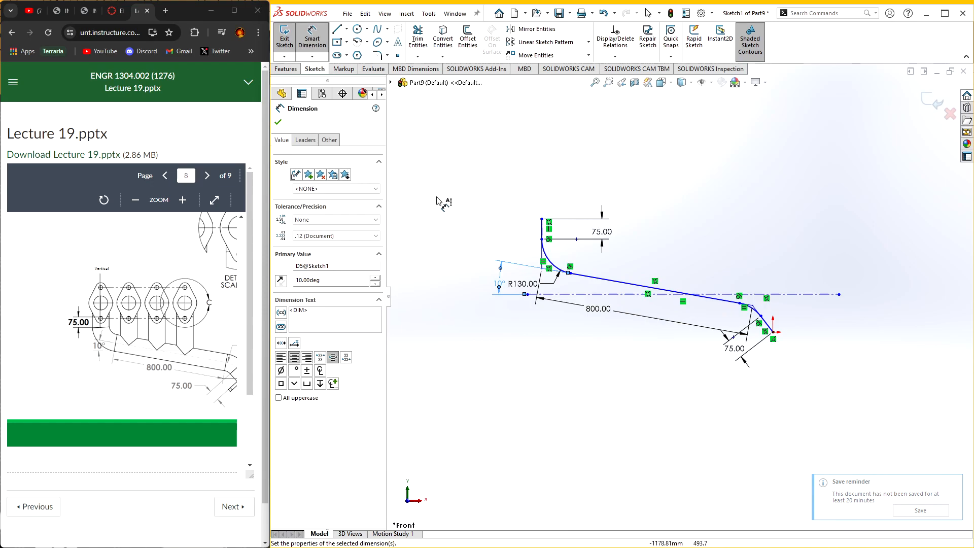
{"action": "key", "text": "Escape"}
{"action": "key", "text": "Escape"}
- Move the profile's lower bend to a steeper position and align its fillet arc centre horizontally with the origin
{"action": "scroll", "coordinate": [760, 351], "scroll_direction": "down", "scroll_amount": 2}
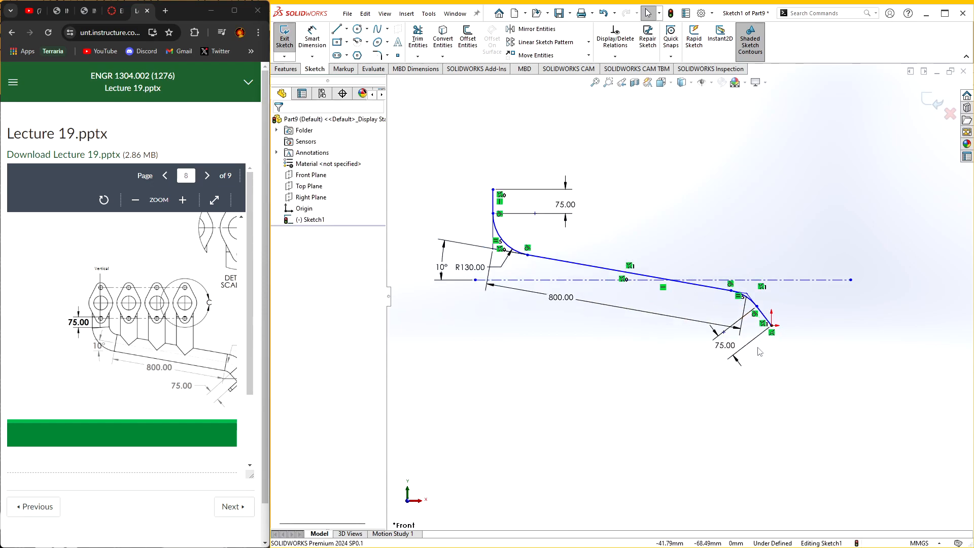
{"action": "scroll", "coordinate": [766, 351], "scroll_direction": "down", "scroll_amount": 2}
{"action": "scroll", "coordinate": [685, 289], "scroll_direction": "up", "scroll_amount": 1}
{"action": "mouse_move", "coordinate": [676, 264]}
{"action": "left_mouse_down"}
{"action": "mouse_move", "coordinate": [681, 282]}
{"action": "mouse_move", "coordinate": [675, 273]}
{"action": "mouse_move", "coordinate": [697, 248]}
{"action": "left_mouse_up"}
{"action": "left_click", "coordinate": [717, 275]}
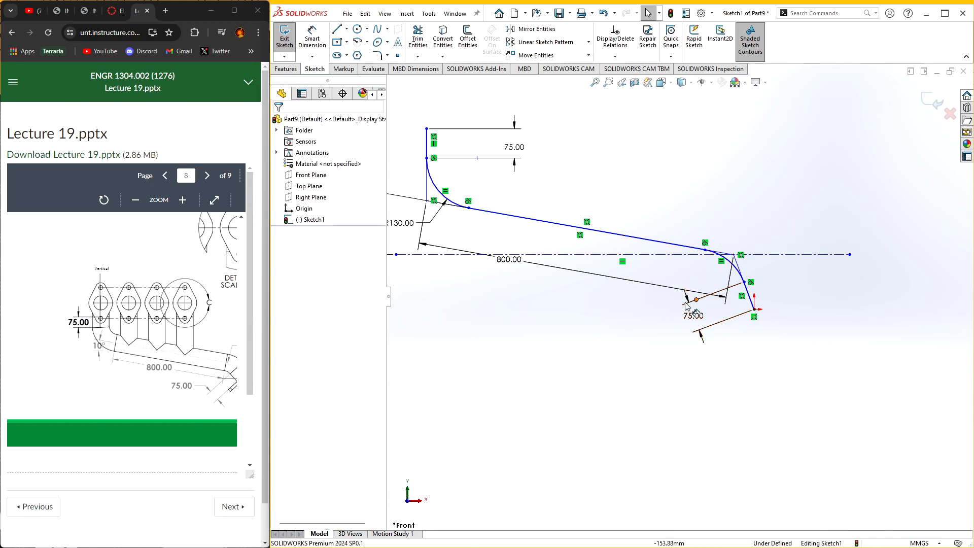
{"action": "scroll", "coordinate": [164, 382], "scroll_direction": "right", "scroll_amount": 3}
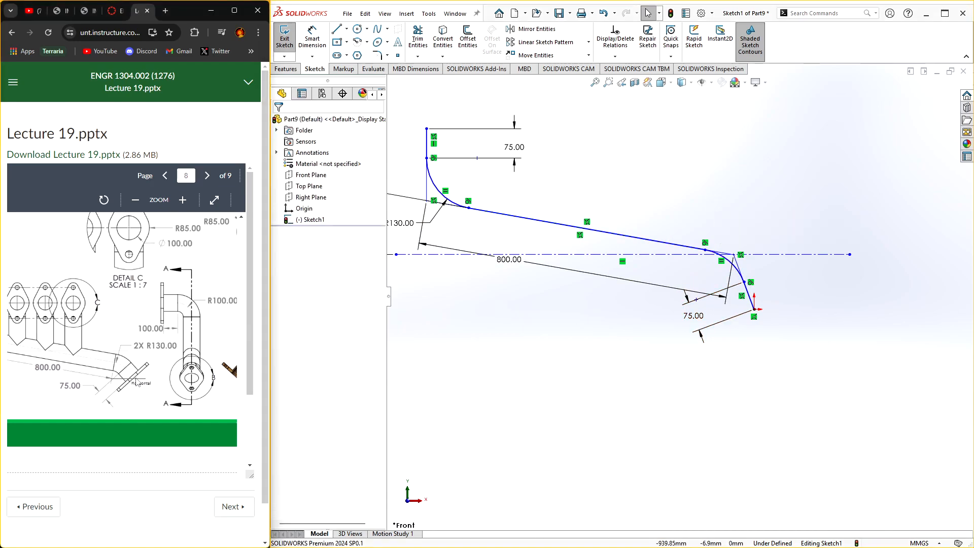
{"action": "left_click", "coordinate": [696, 300]}
{"action": "left_click", "coordinate": [755, 309], "text": "ctrl"}
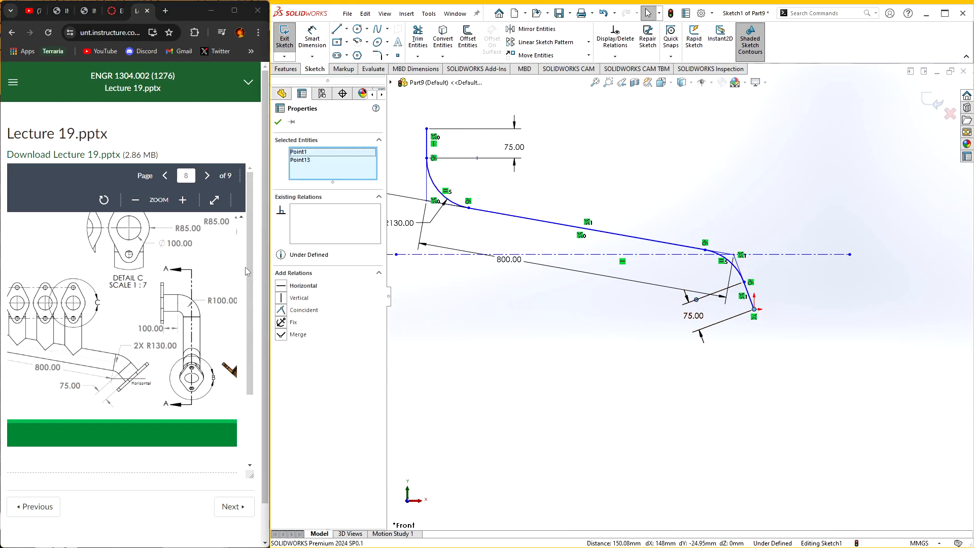
{"action": "left_click", "coordinate": [287, 287]}
{"action": "left_click", "coordinate": [494, 310]}
- Make the horizontal construction centerline coincident with the profile's lower endpoint at the origin
{"action": "middle_click_drag", "start_coordinate": [542, 291], "coordinate": [636, 338], "text": "ctrl"}
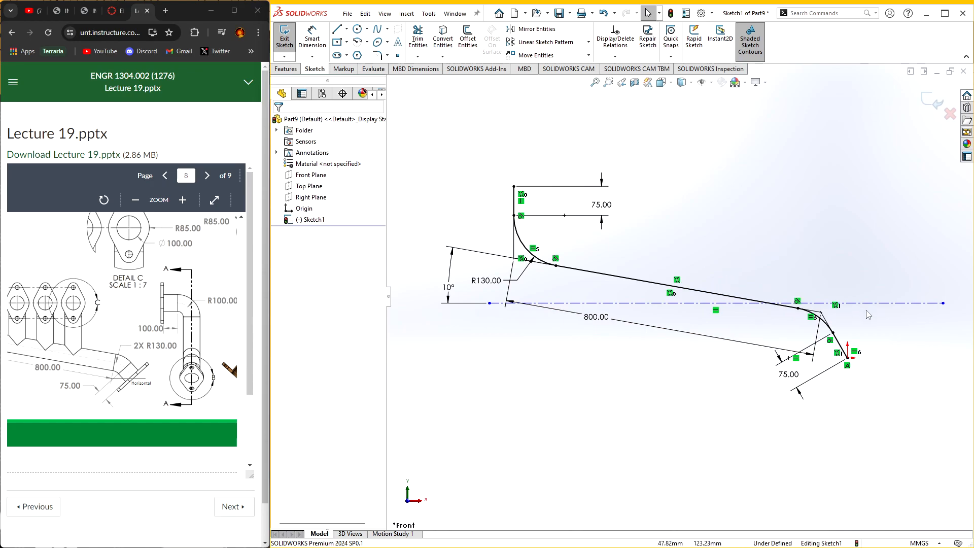
{"action": "left_click_drag", "start_coordinate": [870, 305], "coordinate": [852, 285]}
{"action": "key", "text": "Escape"}
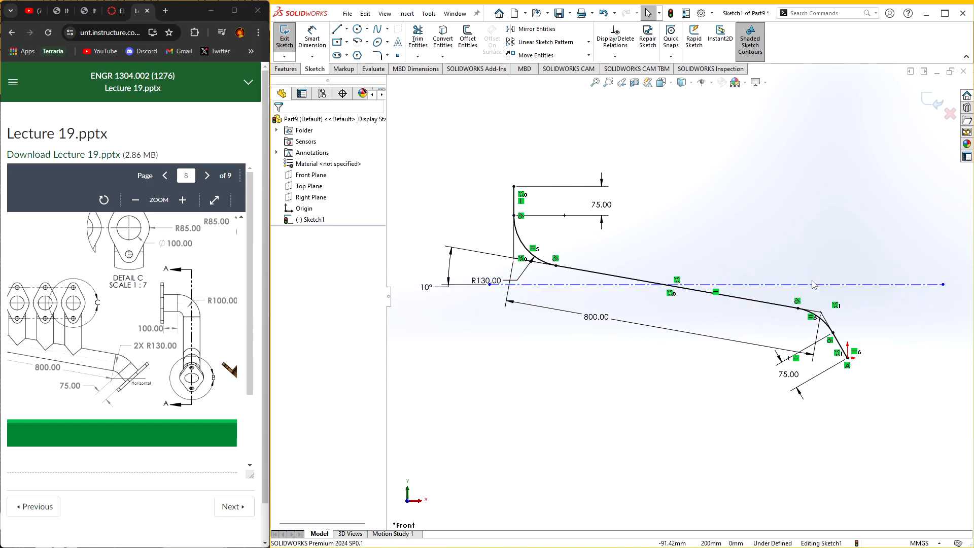
{"action": "left_click", "coordinate": [810, 290]}
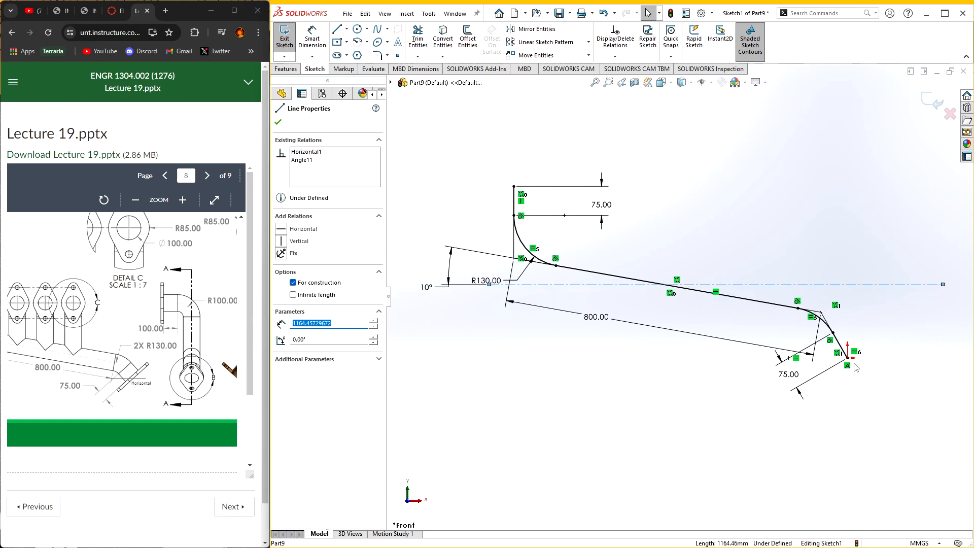
{"action": "key", "text": "super"}
{"action": "left_click", "coordinate": [874, 353]}
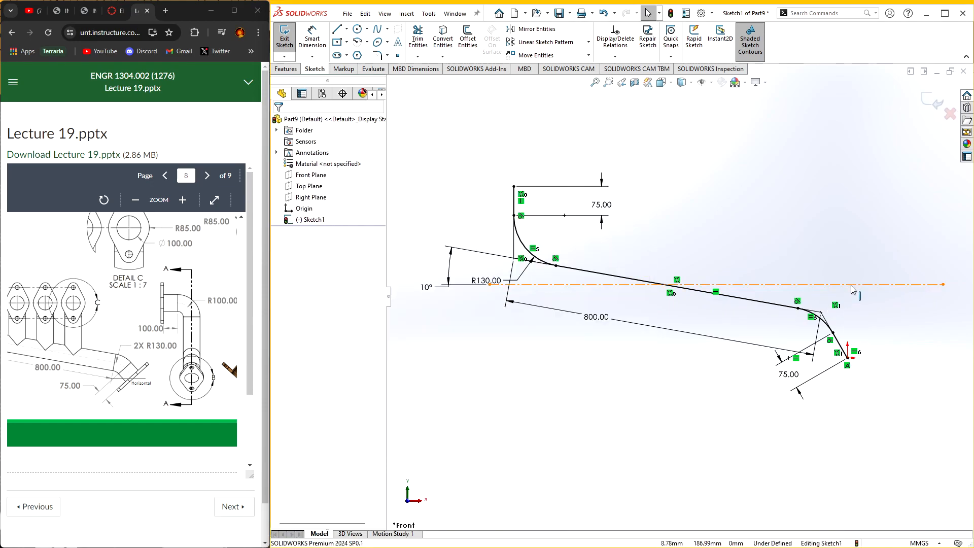
{"action": "left_click", "coordinate": [851, 285]}
{"action": "left_click", "coordinate": [849, 358], "text": "ctrl"}
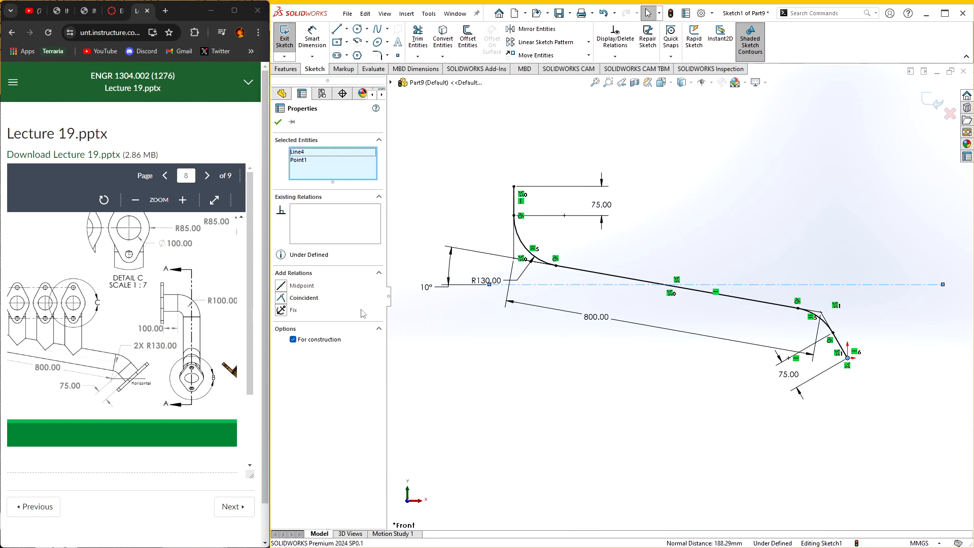
{"action": "left_click", "coordinate": [304, 299]}
{"action": "left_click", "coordinate": [603, 401]}
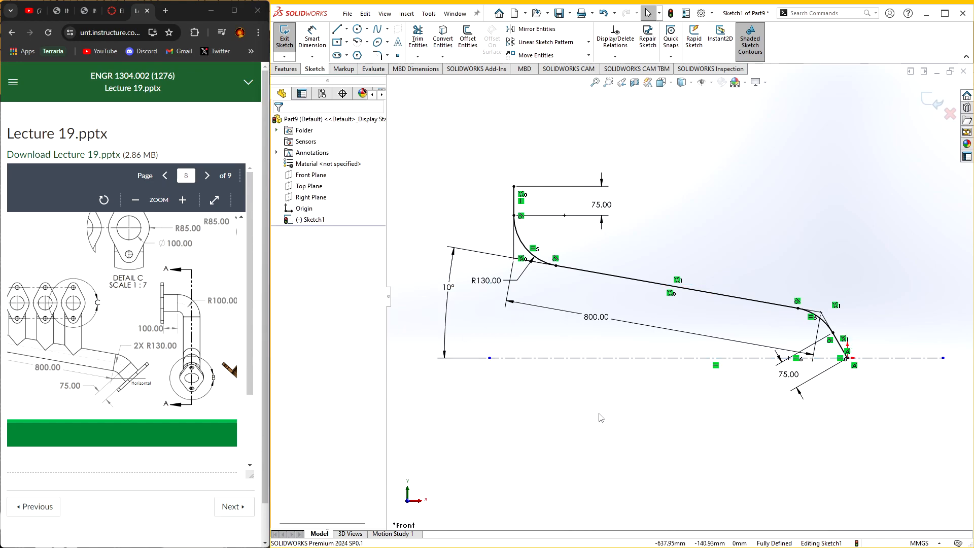
- Close the fully defined centre path sketch
{"action": "key", "text": "f"}
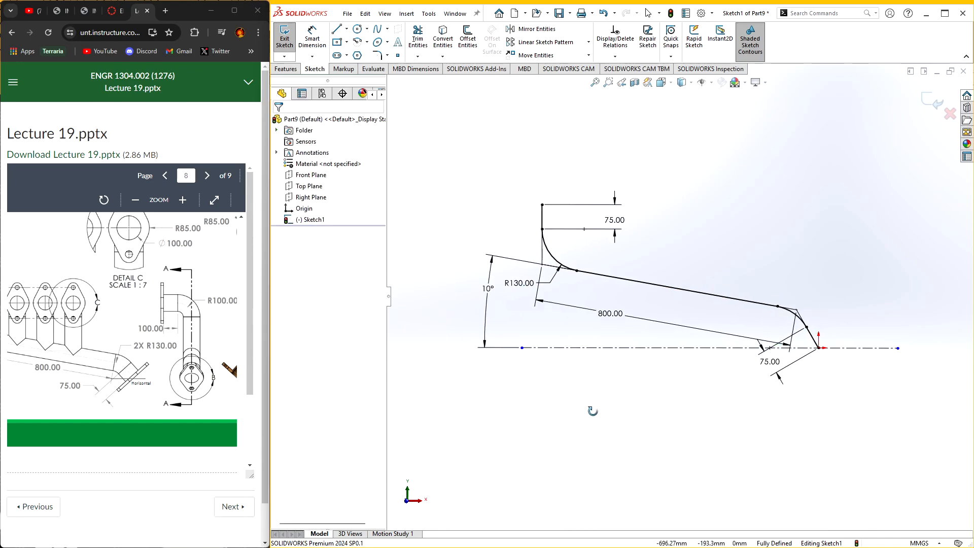
{"action": "left_click", "coordinate": [936, 105]}
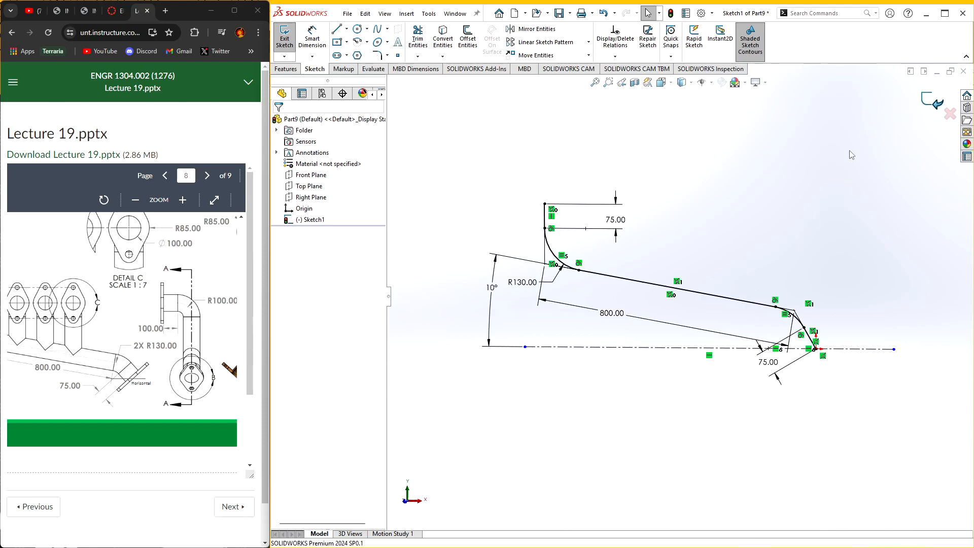
{"action": "left_click", "coordinate": [683, 58]}
{"action": "left_click", "coordinate": [685, 68]}
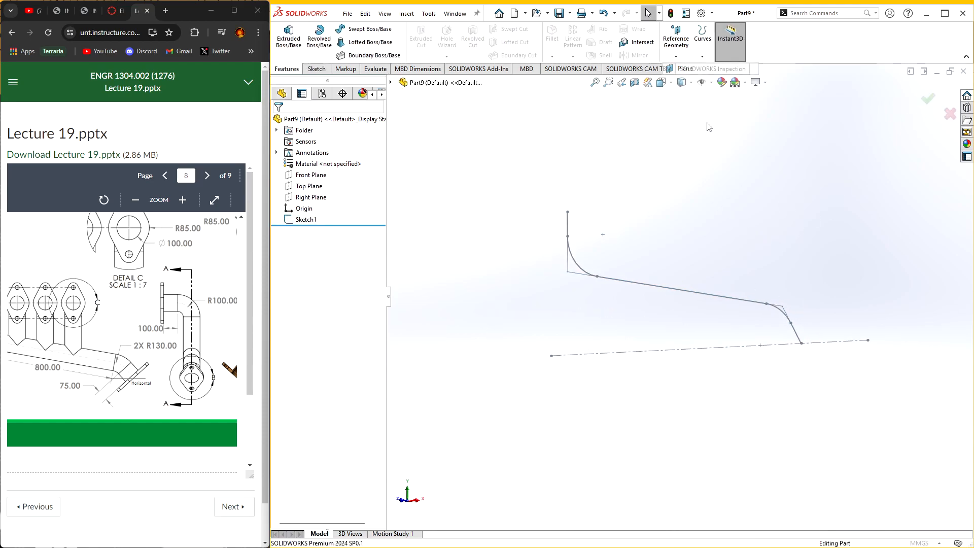
{"action": "left_click", "coordinate": [803, 343]}
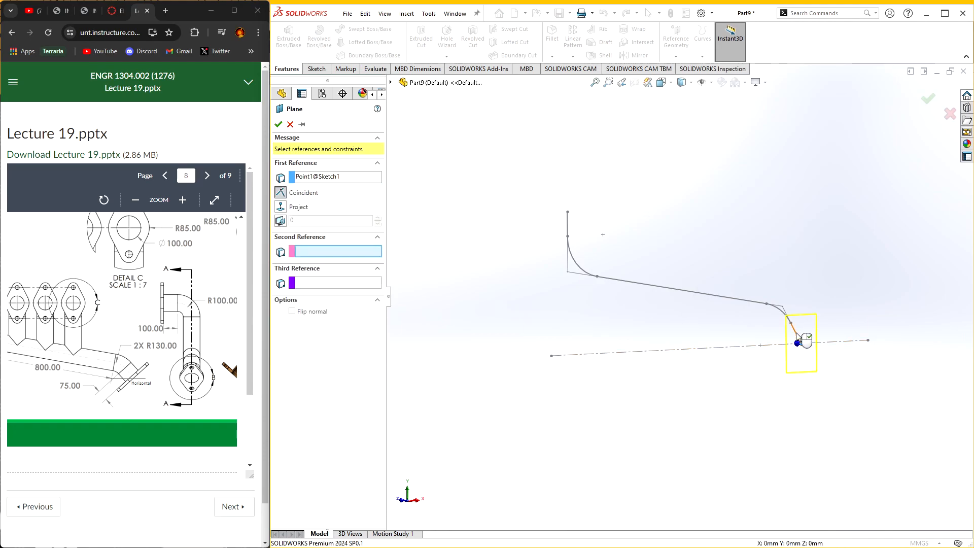
{"action": "left_click", "coordinate": [797, 337]}
{"action": "left_click", "coordinate": [291, 123]}
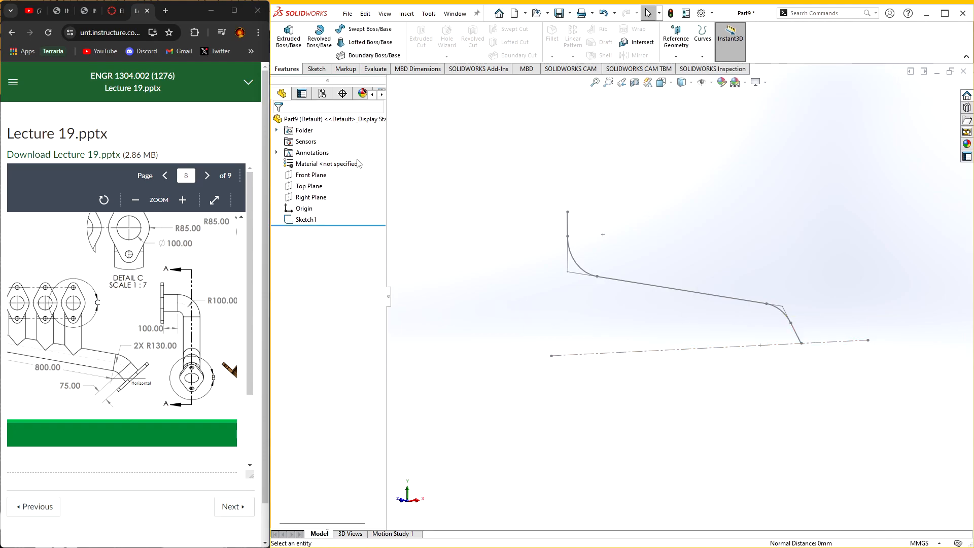
- Create a reference plane through the path's lower endpoint, perpendicular to the short lower line
{"action": "left_click", "coordinate": [678, 54]}
{"action": "left_click", "coordinate": [683, 68]}
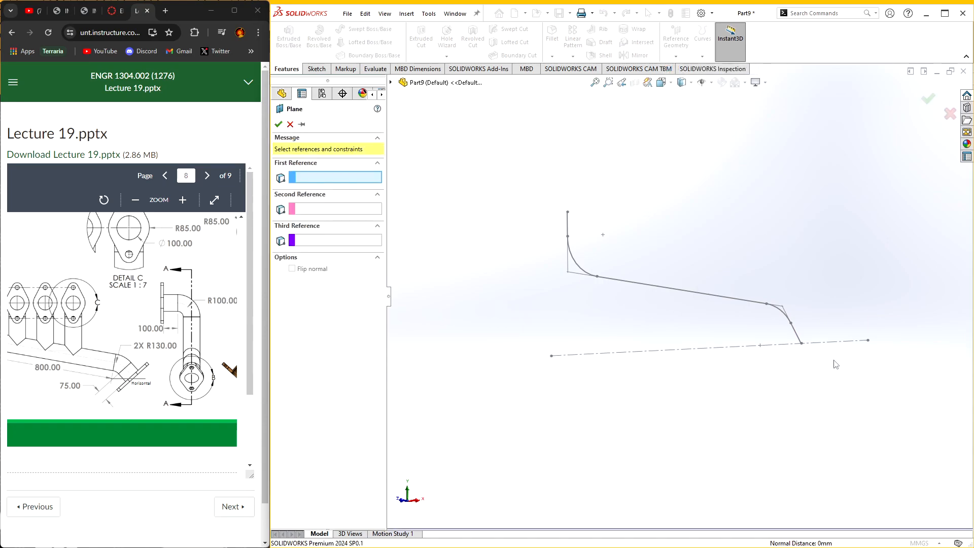
{"action": "left_click", "coordinate": [799, 343]}
{"action": "left_click", "coordinate": [799, 337]}
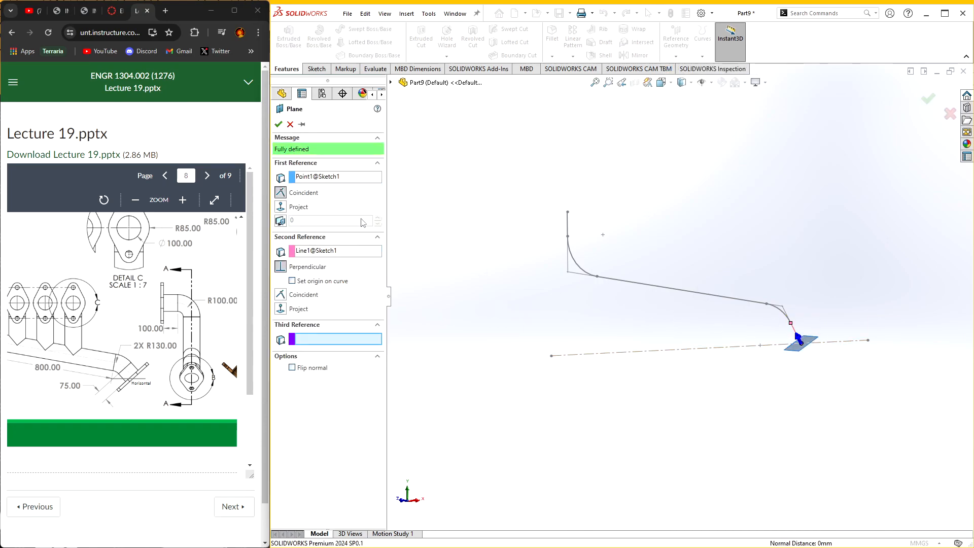
{"action": "left_click", "coordinate": [281, 125]}
- Sketch a circle of about 39 mm radius centred on the origin on the new plane at the path's lower end
{"action": "middle_click_drag", "start_coordinate": [742, 213], "coordinate": [734, 170]}
{"action": "scroll", "coordinate": [822, 297], "scroll_direction": "down", "scroll_amount": 2}
{"action": "right_click", "coordinate": [775, 295]}
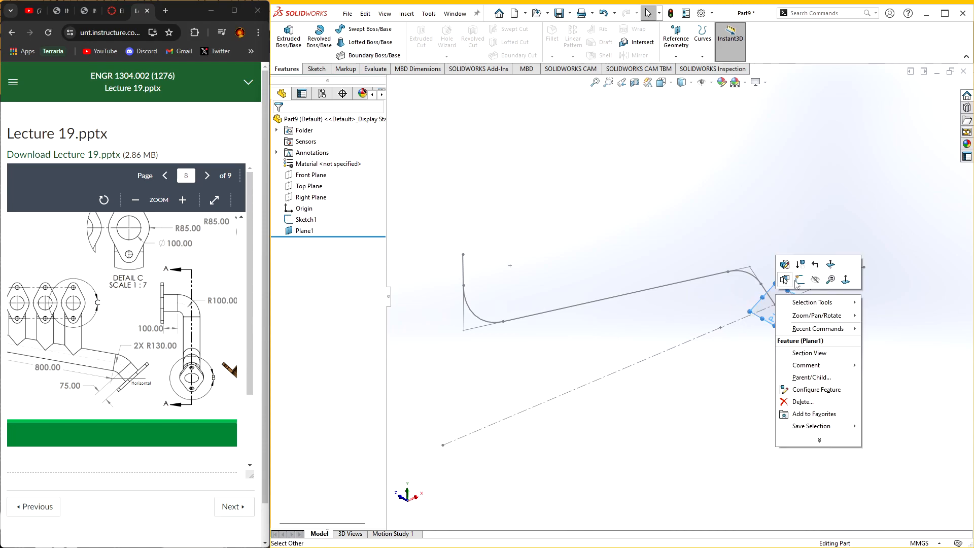
{"action": "left_click", "coordinate": [799, 280]}
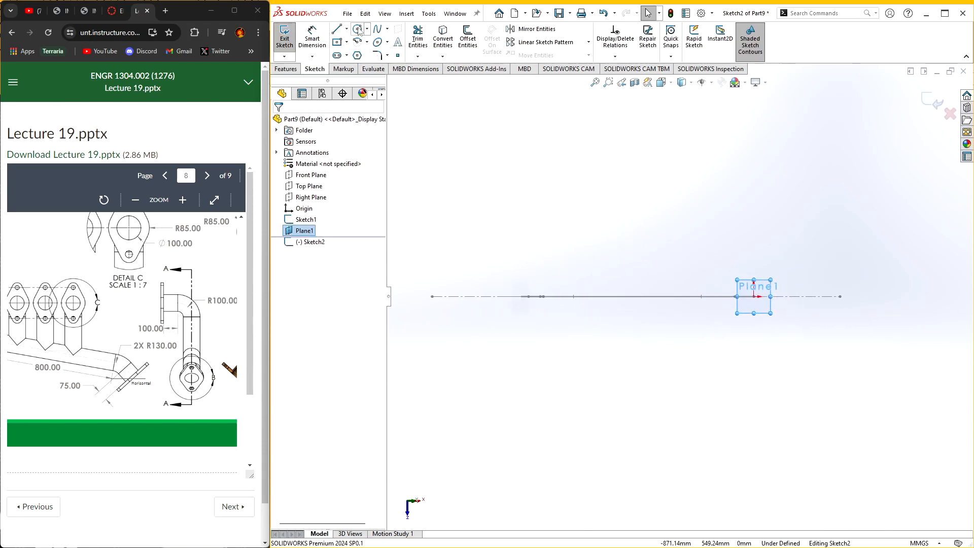
{"action": "left_click", "coordinate": [359, 29]}
{"action": "left_click_drag", "start_coordinate": [754, 296], "coordinate": [768, 285]}
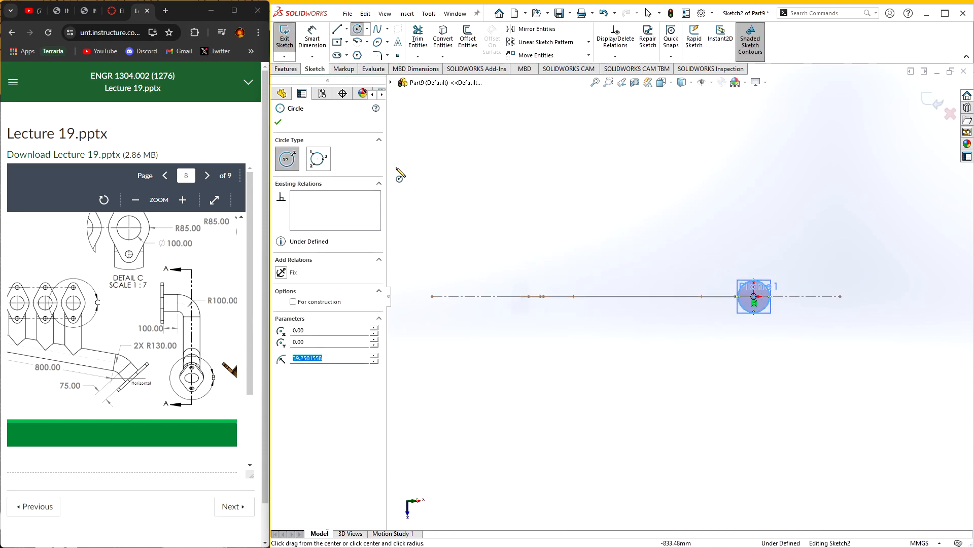
{"action": "left_click", "coordinate": [278, 122]}
- Check the pipe opening size in the lecture drawing and dimension the circle's diameter as 100 mm
{"action": "middle_click", "coordinate": [104, 309]}
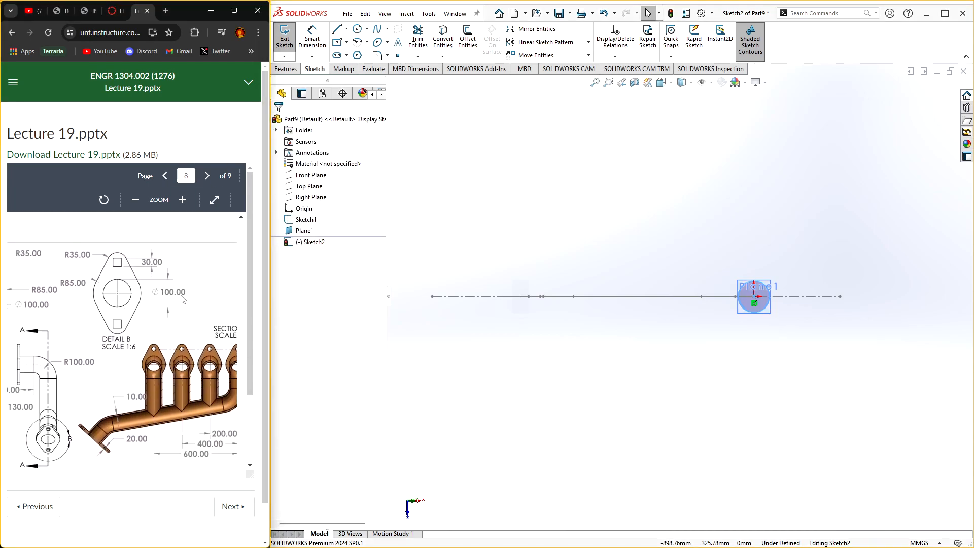
{"action": "left_click", "coordinate": [312, 39]}
{"action": "left_click", "coordinate": [751, 287]}
{"action": "left_click", "coordinate": [777, 244]}
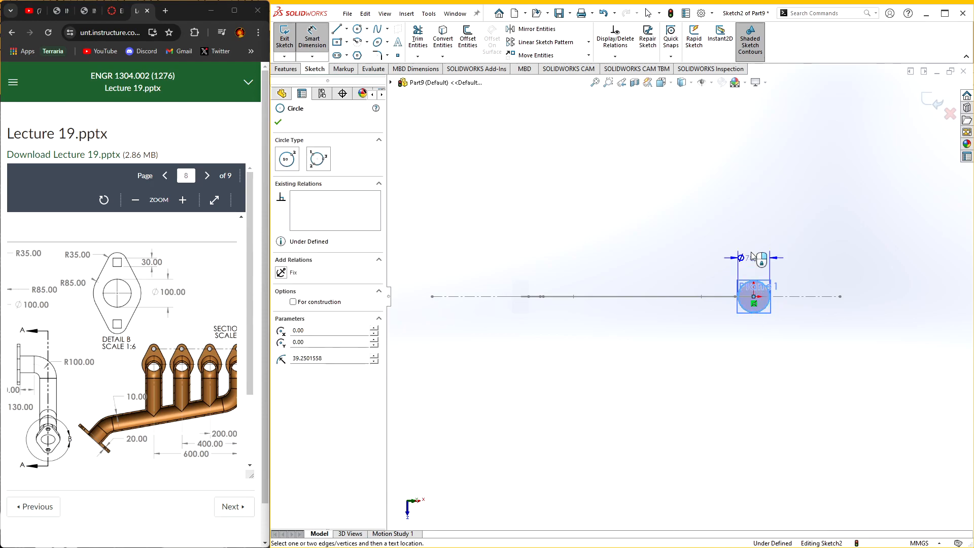
{"action": "type", "text": "100"}
{"action": "key", "text": "Return"}
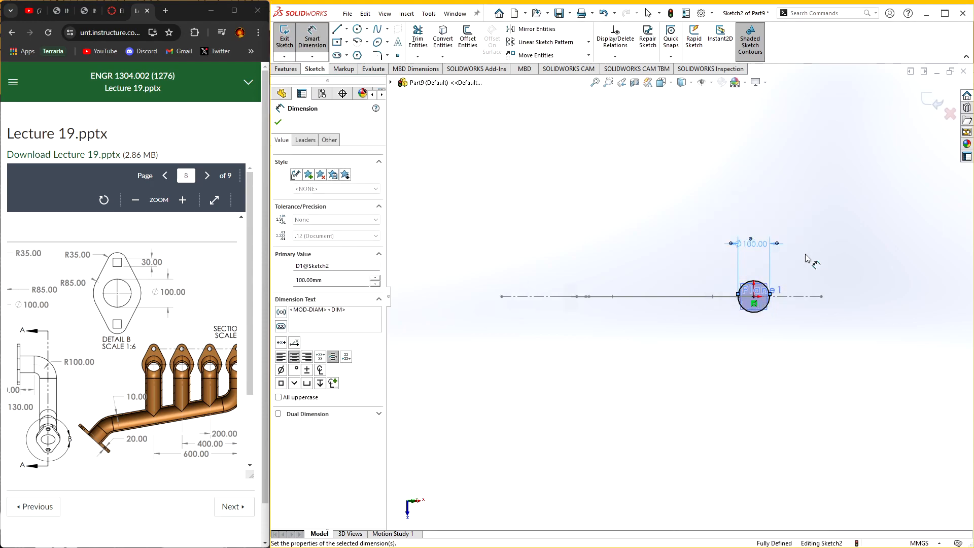
{"action": "scroll", "coordinate": [776, 292], "scroll_direction": "down", "scroll_amount": 2}
{"action": "left_click", "coordinate": [278, 123]}
- Start a Swept Boss/Base with the 100 mm circle as profile and the centre path sketch as path
{"action": "middle_click_drag", "start_coordinate": [564, 235], "coordinate": [599, 198]}
{"action": "scroll", "coordinate": [619, 233], "scroll_direction": "up", "scroll_amount": 3}
{"action": "middle_click_drag", "start_coordinate": [619, 233], "coordinate": [591, 190]}
{"action": "left_click", "coordinate": [294, 69]}
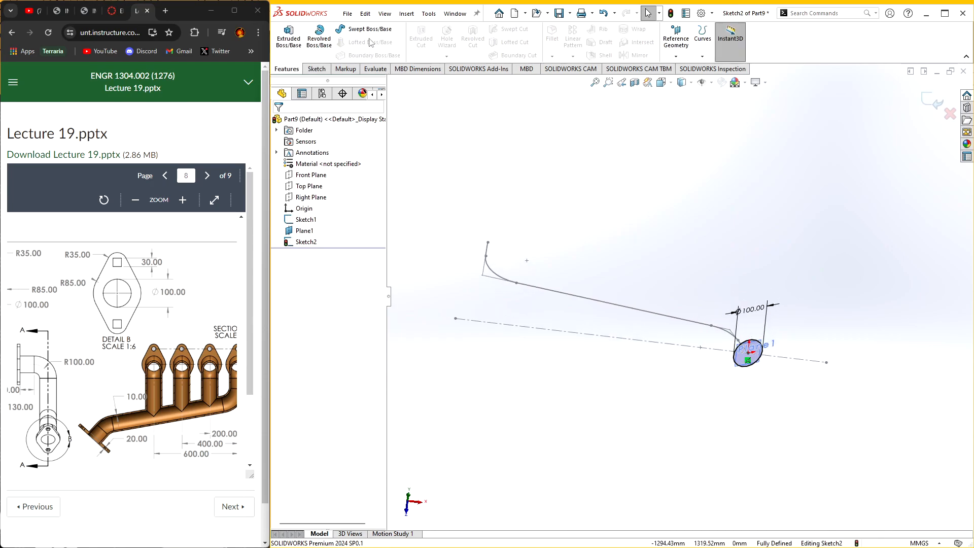
{"action": "left_click", "coordinate": [364, 29]}
{"action": "left_click", "coordinate": [661, 316]}
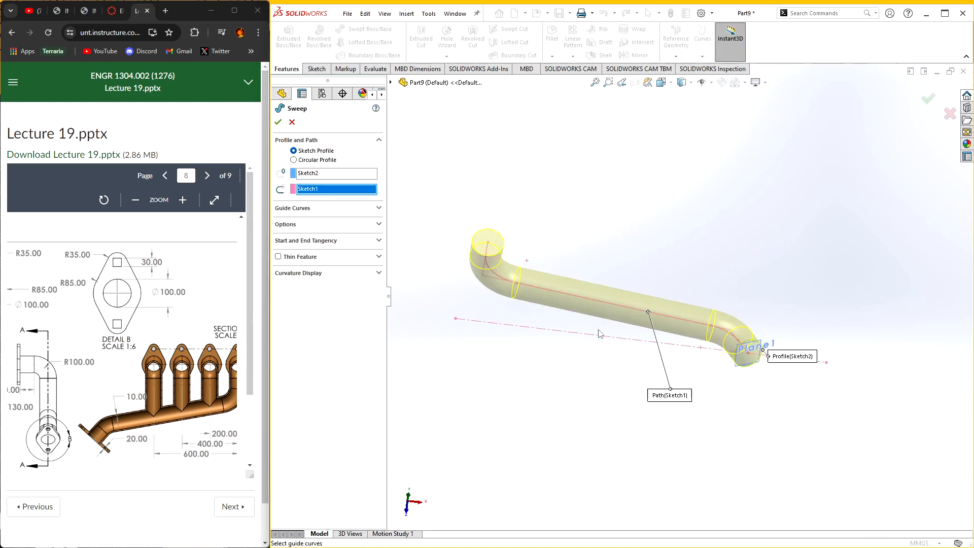
- Make the sweep a One-Direction thin feature with a 10 mm wall and create the pipe
{"action": "left_click", "coordinate": [278, 258]}
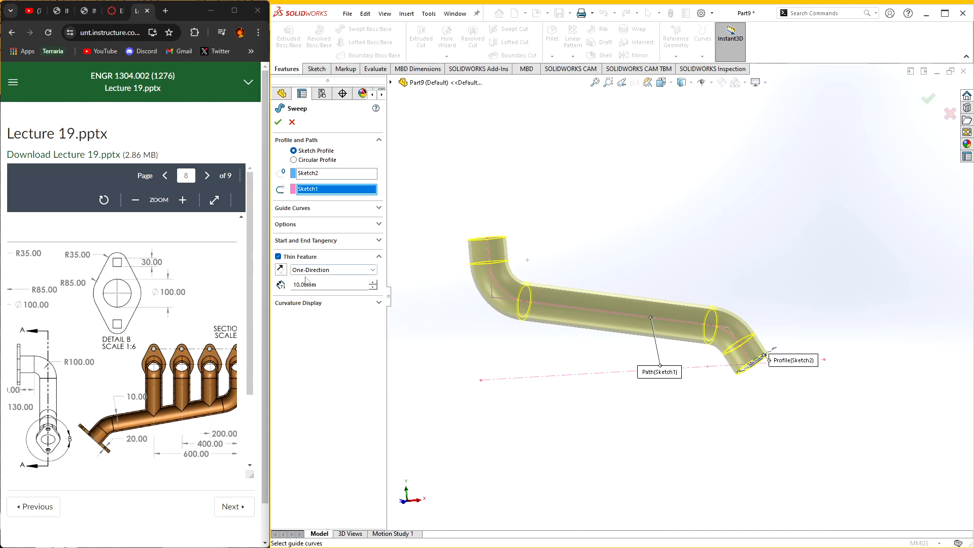
{"action": "scroll", "coordinate": [188, 343], "scroll_direction": "down", "scroll_amount": 1}
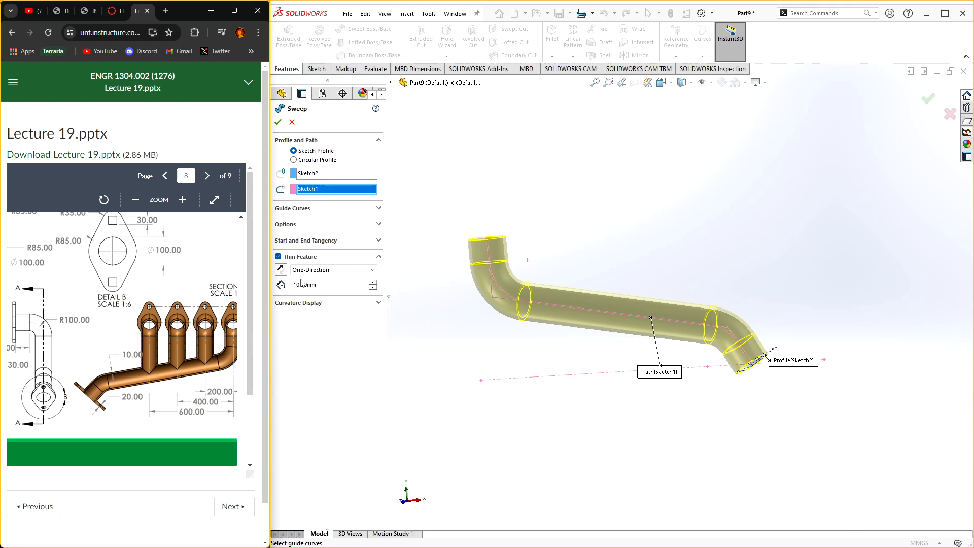
{"action": "middle_click_drag", "start_coordinate": [540, 292], "coordinate": [567, 311]}
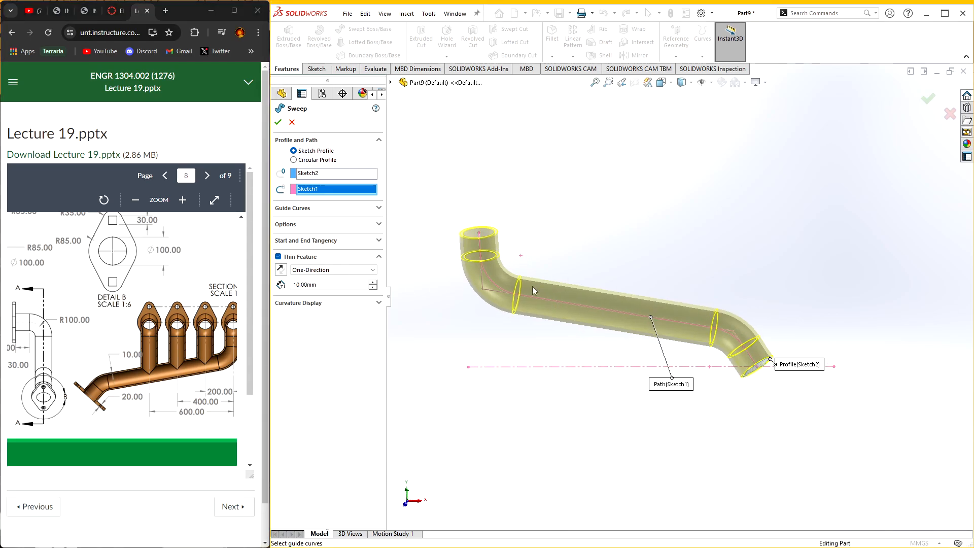
{"action": "left_click", "coordinate": [280, 272]}
{"action": "left_click", "coordinate": [280, 272]}
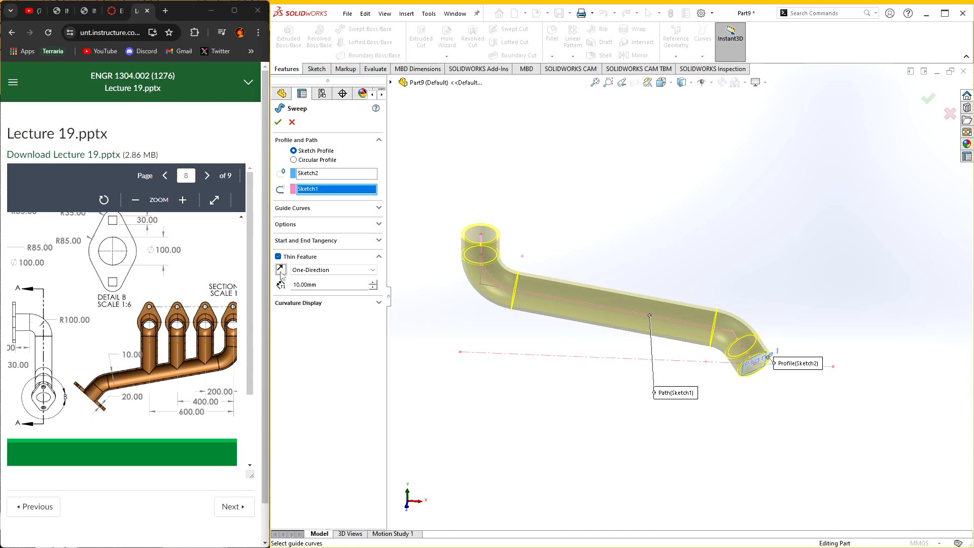
{"action": "left_click", "coordinate": [277, 122]}
- Start a new sketch on the reference plane at the pipe's lower end
{"action": "middle_click_drag", "start_coordinate": [647, 220], "coordinate": [626, 224]}
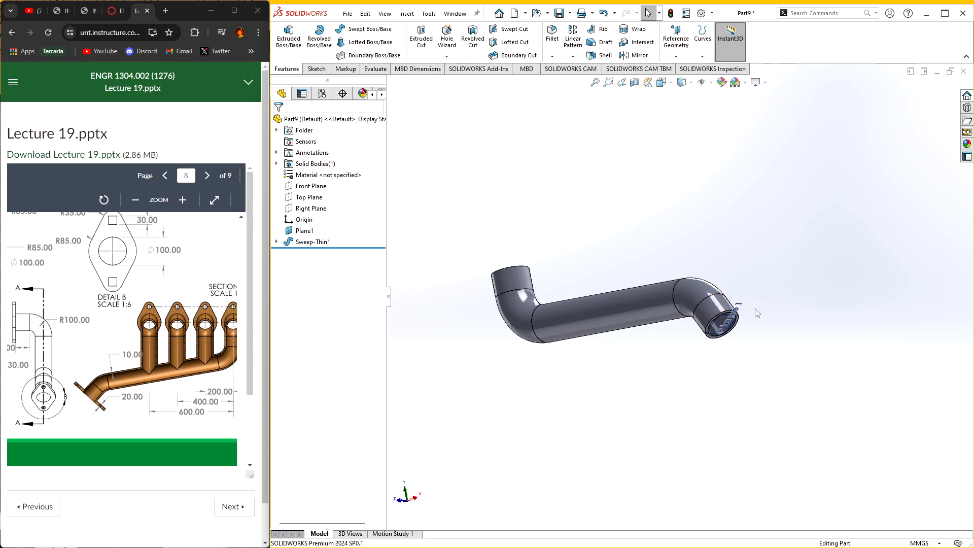
{"action": "scroll", "coordinate": [758, 313], "scroll_direction": "down", "scroll_amount": 2}
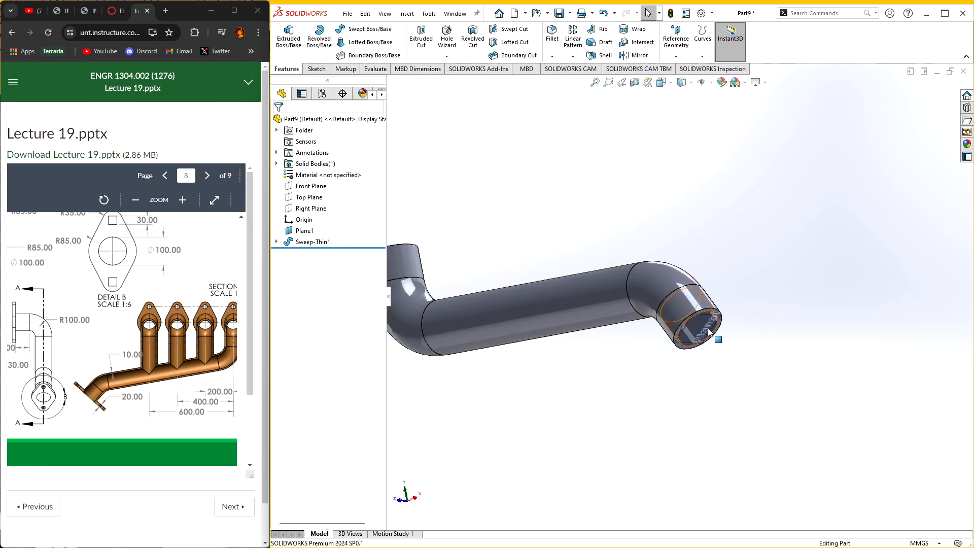
{"action": "right_click", "coordinate": [708, 329]}
{"action": "left_click", "coordinate": [700, 336]}
{"action": "left_click", "coordinate": [510, 397]}
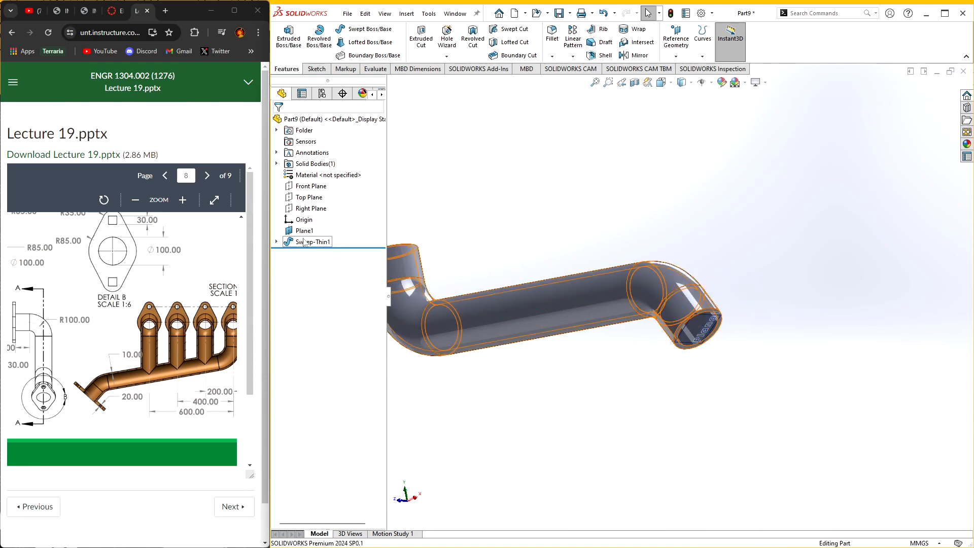
{"action": "right_click", "coordinate": [303, 232]}
{"action": "left_click", "coordinate": [310, 217]}
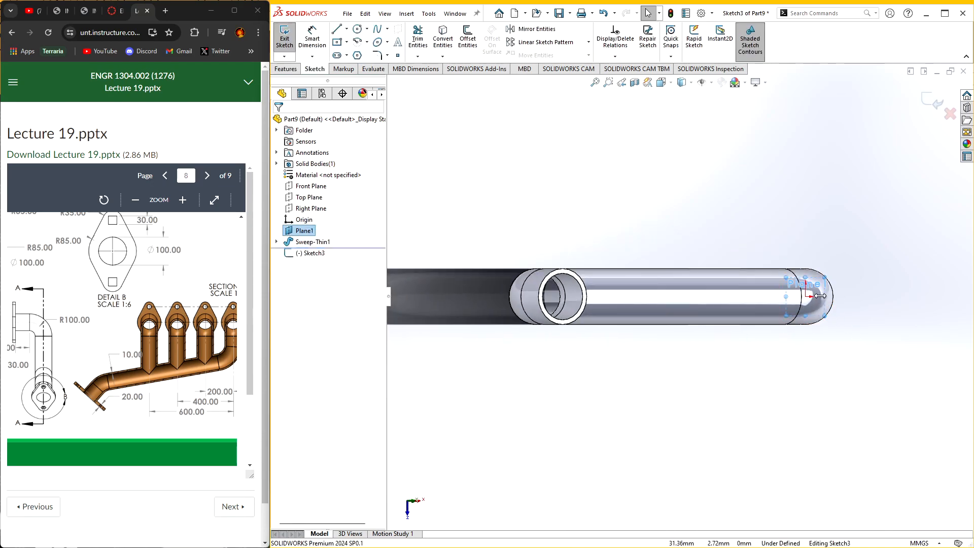
- Enlarge the reference plane's displayed border on all four sides so it surrounds the pipe's lower opening
{"action": "left_click_drag", "start_coordinate": [783, 271], "coordinate": [783, 204]}
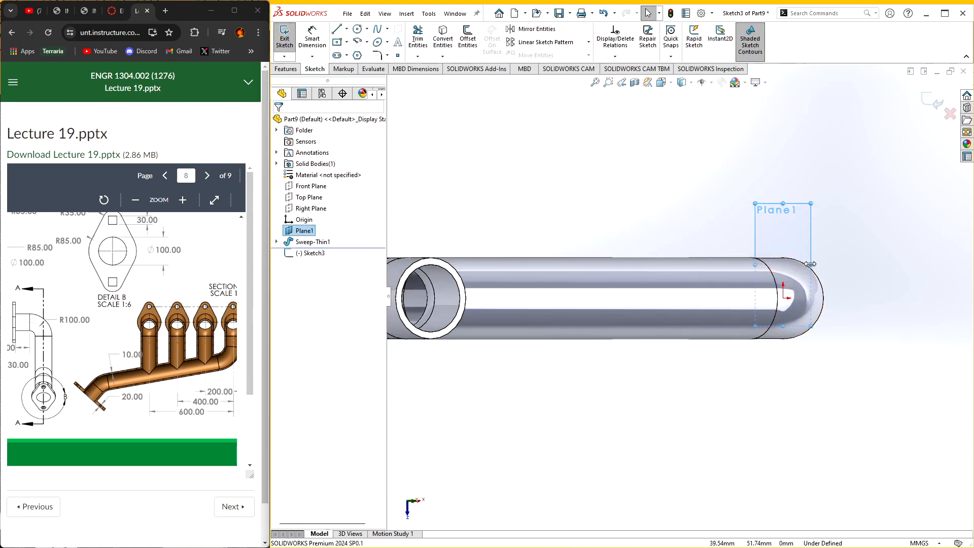
{"action": "left_click_drag", "start_coordinate": [811, 265], "coordinate": [874, 265]}
{"action": "left_click_drag", "start_coordinate": [814, 326], "coordinate": [814, 373]}
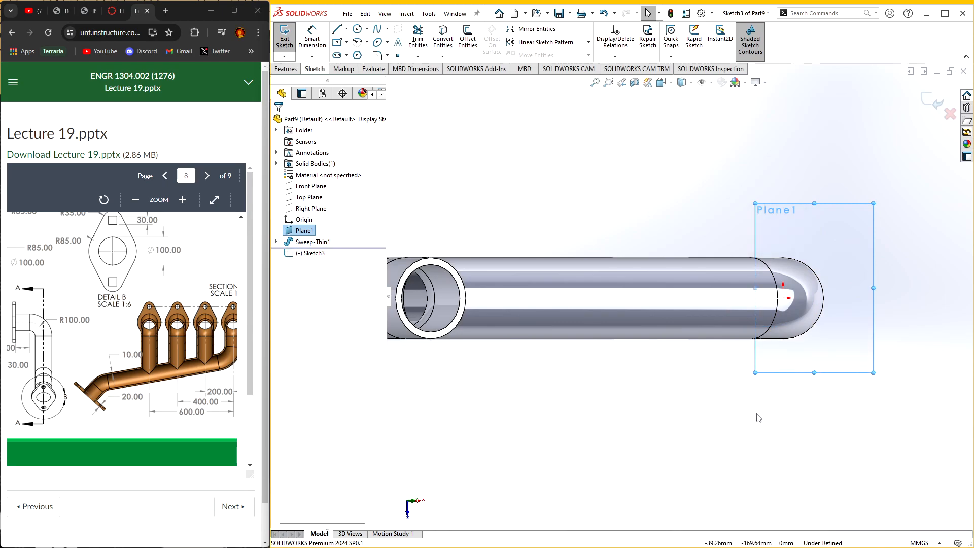
{"action": "middle_click_drag", "start_coordinate": [758, 417], "coordinate": [822, 321]}
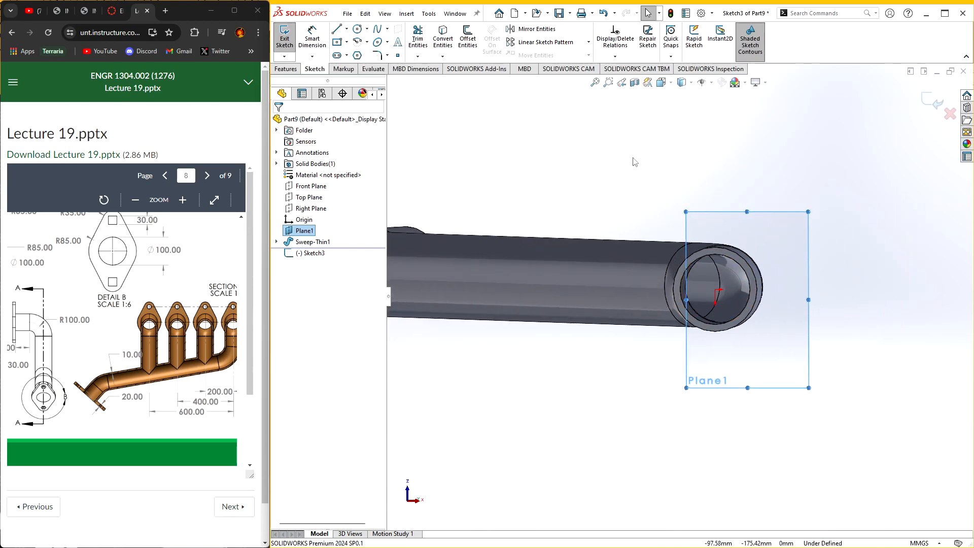
{"action": "left_click_drag", "start_coordinate": [686, 299], "coordinate": [570, 300]}
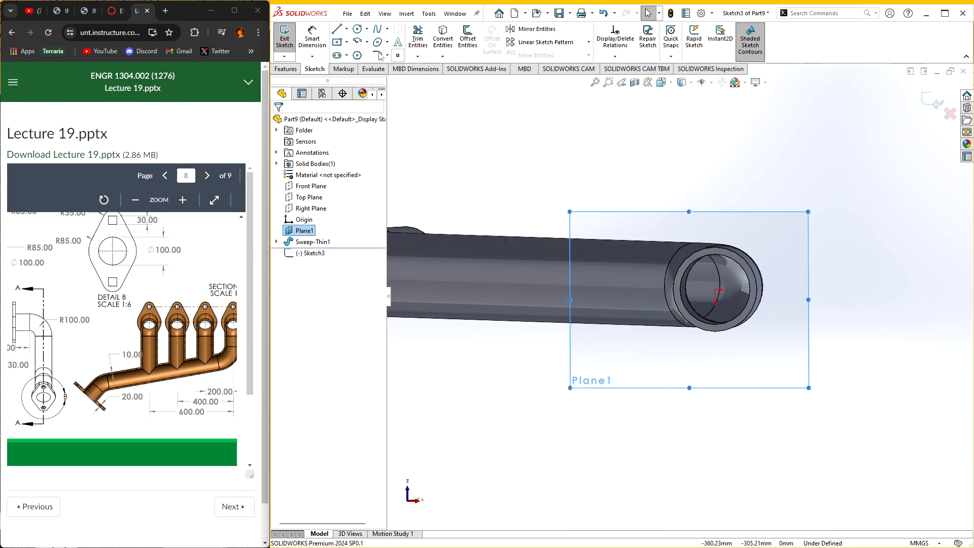
- Draw a vertical construction centerline through the origin, extending beyond the pipe's outer wall at both ends
{"action": "left_click", "coordinate": [347, 30]}
{"action": "left_click", "coordinate": [362, 52]}
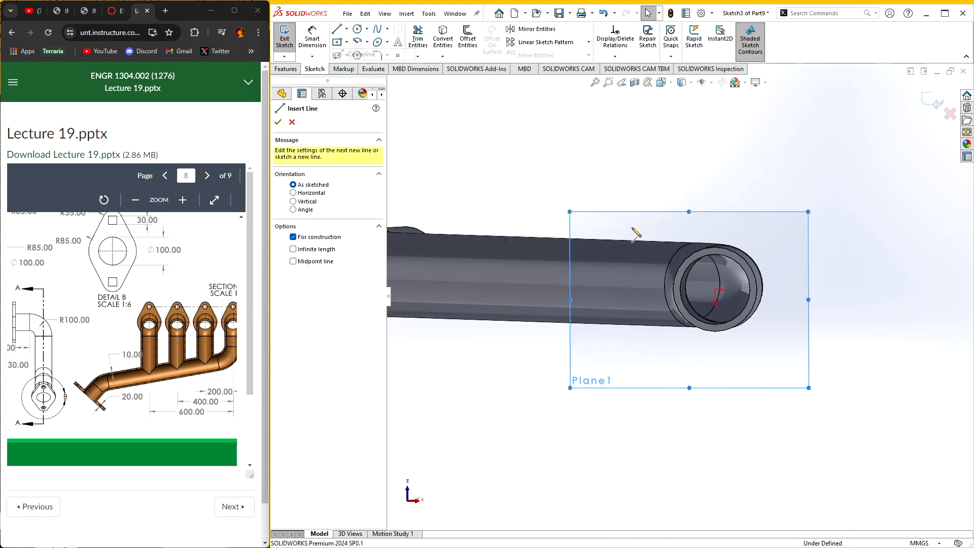
{"action": "left_click", "coordinate": [715, 363]}
{"action": "left_click", "coordinate": [716, 231]}
{"action": "key", "text": "Escape"}
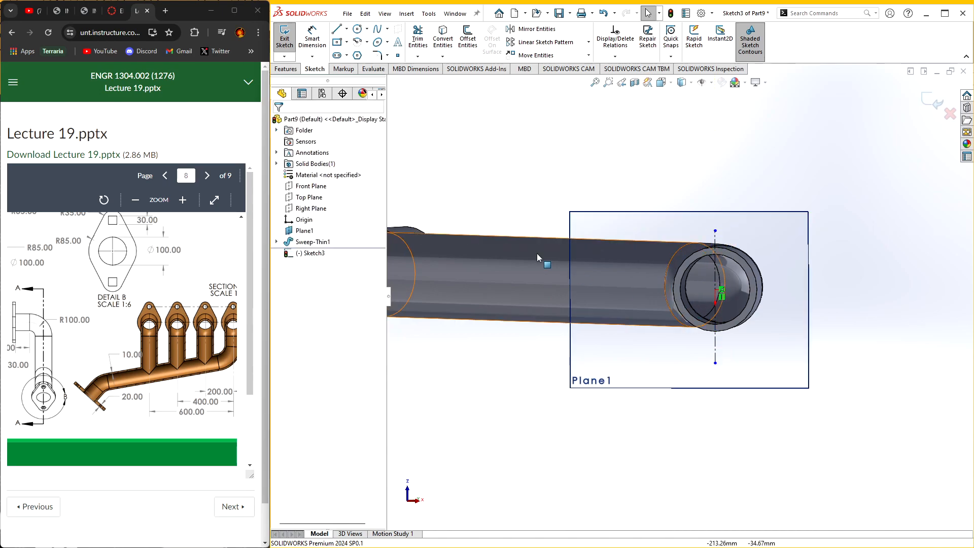
- Draw a half-circle centerpoint arc about the origin along the pipe's inner edge, with both ends on the vertical centerline
{"action": "left_click", "coordinate": [357, 42]}
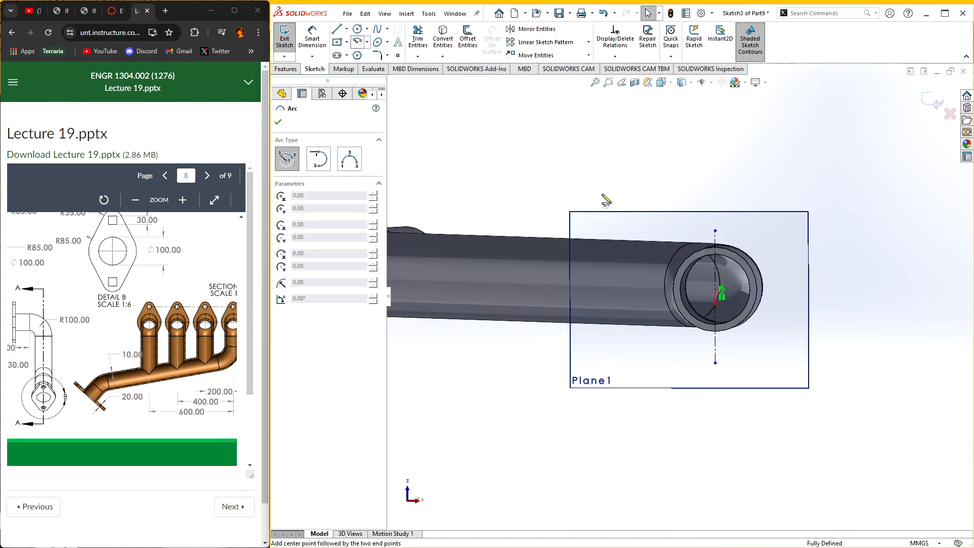
{"action": "left_click", "coordinate": [715, 290]}
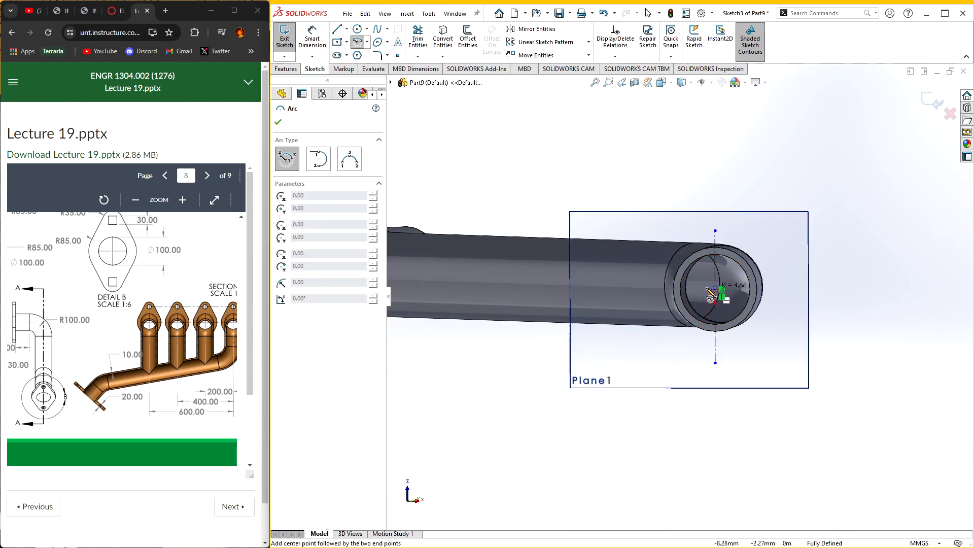
{"action": "left_click", "coordinate": [711, 325]}
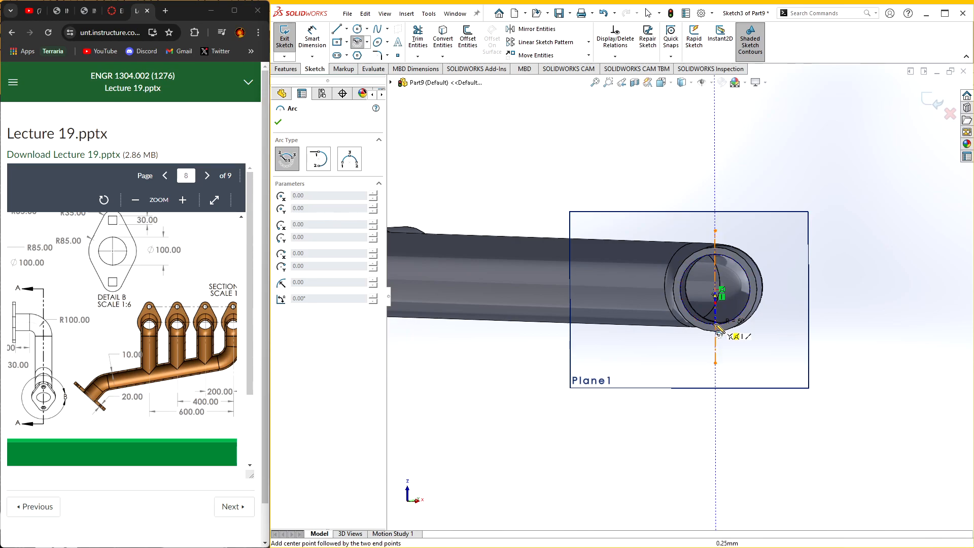
{"action": "left_click", "coordinate": [717, 262]}
{"action": "key", "text": "Escape"}
{"action": "scroll", "coordinate": [701, 272], "scroll_direction": "down", "scroll_amount": 5}
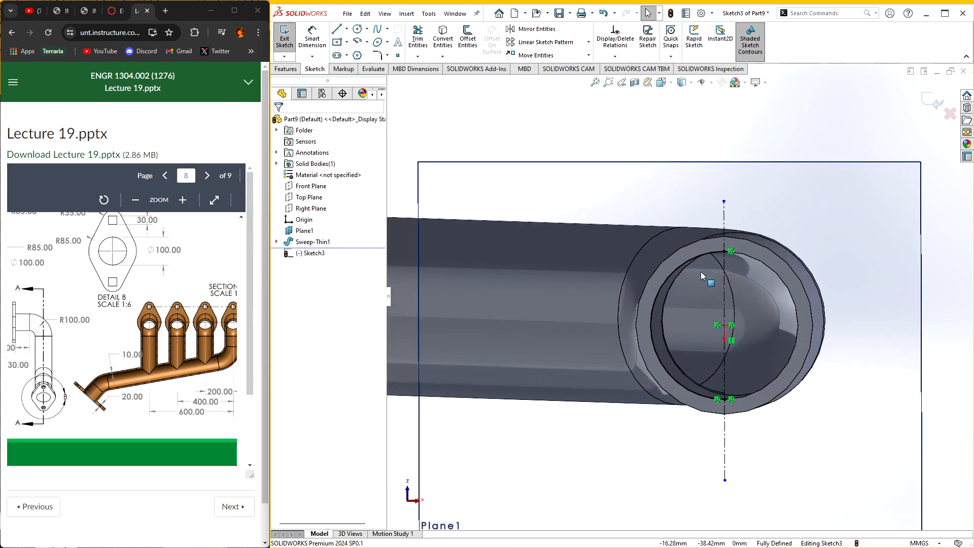
{"action": "scroll", "coordinate": [702, 272], "scroll_direction": "up", "scroll_amount": 2}
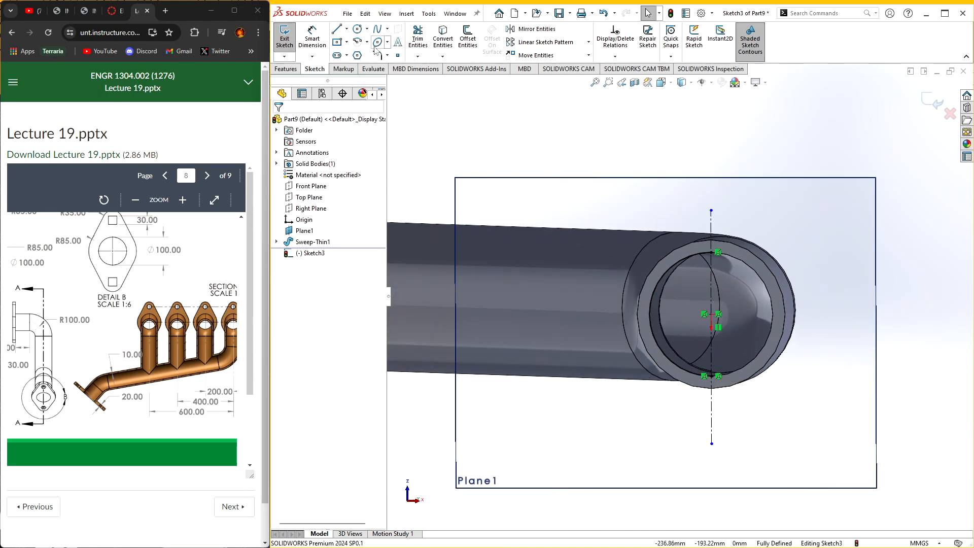
- Draw a half-circle centerpoint arc about the origin, outside the pipe wall, radius about 94 mm, with both ends on the vertical centerline
{"action": "left_click", "coordinate": [377, 42]}
{"action": "left_click", "coordinate": [711, 315]}
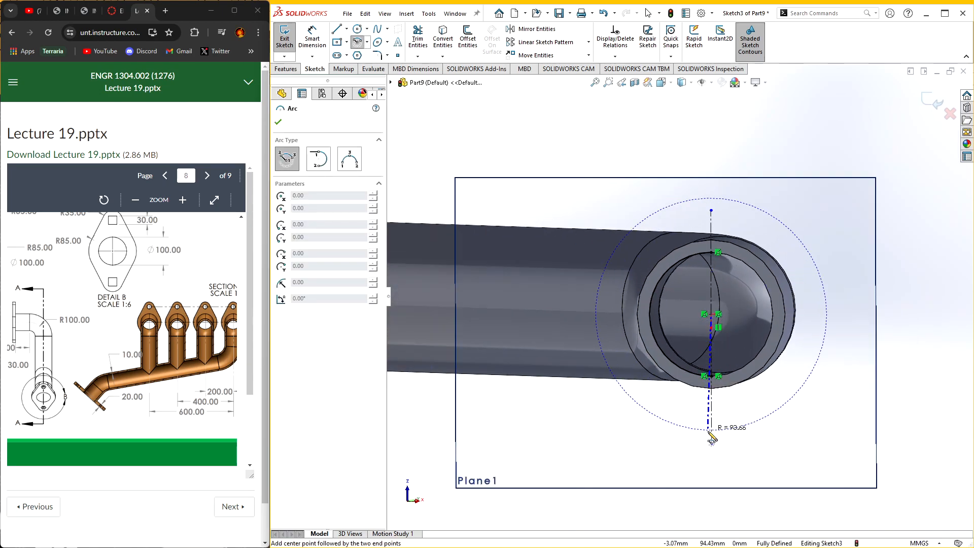
{"action": "left_click", "coordinate": [710, 431]}
{"action": "left_click", "coordinate": [713, 217]}
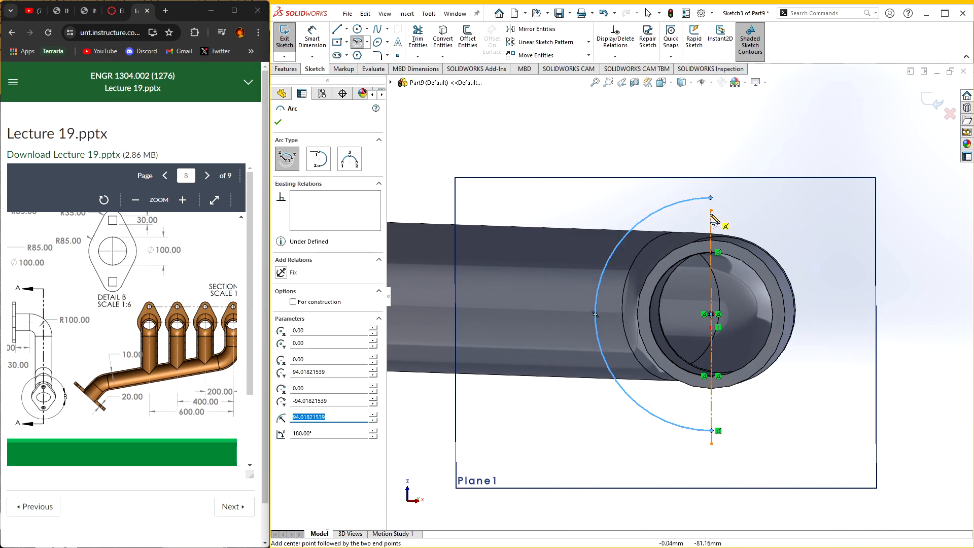
{"action": "key", "text": "Escape"}
- Dimension the outer half-circle arc with a radius of 85 mm
{"action": "left_click", "coordinate": [312, 38]}
{"action": "left_click", "coordinate": [683, 200]}
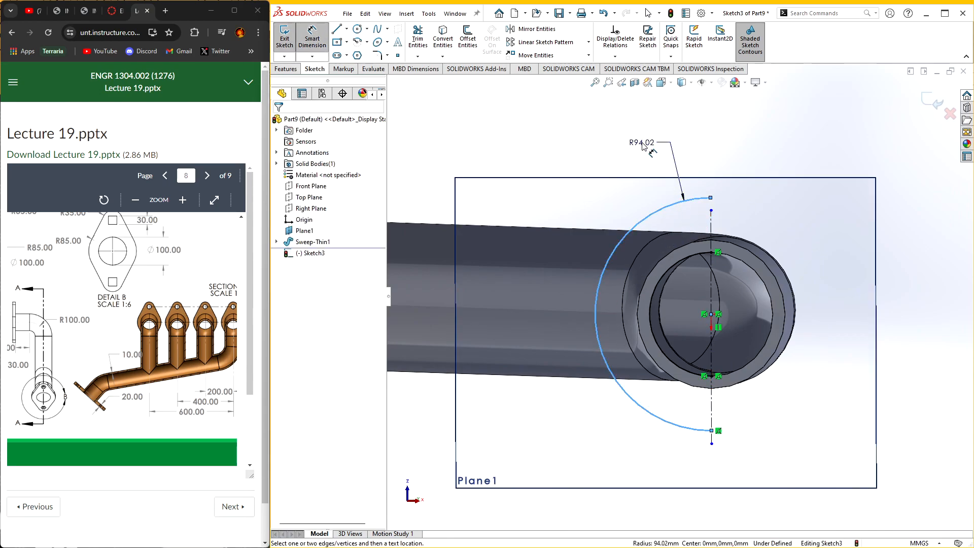
{"action": "left_click", "coordinate": [643, 146]}
{"action": "scroll", "coordinate": [135, 310], "scroll_direction": "up", "scroll_amount": 1}
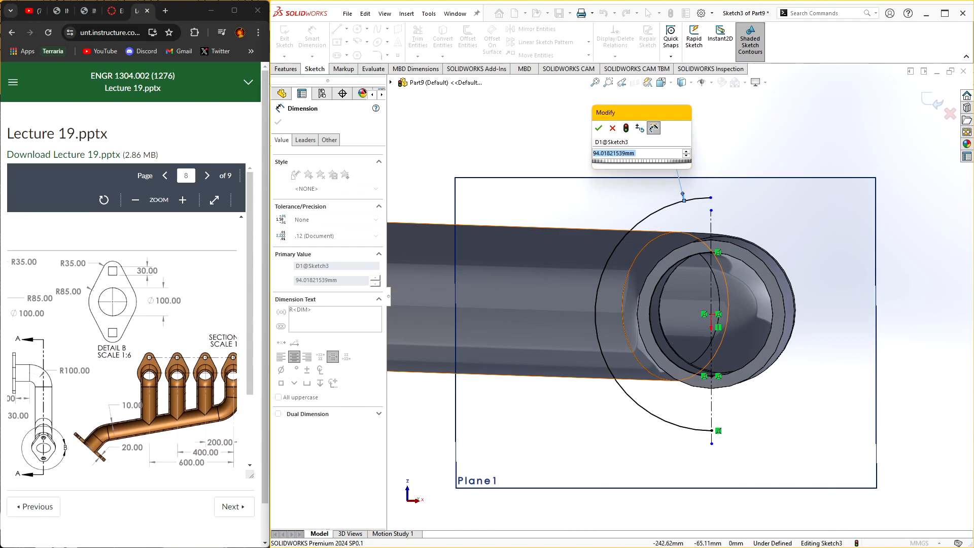
{"action": "type", "text": "85"}
{"action": "key", "text": "Return"}
{"action": "left_click", "coordinate": [280, 121]}
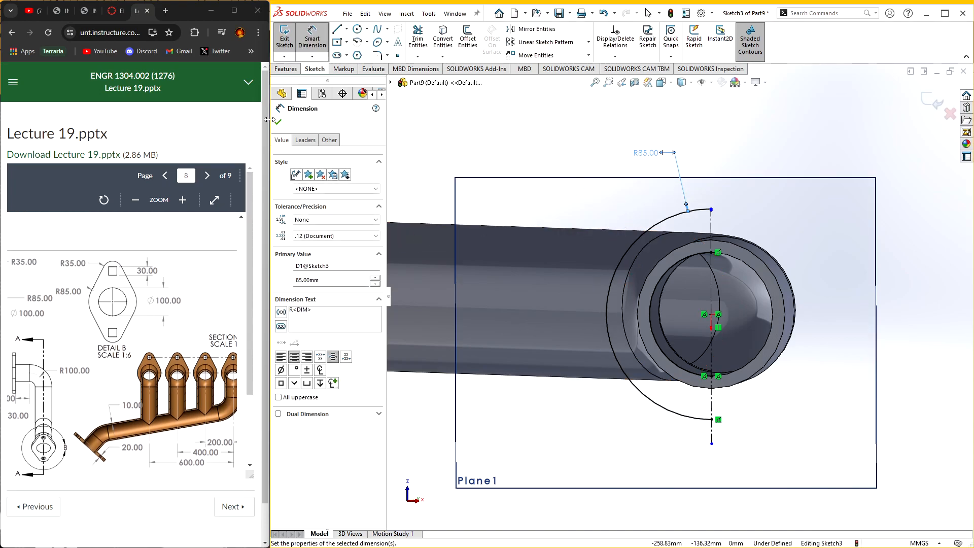
- Sketch a circle about 62 mm in diameter to the left of the outer arc, roughly level with the origin
{"action": "left_click", "coordinate": [358, 29]}
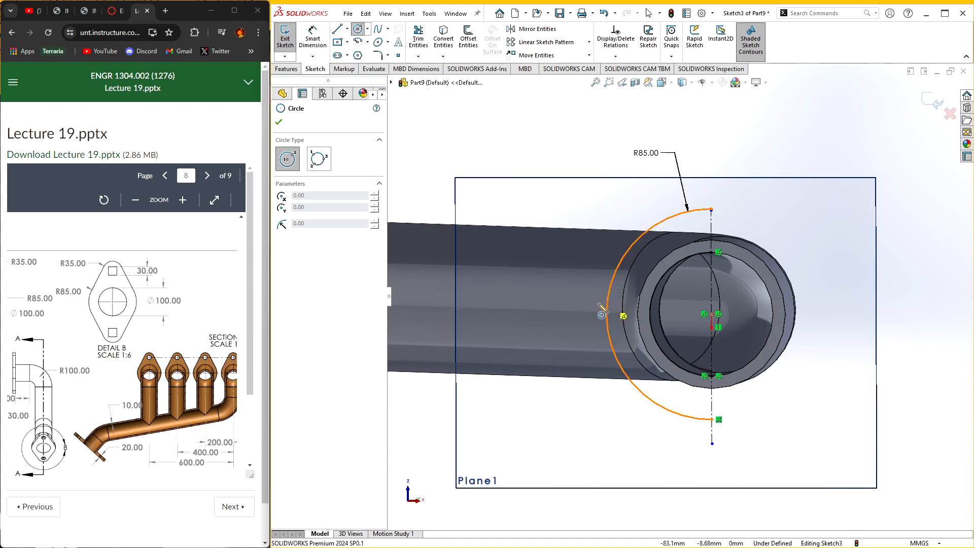
{"action": "left_click", "coordinate": [498, 307]}
{"action": "left_click", "coordinate": [515, 284]}
{"action": "key", "text": "Escape"}
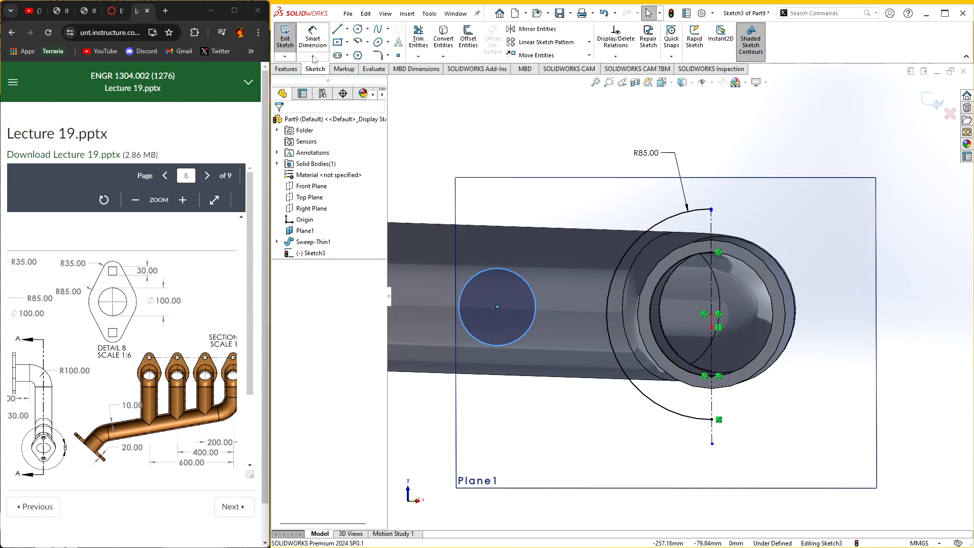
- Dimension the circle beside the outer arc with a diameter of 70 mm
{"action": "left_click", "coordinate": [533, 290]}
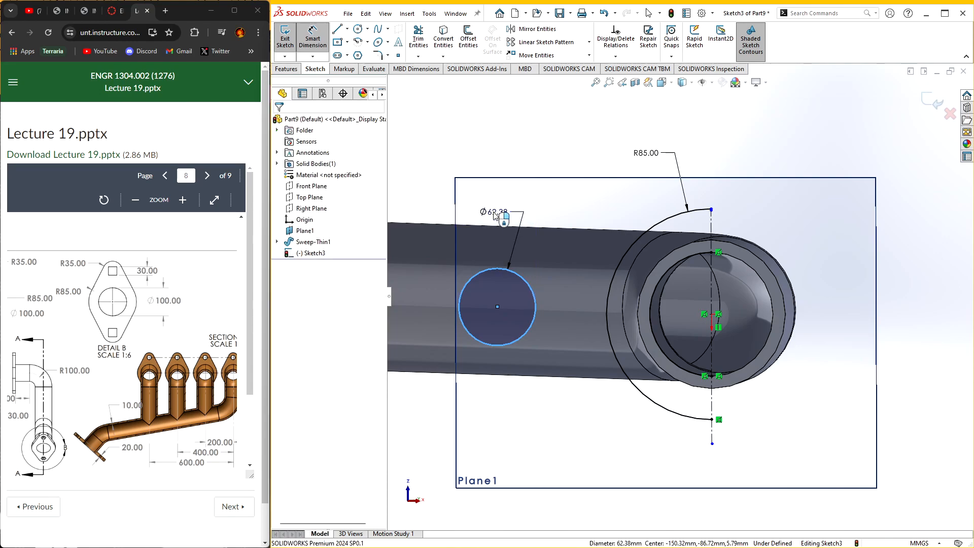
{"action": "left_click", "coordinate": [499, 214]}
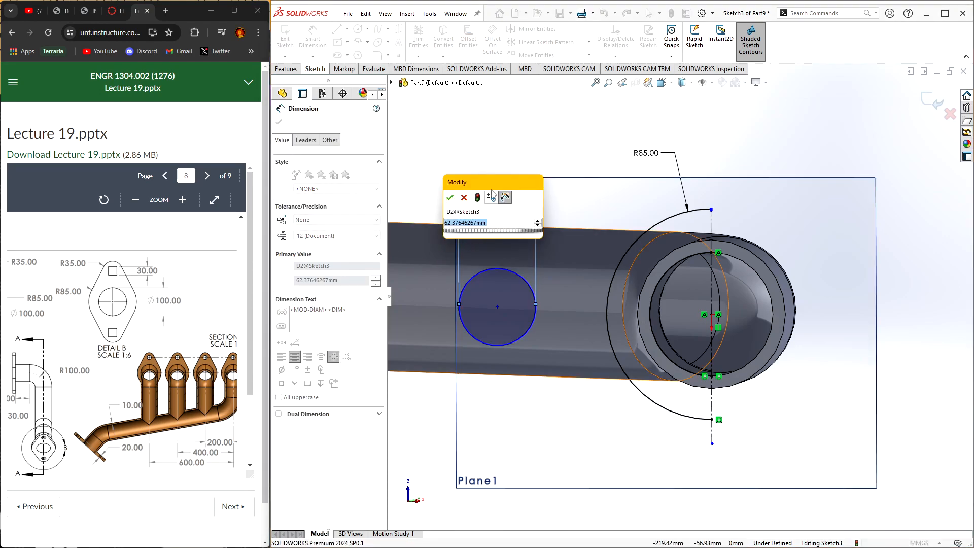
{"action": "left_click_drag", "start_coordinate": [491, 186], "coordinate": [633, 178]}
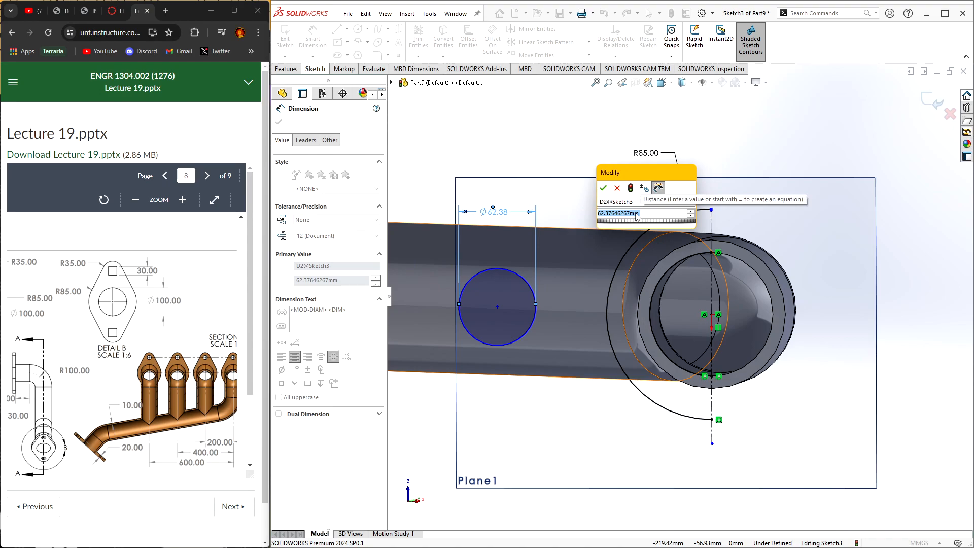
{"action": "type", "text": "70"}
{"action": "key", "text": "Return"}
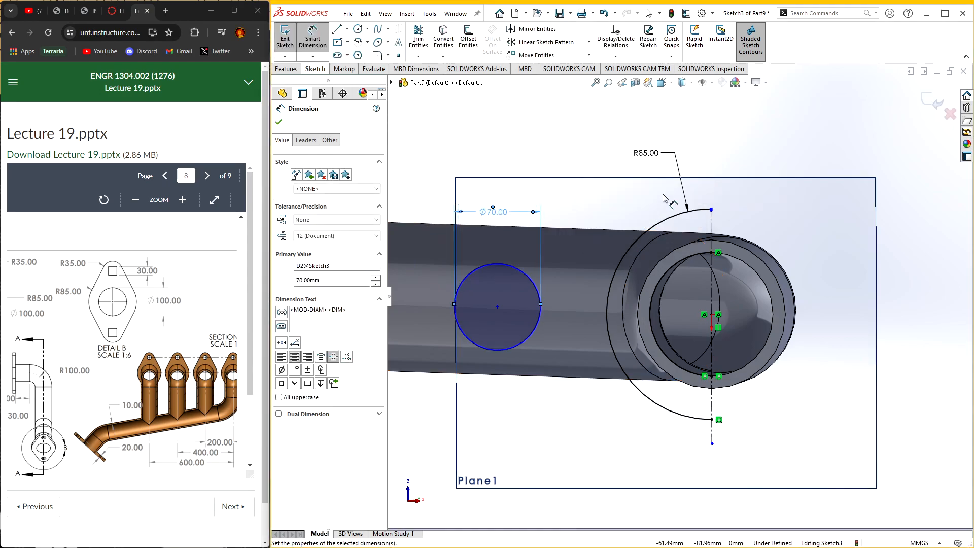
{"action": "left_click", "coordinate": [279, 122]}
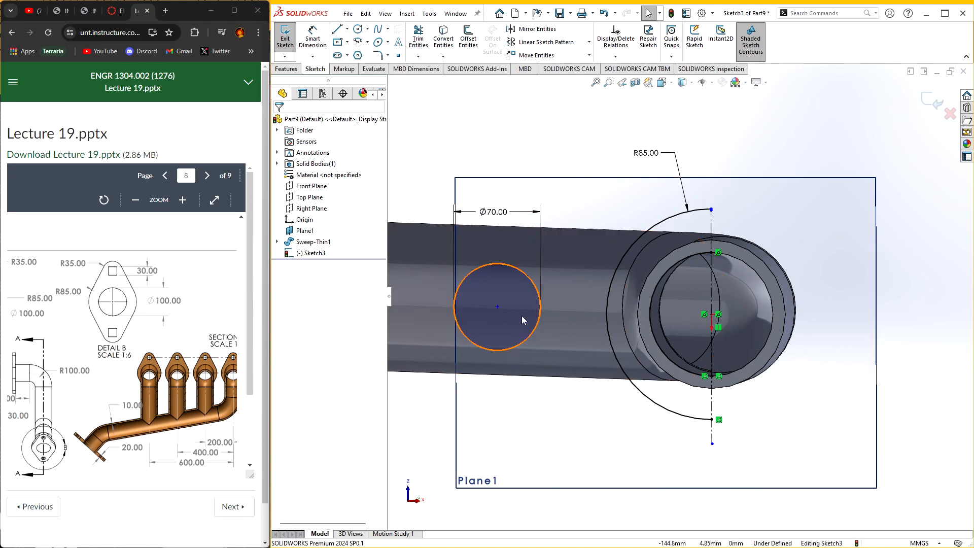
- Dimension the horizontal distance between the 70 mm circle's center and the origin as 120 mm
{"action": "left_click", "coordinate": [312, 32]}
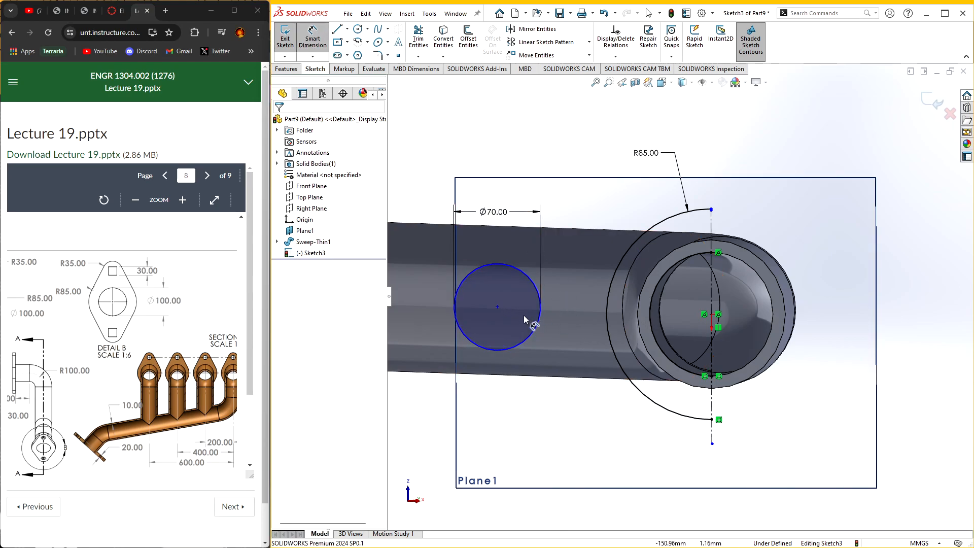
{"action": "left_click", "coordinate": [498, 308]}
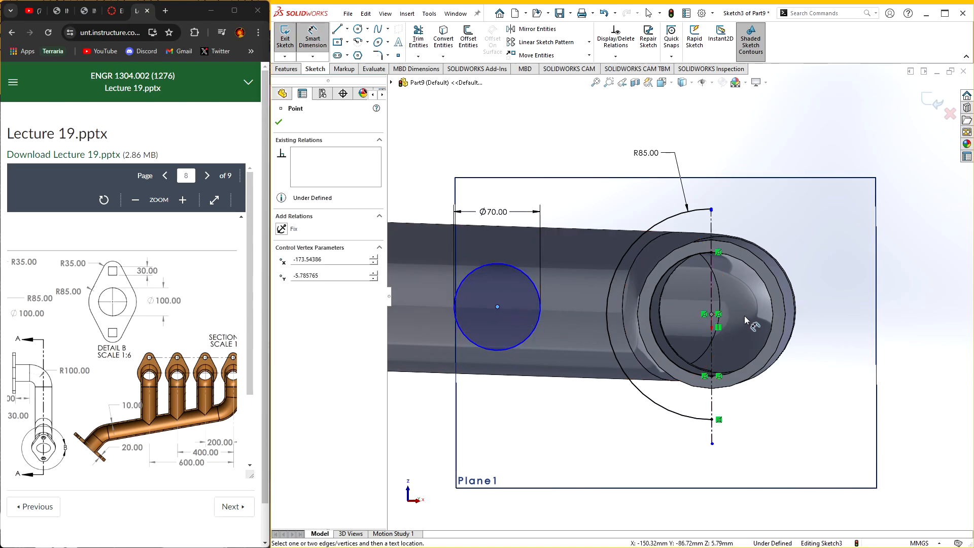
{"action": "left_click", "coordinate": [712, 315]}
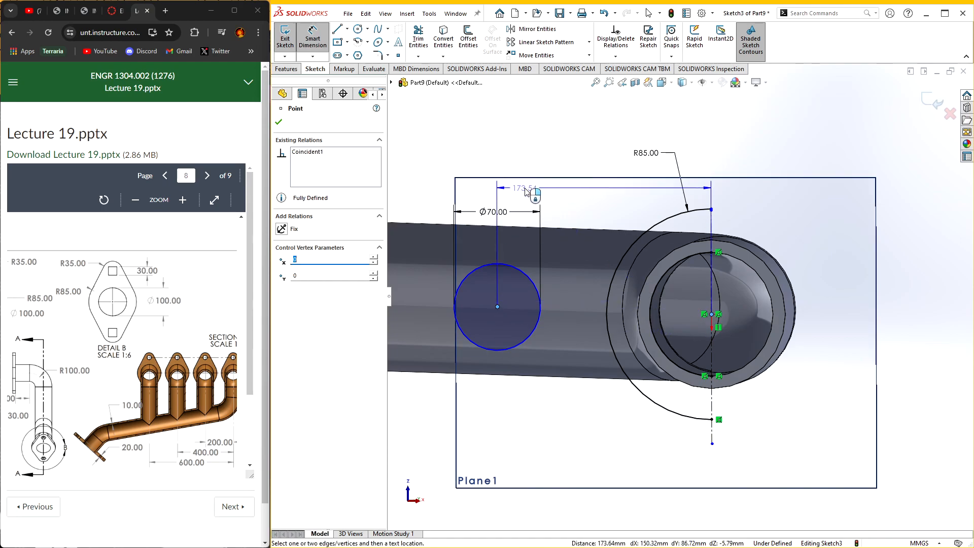
{"action": "left_click", "coordinate": [543, 146]}
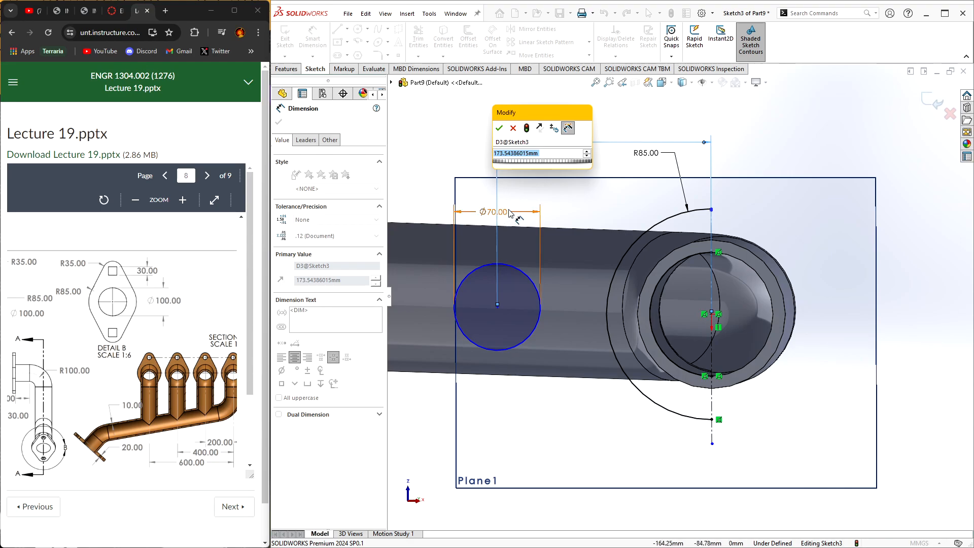
{"action": "type", "text": "85+3.5"}
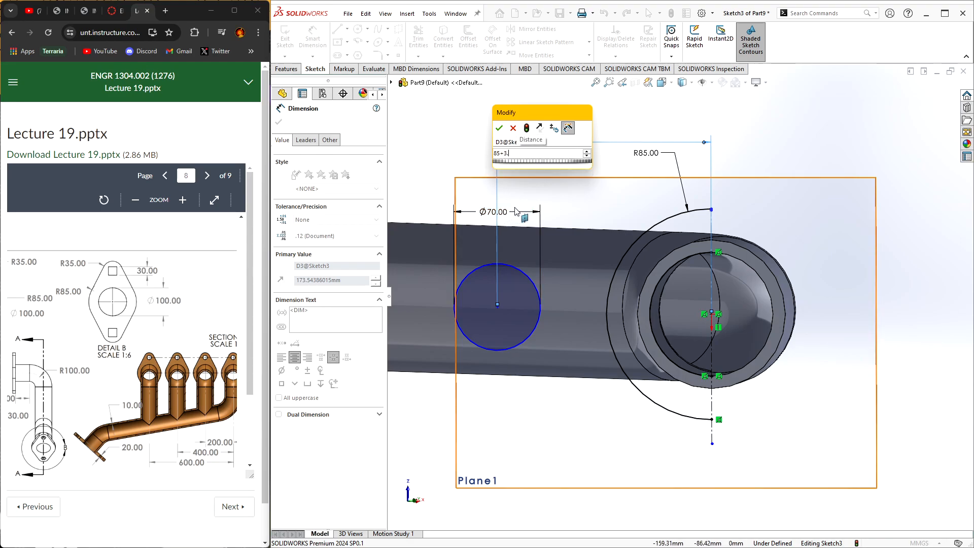
{"action": "key", "text": "Return"}
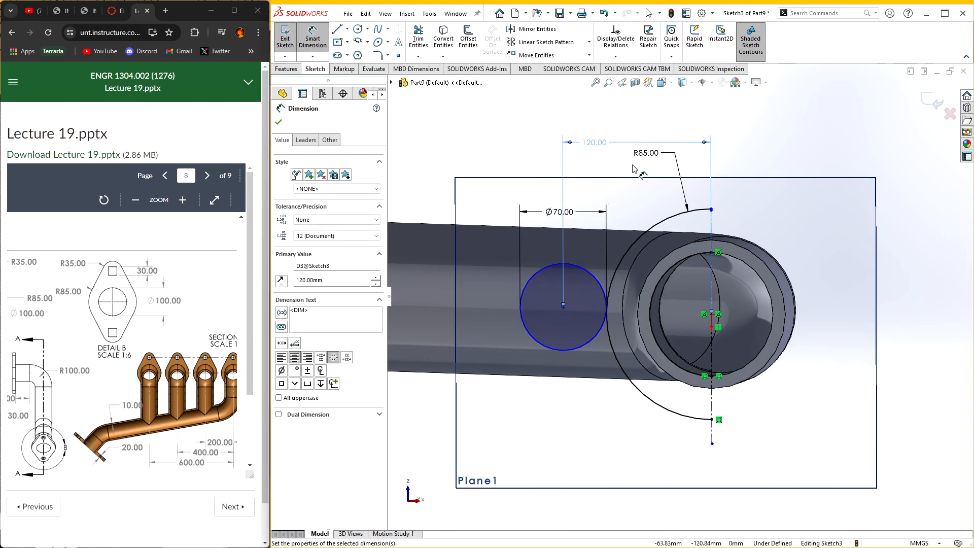
{"action": "left_click", "coordinate": [279, 121]}
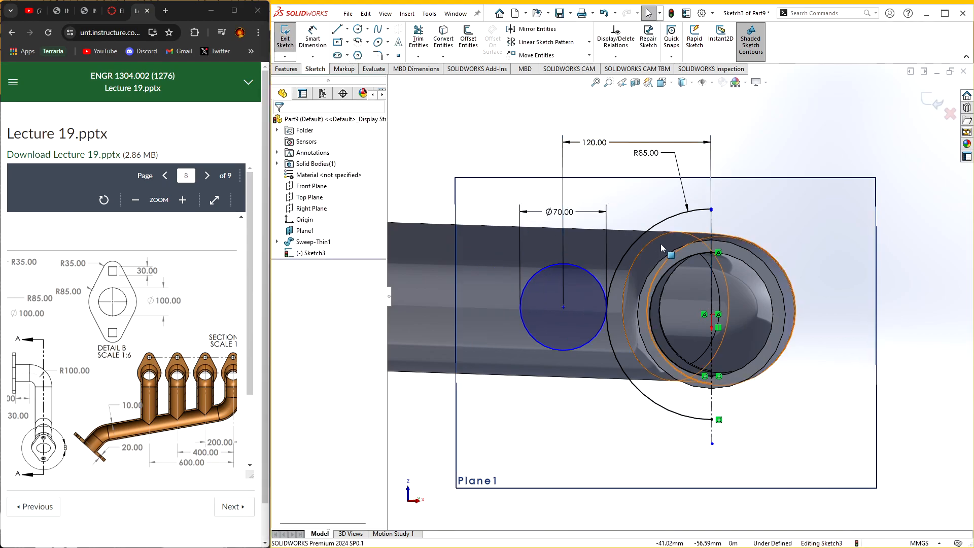
- Draw a line from the upper side of the 70 mm circle to the outer arc, tangent to both
{"action": "left_click", "coordinate": [337, 29]}
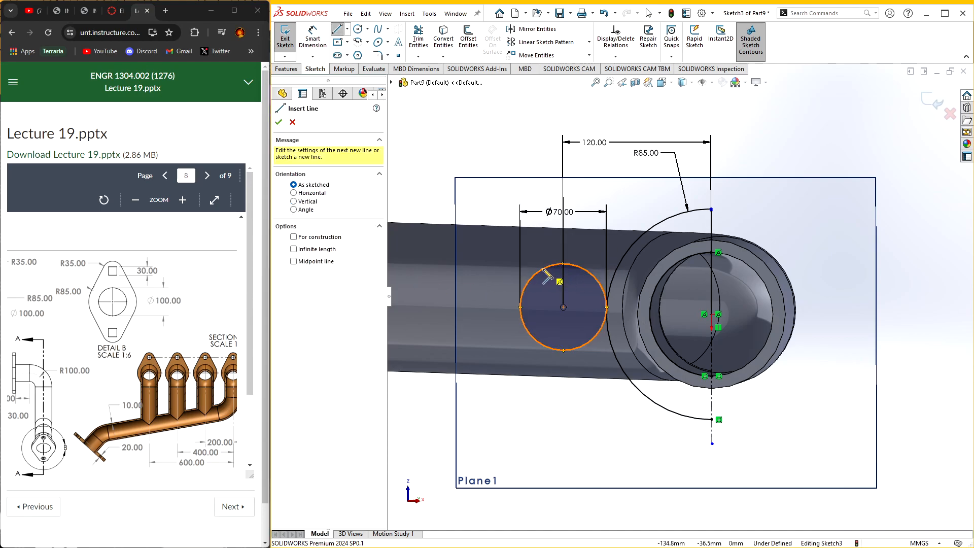
{"action": "left_click", "coordinate": [563, 264]}
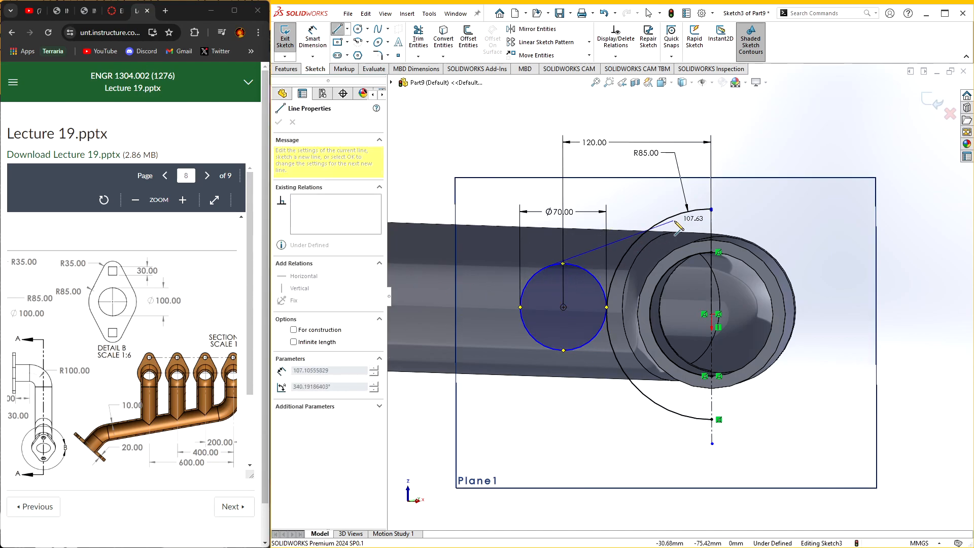
{"action": "left_click", "coordinate": [672, 217]}
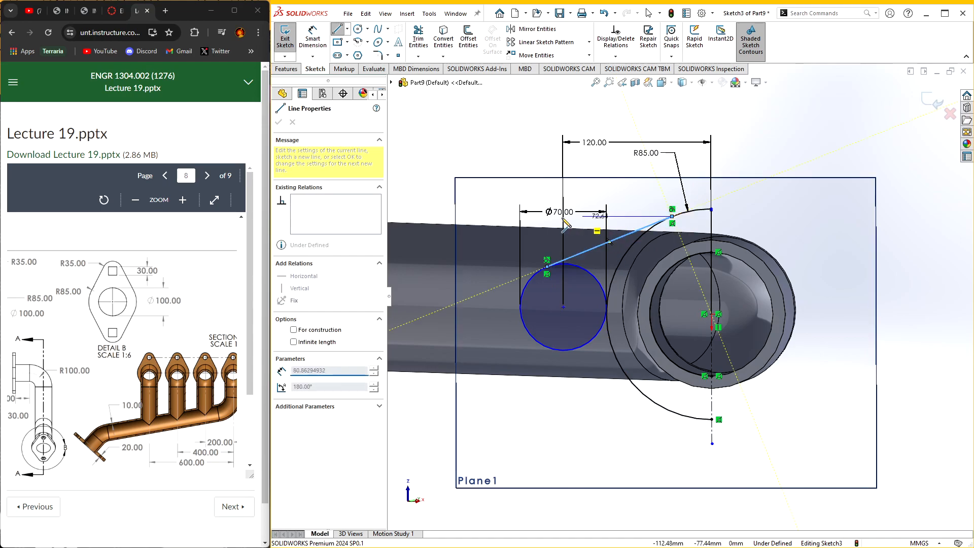
{"action": "key", "text": "Escape"}
{"action": "key", "text": "Escape"}
- Draw a matching line from the lower side of the 70 mm circle to the outer arc, tangent to both
{"action": "left_click", "coordinate": [338, 31]}
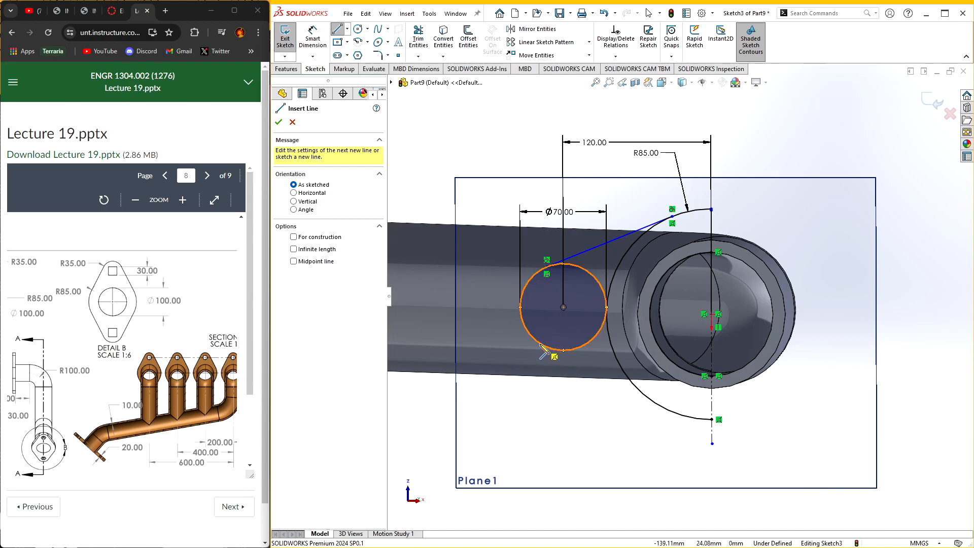
{"action": "left_click", "coordinate": [546, 349]}
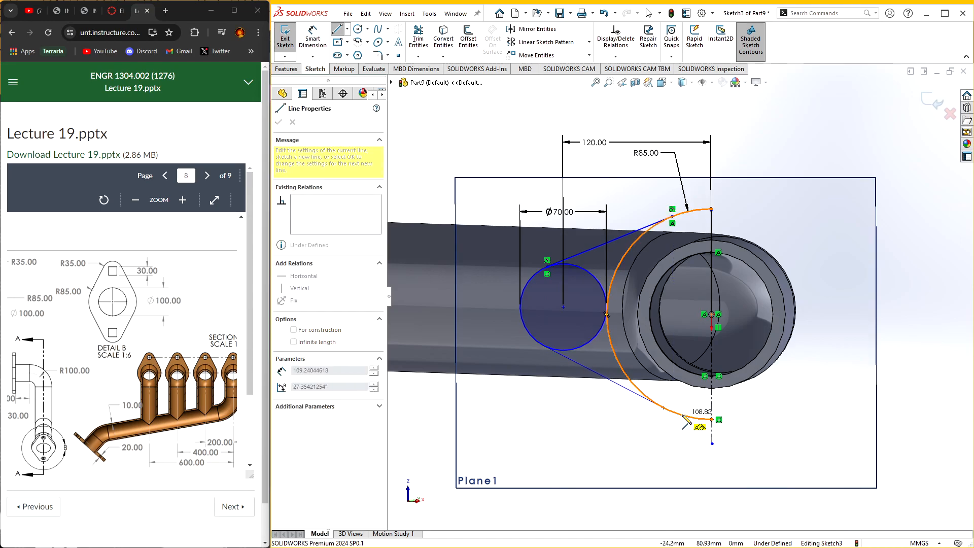
{"action": "left_click", "coordinate": [662, 408]}
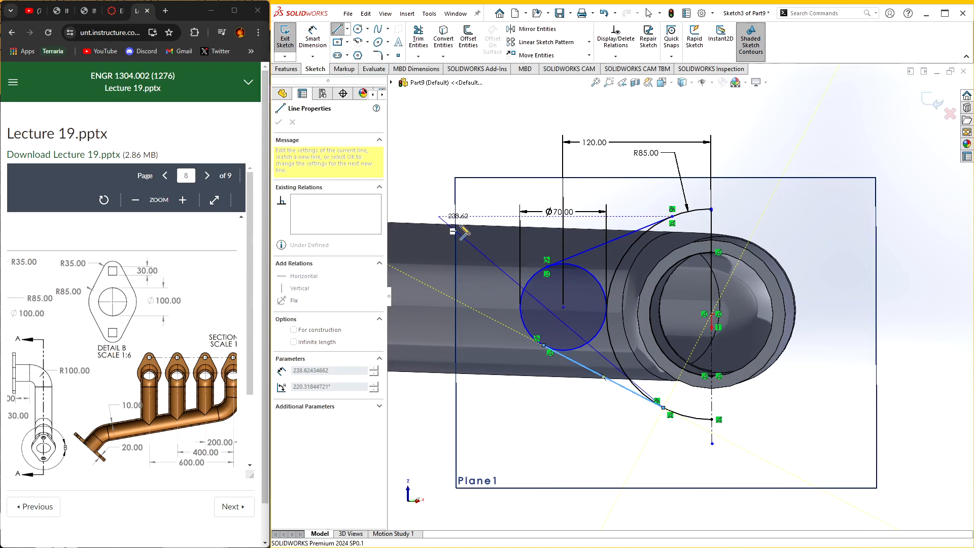
{"action": "key", "text": "Escape"}
{"action": "left_click", "coordinate": [573, 363]}
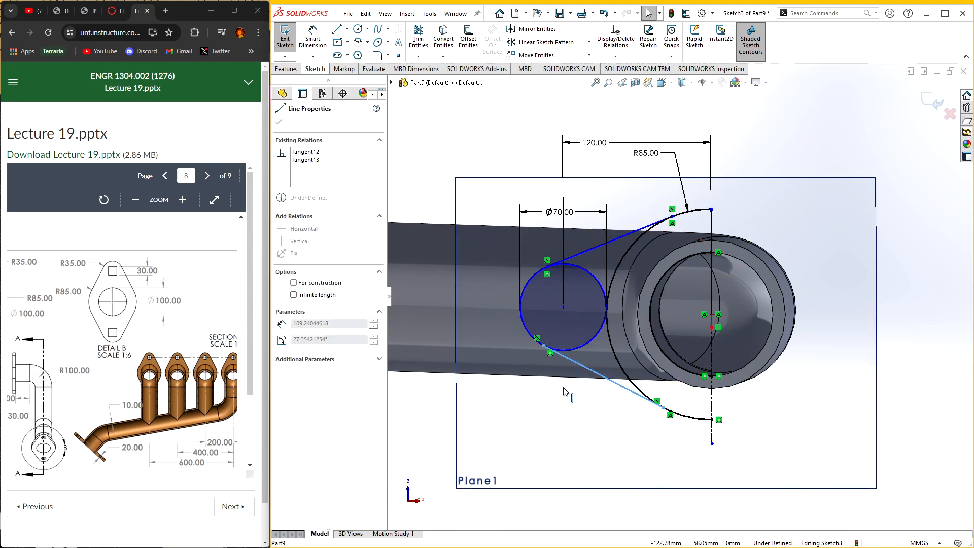
{"action": "left_click", "coordinate": [581, 421]}
- Add a horizontal relation between the 70 mm circle's center and the origin
{"action": "mouse_move", "coordinate": [563, 308]}
{"action": "left_mouse_down"}
{"action": "mouse_move", "coordinate": [561, 291]}
{"action": "mouse_move", "coordinate": [563, 301]}
{"action": "left_mouse_up"}
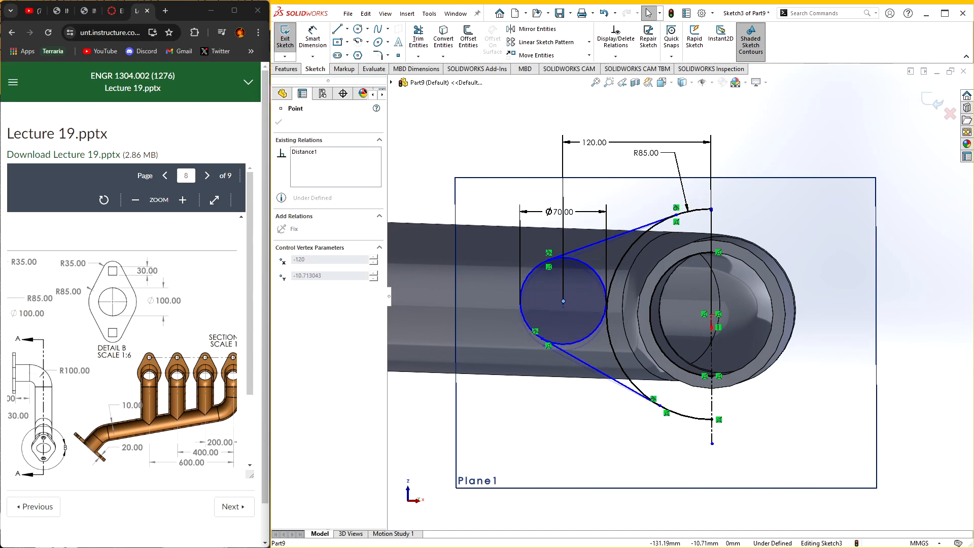
{"action": "left_click", "coordinate": [563, 301]}
{"action": "left_click", "coordinate": [713, 315], "text": "ctrl"}
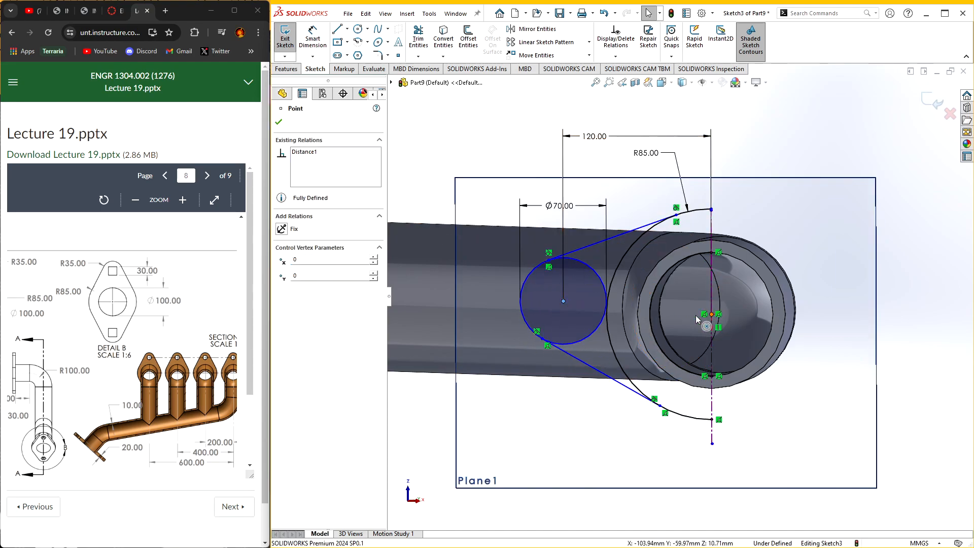
{"action": "left_click", "coordinate": [293, 286]}
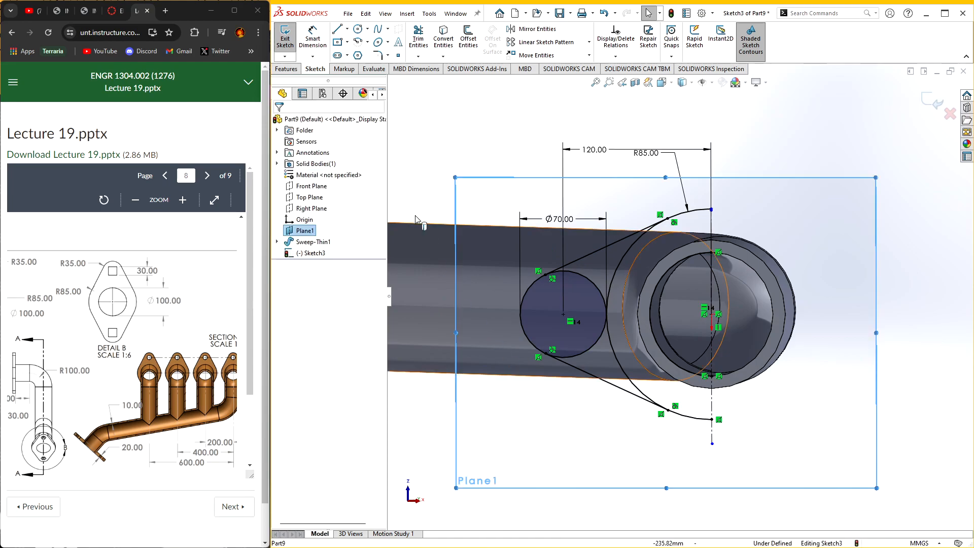
- Power-trim the inner part of the 70 mm circle and the outer arc's middle portion between the tangent lines
{"action": "left_click", "coordinate": [418, 38]}
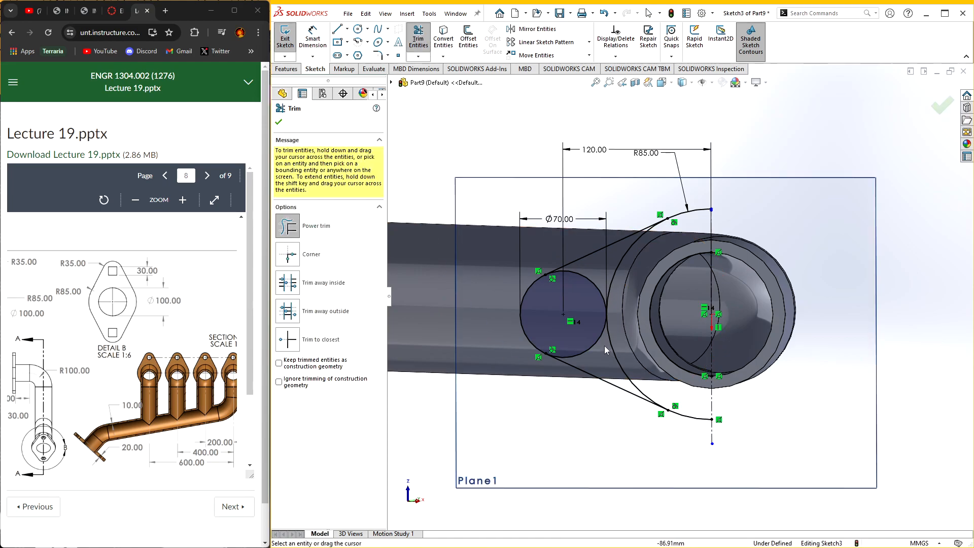
{"action": "left_click_drag", "start_coordinate": [602, 345], "coordinate": [592, 291]}
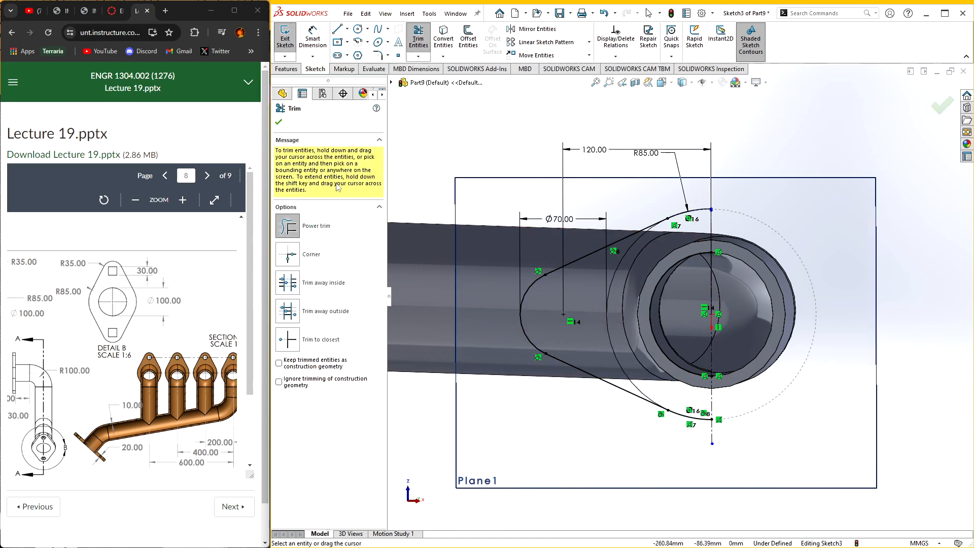
{"action": "left_click", "coordinate": [278, 122]}
- Draw a small center rectangle centered on the flange lobe's arc center
{"action": "left_click", "coordinate": [337, 42]}
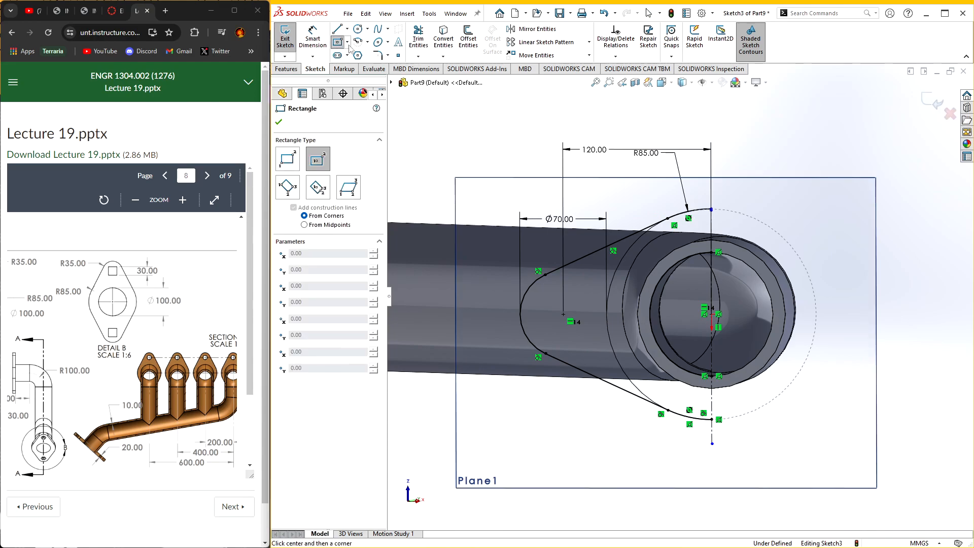
{"action": "left_click", "coordinate": [348, 43]}
{"action": "left_click", "coordinate": [369, 66]}
{"action": "left_click", "coordinate": [563, 316]}
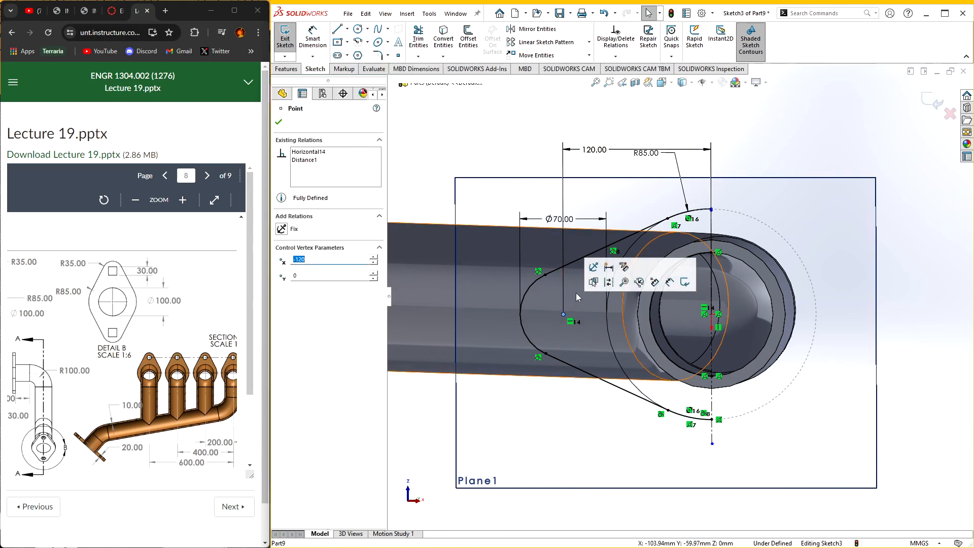
{"action": "left_click", "coordinate": [337, 43]}
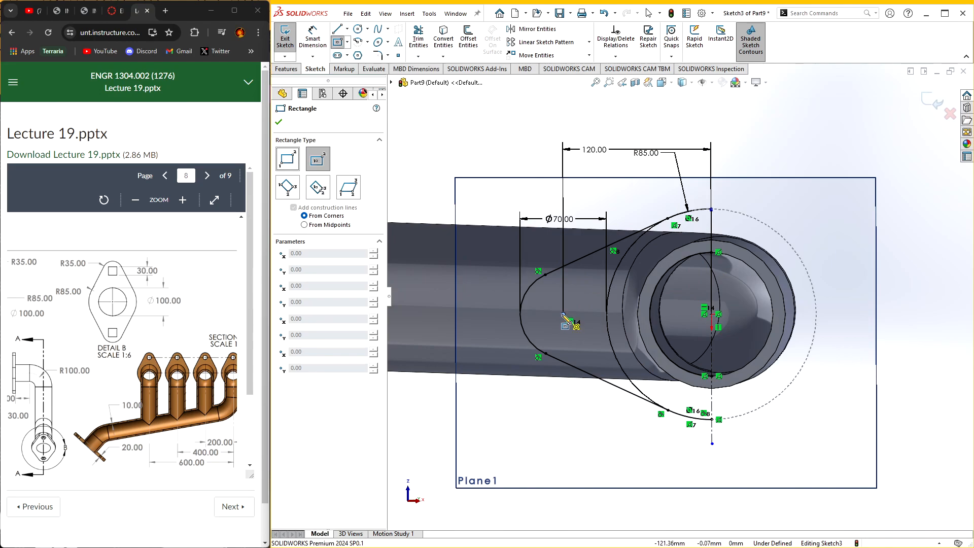
{"action": "left_click", "coordinate": [563, 315]}
{"action": "left_click", "coordinate": [573, 335]}
{"action": "left_click", "coordinate": [280, 124]}
- Dimension the rectangle in the flange lobe as a 30 mm by 30 mm square
{"action": "left_click", "coordinate": [313, 38]}
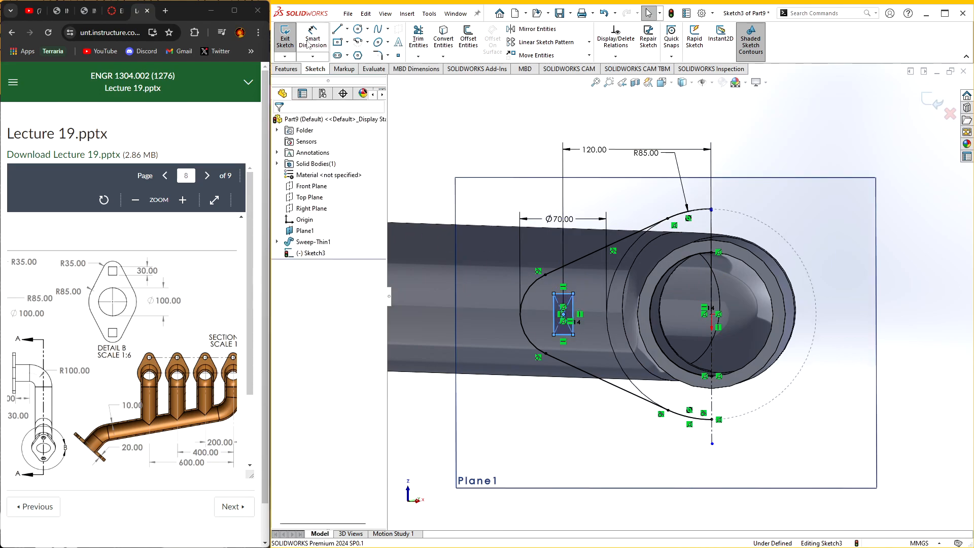
{"action": "left_click", "coordinate": [562, 293]}
{"action": "left_click", "coordinate": [579, 284]}
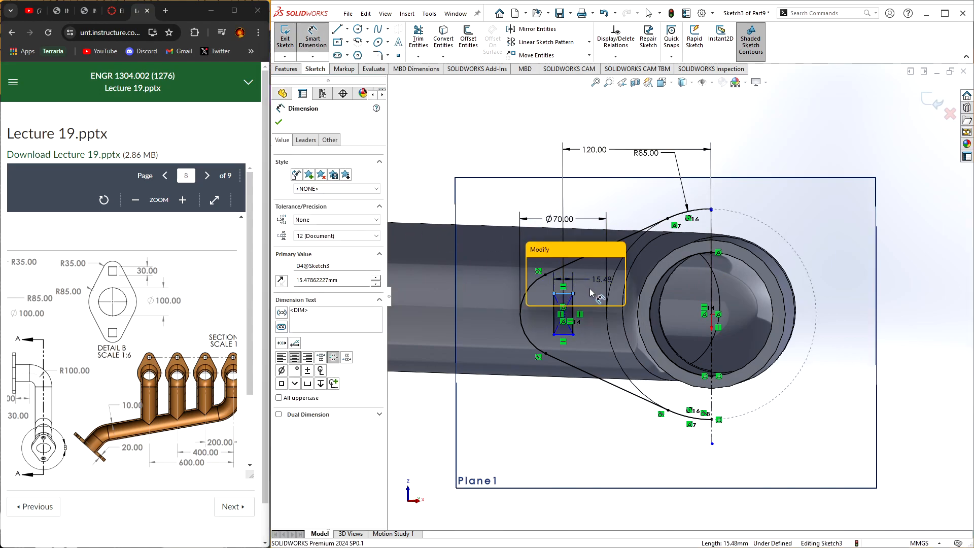
{"action": "type", "text": "30"}
{"action": "key", "text": "Return"}
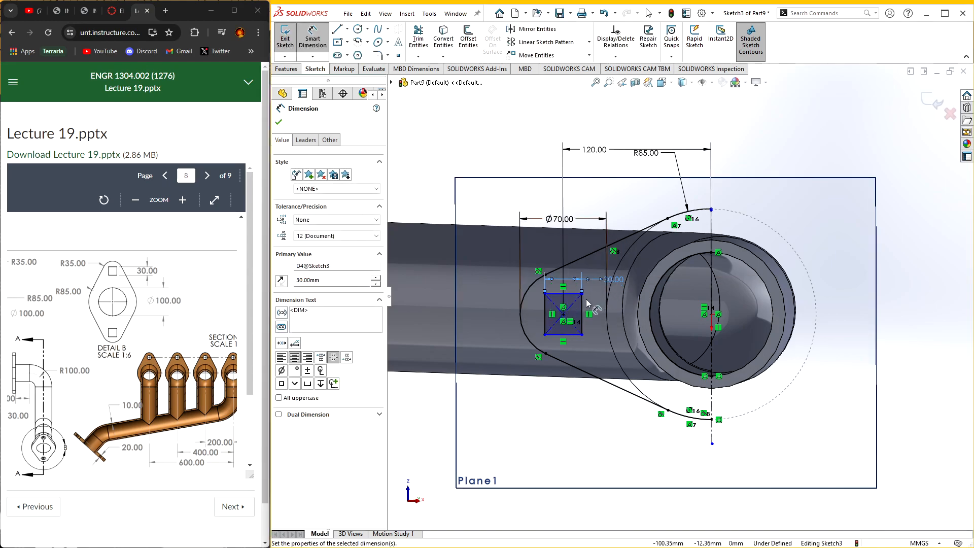
{"action": "left_click", "coordinate": [584, 313]}
{"action": "left_click", "coordinate": [595, 309]}
{"action": "key", "text": "Return"}
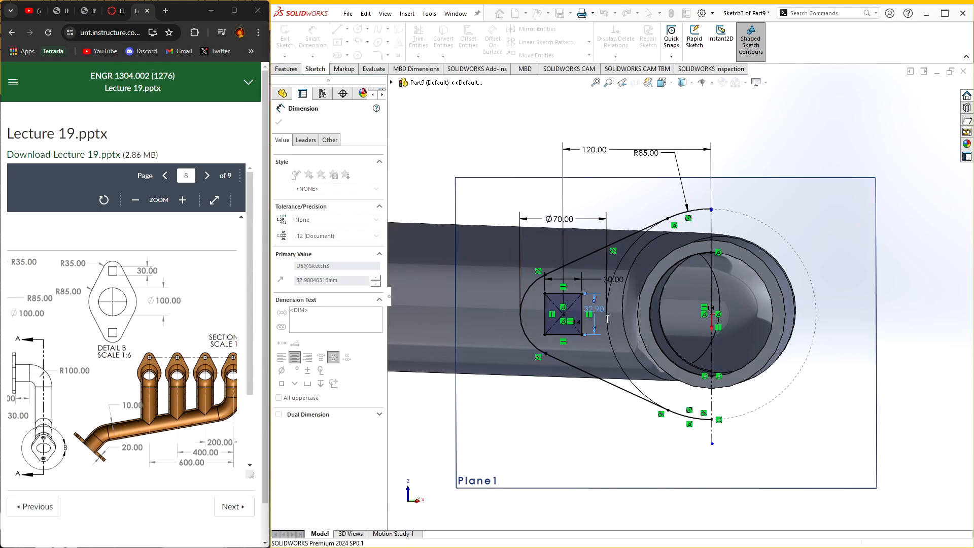
{"action": "key", "text": "Escape"}
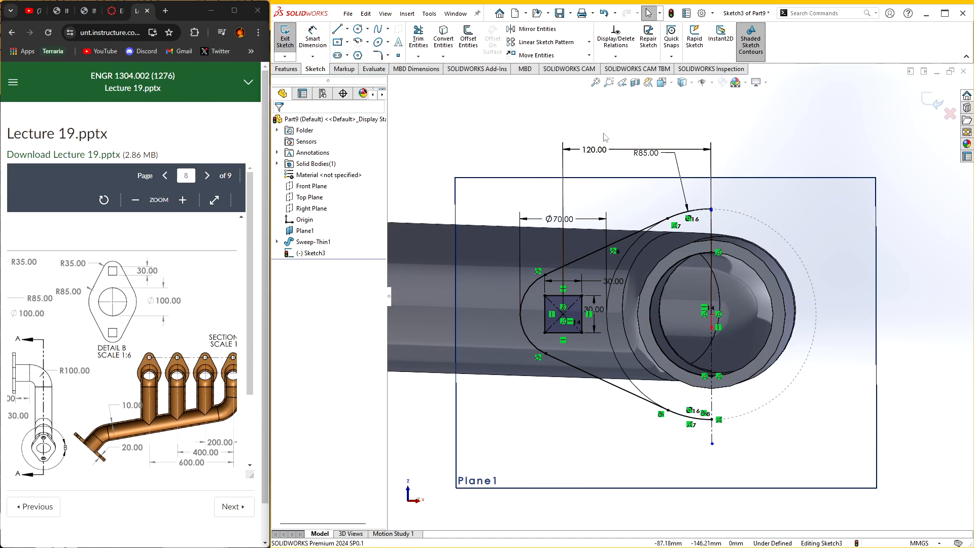
- Mirror the half flange profile, including the square and the inner arc, about the vertical centerline through the origin
{"action": "left_click", "coordinate": [537, 29]}
{"action": "mouse_move", "coordinate": [513, 189]}
{"action": "left_mouse_down"}
{"action": "mouse_move", "coordinate": [595, 218]}
{"action": "mouse_move", "coordinate": [735, 395]}
{"action": "mouse_move", "coordinate": [727, 441]}
{"action": "left_mouse_up"}
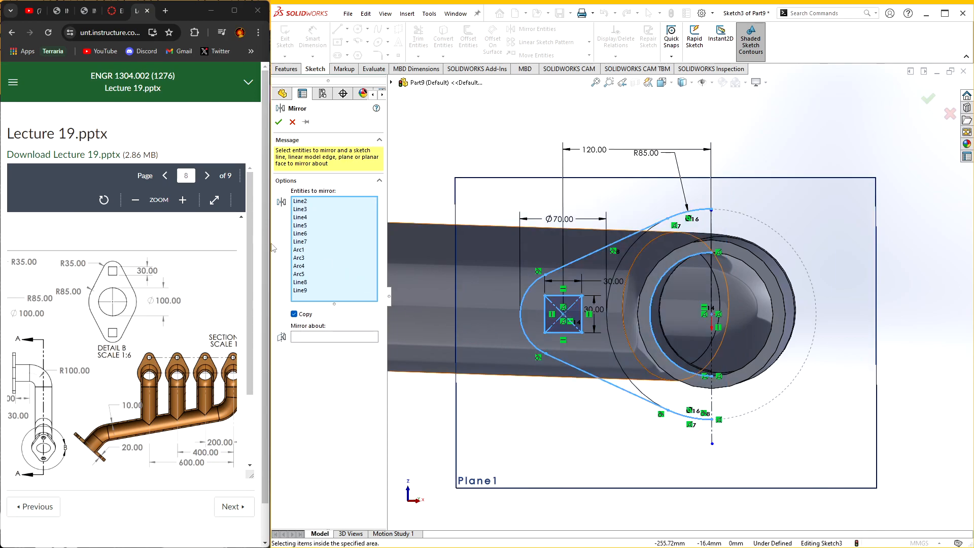
{"action": "left_click", "coordinate": [332, 334]}
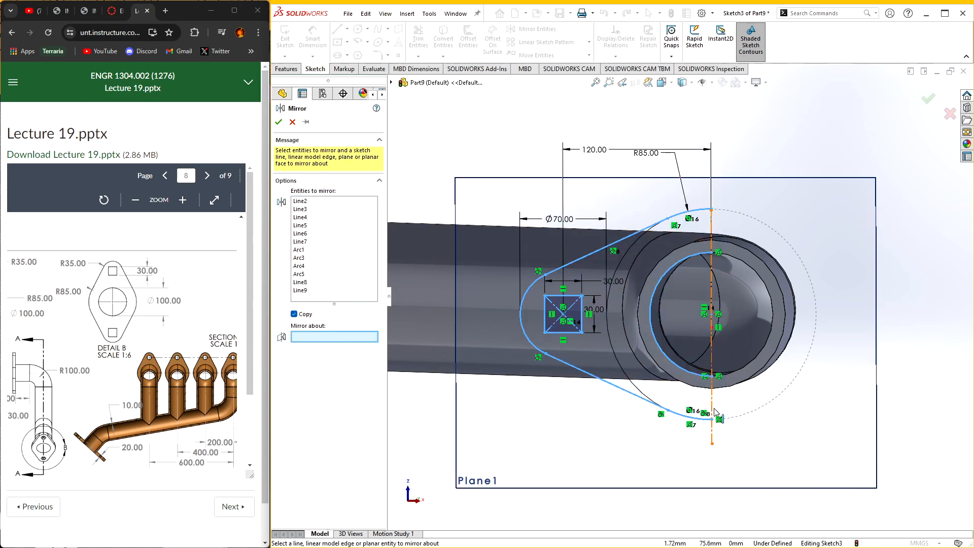
{"action": "left_click", "coordinate": [712, 427]}
{"action": "left_click", "coordinate": [279, 122]}
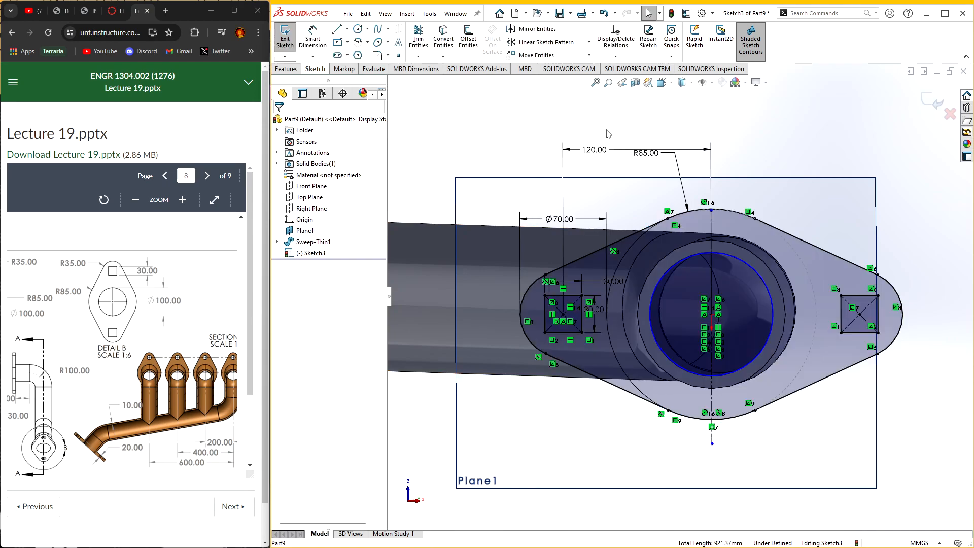
- Dimension the flange's central circle with a diameter of 100 mm
{"action": "left_click", "coordinate": [734, 257]}
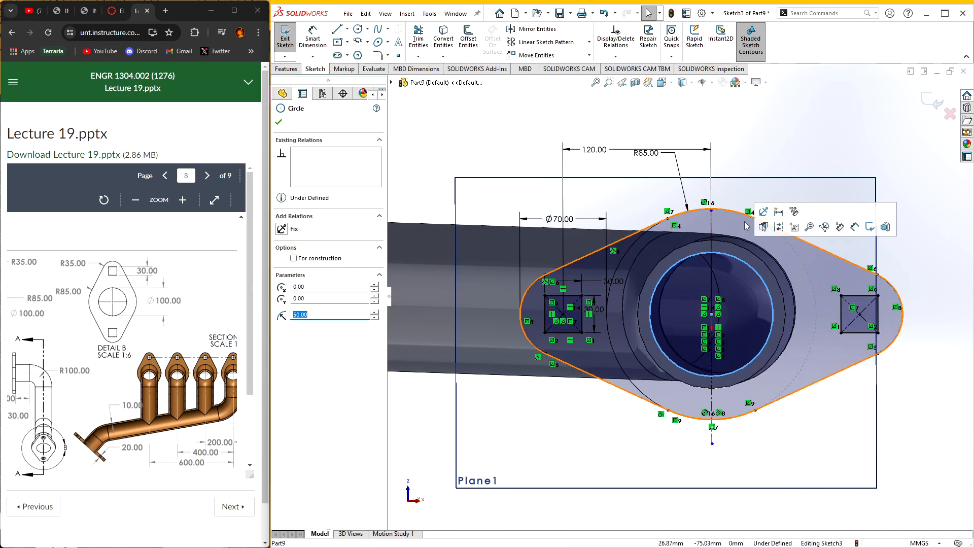
{"action": "key", "text": "Escape"}
{"action": "left_click", "coordinate": [313, 41]}
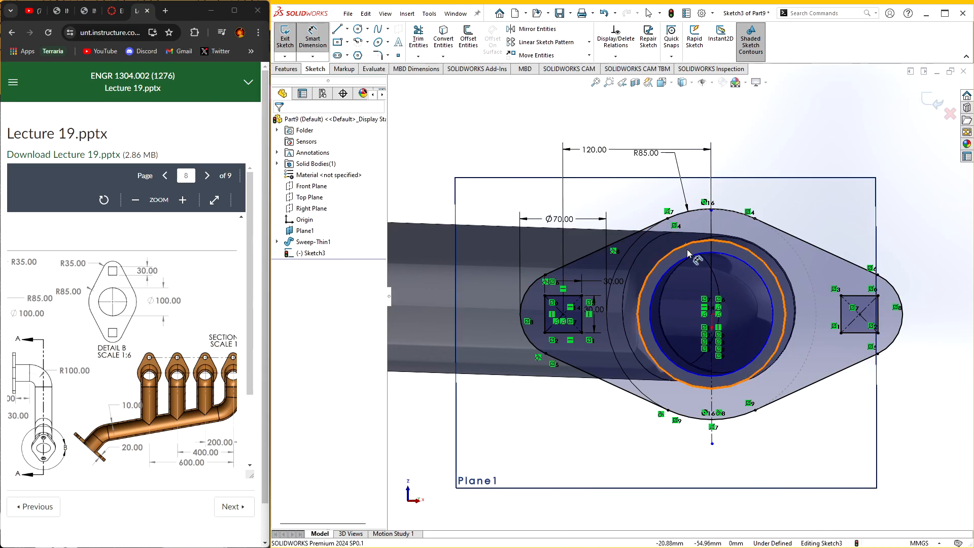
{"action": "left_click", "coordinate": [690, 254]}
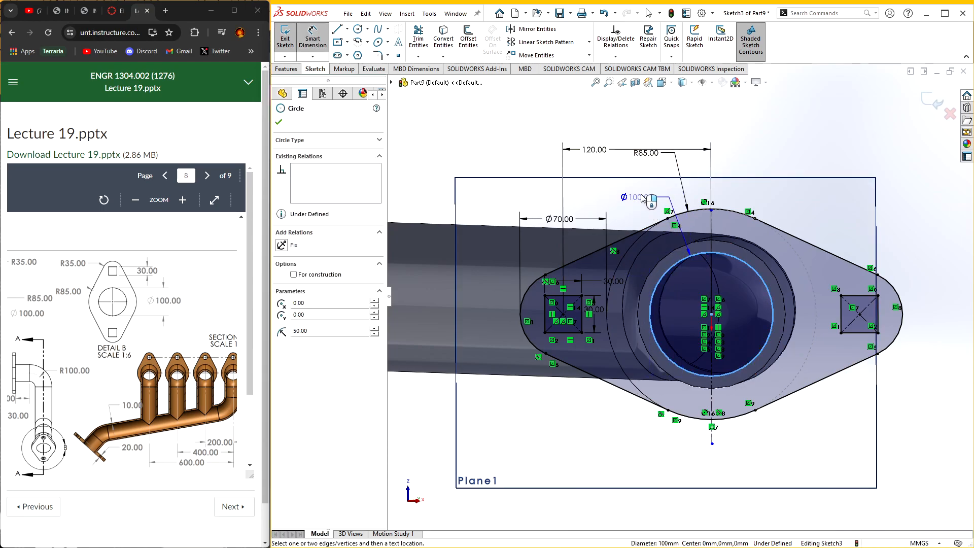
{"action": "left_click", "coordinate": [792, 232]}
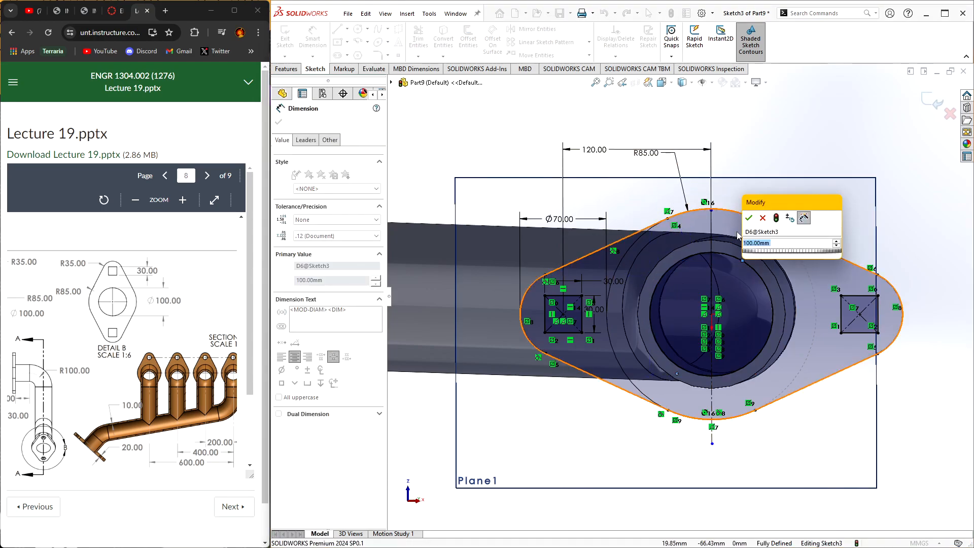
{"action": "left_click", "coordinate": [749, 218]}
- Start a Boss-Extrude of the flange sketch with a Blind end condition and the direction reversed, away from the pipe
{"action": "scroll", "coordinate": [809, 164], "scroll_direction": "up", "scroll_amount": 1}
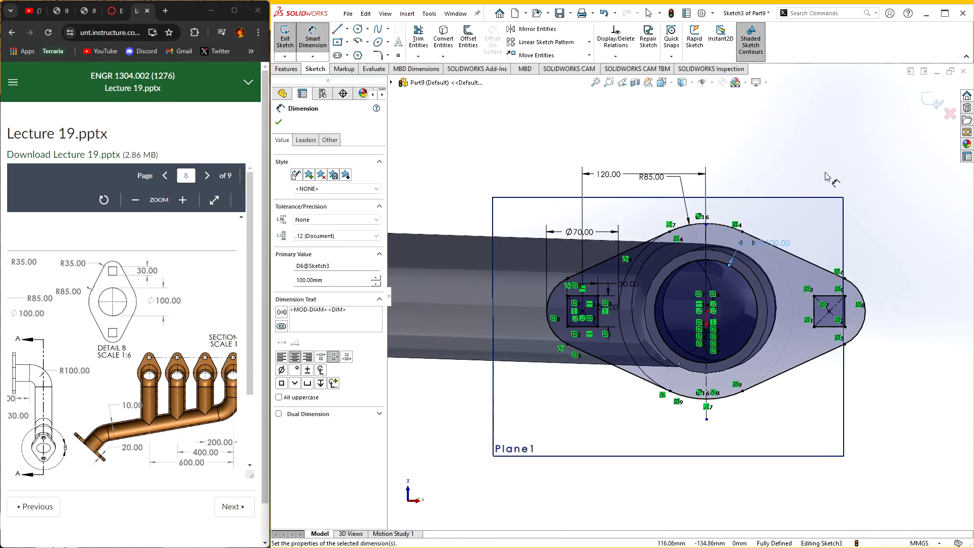
{"action": "middle_click_drag", "start_coordinate": [805, 218], "coordinate": [629, 240]}
{"action": "left_click", "coordinate": [288, 69]}
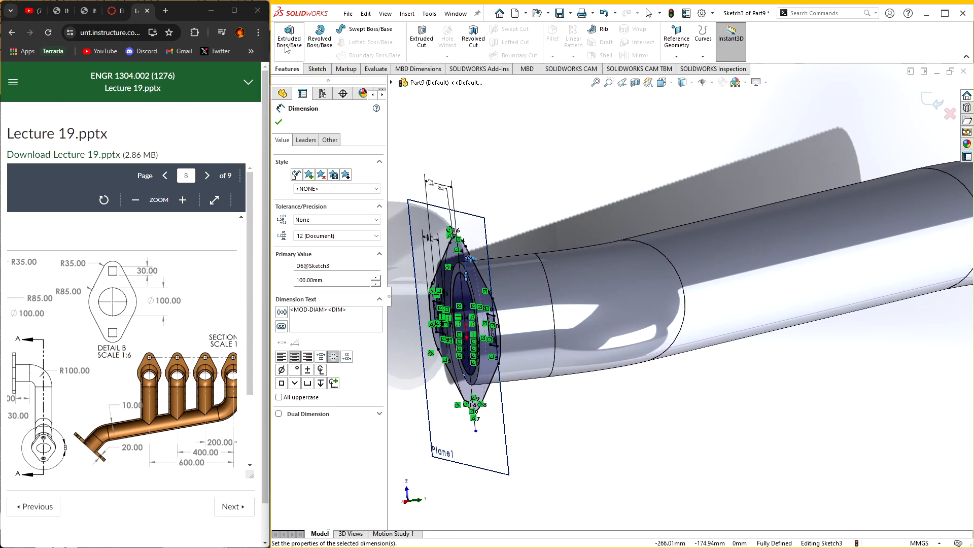
{"action": "left_click", "coordinate": [289, 38]}
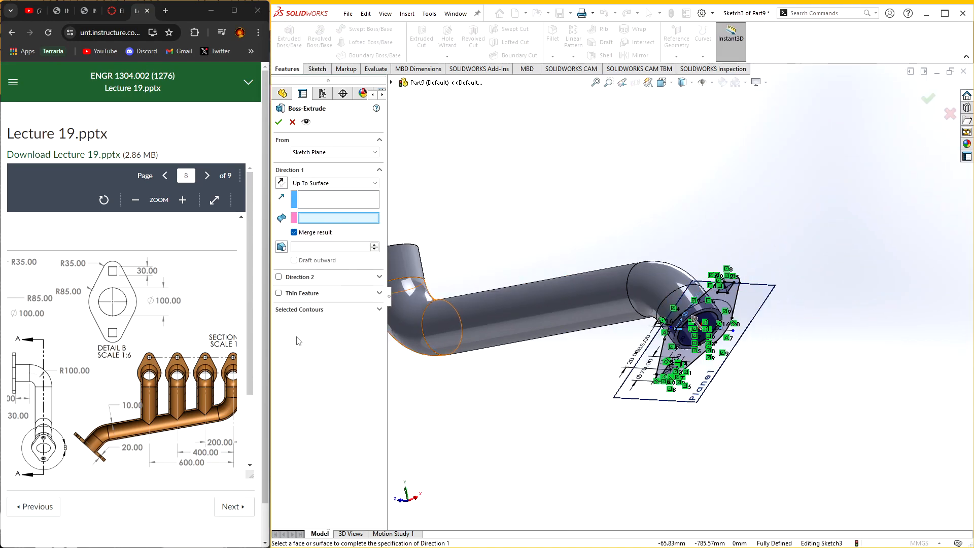
{"action": "scroll", "coordinate": [137, 405], "scroll_direction": "left", "scroll_amount": 3}
{"action": "scroll", "coordinate": [137, 406], "scroll_direction": "down", "scroll_amount": 1}
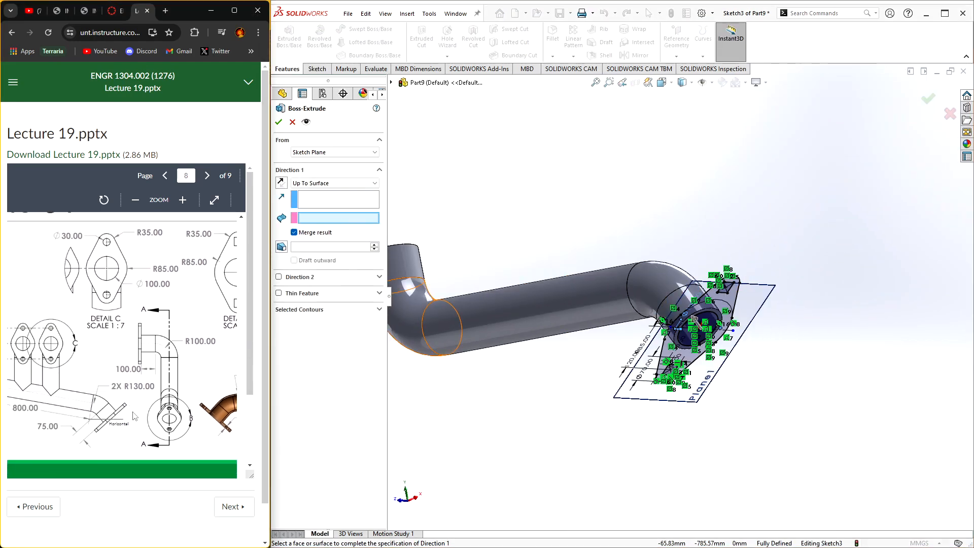
{"action": "middle_click_drag", "start_coordinate": [437, 423], "coordinate": [558, 417]}
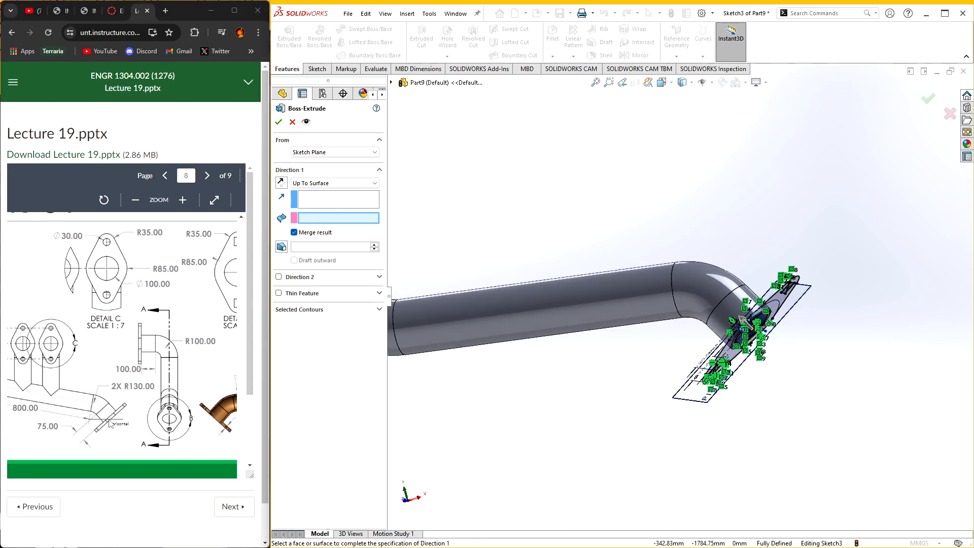
{"action": "middle_click_drag", "start_coordinate": [565, 369], "coordinate": [638, 370]}
{"action": "left_click", "coordinate": [304, 183]}
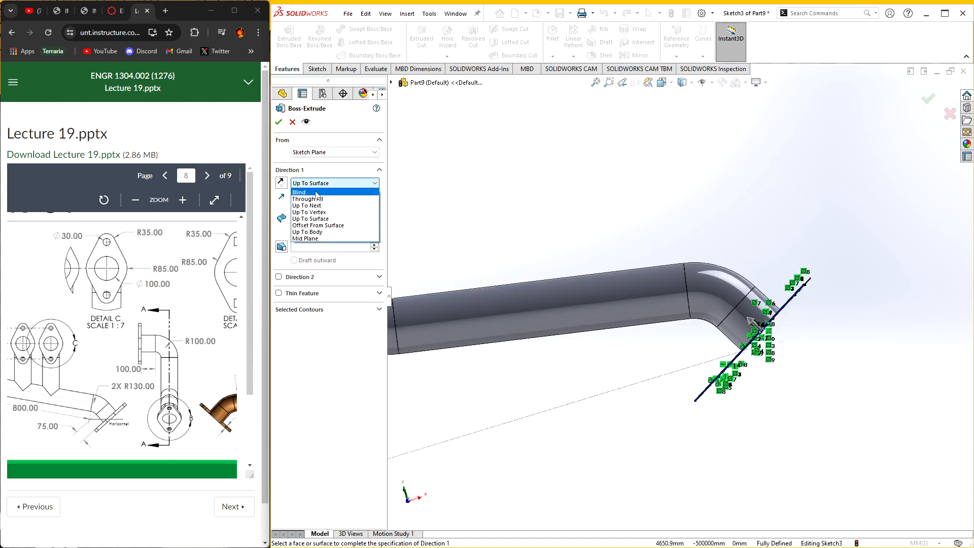
{"action": "left_click", "coordinate": [300, 192]}
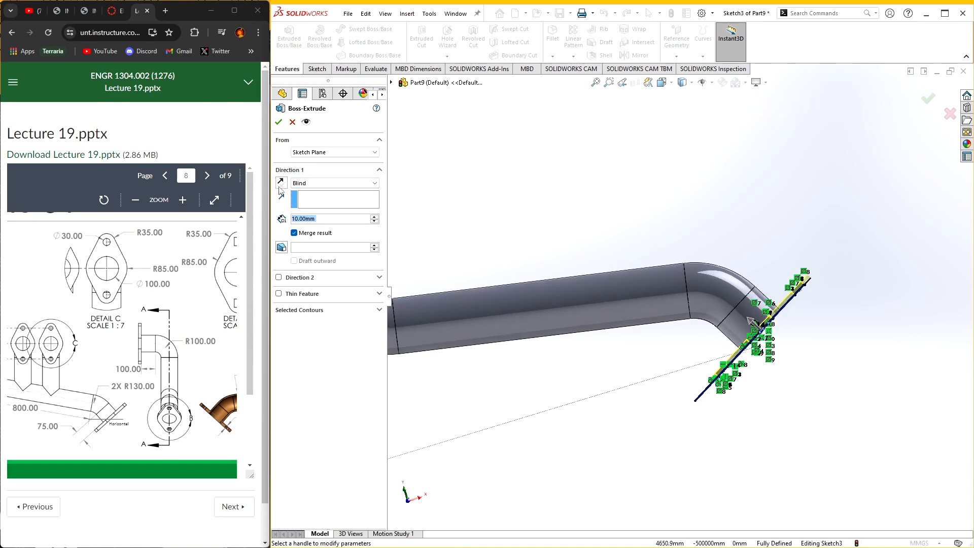
{"action": "left_click", "coordinate": [282, 184]}
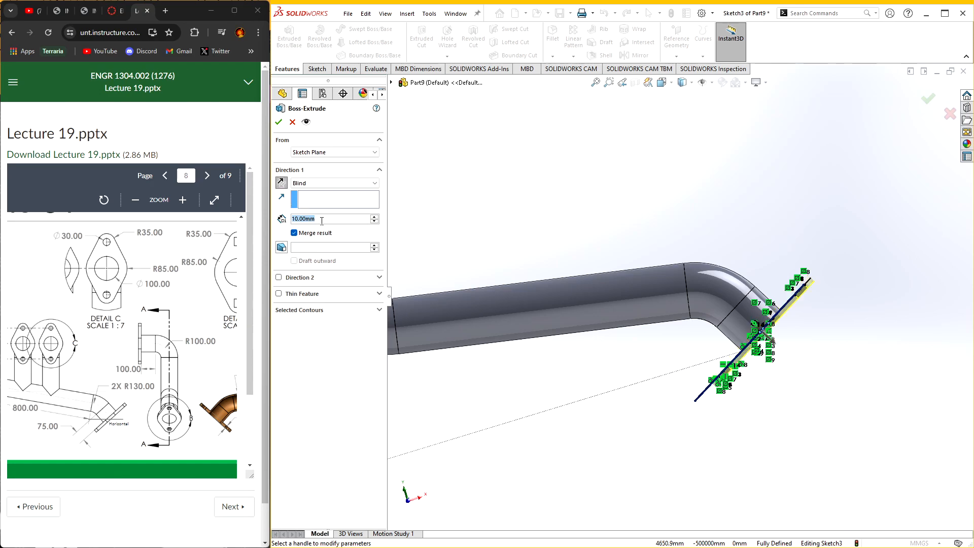
- Set the flange extrusion depth to 20 mm as given in the drawing and finish the extrusion
{"action": "left_click", "coordinate": [174, 400]}
{"action": "scroll", "coordinate": [172, 400], "scroll_direction": "right", "scroll_amount": 2}
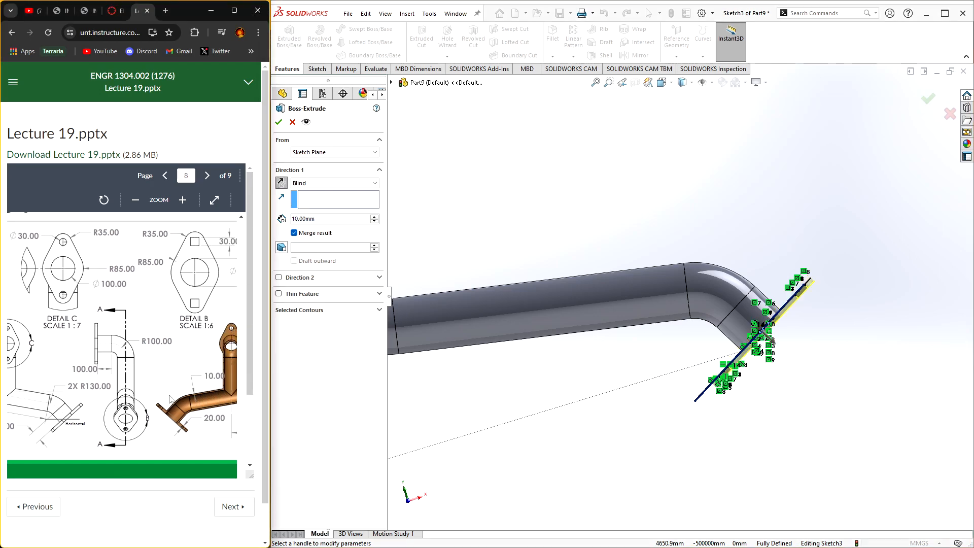
{"action": "double_click", "coordinate": [313, 219]}
{"action": "type", "text": "20"}
{"action": "key", "text": "Return"}
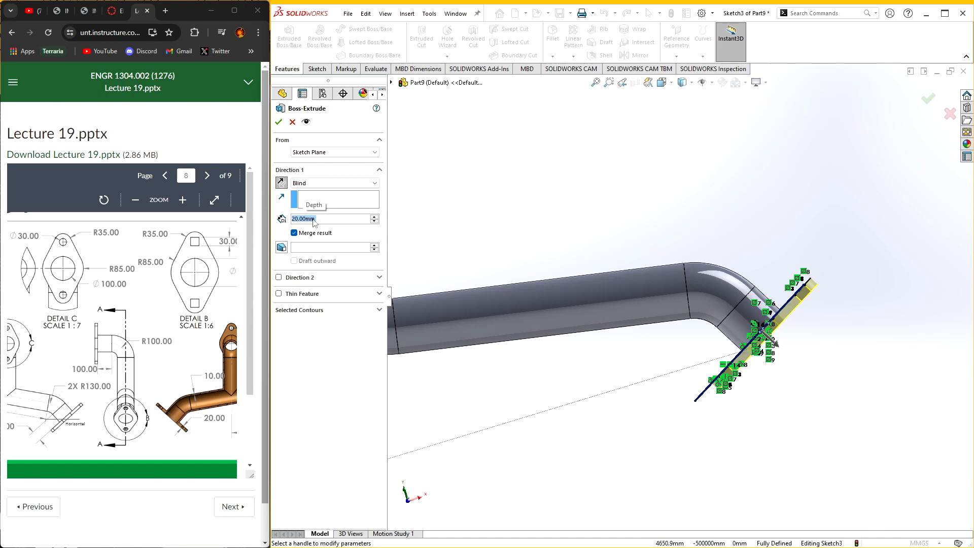
{"action": "left_click", "coordinate": [279, 123]}
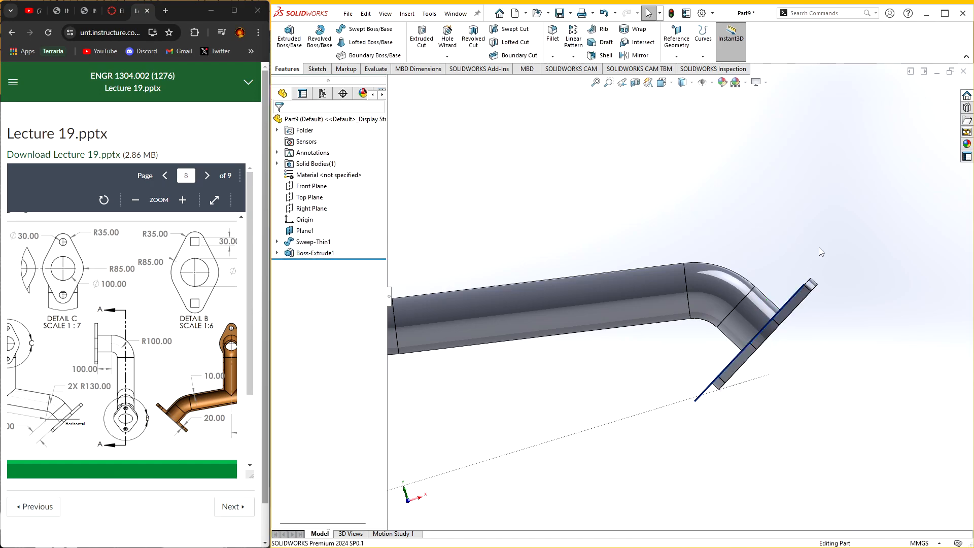
- Hide Plane1, the sketch plane behind the new flange
{"action": "middle_click_drag", "start_coordinate": [819, 248], "coordinate": [768, 220]}
{"action": "right_click", "coordinate": [711, 380]}
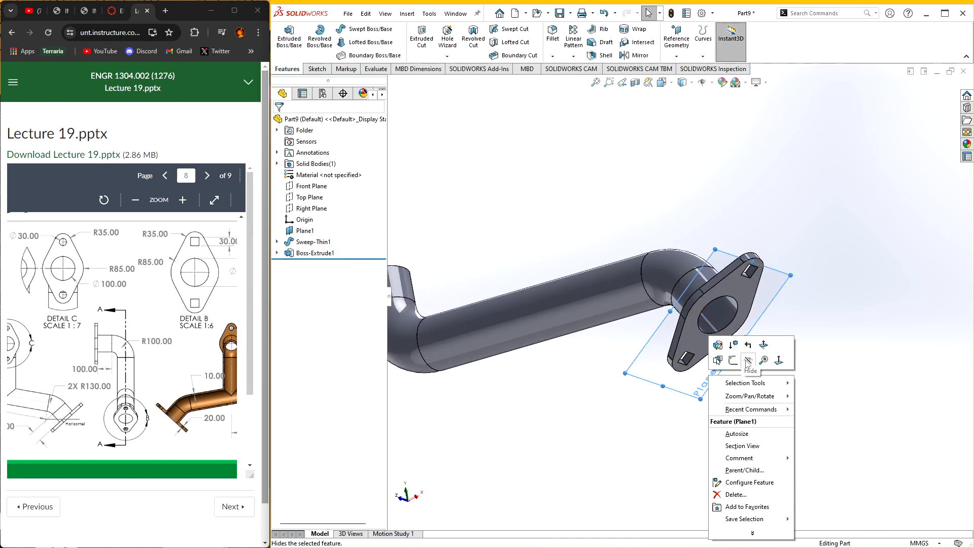
{"action": "left_click", "coordinate": [771, 358]}
- Start a new reference plane and show Sketch1, the path sketch of the swept pipe, for picking references
{"action": "middle_click_drag", "start_coordinate": [770, 359], "coordinate": [820, 428]}
{"action": "middle_click_drag", "start_coordinate": [563, 220], "coordinate": [740, 256], "text": "ctrl"}
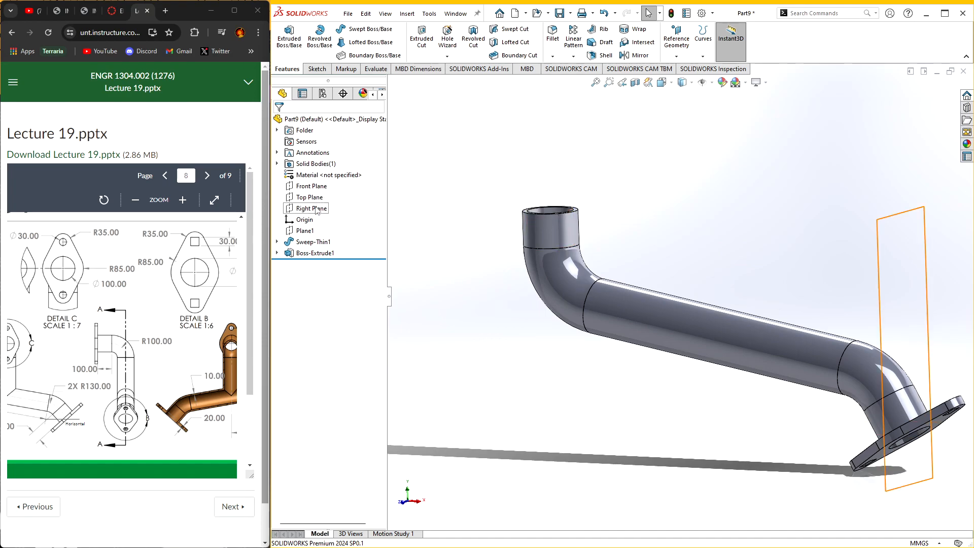
{"action": "left_click", "coordinate": [677, 39]}
{"action": "left_click", "coordinate": [685, 68]}
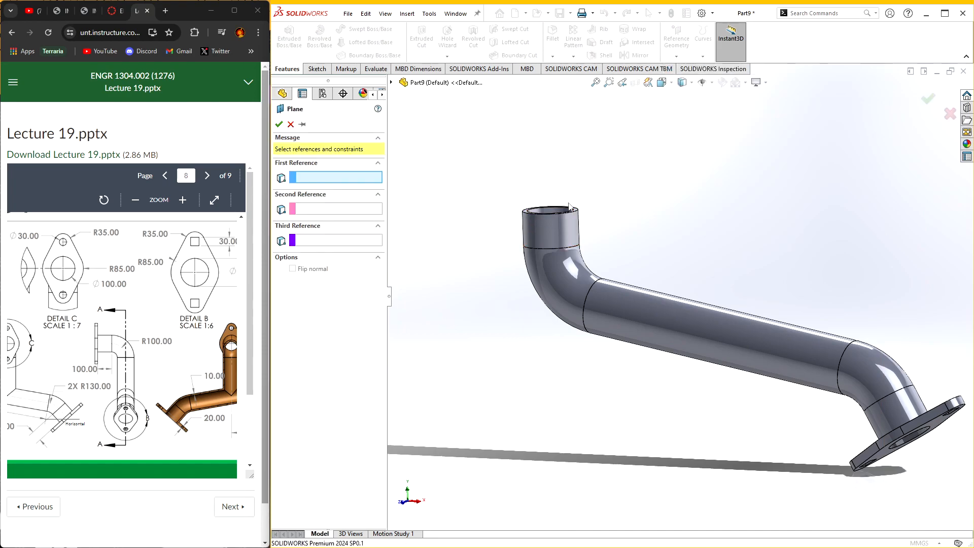
{"action": "middle_click_drag", "start_coordinate": [570, 206], "coordinate": [434, 198]}
{"action": "left_click", "coordinate": [391, 82]}
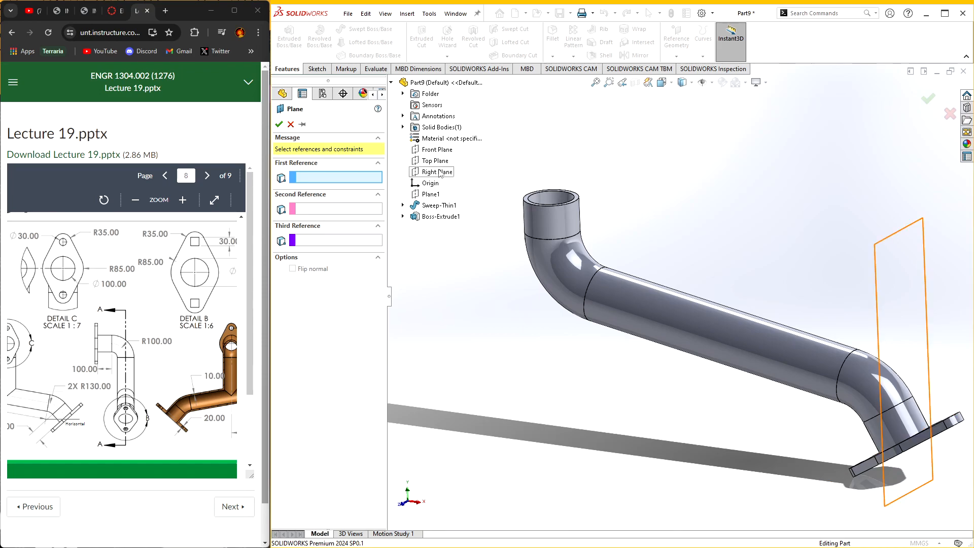
{"action": "left_click", "coordinate": [403, 205]}
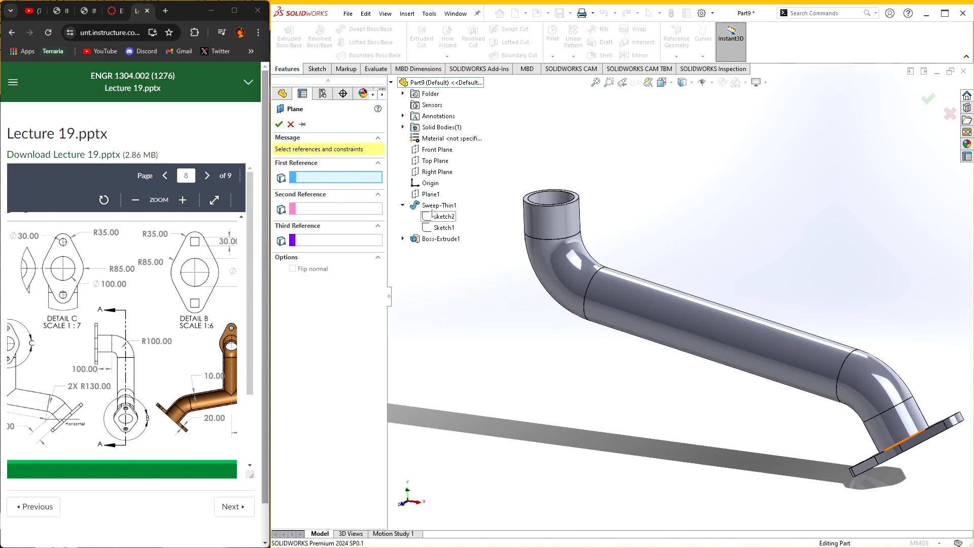
{"action": "right_click", "coordinate": [442, 227]}
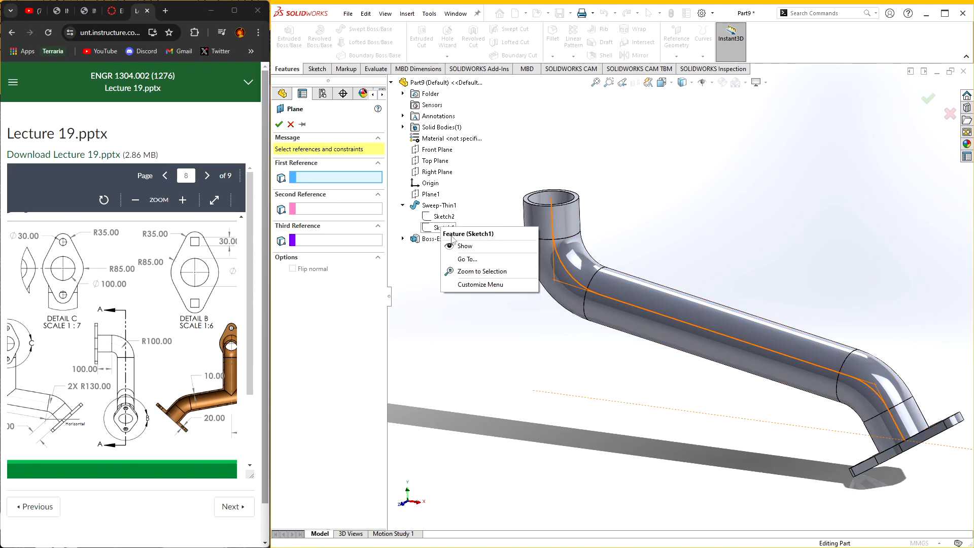
{"action": "left_click", "coordinate": [464, 246]}
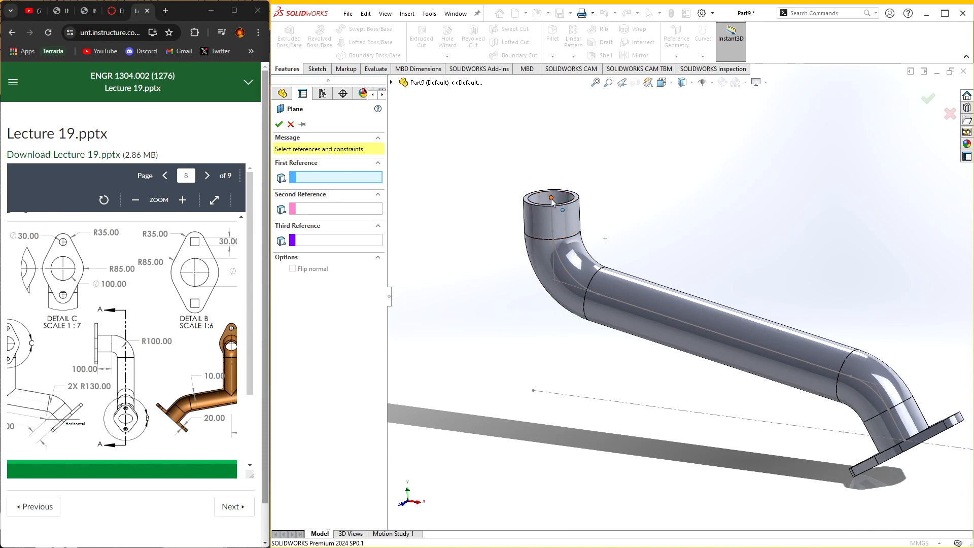
- Create a reference plane through the path's endpoint at the pipe's upper end, parallel to the Right Plane
{"action": "scroll", "coordinate": [553, 202], "scroll_direction": "down", "scroll_amount": 3}
{"action": "left_click", "coordinate": [569, 211]}
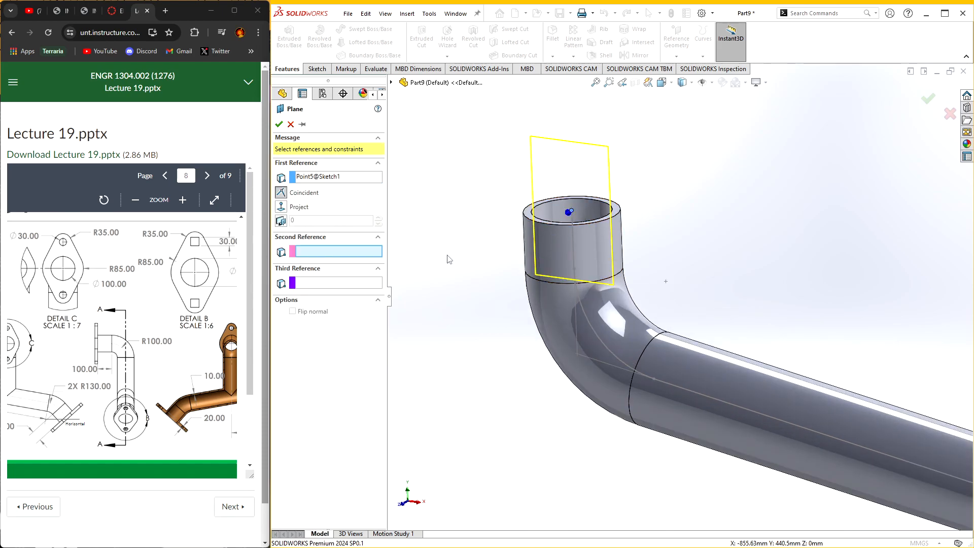
{"action": "left_click", "coordinate": [392, 82]}
{"action": "scroll", "coordinate": [530, 239], "scroll_direction": "up", "scroll_amount": 2}
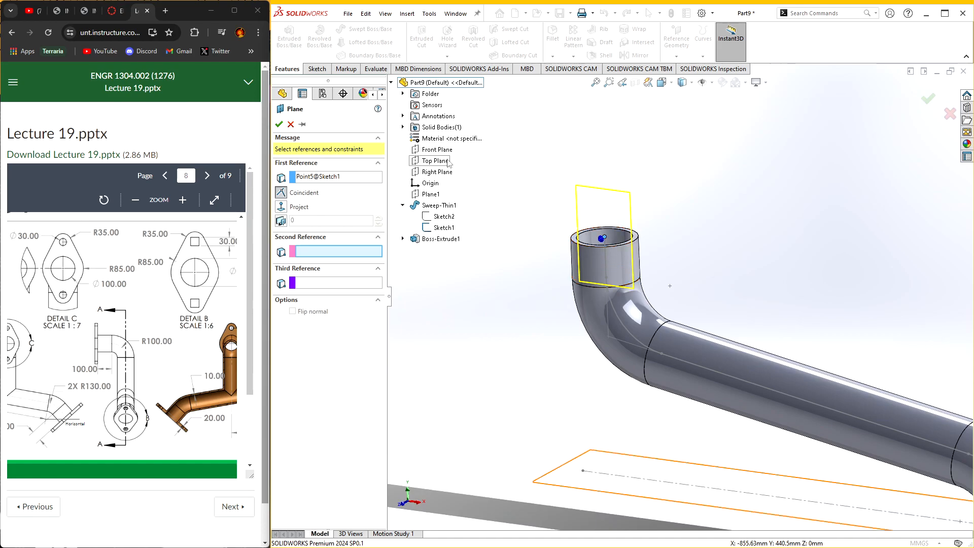
{"action": "left_click", "coordinate": [437, 172]}
{"action": "middle_click_drag", "start_coordinate": [622, 381], "coordinate": [652, 386]}
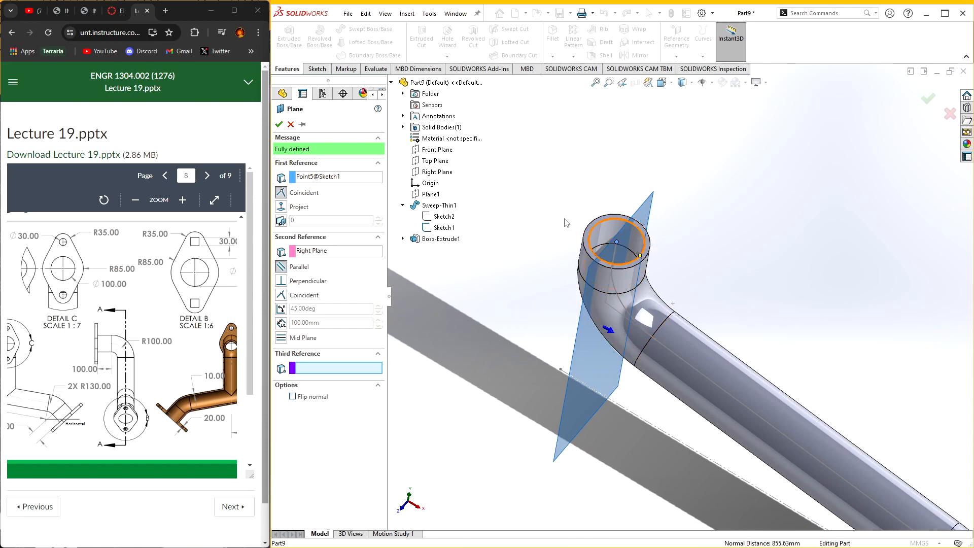
{"action": "left_click", "coordinate": [278, 124]}
- Extend the new plane's upper edge well above the pipe's open end
{"action": "key", "text": "f"}
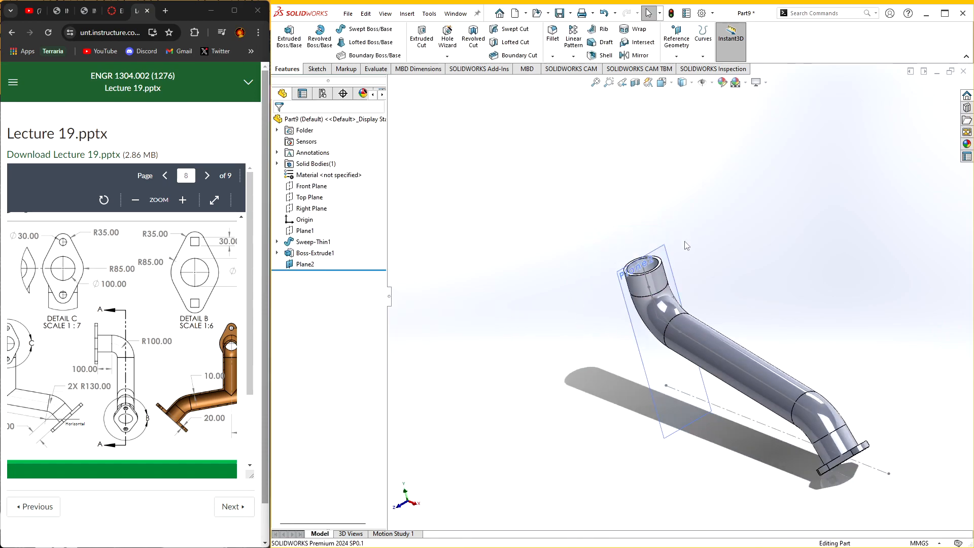
{"action": "left_click", "coordinate": [668, 259]}
{"action": "left_click_drag", "start_coordinate": [641, 259], "coordinate": [625, 205]}
{"action": "left_click", "coordinate": [612, 194]}
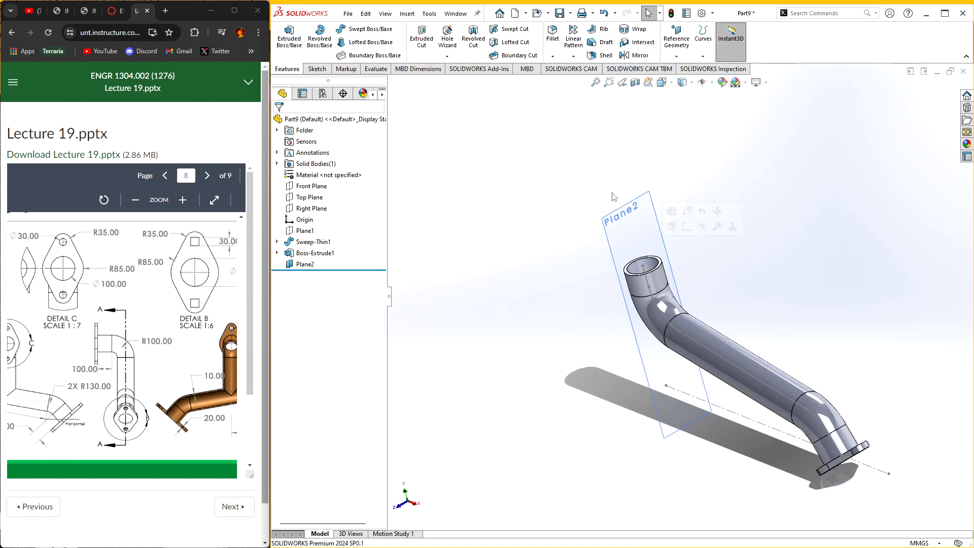
- Shorten the new reference plane by raising its lower edge to just below the pipe's open upper end
{"action": "left_click", "coordinate": [690, 429]}
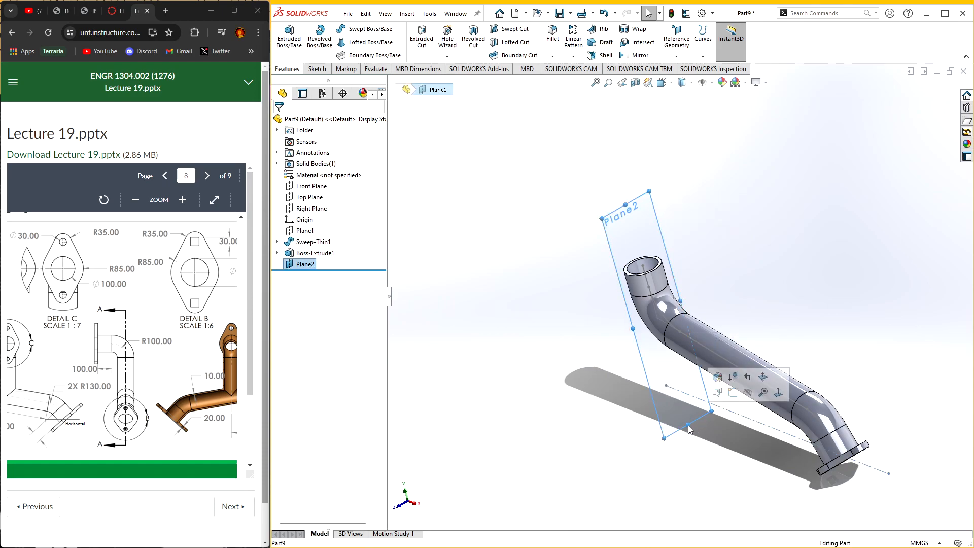
{"action": "left_click_drag", "start_coordinate": [690, 428], "coordinate": [616, 290]}
{"action": "left_click", "coordinate": [603, 327]}
- Start a sketch on Plane2 and draw a 90° centerpoint arc, radius about 83 mm, curving up from the middle of the pipe's open end
{"action": "right_click", "coordinate": [660, 244]}
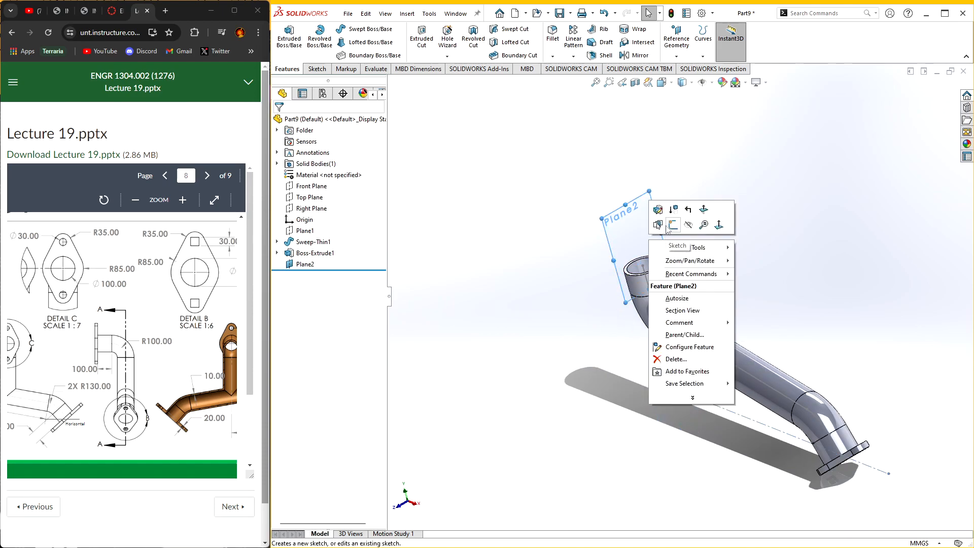
{"action": "left_click", "coordinate": [663, 227]}
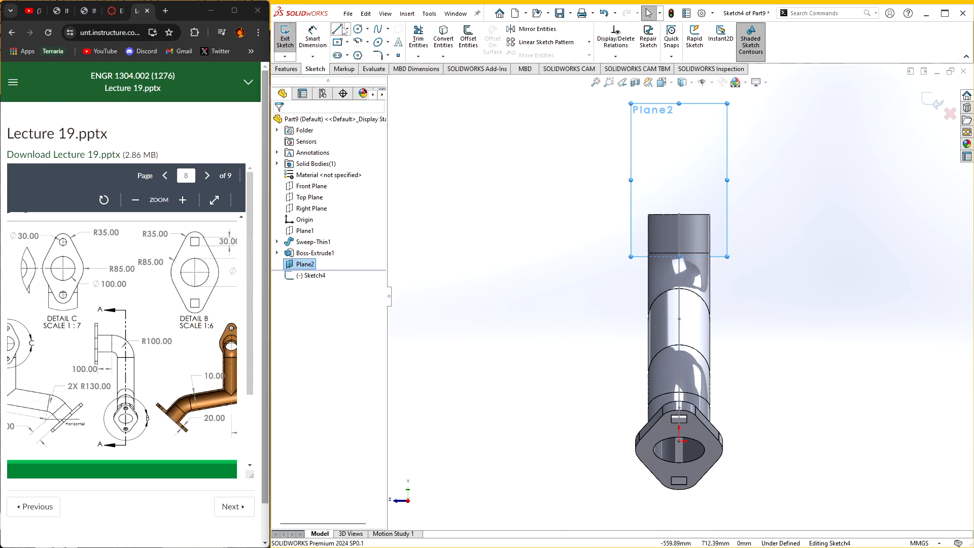
{"action": "left_click", "coordinate": [341, 30]}
{"action": "left_click", "coordinate": [358, 42]}
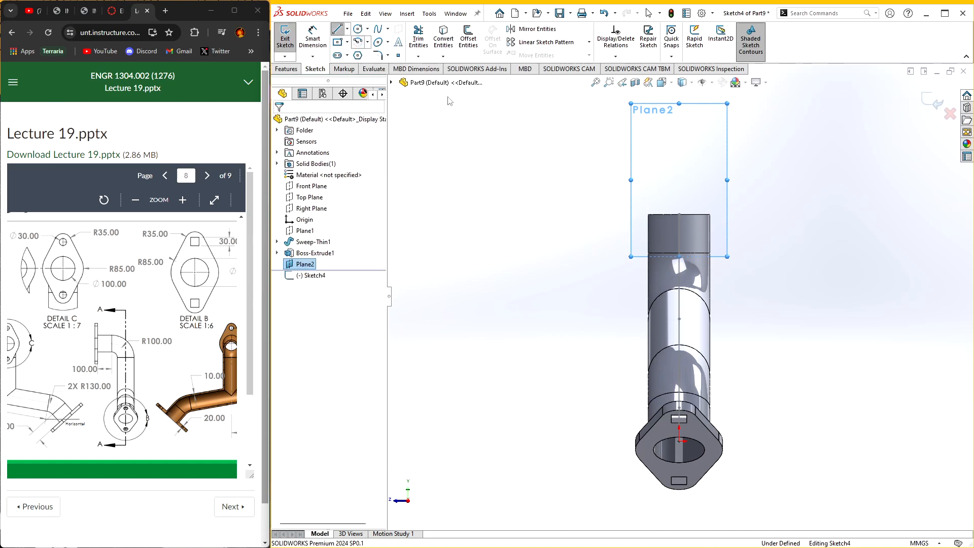
{"action": "left_click", "coordinate": [637, 214]}
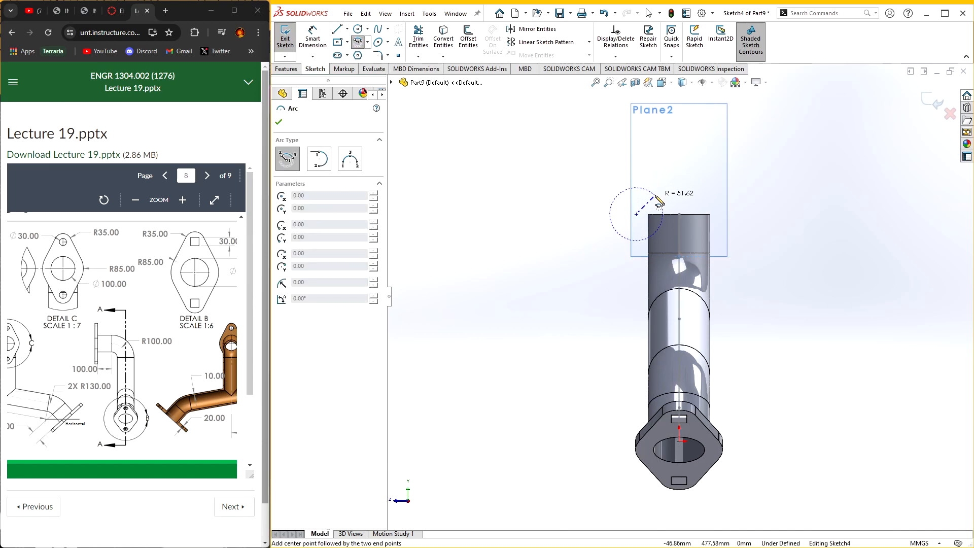
{"action": "left_click", "coordinate": [680, 214]}
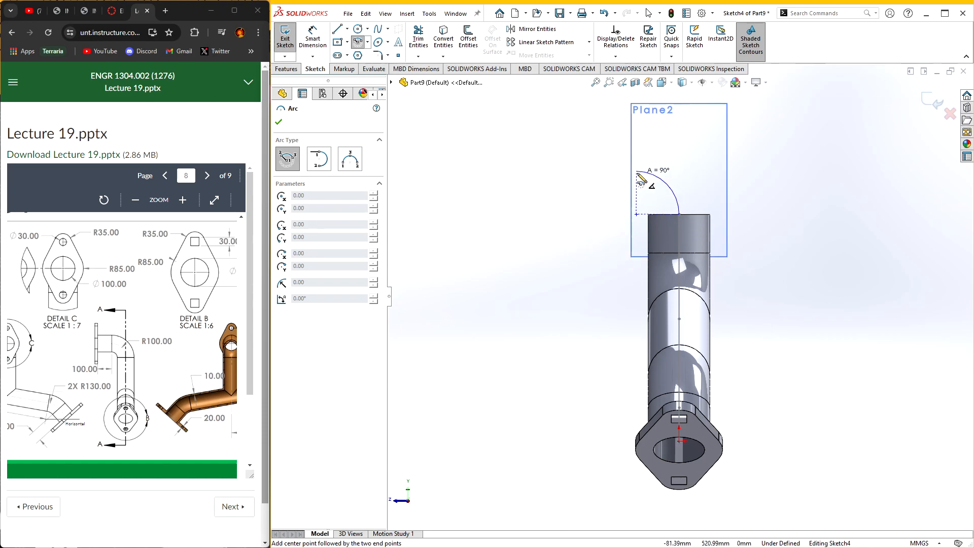
{"action": "left_click", "coordinate": [637, 171]}
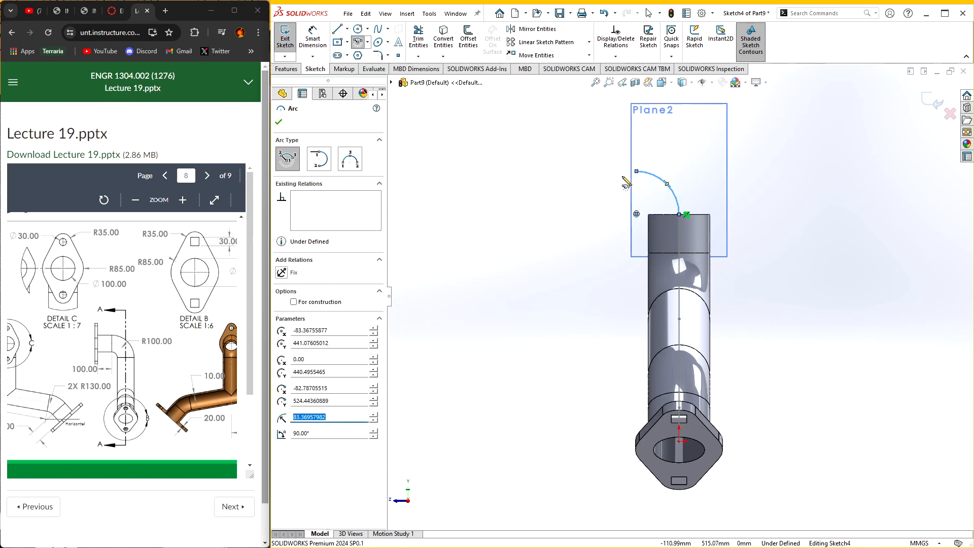
{"action": "left_click", "coordinate": [279, 123]}
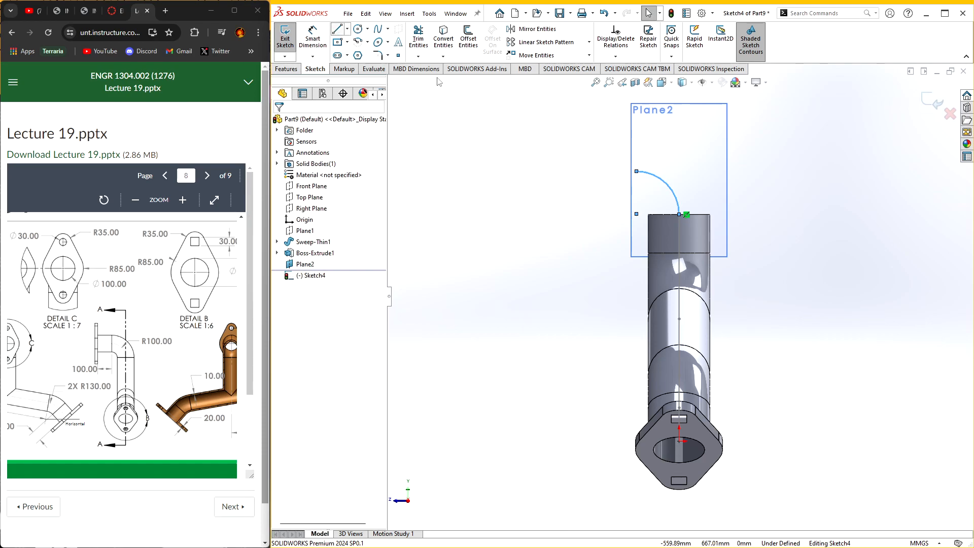
- Draw a horizontal line about 75 mm long outward from the arc's free end
{"action": "key", "text": "l"}
{"action": "left_click", "coordinate": [637, 172]}
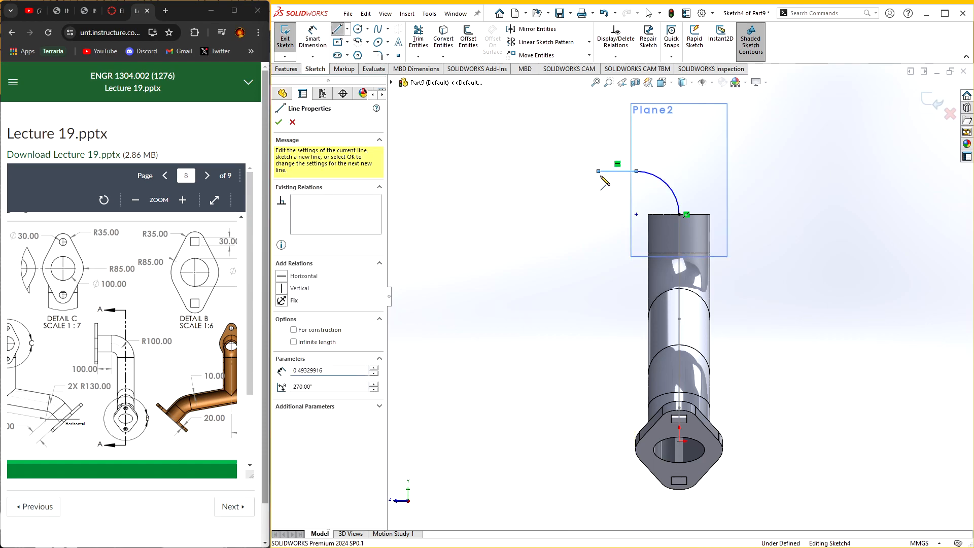
{"action": "left_click", "coordinate": [599, 171]}
{"action": "key", "text": "Escape"}
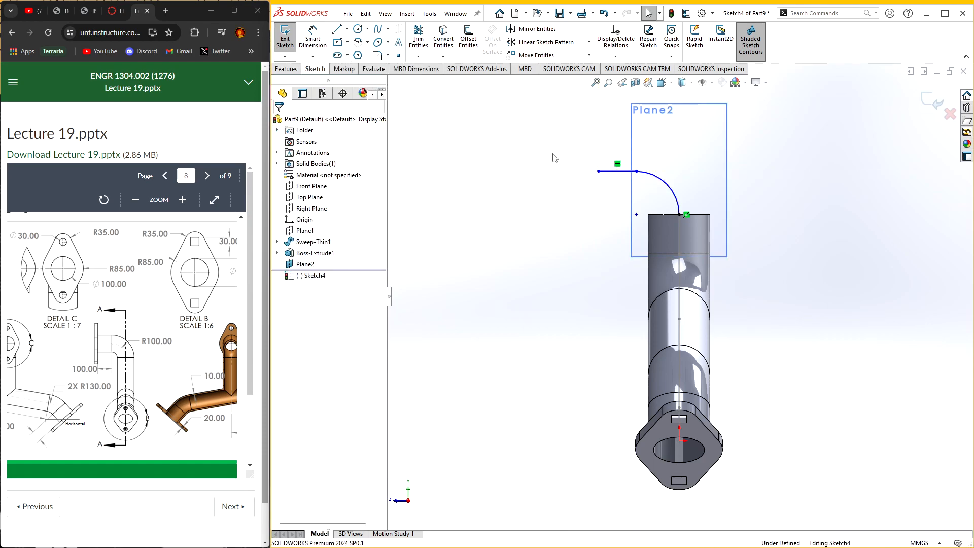
- Dimension the arc with a radius of 100 mm
{"action": "left_click", "coordinate": [680, 213]}
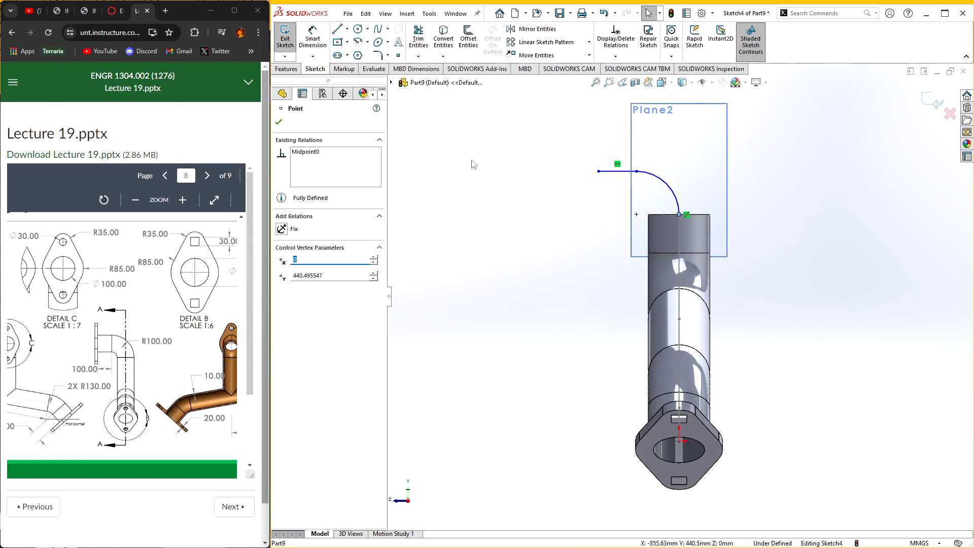
{"action": "left_click", "coordinate": [316, 43]}
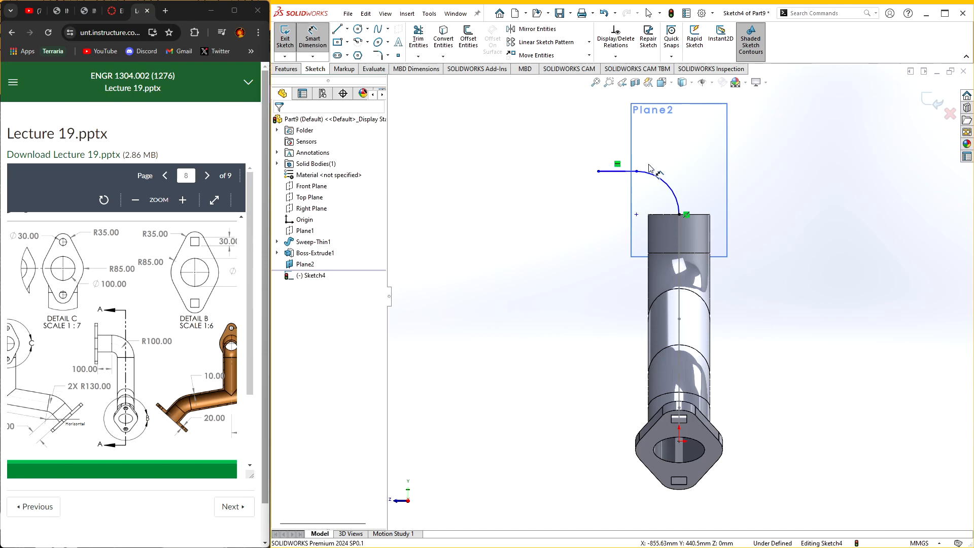
{"action": "left_click", "coordinate": [671, 189]}
{"action": "left_click", "coordinate": [696, 162]}
{"action": "type", "text": "1"}
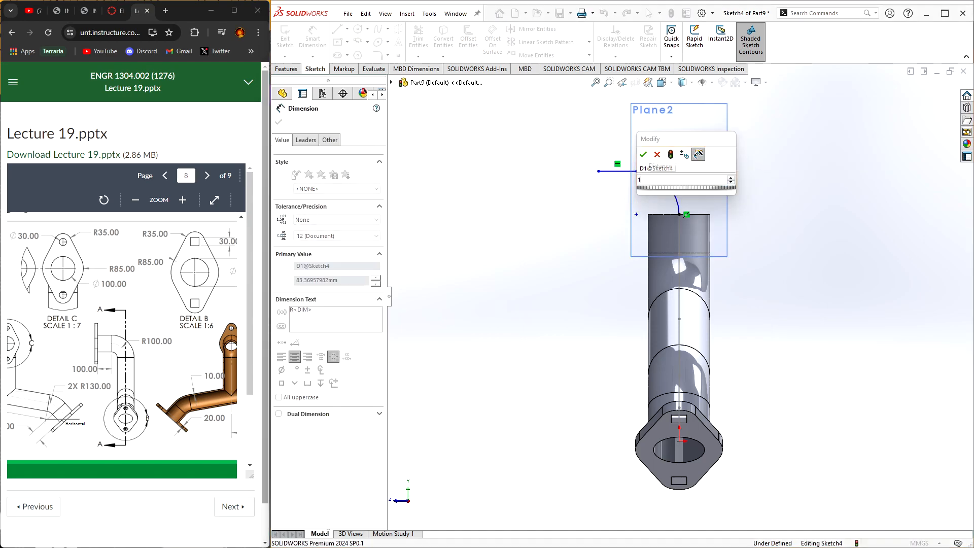
{"action": "type", "text": "00"}
{"action": "key", "text": "Return"}
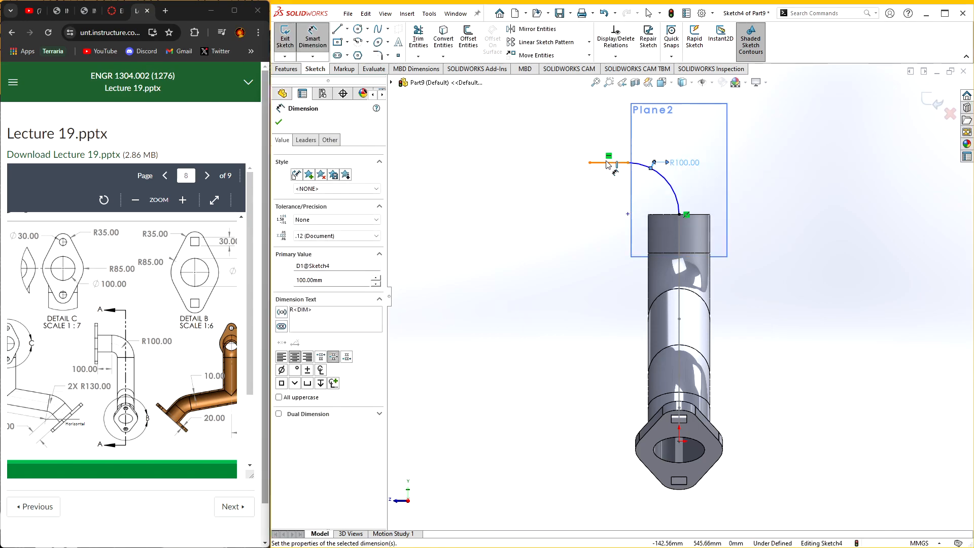
- Dimension the horizontal line with a length of 100 mm
{"action": "left_click", "coordinate": [607, 163]}
{"action": "left_click", "coordinate": [611, 142]}
{"action": "type", "text": "1"}
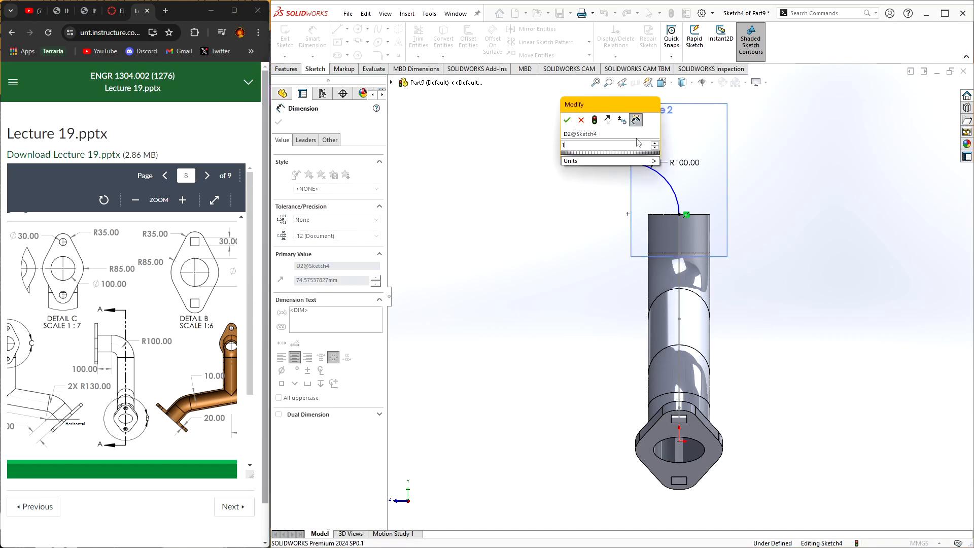
{"action": "type", "text": "00"}
{"action": "key", "text": "Return"}
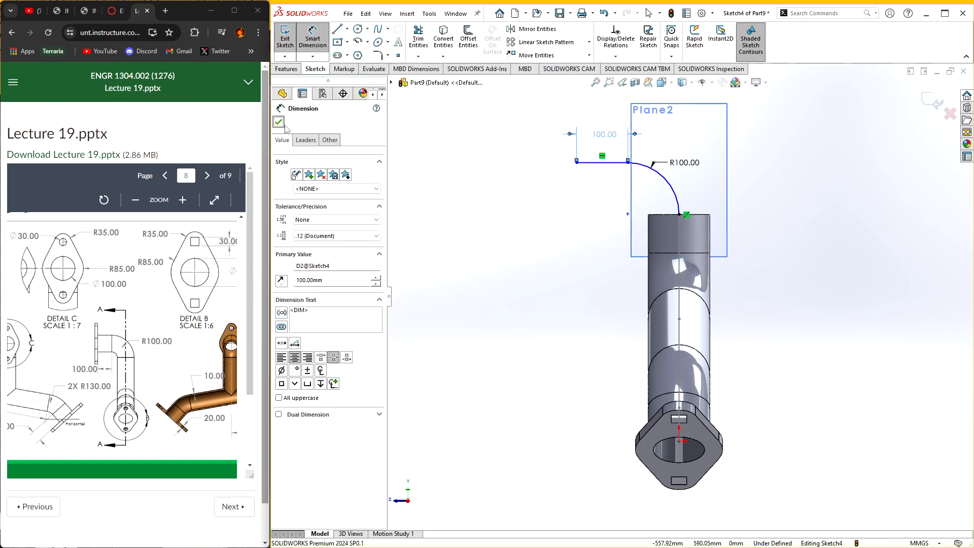
{"action": "left_click", "coordinate": [280, 123]}
- Align the arc's centre horizontally with its endpoint on the pipe, and make the line tangent to the arc
{"action": "left_click", "coordinate": [628, 214]}
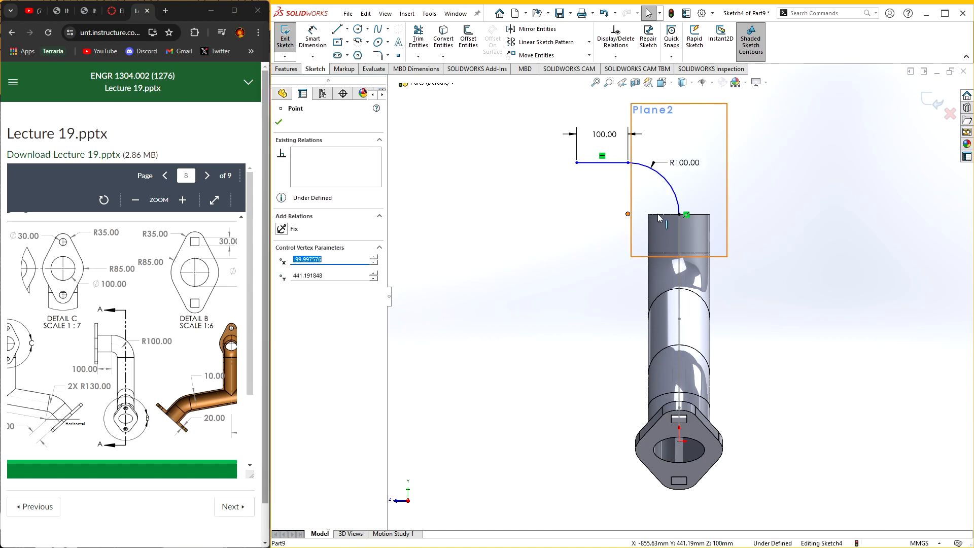
{"action": "left_click", "coordinate": [680, 215], "text": "ctrl"}
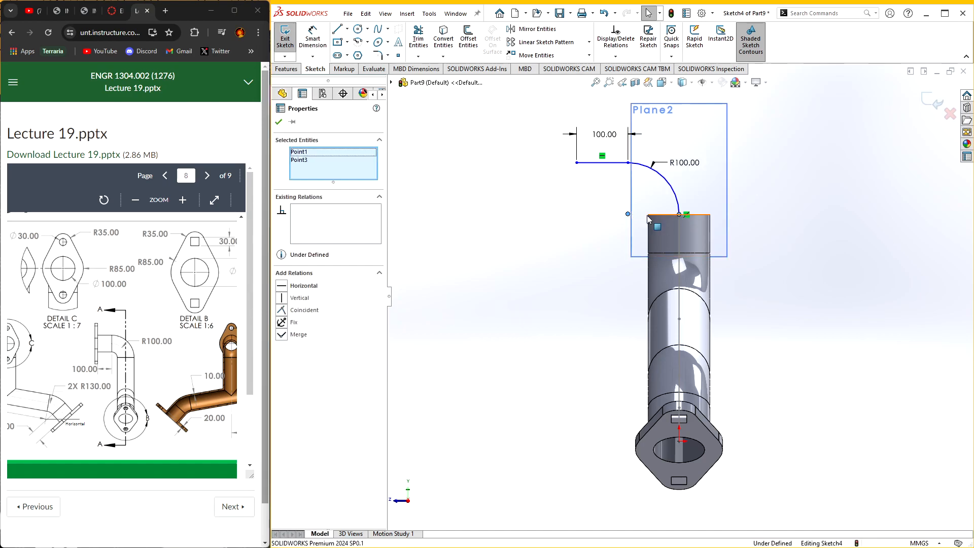
{"action": "left_click", "coordinate": [296, 288]}
{"action": "left_click", "coordinate": [533, 271]}
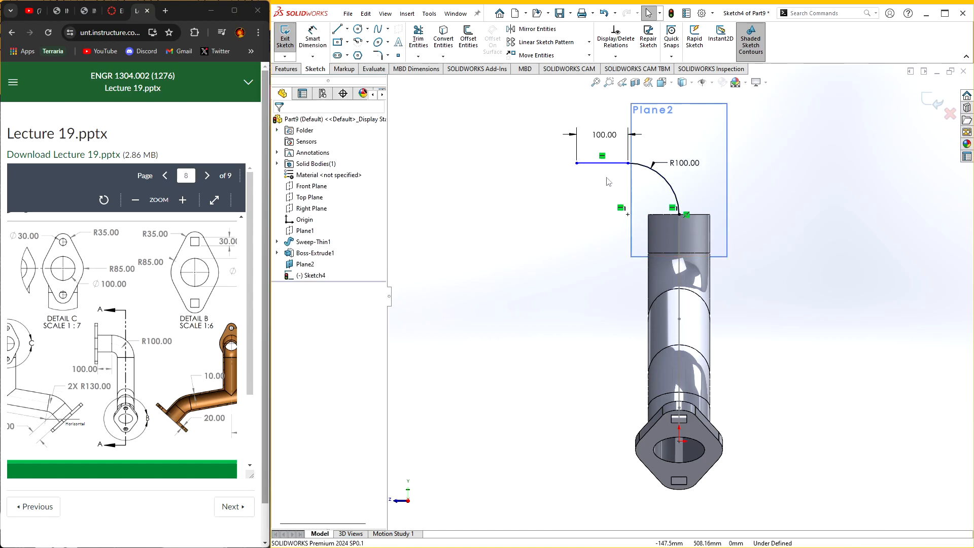
{"action": "left_click", "coordinate": [619, 164]}
{"action": "left_click", "coordinate": [650, 170], "text": "ctrl"}
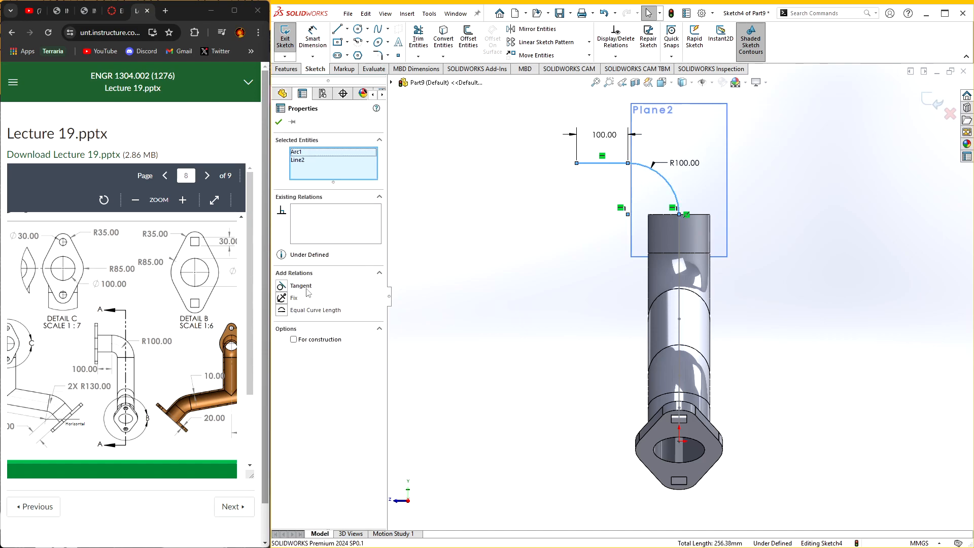
{"action": "left_click", "coordinate": [301, 286]}
{"action": "left_click", "coordinate": [558, 281]}
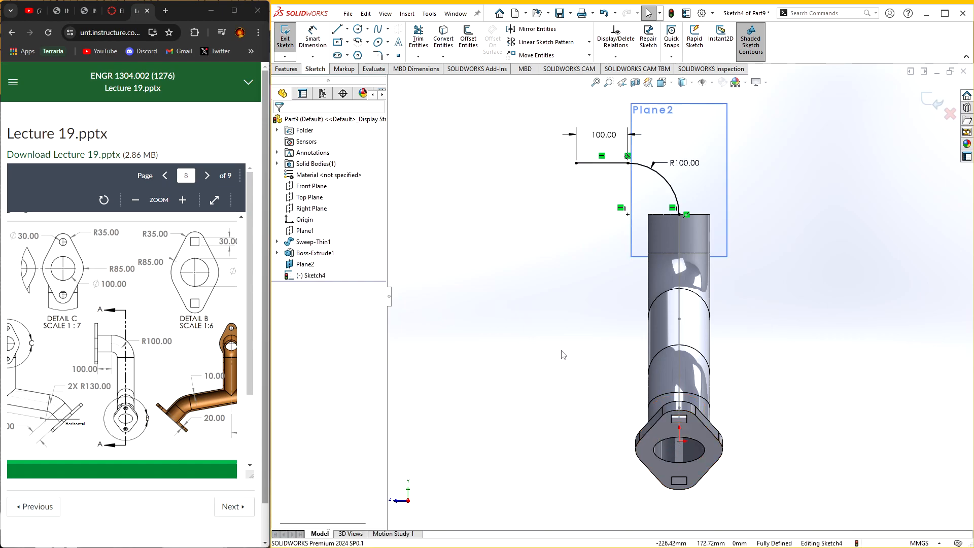
- Close the sketch and sweep the pipe's ring-shaped upper end face along Sketch4
{"action": "middle_click_drag", "start_coordinate": [518, 185], "coordinate": [926, 118]}
{"action": "left_click", "coordinate": [928, 101]}
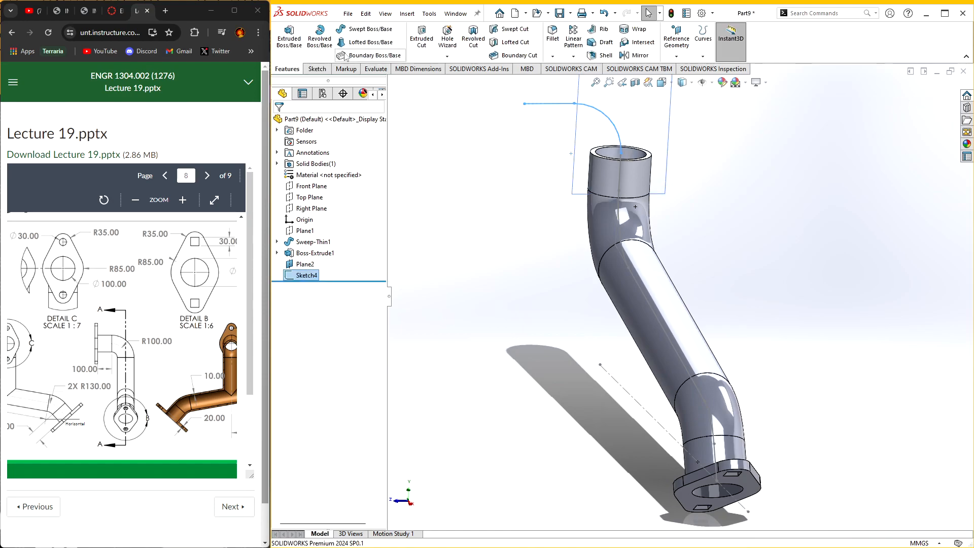
{"action": "left_click", "coordinate": [363, 30]}
{"action": "middle_click_drag", "start_coordinate": [626, 168], "coordinate": [624, 179]}
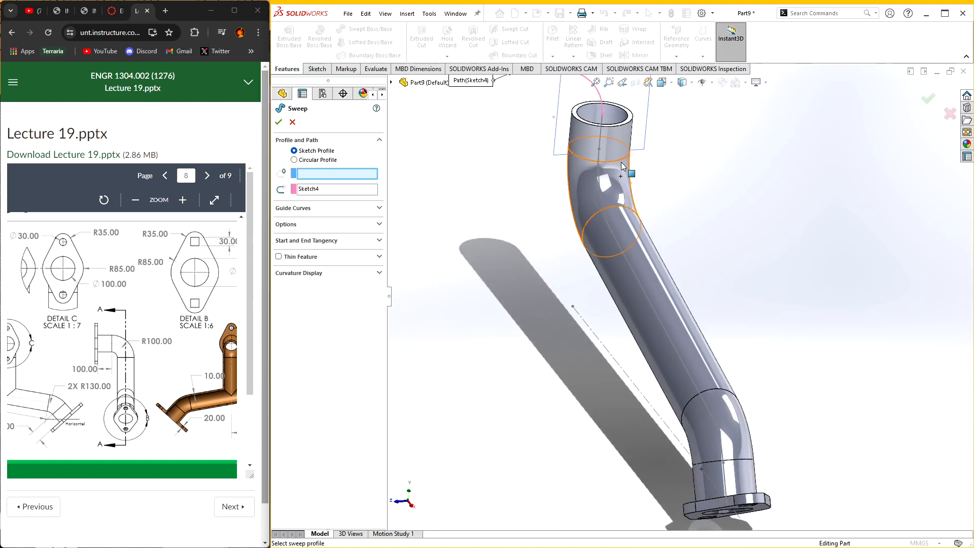
{"action": "left_click", "coordinate": [633, 118]}
{"action": "scroll", "coordinate": [572, 144], "scroll_direction": "up", "scroll_amount": 4}
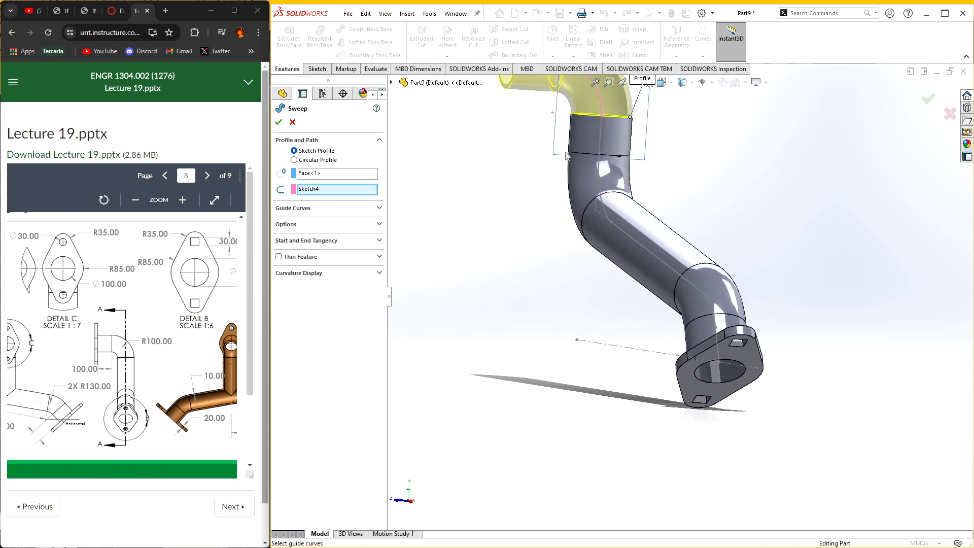
{"action": "left_click", "coordinate": [279, 122]}
{"action": "middle_click_drag", "start_coordinate": [472, 167], "coordinate": [501, 130]}
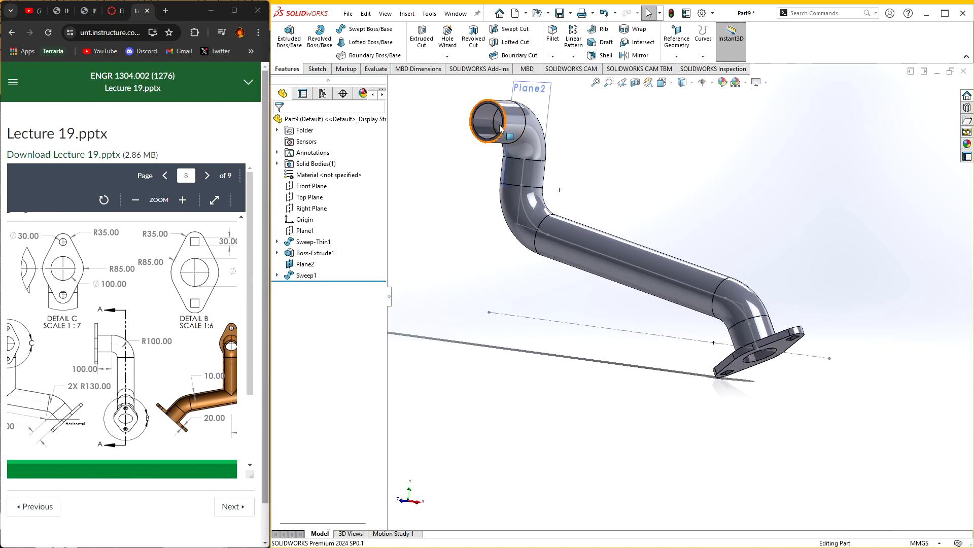
{"action": "scroll", "coordinate": [501, 133], "scroll_direction": "down", "scroll_amount": 3}
{"action": "scroll", "coordinate": [502, 136], "scroll_direction": "up", "scroll_amount": 1}
{"action": "right_click", "coordinate": [609, 133]}
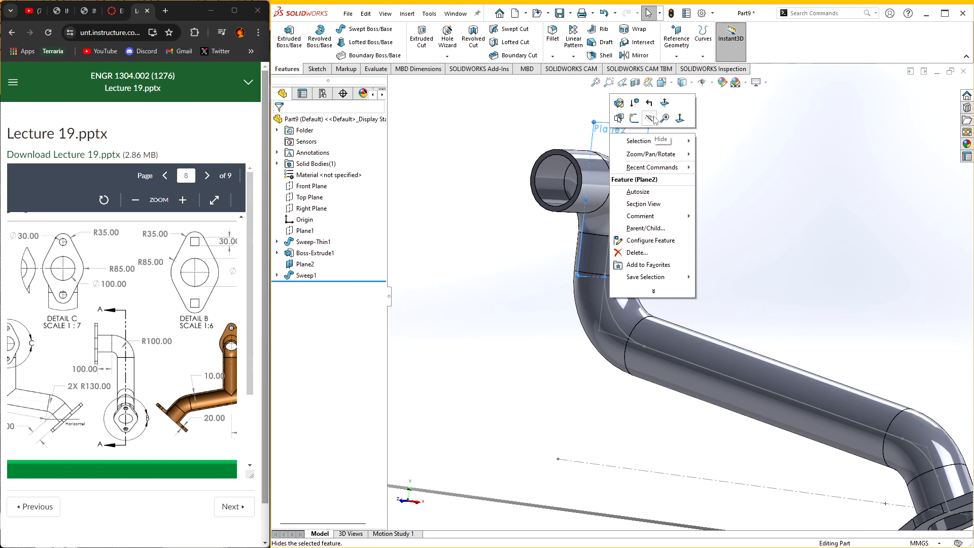
{"action": "left_click", "coordinate": [503, 150]}
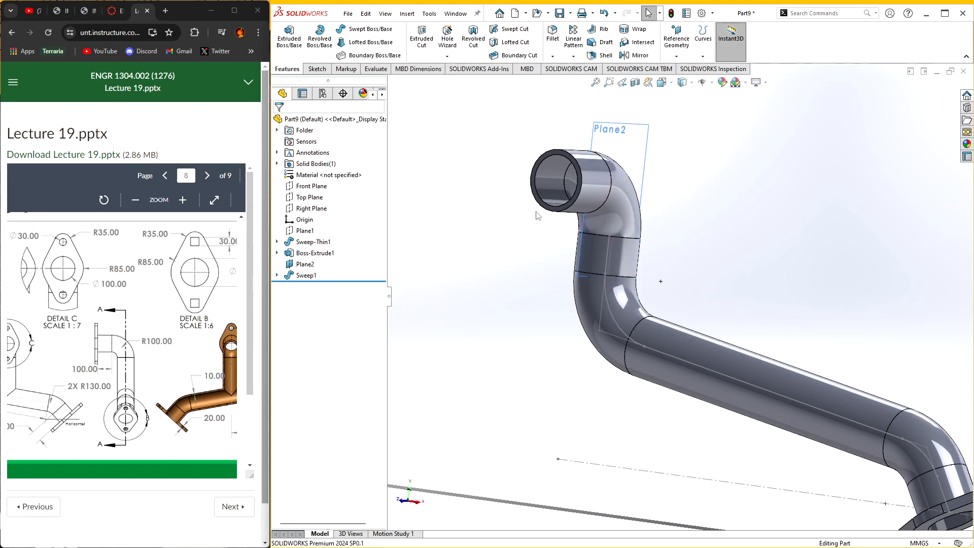
- Create a reference plane at 0 mm offset from the ring-shaped end face of the new pipe bend
{"action": "middle_click_drag", "start_coordinate": [536, 211], "coordinate": [558, 265]}
{"action": "scroll", "coordinate": [559, 266], "scroll_direction": "up", "scroll_amount": 1}
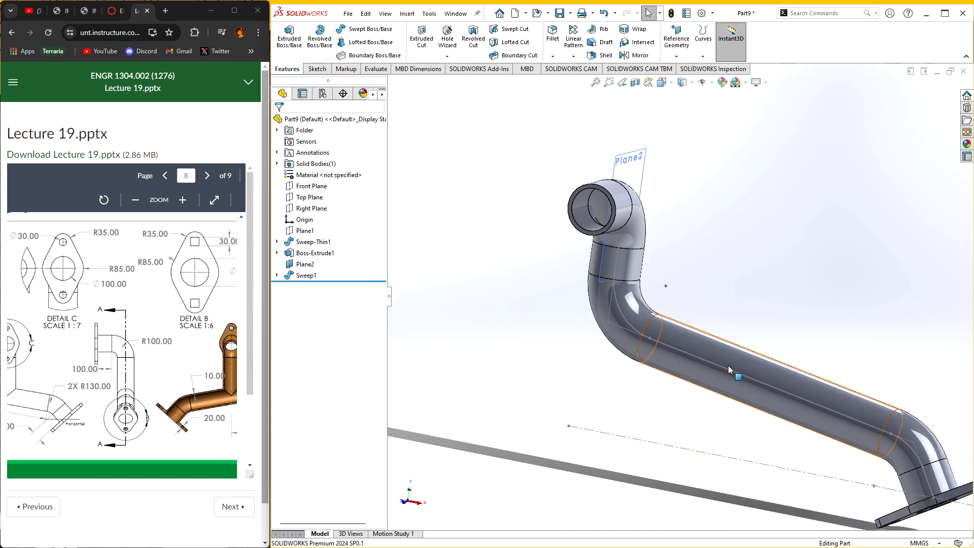
{"action": "left_click", "coordinate": [675, 38]}
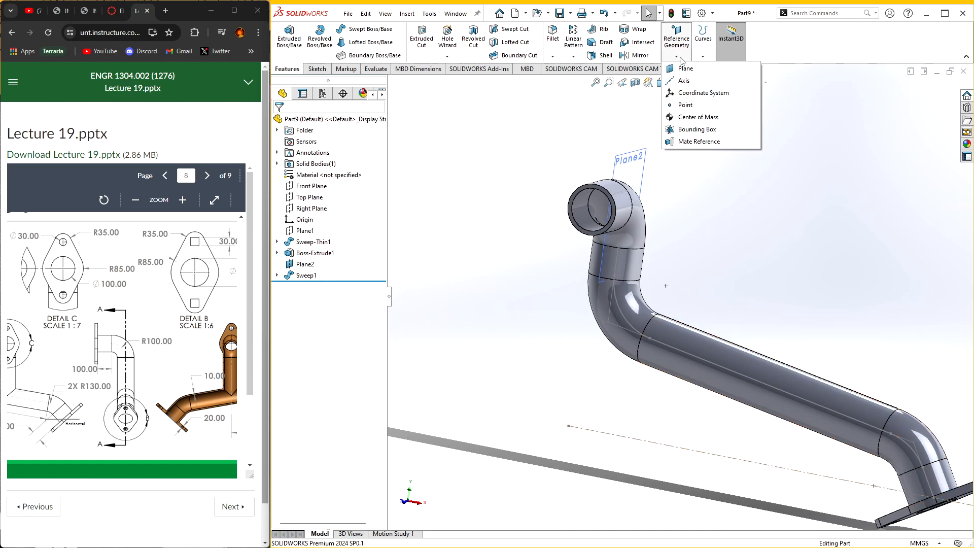
{"action": "left_click", "coordinate": [677, 70]}
{"action": "scroll", "coordinate": [573, 208], "scroll_direction": "up", "scroll_amount": 3}
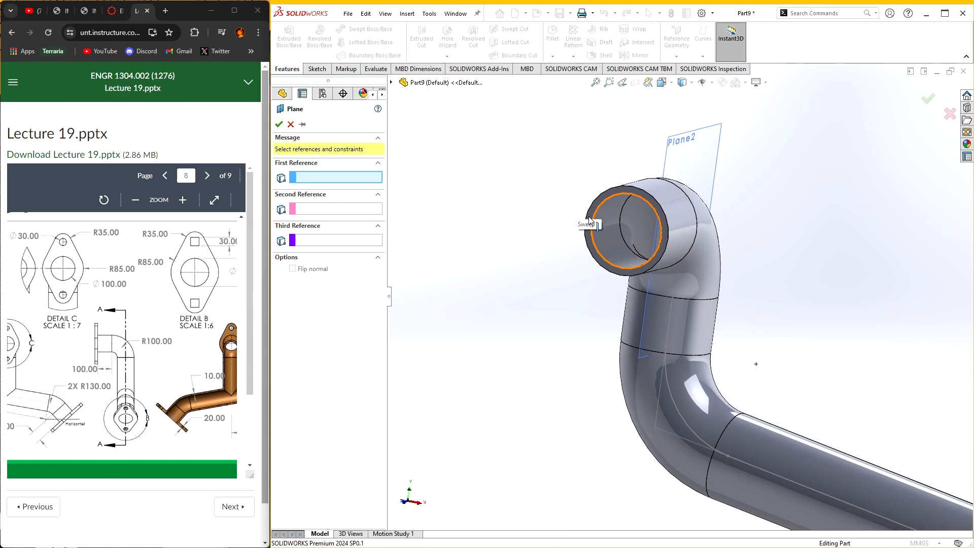
{"action": "left_click", "coordinate": [590, 234]}
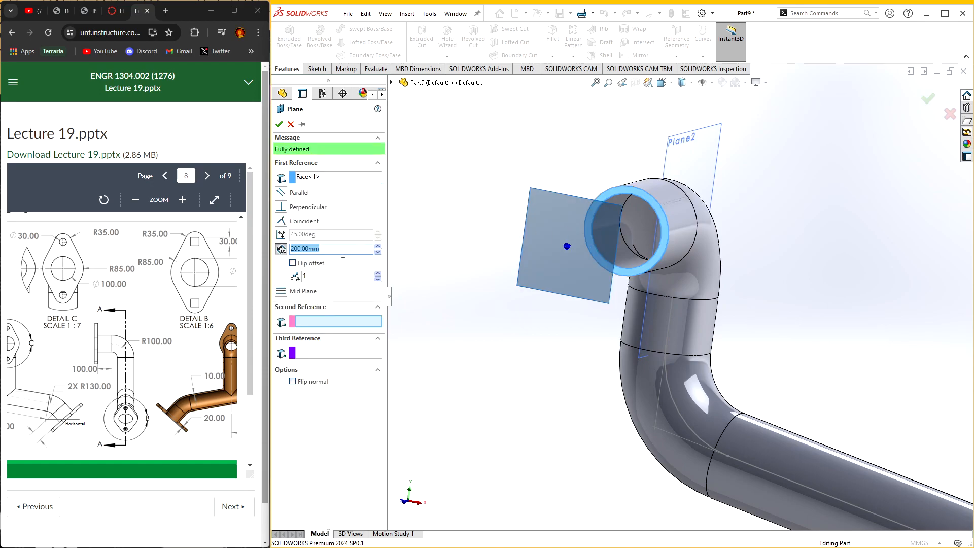
{"action": "key", "text": "BackSpace"}
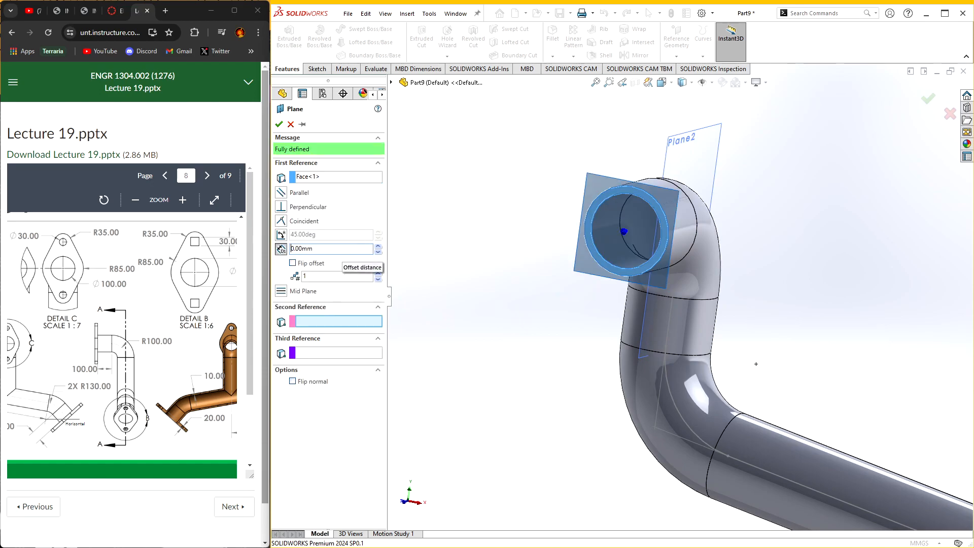
{"action": "left_click", "coordinate": [277, 126]}
{"action": "left_click", "coordinate": [479, 234]}
- Start a sketch on the new plane and draw a horizontal centerline from the pipe opening's centre to beyond its outer edge
{"action": "right_click", "coordinate": [582, 272]}
{"action": "left_click", "coordinate": [606, 253]}
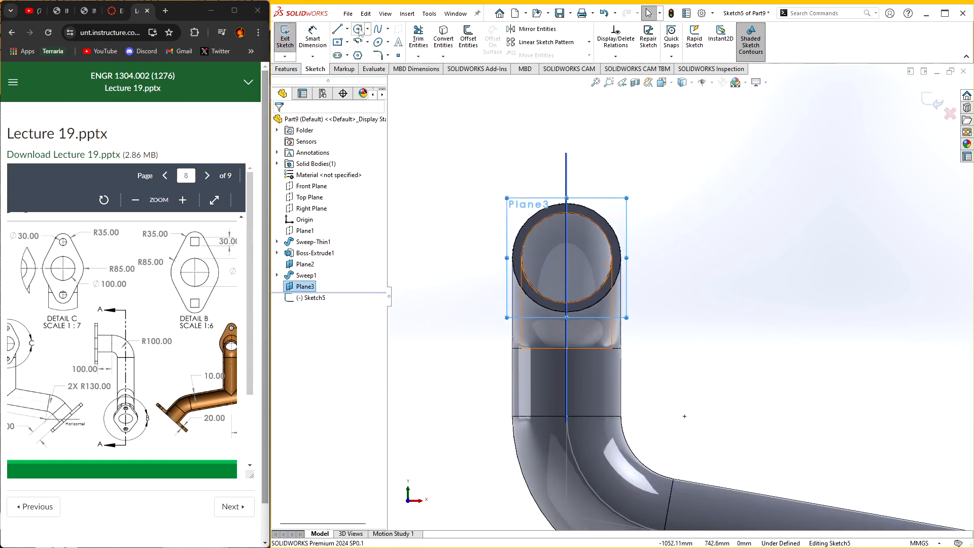
{"action": "left_click", "coordinate": [359, 30]}
{"action": "left_click", "coordinate": [347, 30]}
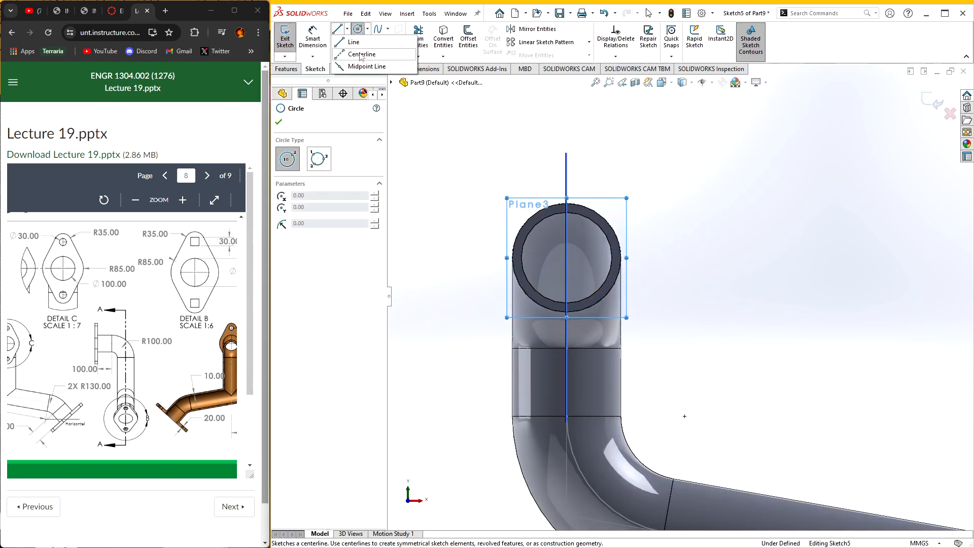
{"action": "left_click", "coordinate": [367, 52]}
{"action": "left_click", "coordinate": [567, 258]}
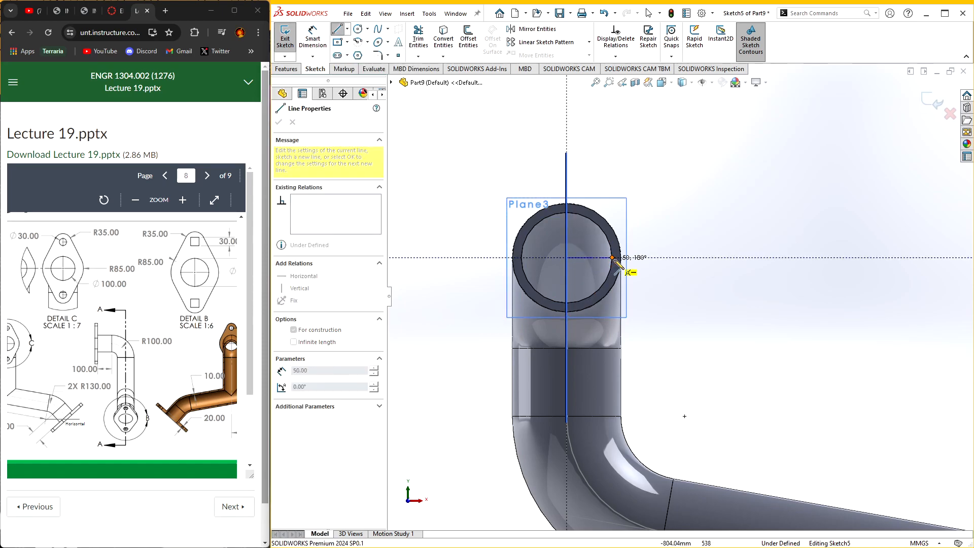
{"action": "left_click", "coordinate": [650, 257]}
{"action": "key", "text": "Escape"}
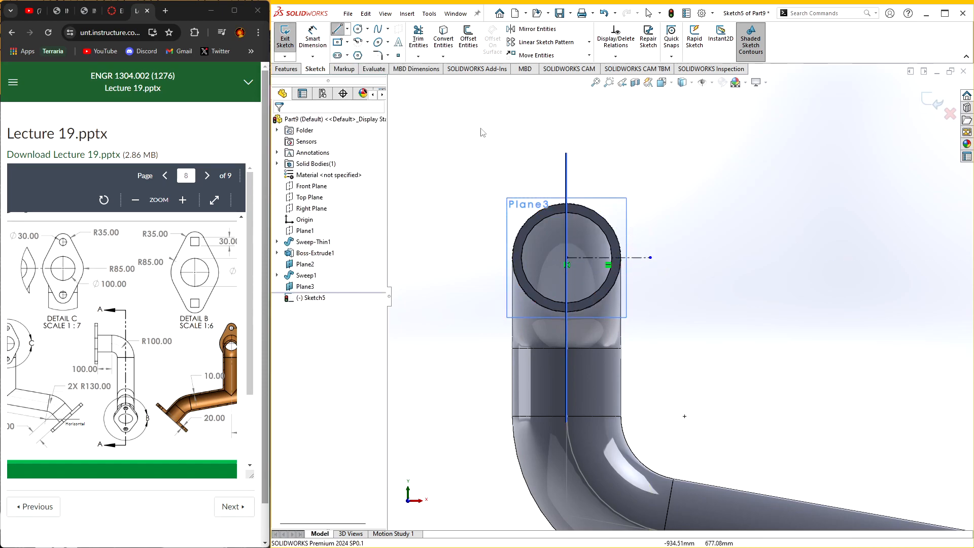
- Draw a 50 mm radius centerpoint arc over the upper half of the pipe's inner edge
{"action": "left_click", "coordinate": [358, 42]}
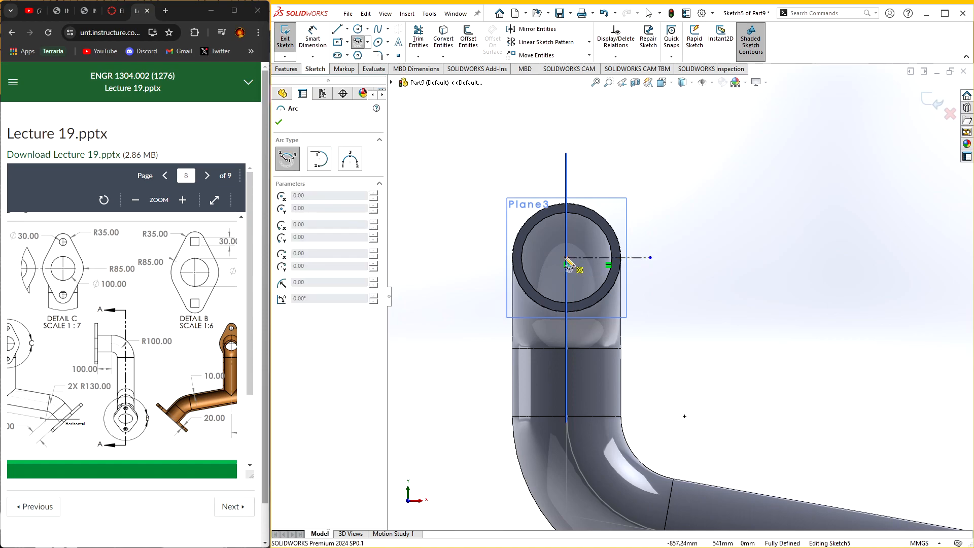
{"action": "left_click", "coordinate": [566, 258]}
{"action": "left_click", "coordinate": [612, 258]}
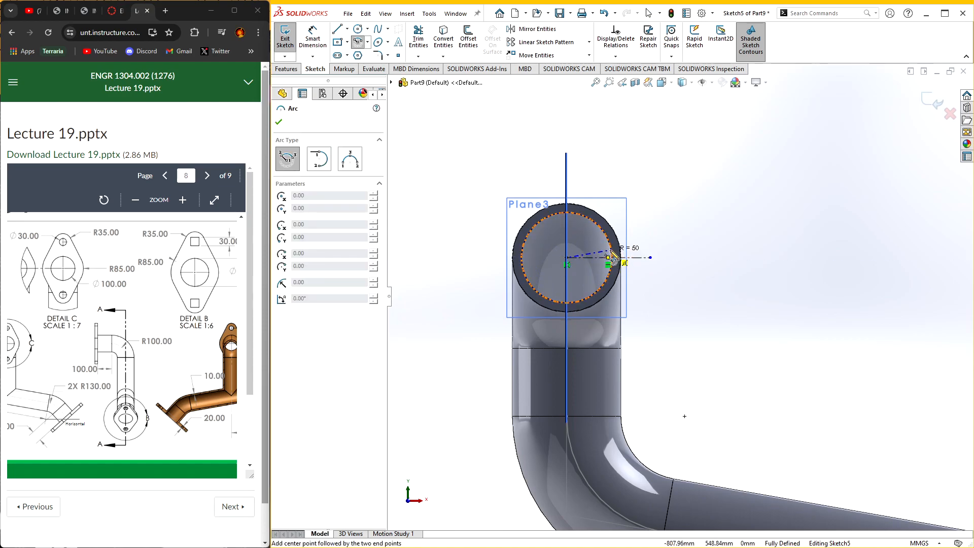
{"action": "left_click", "coordinate": [528, 260]}
{"action": "key", "text": "Escape"}
{"action": "scroll", "coordinate": [563, 236], "scroll_direction": "down", "scroll_amount": 3}
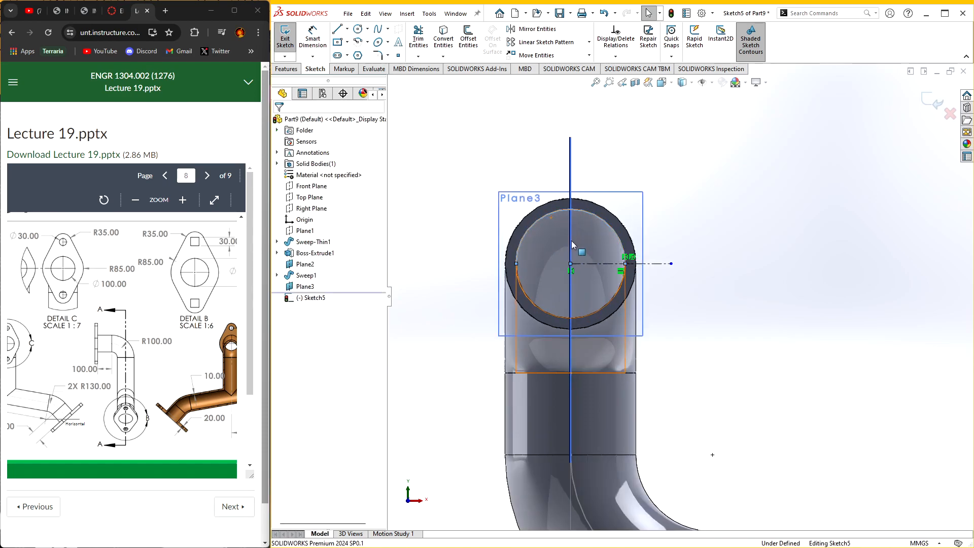
- Draw a concentric upper half-circle arc of about 76 mm radius outside the pipe, starting on the horizontal centerline
{"action": "left_click", "coordinate": [361, 44]}
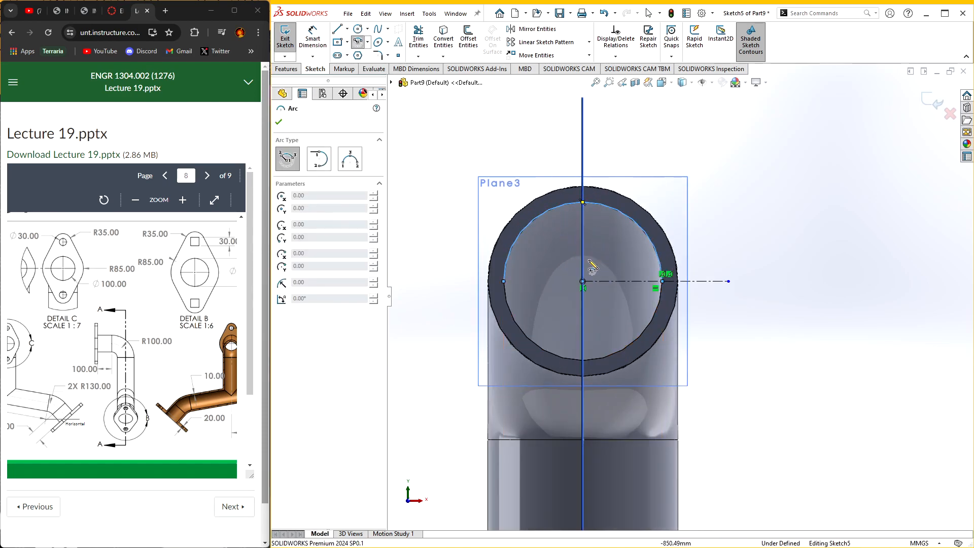
{"action": "left_click", "coordinate": [582, 282]}
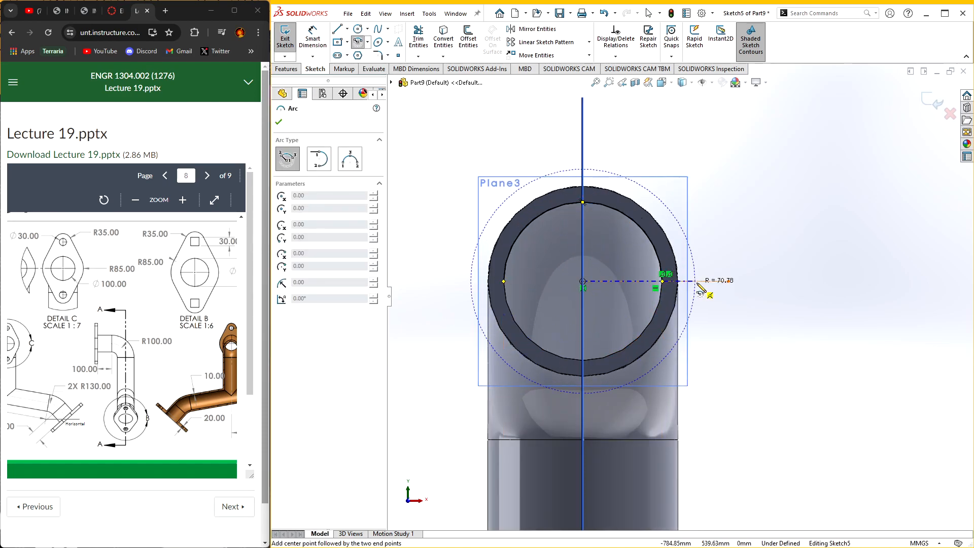
{"action": "left_click", "coordinate": [656, 281]}
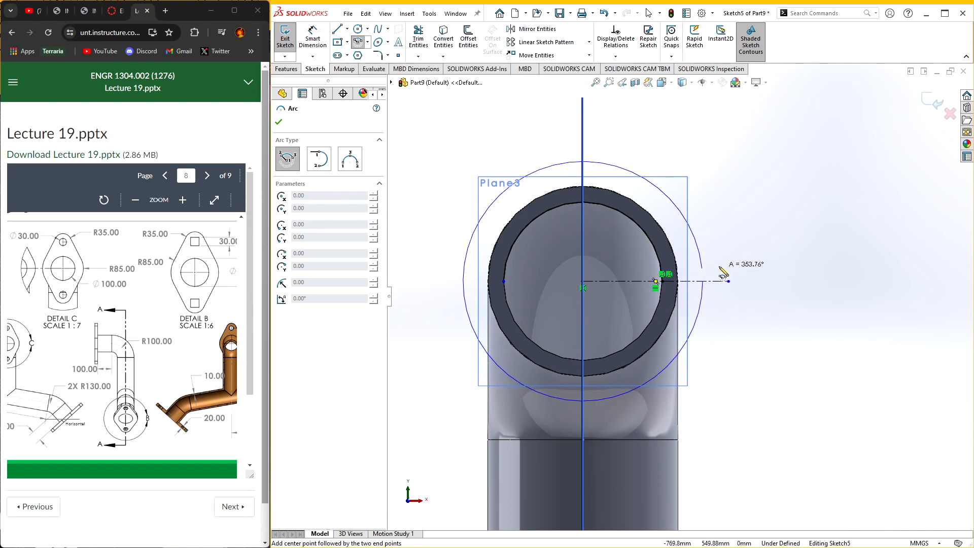
{"action": "left_click", "coordinate": [463, 282]}
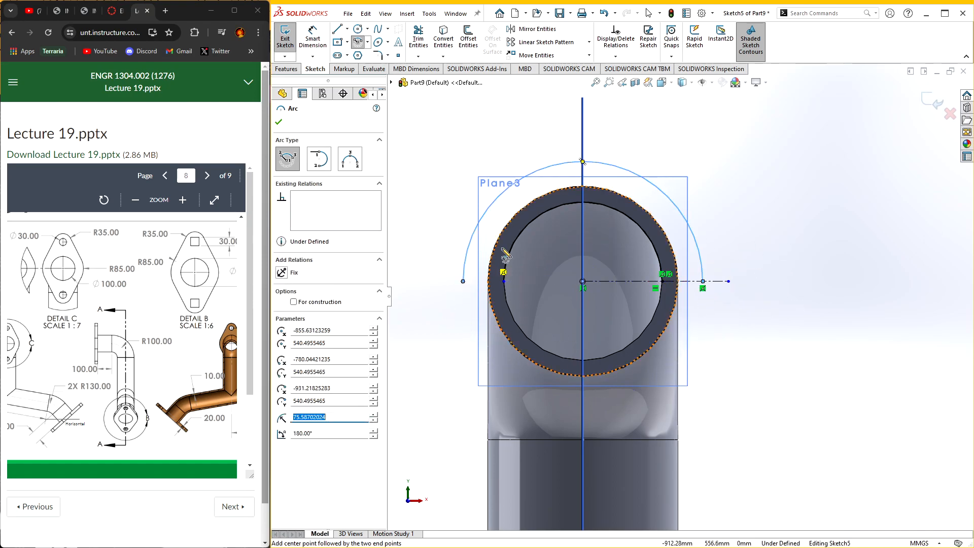
{"action": "key", "text": "Escape"}
- Dimension the outer arc with a radius of 85 mm
{"action": "left_click", "coordinate": [322, 40]}
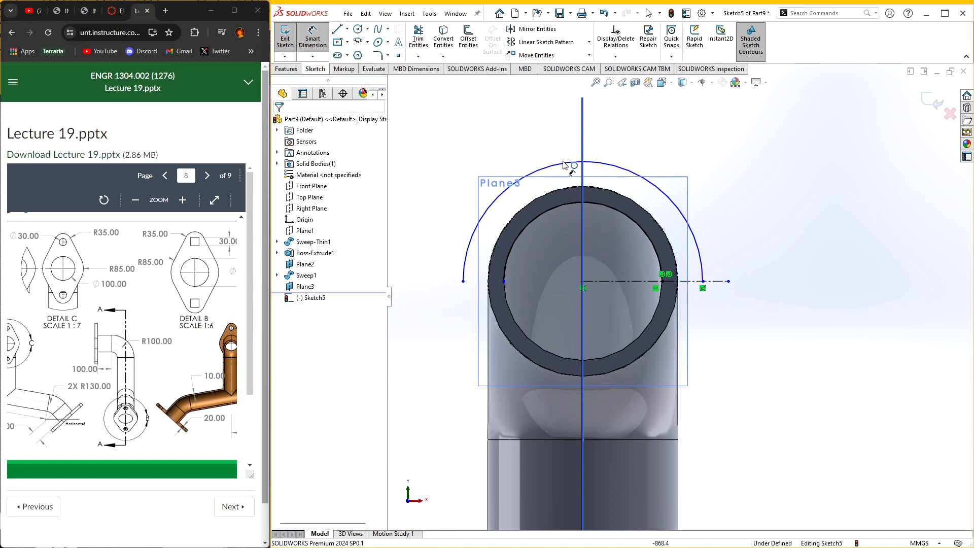
{"action": "left_click", "coordinate": [563, 165]}
{"action": "left_click", "coordinate": [458, 201]}
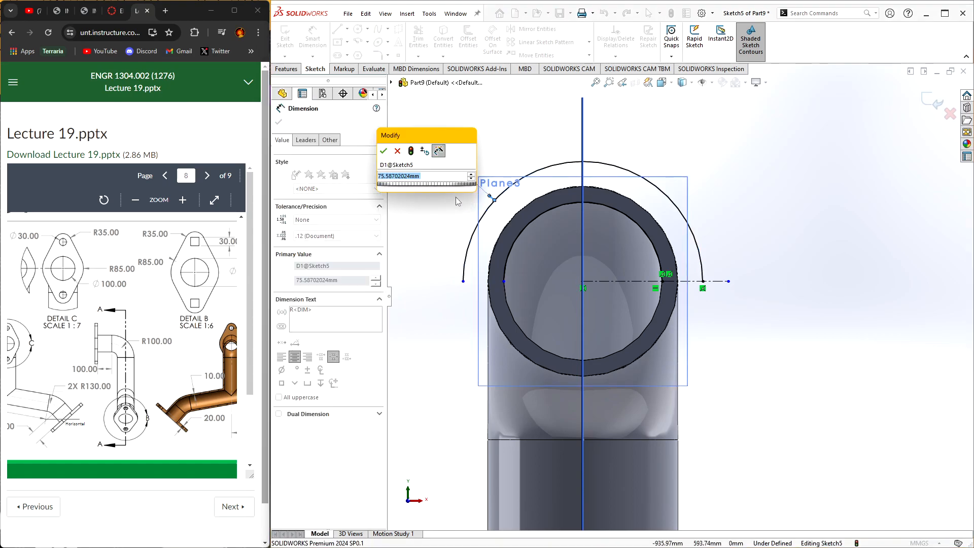
{"action": "type", "text": "85"}
{"action": "key", "text": "Return"}
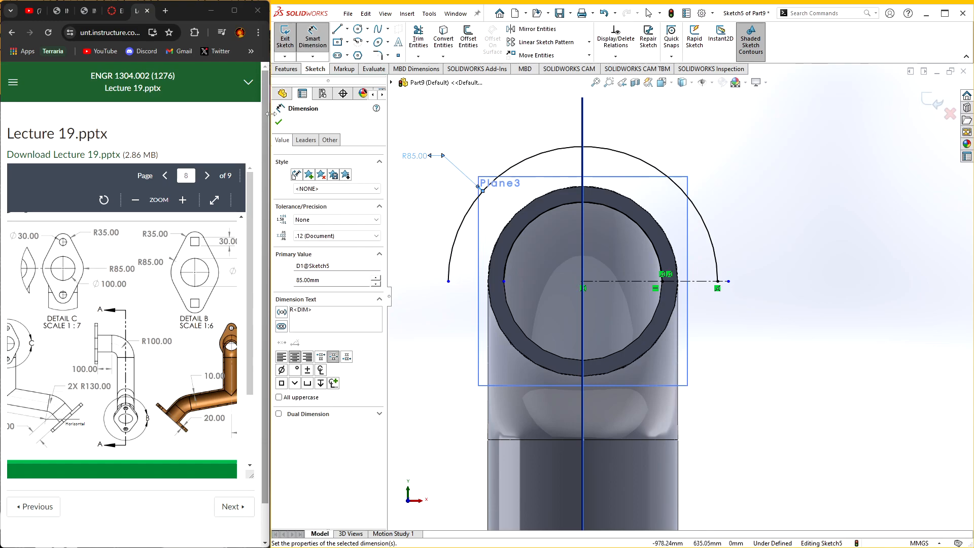
{"action": "key", "text": "Escape"}
- Sketch a circle about 26 mm in diameter above the outer arc, vertically in line with the pipe's centre
{"action": "left_click", "coordinate": [358, 29]}
{"action": "scroll", "coordinate": [681, 296], "scroll_direction": "up", "scroll_amount": 2}
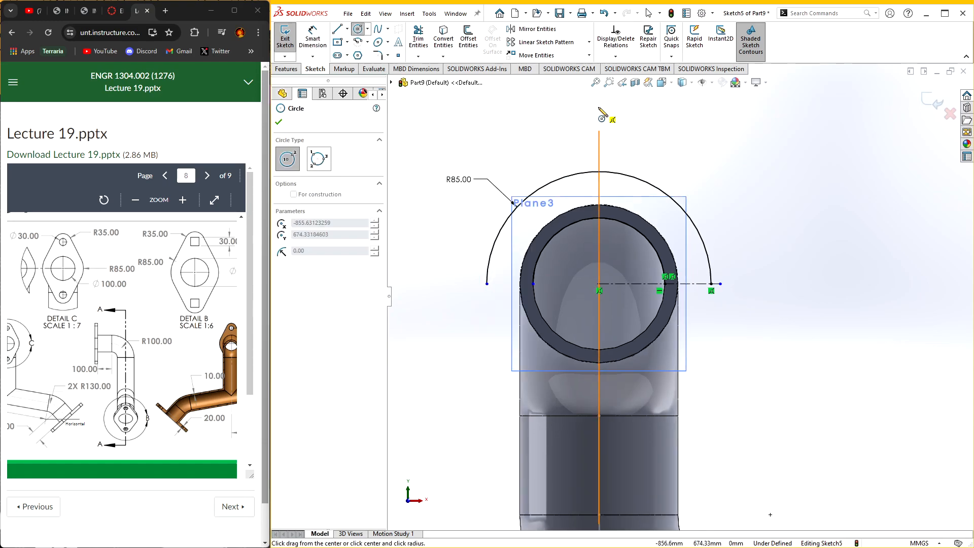
{"action": "left_click_drag", "start_coordinate": [599, 108], "coordinate": [616, 107]}
{"action": "key", "text": "Escape"}
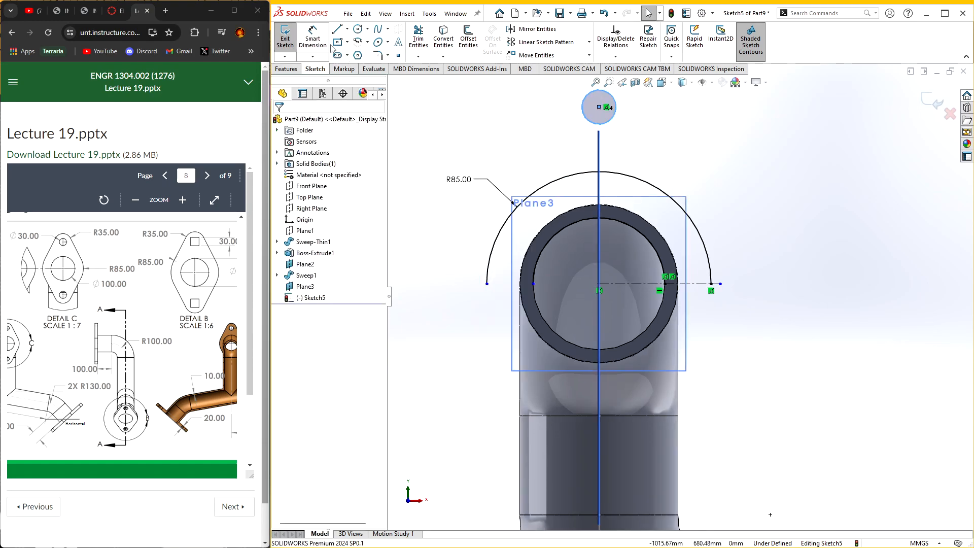
- Dimension the circle above the arc with a diameter of 70 mm
{"action": "left_click", "coordinate": [313, 38]}
{"action": "left_click", "coordinate": [584, 101]}
{"action": "left_click", "coordinate": [515, 111]}
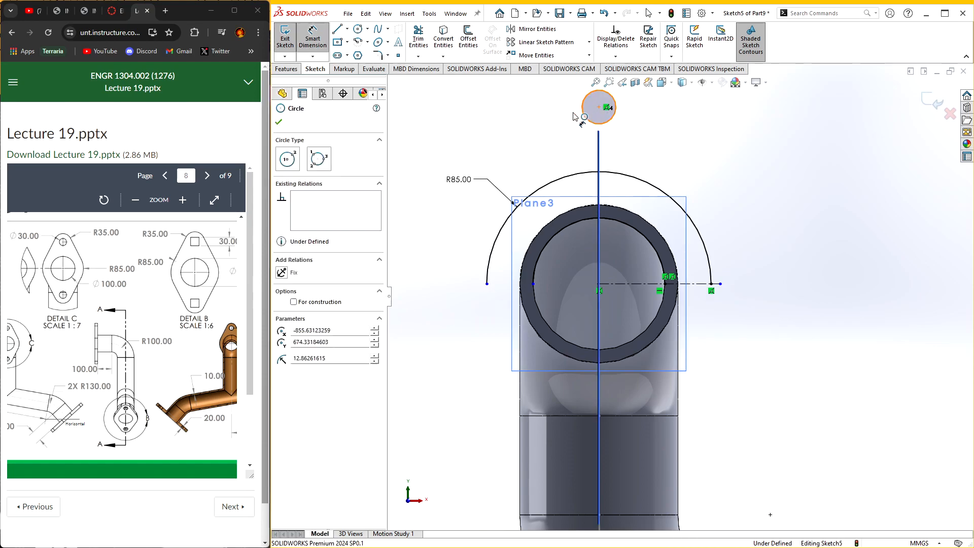
{"action": "type", "text": "70"}
{"action": "key", "text": "Return"}
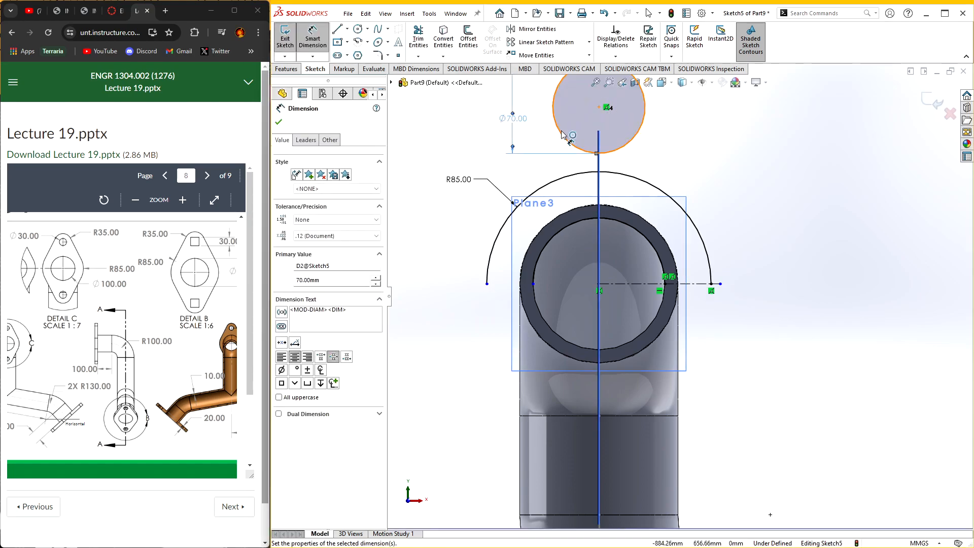
{"action": "left_click", "coordinate": [278, 122]}
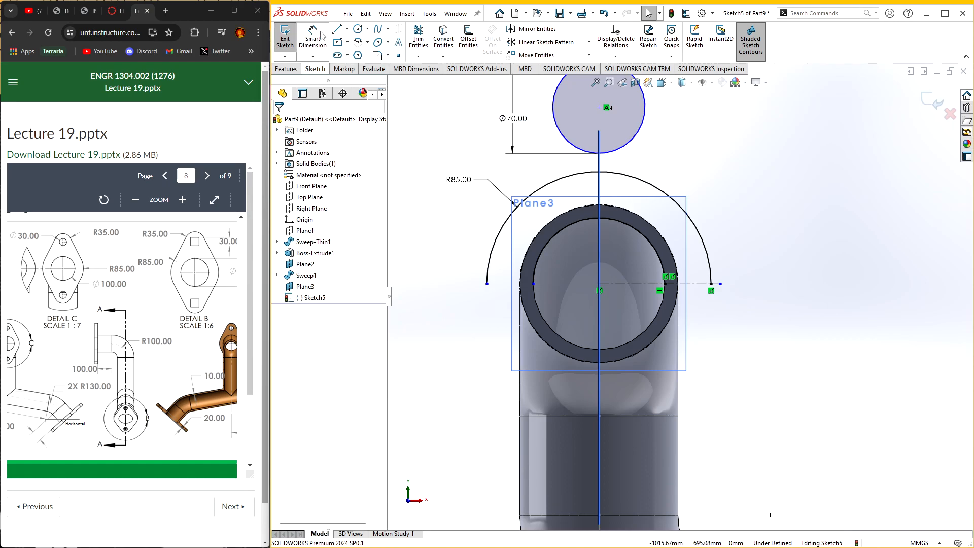
- Dimension the vertical distance between the 70 mm circle's centre and the pipe opening's centre as 120 mm
{"action": "left_click", "coordinate": [598, 111]}
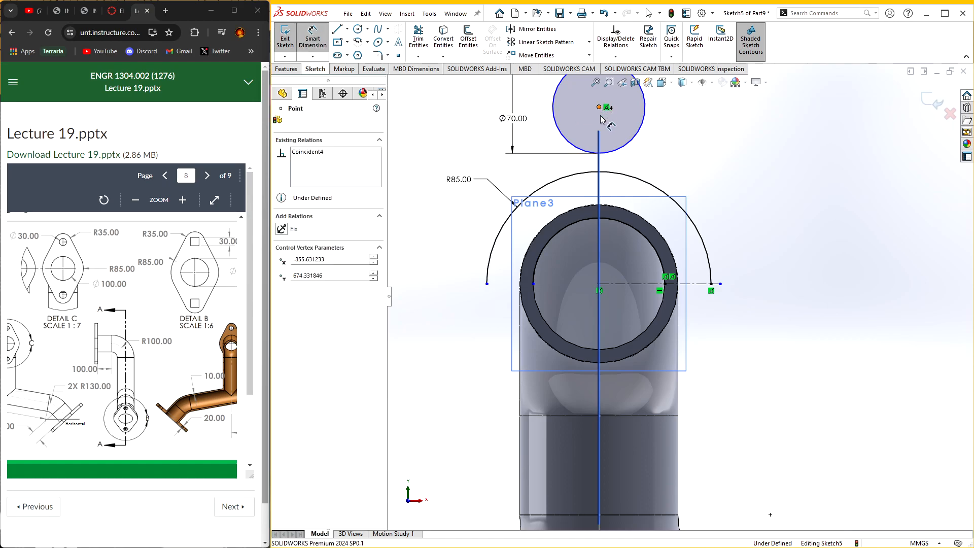
{"action": "left_click", "coordinate": [599, 284]}
{"action": "left_click", "coordinate": [414, 226]}
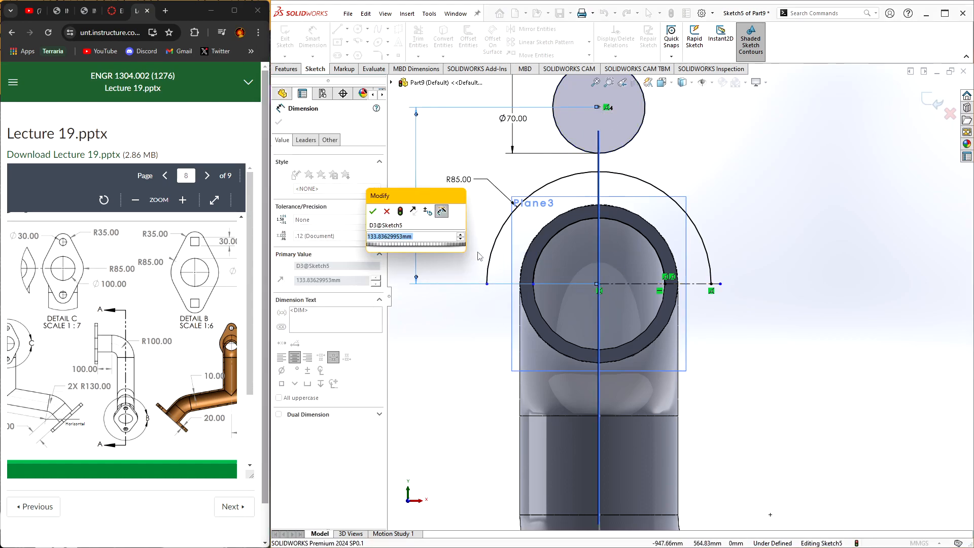
{"action": "type", "text": "110"}
{"action": "key", "text": "Return"}
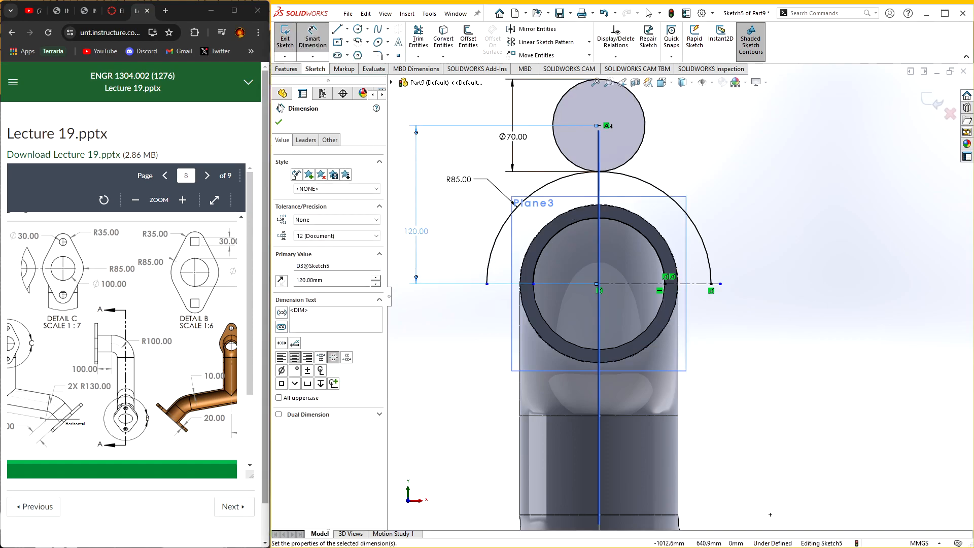
{"action": "left_click", "coordinate": [278, 122]}
- Draw a tangent line on each side joining the 85 mm radius arc to the 70 mm circle
{"action": "left_click", "coordinate": [337, 29]}
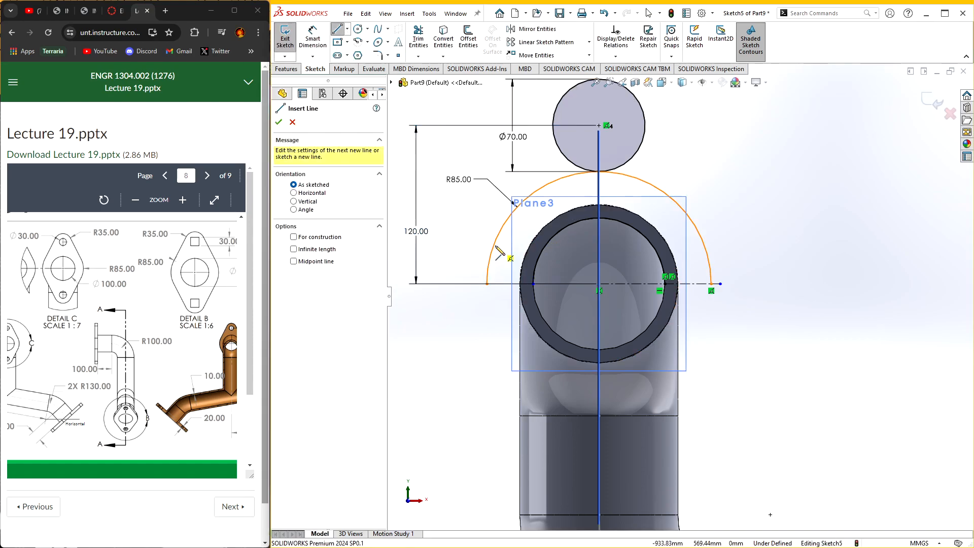
{"action": "left_click", "coordinate": [499, 233]}
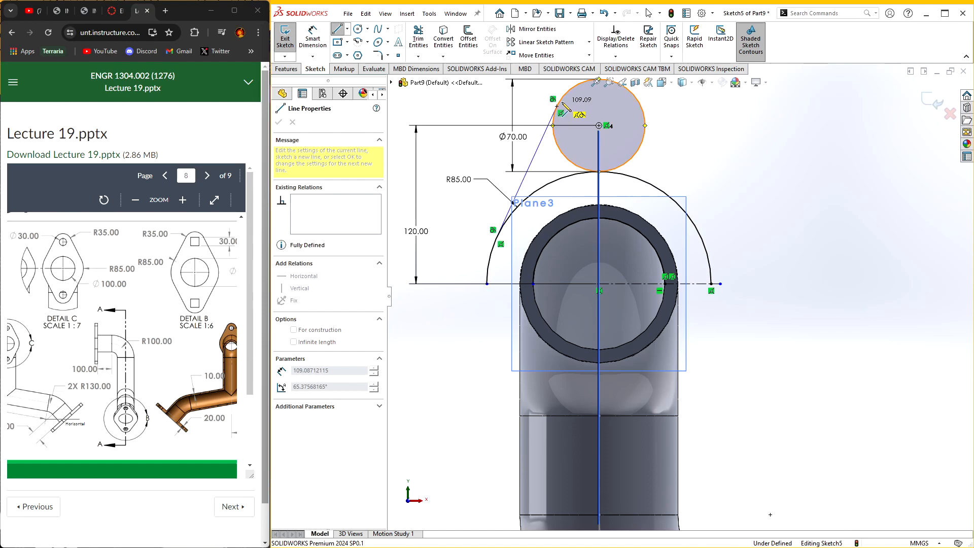
{"action": "left_click", "coordinate": [557, 106]}
{"action": "key", "text": "Escape"}
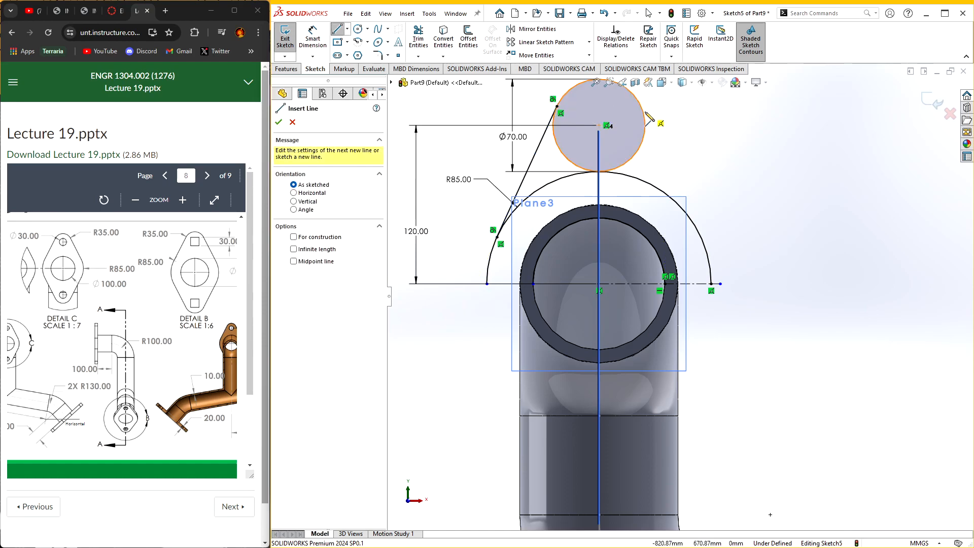
{"action": "left_click", "coordinate": [645, 121]}
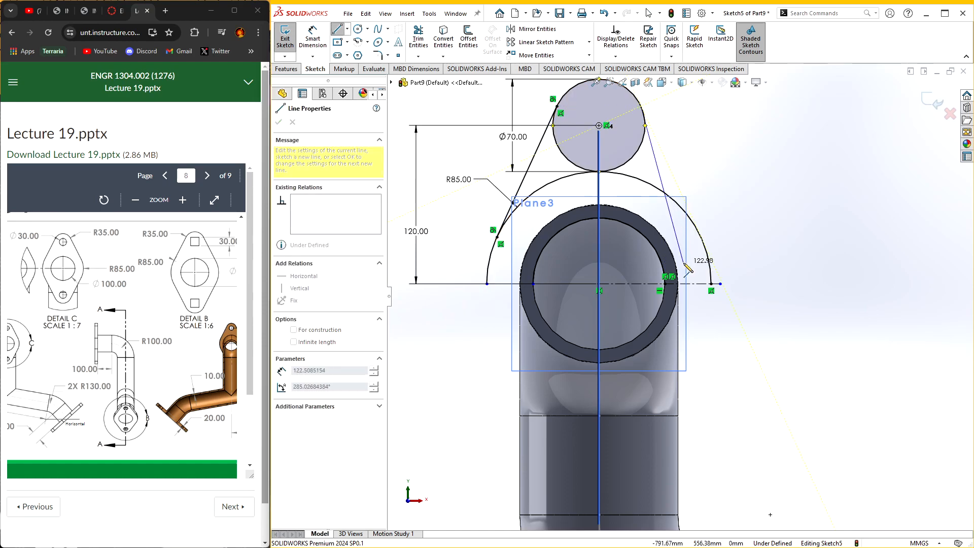
{"action": "key", "text": "Escape"}
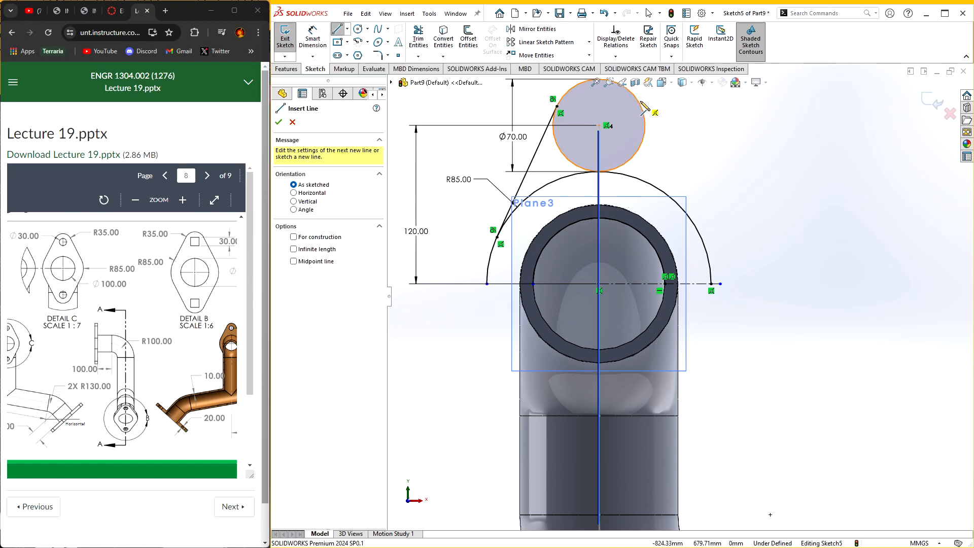
{"action": "left_click", "coordinate": [643, 115]}
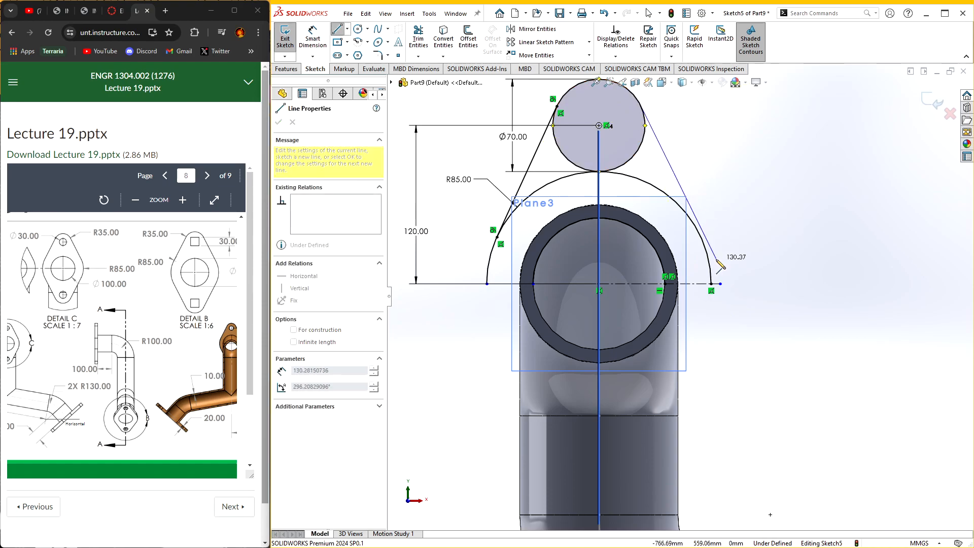
{"action": "left_click", "coordinate": [702, 237]}
{"action": "key", "text": "Escape"}
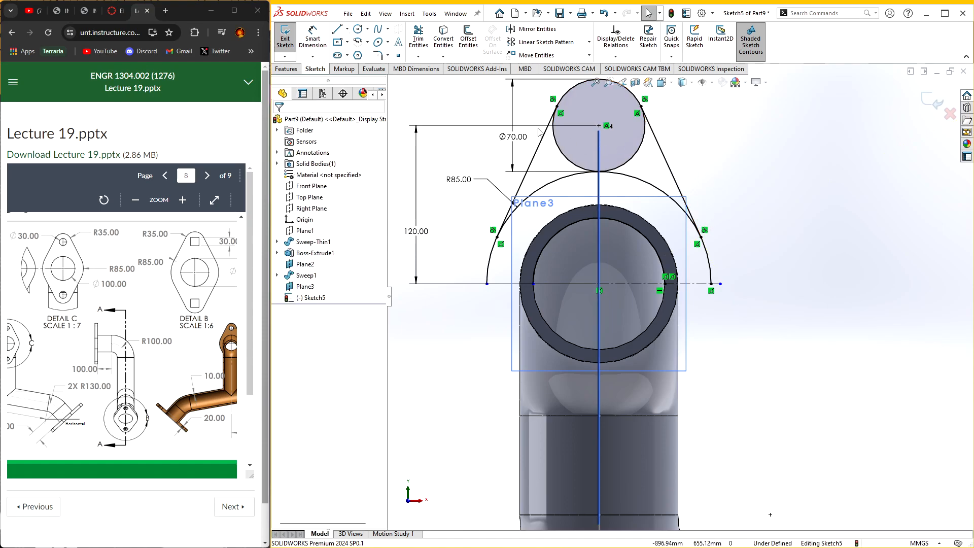
- Trim away the lower part of the 70 mm circle and the section of the 85 mm arc between the tangent lines
{"action": "left_click", "coordinate": [418, 39]}
{"action": "mouse_move", "coordinate": [569, 145]}
{"action": "left_mouse_down"}
{"action": "mouse_move", "coordinate": [580, 190]}
{"action": "mouse_move", "coordinate": [604, 151]}
{"action": "left_mouse_up"}
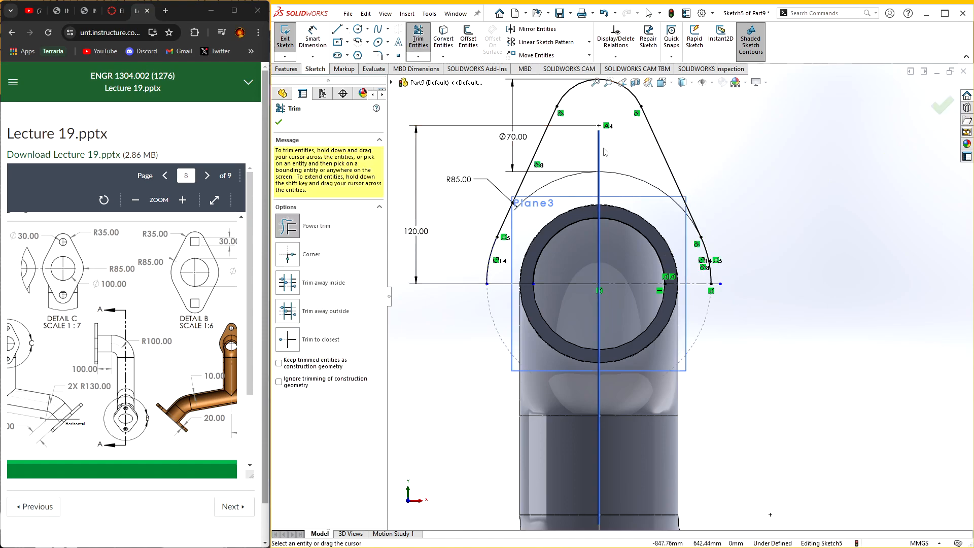
{"action": "left_click", "coordinate": [278, 122]}
- Sketch a hole circle about 31 mm in diameter, concentric with the flange's rounded upper end
{"action": "left_click", "coordinate": [358, 29]}
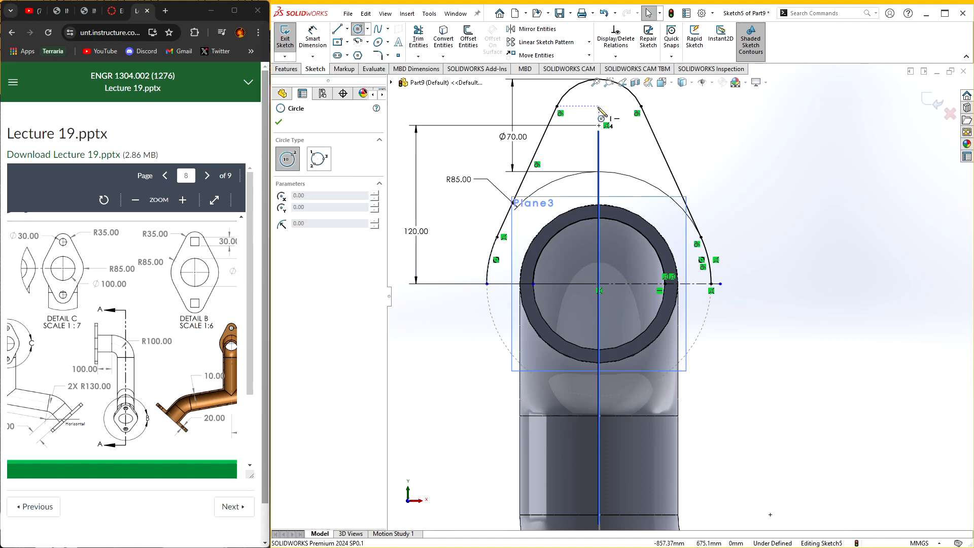
{"action": "left_click", "coordinate": [600, 125]}
{"action": "left_click", "coordinate": [614, 111]}
{"action": "left_click", "coordinate": [278, 122]}
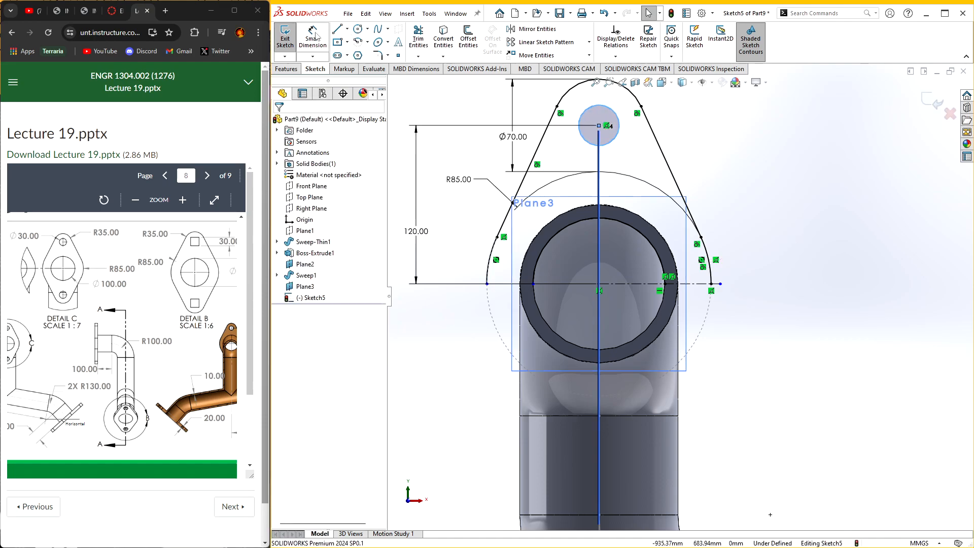
- Dimension the hole circle with a diameter of 30 mm
{"action": "left_click", "coordinate": [312, 39]}
{"action": "left_click", "coordinate": [615, 115]}
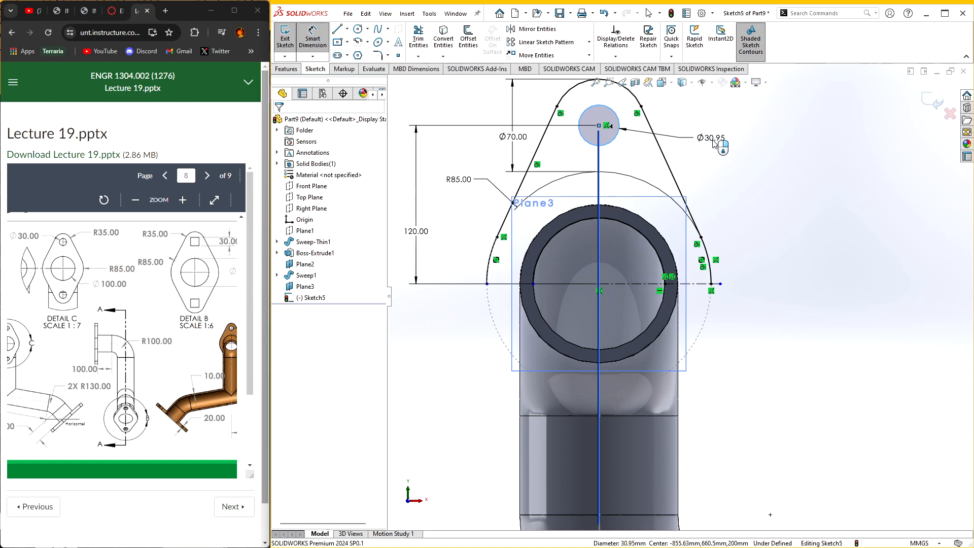
{"action": "left_click", "coordinate": [657, 133]}
{"action": "type", "text": "30"}
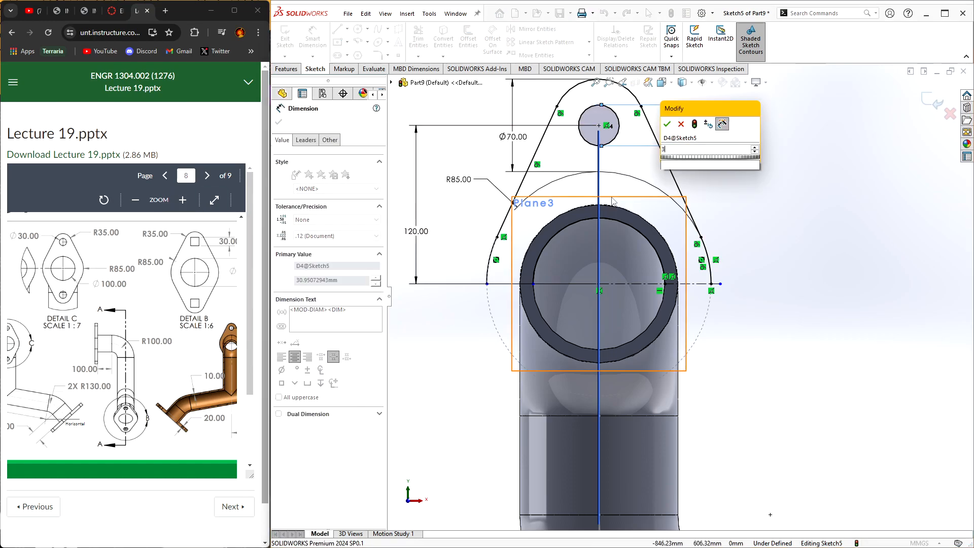
{"action": "key", "text": "Return"}
{"action": "left_click", "coordinate": [279, 122]}
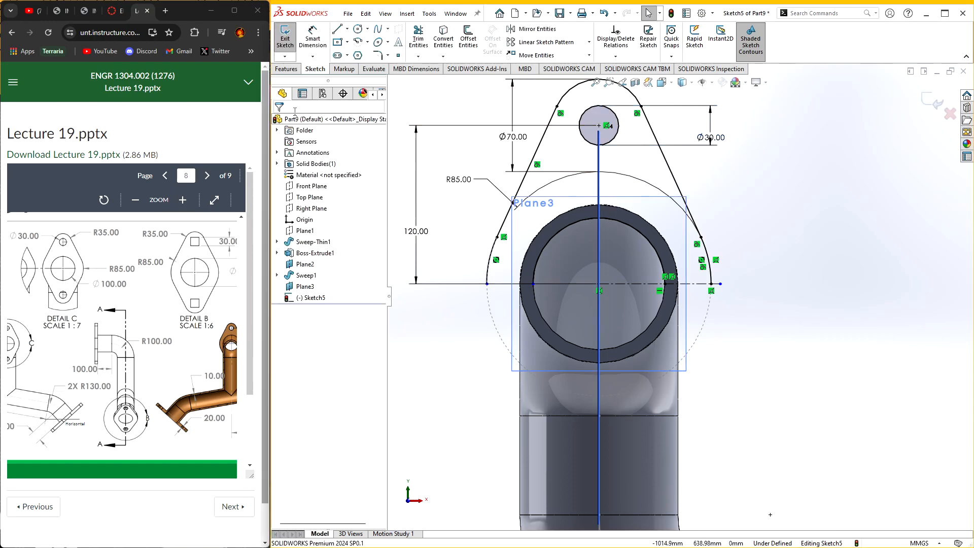
- Mirror the flange's upper outline, bolt hole and arcs about the horizontal centerline, leaving the centerline itself out of the mirrored entities
{"action": "left_click", "coordinate": [538, 29]}
{"action": "key", "text": "z"}
{"action": "left_click_drag", "start_coordinate": [505, 120], "coordinate": [708, 287]}
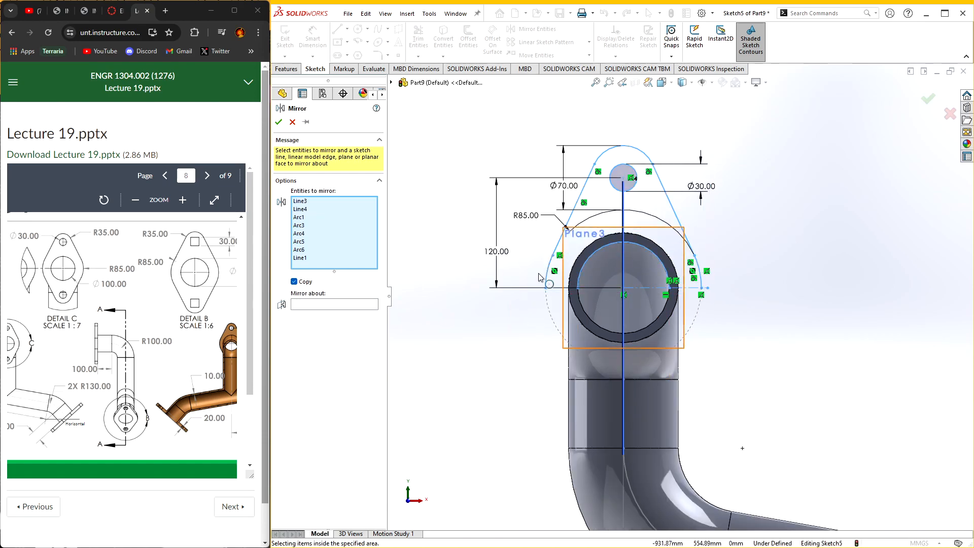
{"action": "left_click", "coordinate": [693, 288]}
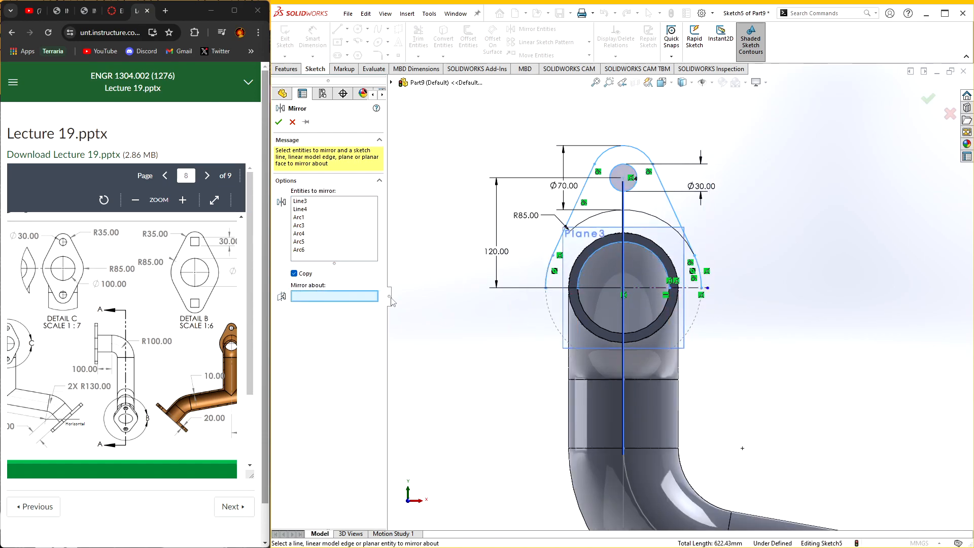
{"action": "left_click", "coordinate": [330, 296]}
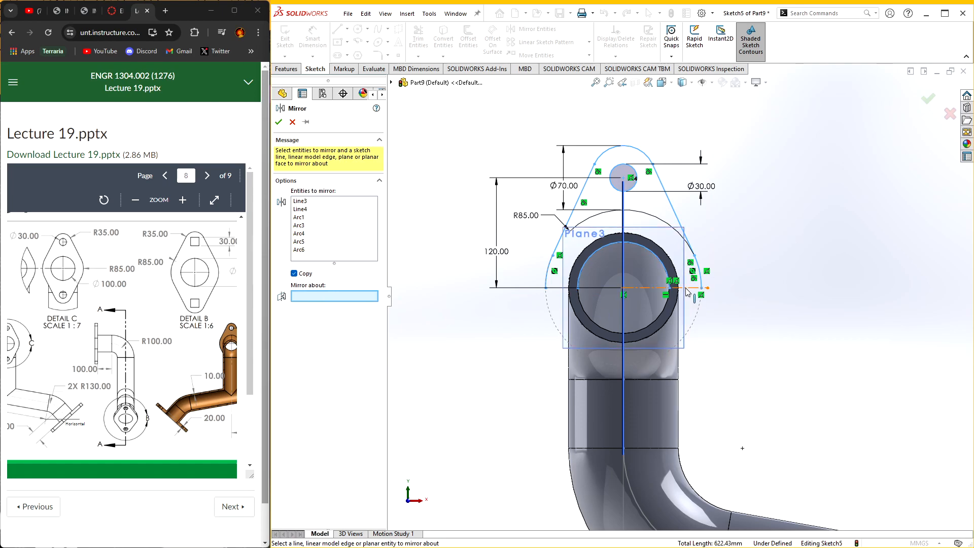
{"action": "left_click", "coordinate": [278, 122]}
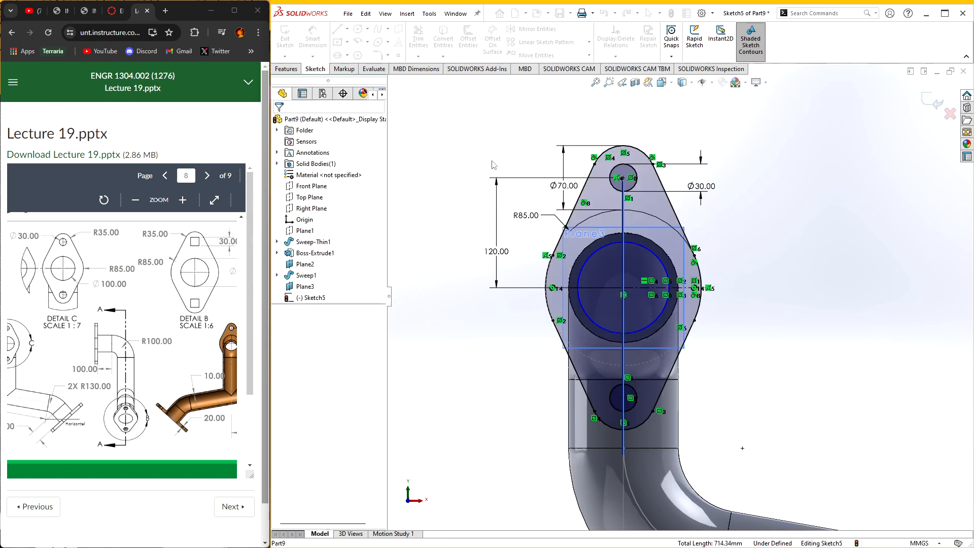
- Dimension the flange's central bore circle with a diameter of 100 mm
{"action": "left_click", "coordinate": [664, 254]}
{"action": "left_click", "coordinate": [767, 256]}
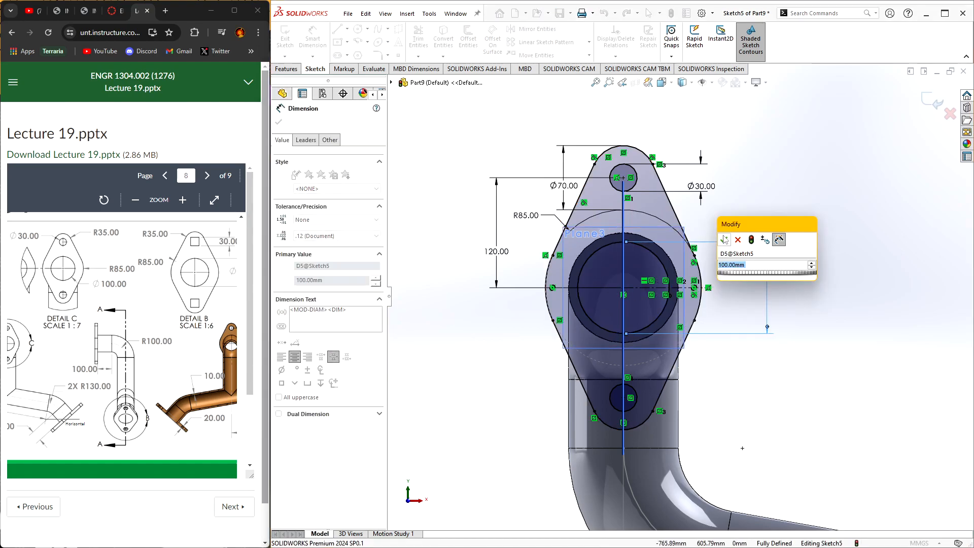
{"action": "left_click", "coordinate": [724, 239]}
{"action": "left_click", "coordinate": [771, 189]}
- Extrude the flange sketch 20 mm outward from the upper bend's open end, checking the thickness against the lecture drawing
{"action": "middle_click_drag", "start_coordinate": [805, 220], "coordinate": [758, 232]}
{"action": "scroll", "coordinate": [766, 253], "scroll_direction": "up", "scroll_amount": 1}
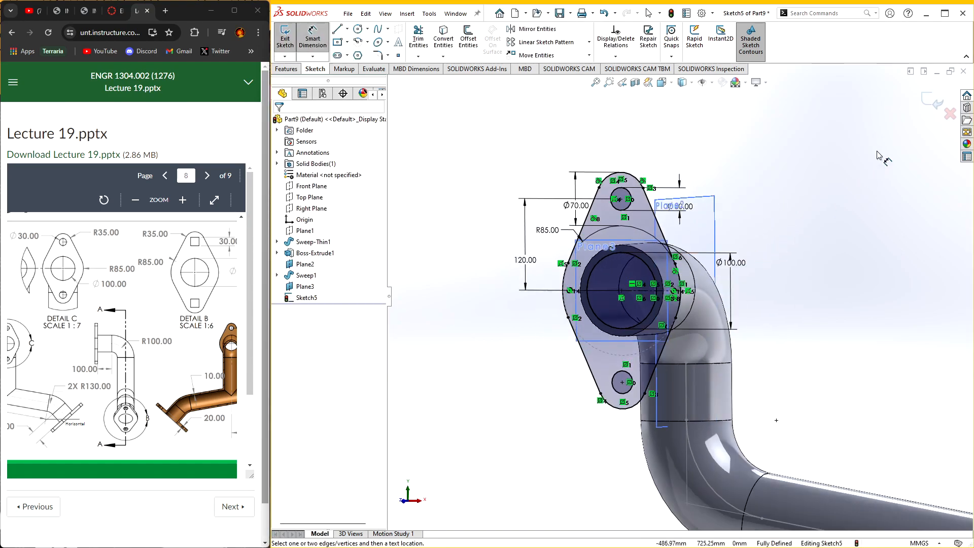
{"action": "middle_click_drag", "start_coordinate": [879, 155], "coordinate": [827, 147]}
{"action": "left_click", "coordinate": [287, 69]}
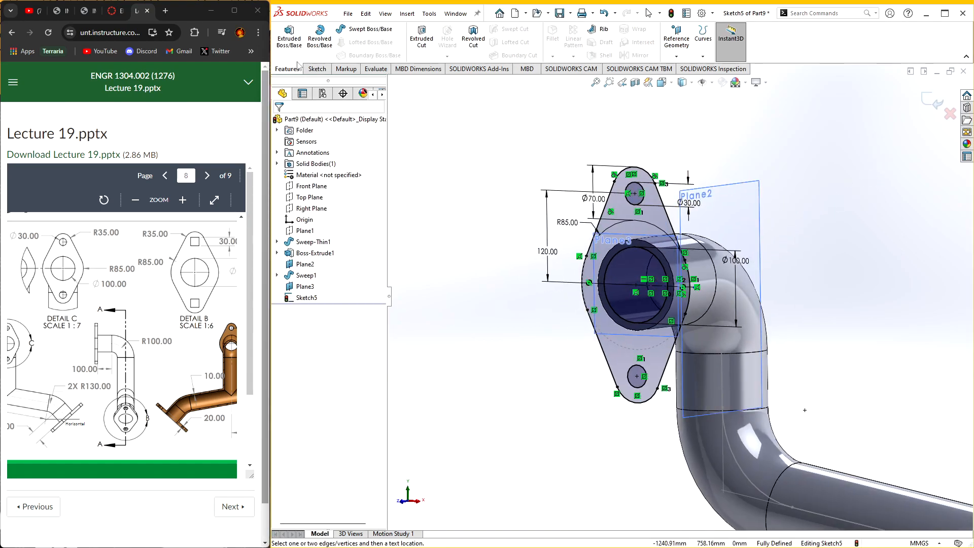
{"action": "left_click", "coordinate": [293, 45]}
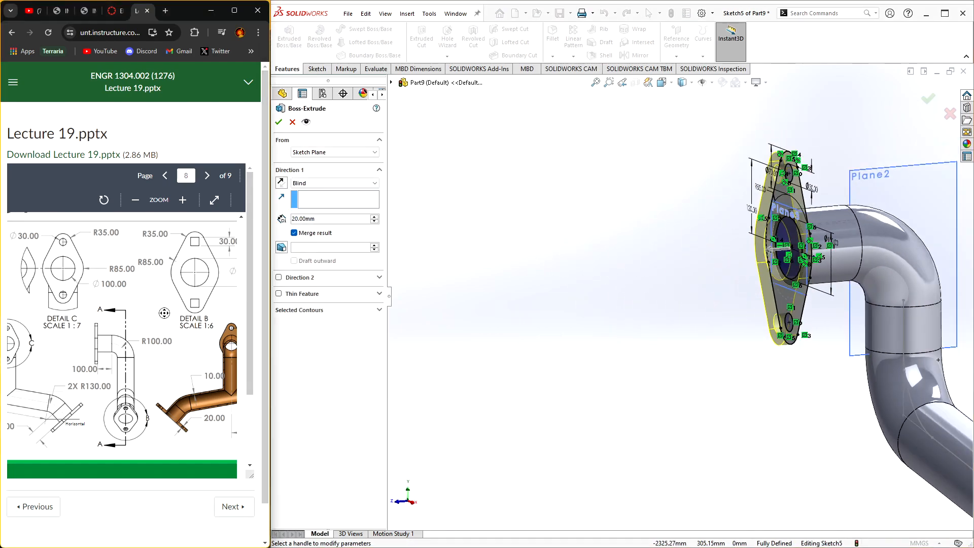
{"action": "scroll", "coordinate": [150, 335], "scroll_direction": "down", "scroll_amount": 1}
{"action": "scroll", "coordinate": [150, 336], "scroll_direction": "down", "scroll_amount": 1}
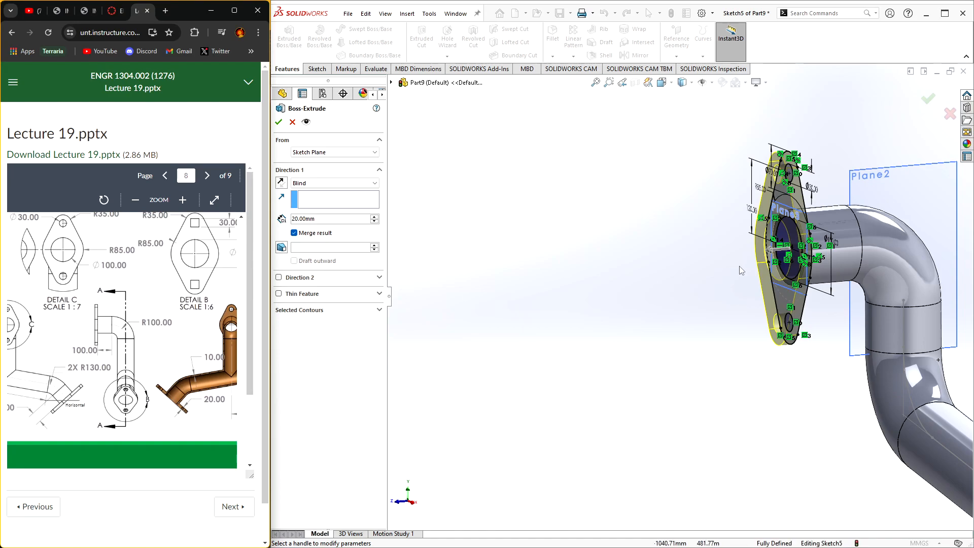
{"action": "middle_click", "coordinate": [147, 350]}
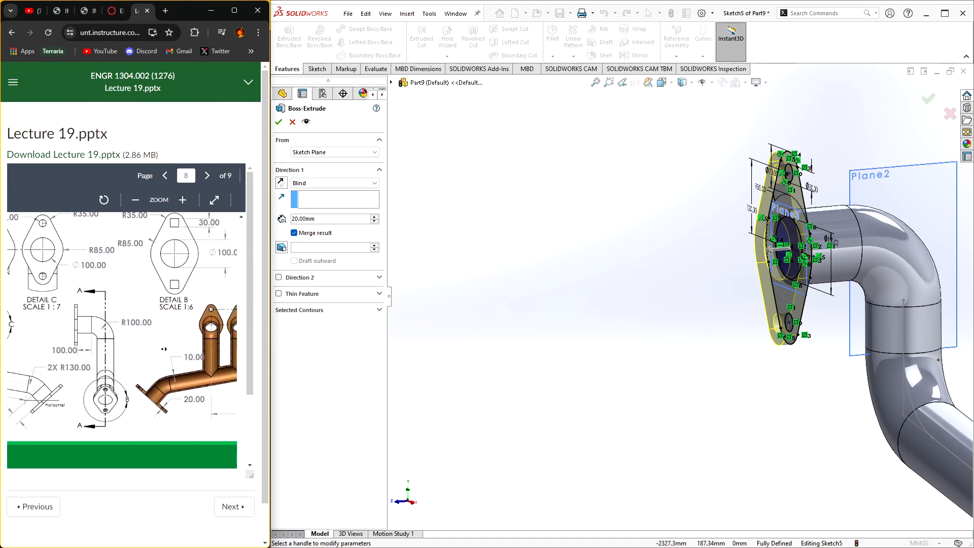
{"action": "middle_click", "coordinate": [140, 353]}
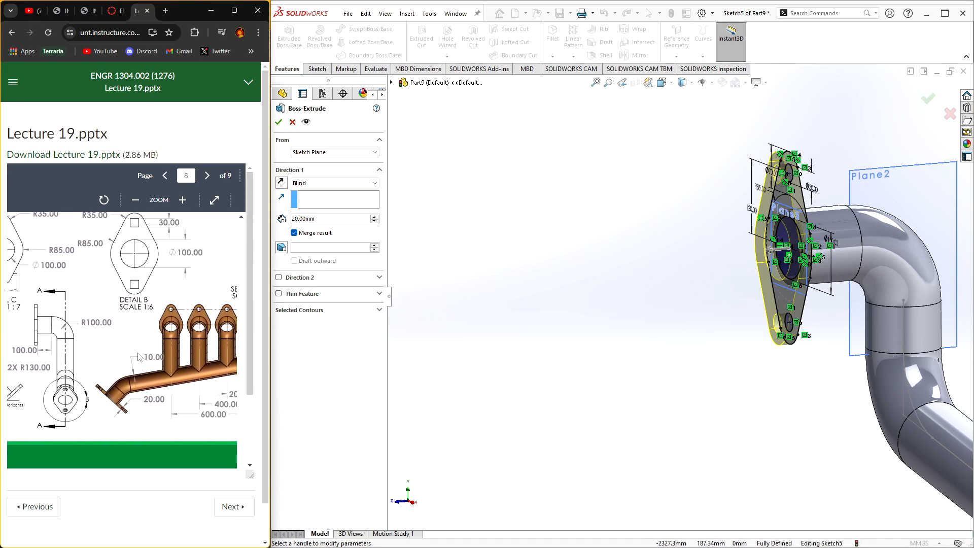
{"action": "middle_click", "coordinate": [111, 347]}
{"action": "left_click", "coordinate": [278, 122]}
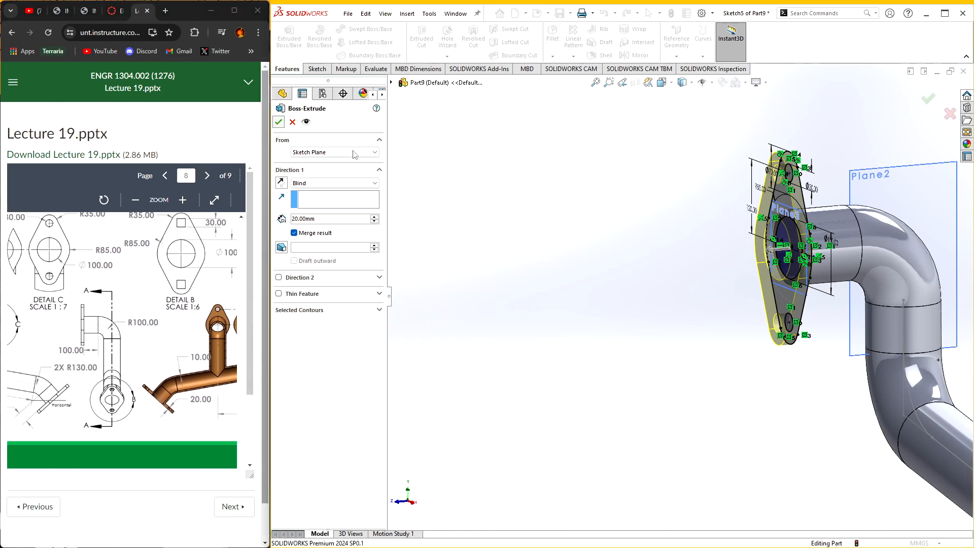
- Create a reference plane parallel to the Top Plane through the path sketch point at the upper bend's joint
{"action": "middle_click_drag", "start_coordinate": [624, 282], "coordinate": [755, 280]}
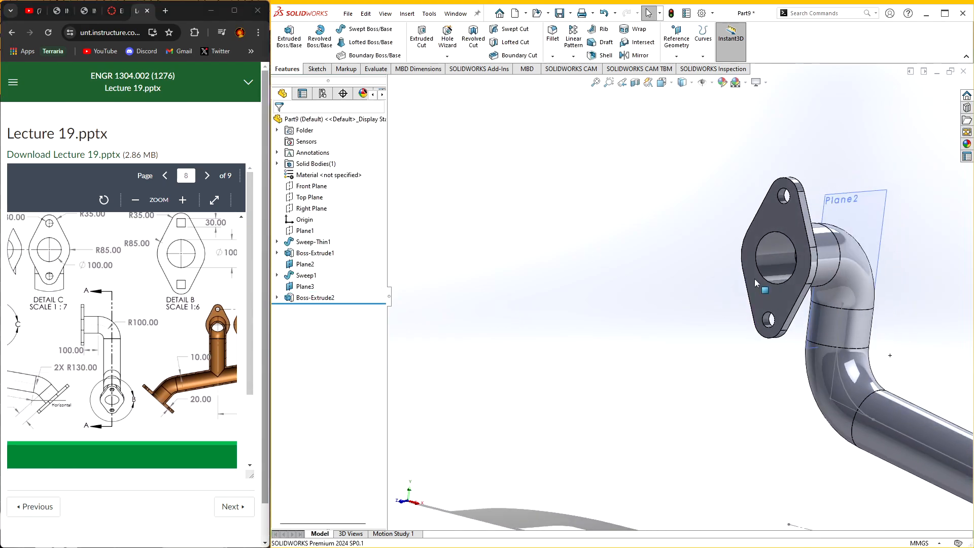
{"action": "middle_click_drag", "start_coordinate": [853, 262], "coordinate": [616, 316]}
{"action": "scroll", "coordinate": [612, 260], "scroll_direction": "up", "scroll_amount": 1}
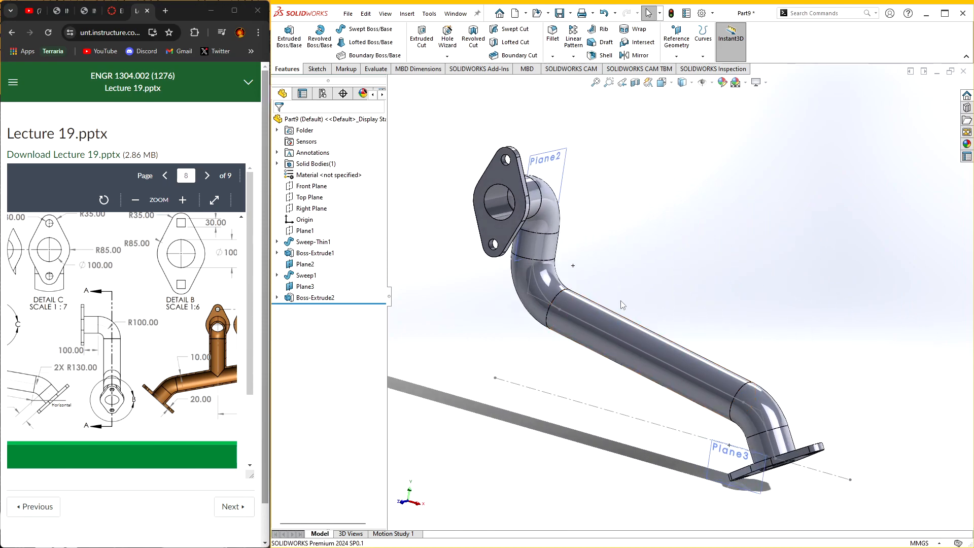
{"action": "scroll", "coordinate": [229, 351], "scroll_direction": "right", "scroll_amount": 2}
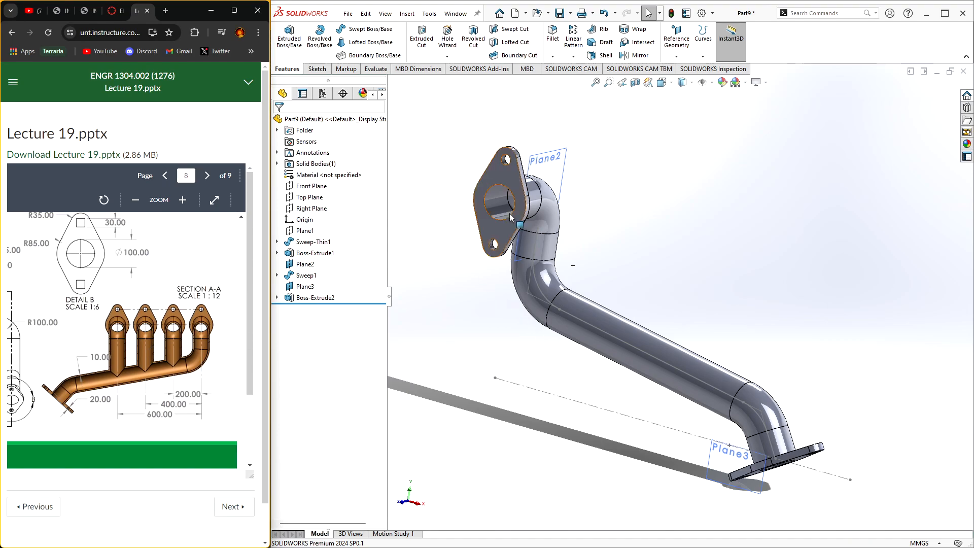
{"action": "left_click", "coordinate": [677, 57]}
{"action": "left_click", "coordinate": [691, 72]}
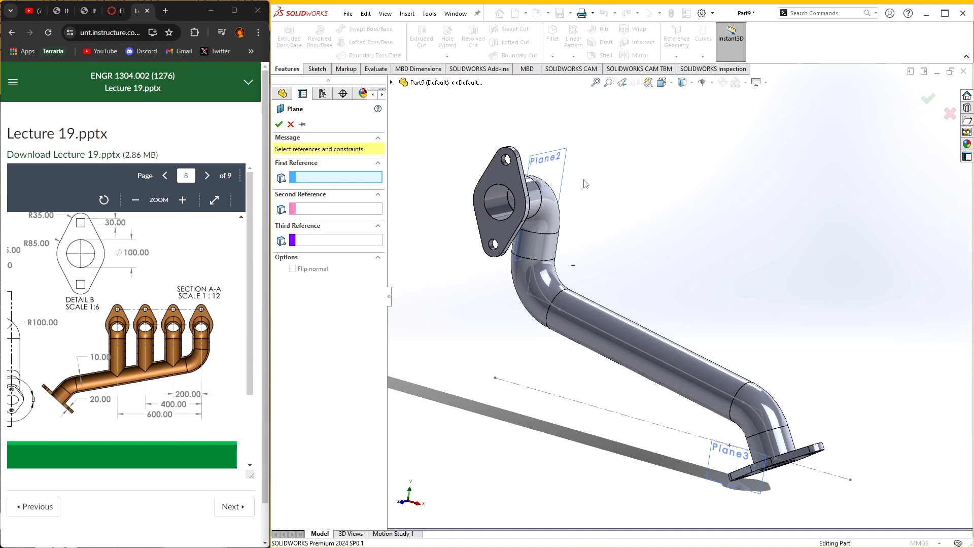
{"action": "left_click", "coordinate": [538, 231]}
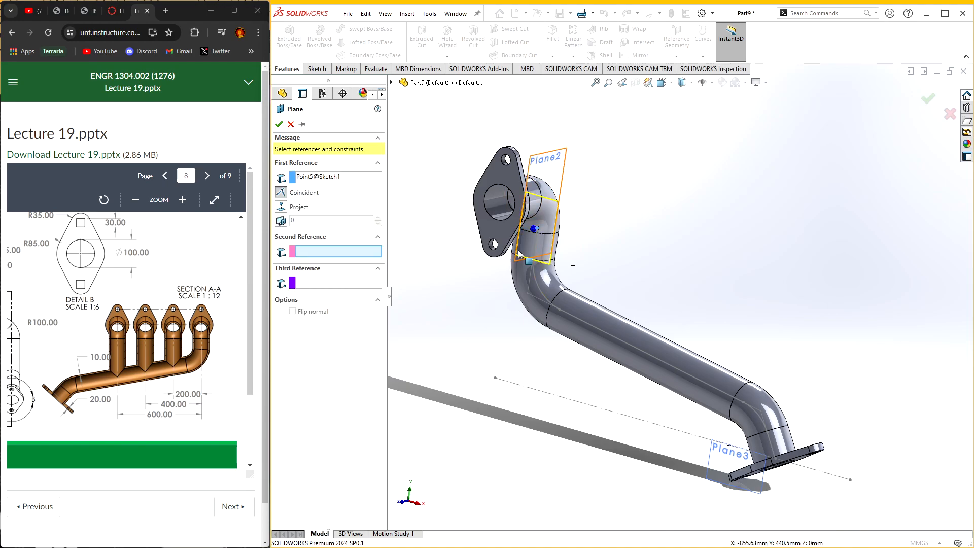
{"action": "left_click", "coordinate": [392, 82]}
{"action": "left_click", "coordinate": [432, 162]}
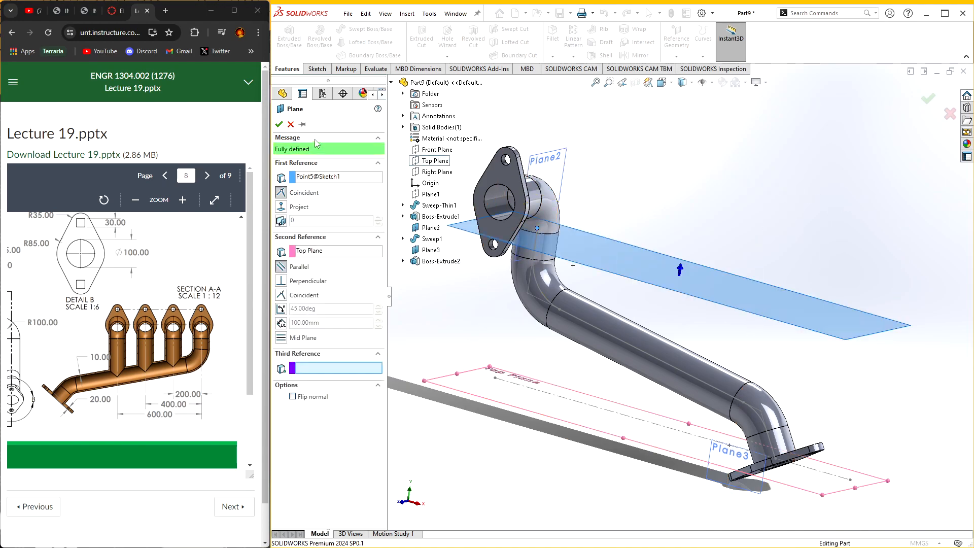
{"action": "left_click", "coordinate": [278, 124]}
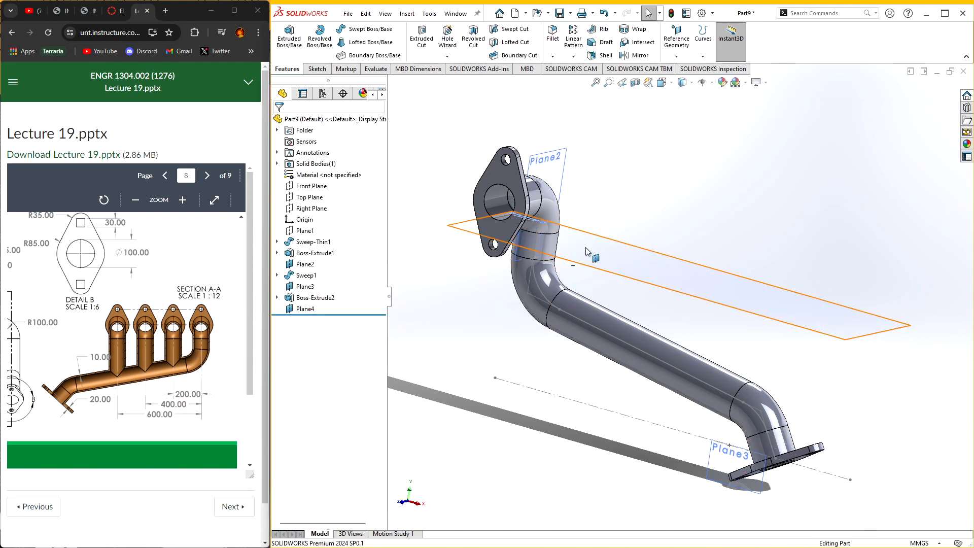
- On the new plane, sketch two concentric circles about 120 mm and 69 mm in diameter on the main pipe's centerline beside the bend
{"action": "middle_click_drag", "start_coordinate": [670, 302], "coordinate": [663, 373]}
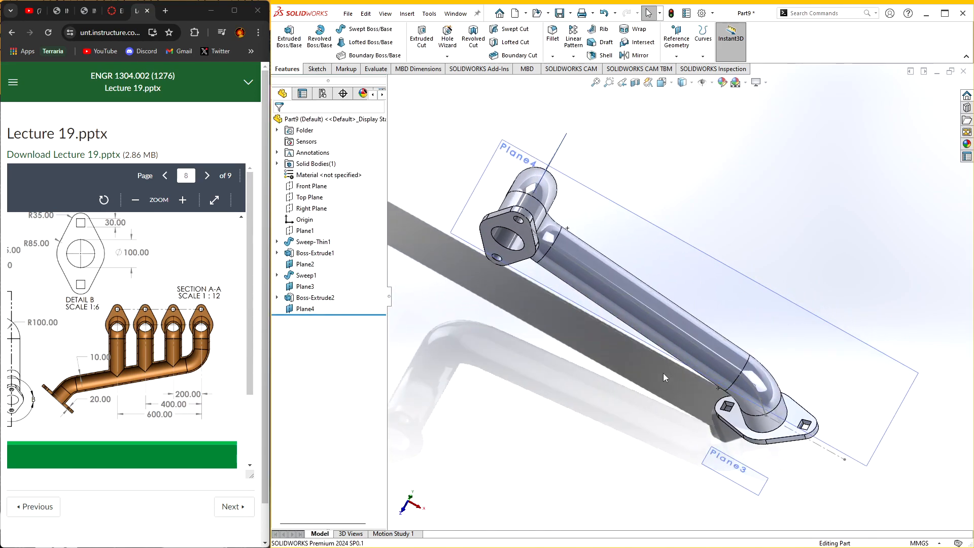
{"action": "right_click", "coordinate": [669, 273]}
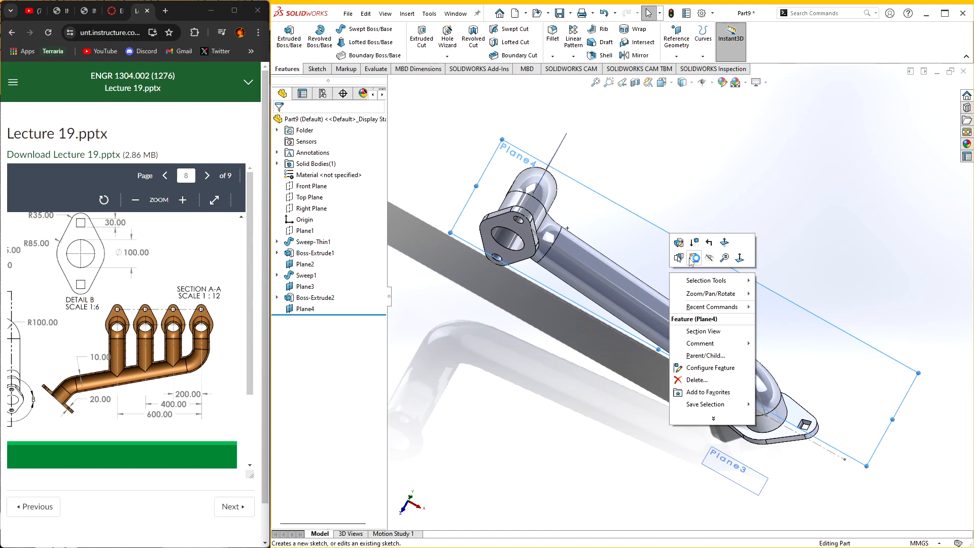
{"action": "left_click", "coordinate": [695, 258]}
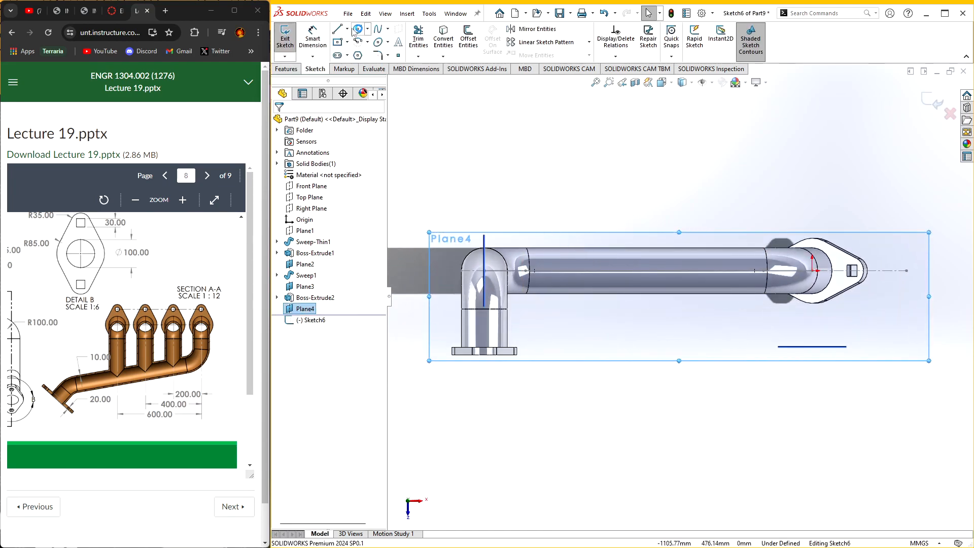
{"action": "left_click", "coordinate": [358, 29]}
{"action": "scroll", "coordinate": [571, 281], "scroll_direction": "down", "scroll_amount": 3}
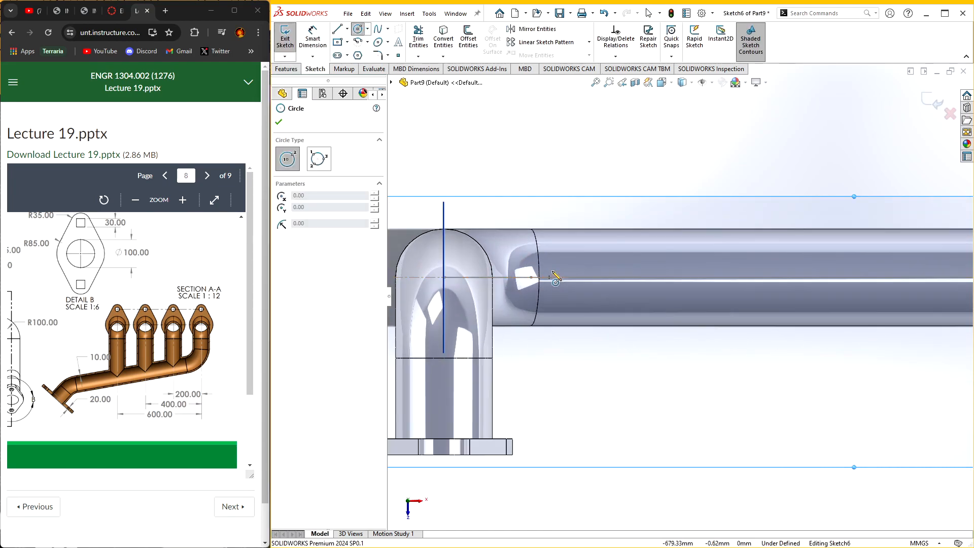
{"action": "left_click", "coordinate": [577, 278]}
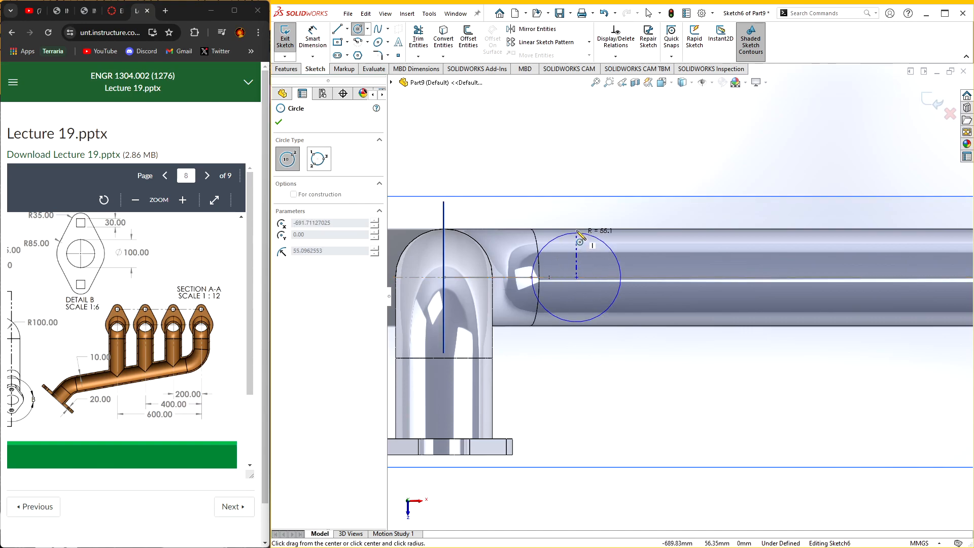
{"action": "left_click", "coordinate": [577, 234]}
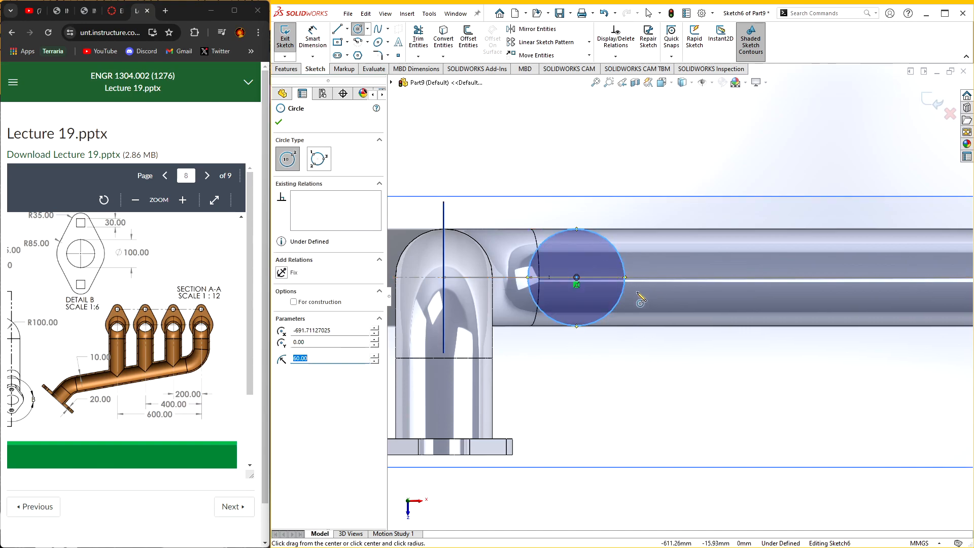
{"action": "left_click", "coordinate": [577, 277]}
{"action": "left_click", "coordinate": [590, 254]}
{"action": "left_click", "coordinate": [279, 123]}
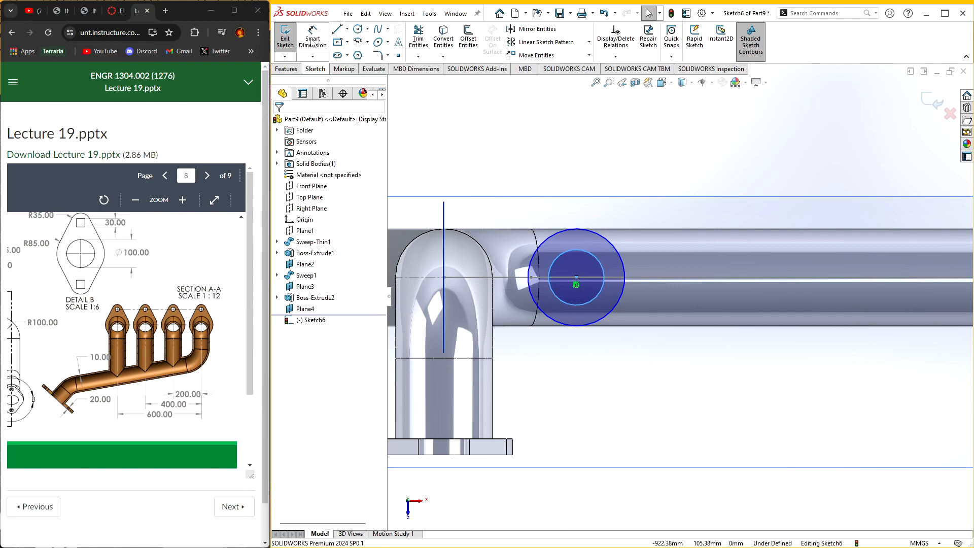
- Dimension the outer circle with a diameter of 120 mm and the inner circle with a diameter of 100 mm
{"action": "left_click", "coordinate": [312, 41]}
{"action": "left_click", "coordinate": [601, 235]}
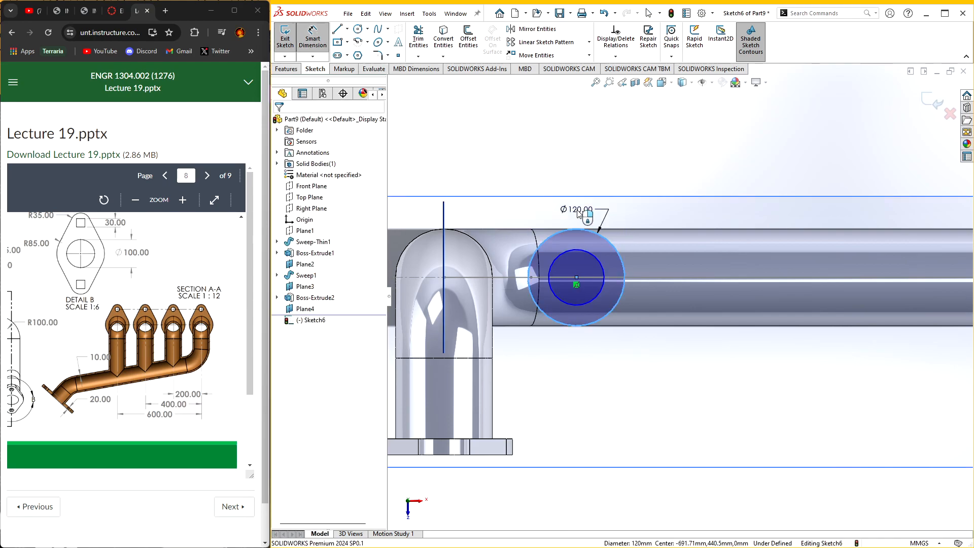
{"action": "left_click", "coordinate": [578, 212]}
{"action": "left_click", "coordinate": [534, 195]}
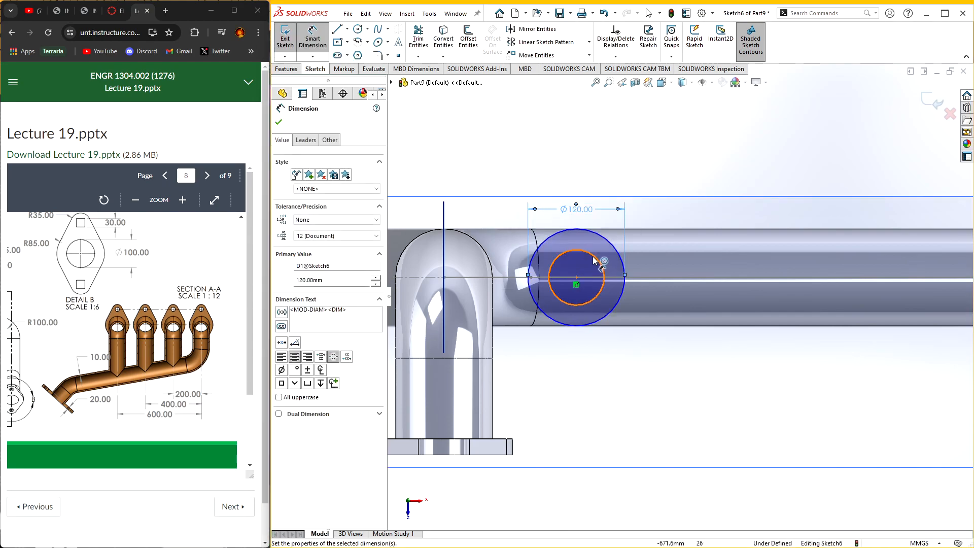
{"action": "left_click", "coordinate": [594, 260]}
{"action": "left_click", "coordinate": [583, 239]}
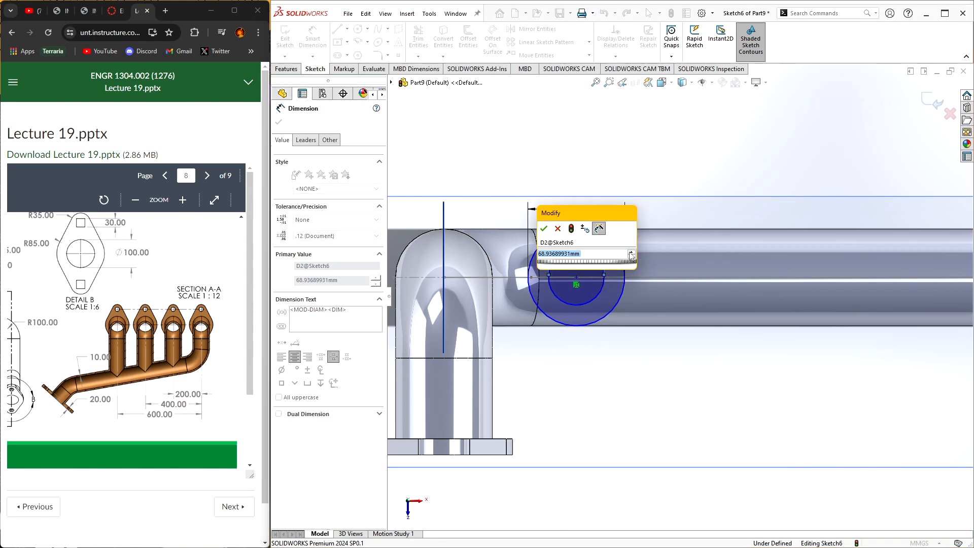
{"action": "type", "text": "100"}
{"action": "key", "text": "Return"}
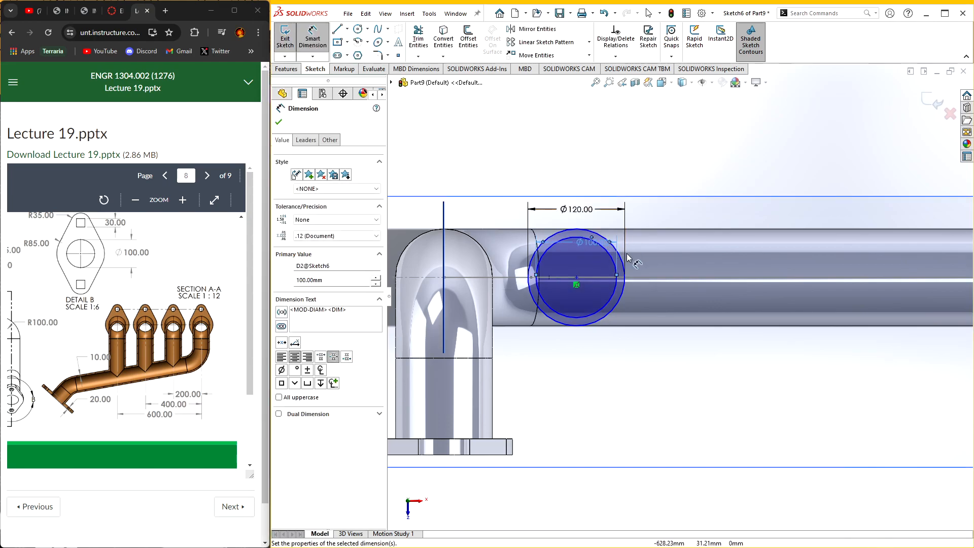
{"action": "left_click", "coordinate": [279, 122]}
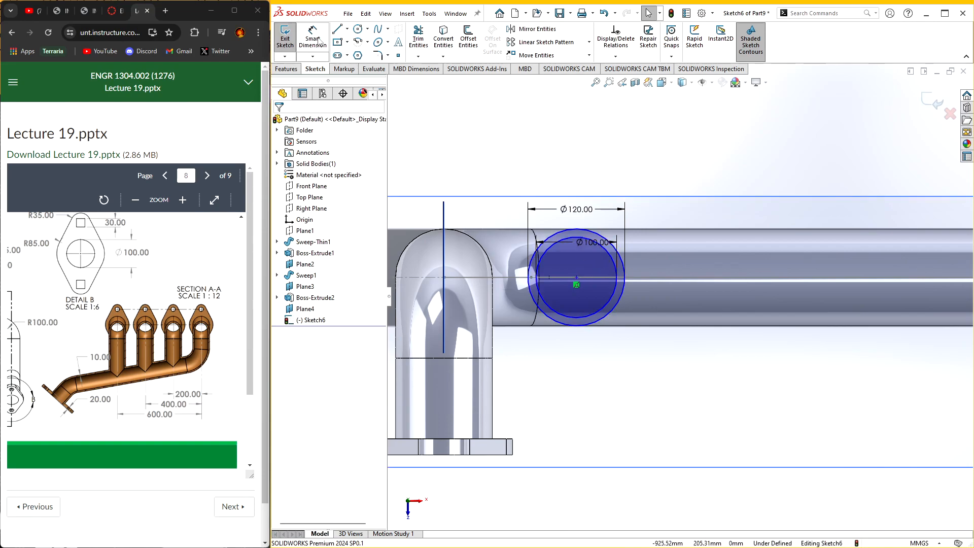
- Pattern both circles linearly along the X-axis with 200 mm spacing and 3 instances
{"action": "left_click", "coordinate": [562, 44]}
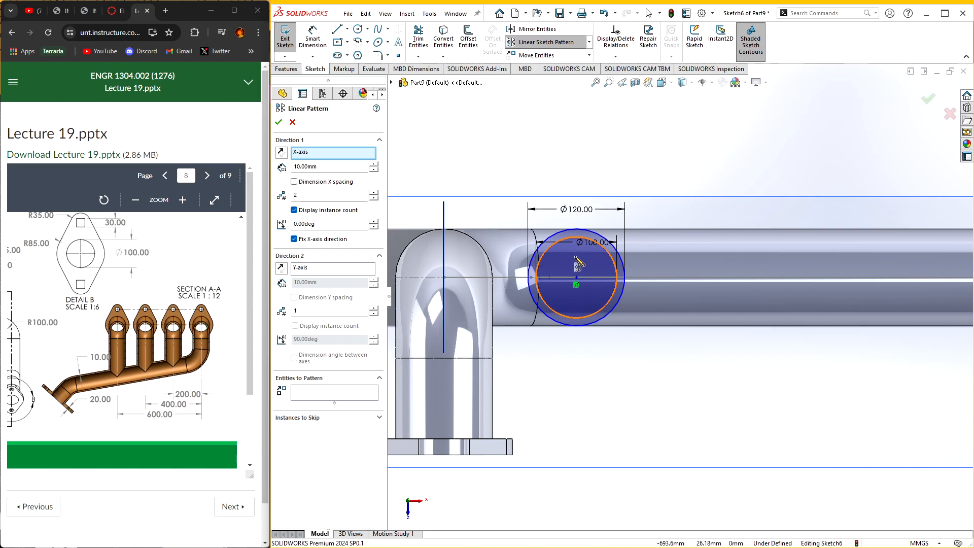
{"action": "left_click", "coordinate": [306, 395]}
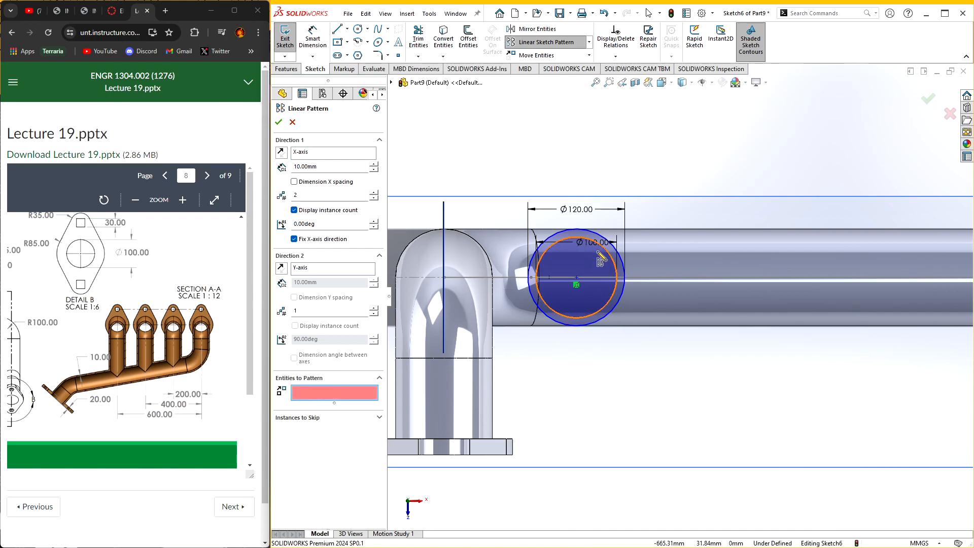
{"action": "left_click", "coordinate": [585, 230]}
{"action": "left_click", "coordinate": [557, 238]}
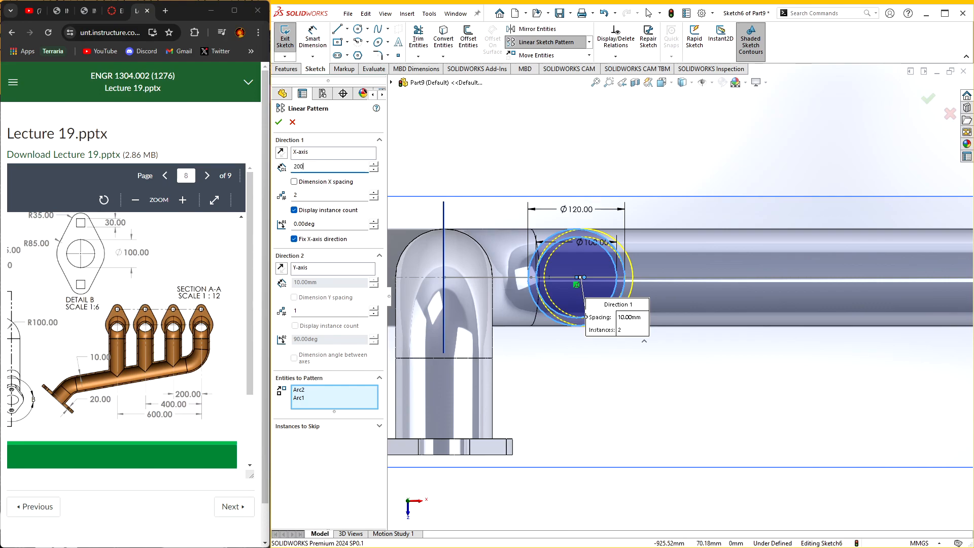
{"action": "type", "text": "200"}
{"action": "key", "text": "Return"}
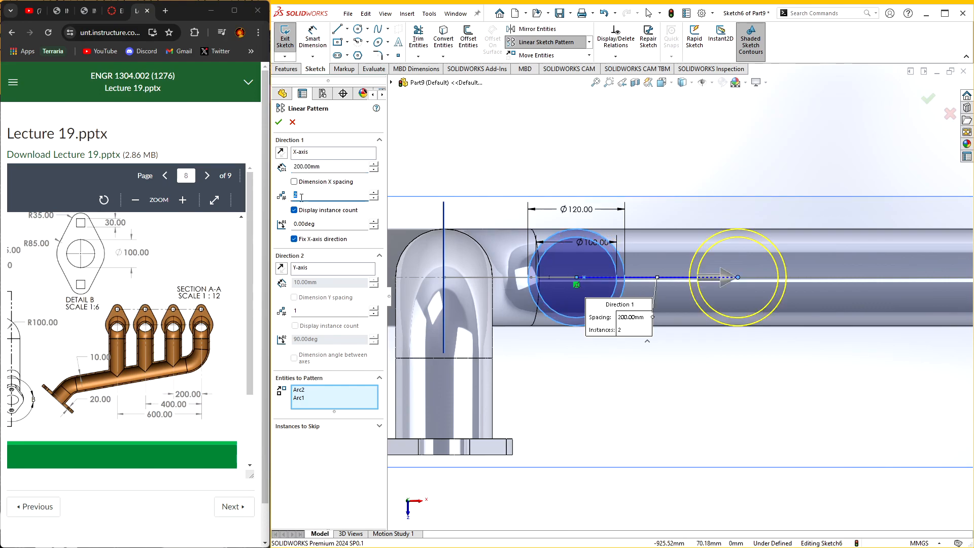
{"action": "type", "text": "3"}
{"action": "scroll", "coordinate": [701, 290], "scroll_direction": "up", "scroll_amount": 3}
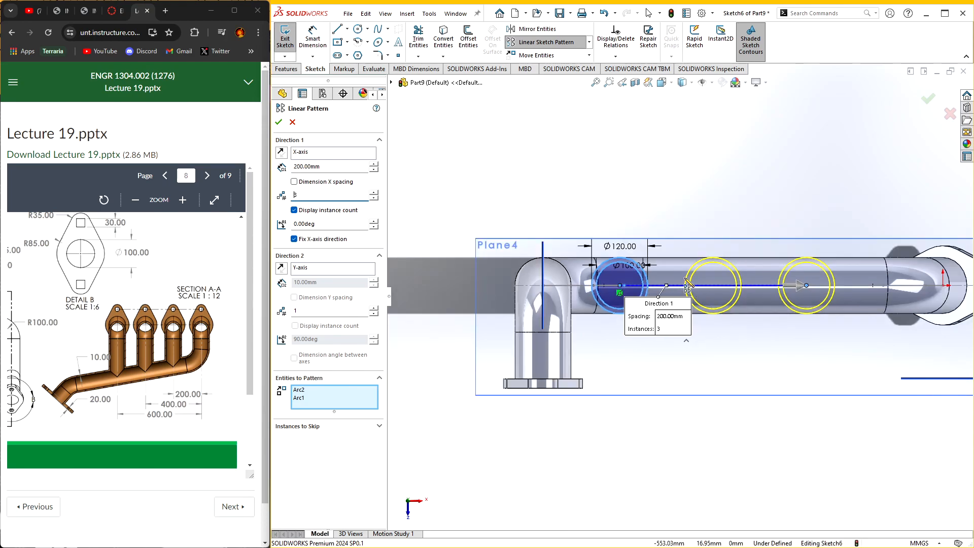
{"action": "left_click", "coordinate": [278, 123]}
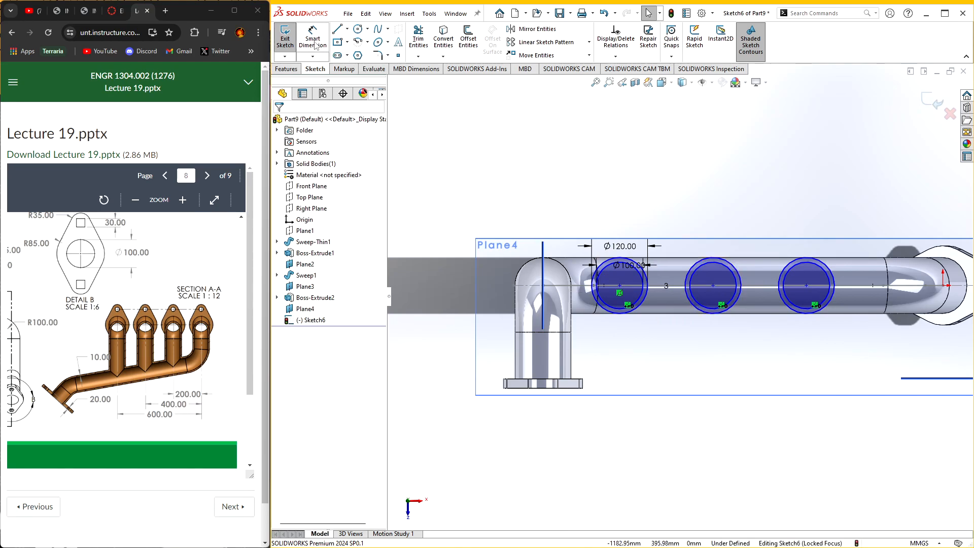
- Dimension the distance from the path point at the upper bend to the first circle pair's center as 200 mm
{"action": "left_click", "coordinate": [314, 45]}
{"action": "left_click", "coordinate": [621, 287]}
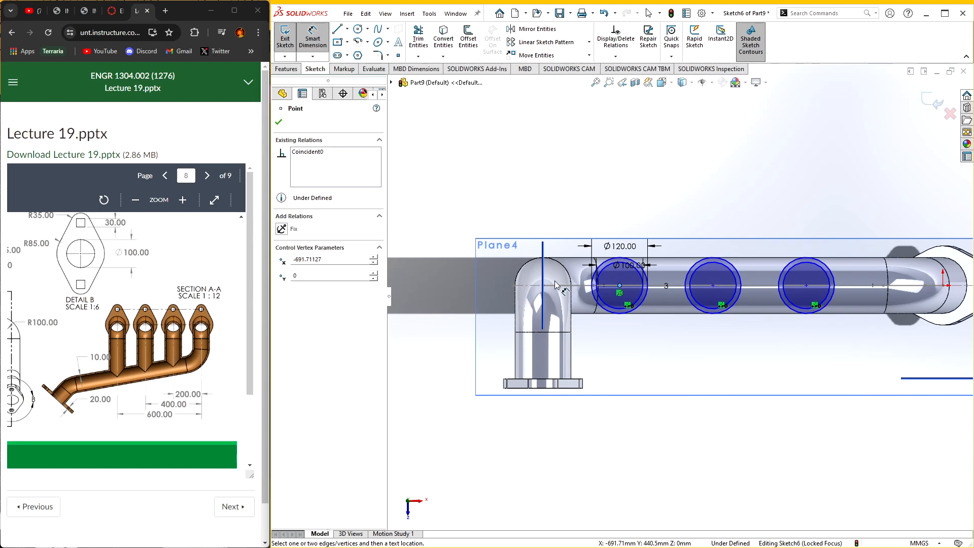
{"action": "scroll", "coordinate": [544, 286], "scroll_direction": "down", "scroll_amount": 3}
{"action": "middle_click_drag", "start_coordinate": [573, 303], "coordinate": [550, 281]}
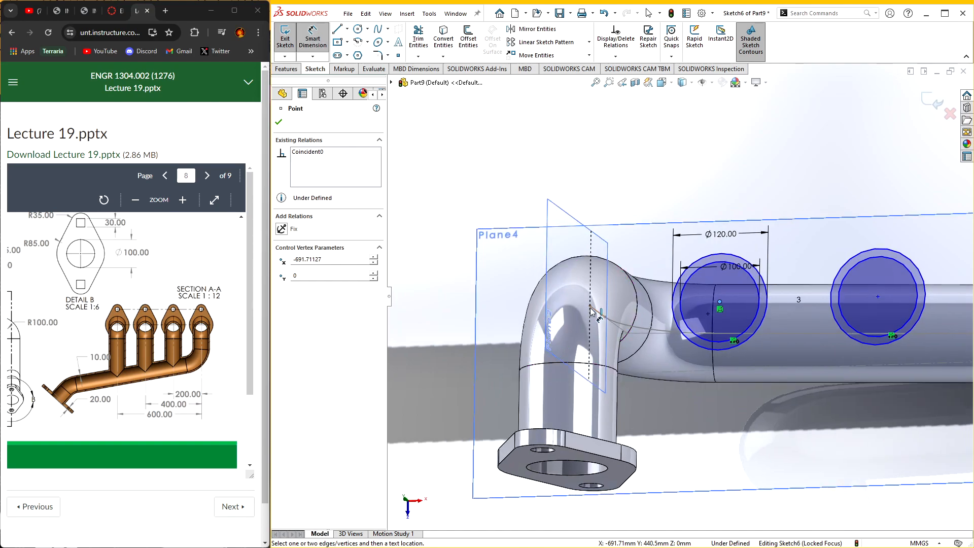
{"action": "scroll", "coordinate": [593, 310], "scroll_direction": "down", "scroll_amount": 2}
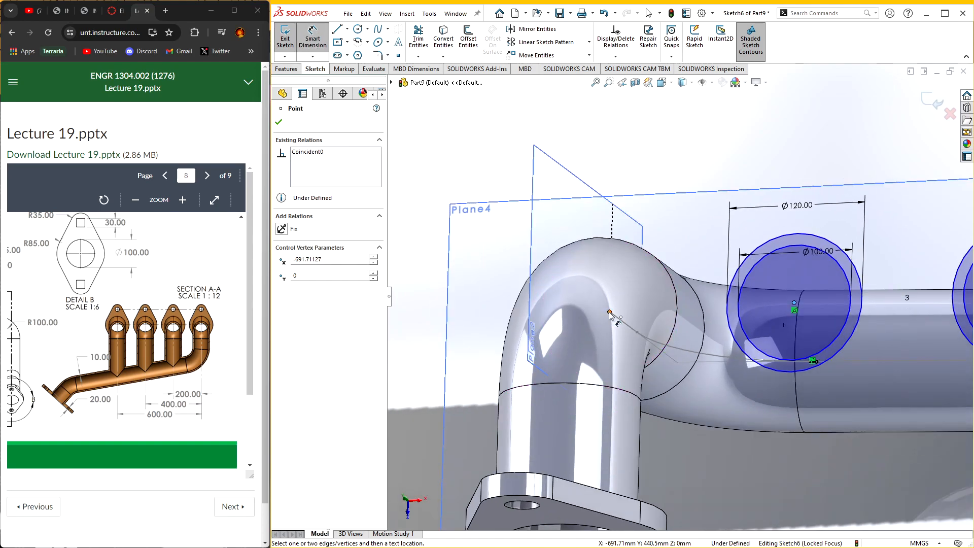
{"action": "left_click", "coordinate": [611, 313]}
{"action": "scroll", "coordinate": [613, 318], "scroll_direction": "up", "scroll_amount": 3}
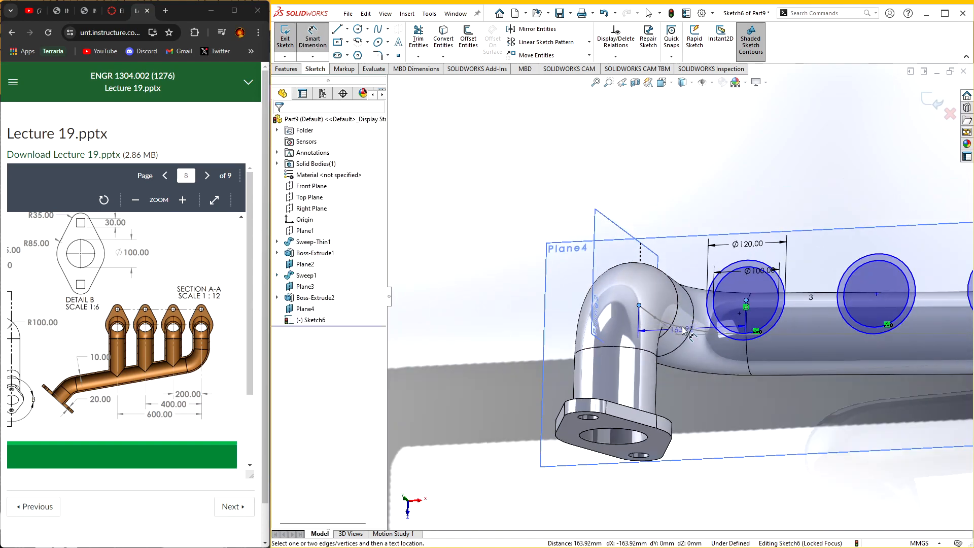
{"action": "middle_click_drag", "start_coordinate": [678, 324], "coordinate": [702, 347]}
{"action": "left_click", "coordinate": [700, 205]}
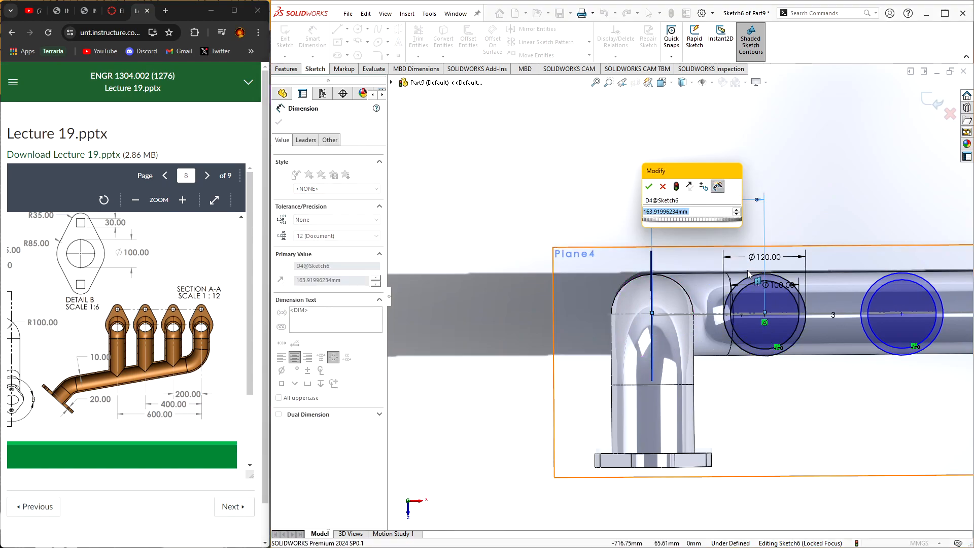
{"action": "type", "text": "200"}
{"action": "key", "text": "Return"}
{"action": "scroll", "coordinate": [815, 303], "scroll_direction": "up", "scroll_amount": 2}
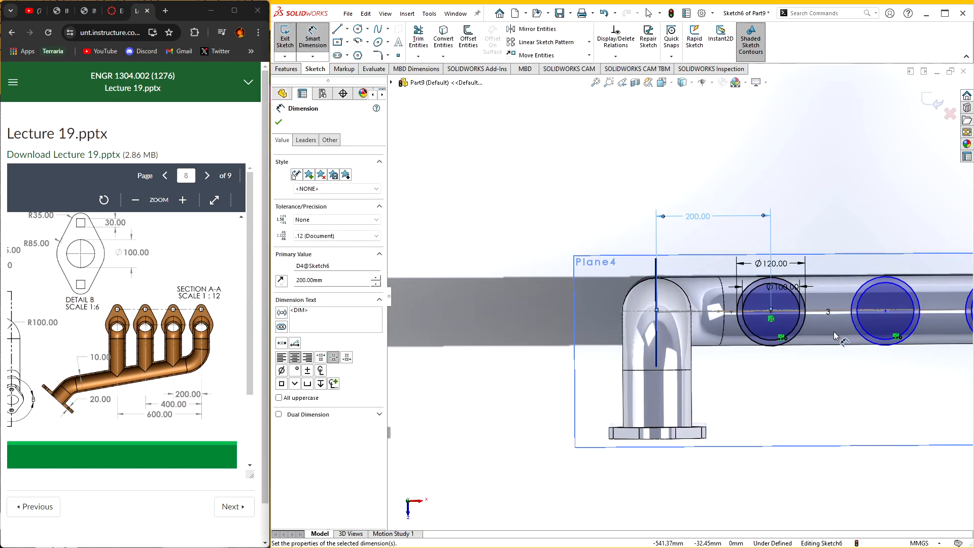
- Dimension the spacing between the first and second circle pairs' centers as 200 mm and finish the sketch
{"action": "middle_click_drag", "start_coordinate": [833, 331], "coordinate": [637, 334], "text": "ctrl"}
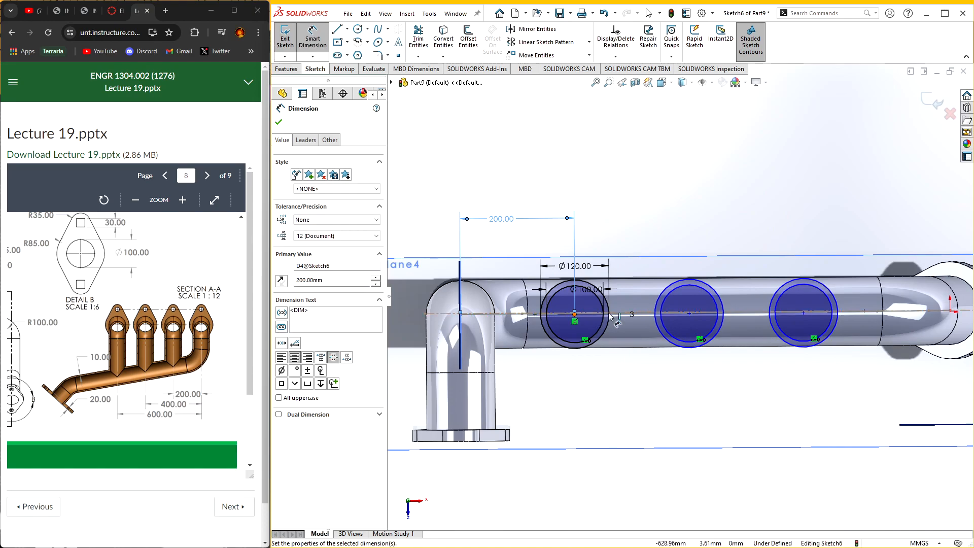
{"action": "left_click", "coordinate": [575, 313]}
{"action": "left_click", "coordinate": [689, 311]}
{"action": "left_click", "coordinate": [631, 219]}
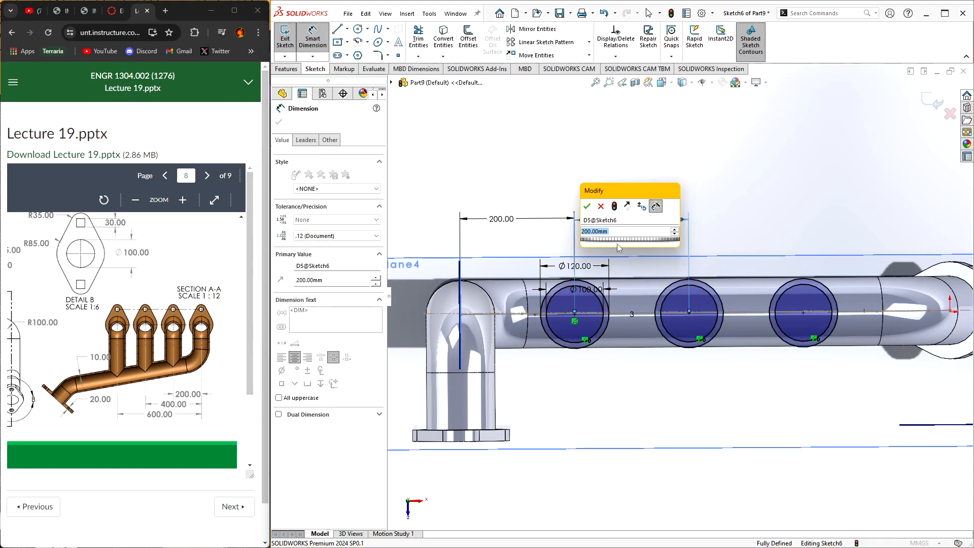
{"action": "key", "text": "Return"}
{"action": "middle_click_drag", "start_coordinate": [641, 290], "coordinate": [668, 307]}
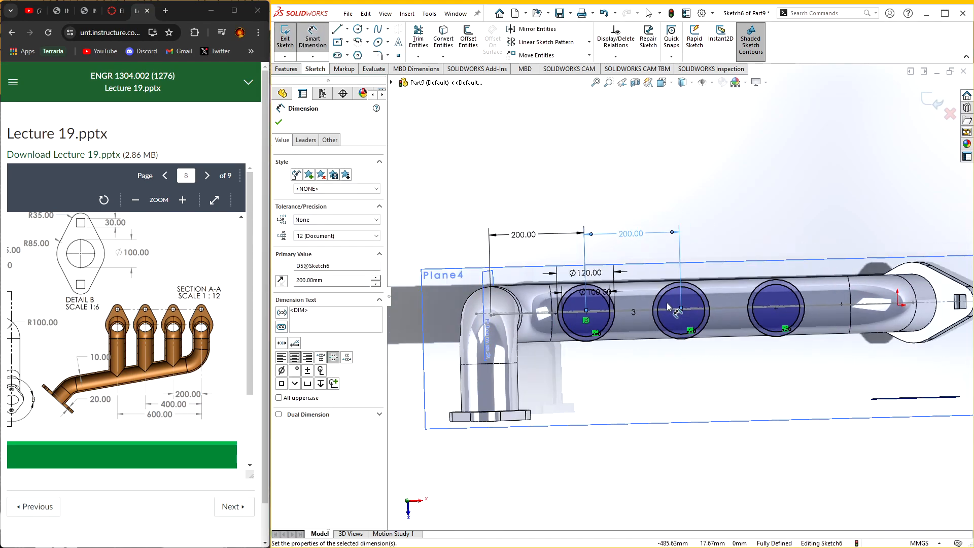
{"action": "left_click", "coordinate": [279, 123]}
{"action": "middle_click_drag", "start_coordinate": [617, 219], "coordinate": [626, 211]}
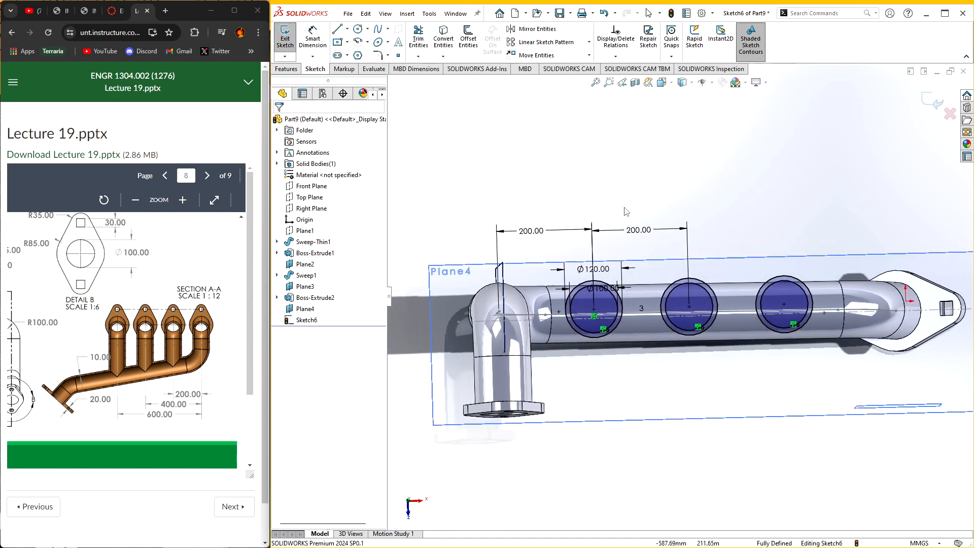
{"action": "left_click", "coordinate": [934, 100]}
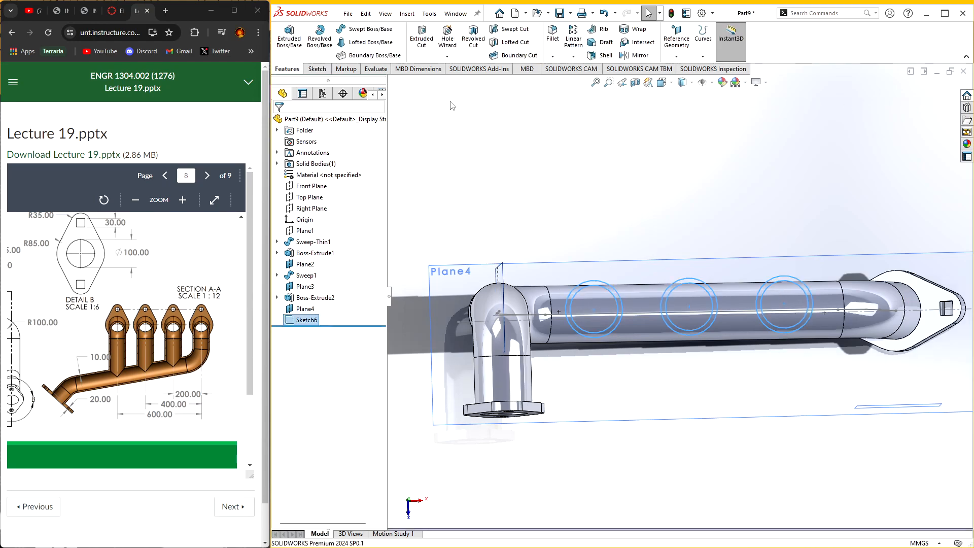
- Cut-extrude only the three inner circle regions into the main pipe with the Up To Next end condition
{"action": "left_click", "coordinate": [425, 43]}
{"action": "left_click", "coordinate": [333, 293]}
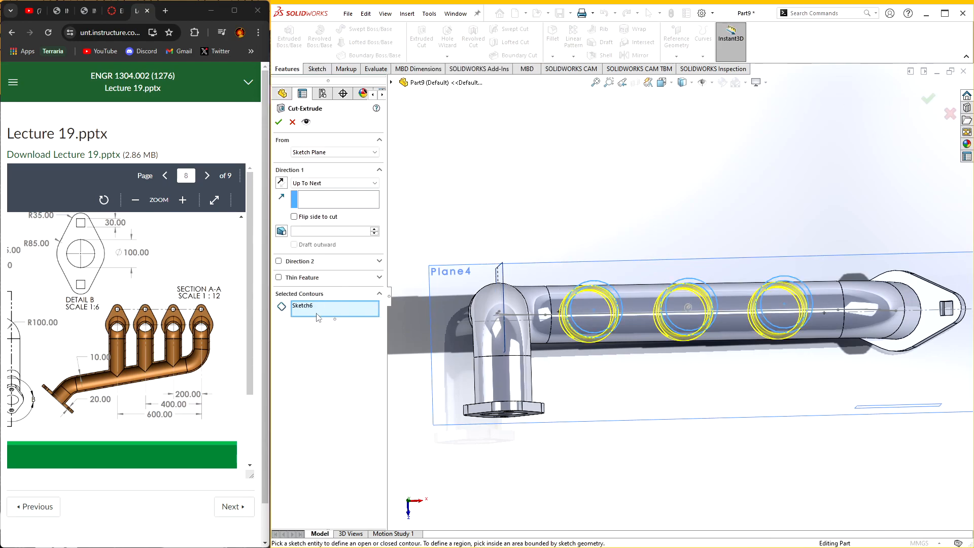
{"action": "left_click", "coordinate": [311, 307]}
{"action": "key", "text": "Delete"}
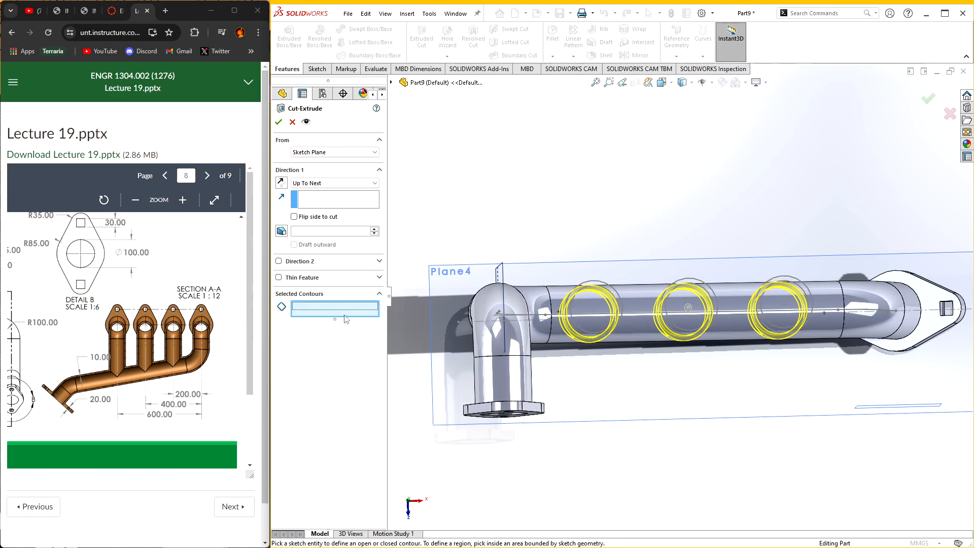
{"action": "scroll", "coordinate": [590, 319], "scroll_direction": "down", "scroll_amount": 3}
{"action": "middle_click_drag", "start_coordinate": [611, 319], "coordinate": [588, 316]}
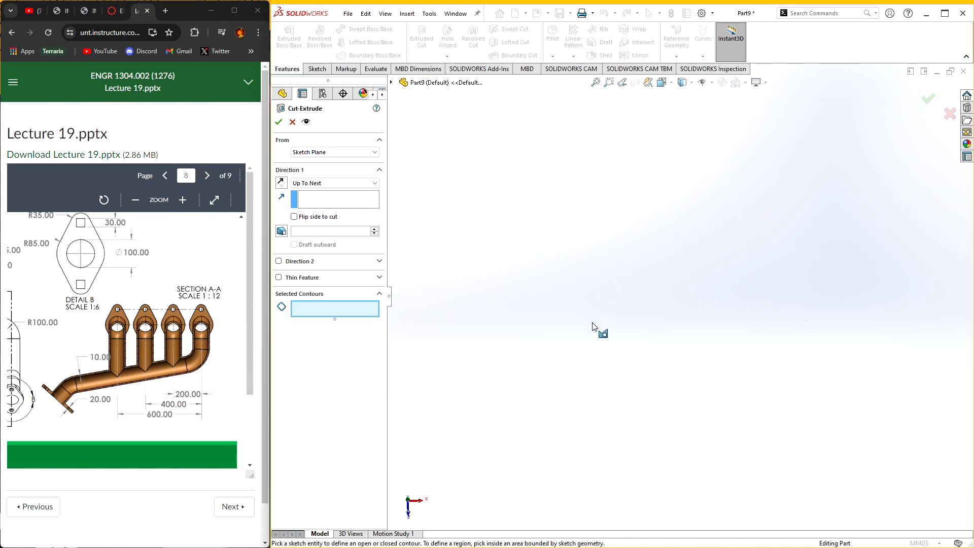
{"action": "key", "text": "ctrl+5"}
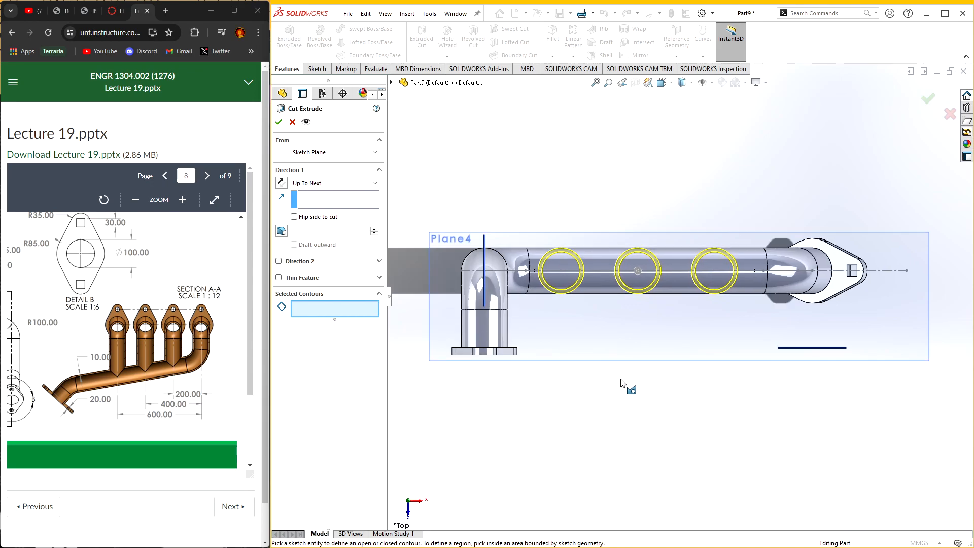
{"action": "scroll", "coordinate": [547, 260], "scroll_direction": "down", "scroll_amount": 3}
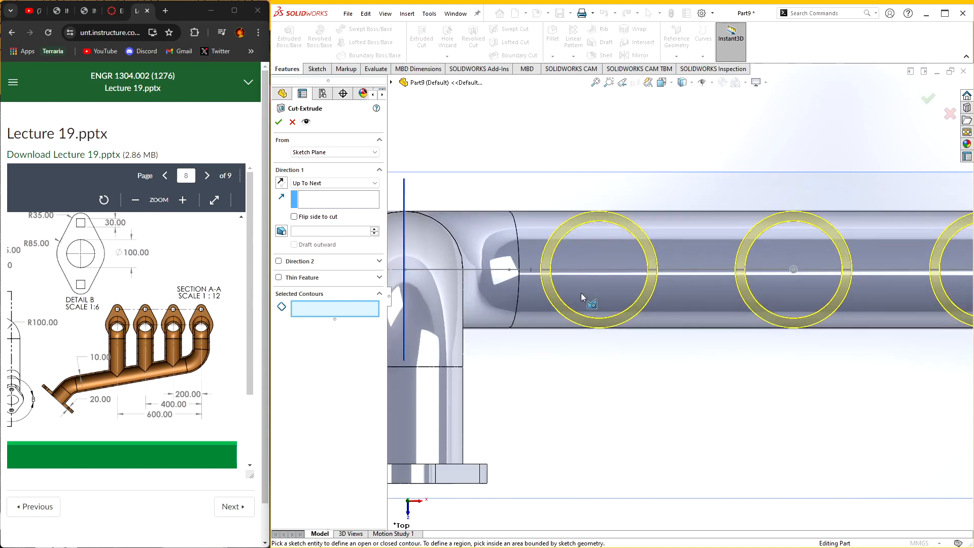
{"action": "left_click", "coordinate": [592, 248]}
{"action": "left_click", "coordinate": [775, 253]}
{"action": "left_click", "coordinate": [959, 259]}
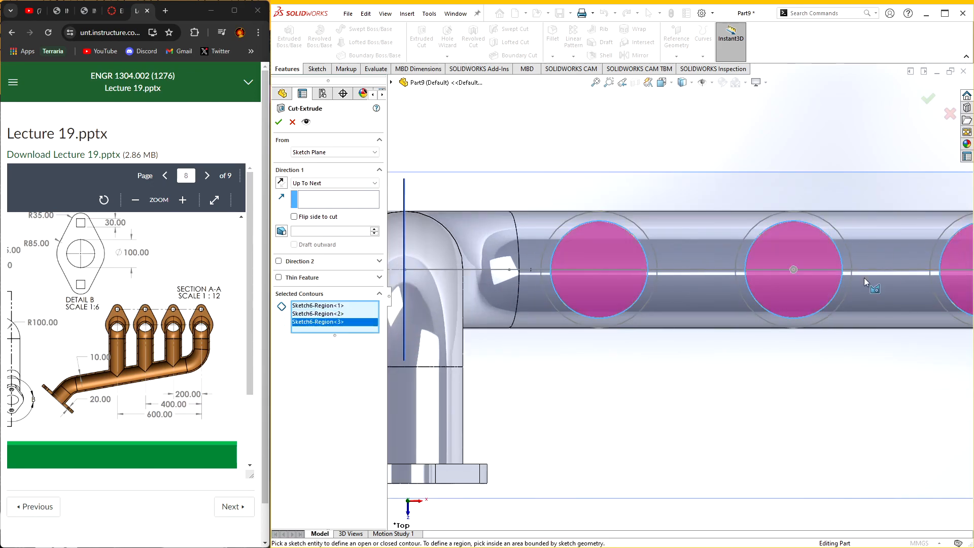
{"action": "middle_click_drag", "start_coordinate": [817, 309], "coordinate": [785, 277]}
{"action": "scroll", "coordinate": [696, 293], "scroll_direction": "up", "scroll_amount": 2}
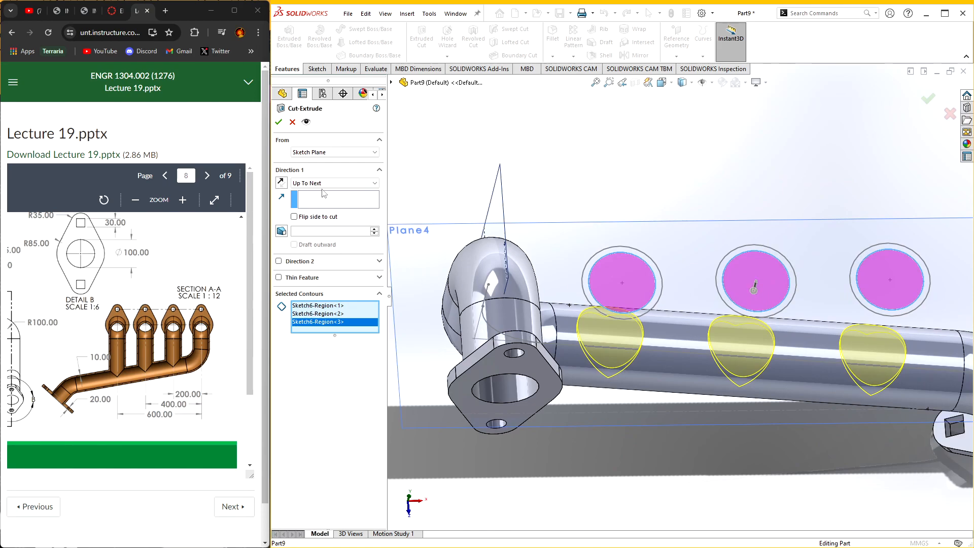
{"action": "middle_click_drag", "start_coordinate": [617, 333], "coordinate": [616, 306]}
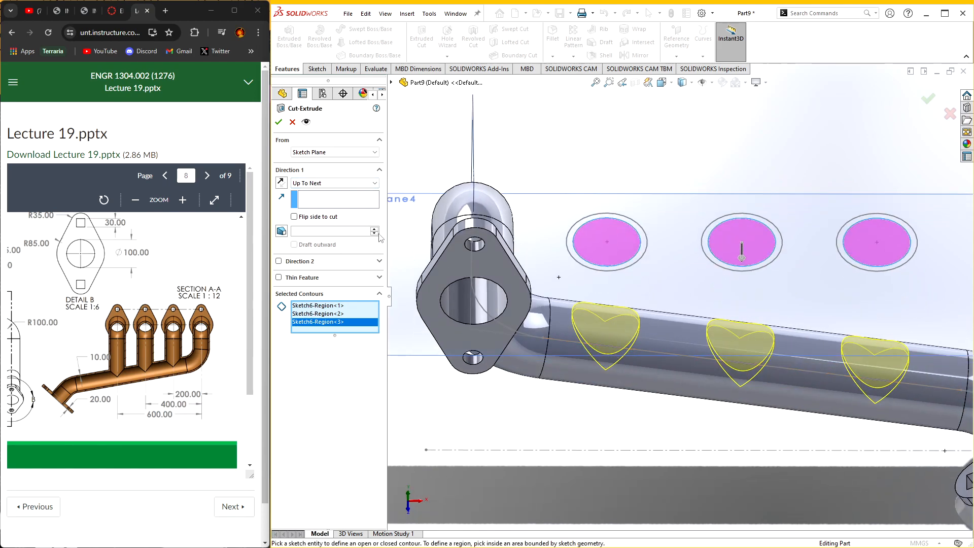
{"action": "left_click", "coordinate": [278, 123]}
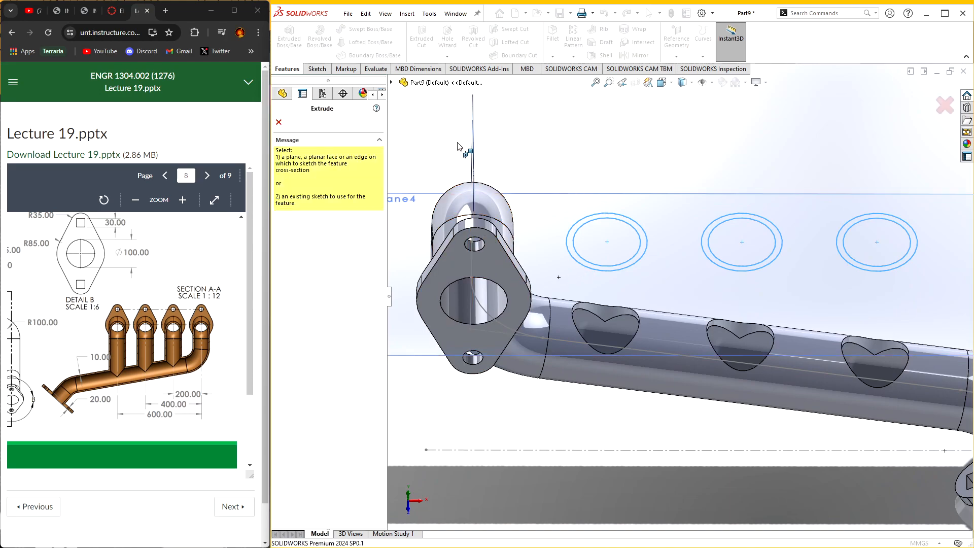
- Extrude the ring profiles of the cut's sketch as three branch tubes from the sketch plane up to the main pipe
{"action": "left_click", "coordinate": [279, 123]}
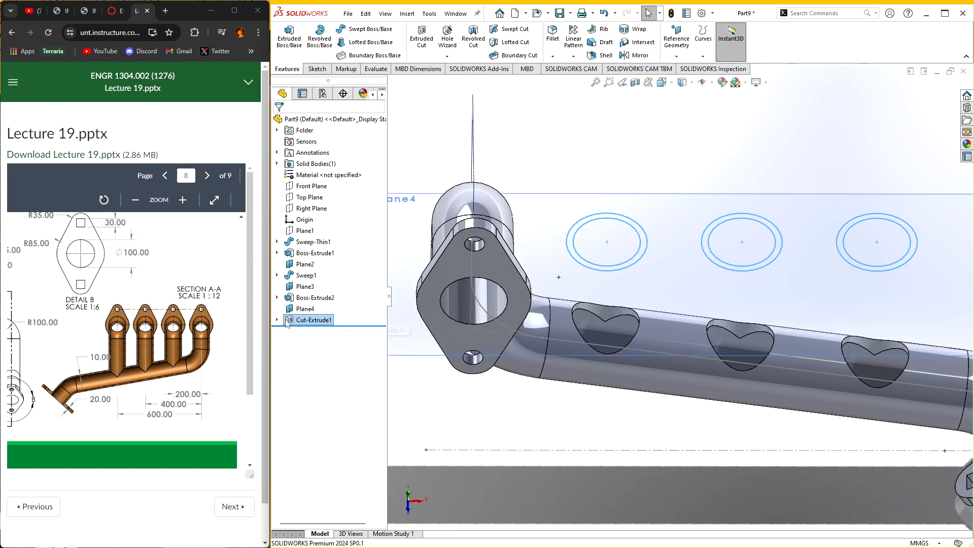
{"action": "left_click", "coordinate": [301, 331]}
{"action": "left_click", "coordinate": [290, 39]}
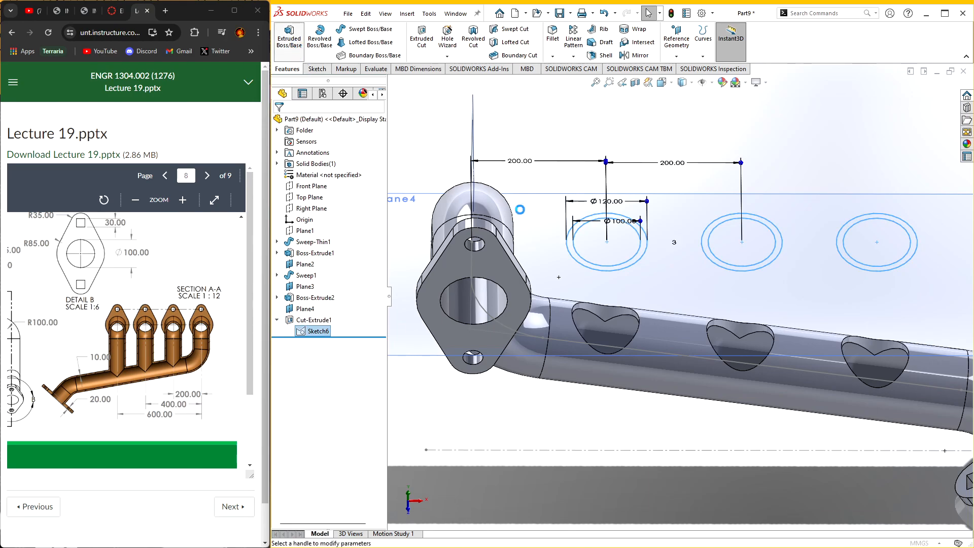
{"action": "middle_click_drag", "start_coordinate": [580, 331], "coordinate": [622, 168]}
{"action": "left_click", "coordinate": [281, 182]}
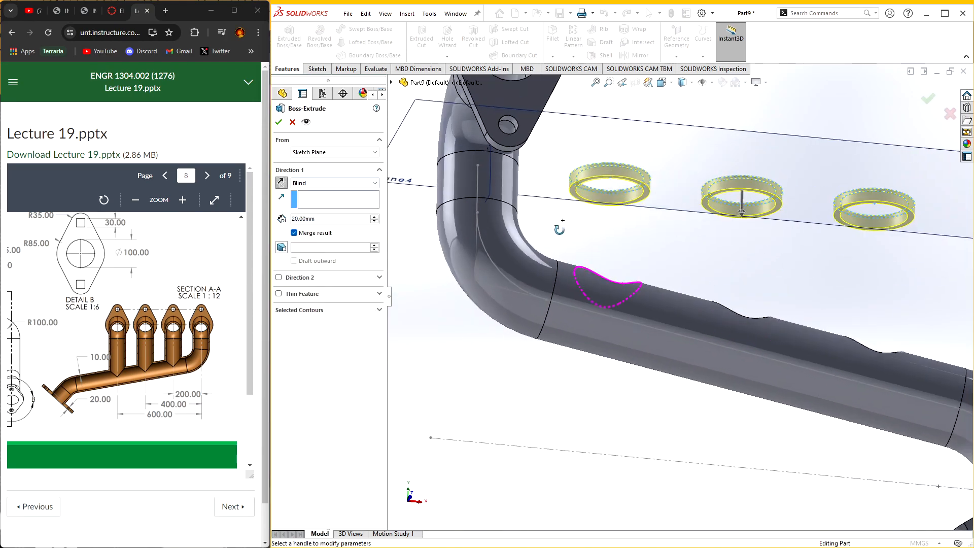
{"action": "left_click", "coordinate": [335, 183]}
{"action": "left_click", "coordinate": [341, 218]}
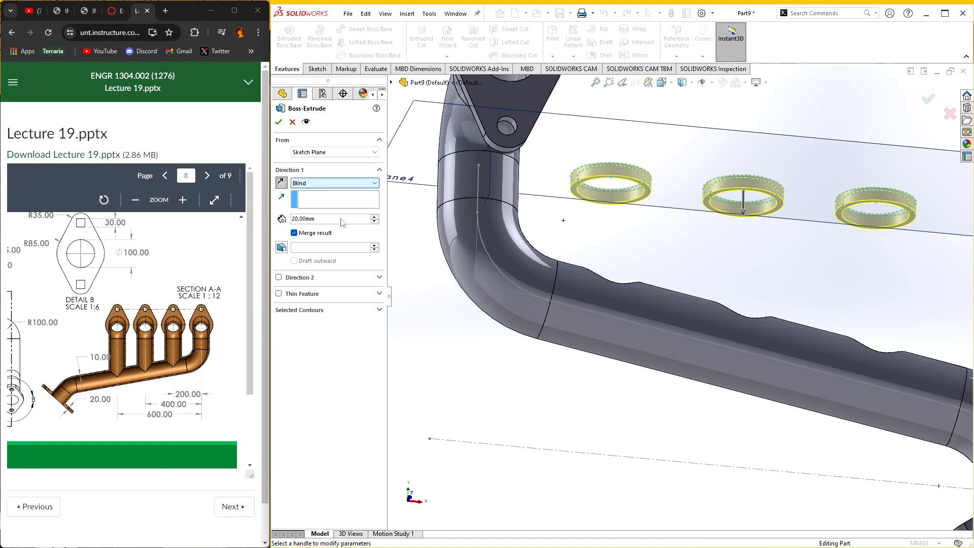
{"action": "middle_click_drag", "start_coordinate": [660, 271], "coordinate": [633, 458]}
{"action": "left_click", "coordinate": [651, 300]}
{"action": "left_click", "coordinate": [278, 121]}
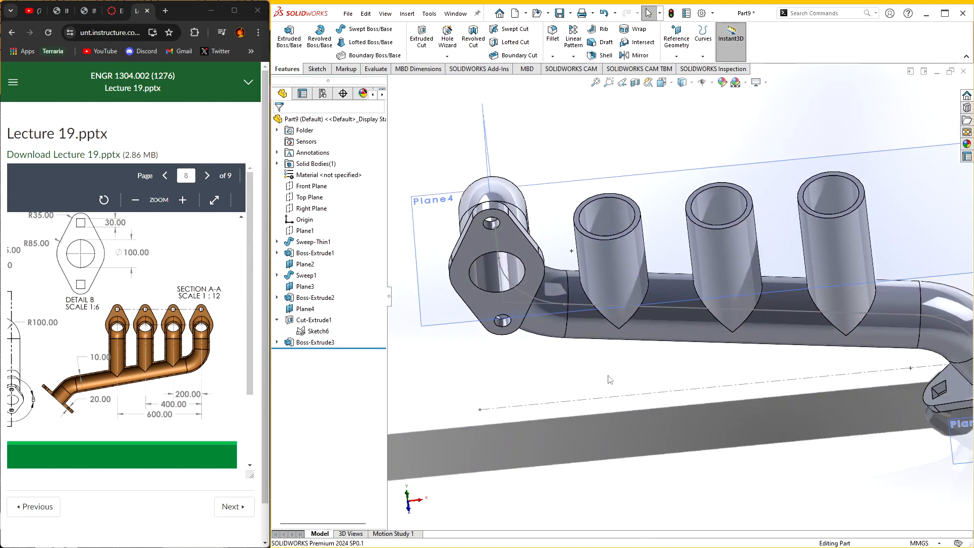
- Create three reference planes parallel to Plane2, offset 200 mm apart through the branch tubes
{"action": "middle_click_drag", "start_coordinate": [609, 379], "coordinate": [616, 182]}
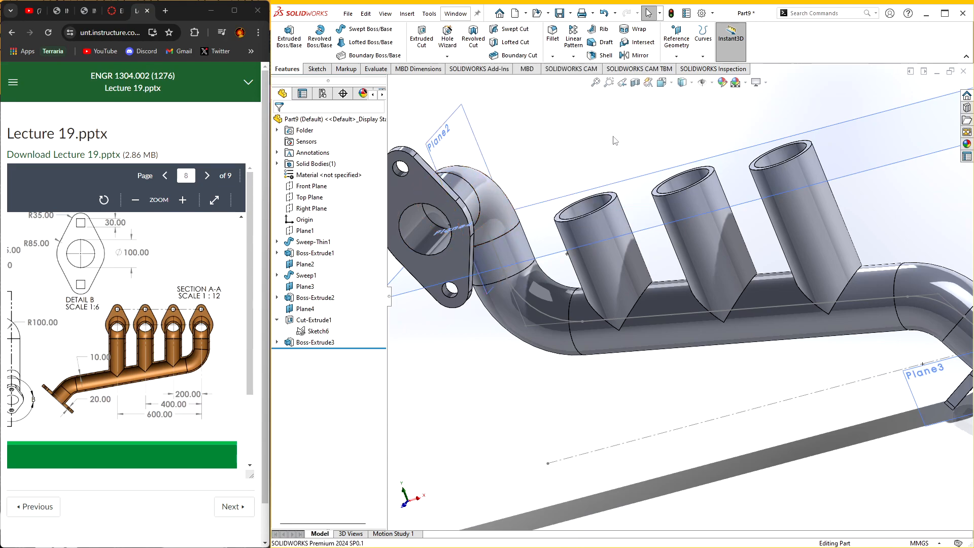
{"action": "left_click", "coordinate": [677, 55]}
{"action": "left_click", "coordinate": [710, 73]}
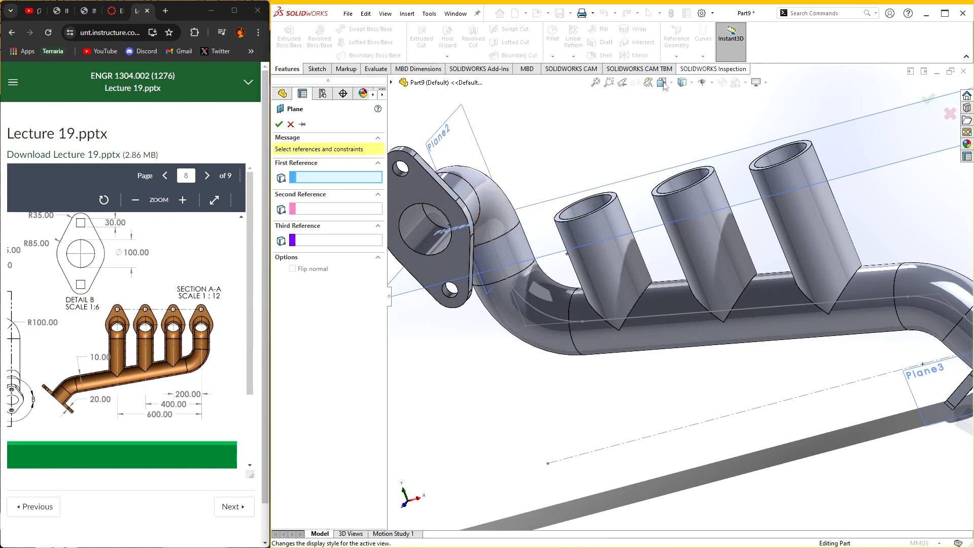
{"action": "left_click", "coordinate": [468, 151]}
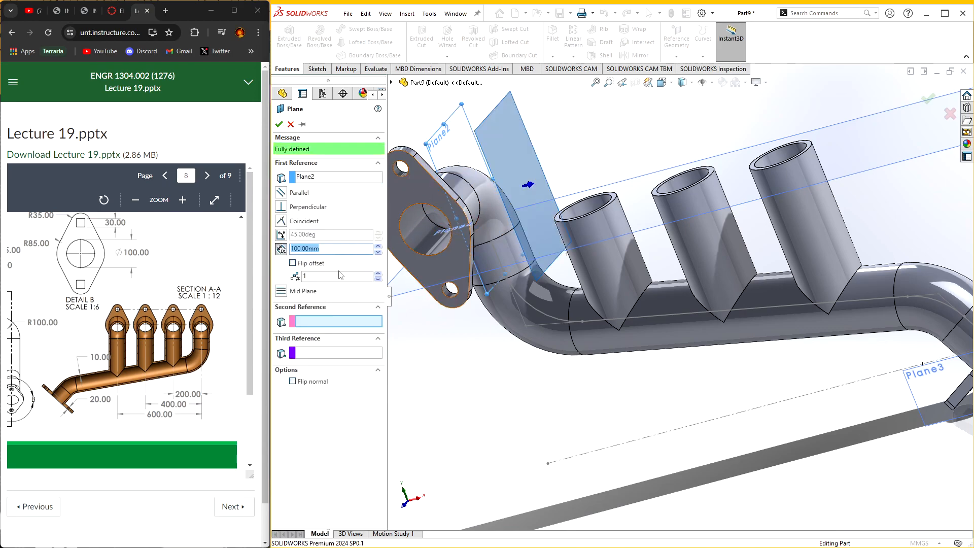
{"action": "type", "text": "200"}
{"action": "key", "text": "Return"}
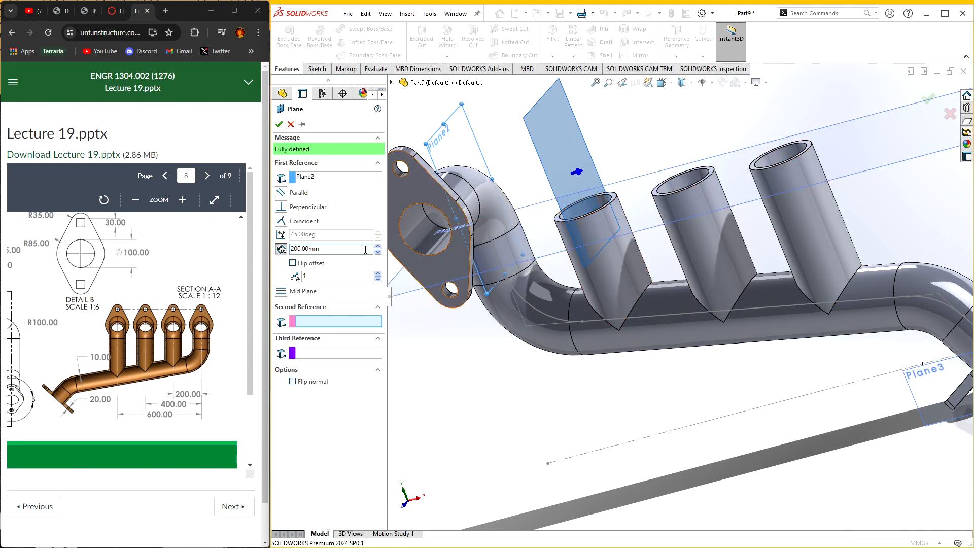
{"action": "left_click", "coordinate": [348, 280]}
{"action": "type", "text": "3"}
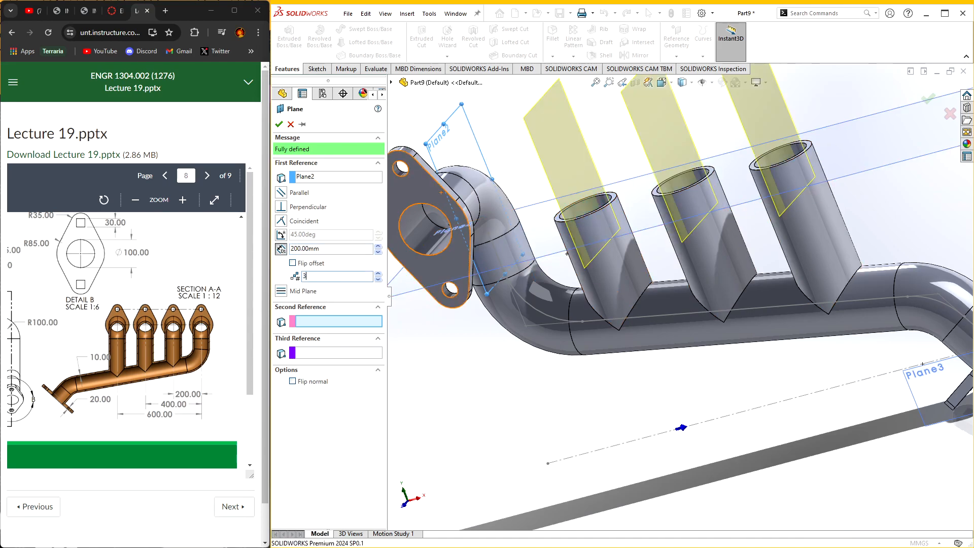
{"action": "left_click", "coordinate": [279, 124]}
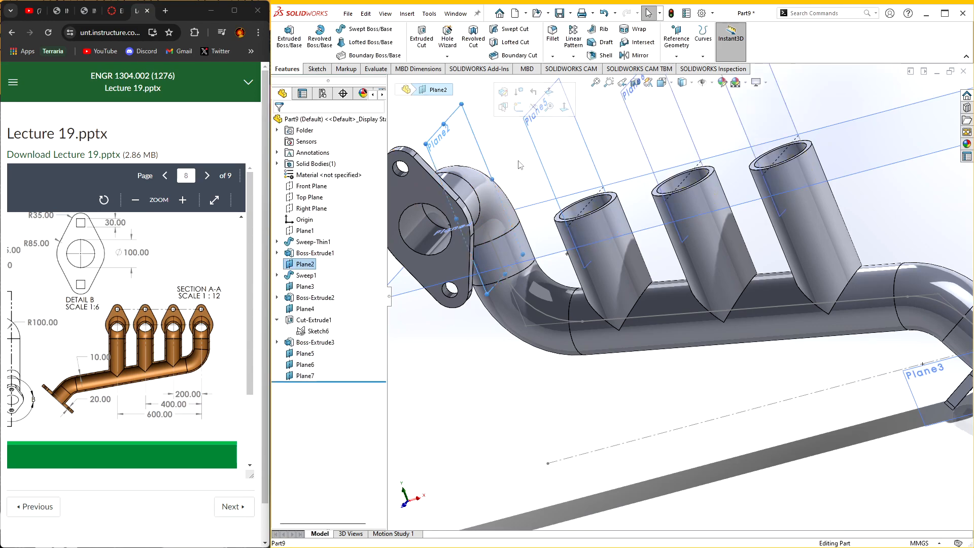
- Hide Plane4, the sketch plane at the tops of the three branch tubes
{"action": "key", "text": "f"}
{"action": "right_click", "coordinate": [838, 201]}
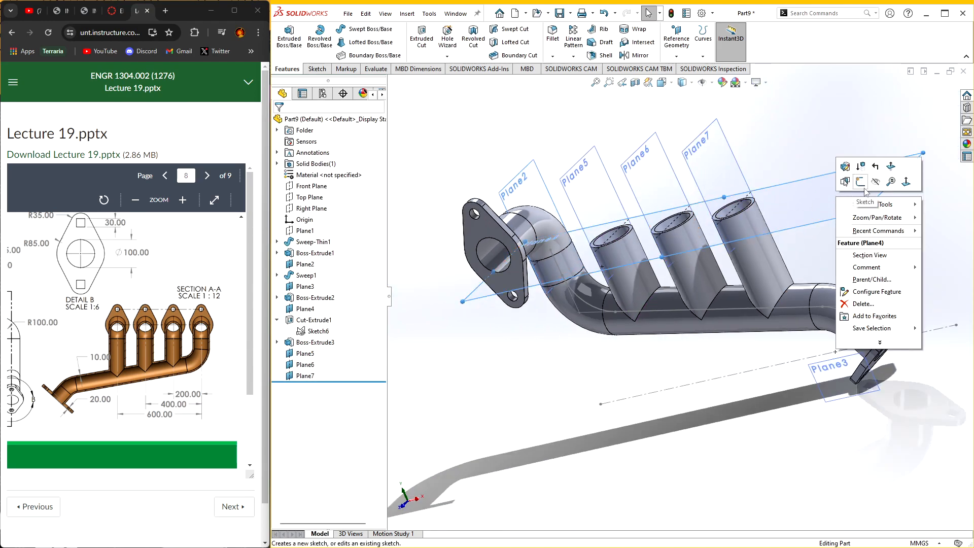
{"action": "left_click", "coordinate": [842, 163]}
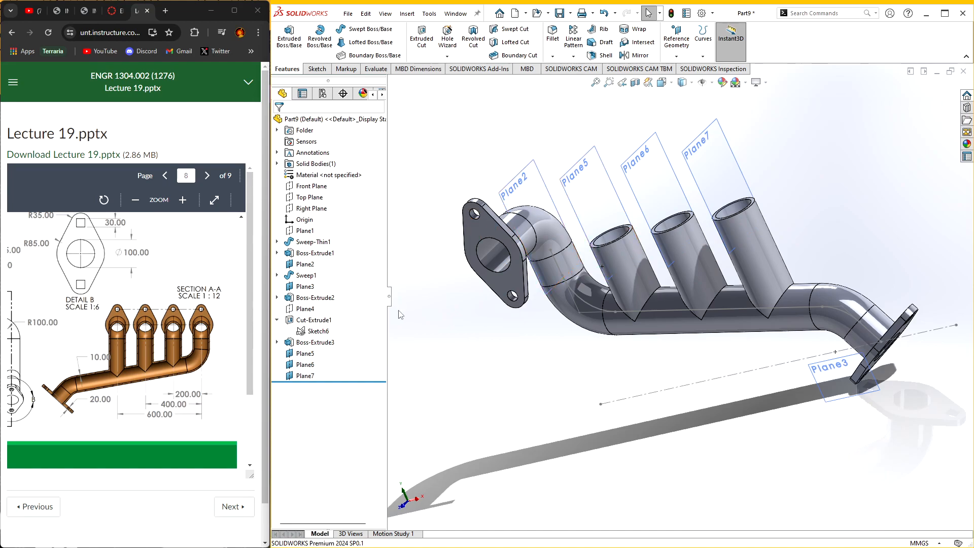
- On Plane5, sketch the first branch's elbow path by converting Sketch4, the path of Sweep1, and finish the sketch
{"action": "right_click", "coordinate": [558, 203]}
{"action": "left_click", "coordinate": [568, 185]}
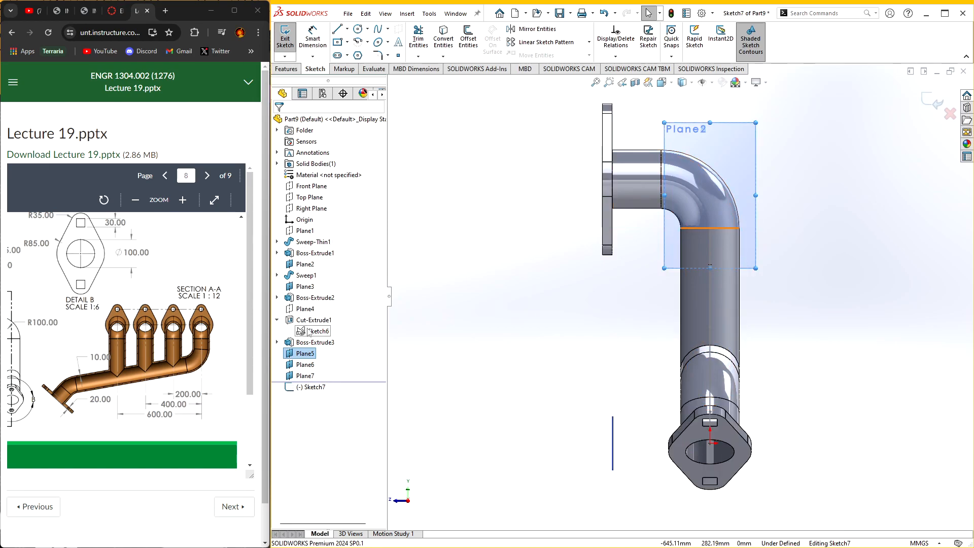
{"action": "left_click", "coordinate": [277, 275]}
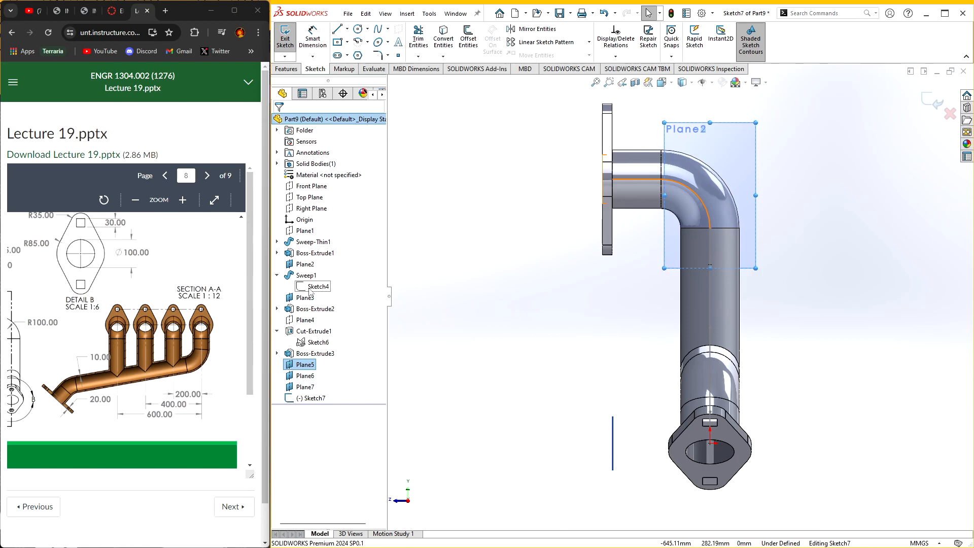
{"action": "left_click", "coordinate": [314, 287]}
{"action": "left_click", "coordinate": [443, 38]}
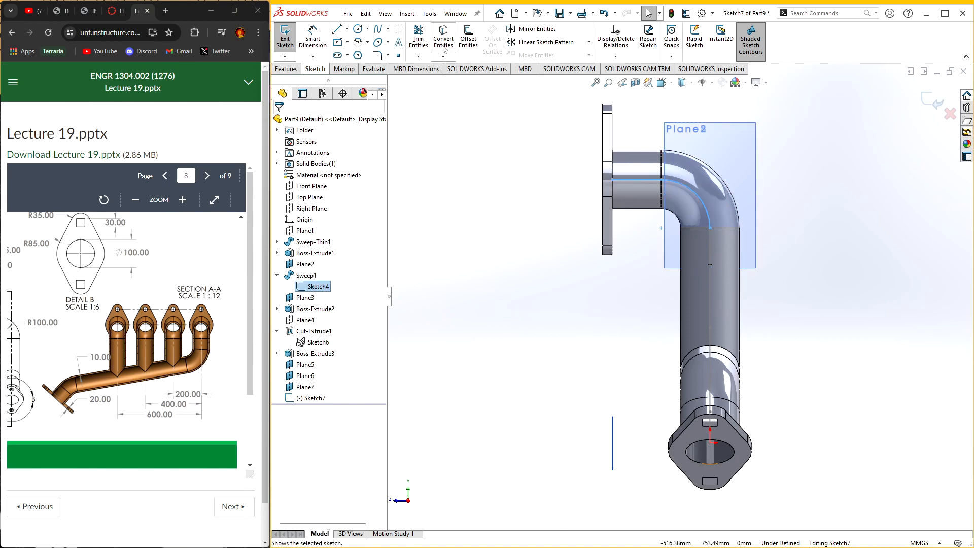
{"action": "mouse_move", "coordinate": [513, 240]}
{"action": "middle_mouse_down"}
{"action": "mouse_move", "coordinate": [533, 217]}
{"action": "mouse_move", "coordinate": [531, 189]}
{"action": "middle_mouse_up"}
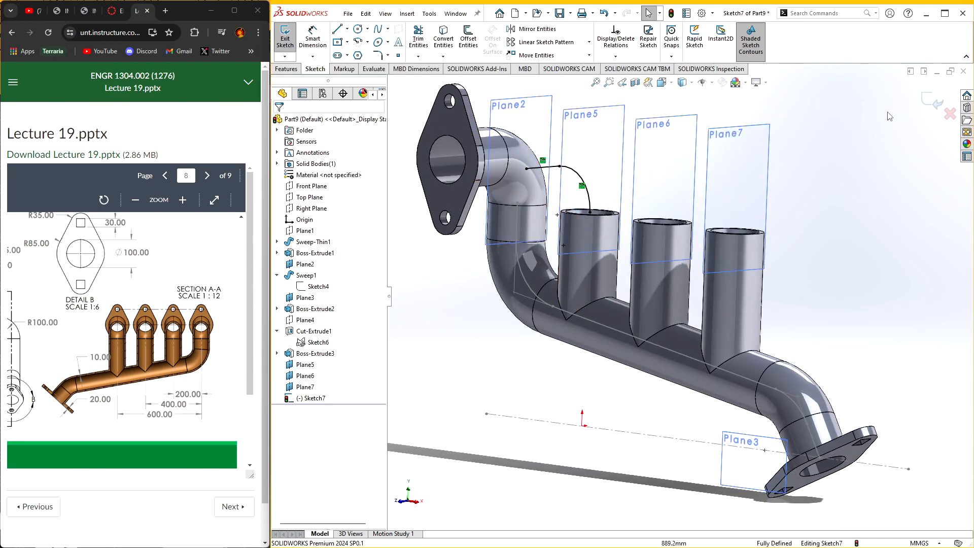
{"action": "left_click", "coordinate": [933, 103]}
- On Plane6, sketch the middle branch's elbow path by converting Sketch4, and finish the sketch
{"action": "right_click", "coordinate": [667, 189]}
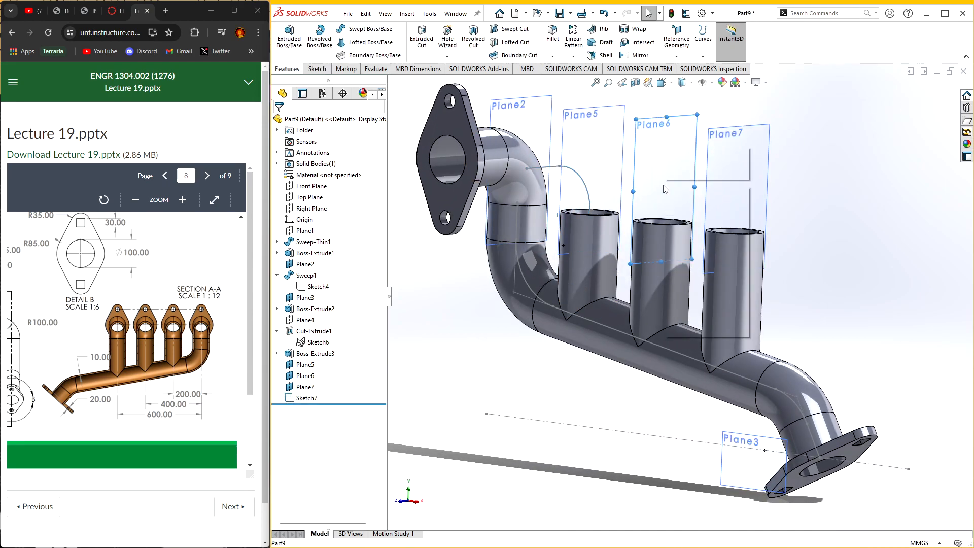
{"action": "left_click", "coordinate": [688, 171]}
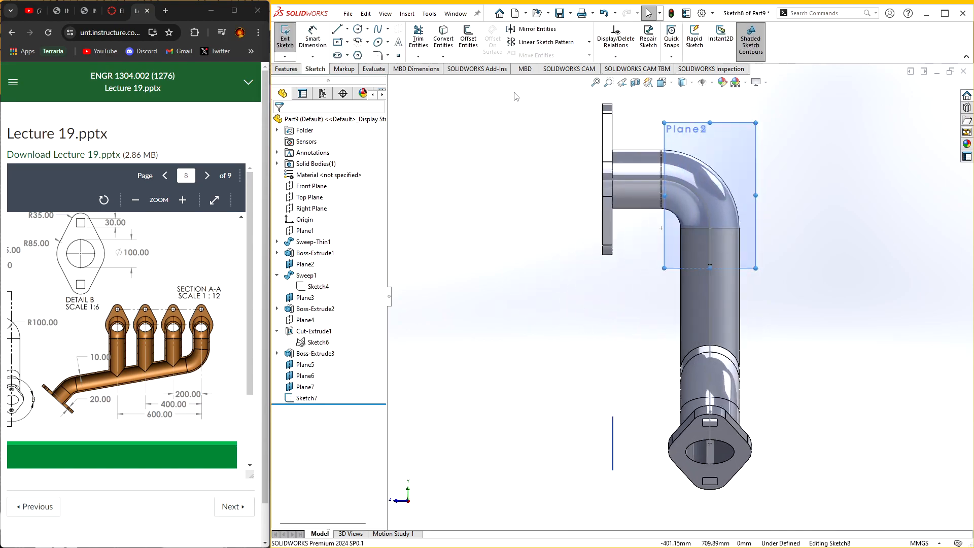
{"action": "left_click", "coordinate": [318, 286]}
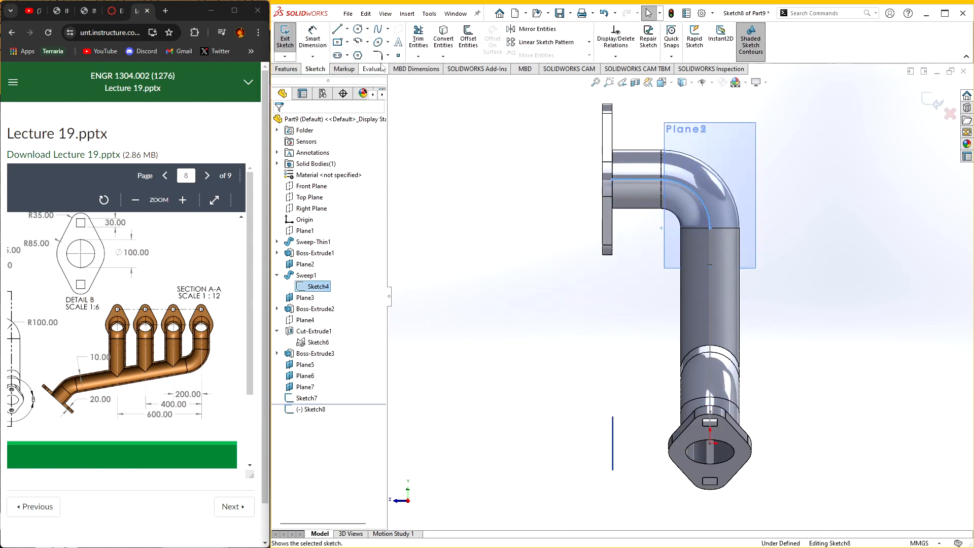
{"action": "left_click", "coordinate": [445, 42]}
{"action": "left_click", "coordinate": [935, 93]}
- On Plane7, sketch the third branch's elbow path by converting Sketch4, and finish the sketch
{"action": "middle_click_drag", "start_coordinate": [788, 198], "coordinate": [856, 201]}
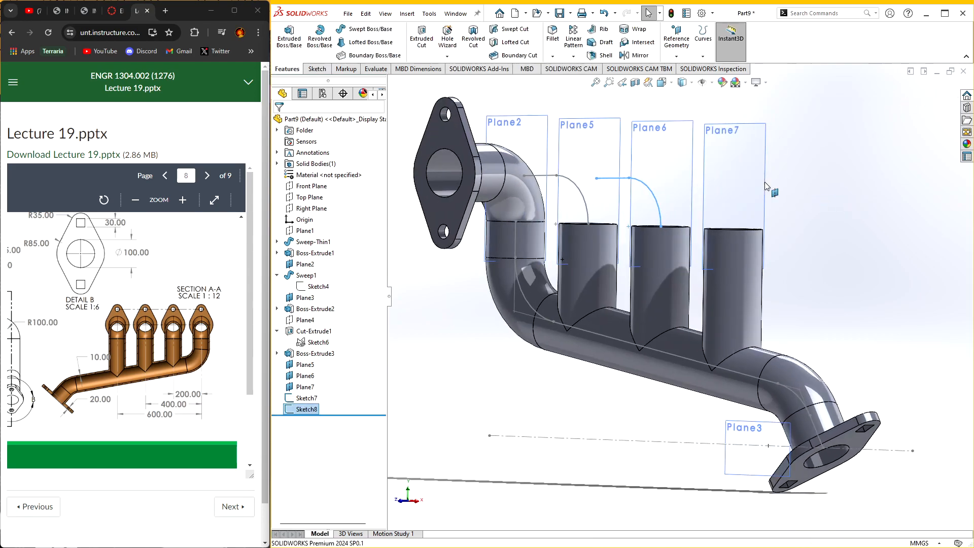
{"action": "right_click", "coordinate": [765, 182]}
{"action": "left_click", "coordinate": [789, 167]}
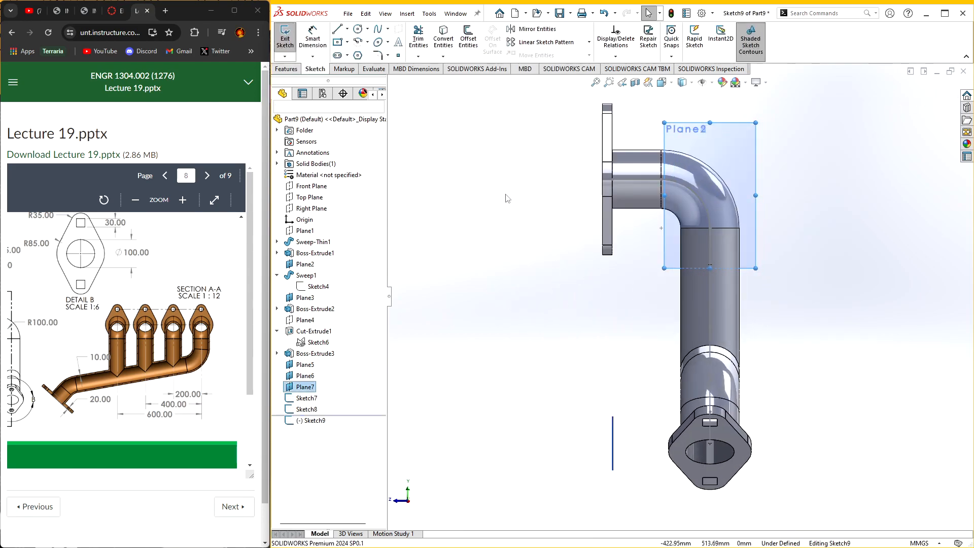
{"action": "left_click", "coordinate": [324, 284]}
{"action": "left_click", "coordinate": [443, 40]}
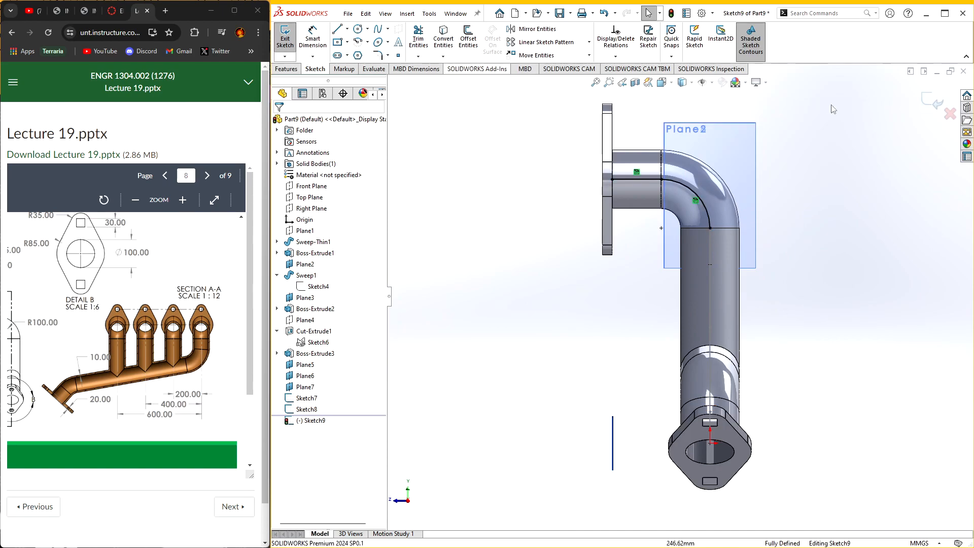
{"action": "left_click", "coordinate": [934, 100]}
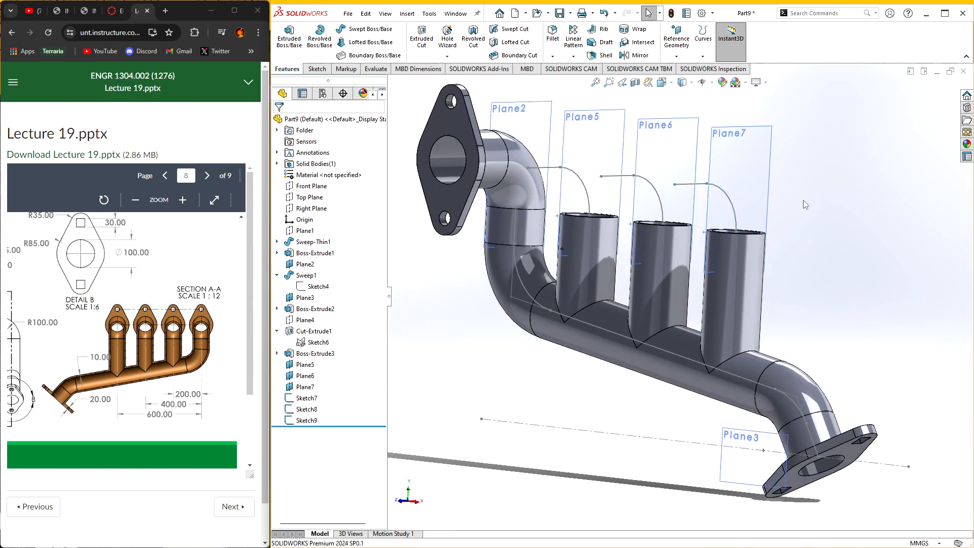
- Sweep the three ring profiles of Sketch6 along the elbow path on Plane5 to form the branch elbows
{"action": "middle_click_drag", "start_coordinate": [526, 174], "coordinate": [526, 224]}
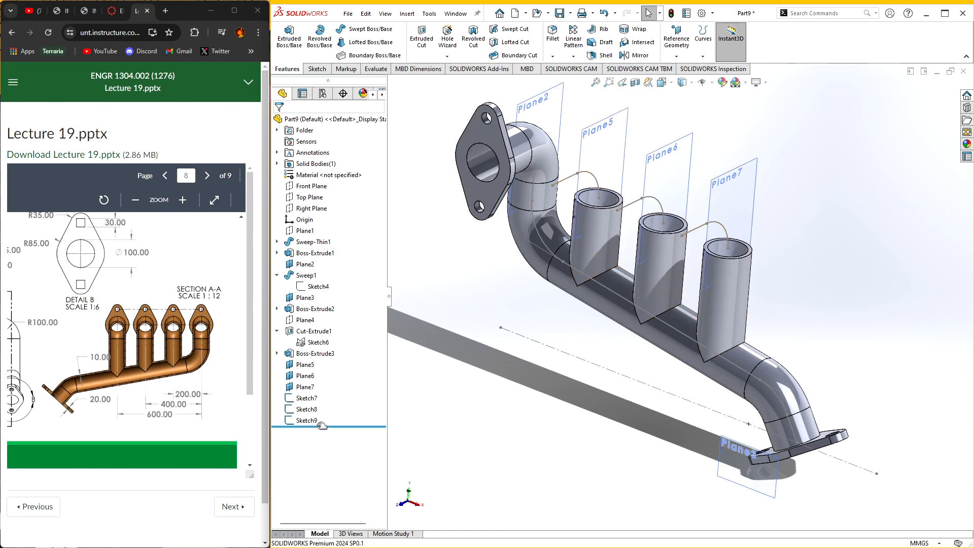
{"action": "left_click", "coordinate": [277, 354]}
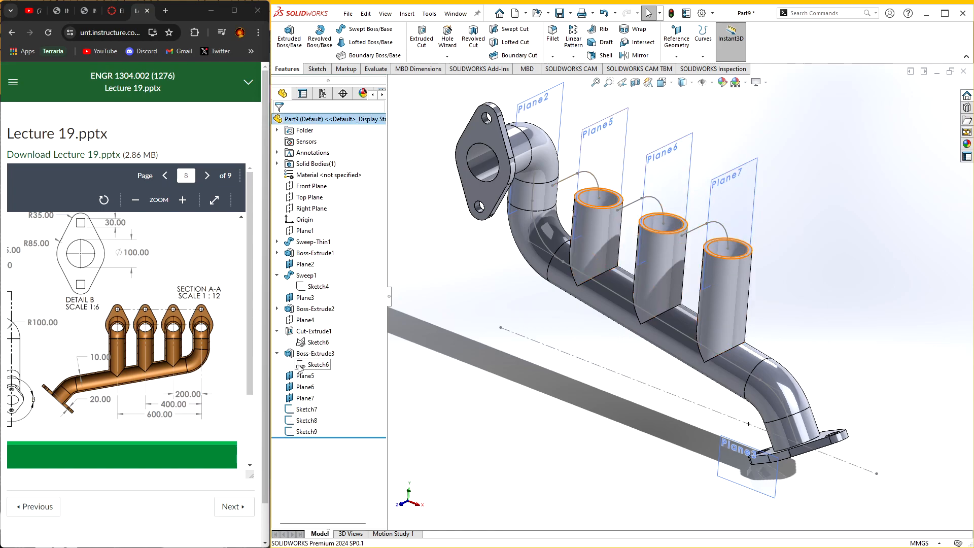
{"action": "left_click", "coordinate": [301, 366]}
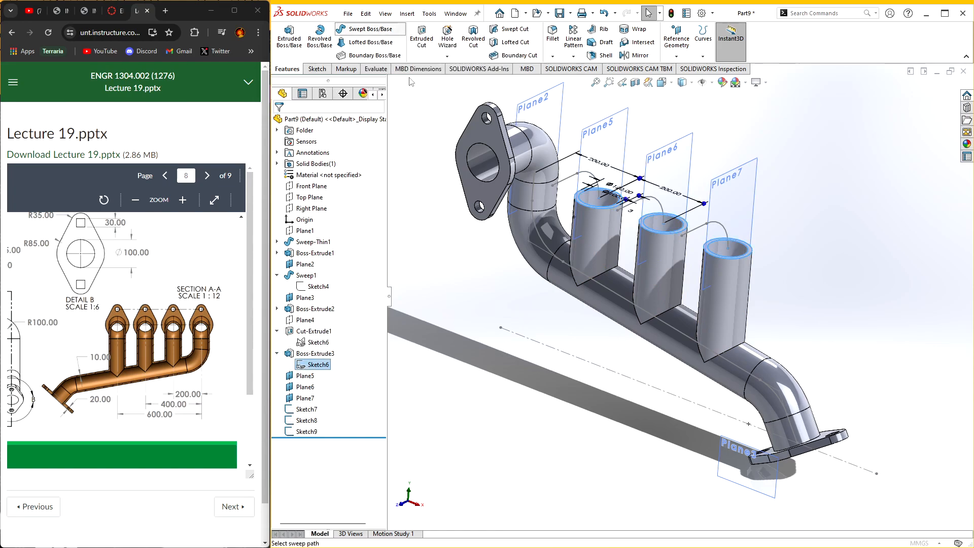
{"action": "left_click", "coordinate": [364, 29]}
{"action": "left_click", "coordinate": [574, 181]}
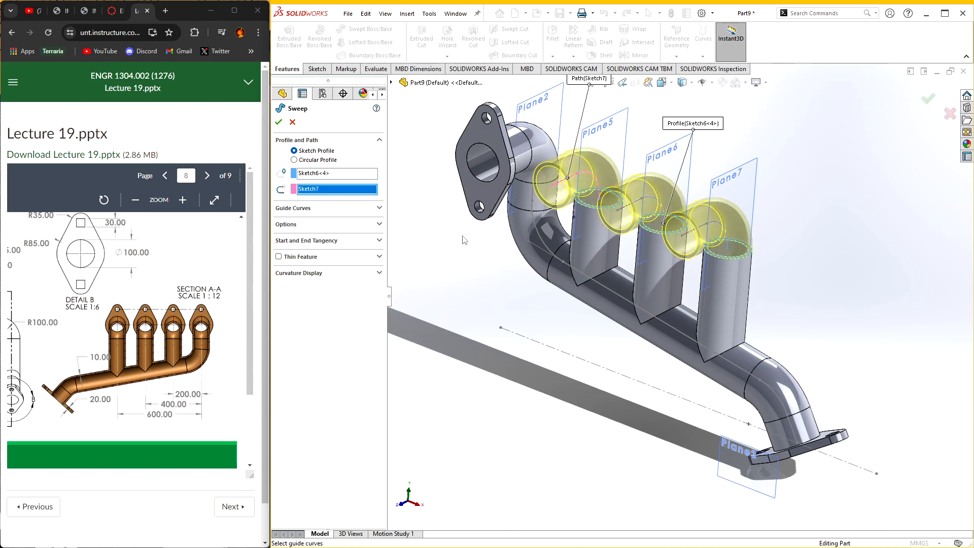
{"action": "middle_click_drag", "start_coordinate": [520, 276], "coordinate": [500, 226]}
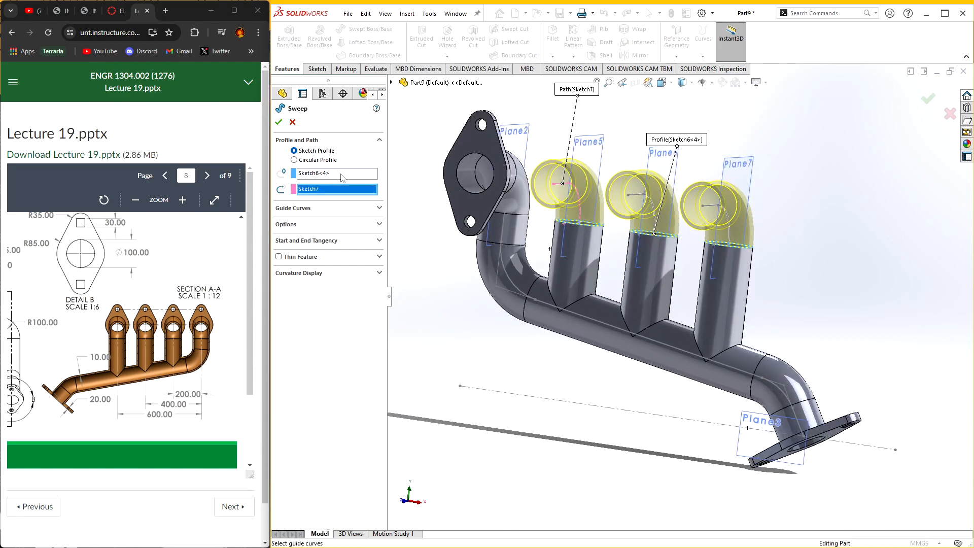
{"action": "left_click", "coordinate": [278, 122]}
- Hide Plane7 and Plane6, leaving any sketch opened by mistake
{"action": "middle_click_drag", "start_coordinate": [505, 351], "coordinate": [574, 338]}
{"action": "right_click", "coordinate": [739, 192]}
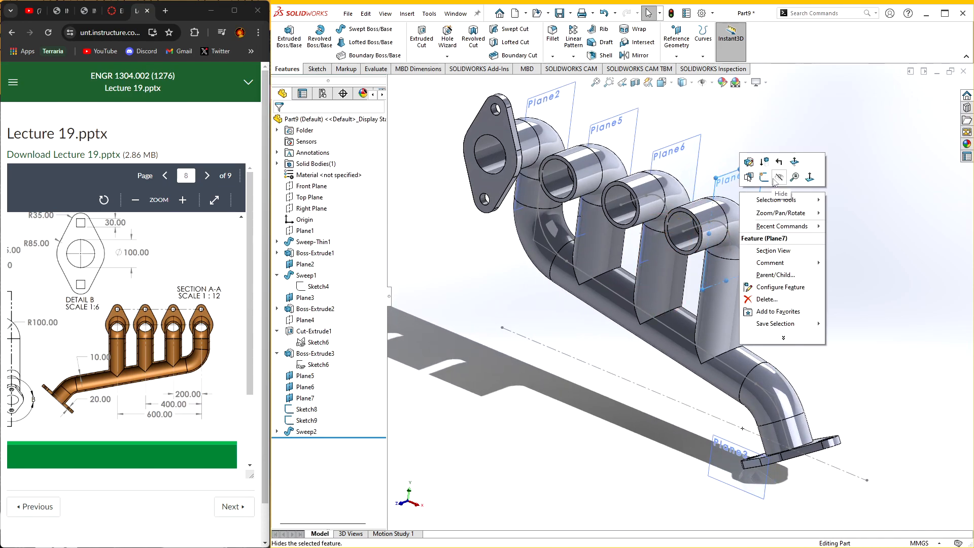
{"action": "left_click", "coordinate": [774, 179]}
{"action": "right_click", "coordinate": [690, 158]}
{"action": "left_click", "coordinate": [714, 144]}
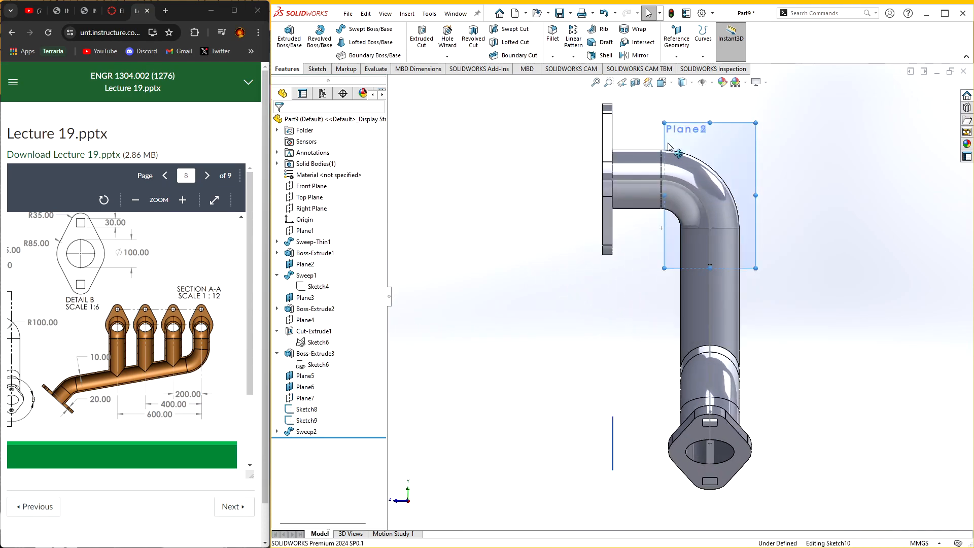
{"action": "middle_click_drag", "start_coordinate": [788, 155], "coordinate": [798, 196]}
{"action": "right_click", "coordinate": [719, 142]}
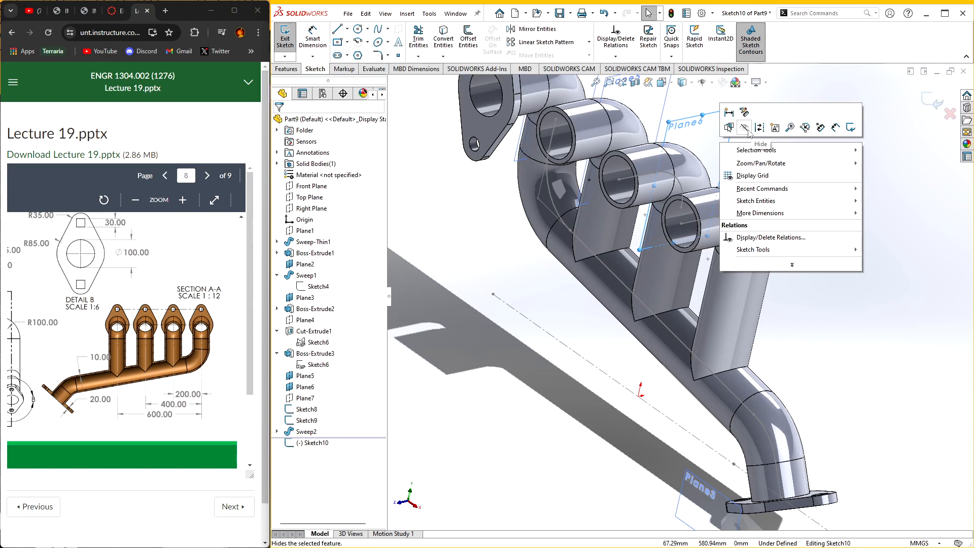
{"action": "left_click", "coordinate": [748, 131]}
{"action": "left_click", "coordinate": [931, 101]}
- Hide Plane5 and Plane2 near the upper flange
{"action": "scroll", "coordinate": [686, 134], "scroll_direction": "up", "scroll_amount": 2}
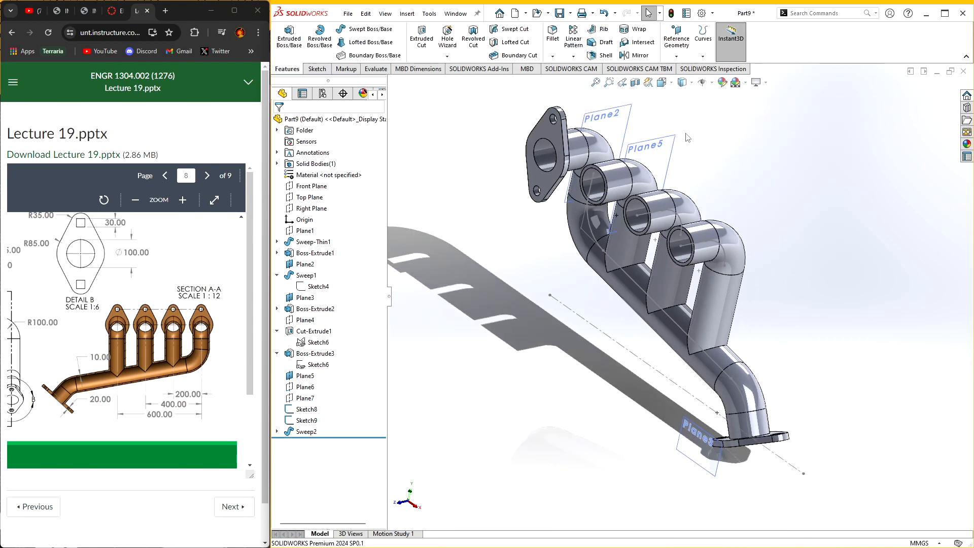
{"action": "right_click", "coordinate": [661, 158]}
{"action": "left_click", "coordinate": [700, 142]}
{"action": "right_click", "coordinate": [615, 118]}
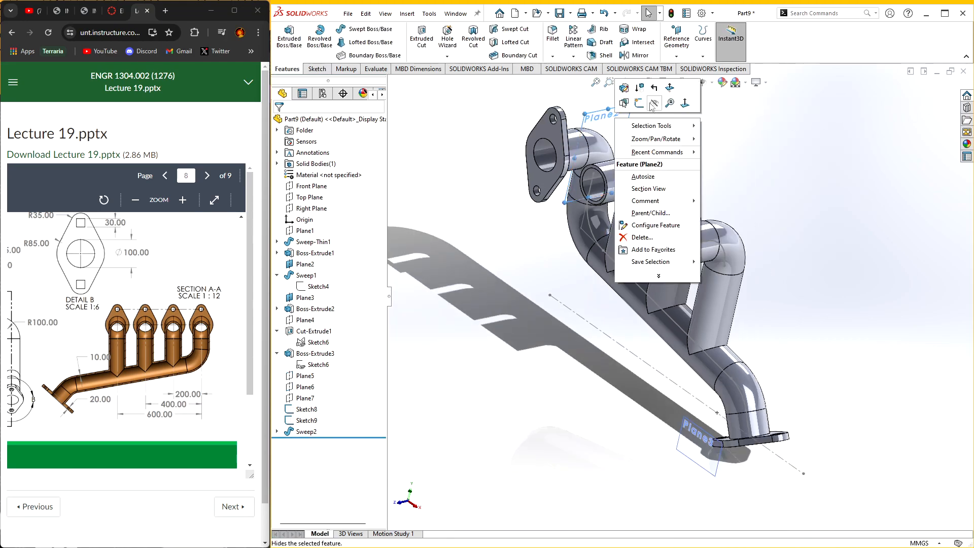
{"action": "left_click", "coordinate": [653, 103]}
- Hide the two unused elbow path sketches, Sketch8 and Sketch9
{"action": "middle_click_drag", "start_coordinate": [775, 209], "coordinate": [775, 174]}
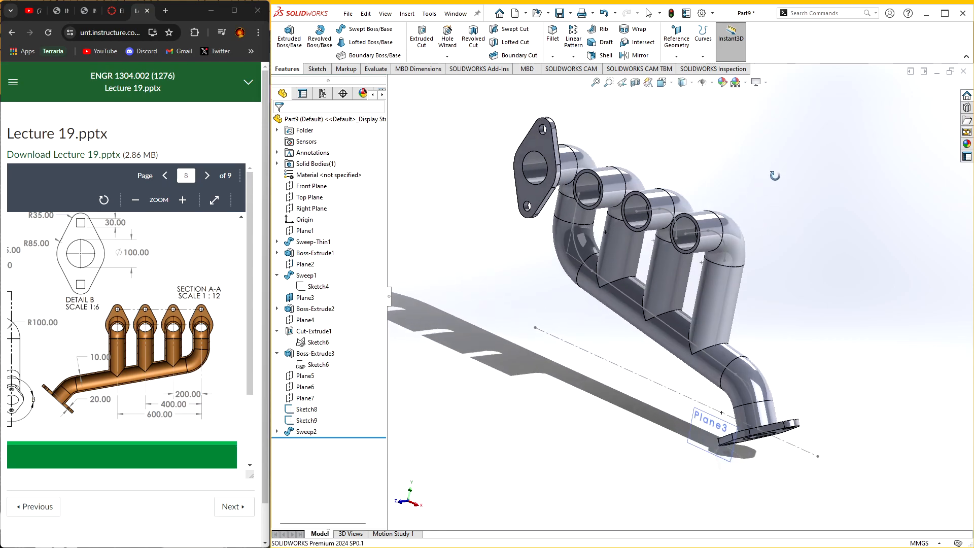
{"action": "left_click", "coordinate": [309, 409]}
{"action": "left_click", "coordinate": [308, 420], "text": "ctrl"}
{"action": "left_click", "coordinate": [316, 407]}
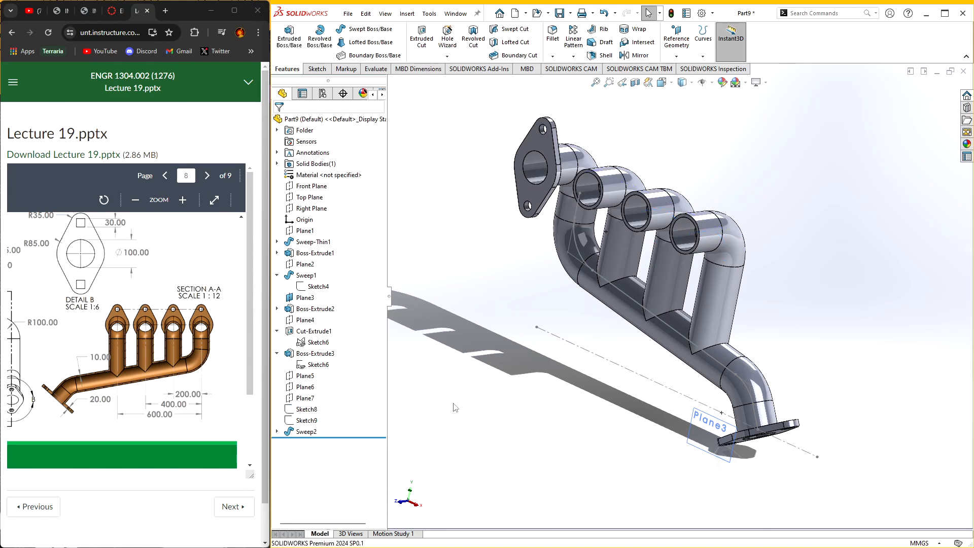
- Linear-pattern the upper flange along the horizontal construction line of Sketch1 with 4 instances at 200 mm spacing, with Geometry pattern enabled
{"action": "mouse_move", "coordinate": [532, 345]}
{"action": "middle_mouse_down"}
{"action": "mouse_move", "coordinate": [512, 327]}
{"action": "mouse_move", "coordinate": [539, 335]}
{"action": "middle_mouse_up"}
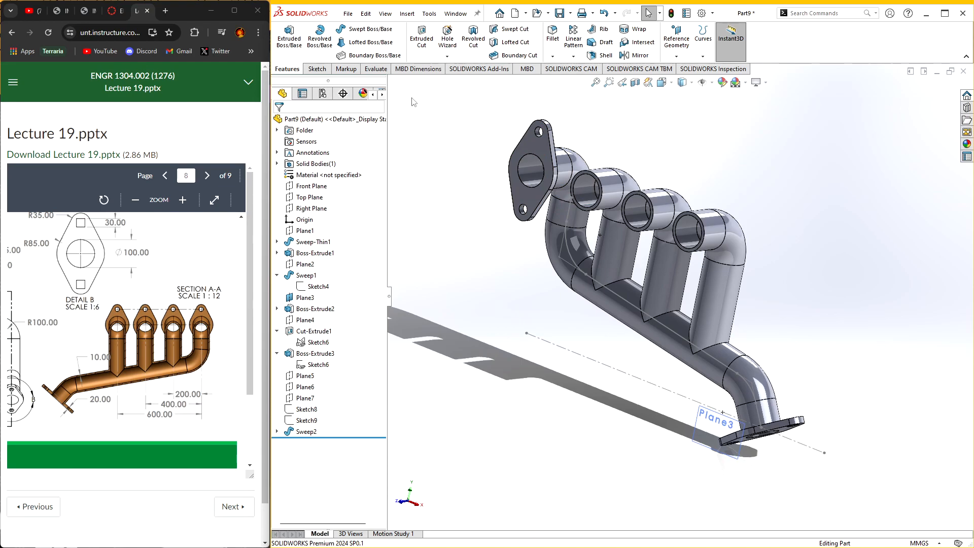
{"action": "left_click", "coordinate": [572, 47]}
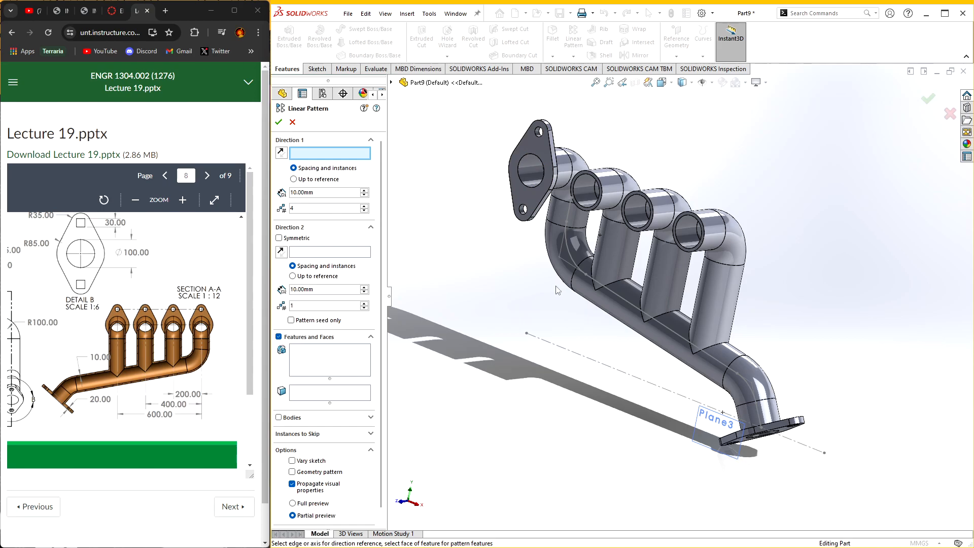
{"action": "left_click", "coordinate": [570, 345]}
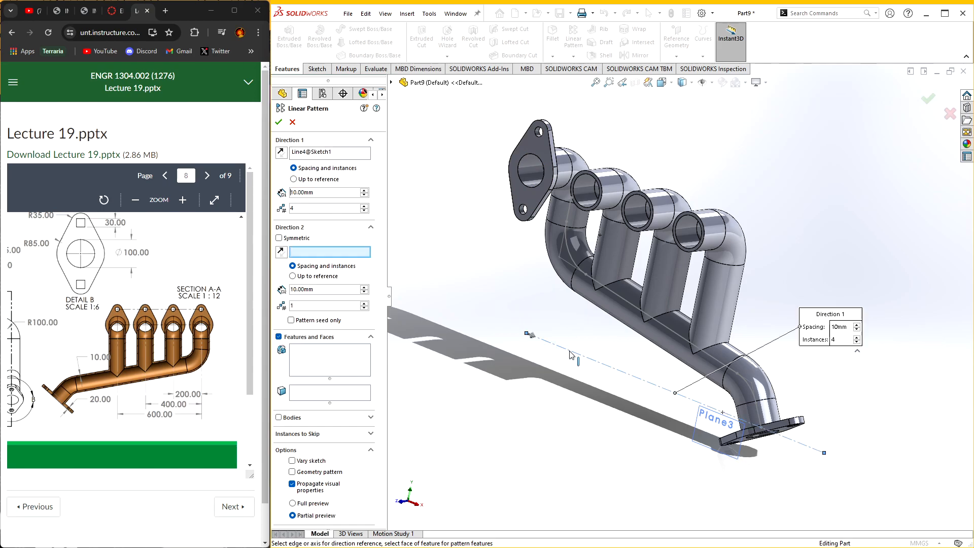
{"action": "left_click", "coordinate": [314, 379]}
{"action": "left_click", "coordinate": [536, 200]}
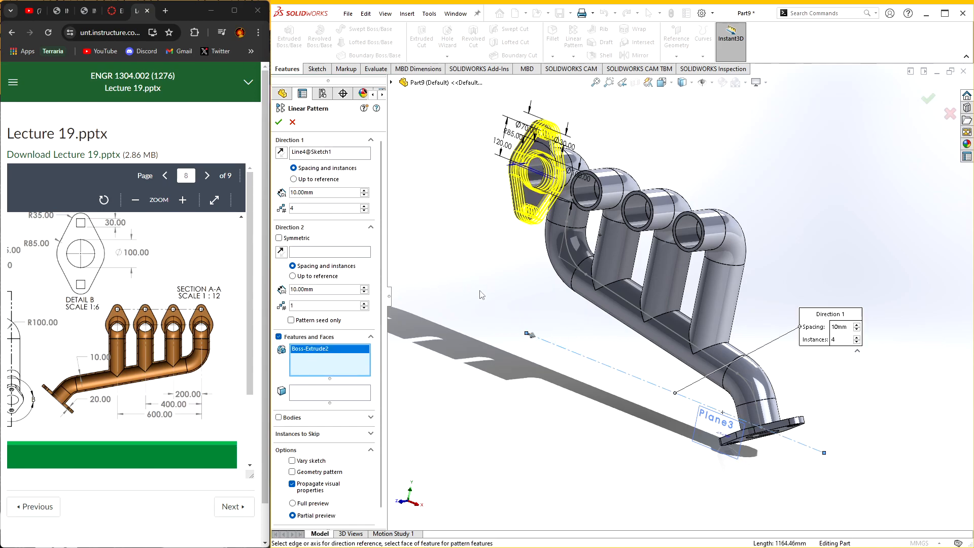
{"action": "middle_click_drag", "start_coordinate": [526, 294], "coordinate": [439, 236]}
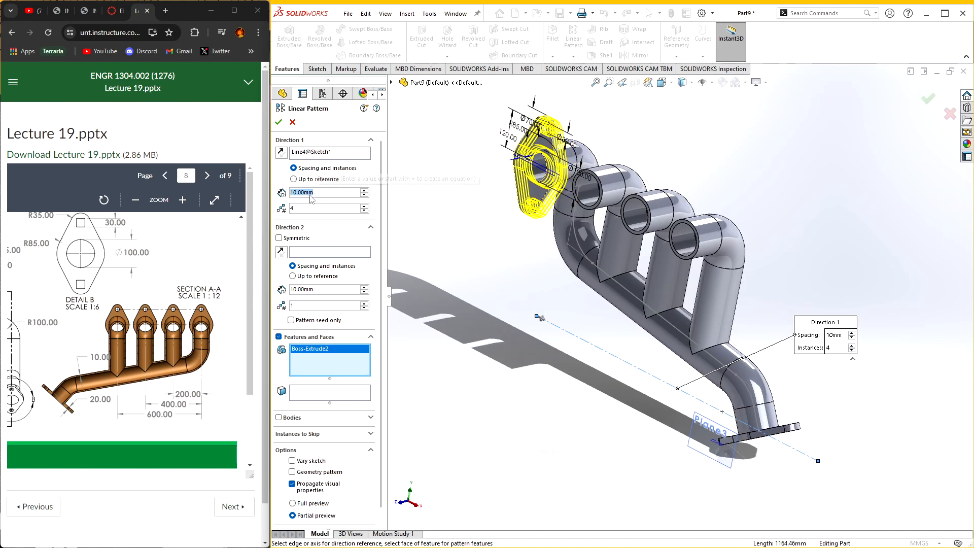
{"action": "type", "text": "200"}
{"action": "key", "text": "Return"}
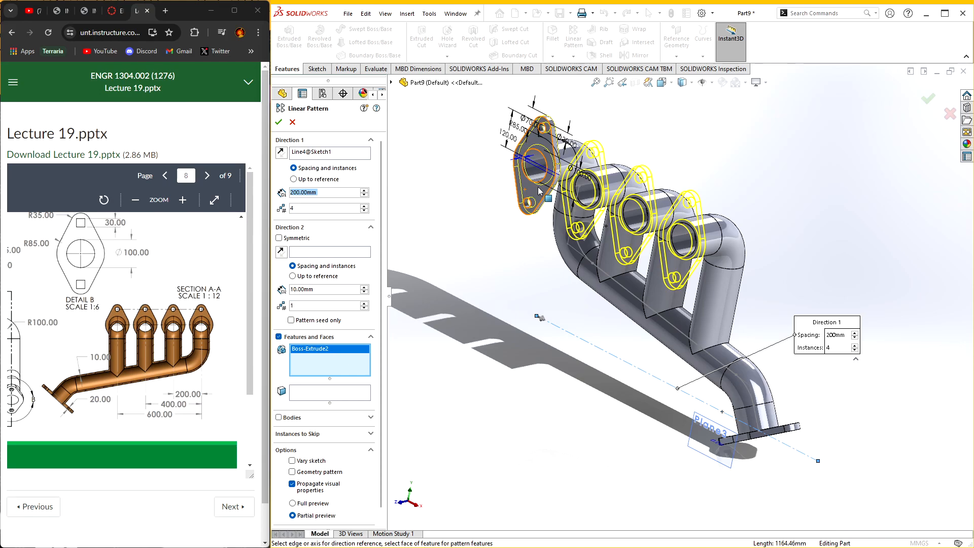
{"action": "middle_click_drag", "start_coordinate": [515, 298], "coordinate": [528, 316]}
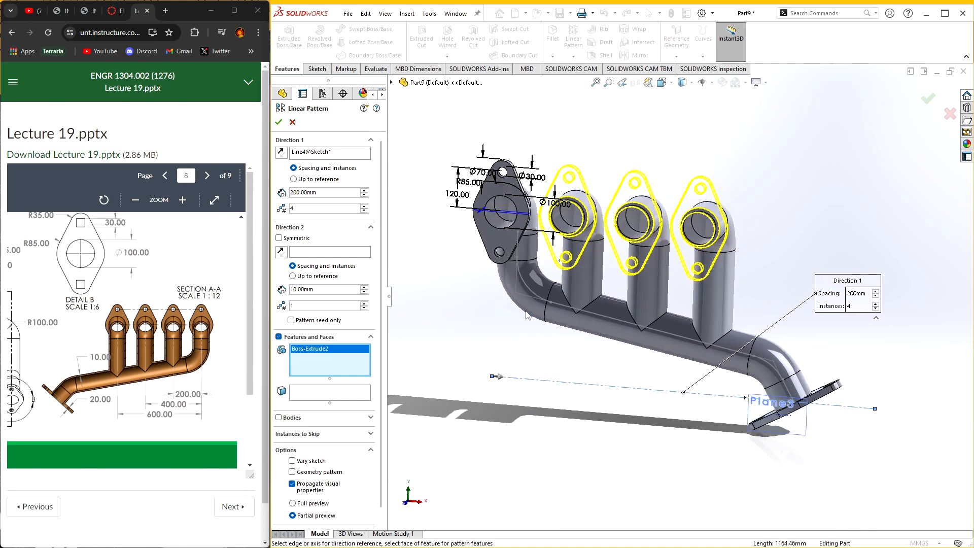
{"action": "scroll", "coordinate": [338, 467], "scroll_direction": "down", "scroll_amount": 1}
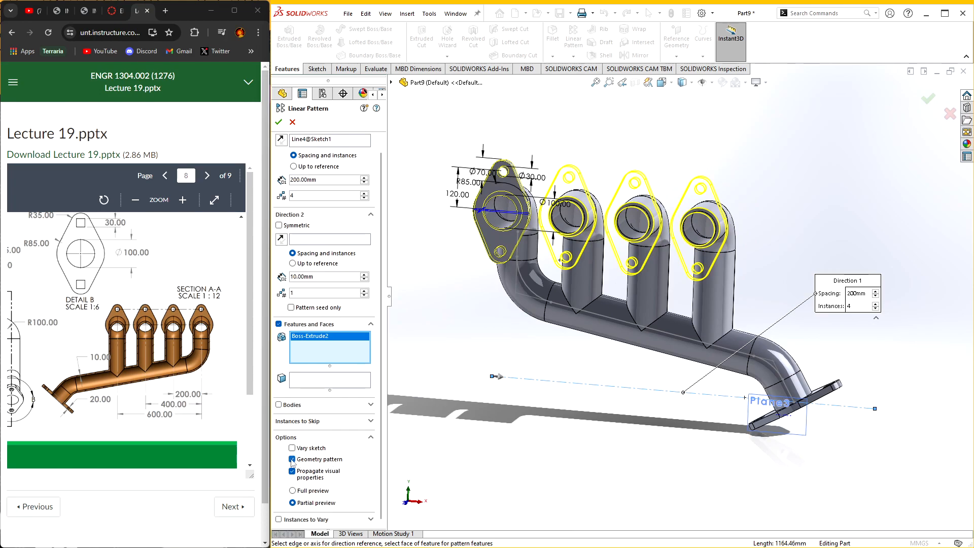
{"action": "left_click", "coordinate": [278, 124]}
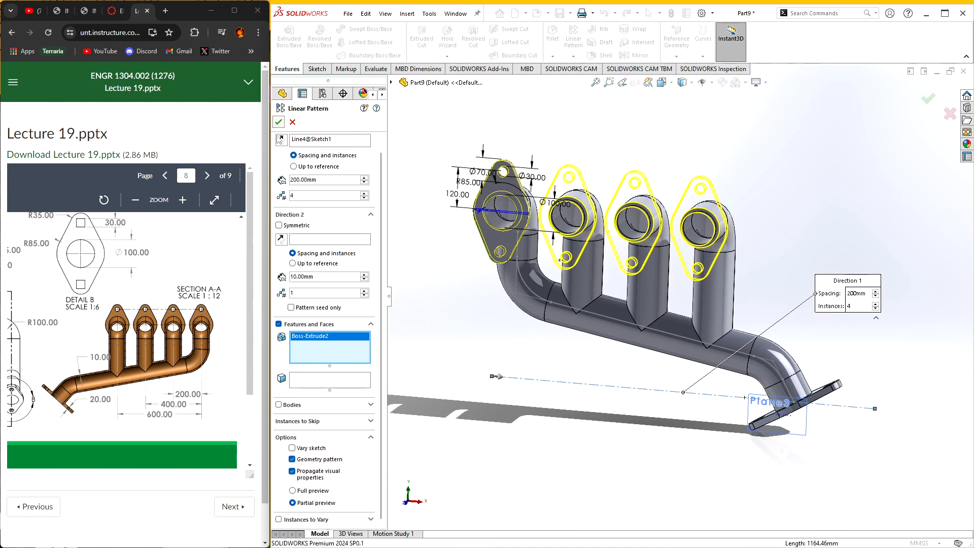
{"action": "middle_click_drag", "start_coordinate": [436, 330], "coordinate": [449, 367]}
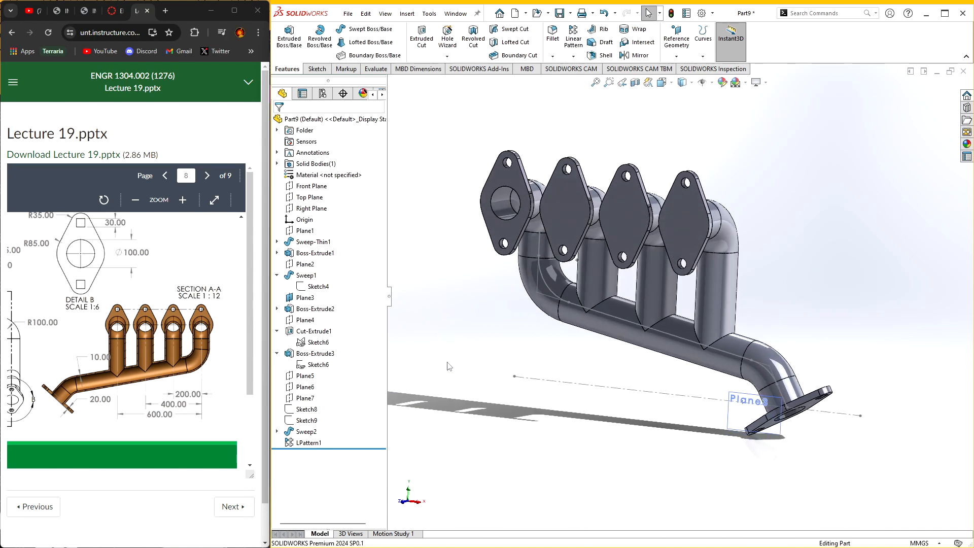
- Edit the flange's linear pattern to turn off the Geometry pattern option
{"action": "right_click", "coordinate": [308, 446]}
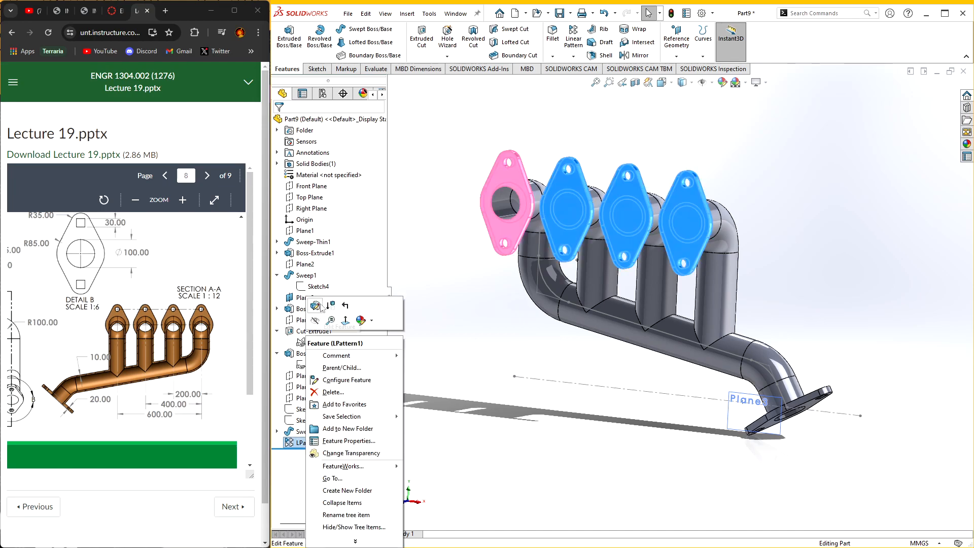
{"action": "left_click", "coordinate": [354, 464]}
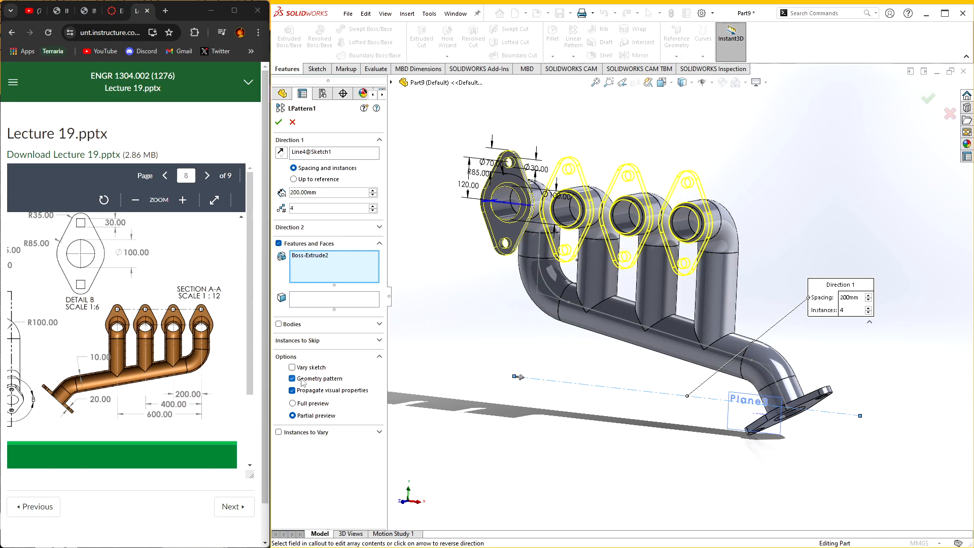
{"action": "middle_click_drag", "start_coordinate": [480, 372], "coordinate": [629, 276]}
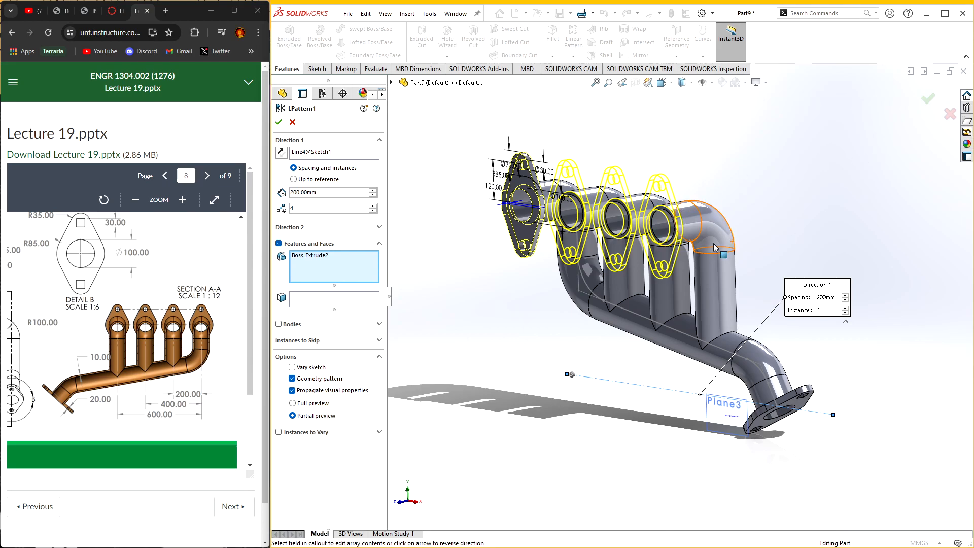
{"action": "middle_click_drag", "start_coordinate": [702, 233], "coordinate": [651, 226]}
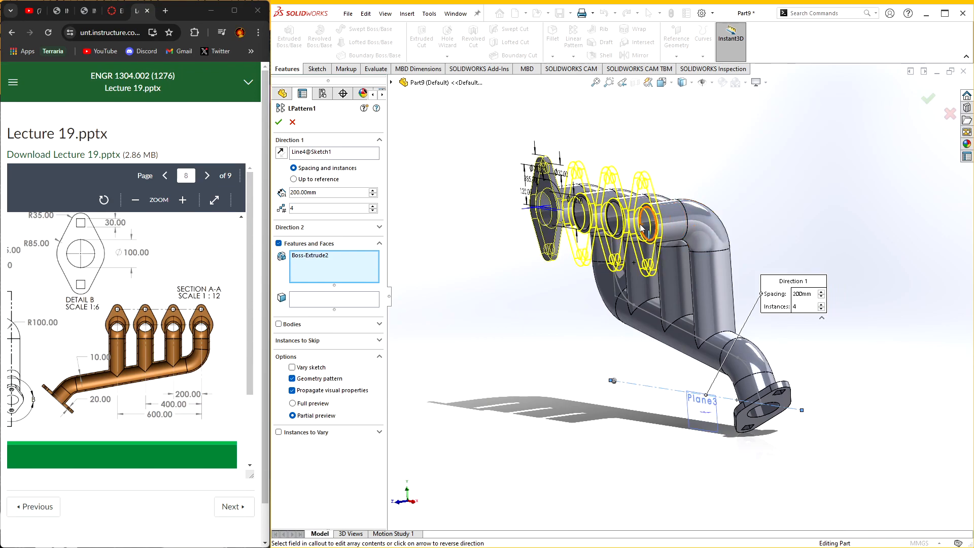
{"action": "middle_click_drag", "start_coordinate": [648, 224], "coordinate": [680, 226]}
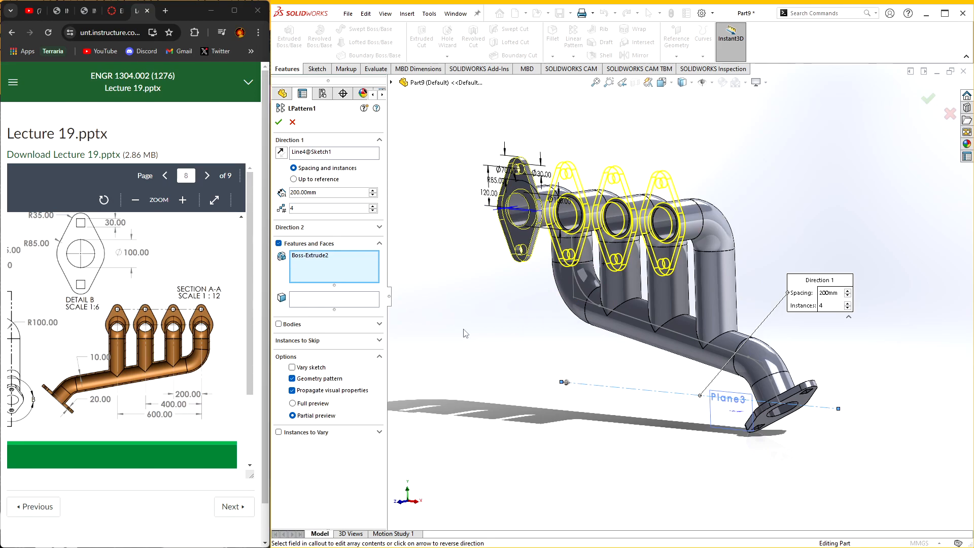
{"action": "scroll", "coordinate": [617, 220], "scroll_direction": "down", "scroll_amount": 3}
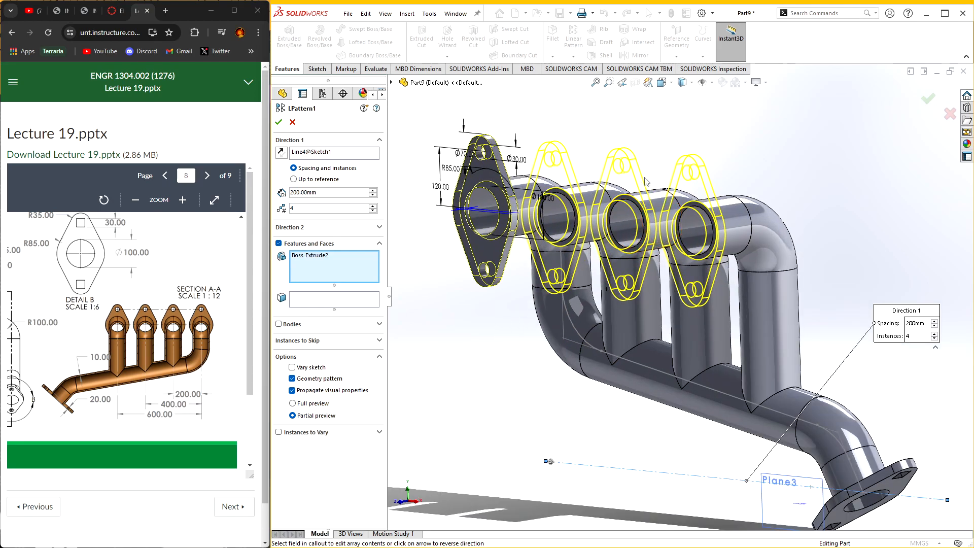
{"action": "scroll", "coordinate": [647, 182], "scroll_direction": "up", "scroll_amount": 2}
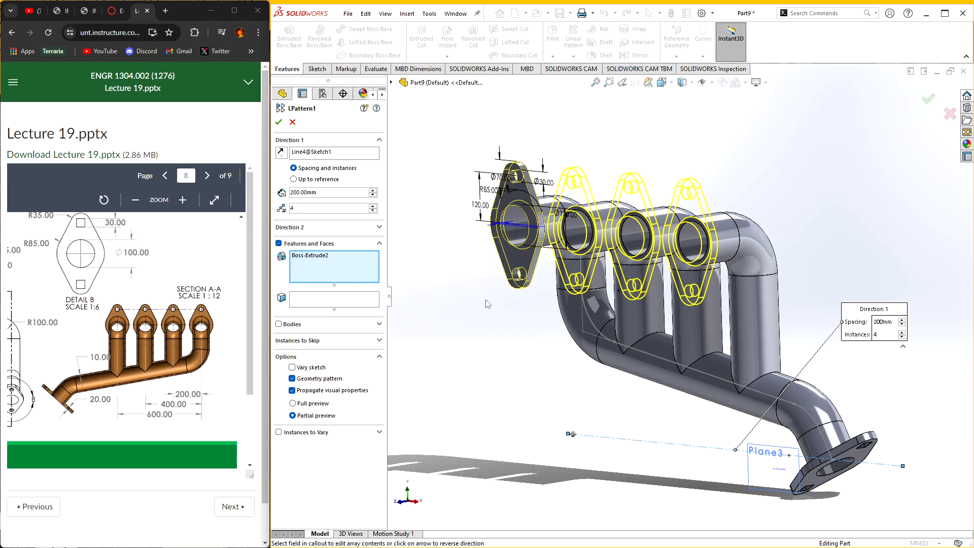
{"action": "left_click", "coordinate": [292, 379]}
{"action": "left_click", "coordinate": [278, 123]}
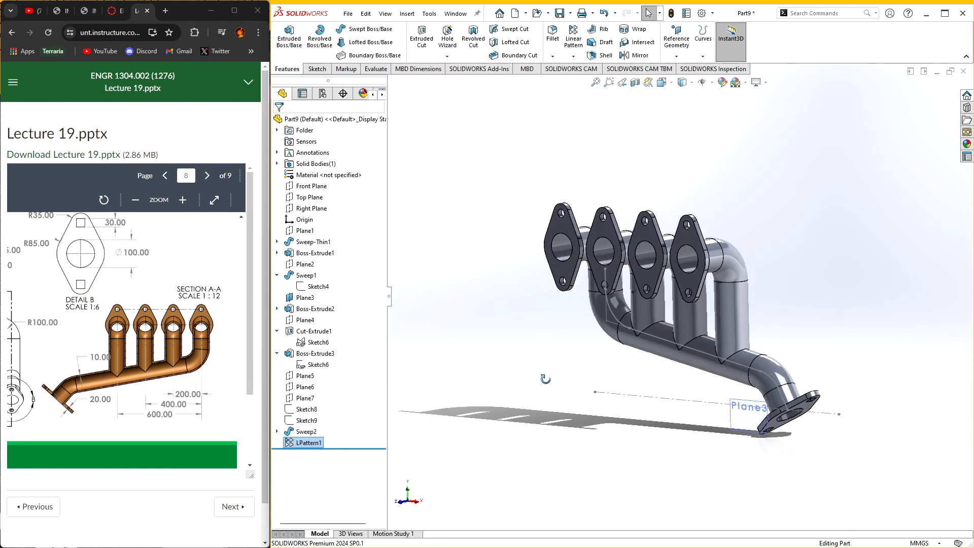
{"action": "middle_click_drag", "start_coordinate": [546, 379], "coordinate": [736, 375]}
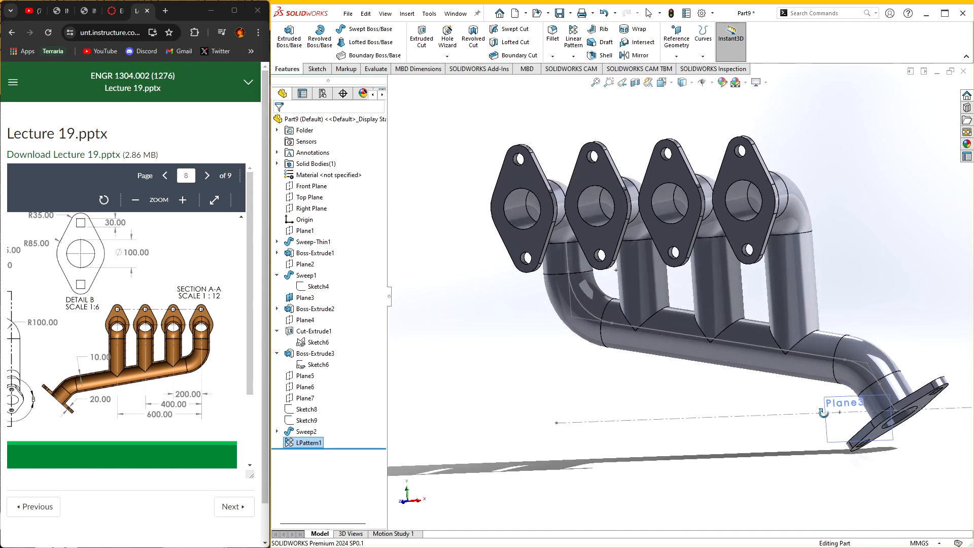
{"action": "left_click", "coordinate": [676, 56]}
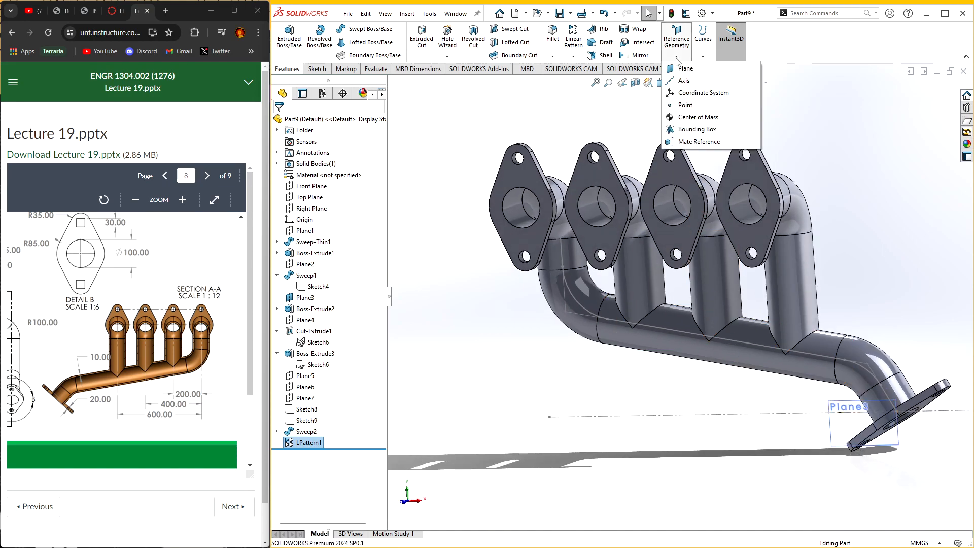
{"action": "left_click", "coordinate": [840, 51]}
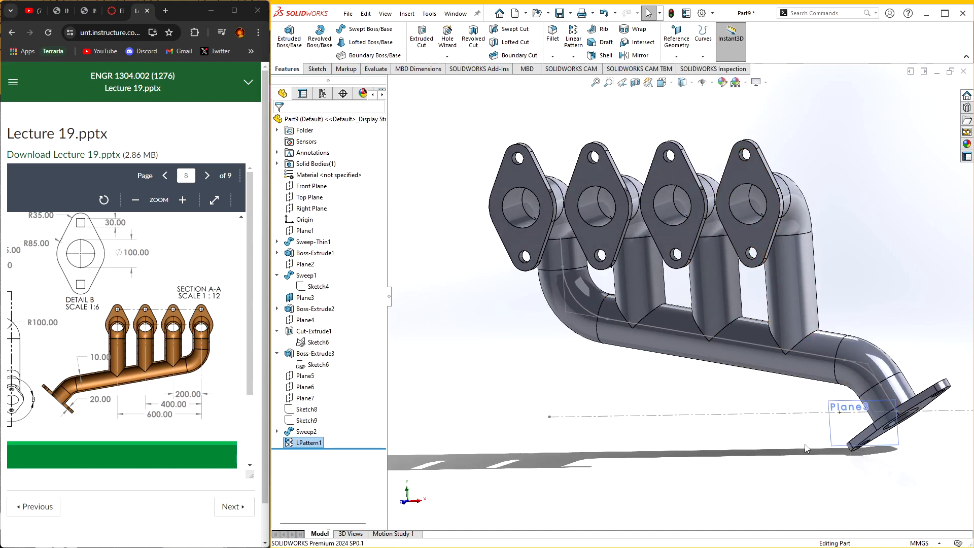
{"action": "mouse_move", "coordinate": [749, 435]}
{"action": "middle_mouse_down", "text": "ctrl"}
{"action": "mouse_move", "coordinate": [670, 452]}
{"action": "mouse_move", "coordinate": [703, 451]}
{"action": "middle_mouse_up", "text": "ctrl"}
- Bring up the Lecture 20 slides and examine the manifold drawing on page 3 alongside the finished manifold model
{"action": "middle_click", "coordinate": [164, 402]}
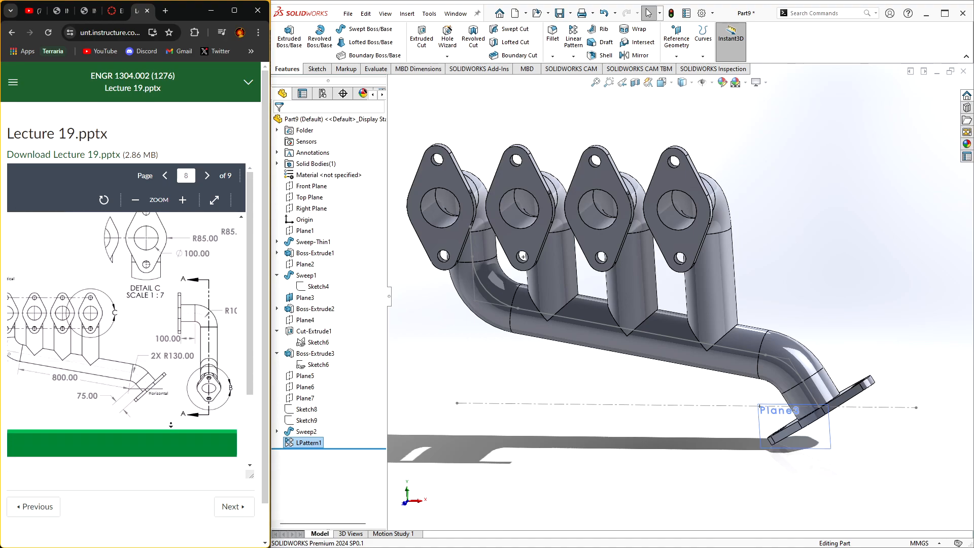
{"action": "left_click", "coordinate": [231, 513]}
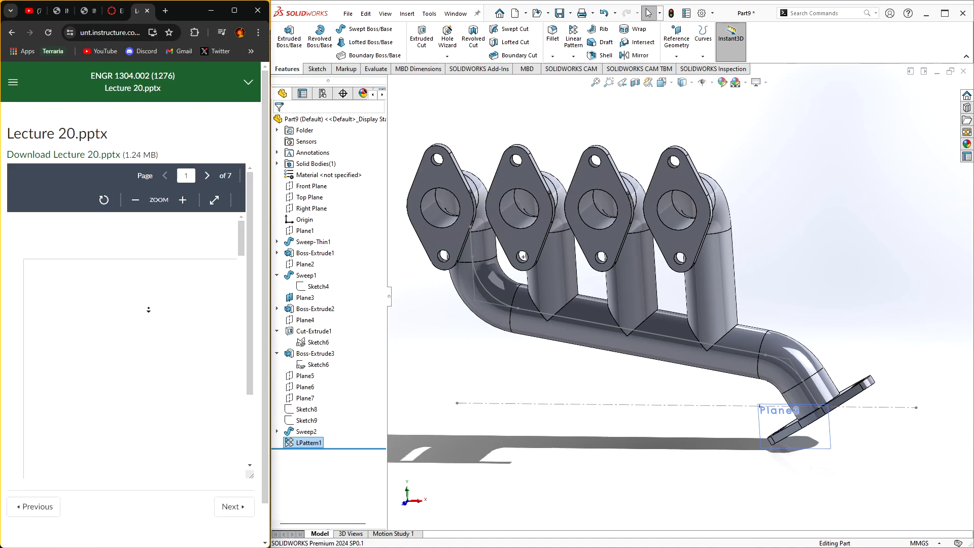
{"action": "middle_click", "coordinate": [169, 260]}
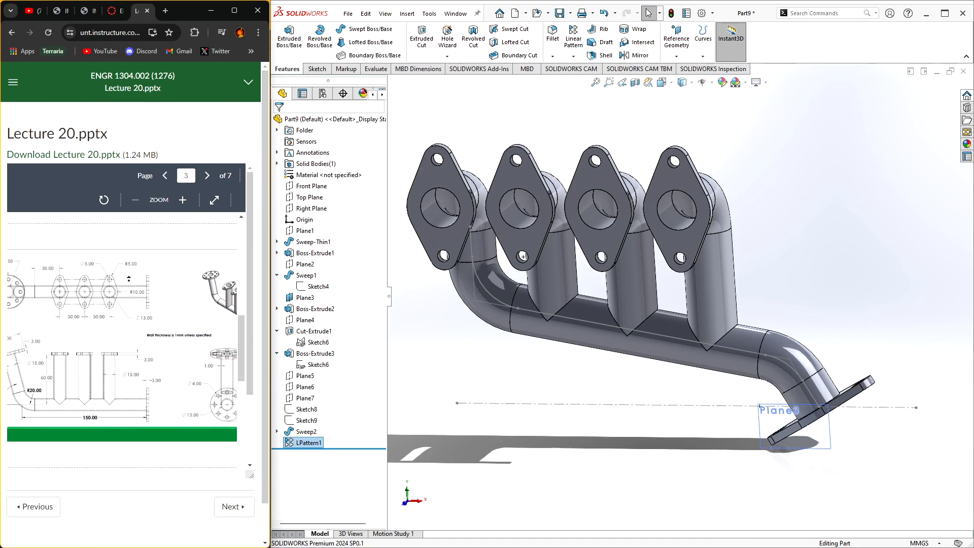
{"action": "middle_click", "coordinate": [136, 273]}
{"action": "middle_click", "coordinate": [214, 351]}
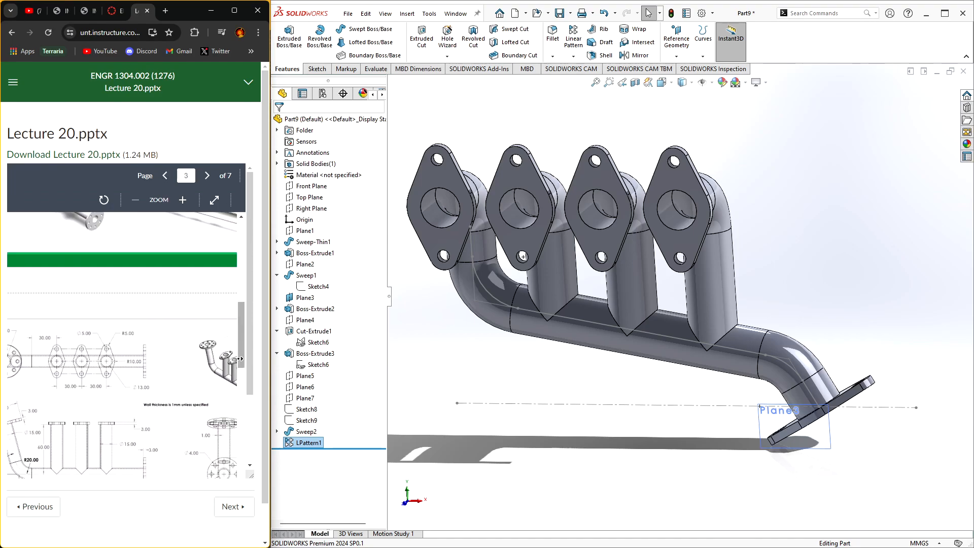
{"action": "middle_click", "coordinate": [220, 366]}
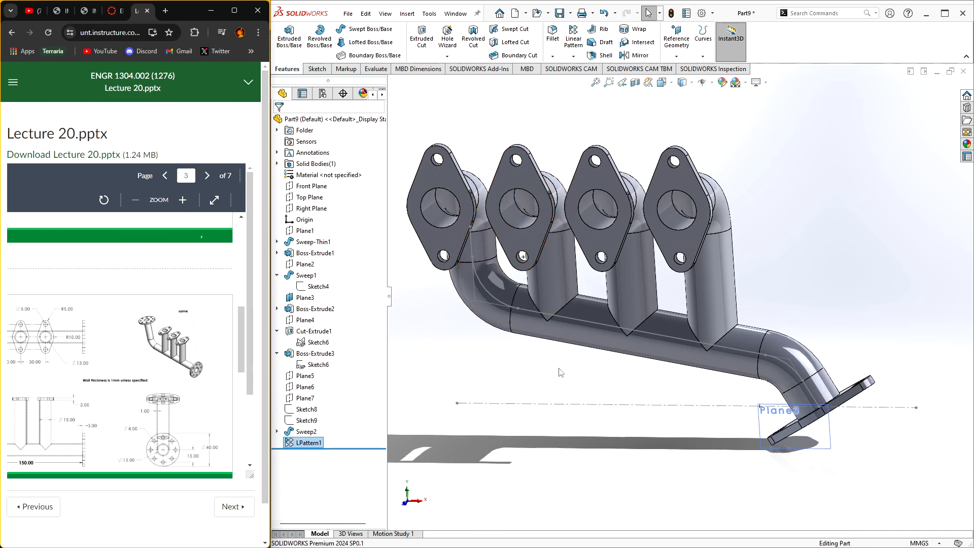
{"action": "middle_click_drag", "start_coordinate": [558, 371], "coordinate": [615, 352]}
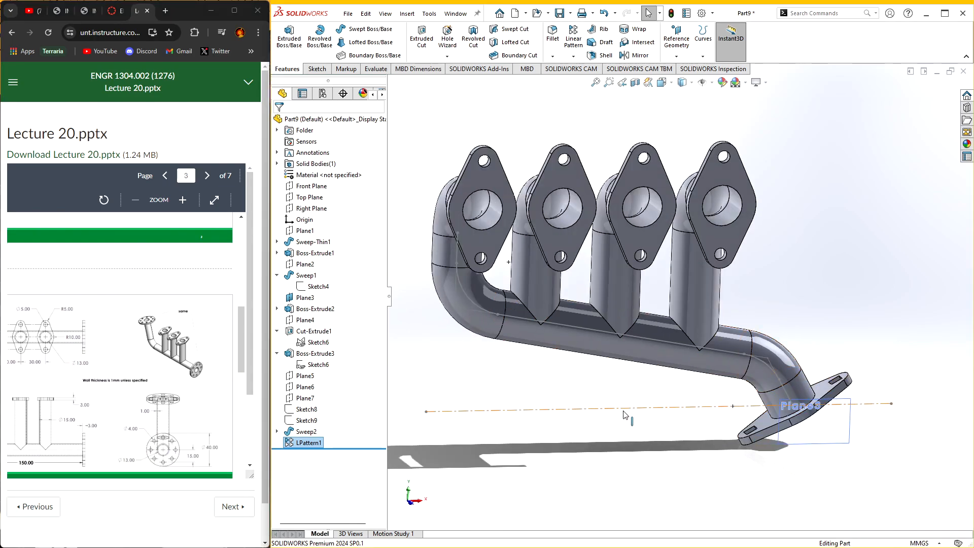
{"action": "middle_click_drag", "start_coordinate": [620, 413], "coordinate": [634, 212]}
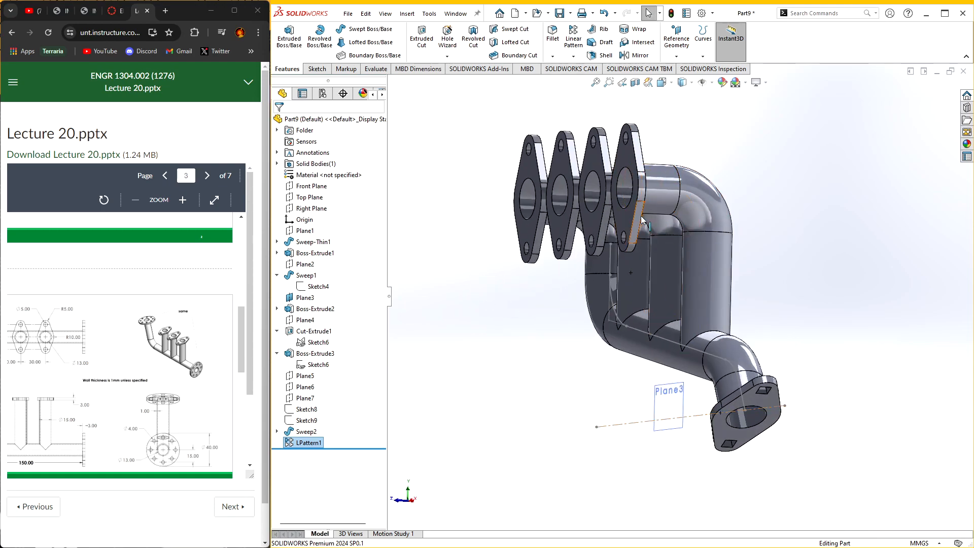
{"action": "middle_click_drag", "start_coordinate": [550, 320], "coordinate": [607, 369]}
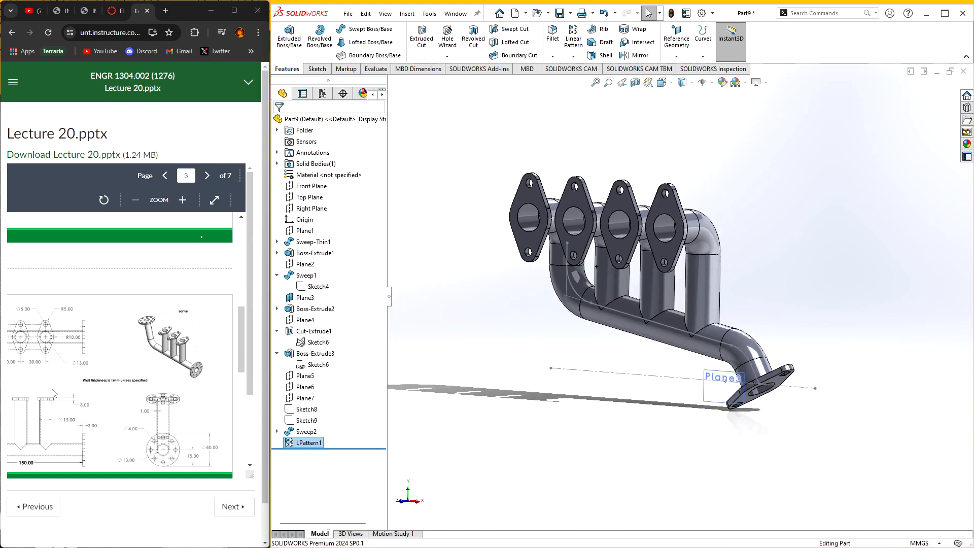
{"action": "middle_click", "coordinate": [175, 333]}
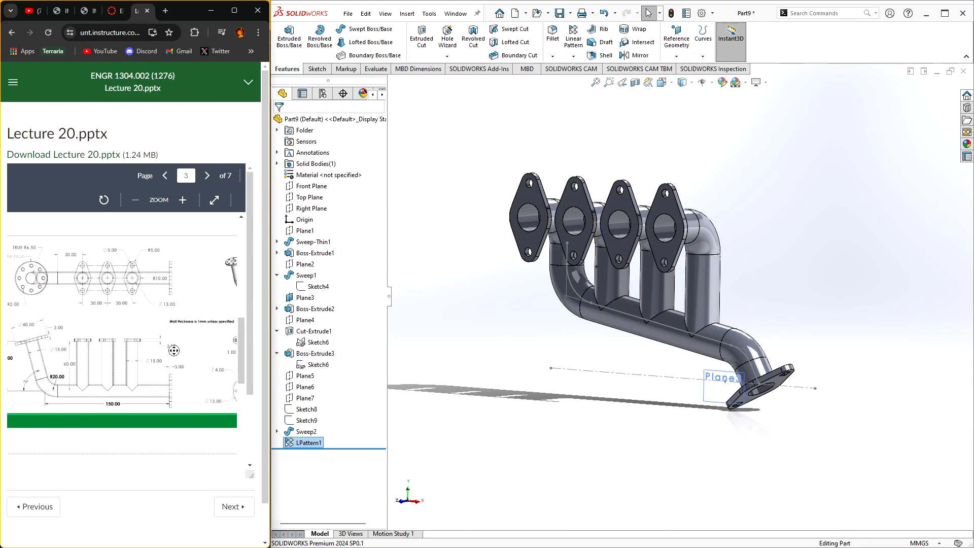
{"action": "scroll", "coordinate": [175, 353], "scroll_direction": "left", "scroll_amount": 2}
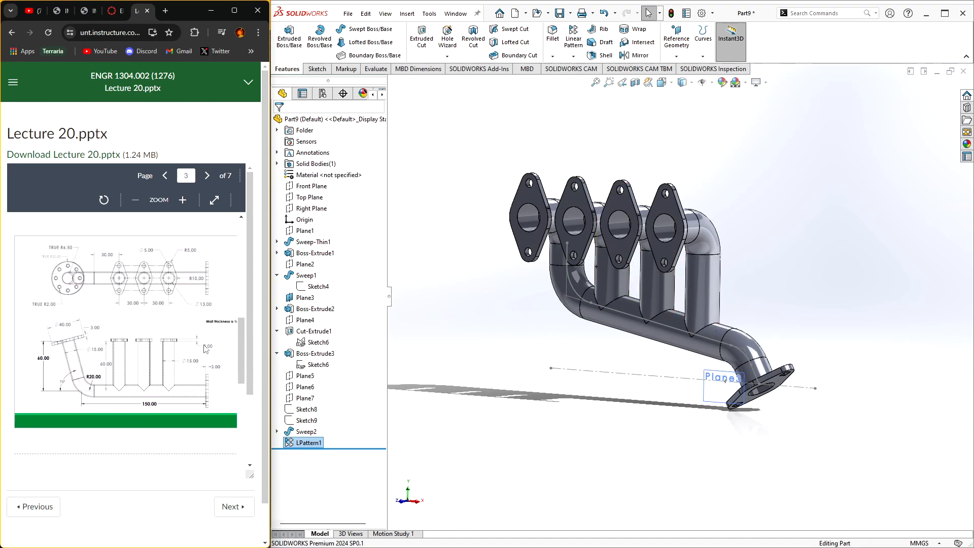